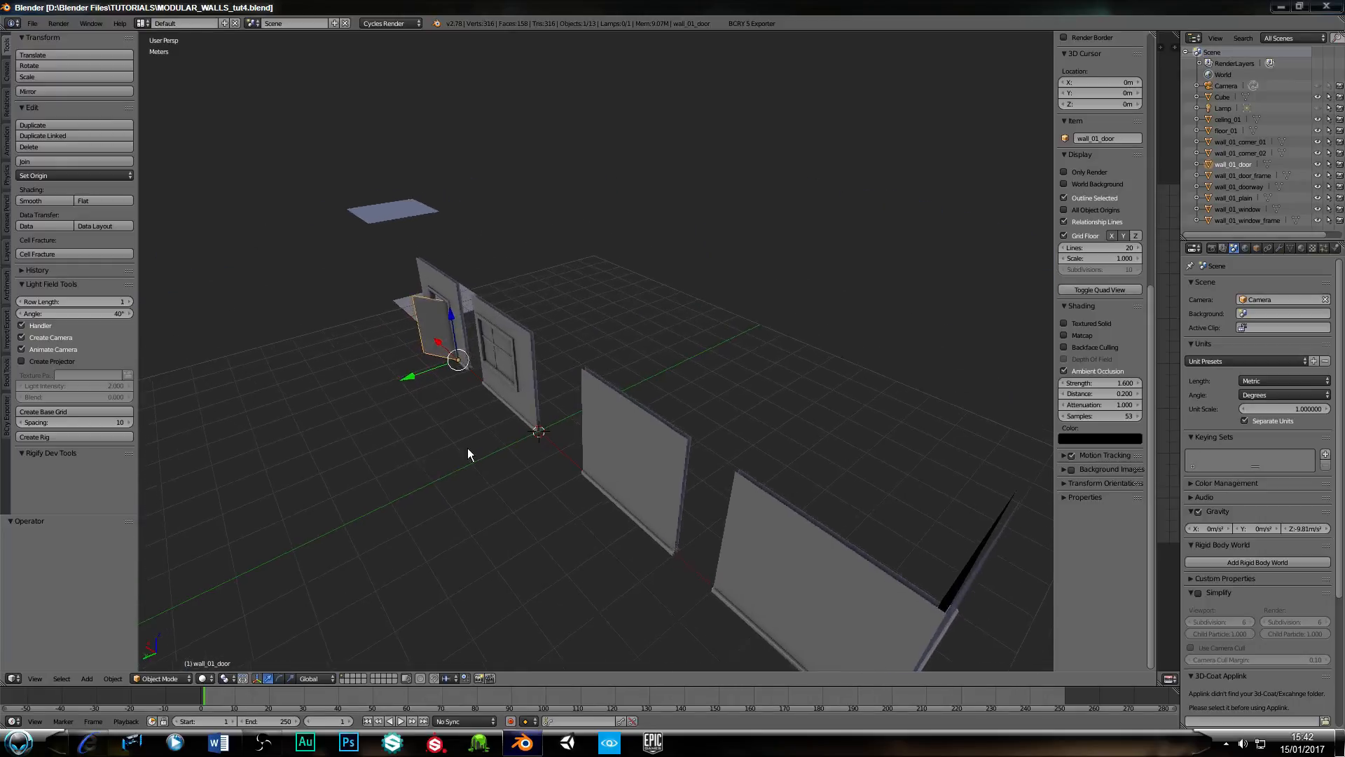
Delete the linked skirting-board faces along the base of the window wall on its +Y side, and return to Object Mode.
right_click(571, 381)
key(KP_Decimal)
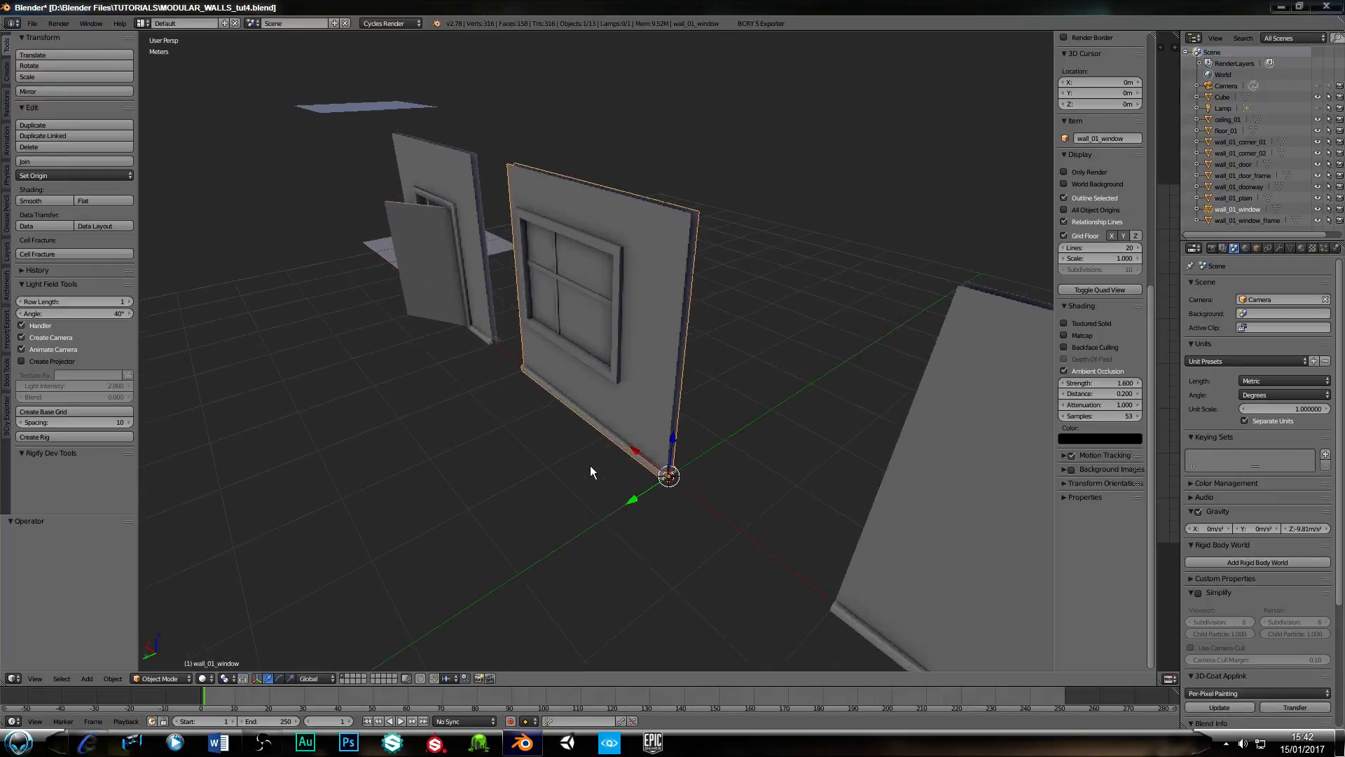
middle_drag(788, 390, 844, 372)
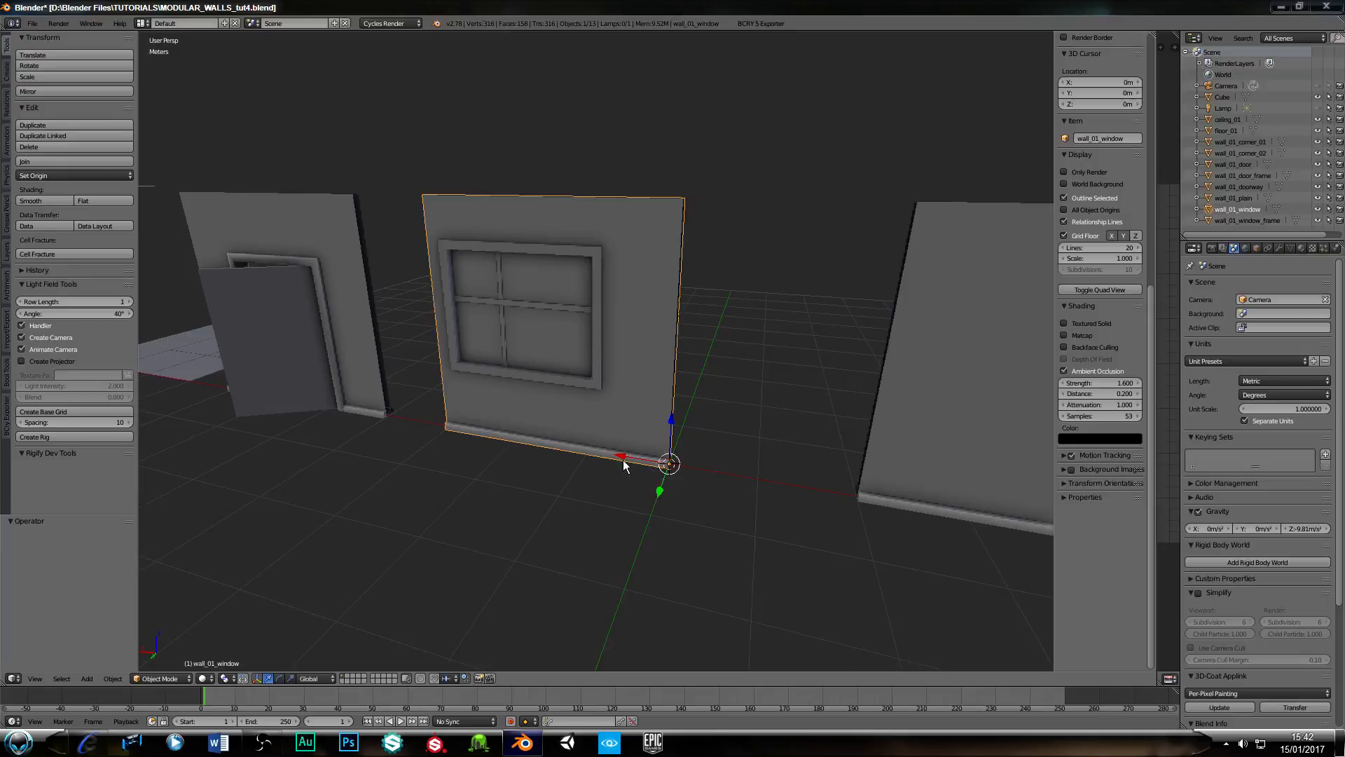
key(Tab)
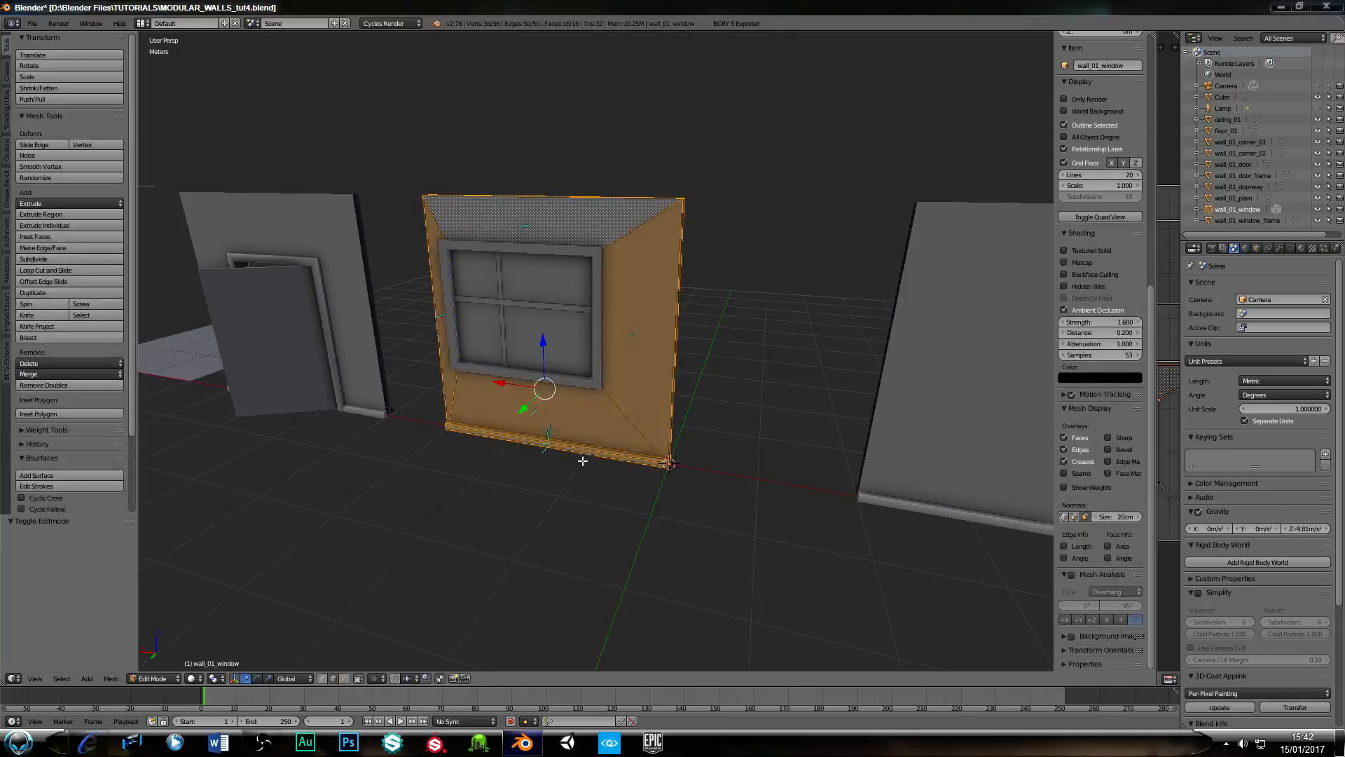
right_click(580, 451)
key(l)
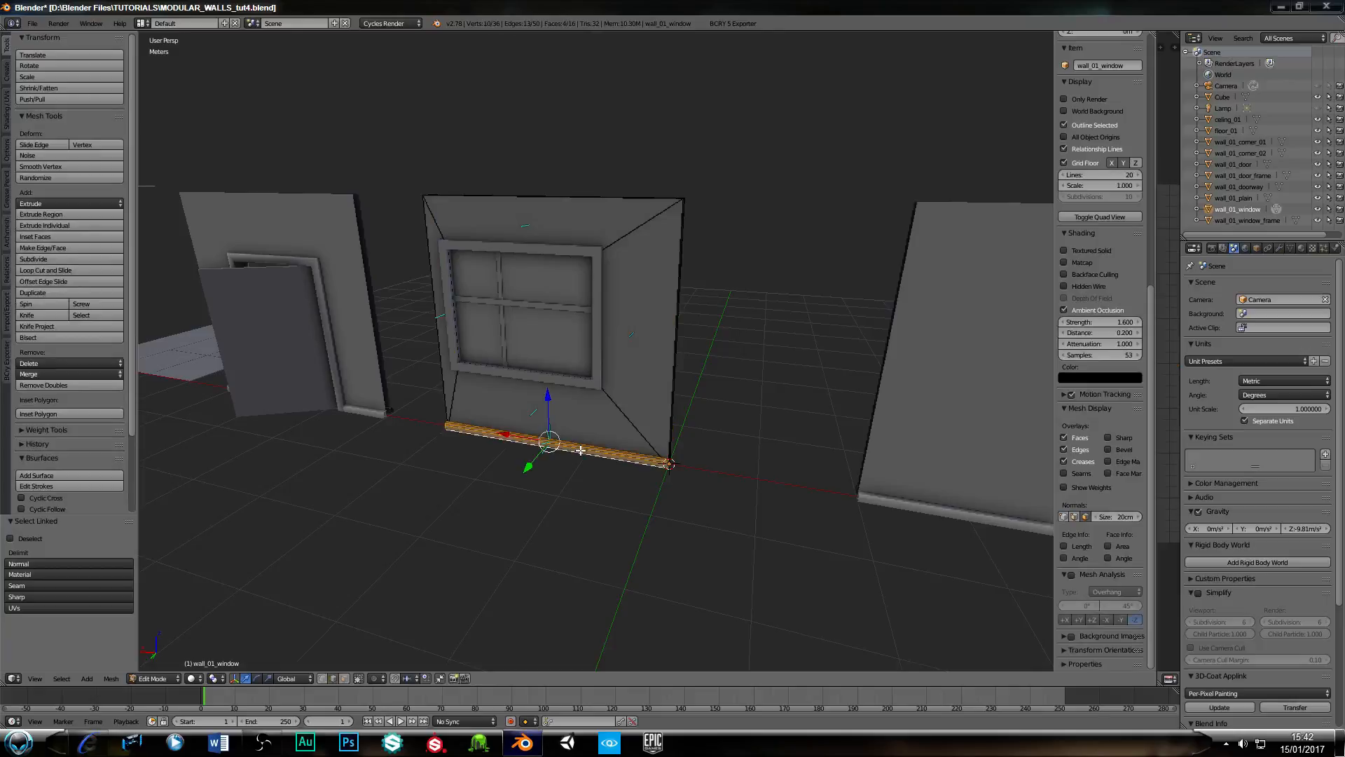
key(x)
click(557, 476)
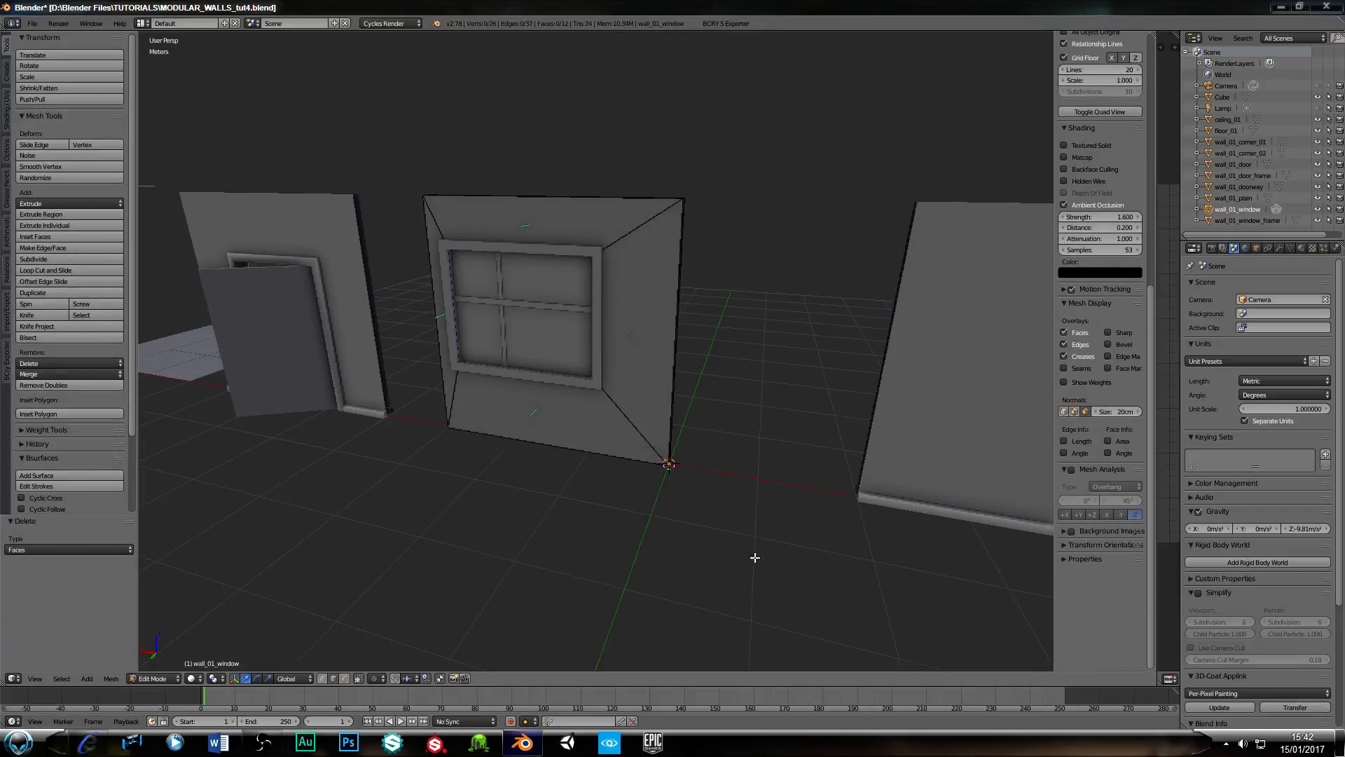
middle_drag(678, 377, 564, 330)
key(Tab)
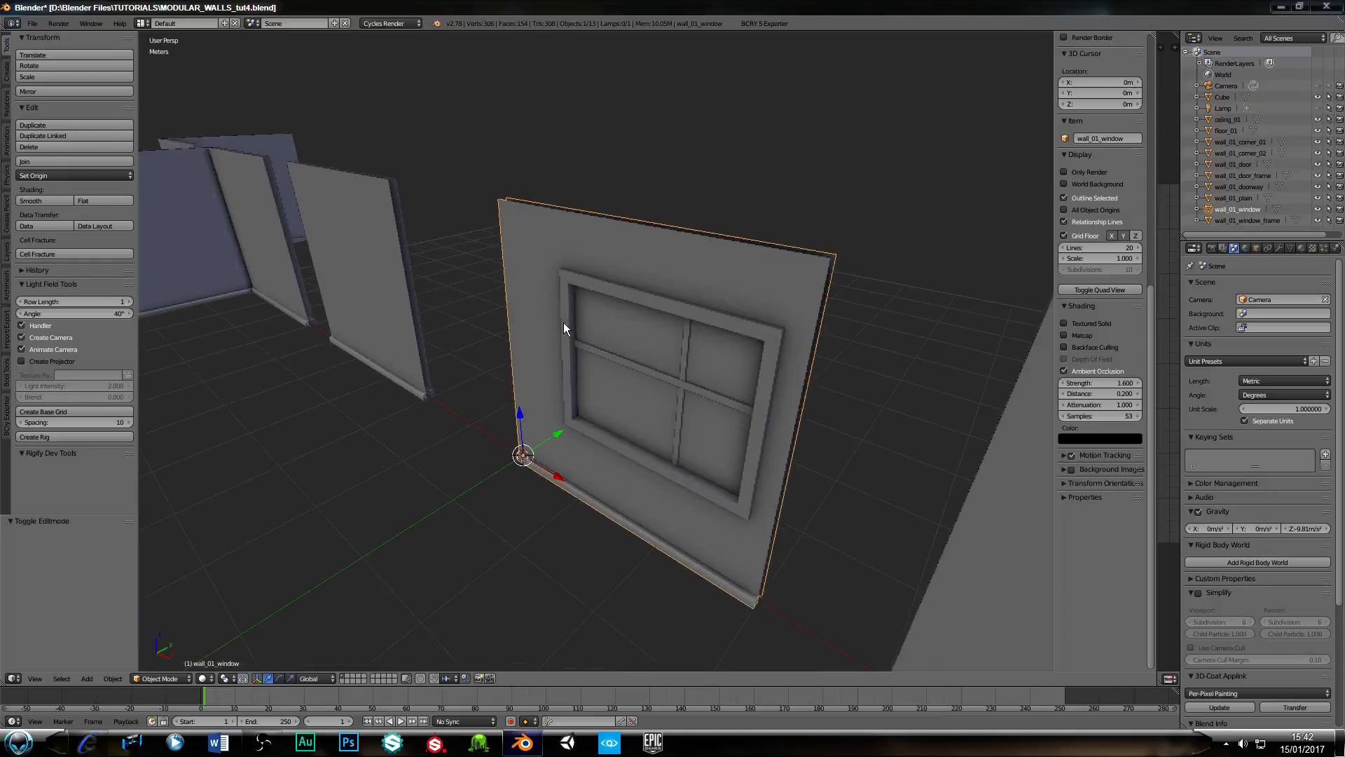
Bevel the outer edge loops on both sides of the window frame with an offset of about 0.007 and one segment.
scroll(712, 315, up, 3)
right_click(741, 279)
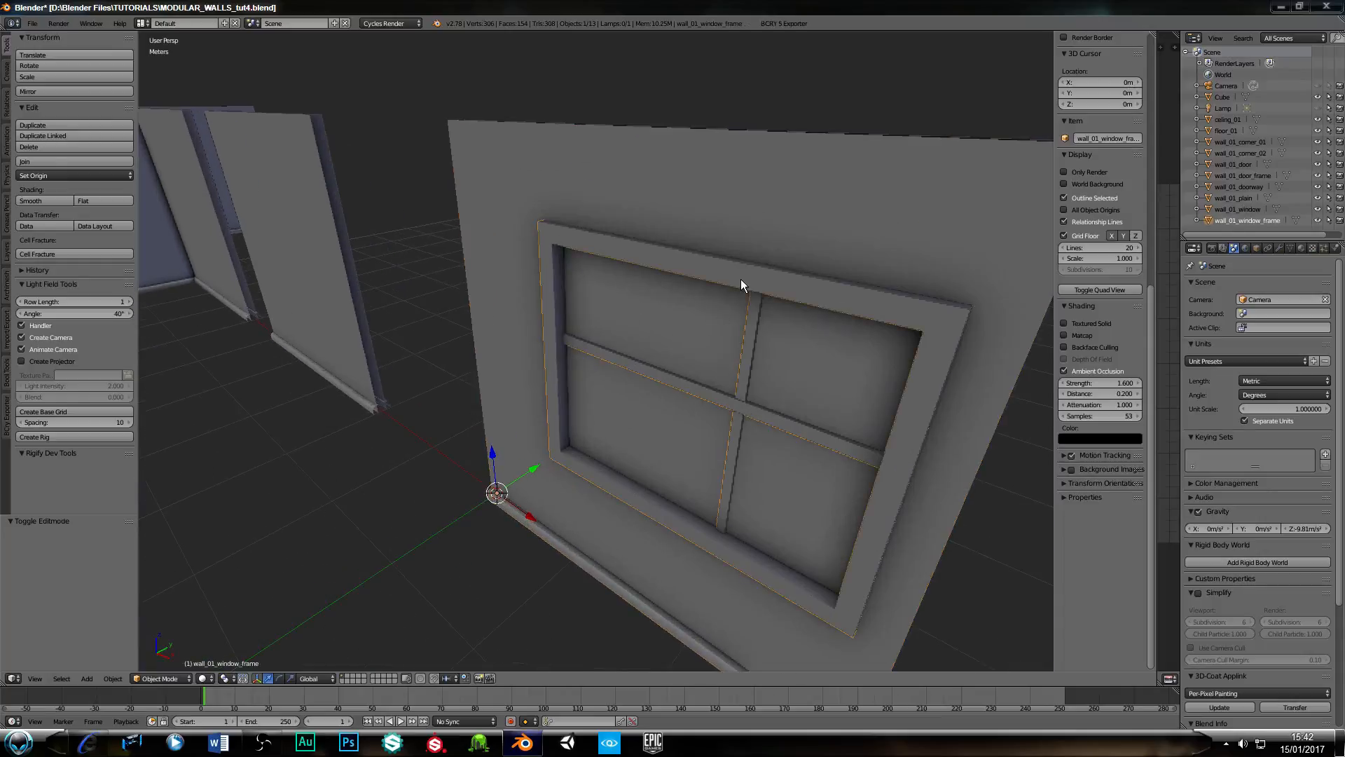
key(Tab)
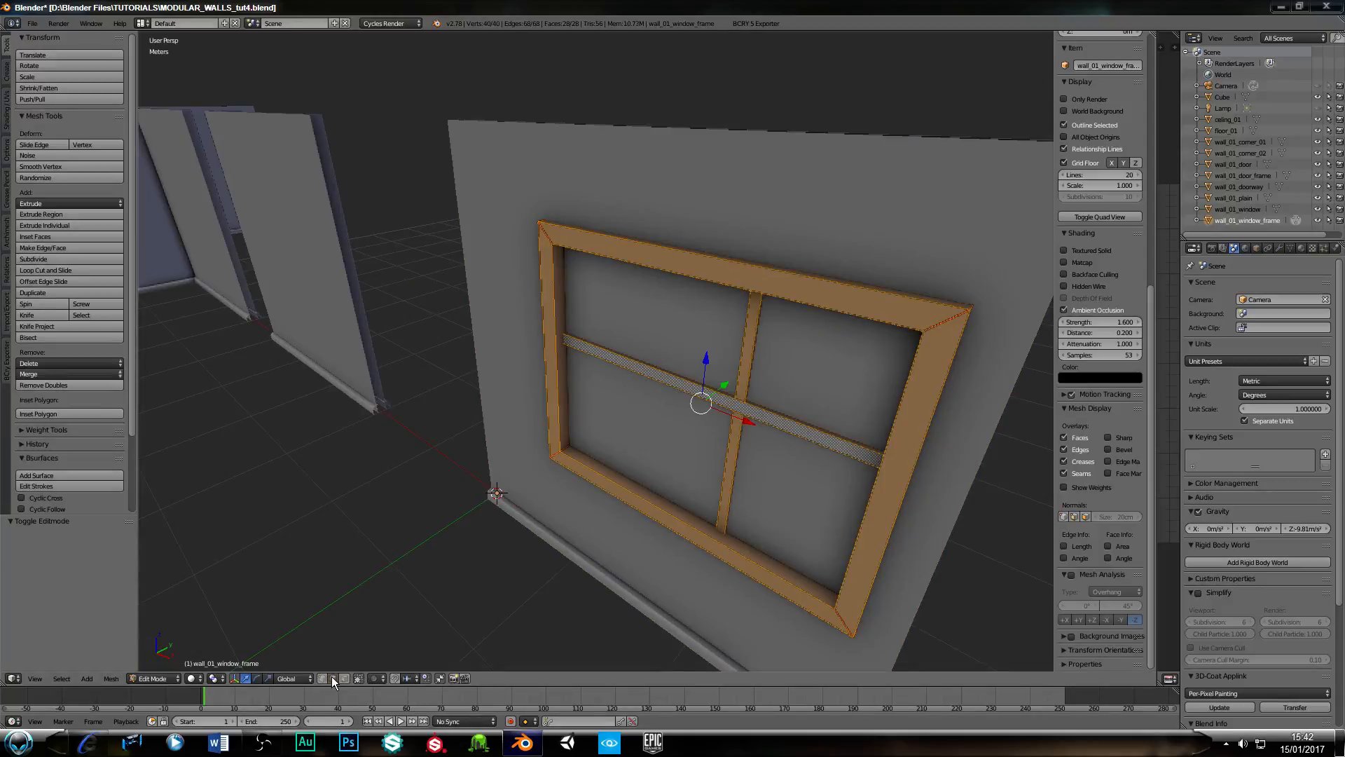
alt+right_click(763, 270)
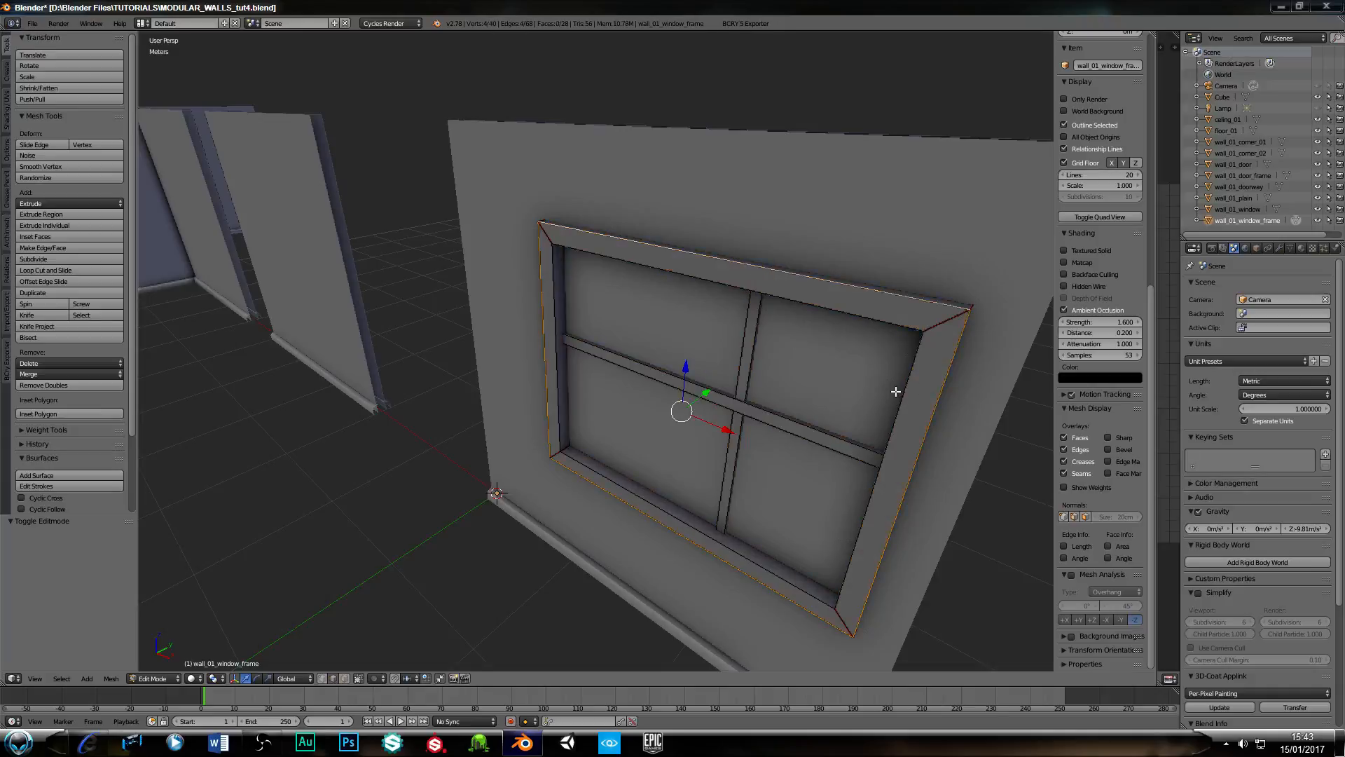
middle_drag(917, 379, 792, 370)
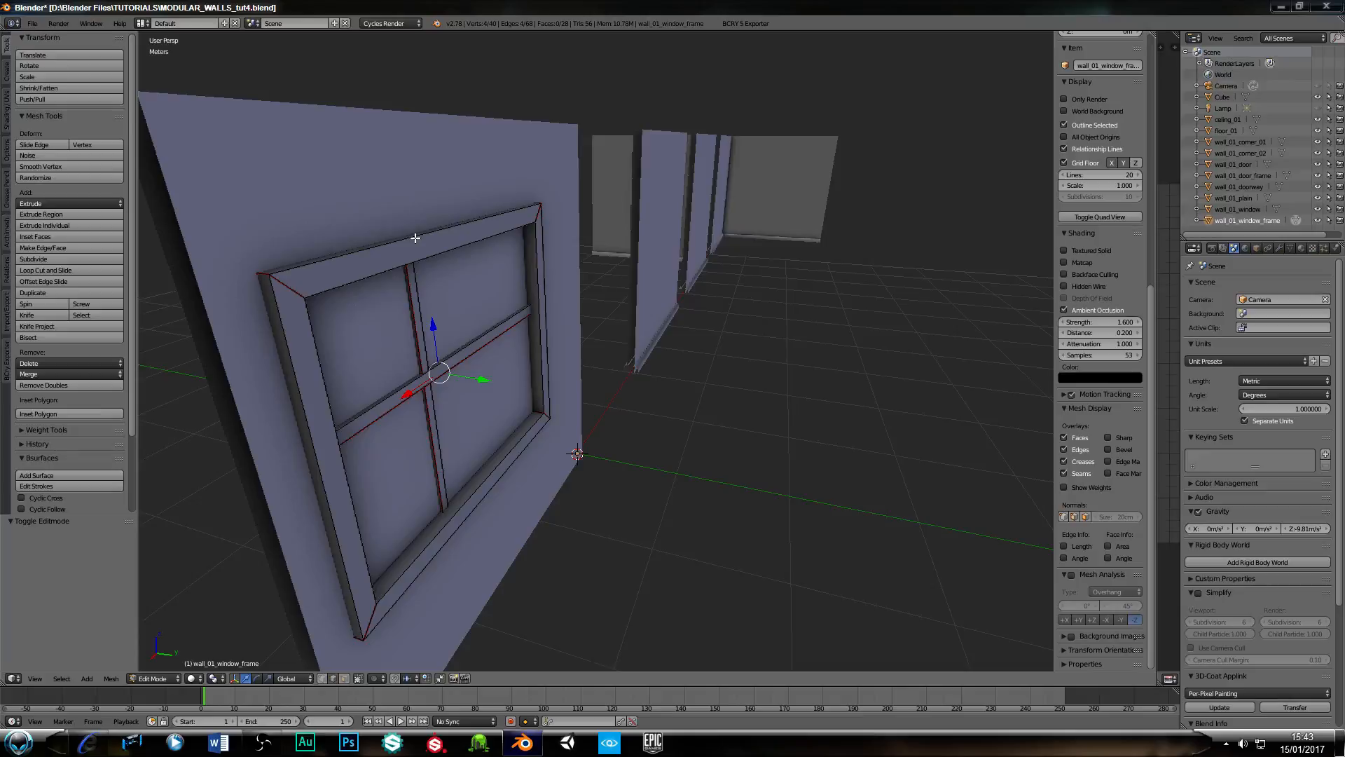
alt+shift+right_click(415, 239)
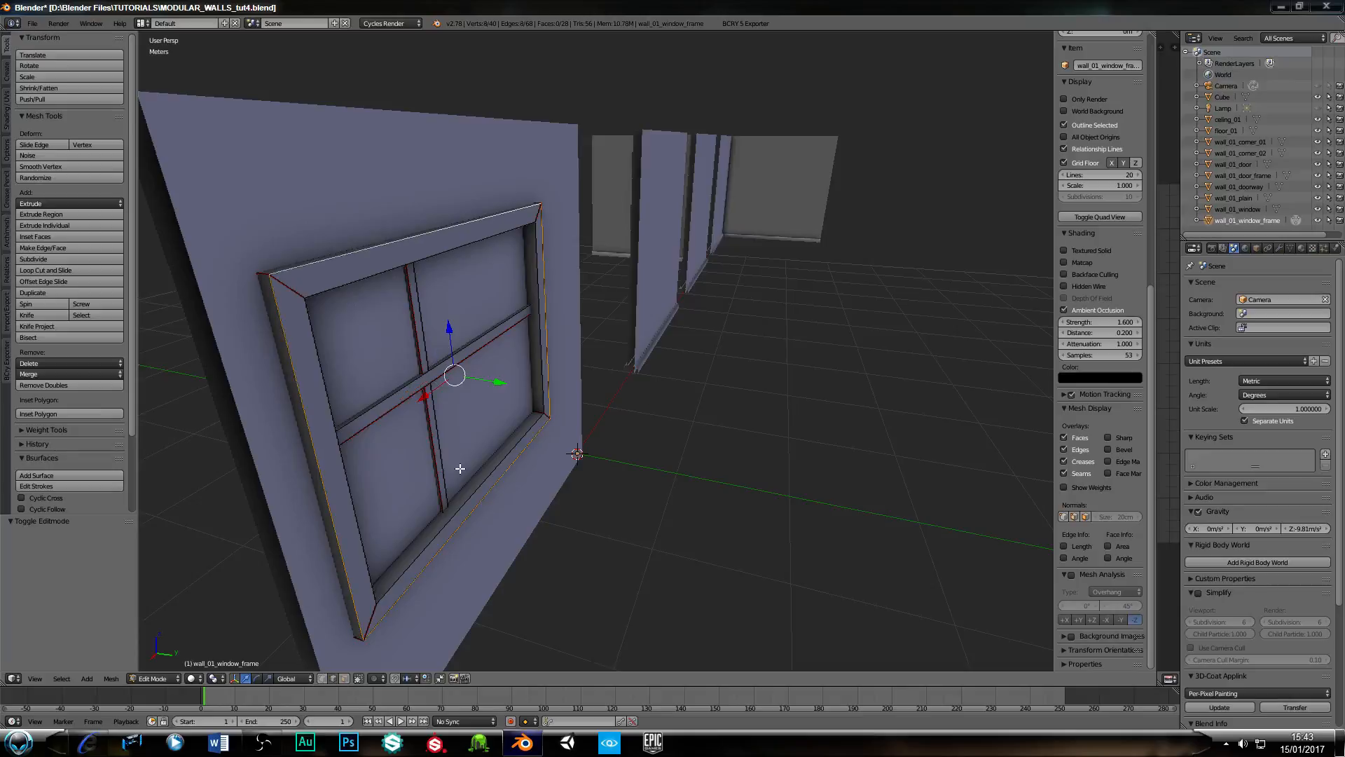
key(ctrl+b)
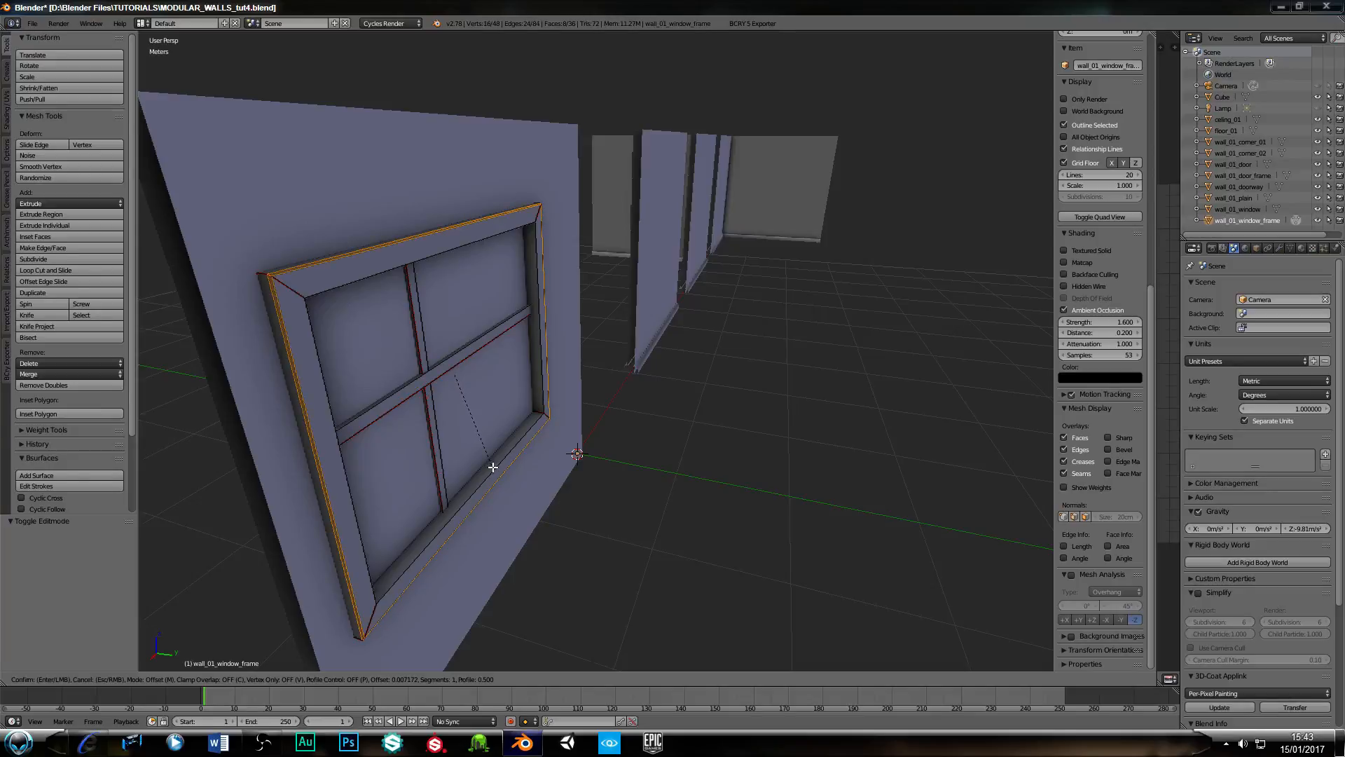
click(493, 467)
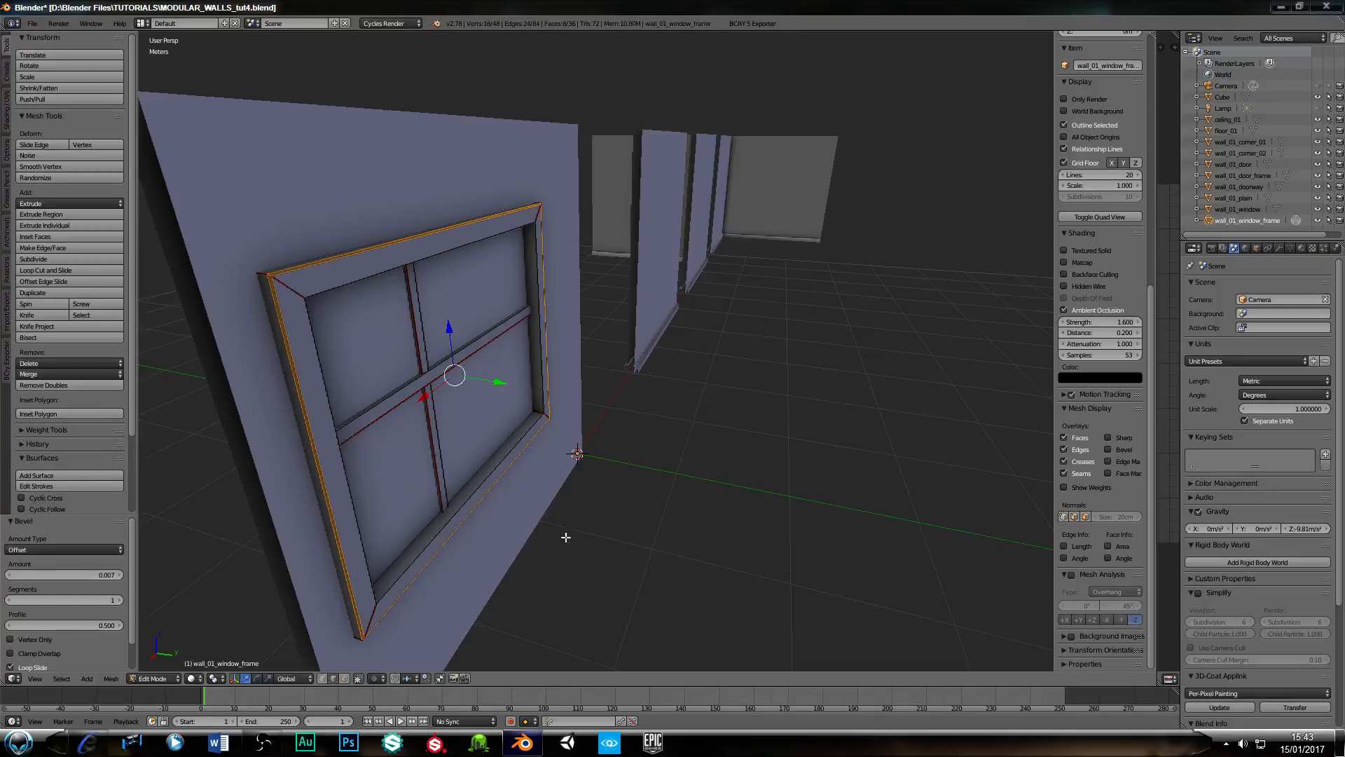
Enlarge the UV editor and bring up the UV layout of the entire window frame for inspection.
middle_drag(396, 361, 442, 361)
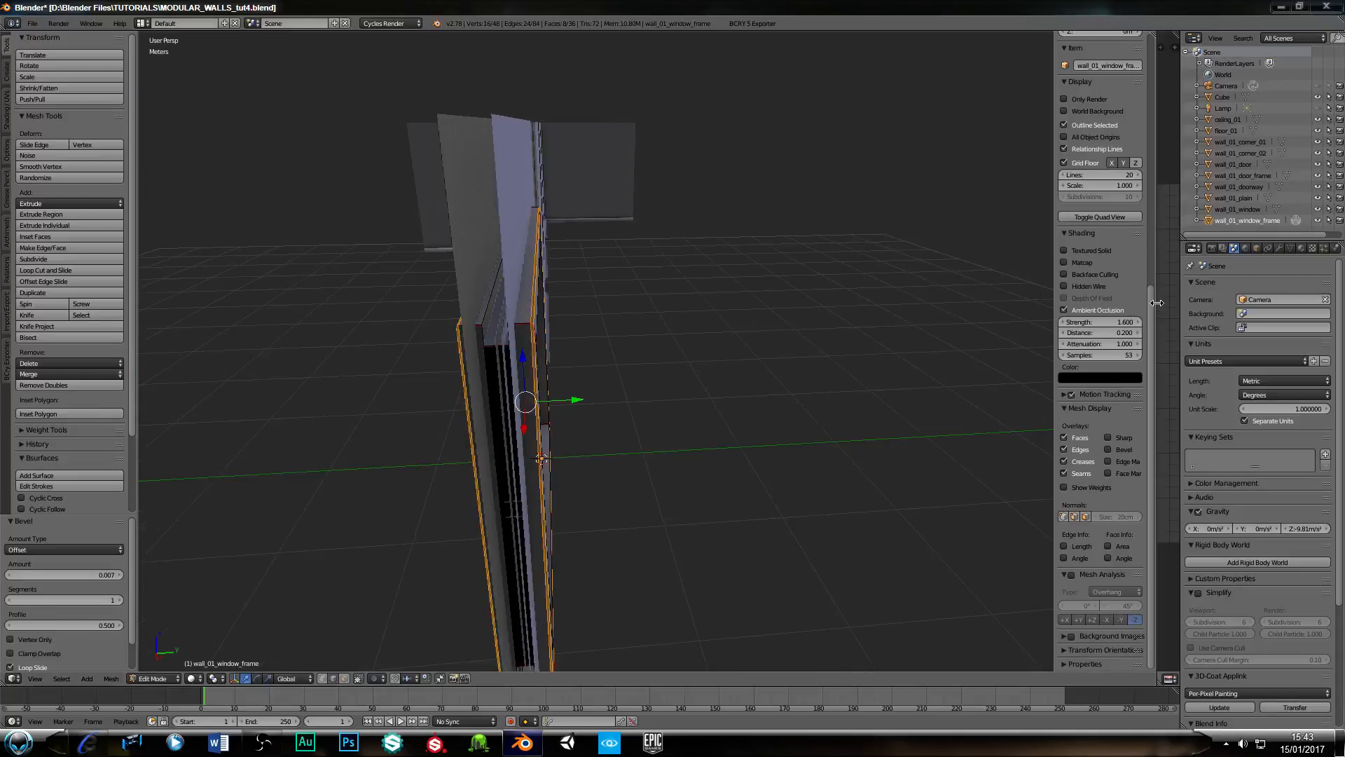
drag(1156, 302, 628, 342)
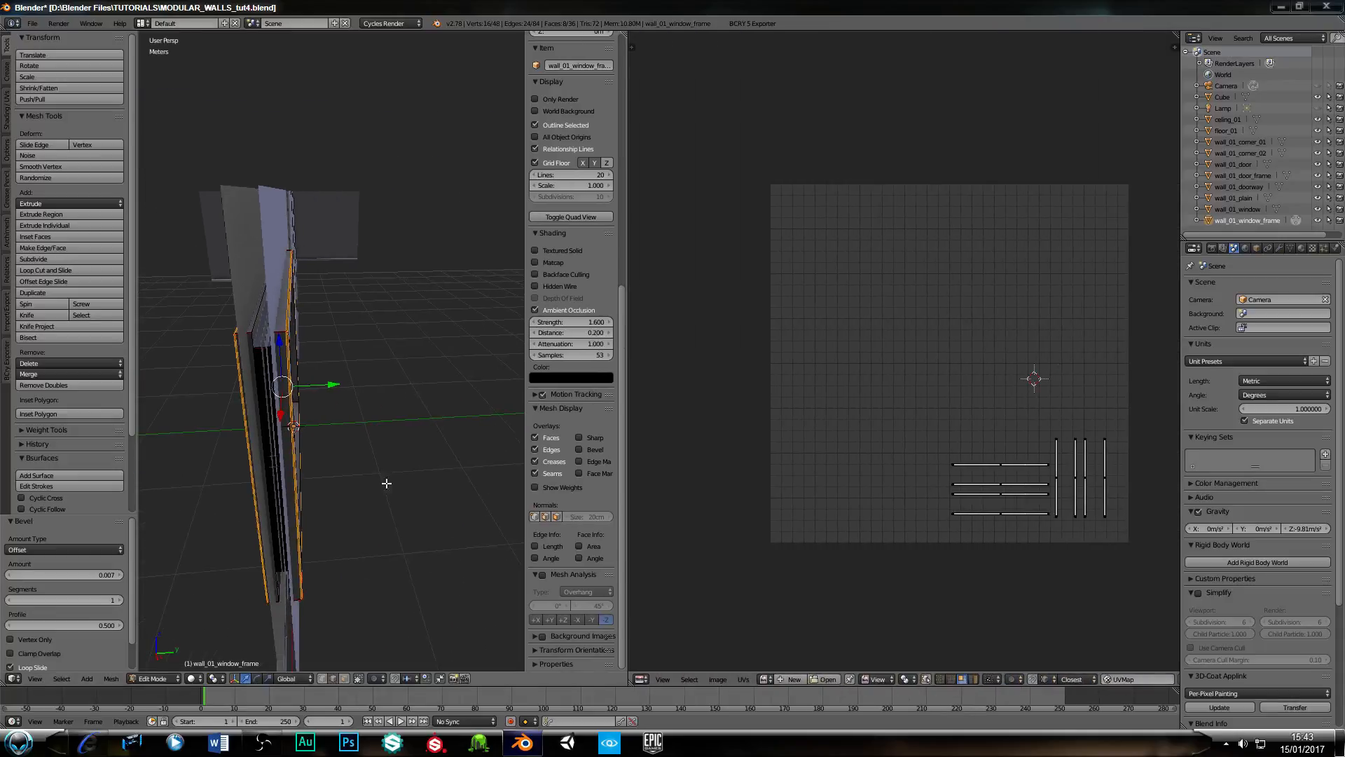
key(Tab)
key(Tab)
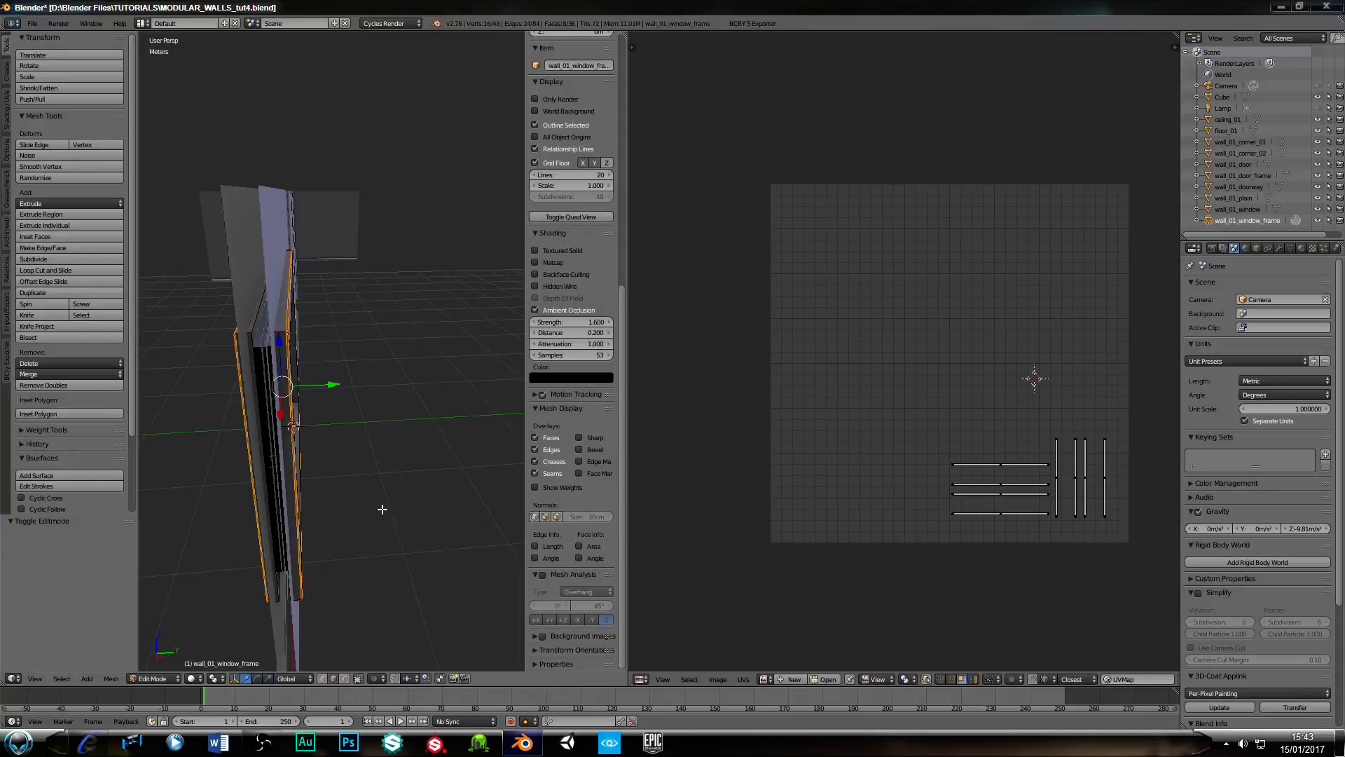
key(a)
key(a)
scroll(928, 498, up, 4)
middle_drag(932, 473, 738, 288)
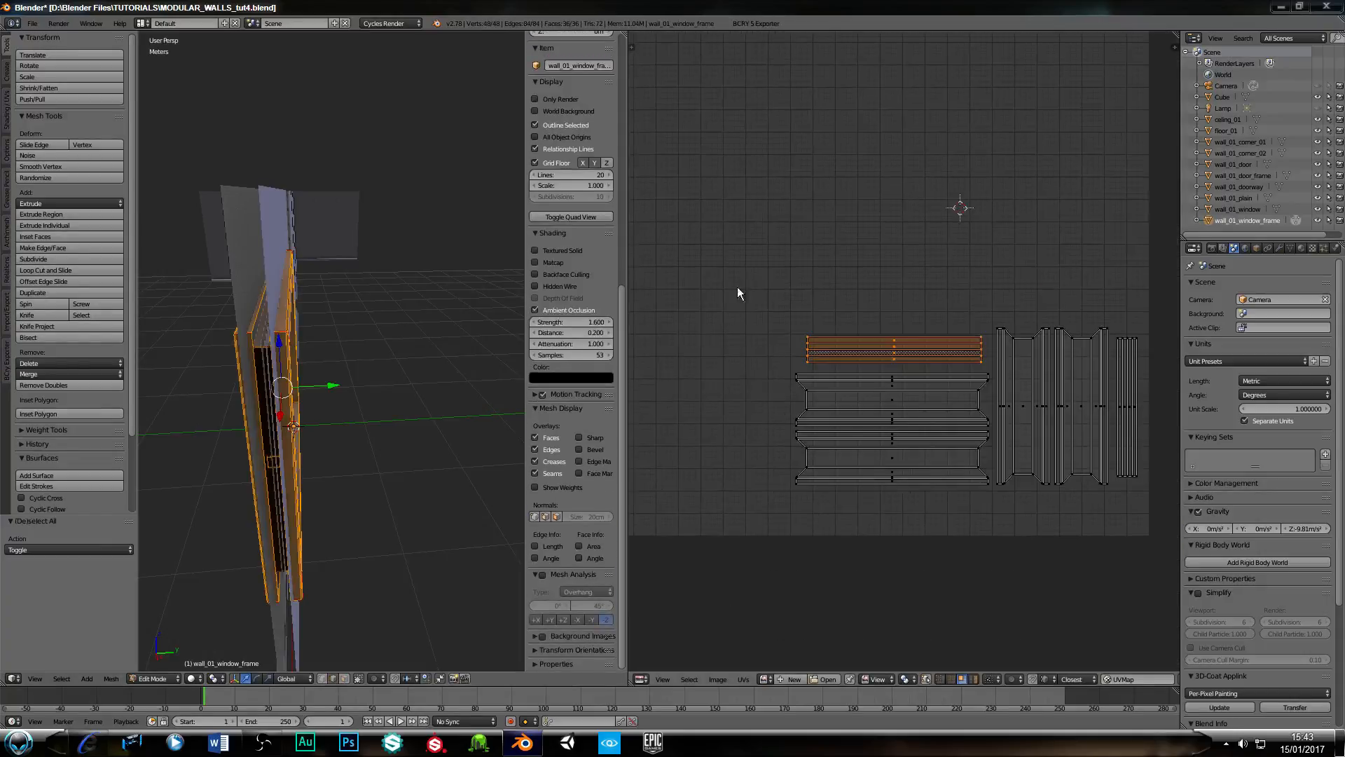
scroll(808, 399, up, 3)
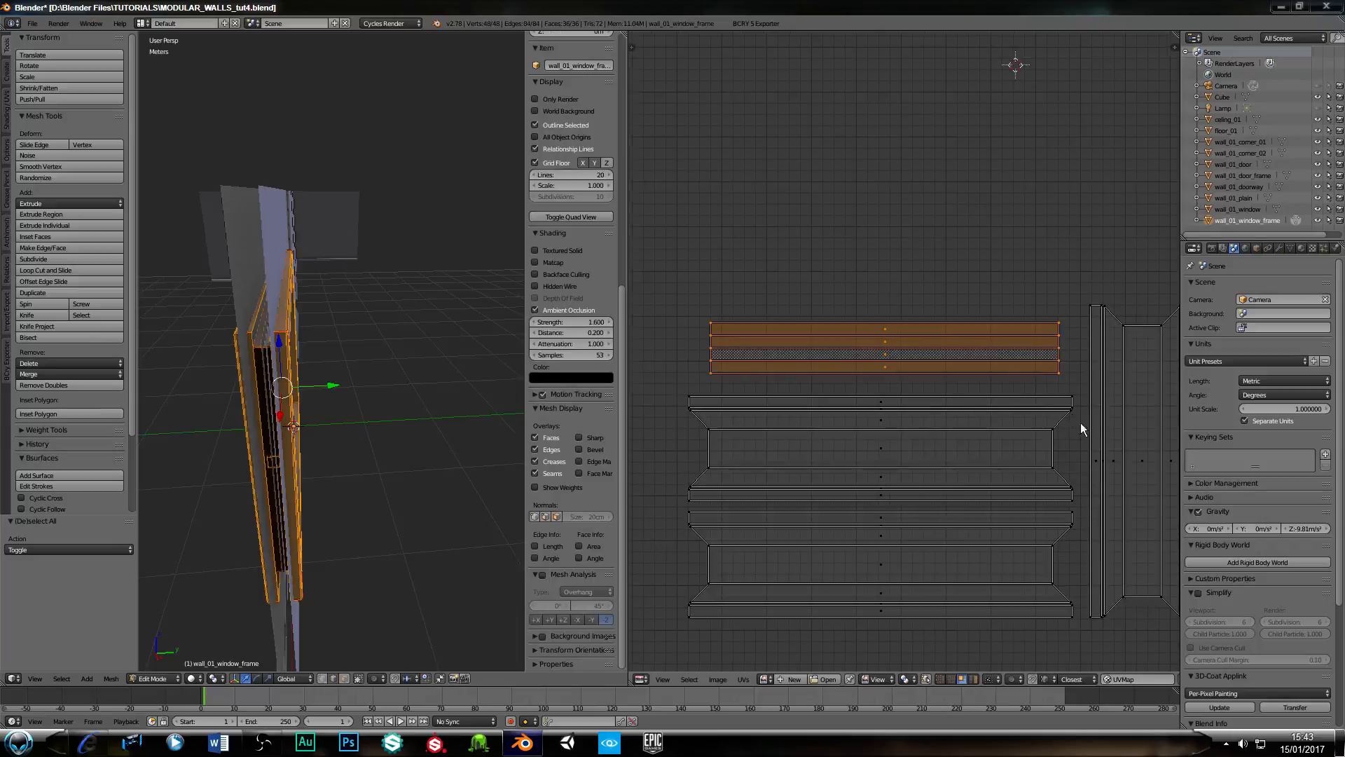
middle_drag(1080, 422, 822, 414)
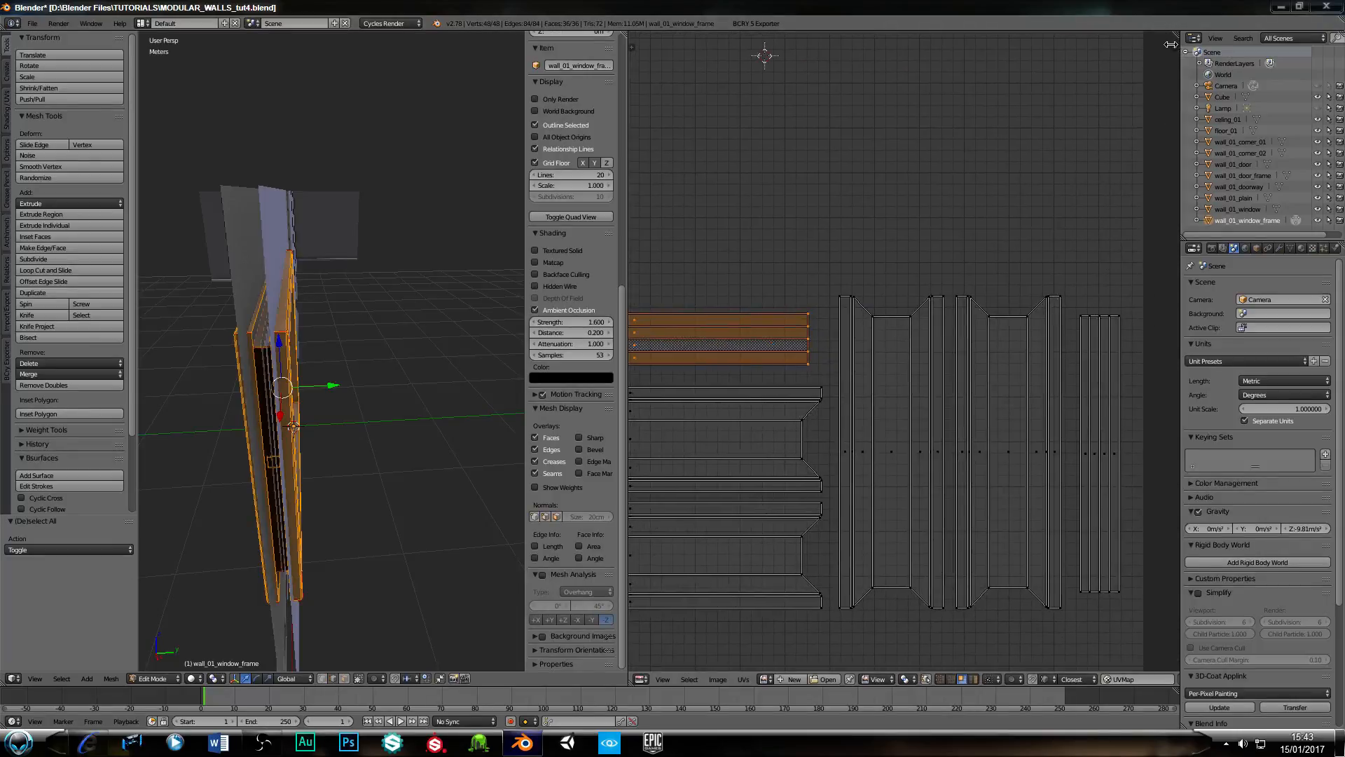
Turn on the Angle stretch display for the window frame's UVs and examine the narrow bevel strips for distortion.
key(n)
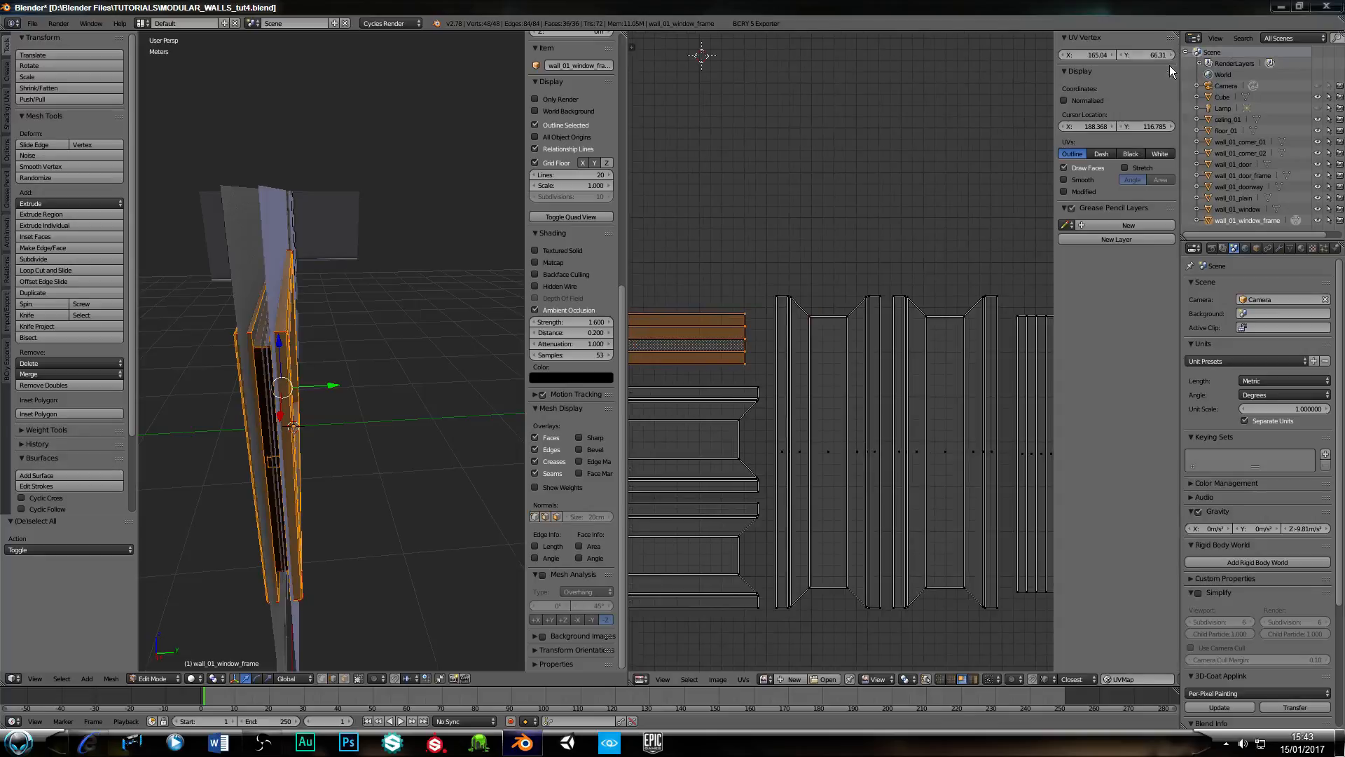
click(1121, 167)
scroll(807, 405, up, 6)
ctrl+scroll(803, 405, left, 5)
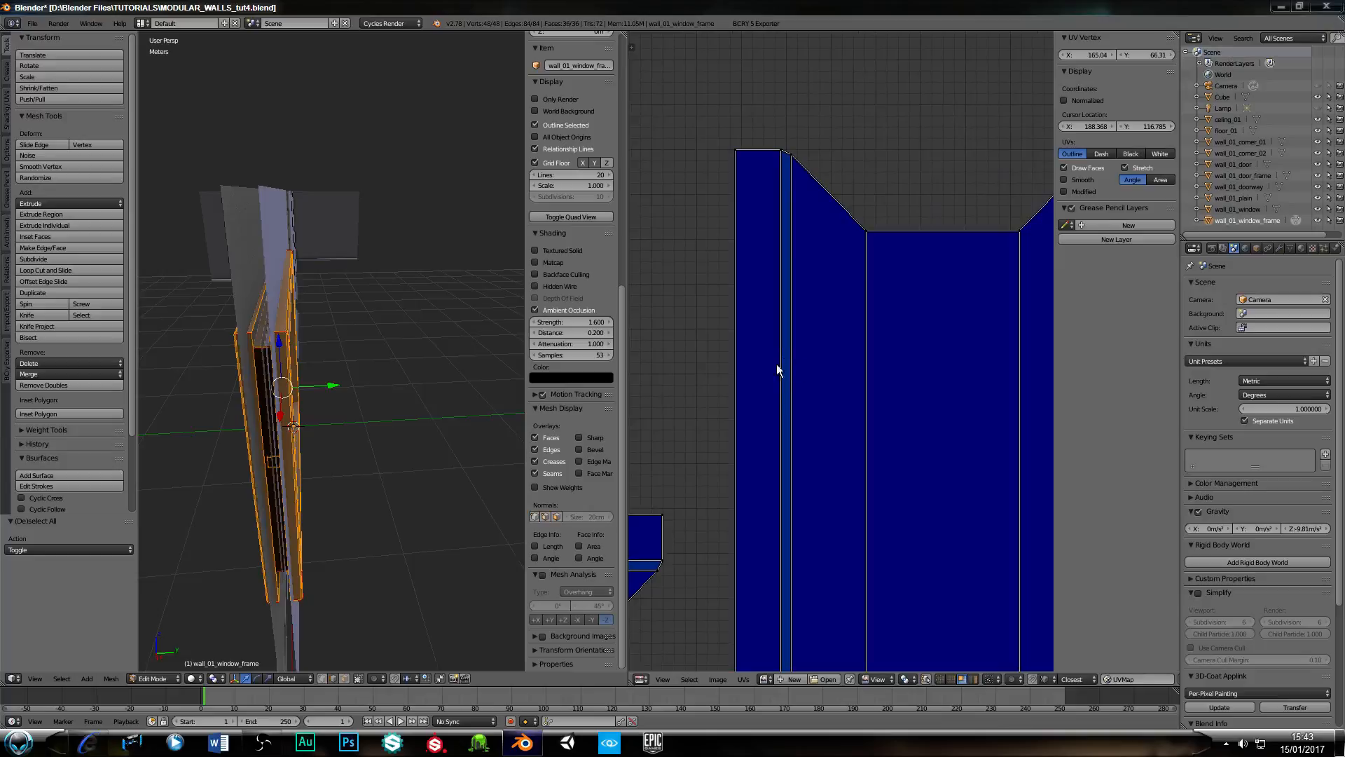
scroll(799, 434, down, 8)
middle_drag(721, 431, 880, 422)
scroll(838, 422, up, 3)
scroll(838, 422, up, 4)
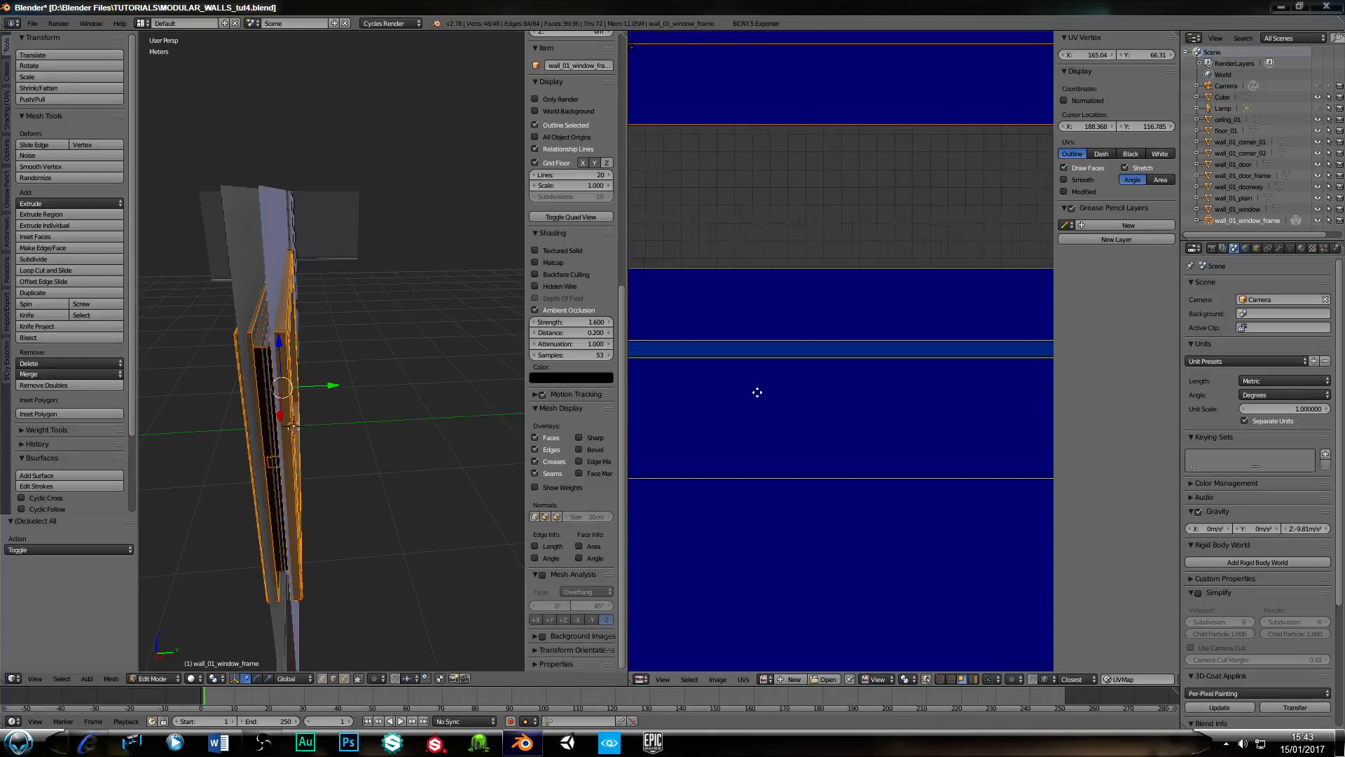
middle_drag(754, 393, 896, 406)
scroll(733, 414, up, 3)
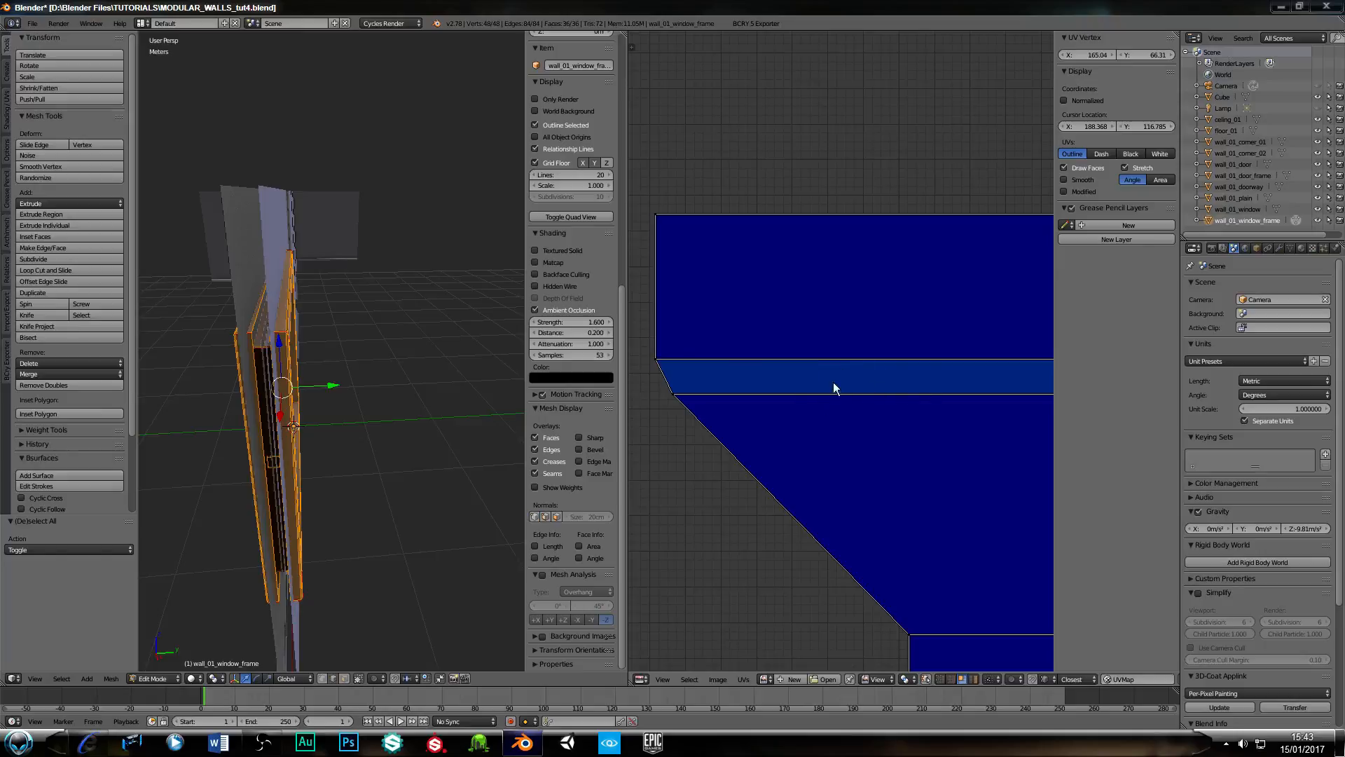
scroll(834, 381, down, 5)
middle_drag(955, 408, 772, 346)
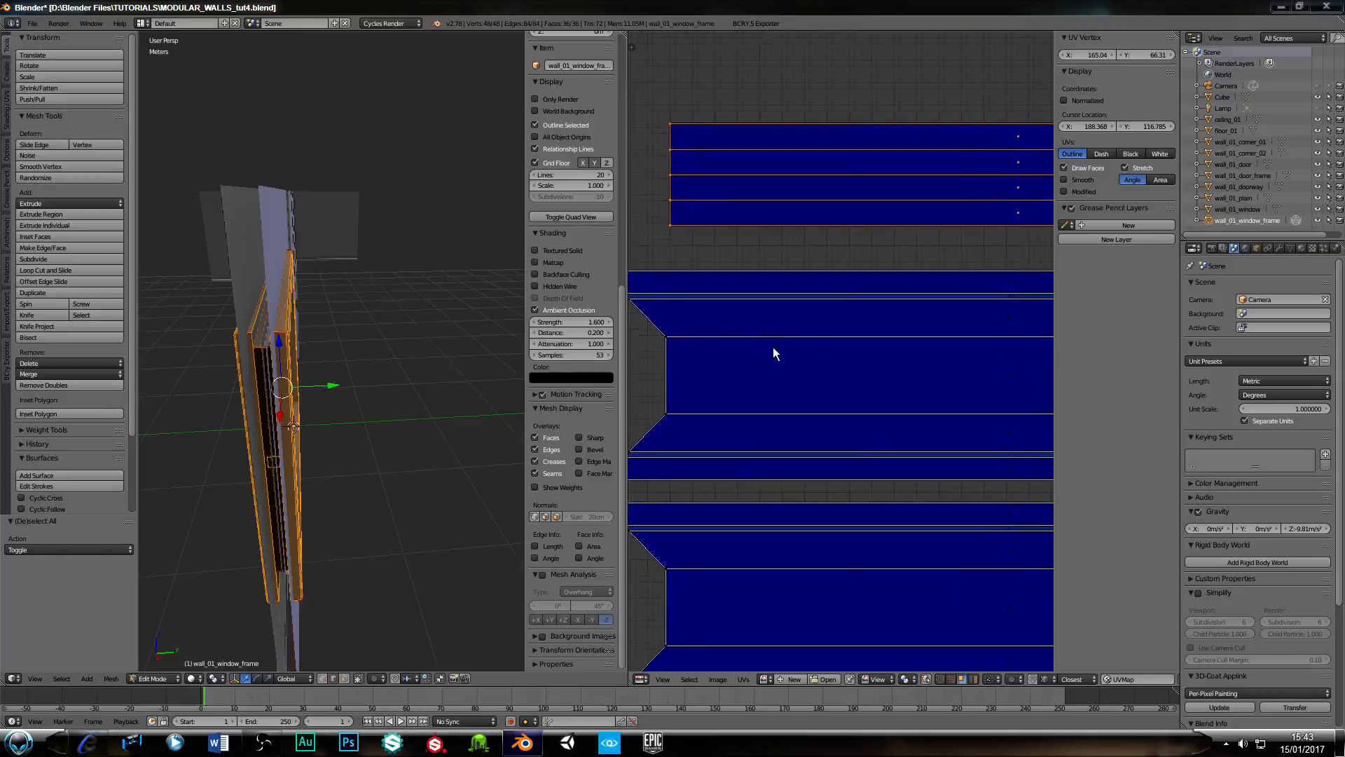
scroll(834, 371, down, 6)
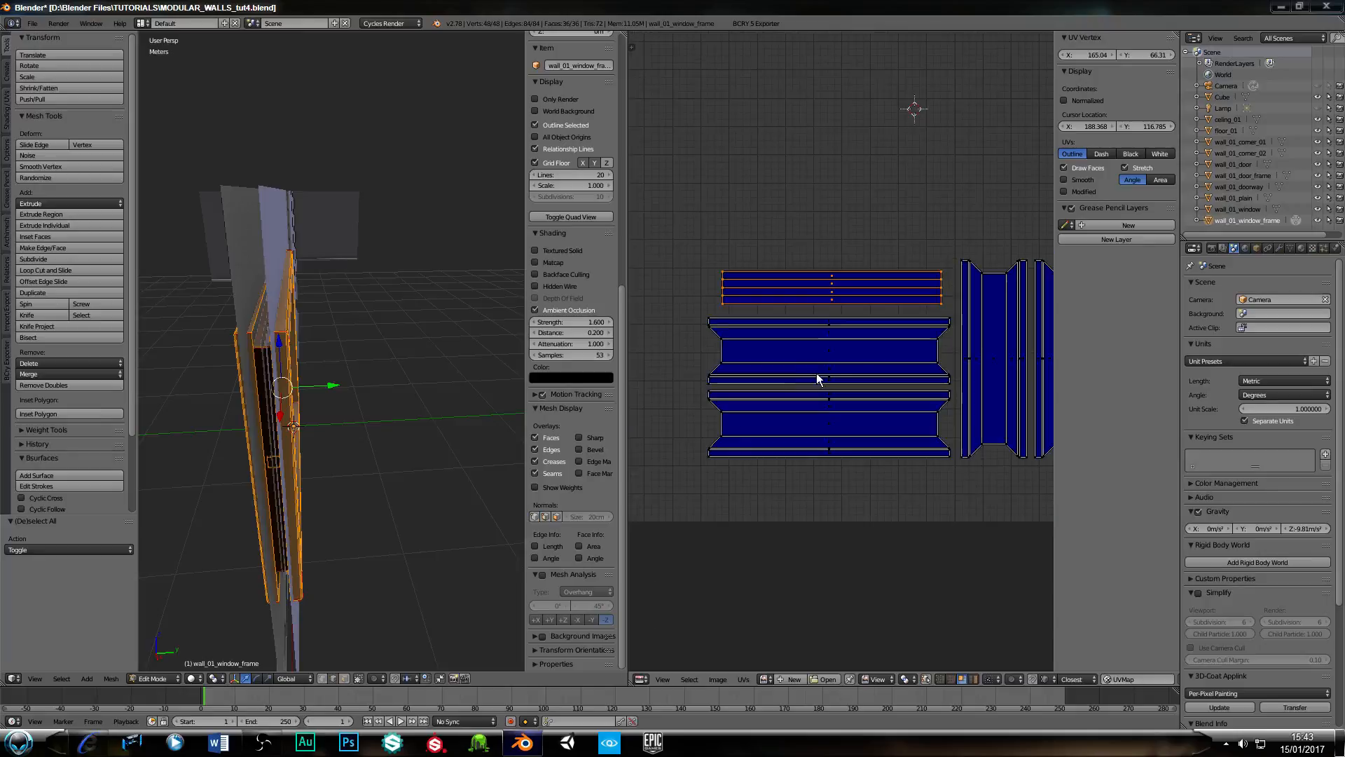
Turn off the UV stretch display and hide the UV editor's properties region.
drag(1055, 360, 1089, 372)
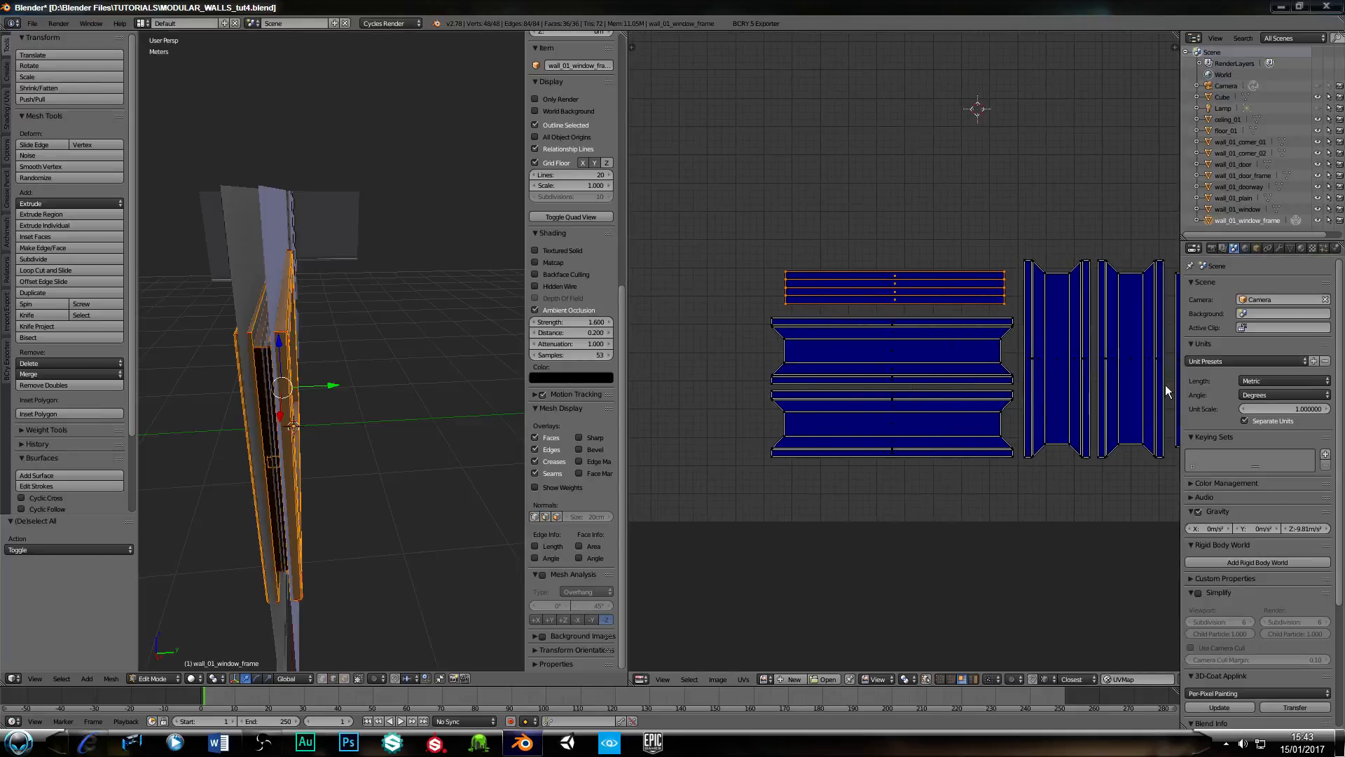
click(1174, 47)
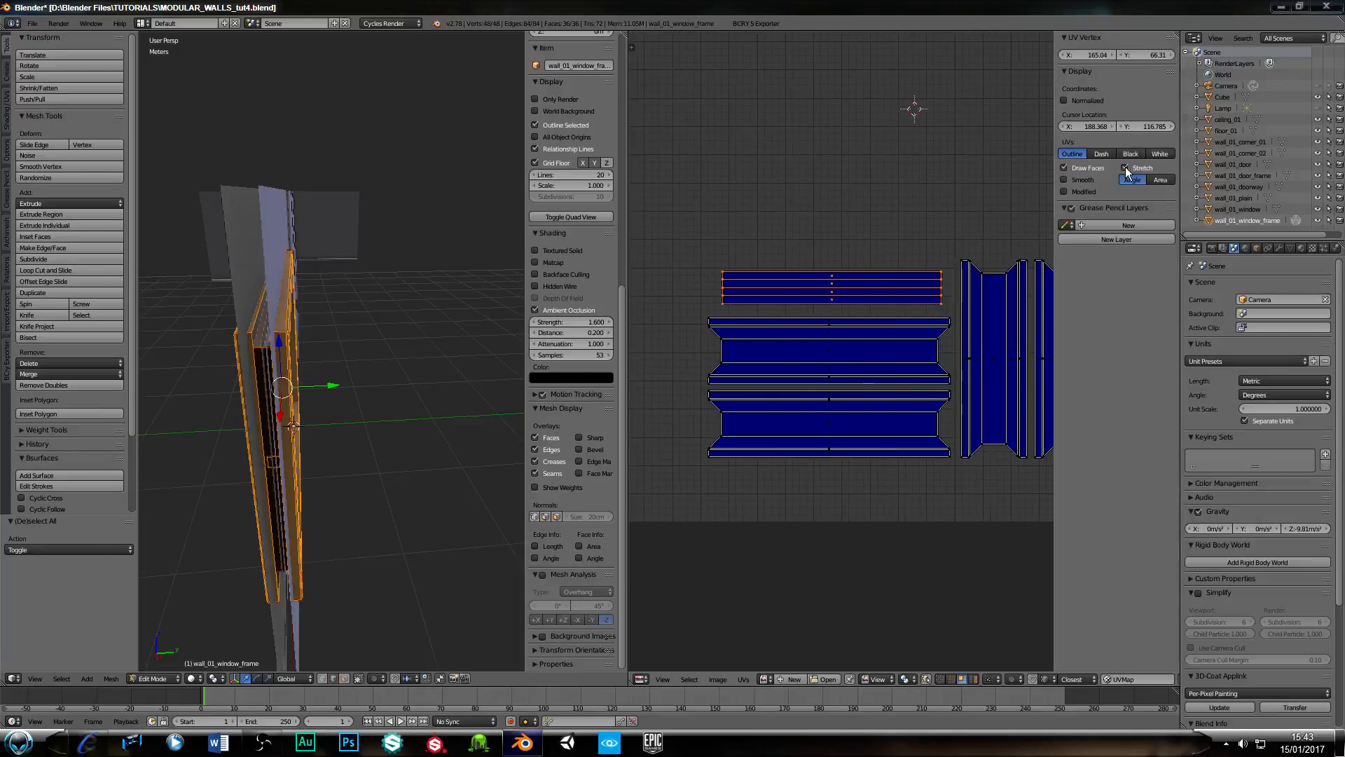
click(1126, 168)
drag(1053, 274, 1177, 273)
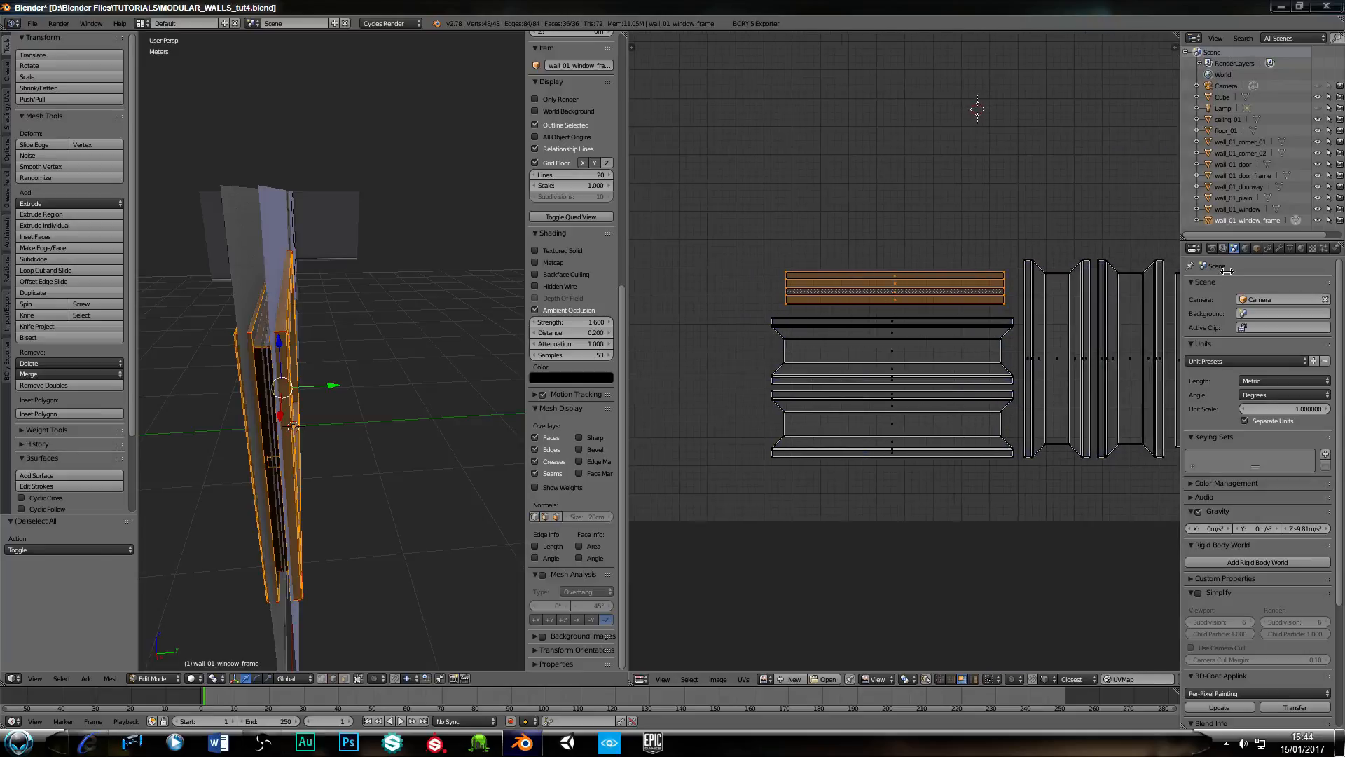
Leave the window frame's Edit Mode, enlarge the 3D view, and isolate the door from the doorway in local view.
middle_drag(411, 393, 309, 457)
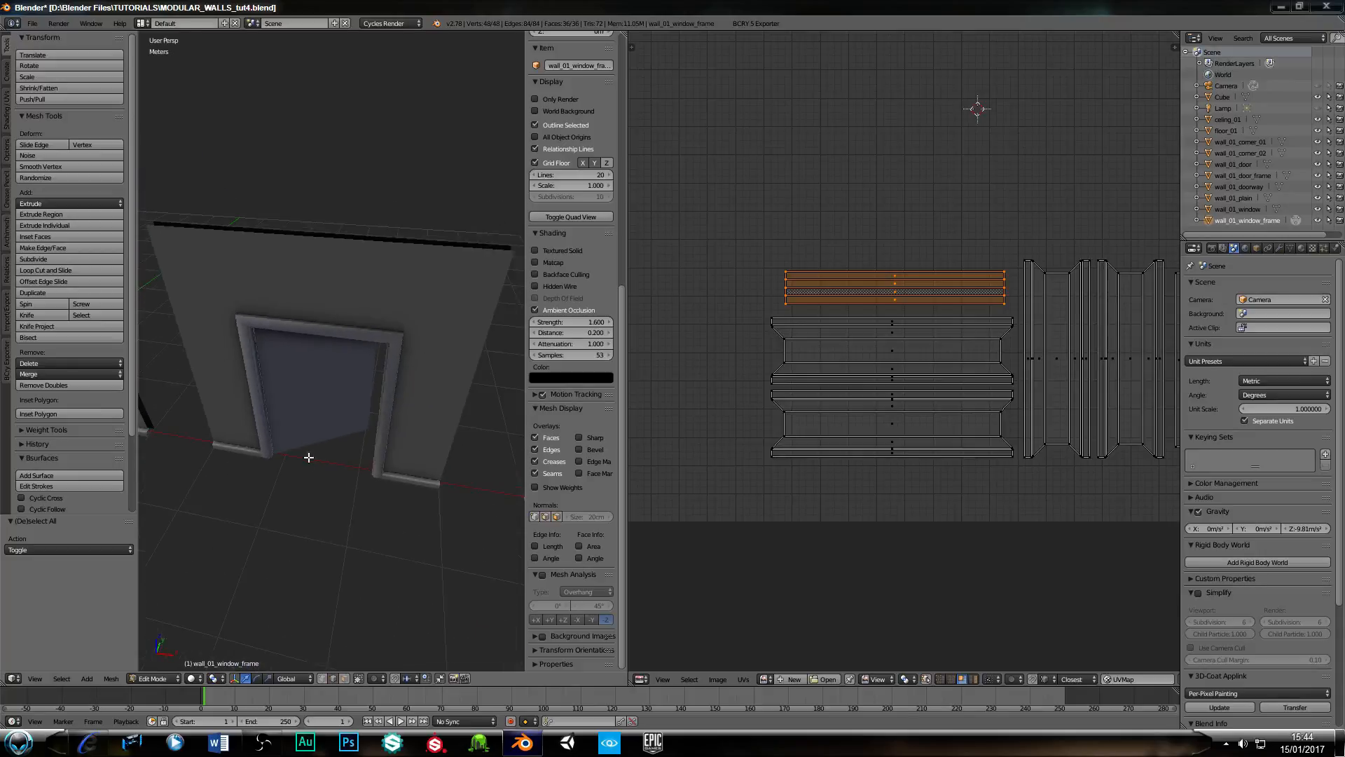
key(Tab)
right_click(322, 426)
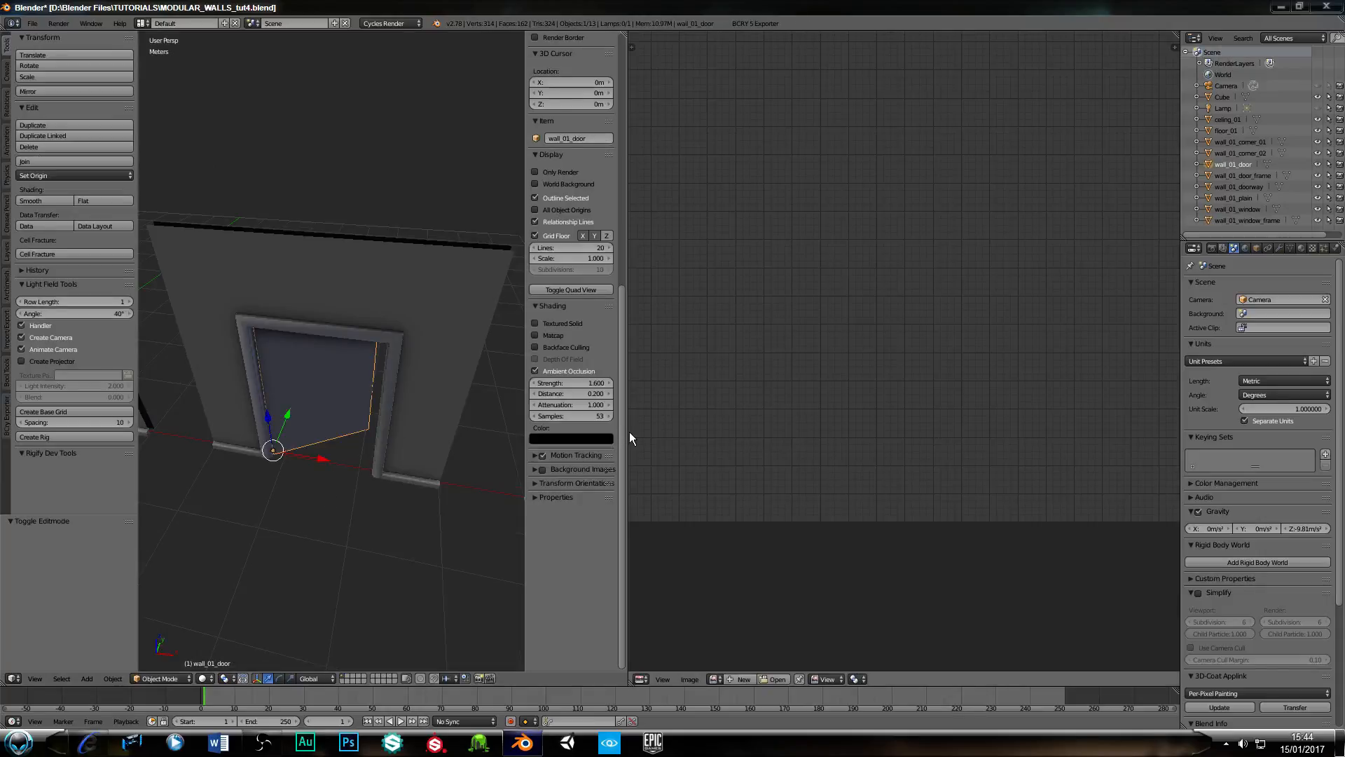
drag(629, 431, 1014, 423)
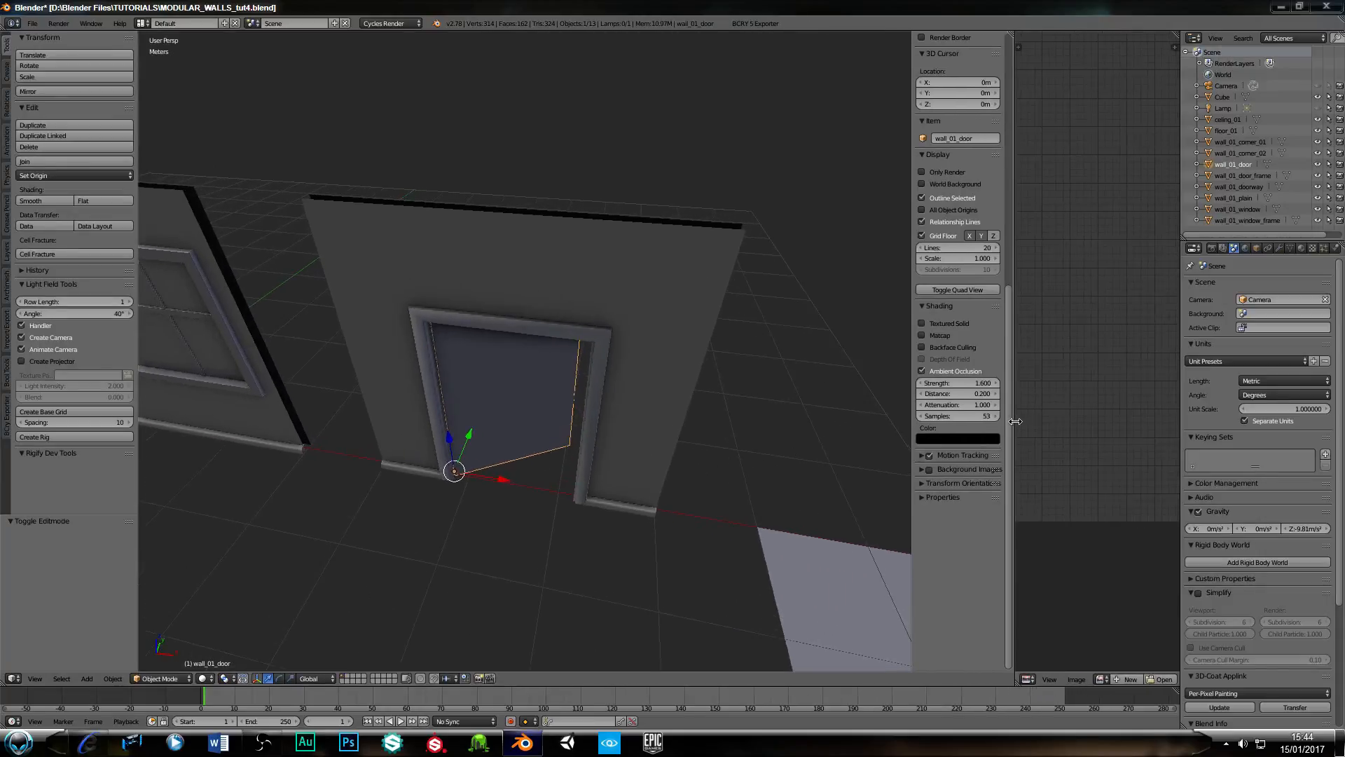
mouse_move(570, 411)
middle_down()
mouse_move(558, 442)
mouse_move(547, 404)
middle_up()
key(KP_Divide)
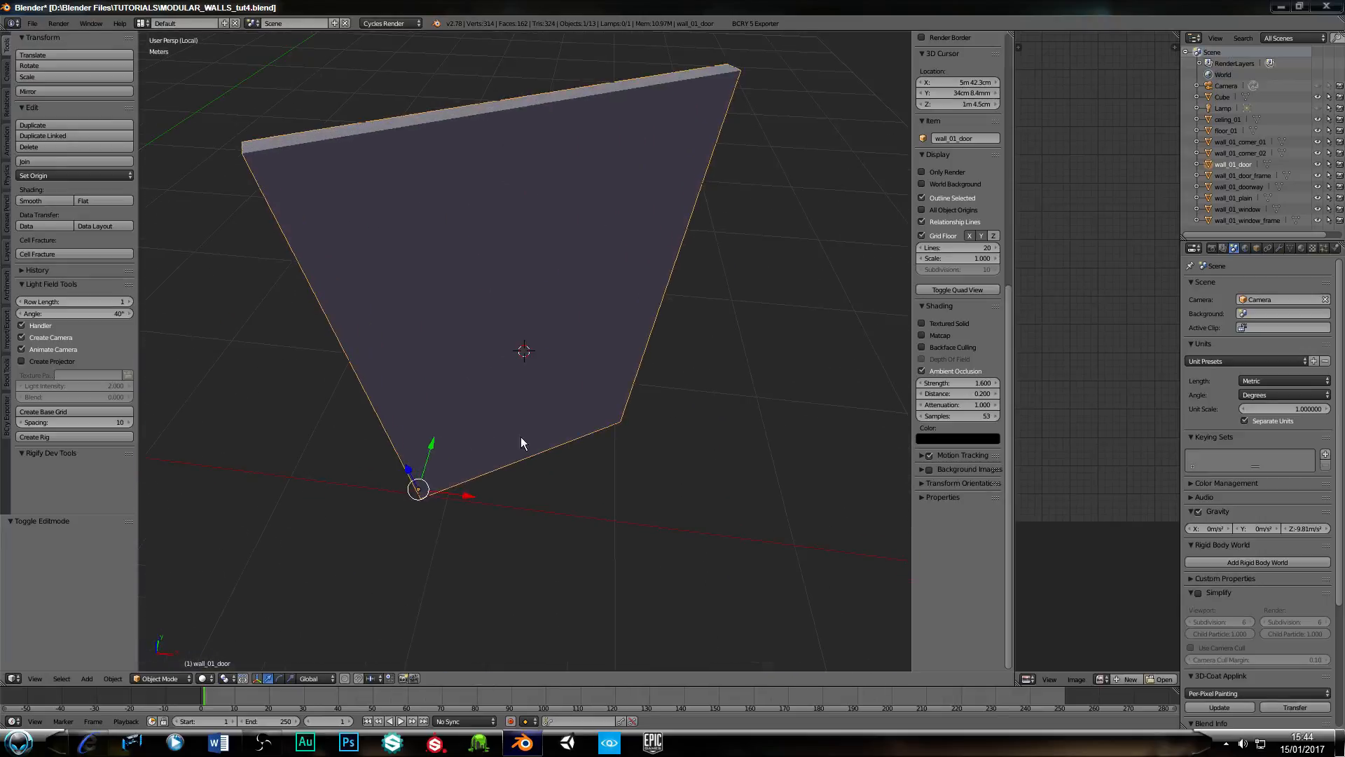
scroll(499, 440, down, 4)
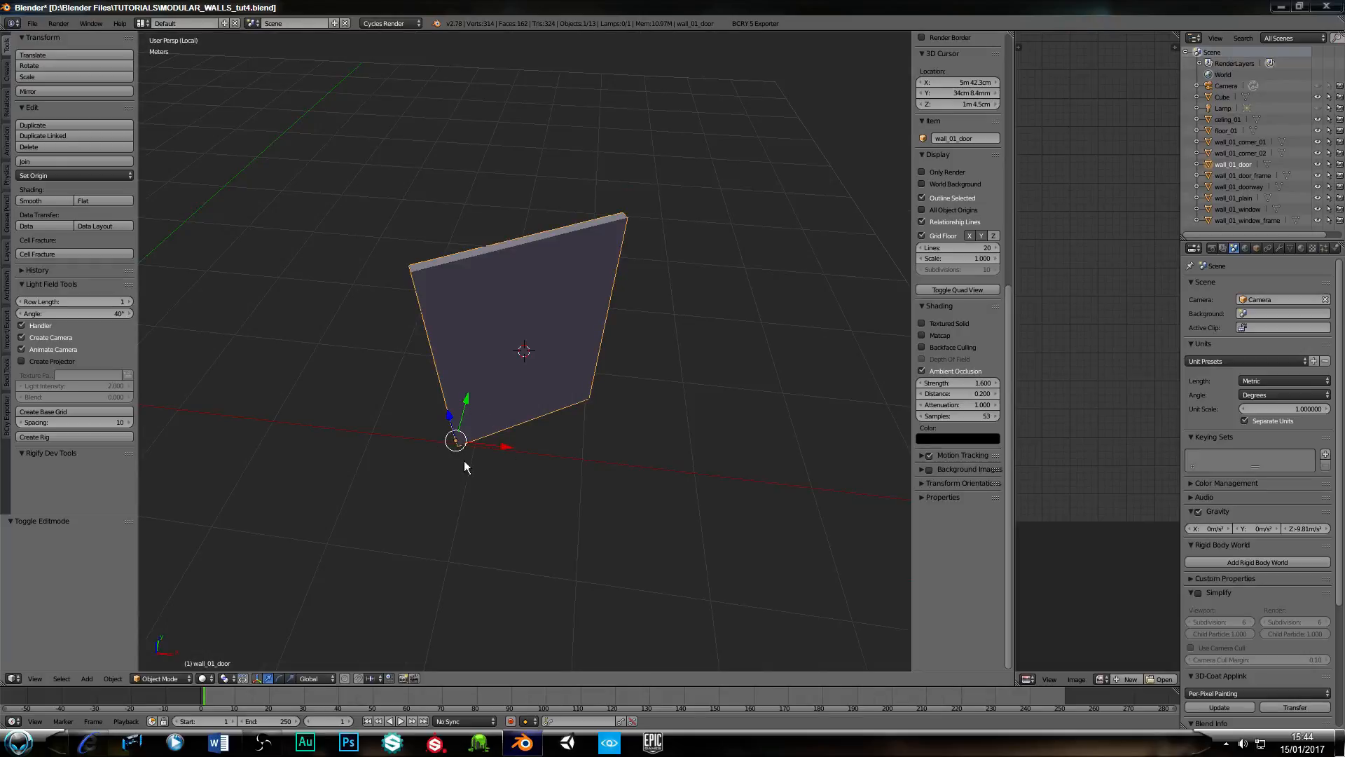
Switch the transform orientation to Local and set the door's Z rotation to 0°.
click(322, 680)
click(326, 650)
scroll(939, 111, up, 15)
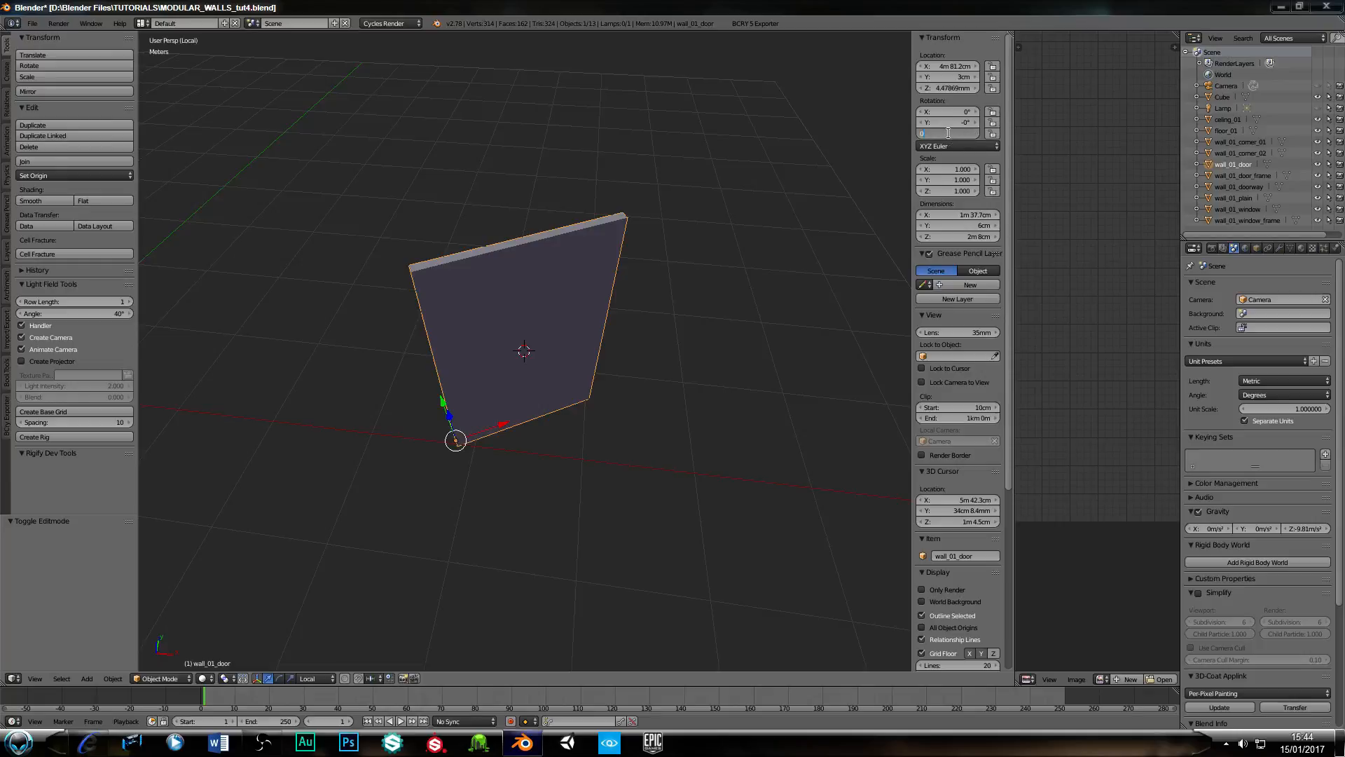
key(Return)
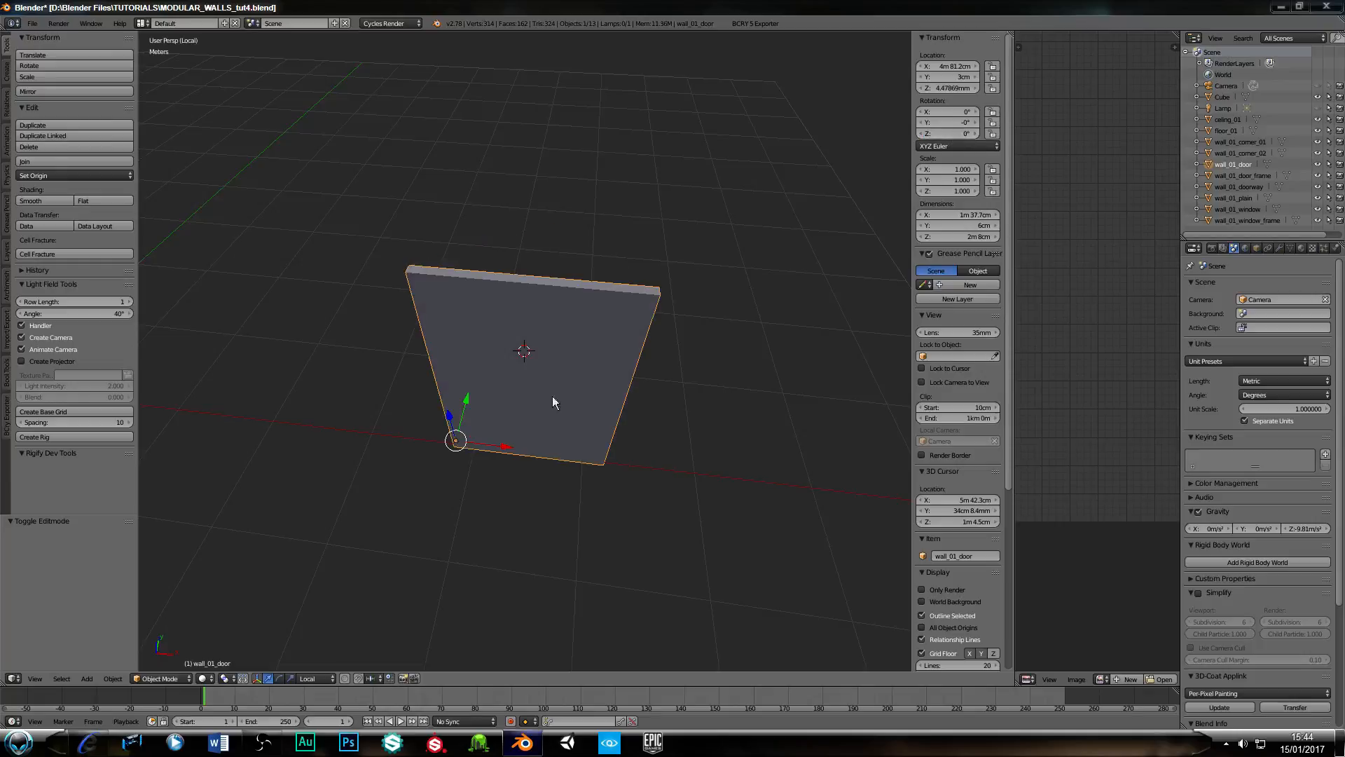
Check the door against its doorway in the full scene, isolate it in local view again, and enter Edit Mode.
key(KP_Divide)
middle_drag(536, 402, 572, 399)
scroll(610, 378, up, 6)
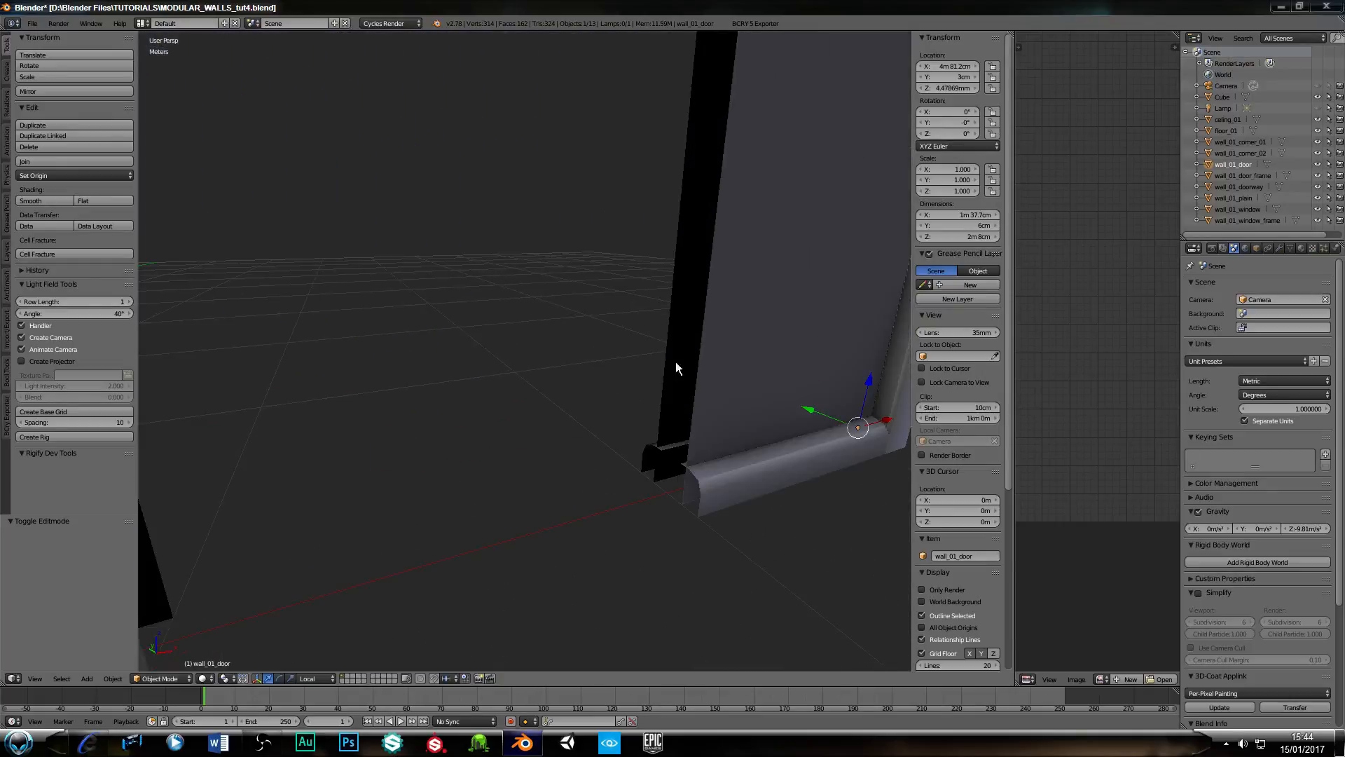
shift+middle_drag(869, 359, 396, 348)
scroll(470, 386, down, 7)
key(KP_Divide)
scroll(511, 378, down, 3)
key(KP_5)
key(KP_5)
key(Tab)
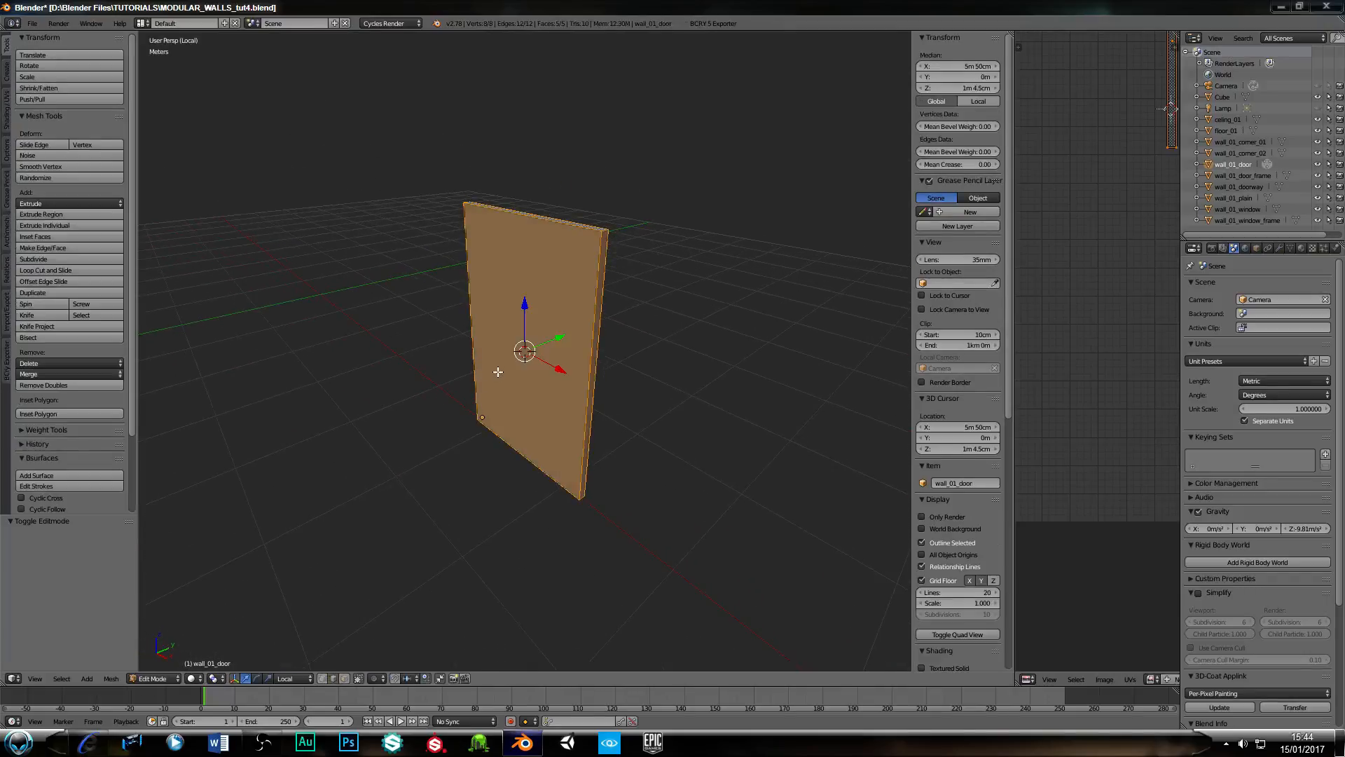
Add one centred vertical loop cut down the middle of the door.
scroll(496, 372, up, 4)
scroll(528, 343, down, 3)
middle_drag(561, 320, 604, 345)
right_click(534, 376)
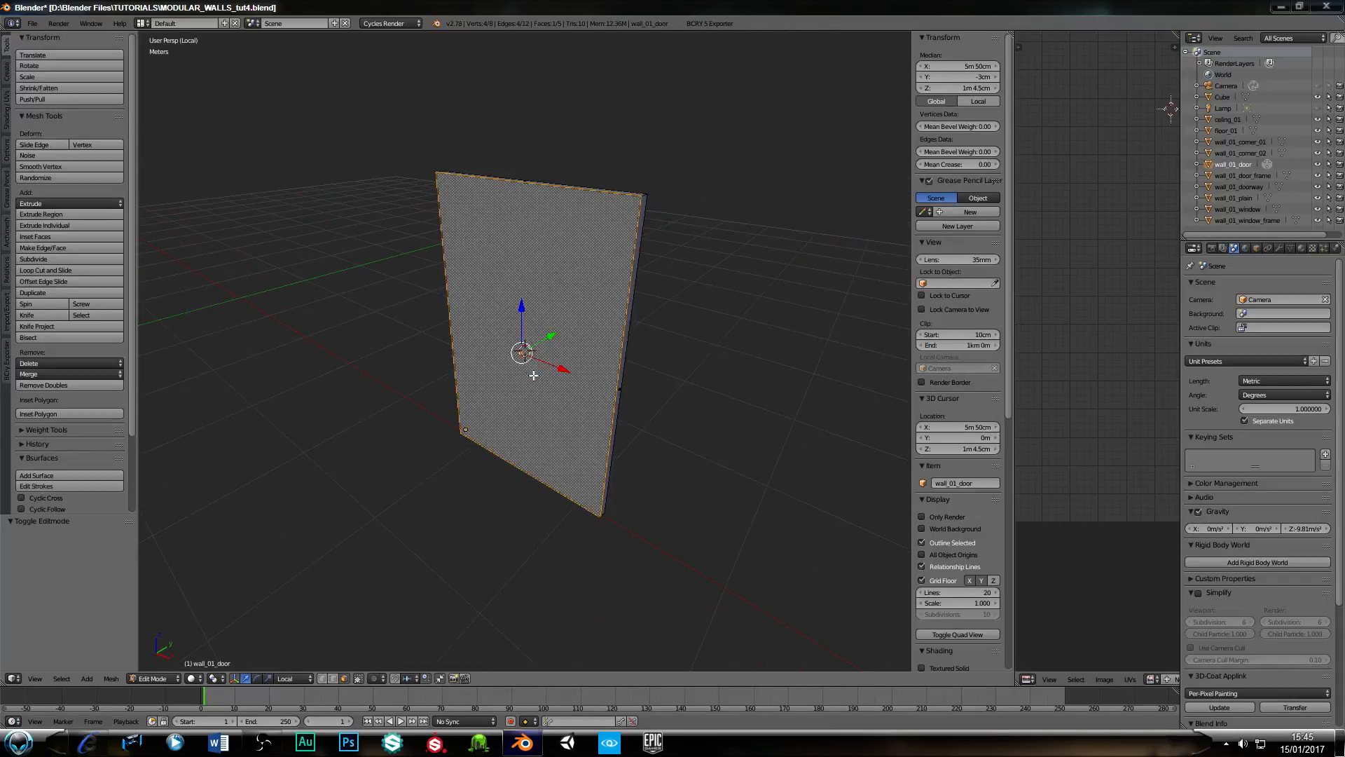
key(ctrl+r)
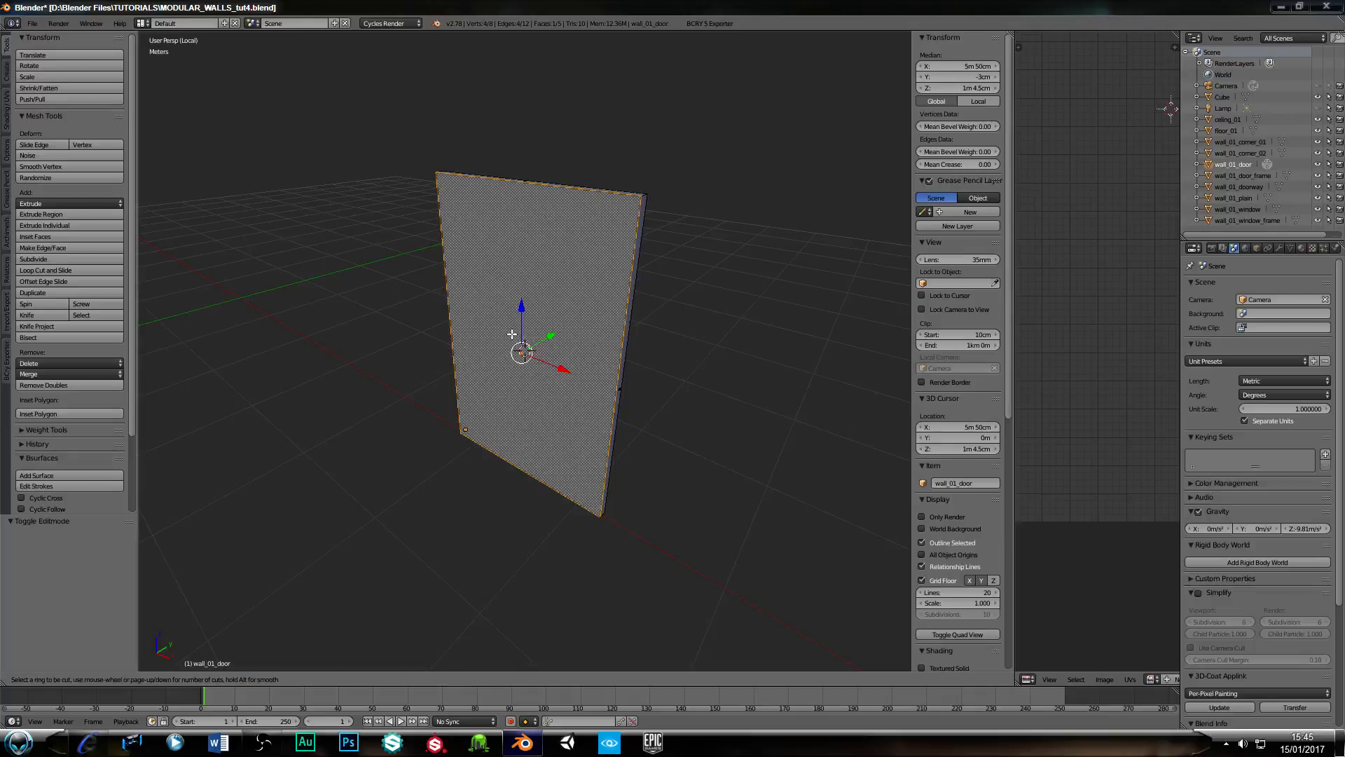
click(529, 199)
right_click(530, 199)
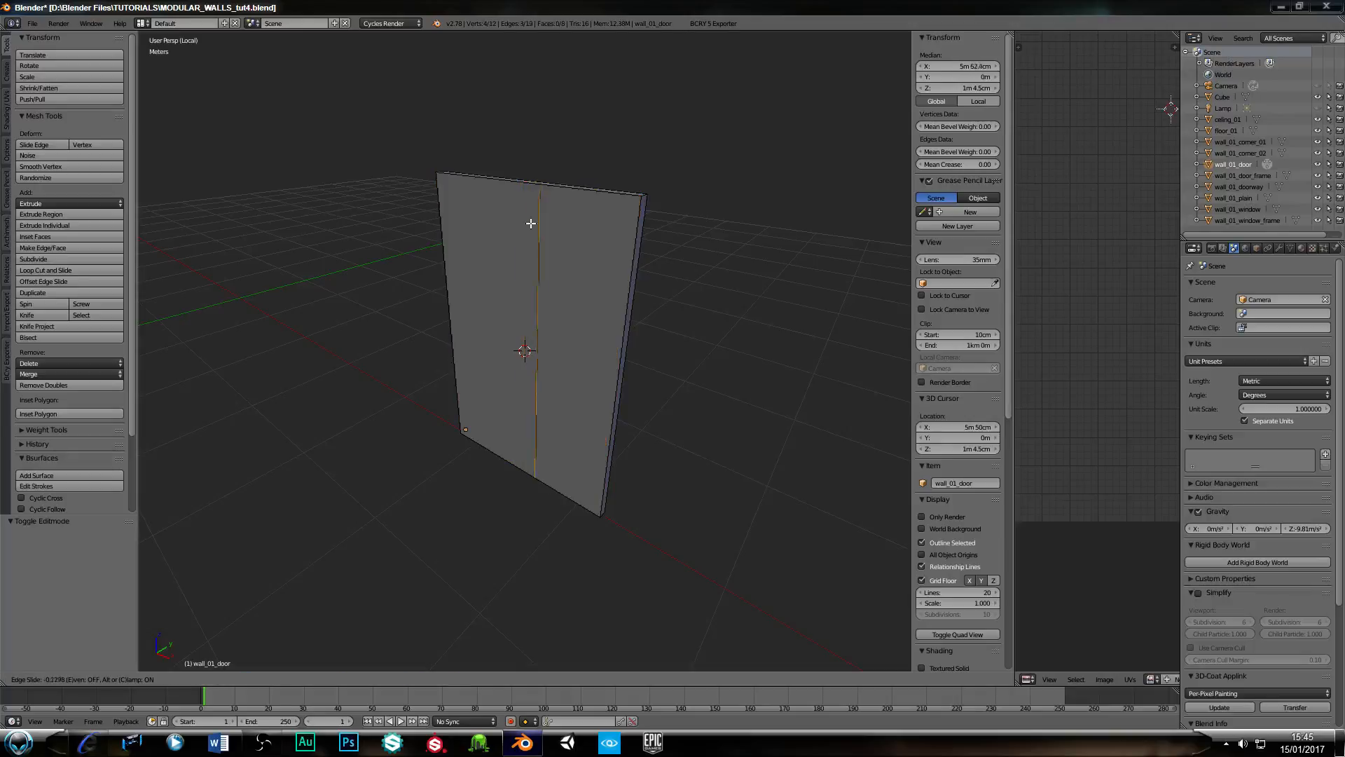
right_click(529, 225)
Add two evenly spaced horizontal loop cuts across the door without sliding them.
middle_drag(550, 366, 626, 329)
key(ctrl+r)
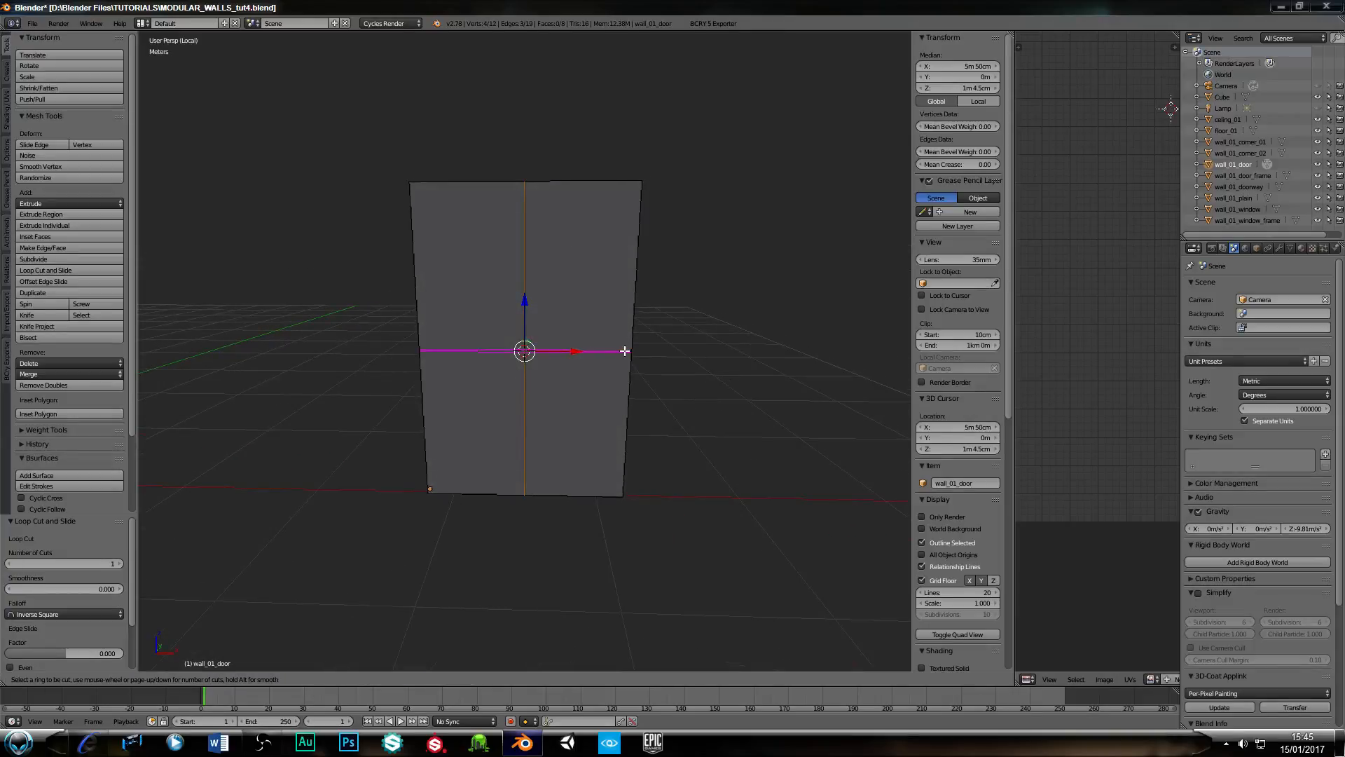
scroll(627, 350, up, 1)
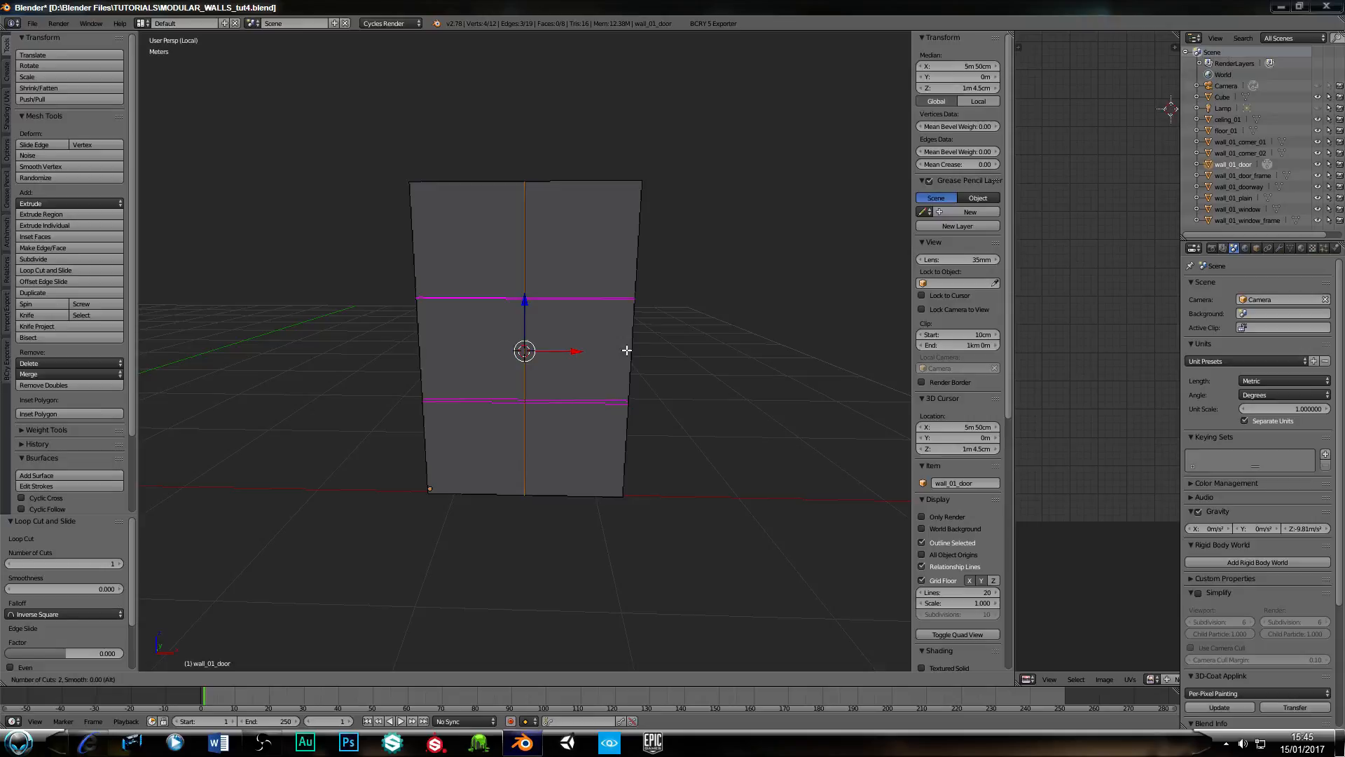
click(626, 350)
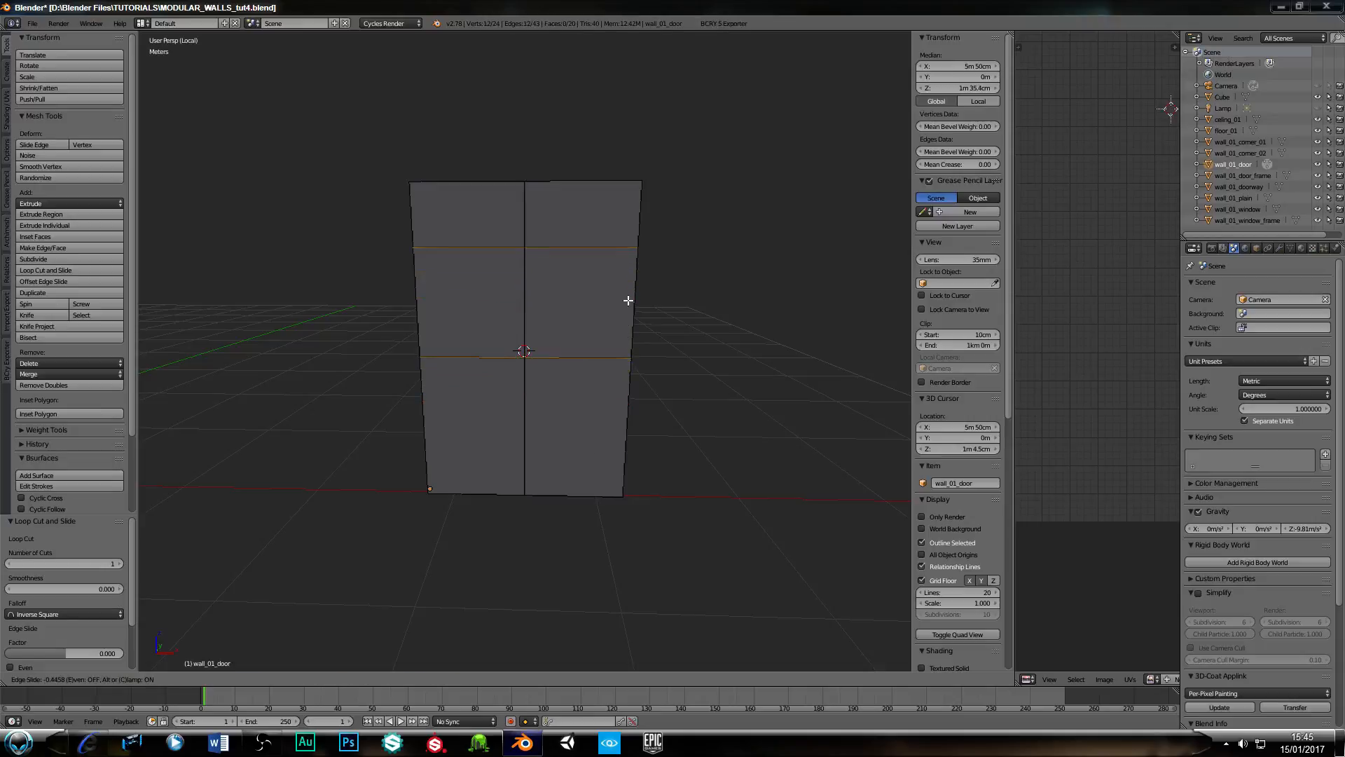
right_click(620, 325)
key(g)
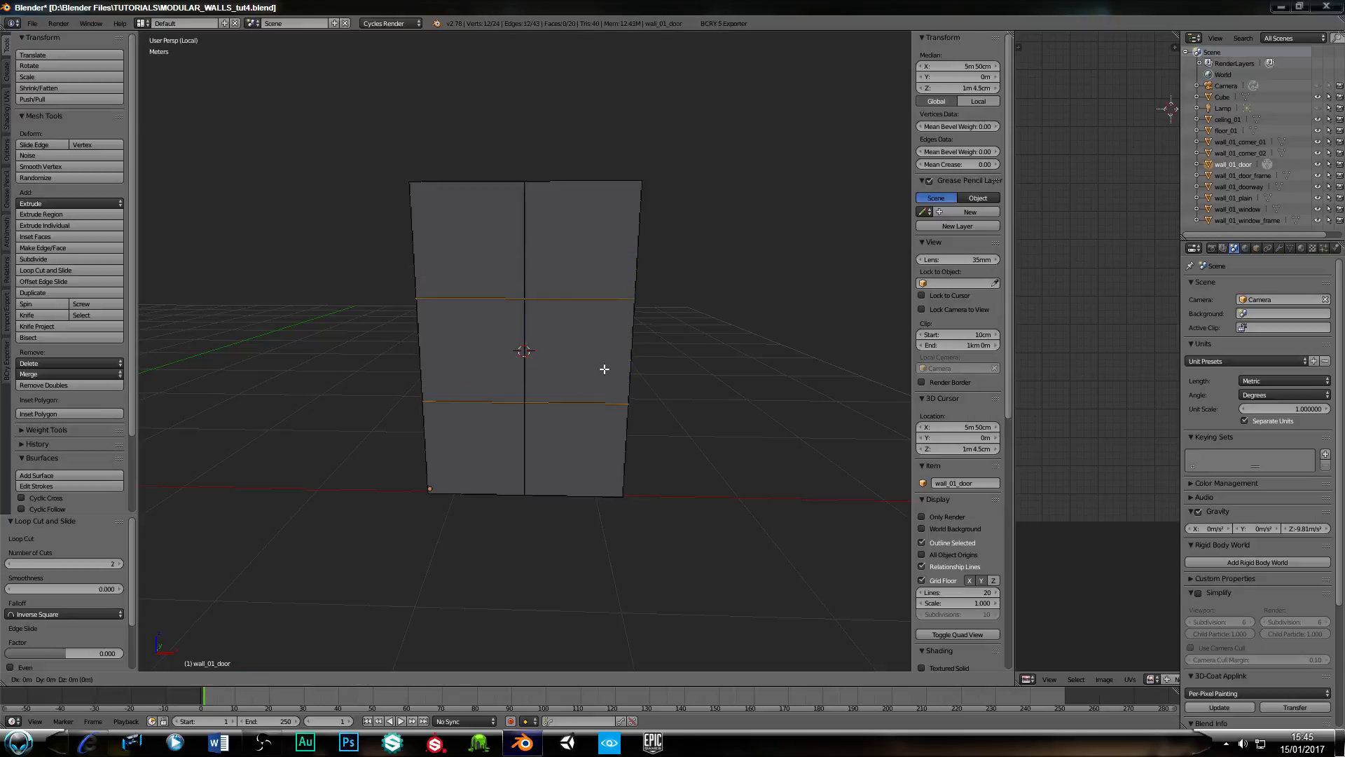
key(g)
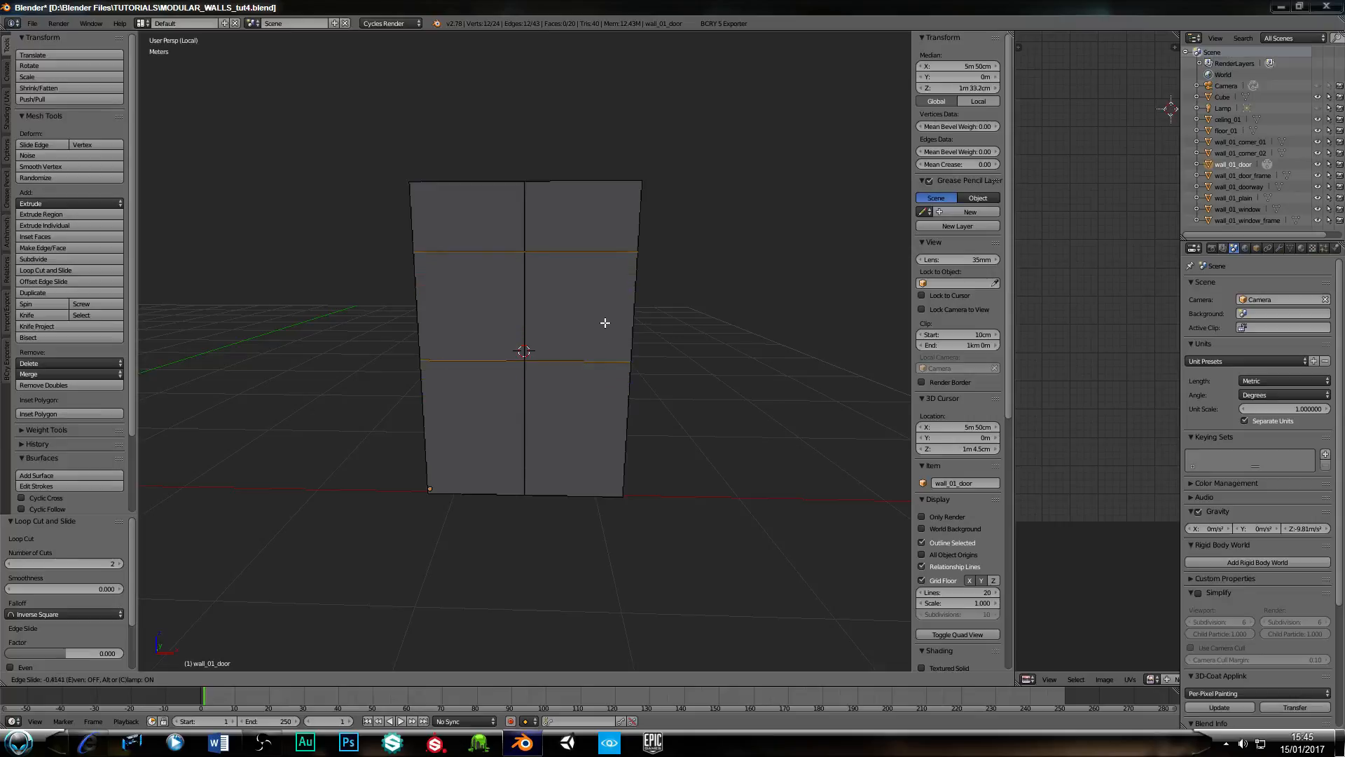
click(609, 350)
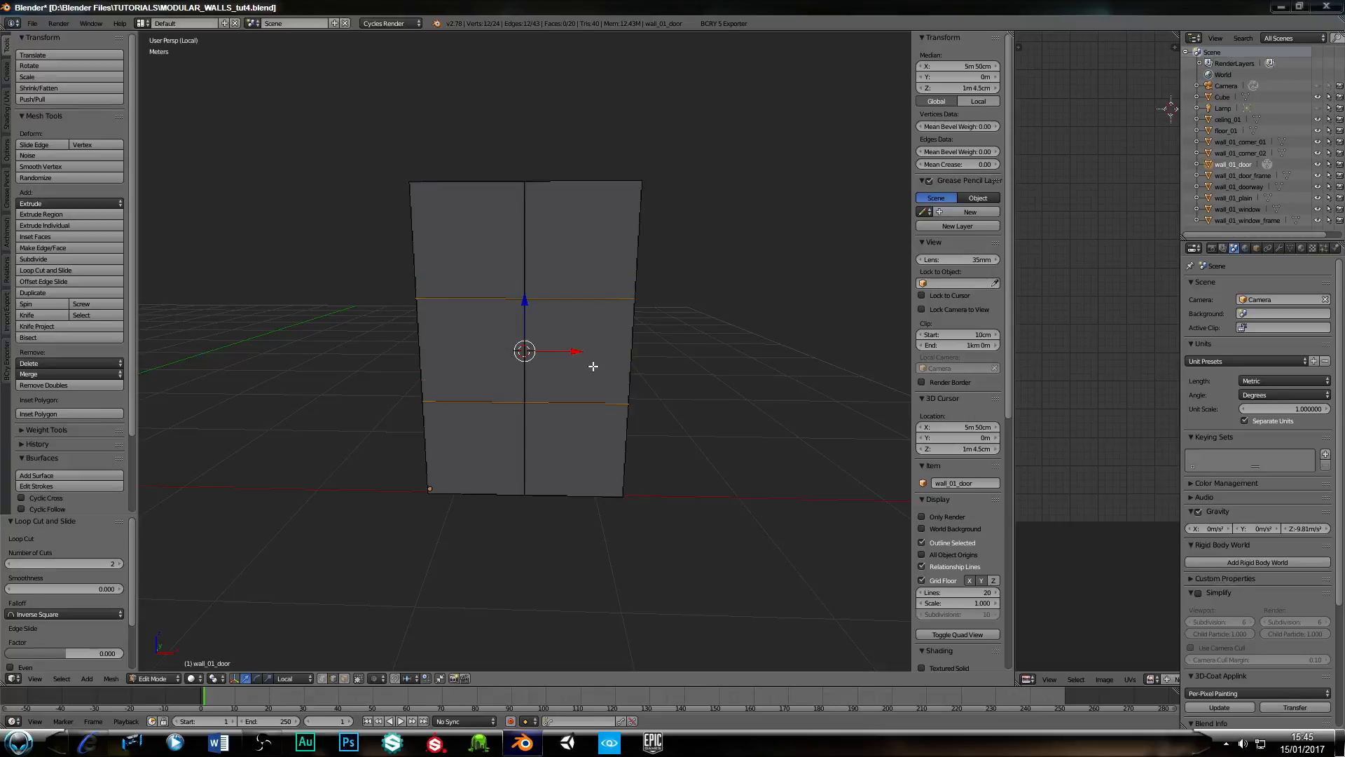
Edge-slide the two horizontal loops up the door by a factor of about -0.330.
key(g)
key(g)
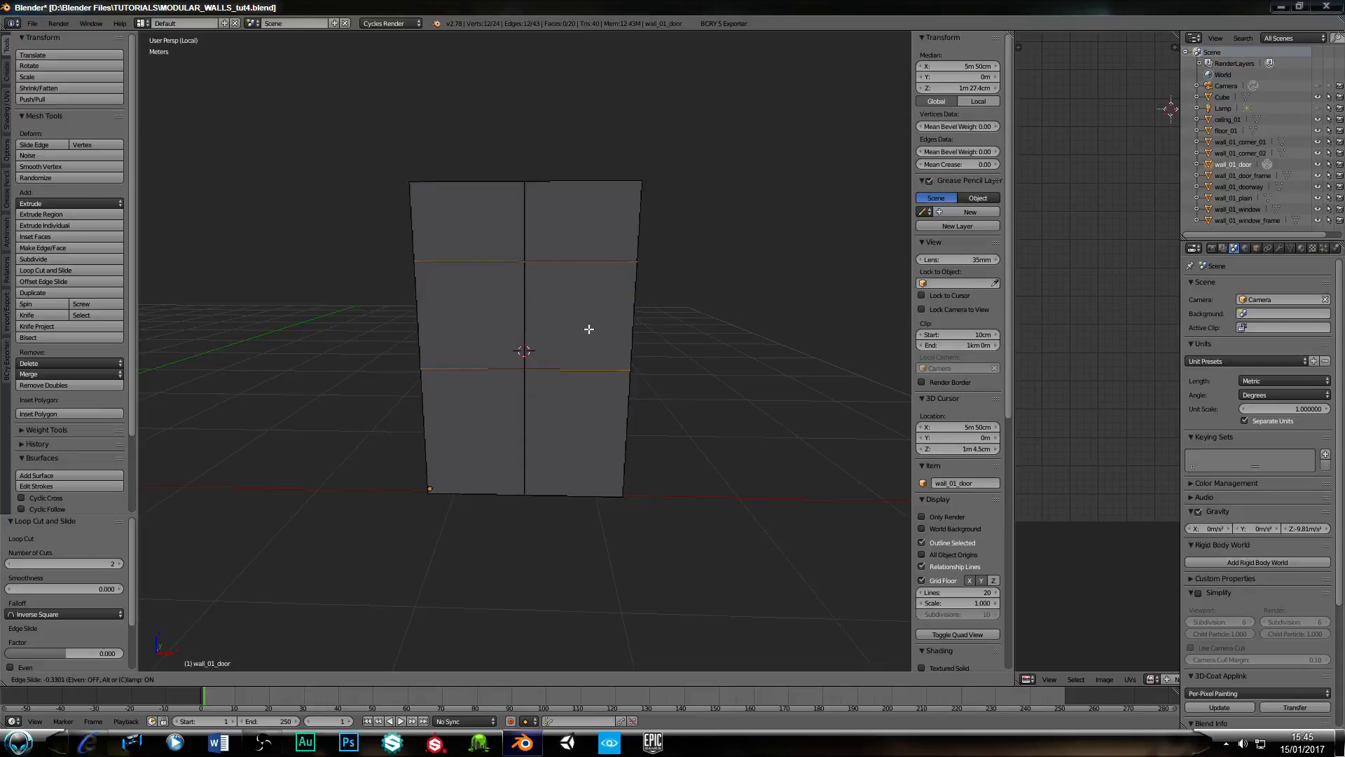
click(589, 328)
Widen the UV editor and select the door's entire mesh to display its complete UV layout.
middle_drag(648, 474, 603, 316)
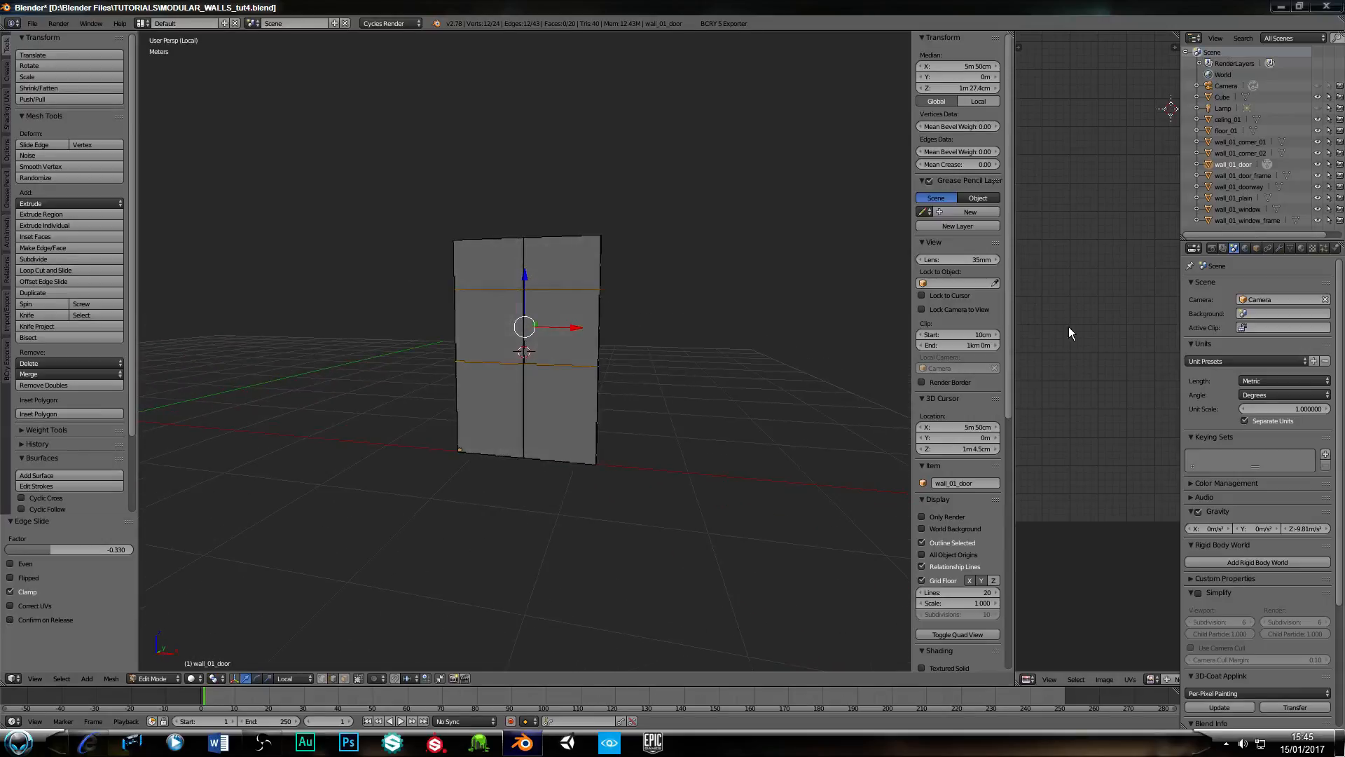
drag(1013, 326, 665, 367)
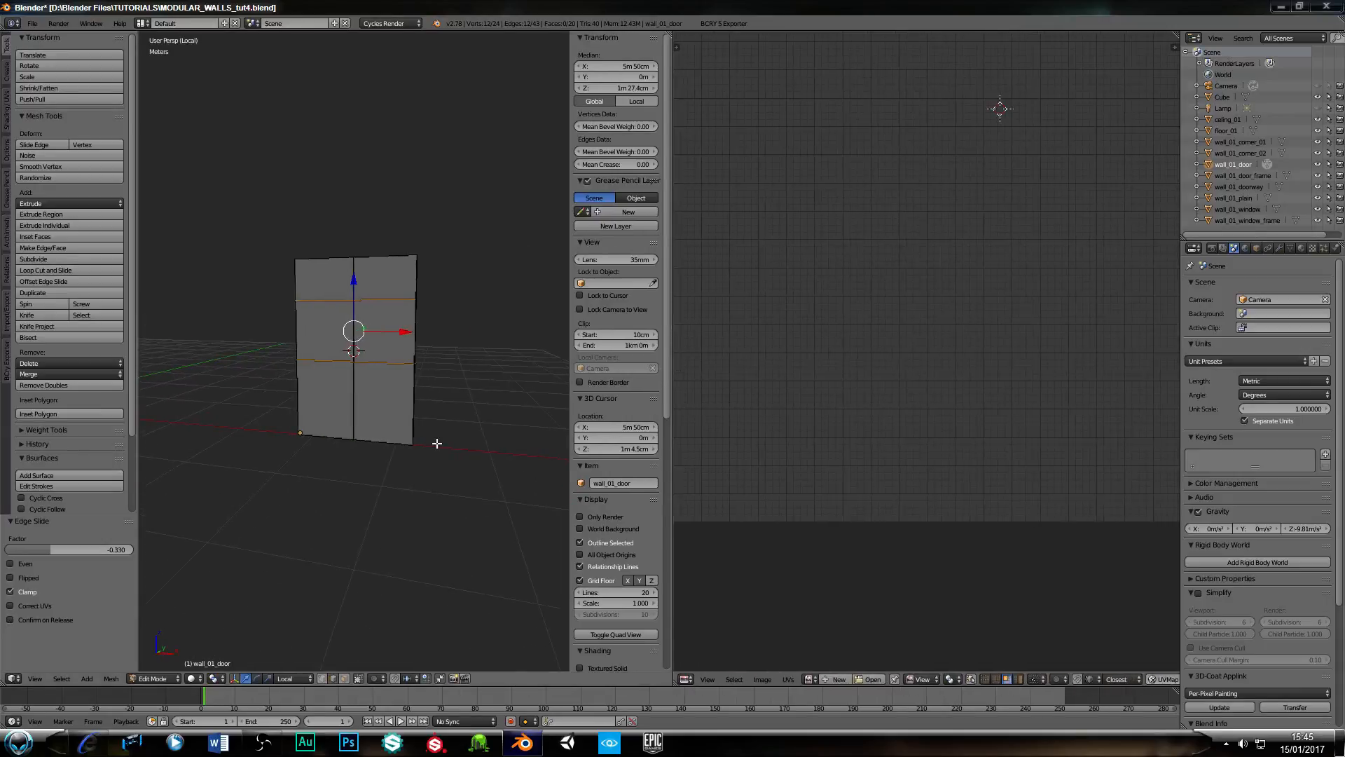
key(a)
scroll(900, 322, down, 3)
middle_drag(896, 302, 856, 364)
key(a)
scroll(898, 296, up, 3)
scroll(858, 363, down, 3)
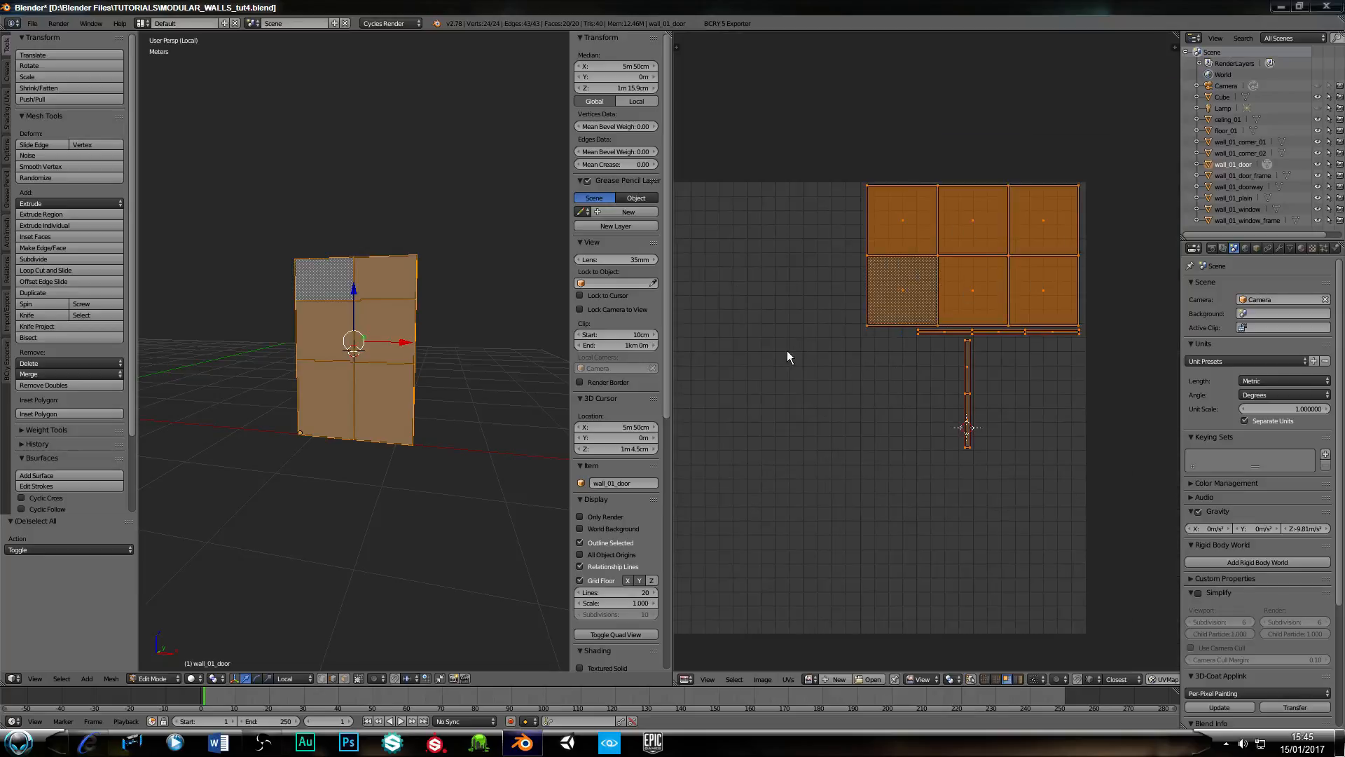
Examine the divided door inside its doorway in the full scene, and return to local view.
key(KP_Divide)
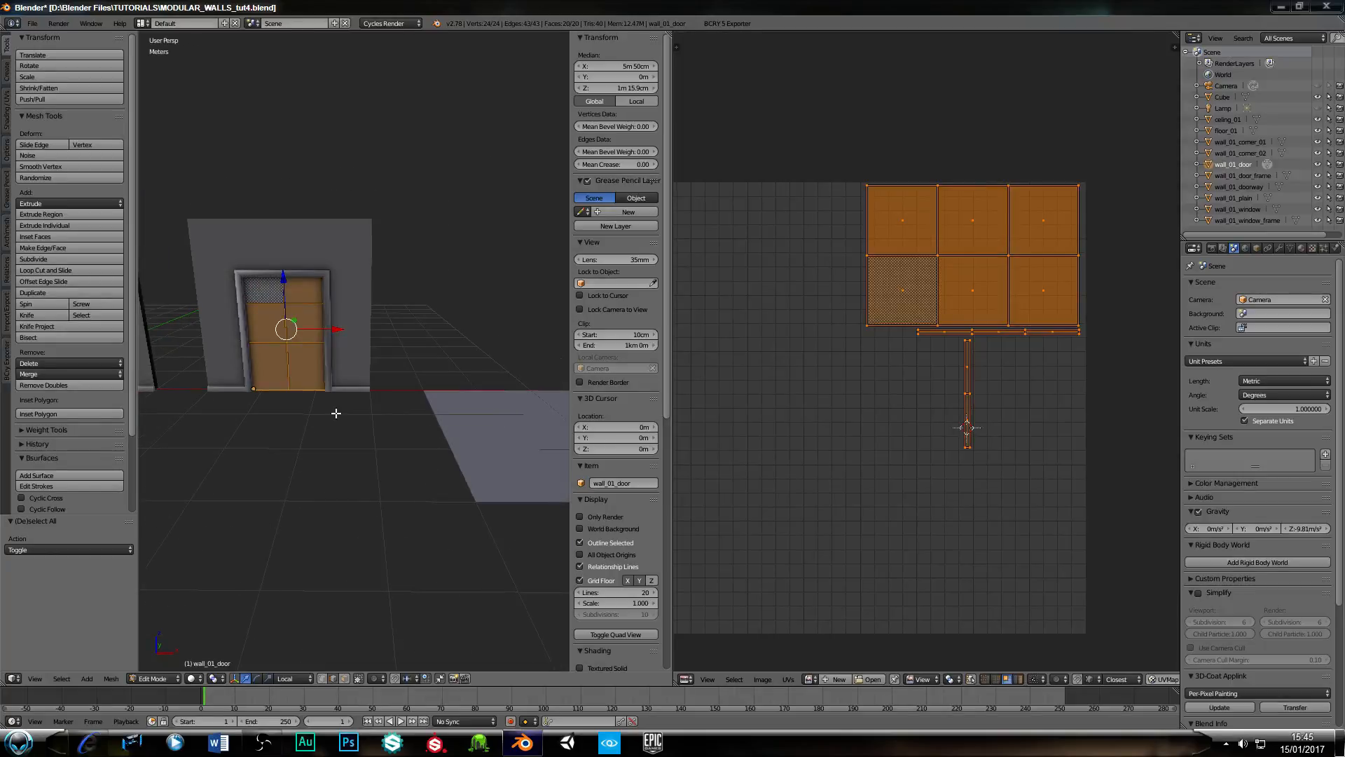
middle_drag(299, 407, 364, 462)
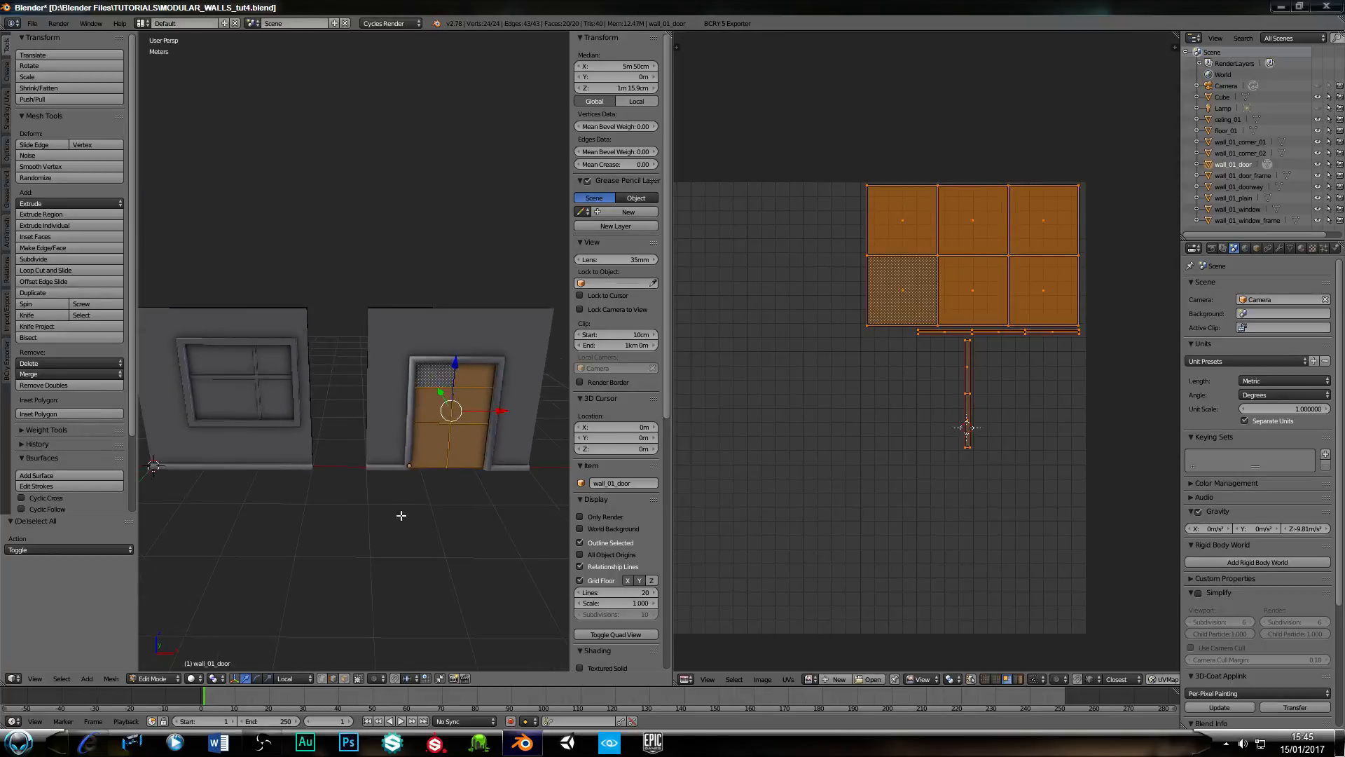
key(KP_Divide)
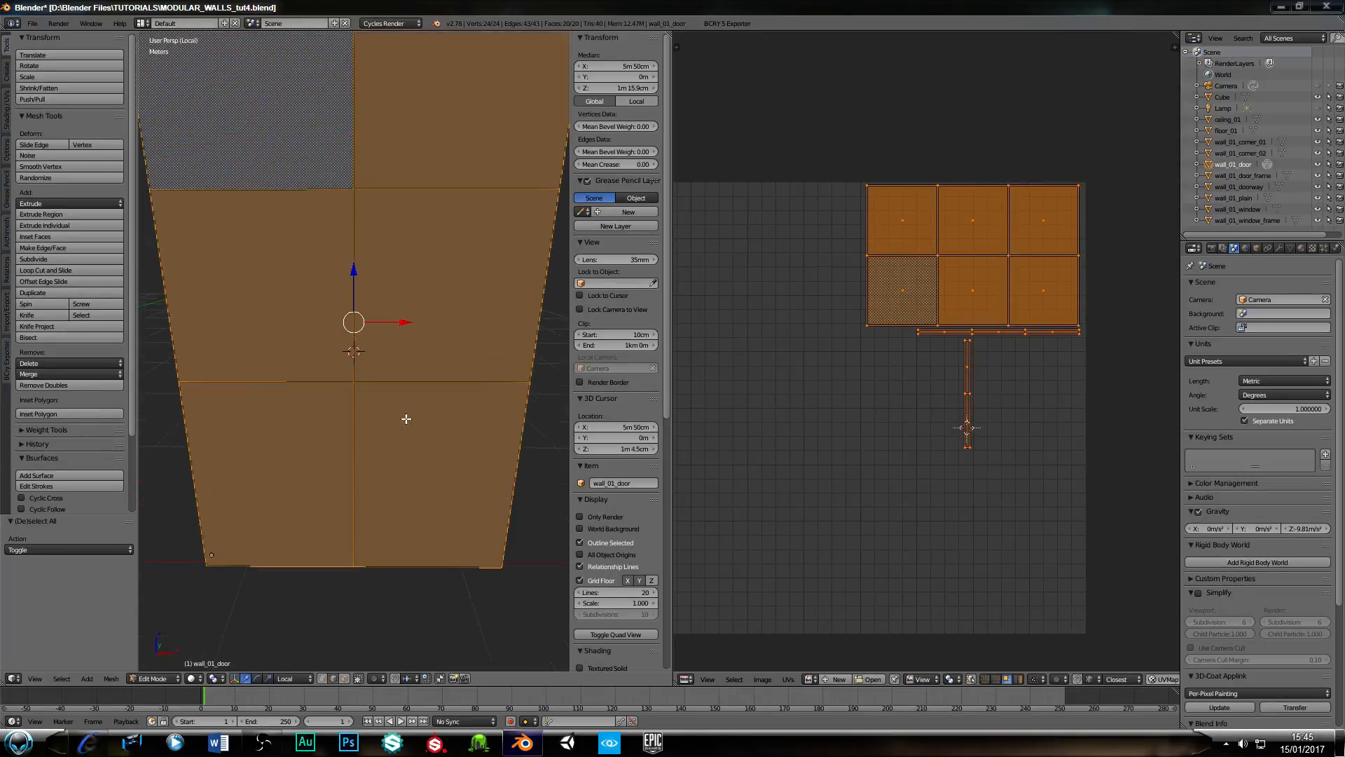
Select all six panel faces on the door's front side.
scroll(365, 398, down, 3)
middle_drag(365, 397, 327, 542)
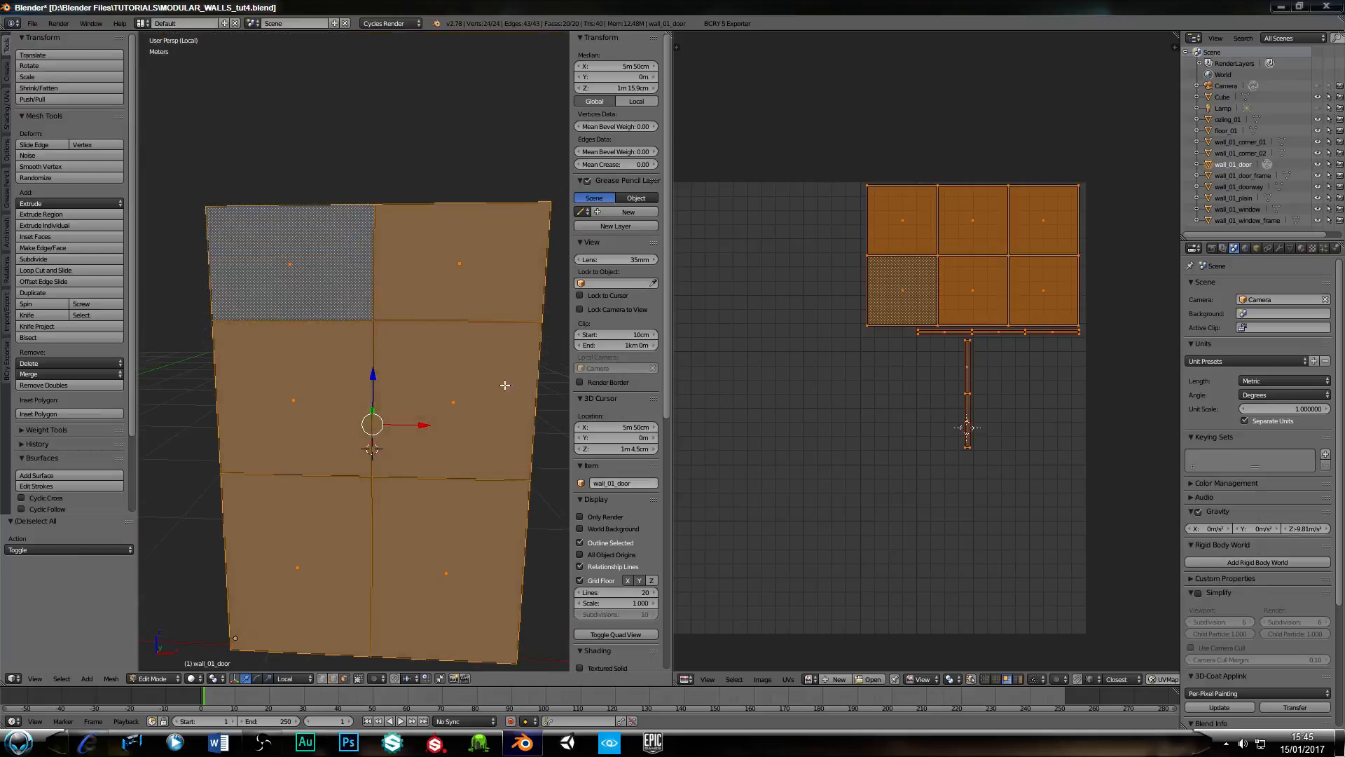
right_click(305, 282)
shift+right_click(449, 278)
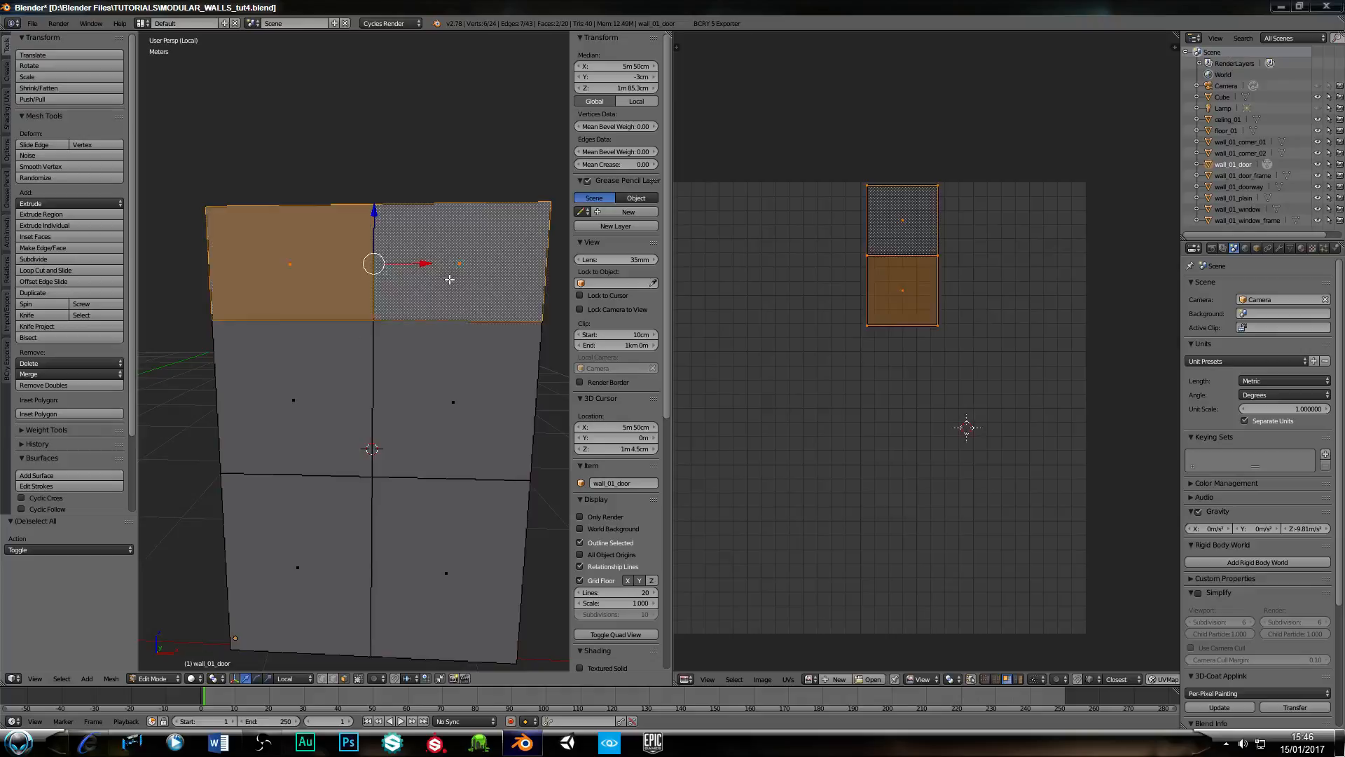
shift+right_click(448, 397)
shift+right_click(297, 395)
shift+right_click(359, 572)
shift+right_click(451, 573)
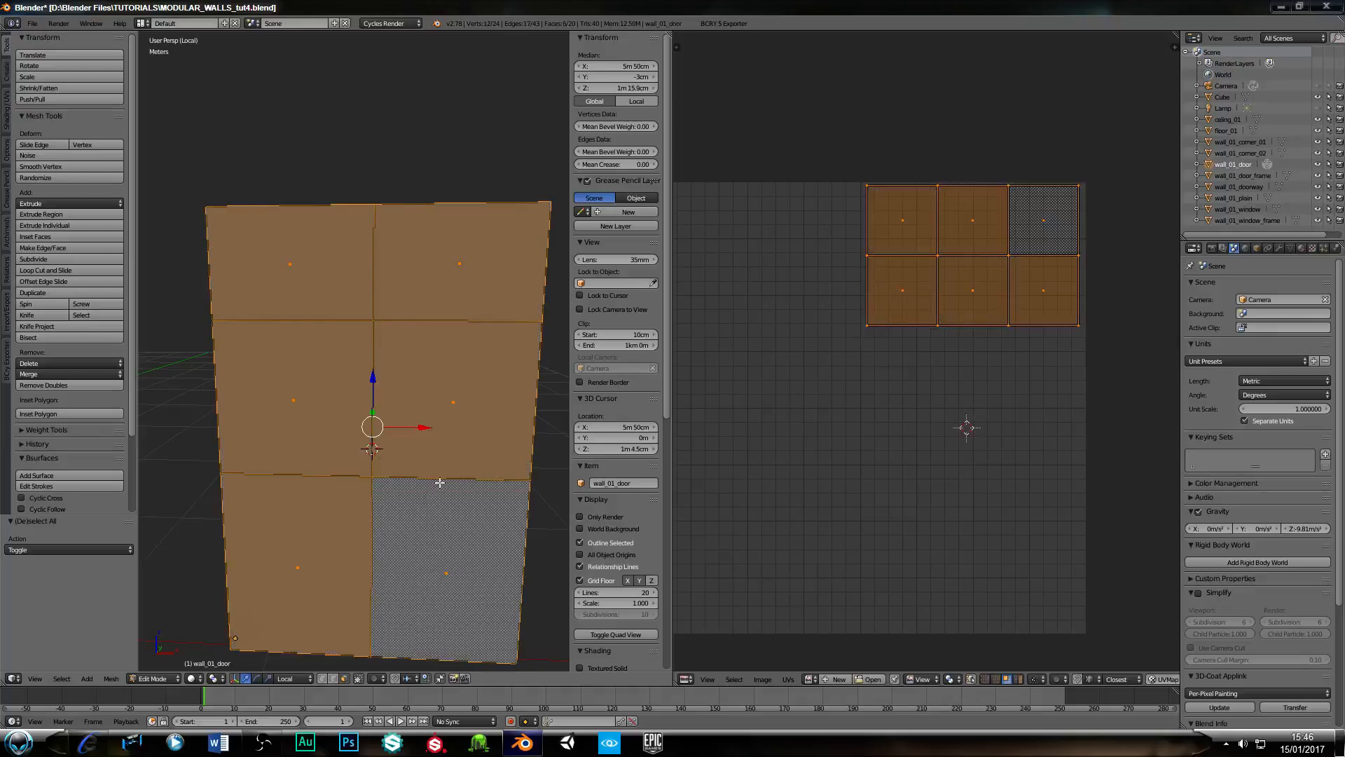
Add the six panel faces on the door's back side to the selection.
middle_drag(429, 442, 219, 393)
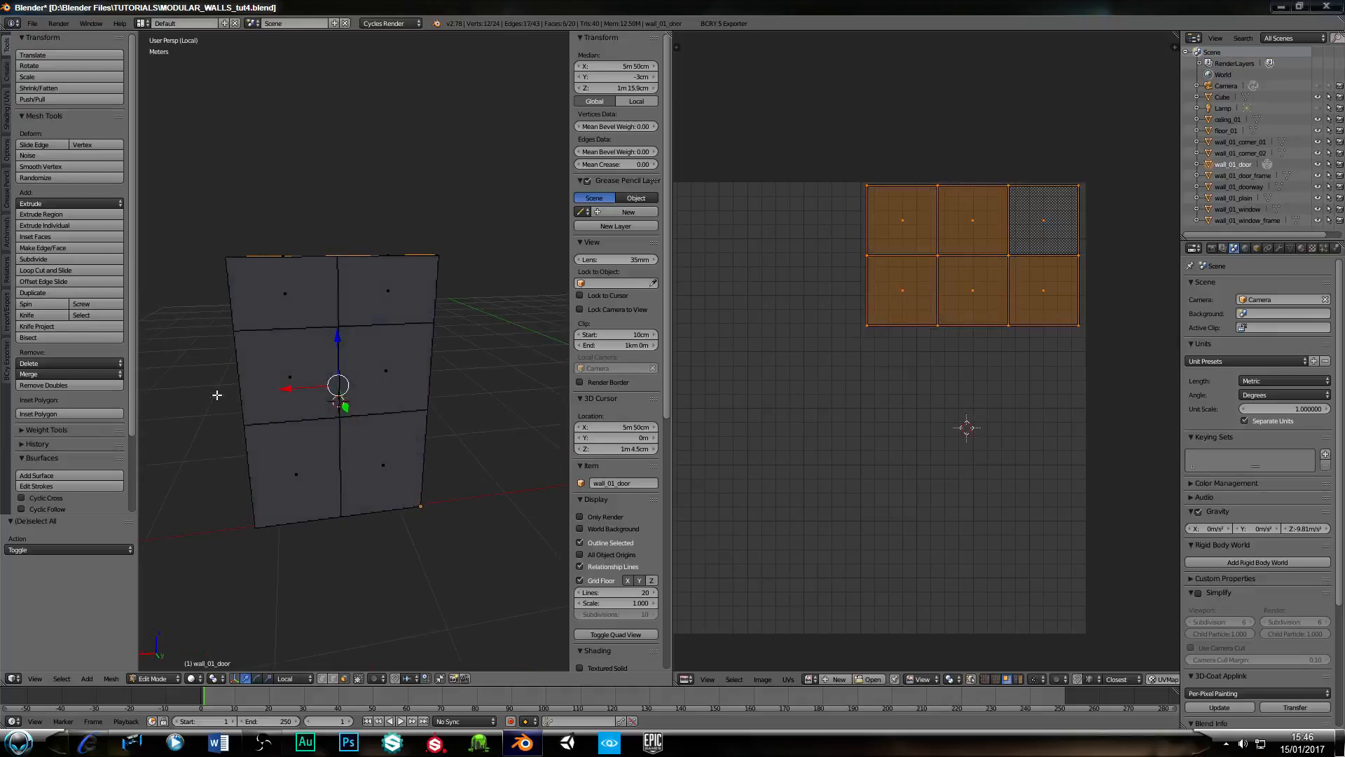
right_click(385, 292)
shift+right_click(297, 299)
shift+right_click(297, 384)
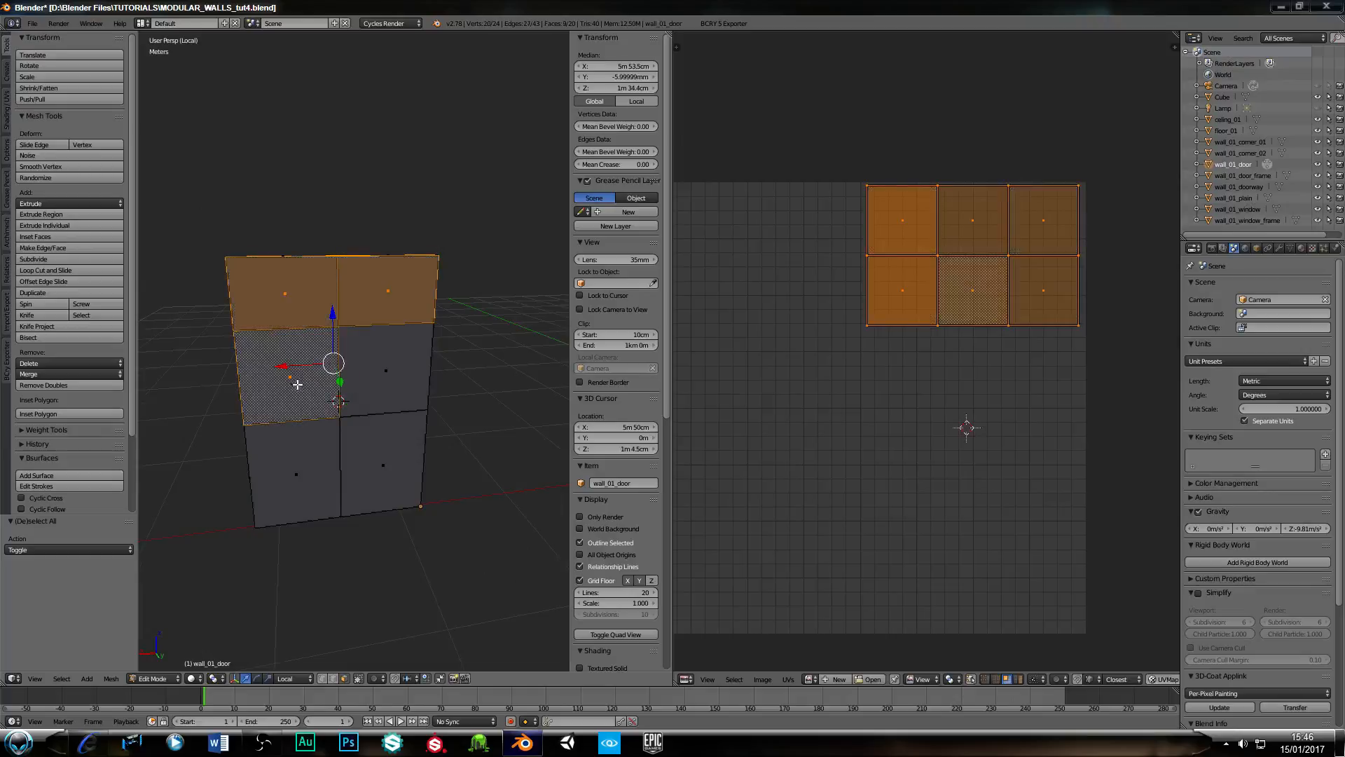
shift+right_click(384, 378)
shift+right_click(389, 464)
shift+right_click(300, 462)
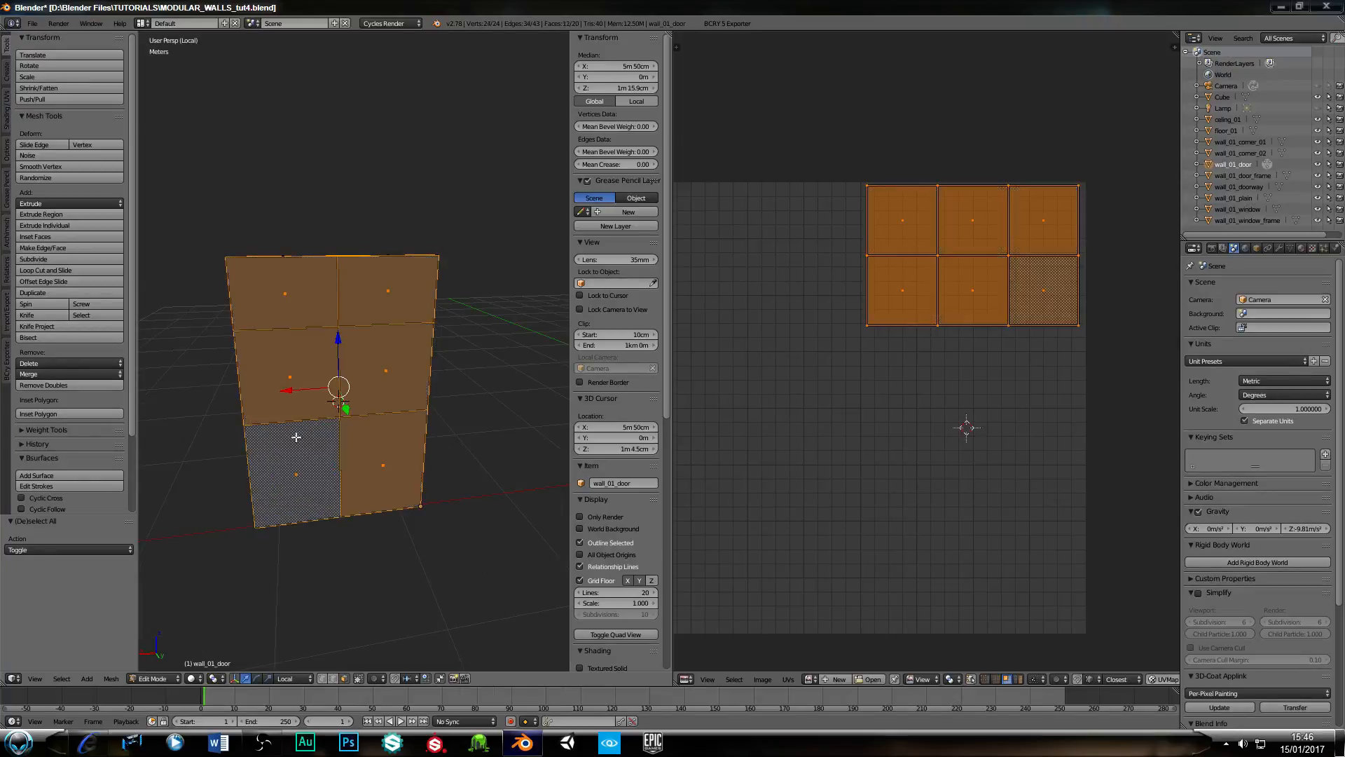
Inset the selected door panels individually with a thickness of about 3.7 cm.
middle_drag(220, 408, 435, 431)
middle_drag(322, 526, 271, 533)
key(i)
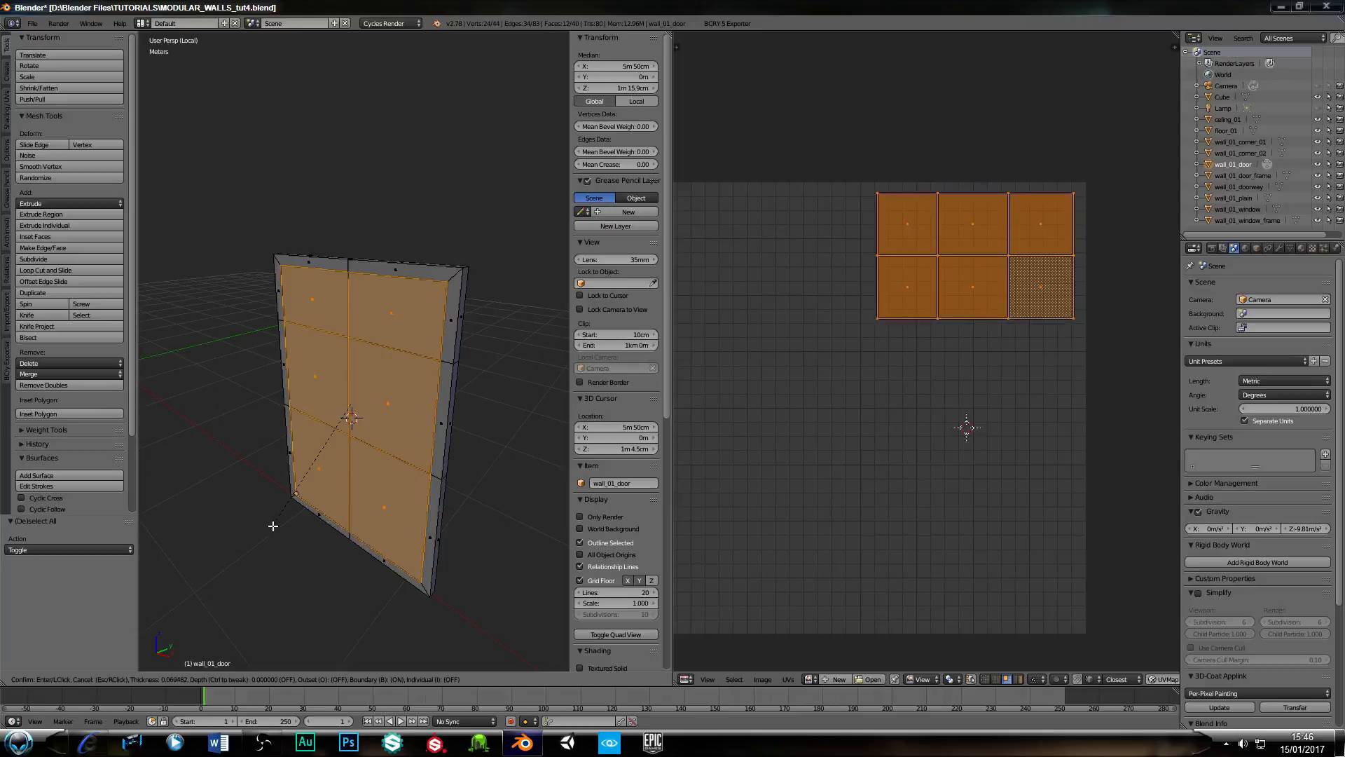
key(i)
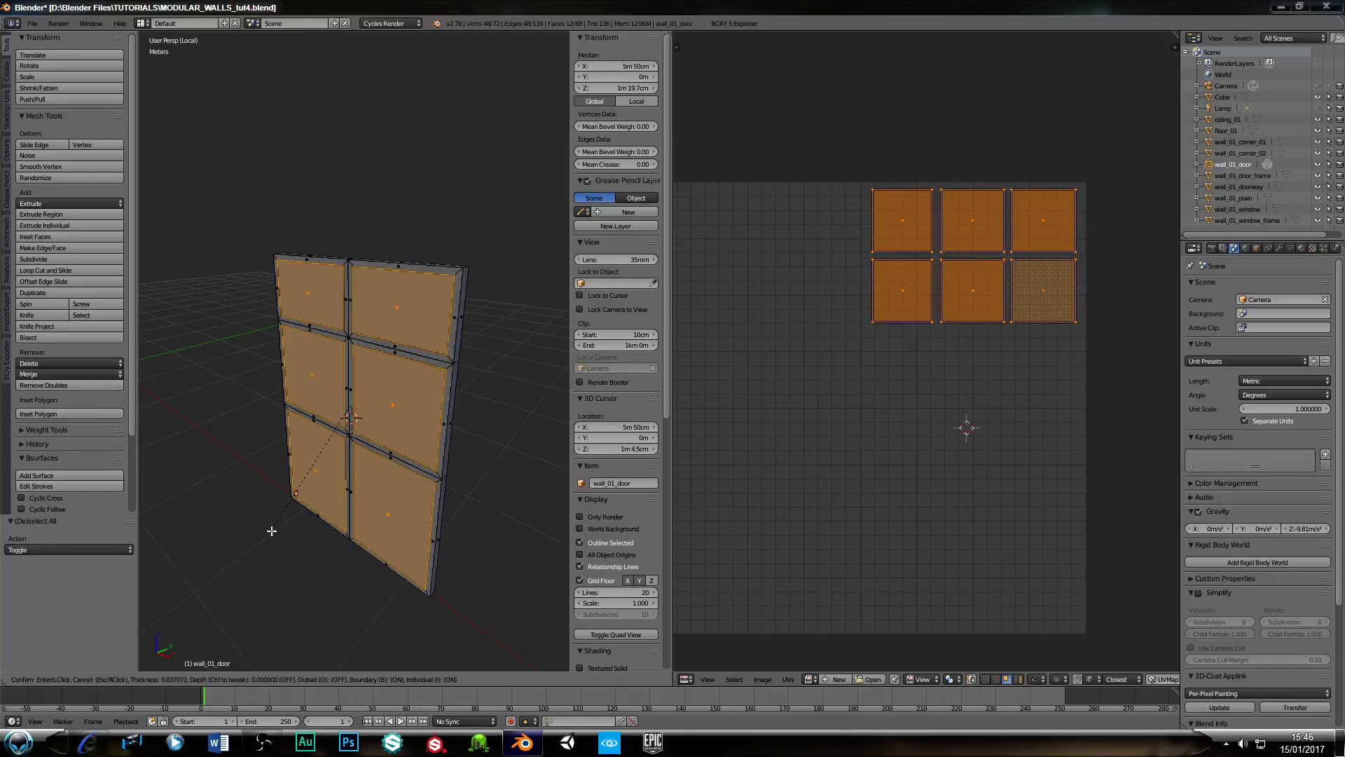
click(272, 531)
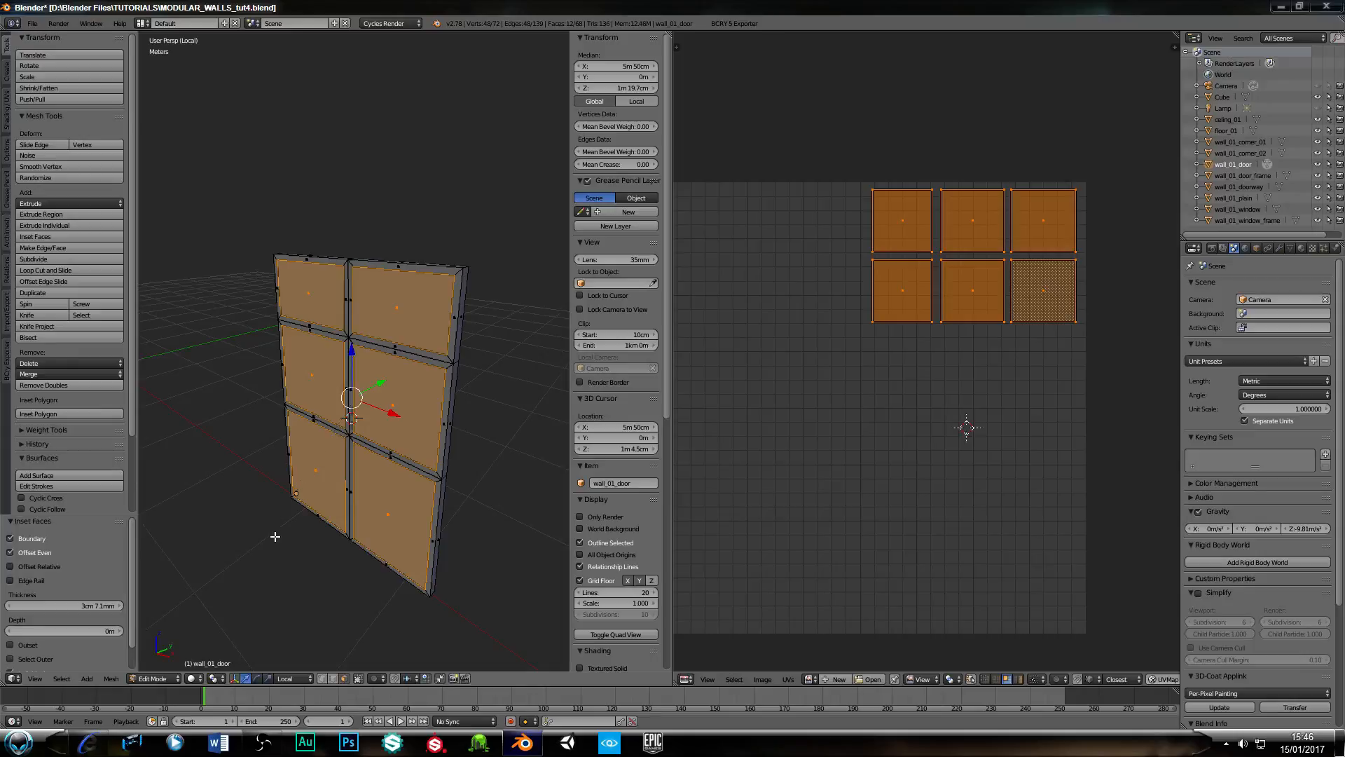
Inset the door panels a second time with about 1.75 cm thickness, pushing them inward about 1.7 mm in depth.
key(i)
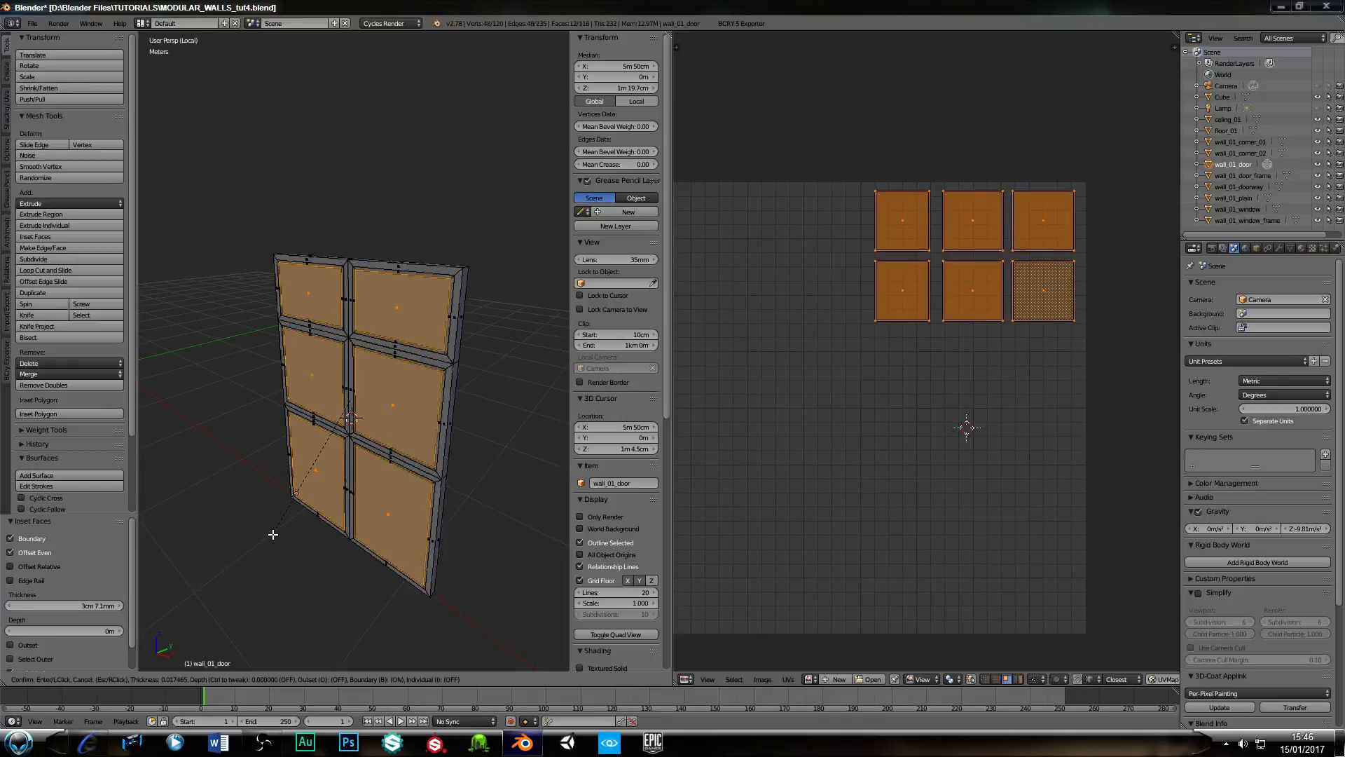
key(ctrl)
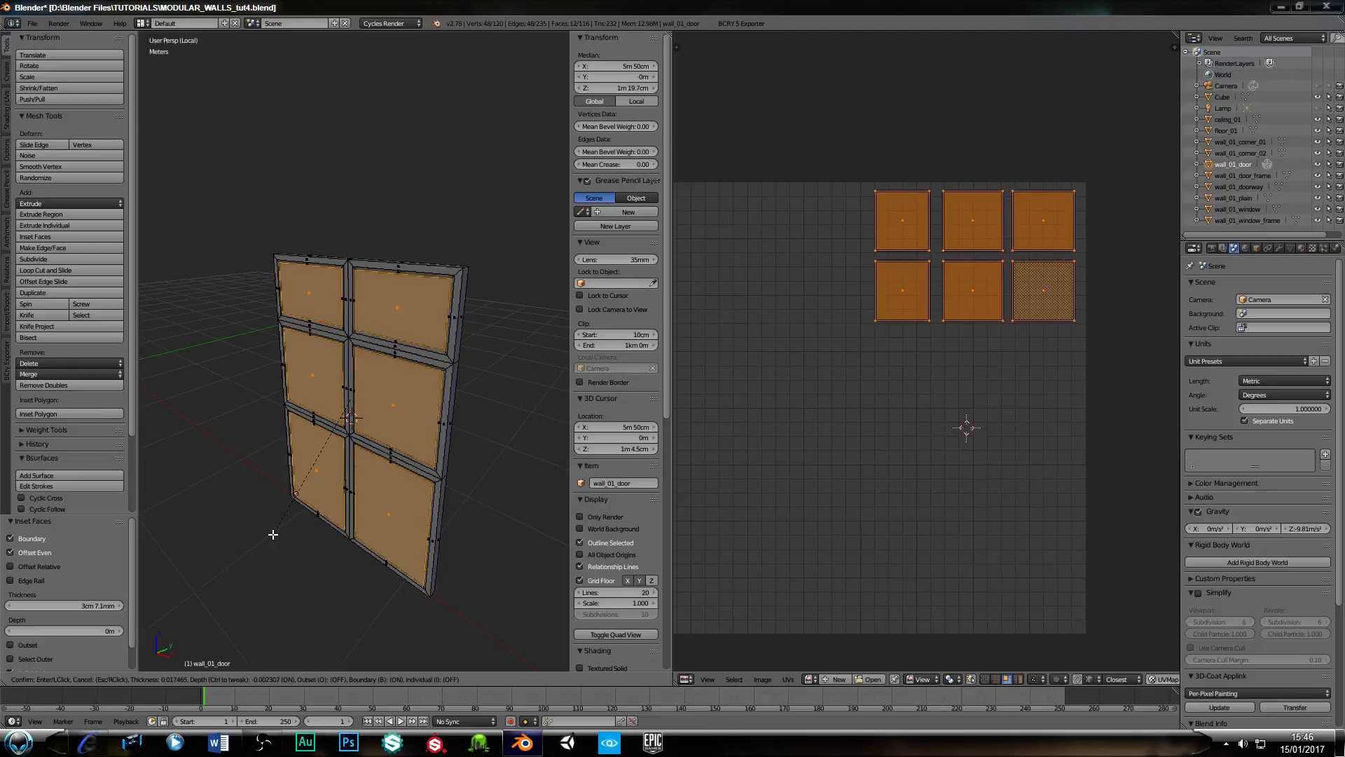
click(273, 534)
Try moving the selected door panels about 3.2 mm along the Y axis, and undo the move.
middle_drag(273, 534, 282, 352)
scroll(320, 368, up, 5)
scroll(294, 366, down, 5)
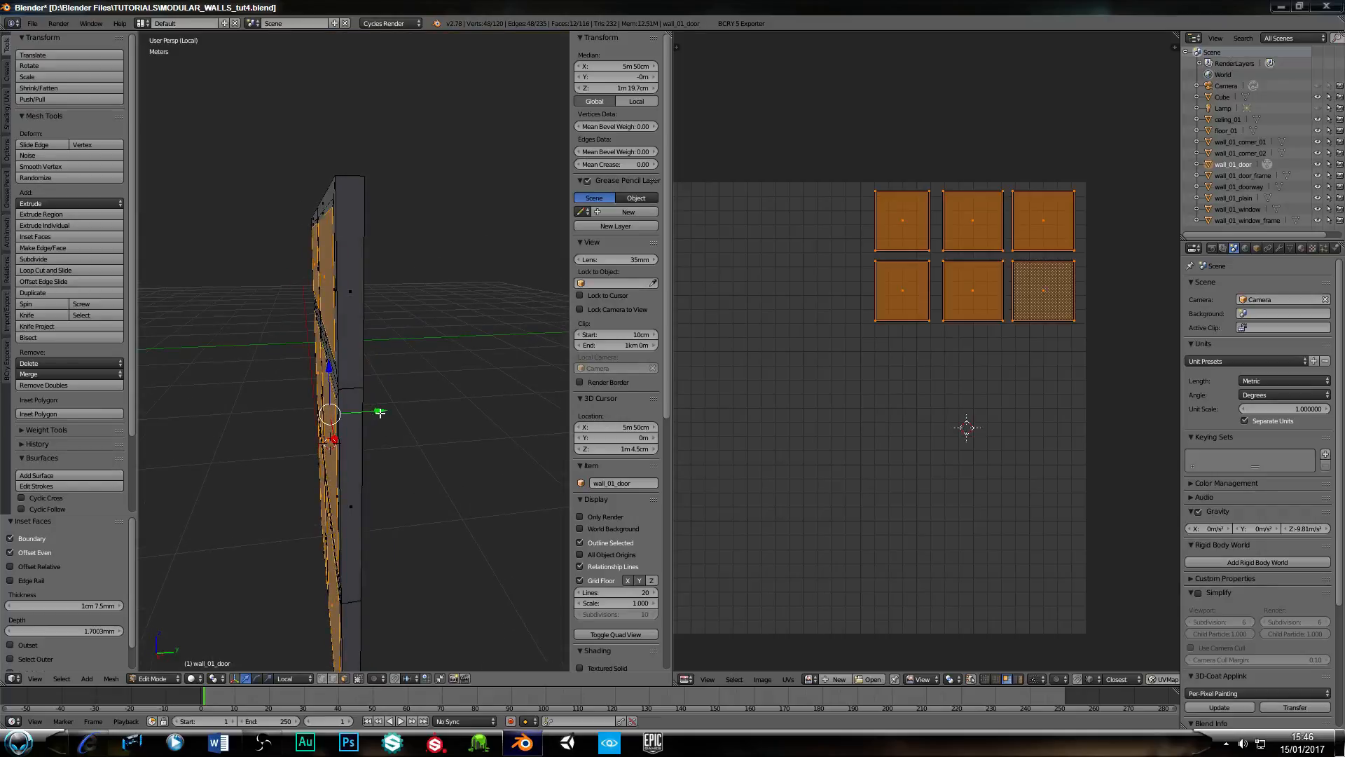
drag(380, 413, 380, 413)
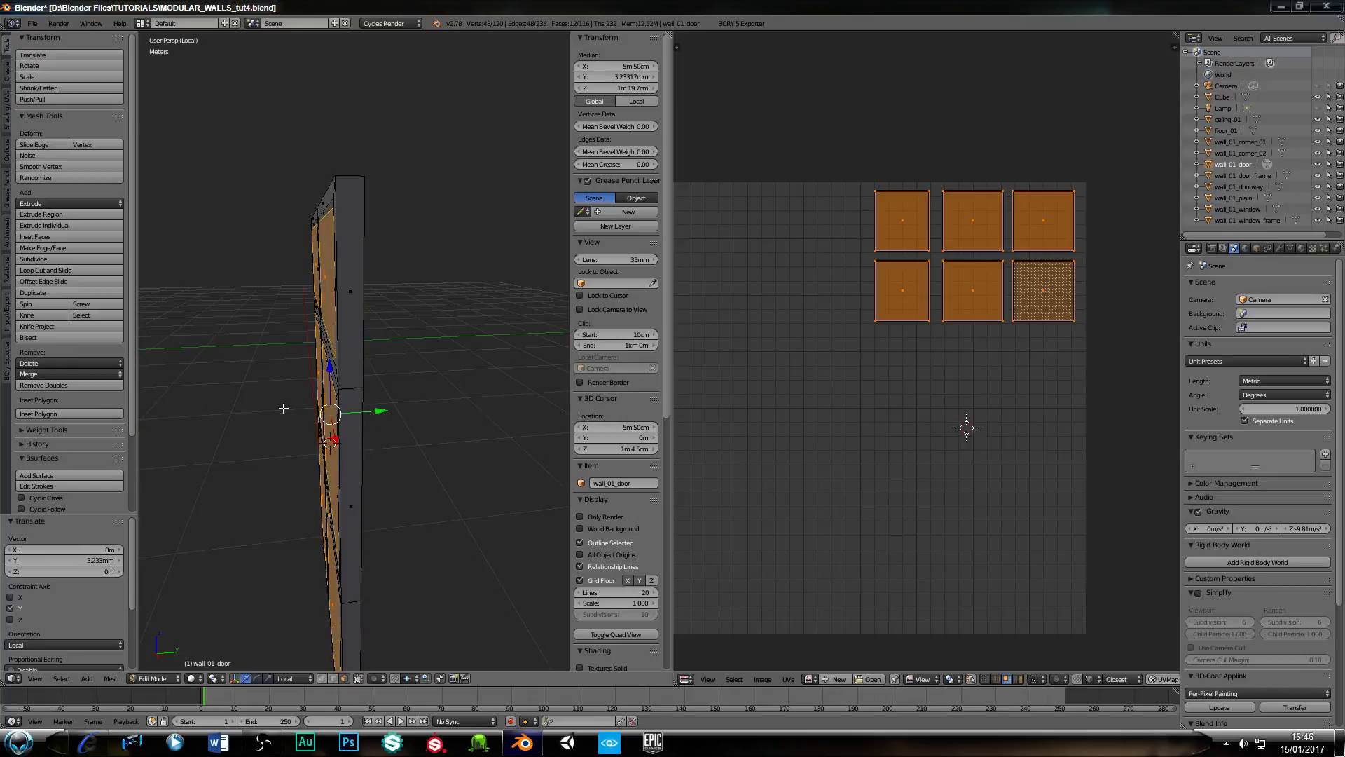
mouse_move(271, 400)
middle_down()
mouse_move(219, 399)
mouse_move(265, 401)
mouse_move(213, 384)
mouse_move(267, 397)
middle_up()
key(ctrl+z)
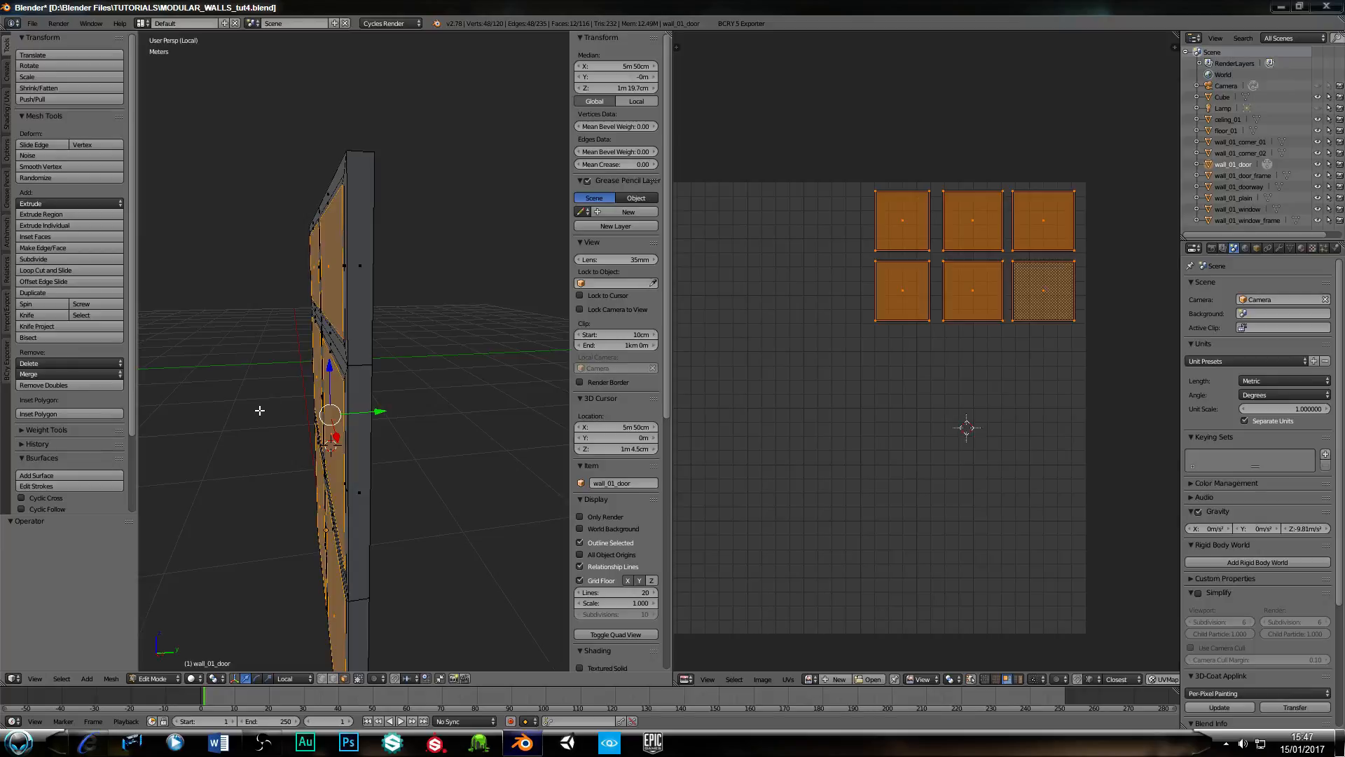
Scale the front and back door panels along Y to about 0.832 to deepen their recesses.
key(s)
key(y)
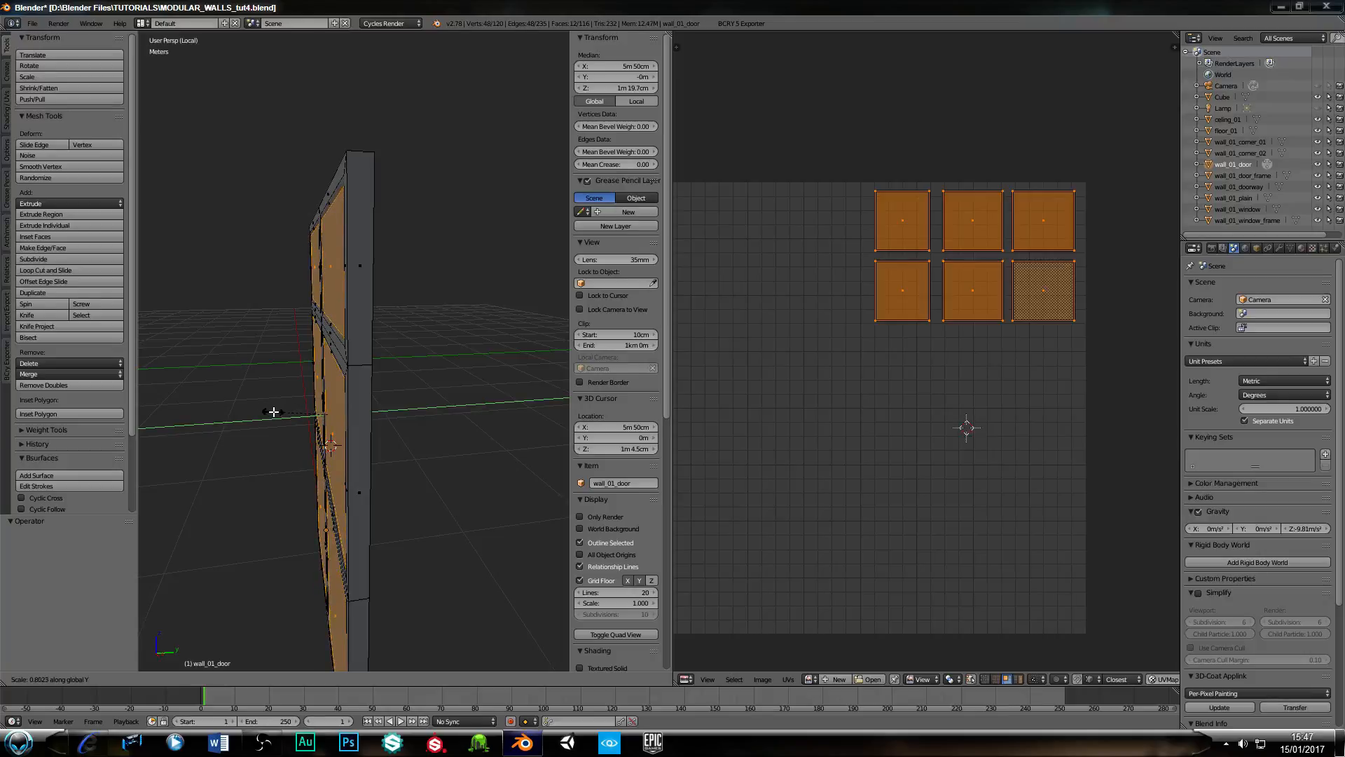
click(271, 411)
Examine the recessed door panels at an angle and in the right orthographic view.
middle_drag(466, 394, 393, 385)
scroll(285, 379, up, 4)
middle_drag(286, 379, 324, 398)
key(KP_5)
key(KP_1)
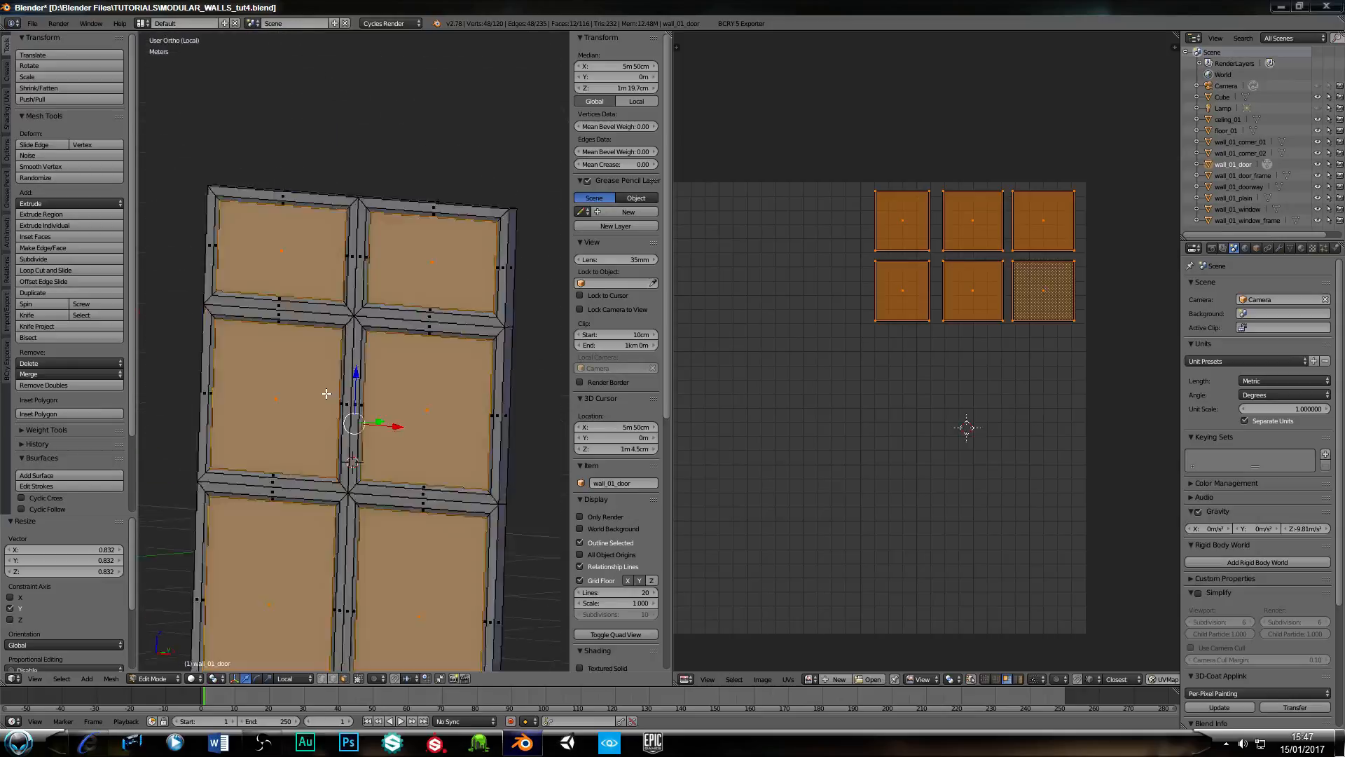
key(KP_3)
scroll(336, 402, up, 5)
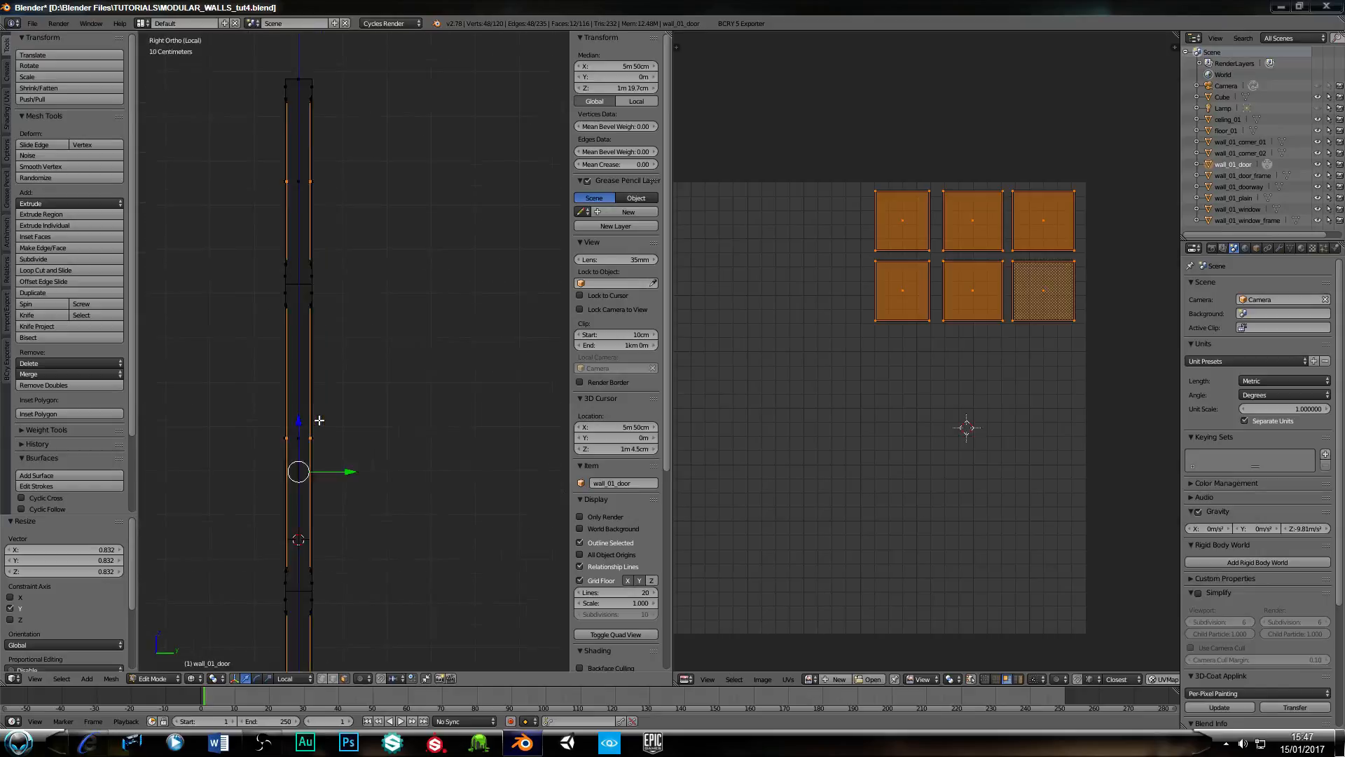
Scale the front and back door panel faces along Y to about 0.855 to deepen their recesses.
shift+middle_drag(345, 428, 436, 352)
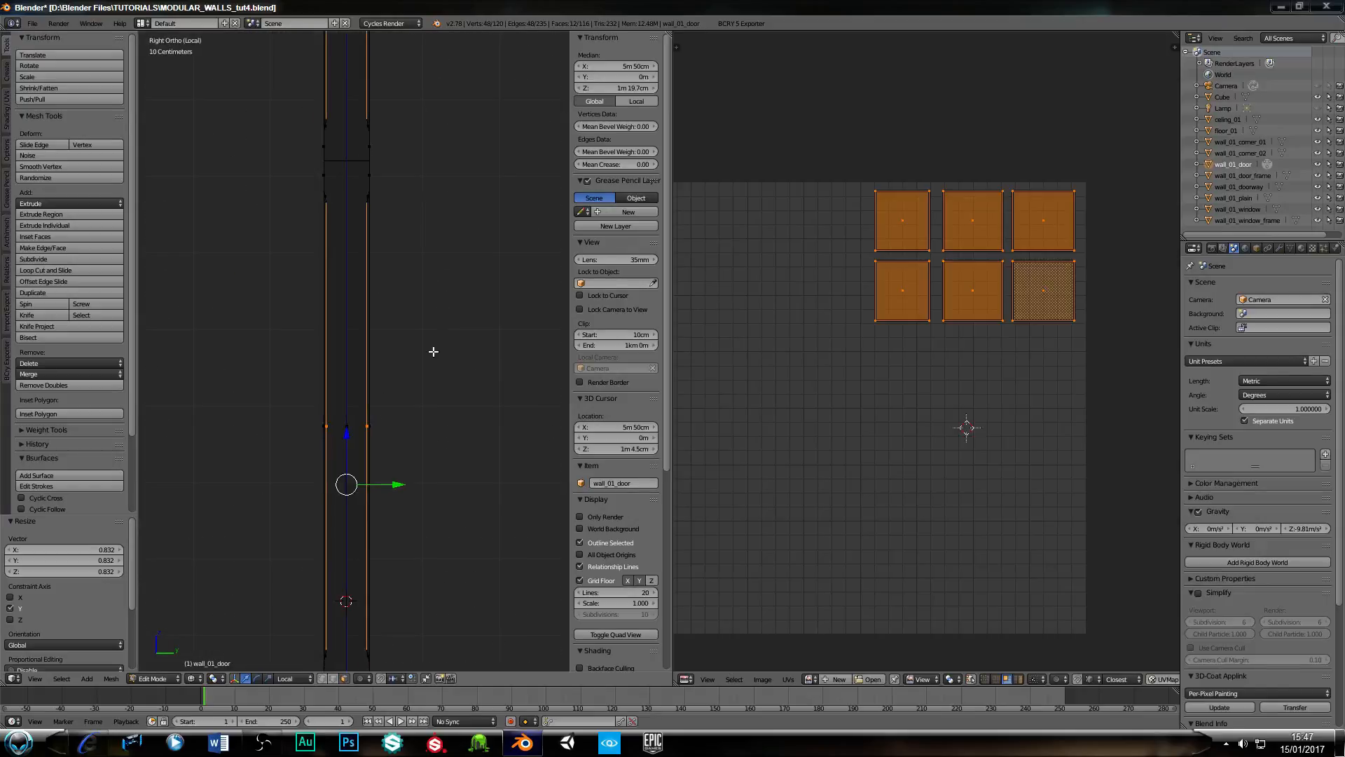
scroll(437, 358, up, 2)
key(s)
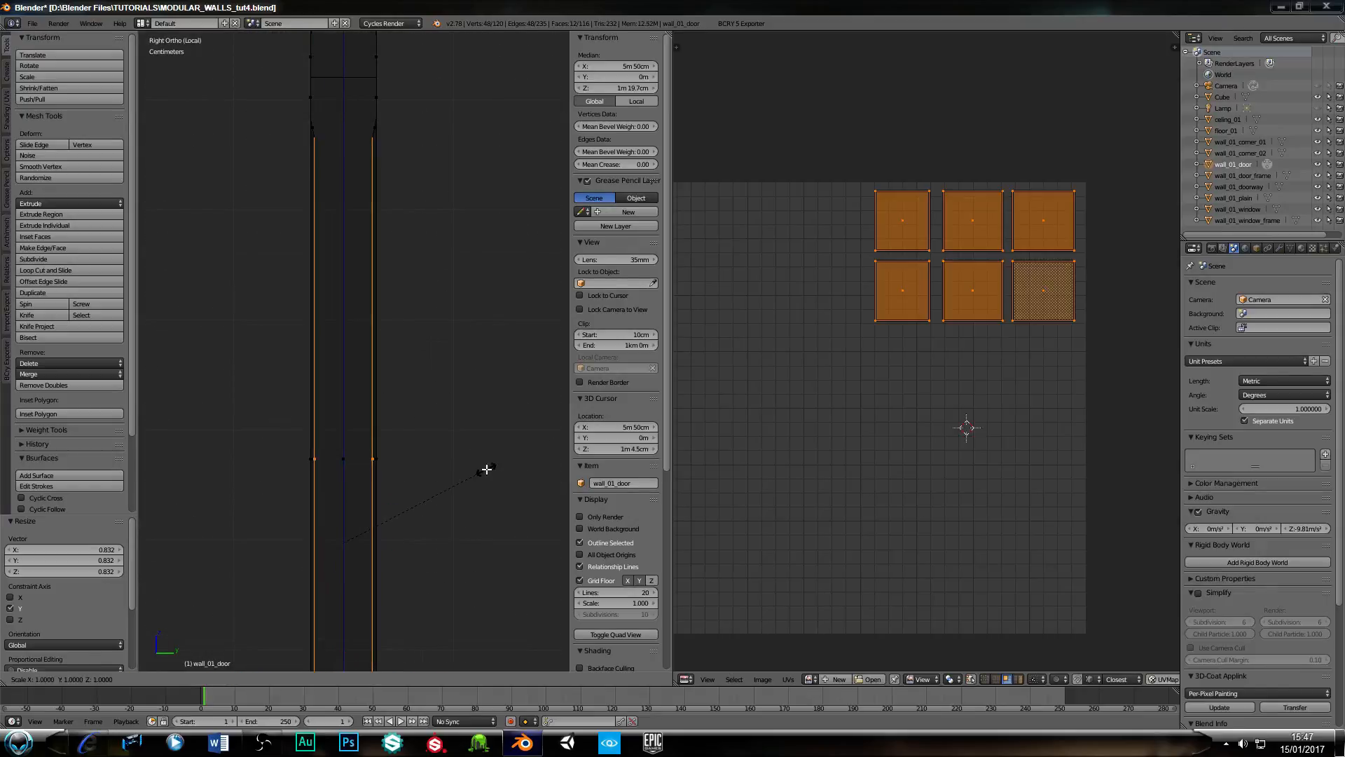
key(y)
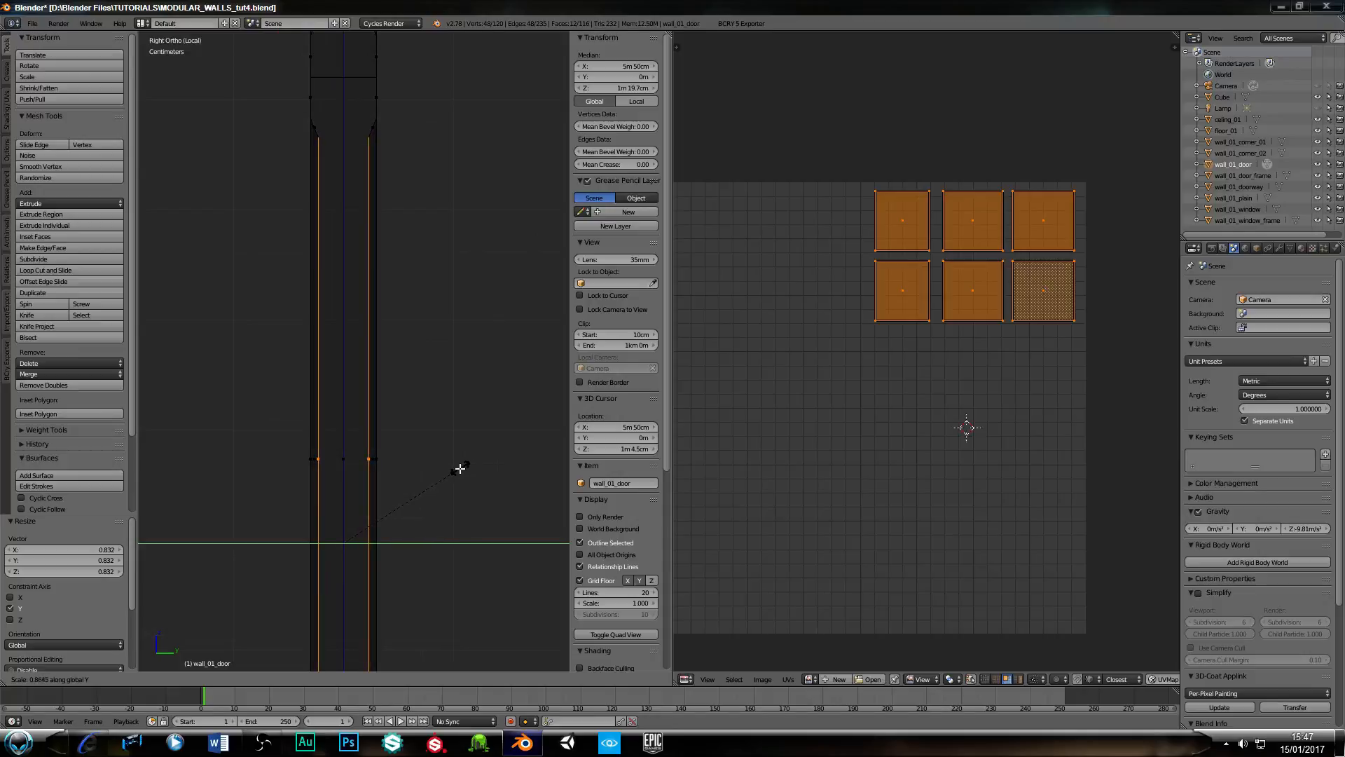
click(460, 468)
Inset the recessed door panels again with about 1.2 cm thickness and no depth.
scroll(454, 471, down, 4)
middle_drag(258, 403, 278, 410)
key(i)
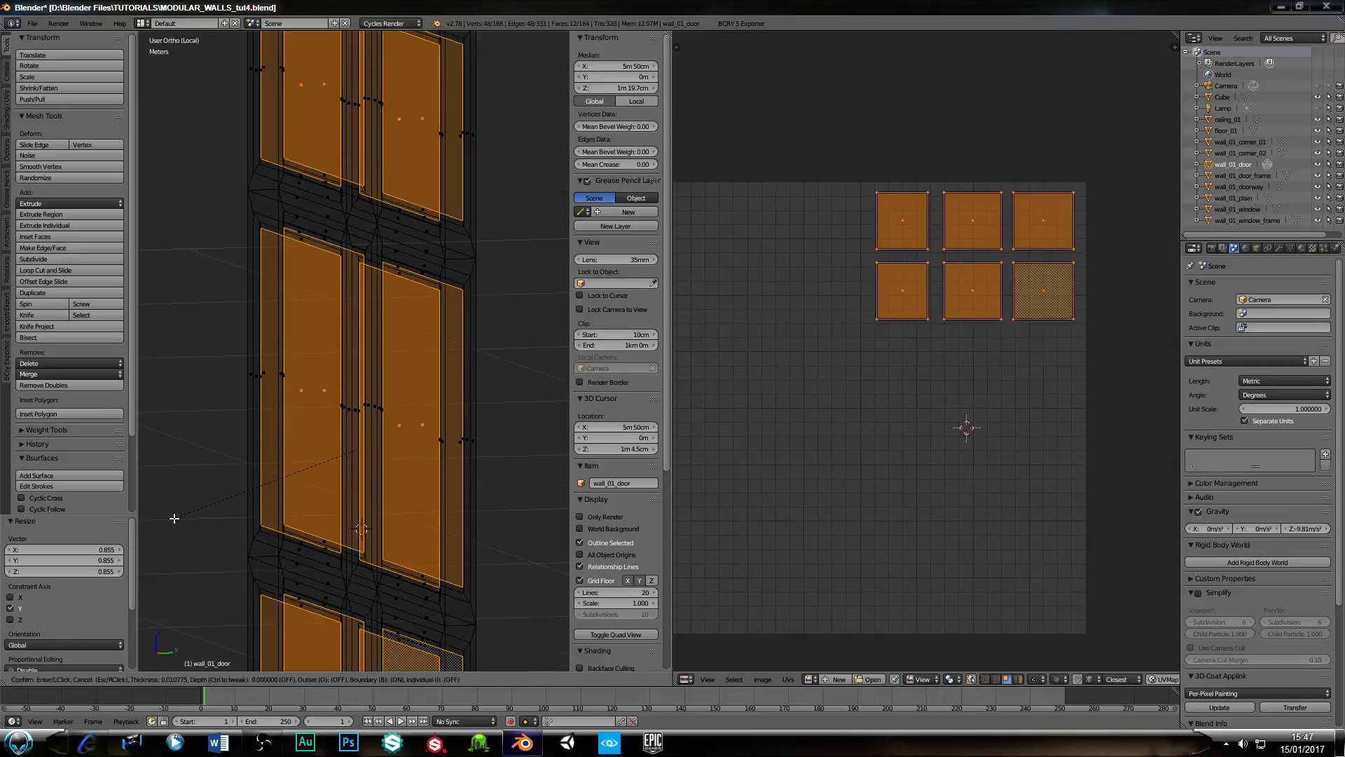
click(175, 519)
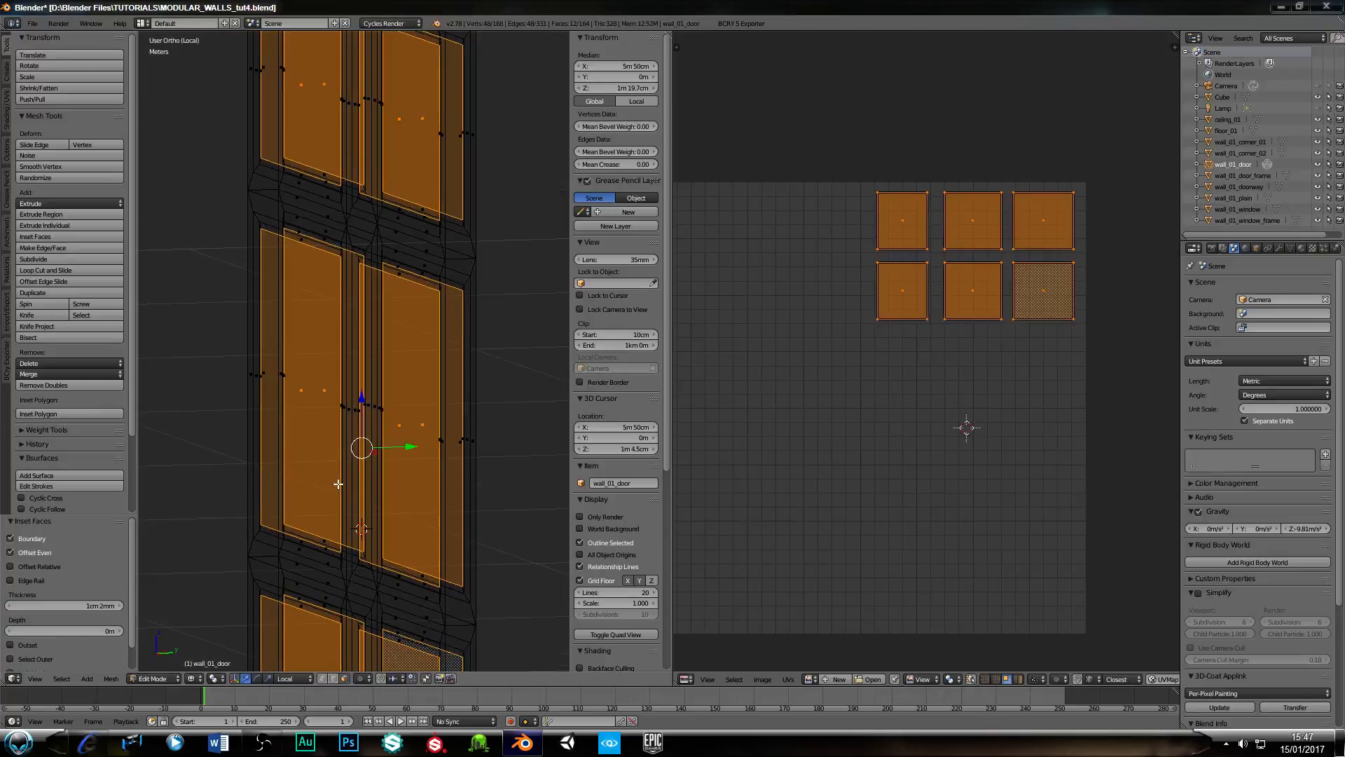
Scale the inset door panel faces along Y to about 1.382 in the right orthographic view to raise the panel centres.
key(KP_1)
key(KP_3)
scroll(334, 479, up, 3)
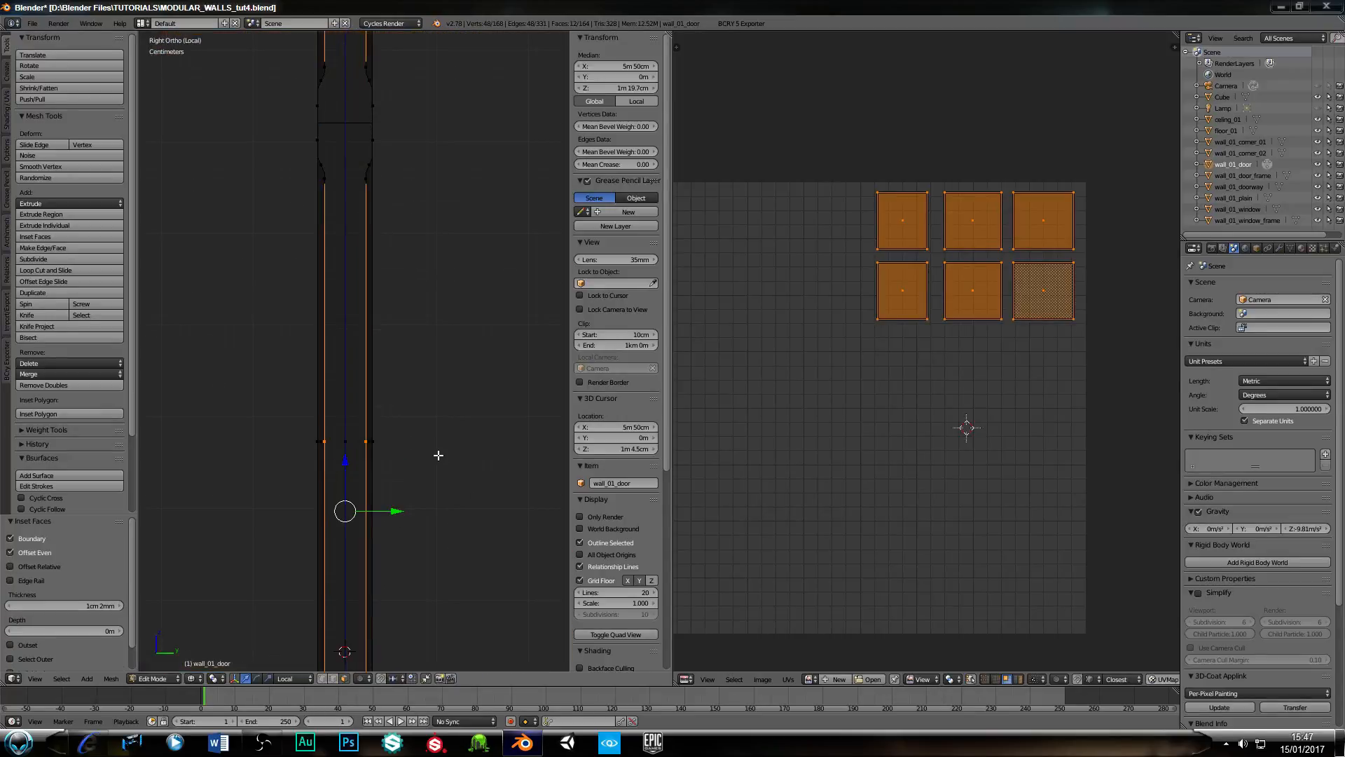
key(s)
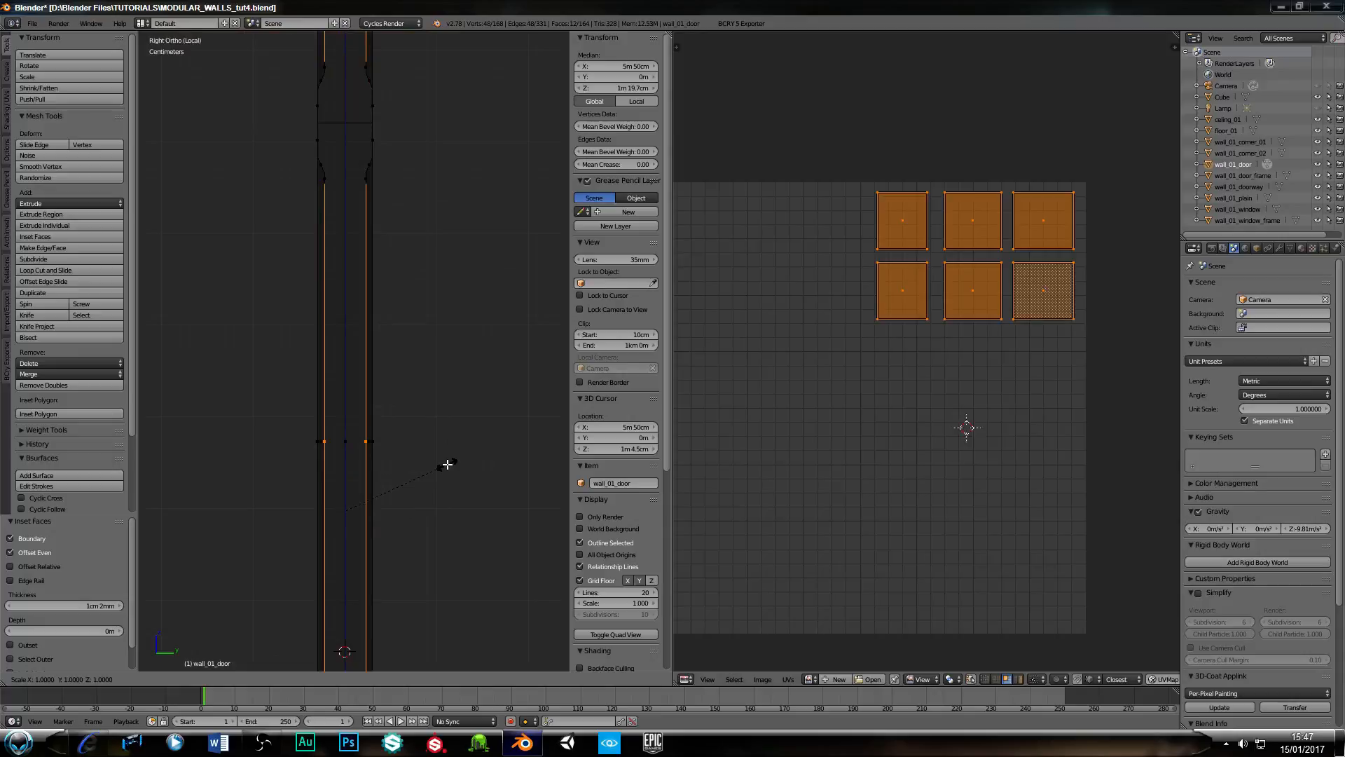
key(y)
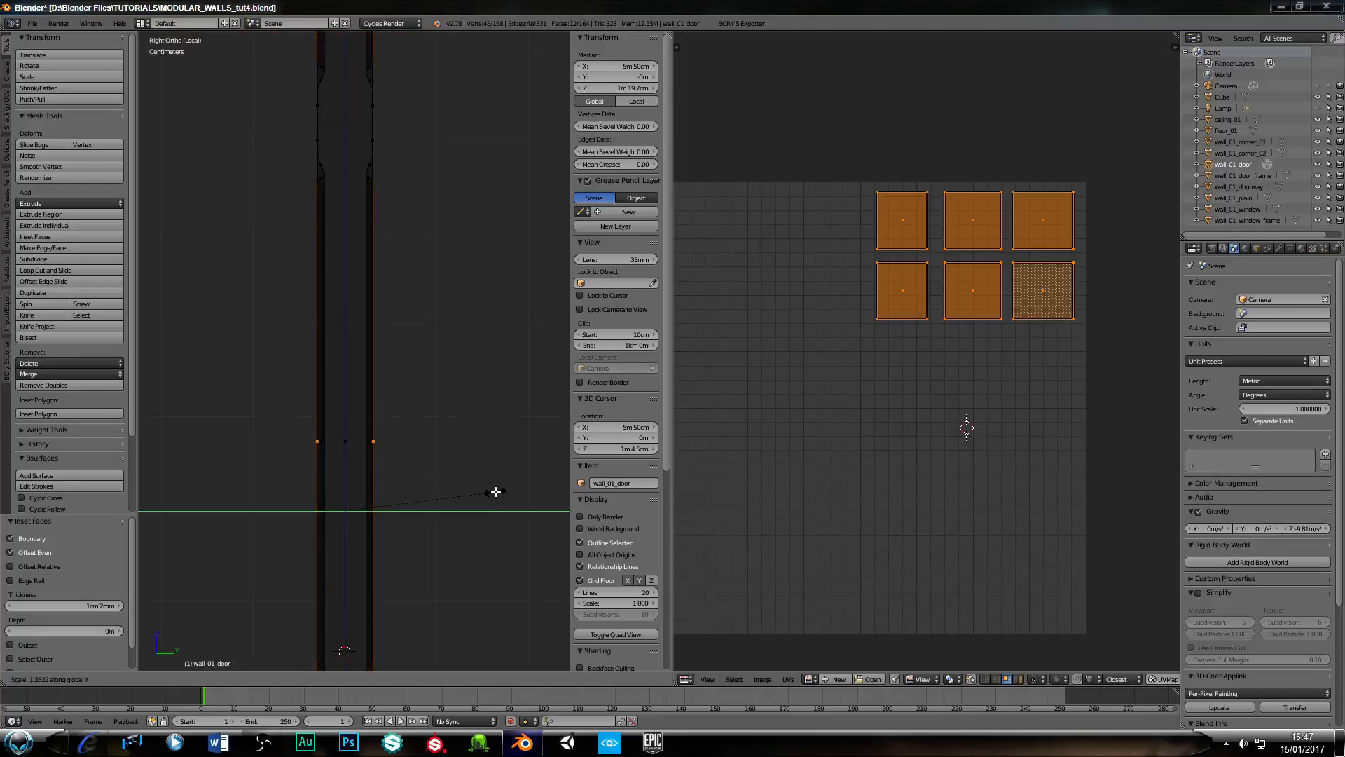
click(499, 493)
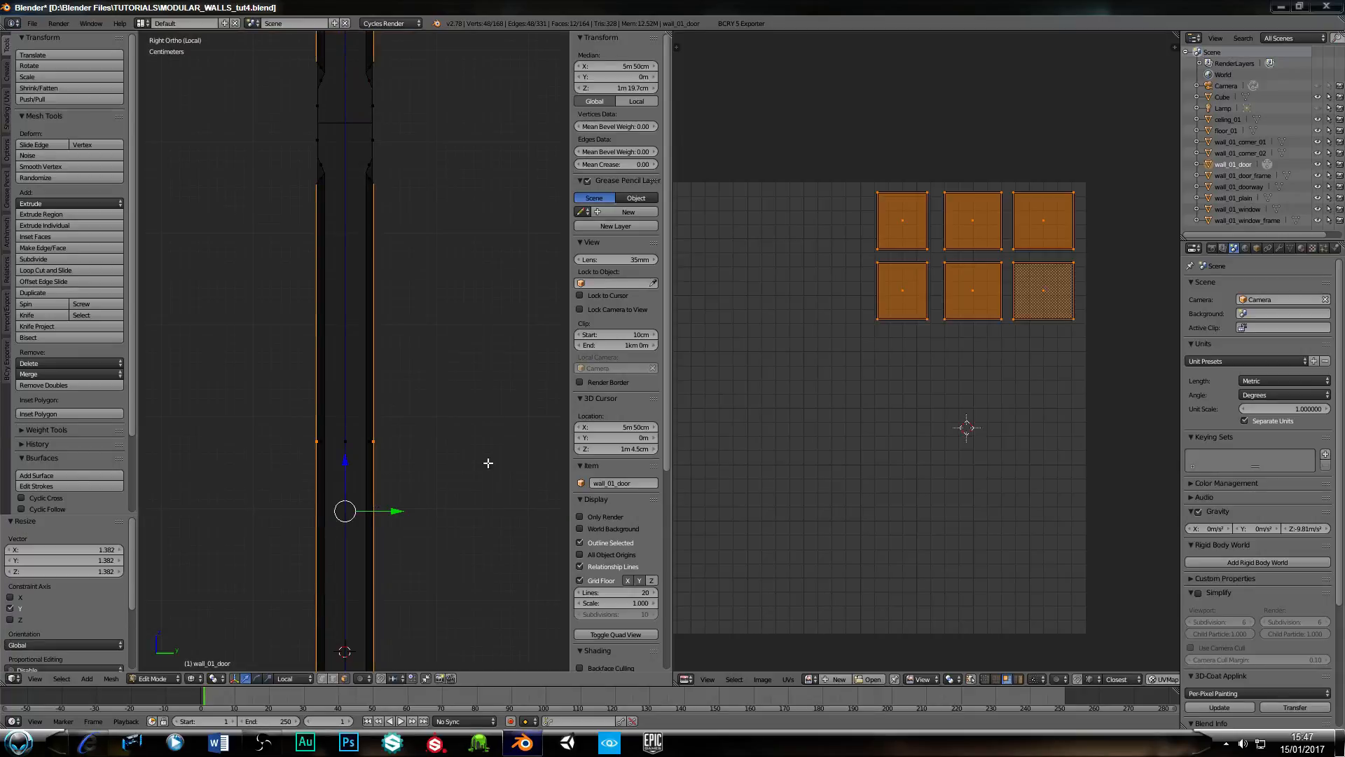
Examine the raised panels' side profile up close, and both faces of the door in Object Mode.
scroll(490, 421, up, 5)
shift+middle_drag(484, 207, 433, 558)
shift+middle_drag(446, 358, 456, 421)
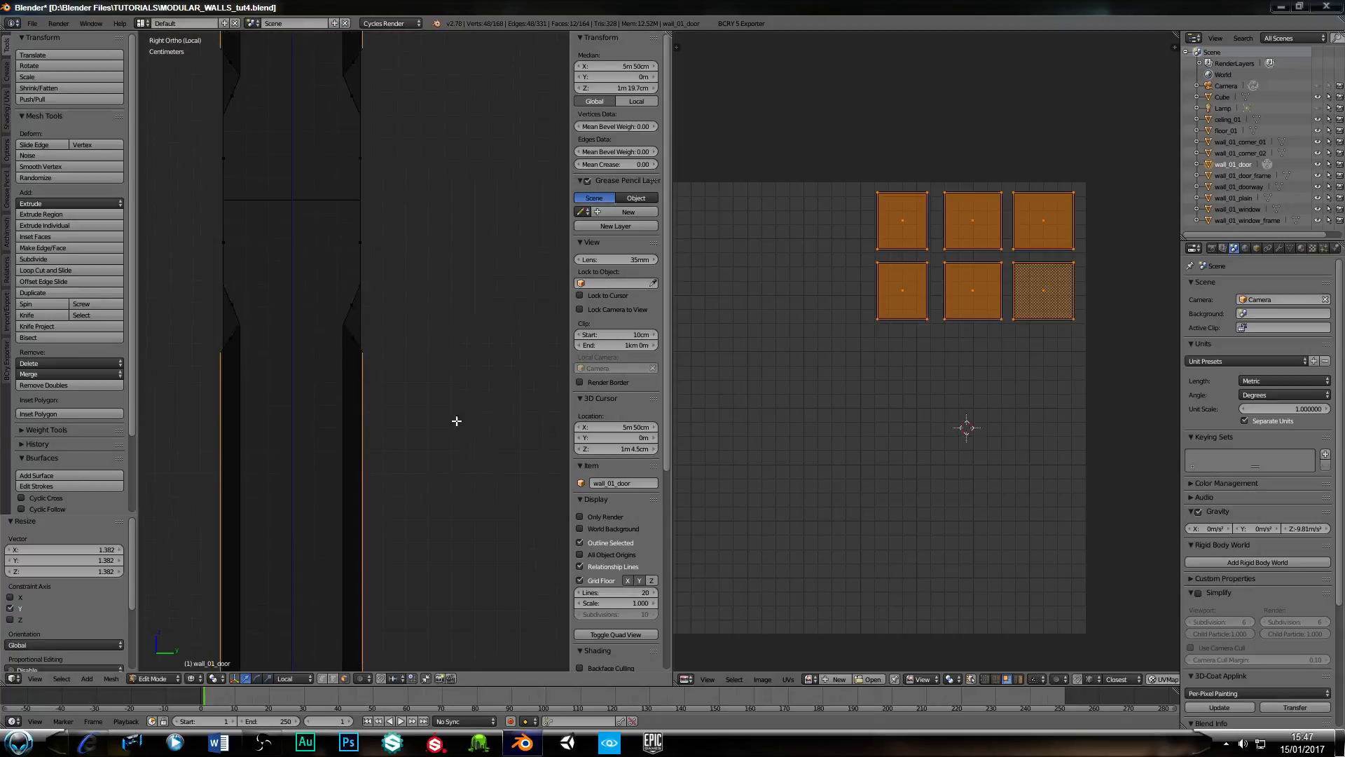
scroll(480, 402, up, 7)
scroll(483, 403, up, 2)
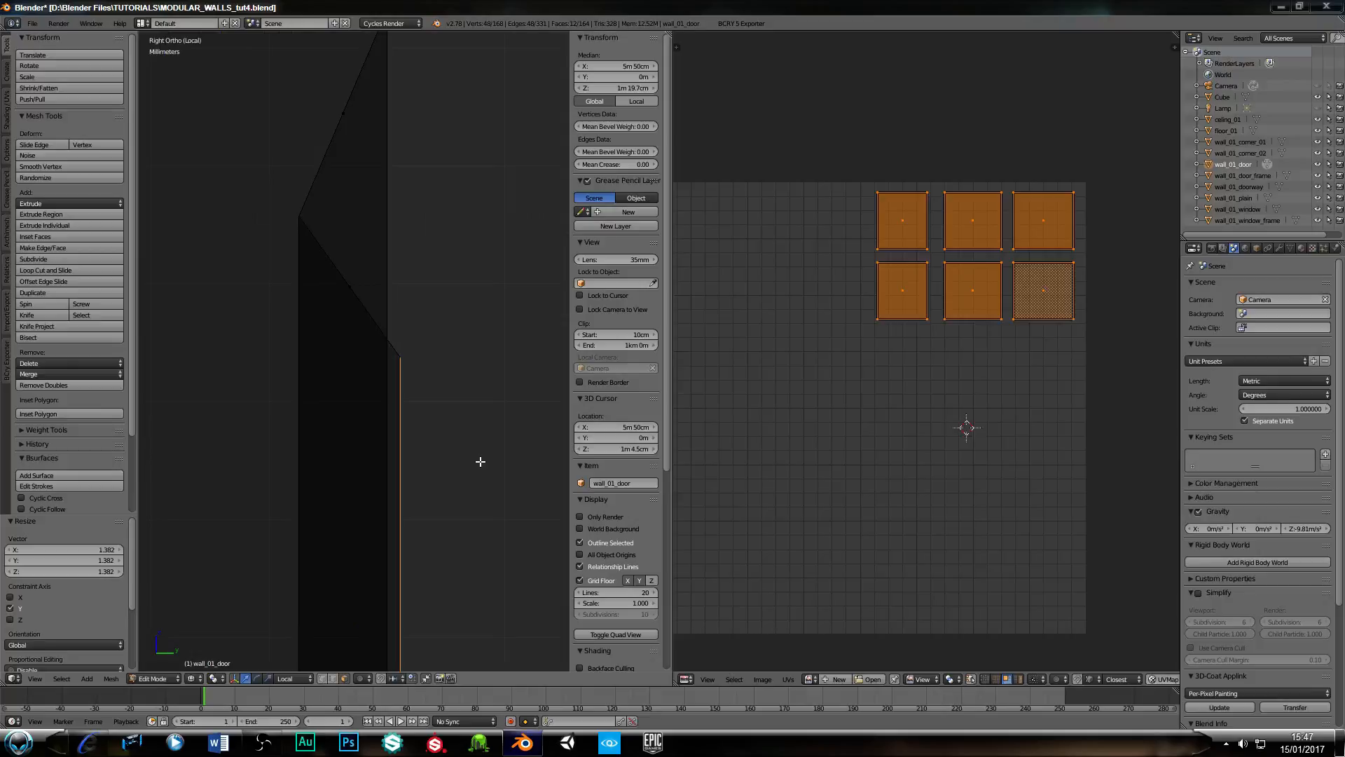
scroll(479, 462, down, 6)
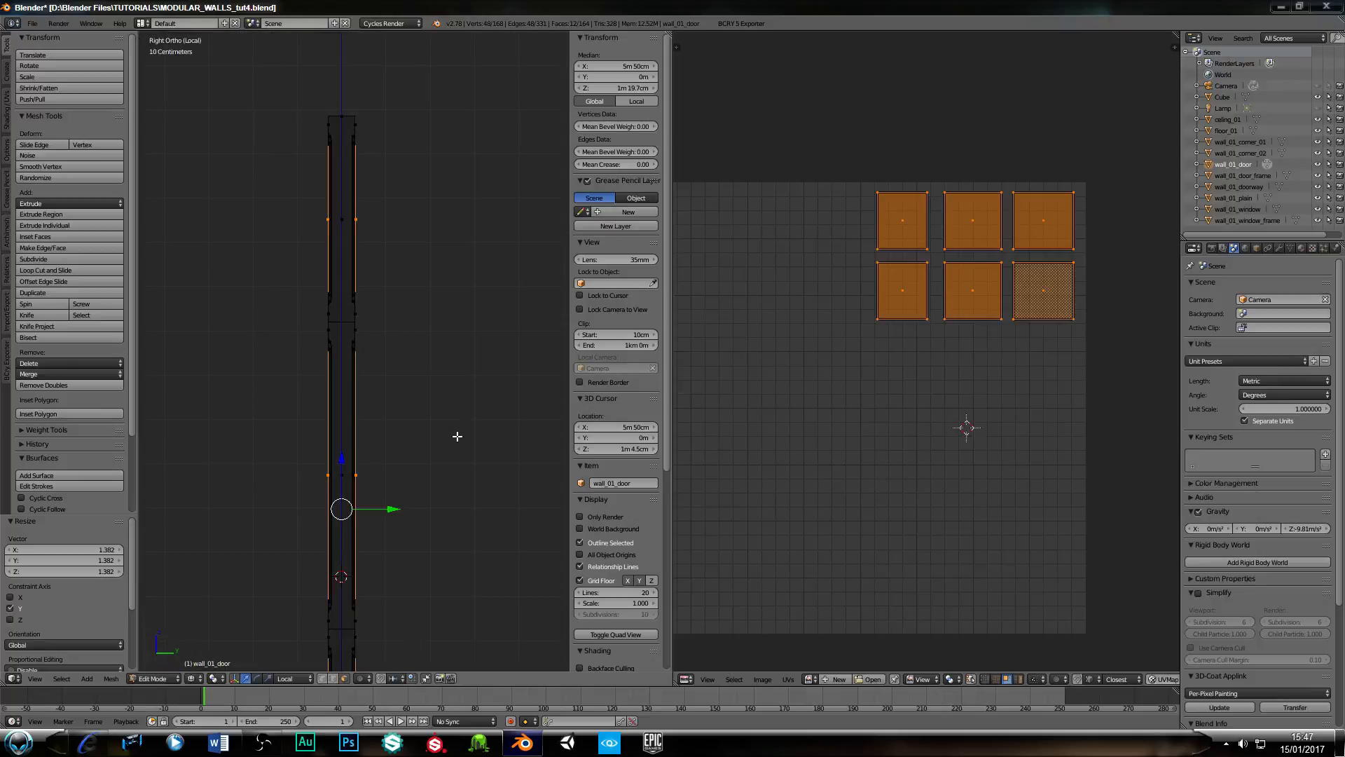
middle_drag(300, 472, 335, 433)
scroll(335, 432, down, 4)
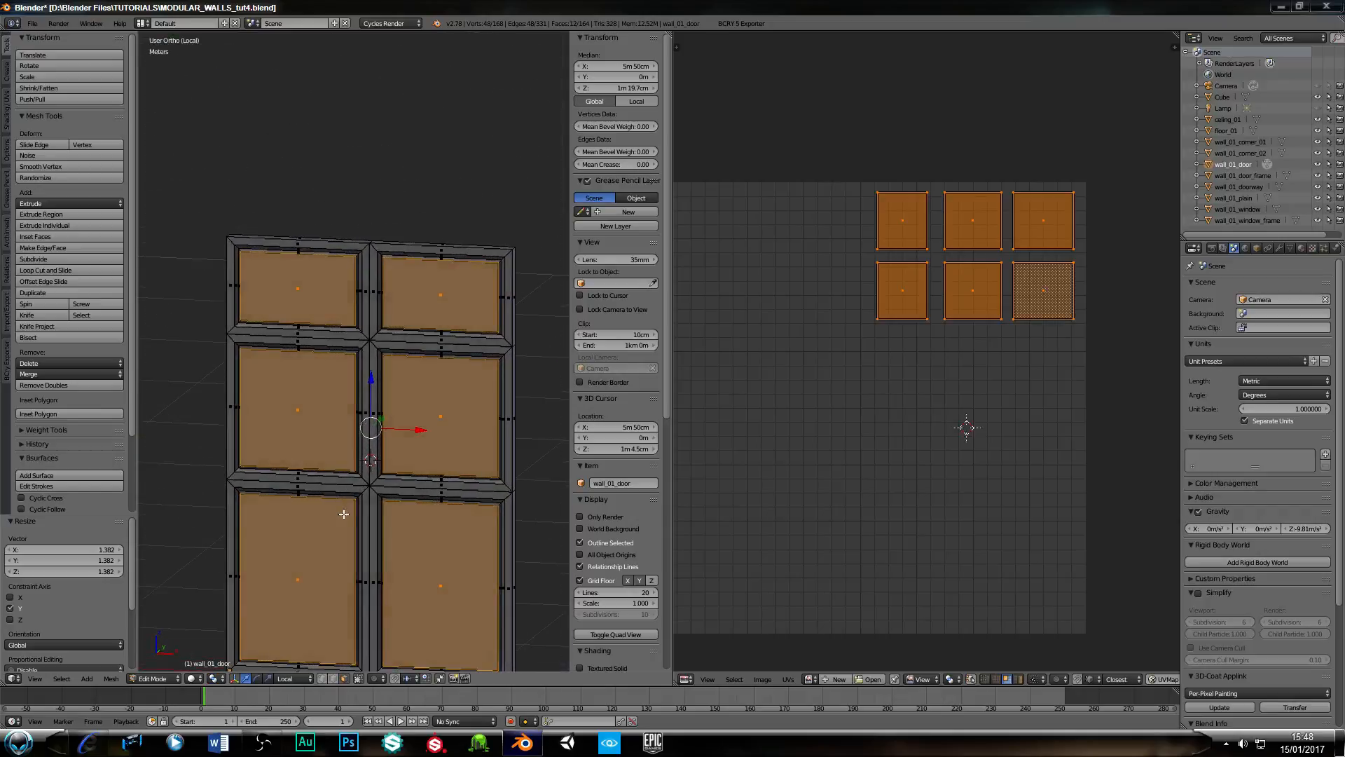
key(Tab)
scroll(322, 473, down, 2)
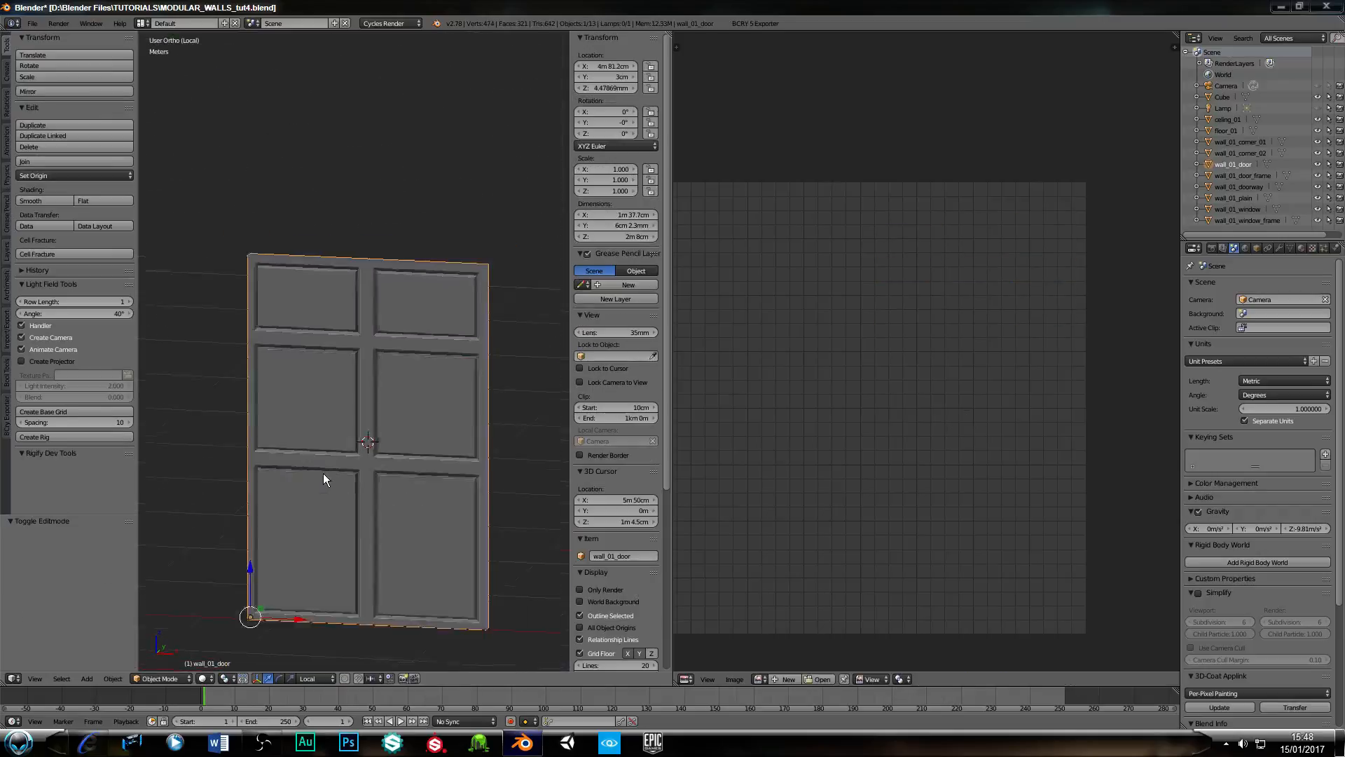
middle_drag(323, 473, 384, 484)
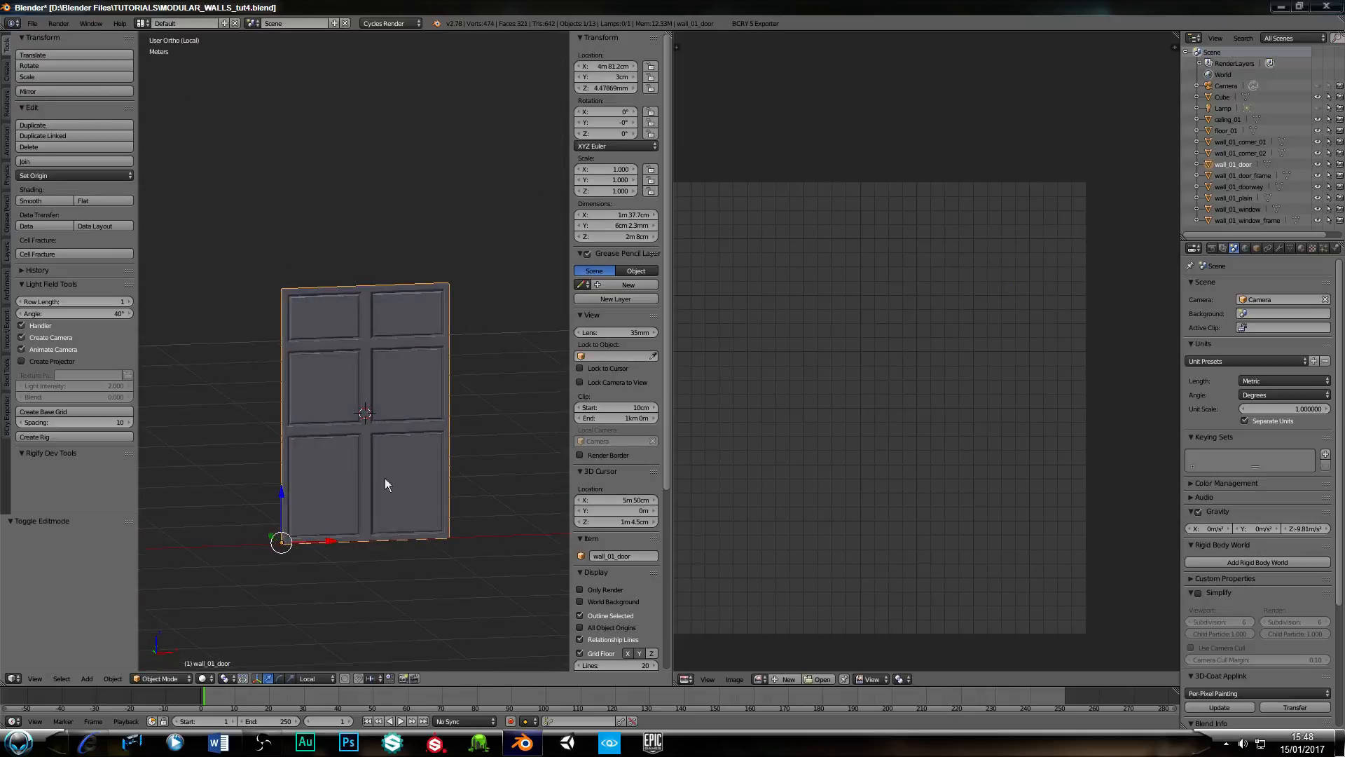
Select the whole door mesh in Edit Mode and show angle-based stretching on its UV layout.
key(Tab)
key(a)
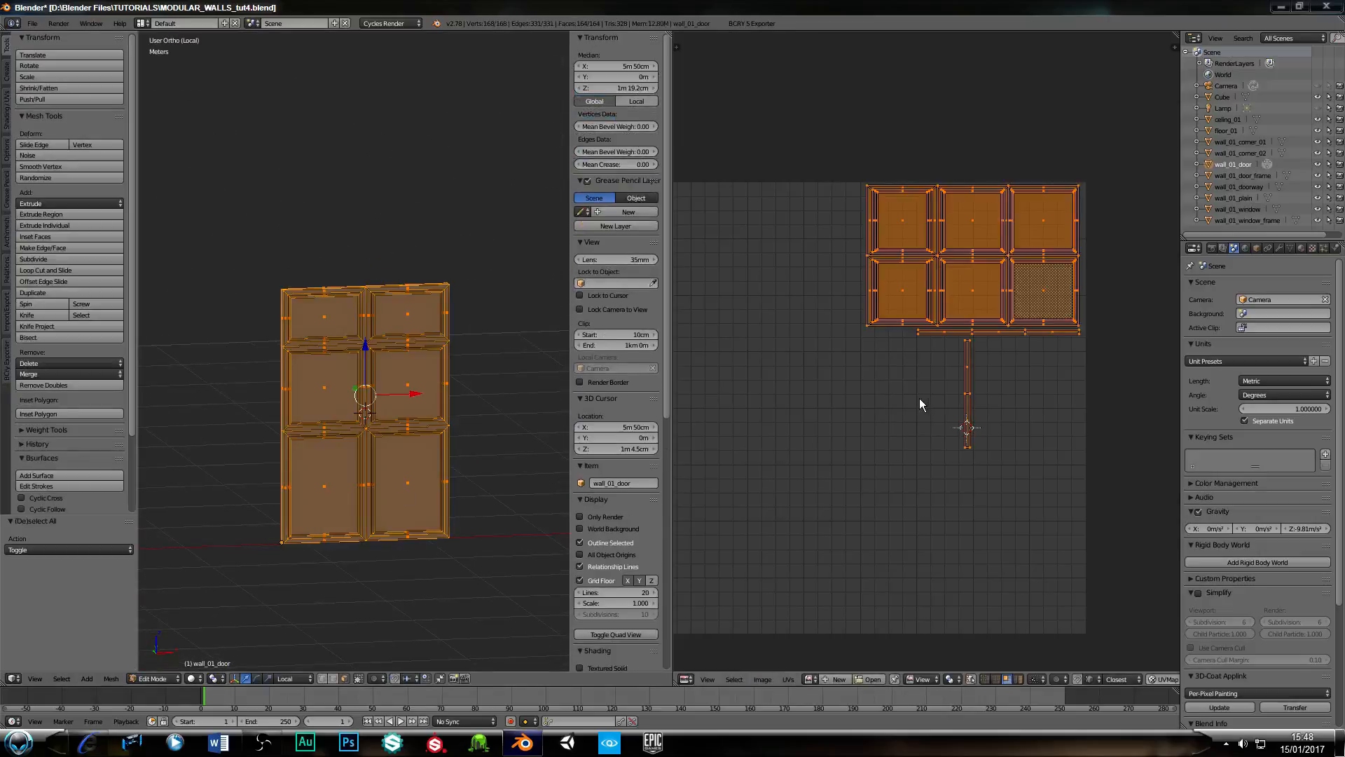
scroll(941, 335, up, 3)
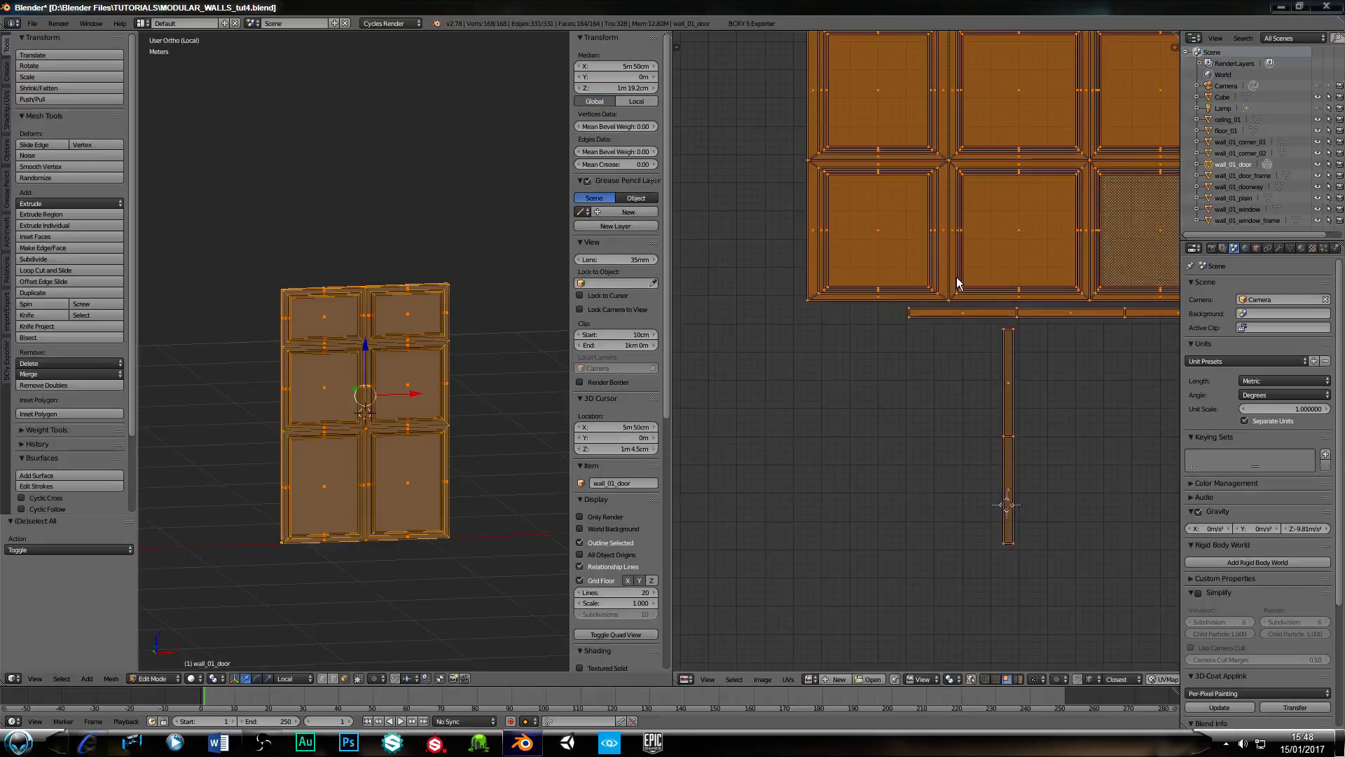
middle_drag(958, 281, 871, 414)
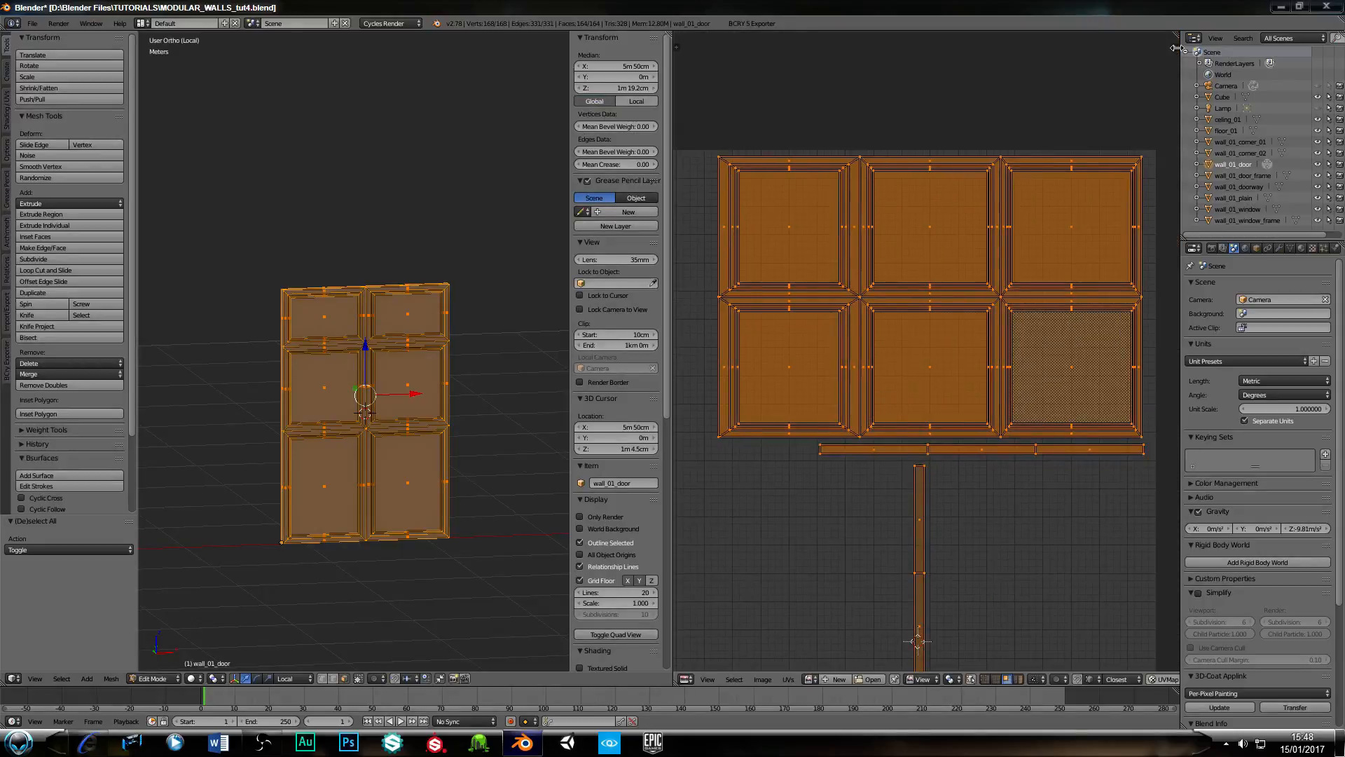
key(n)
click(1072, 168)
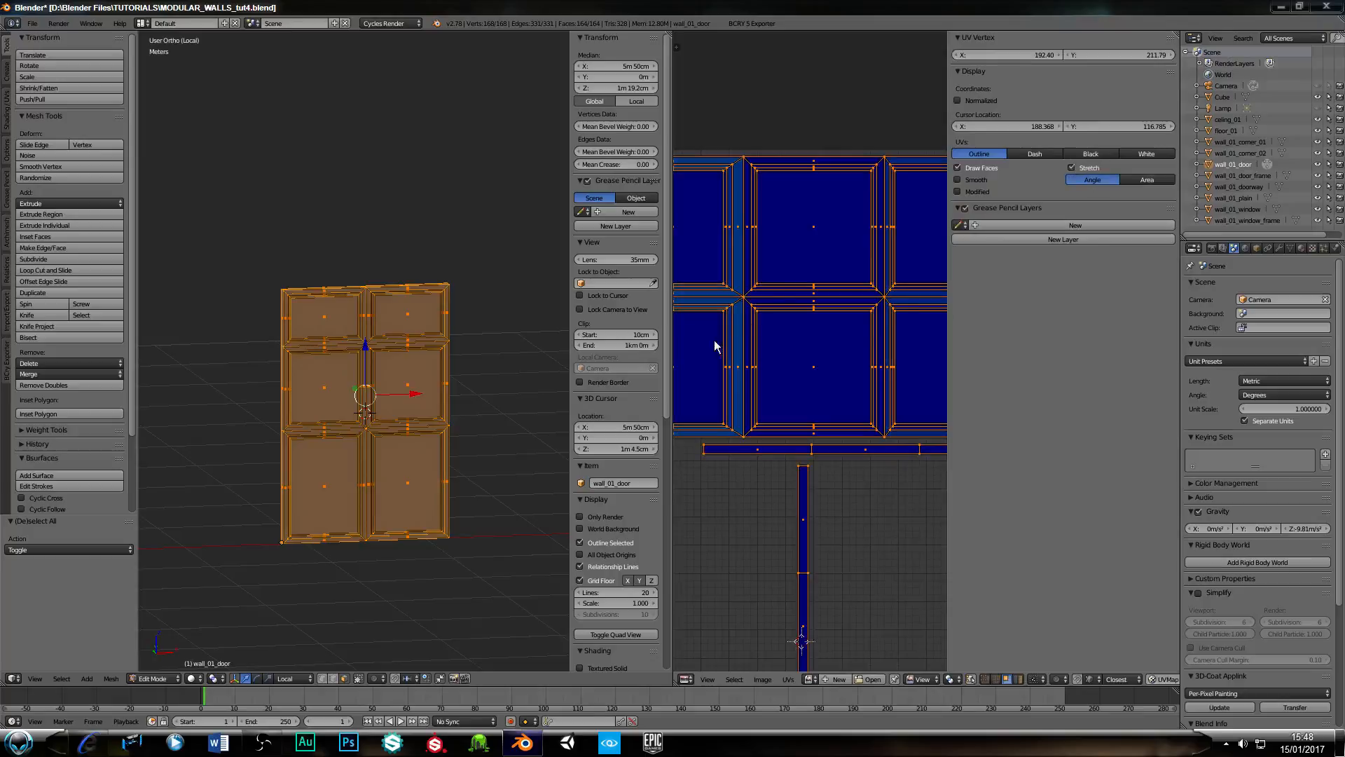
scroll(838, 312, down, 2)
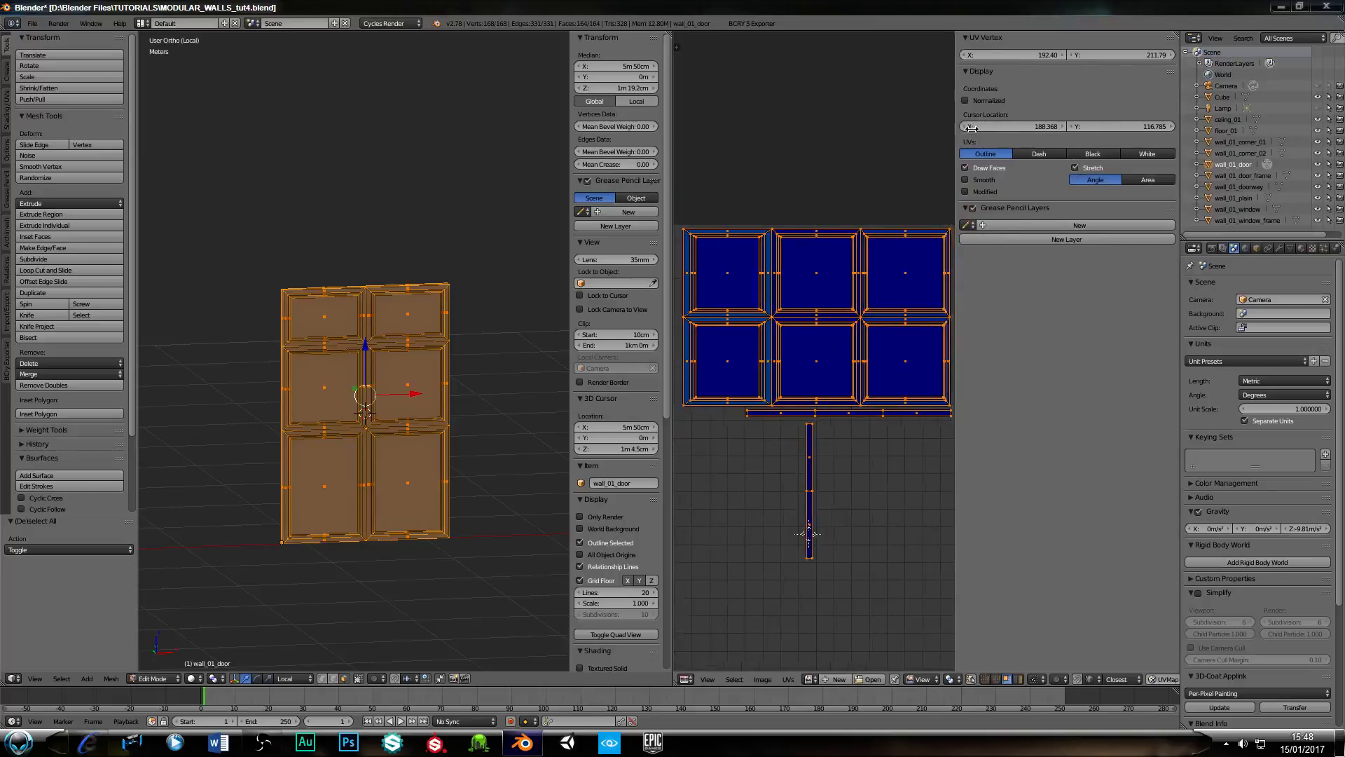
key(n)
scroll(885, 370, up, 4)
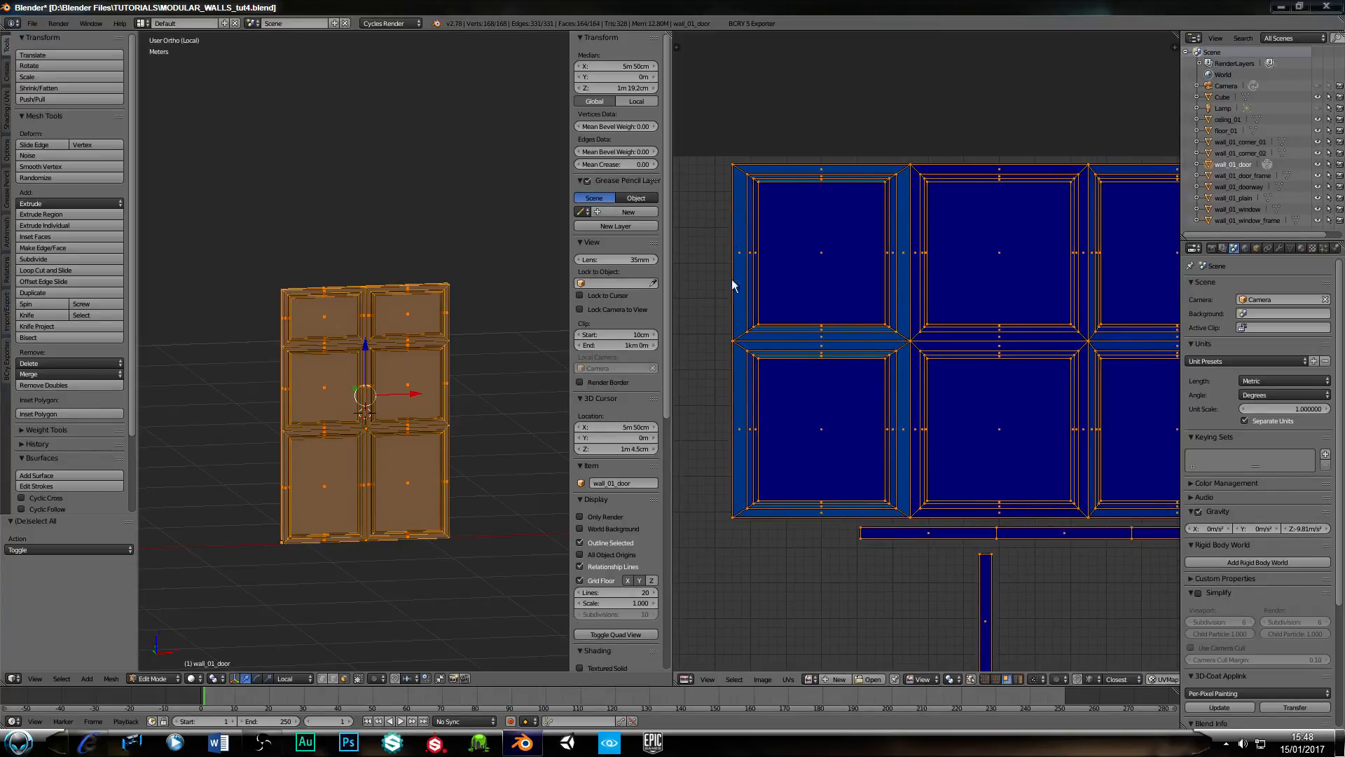
mouse_move(997, 310)
middle_down()
mouse_move(796, 317)
mouse_move(1000, 326)
middle_up()
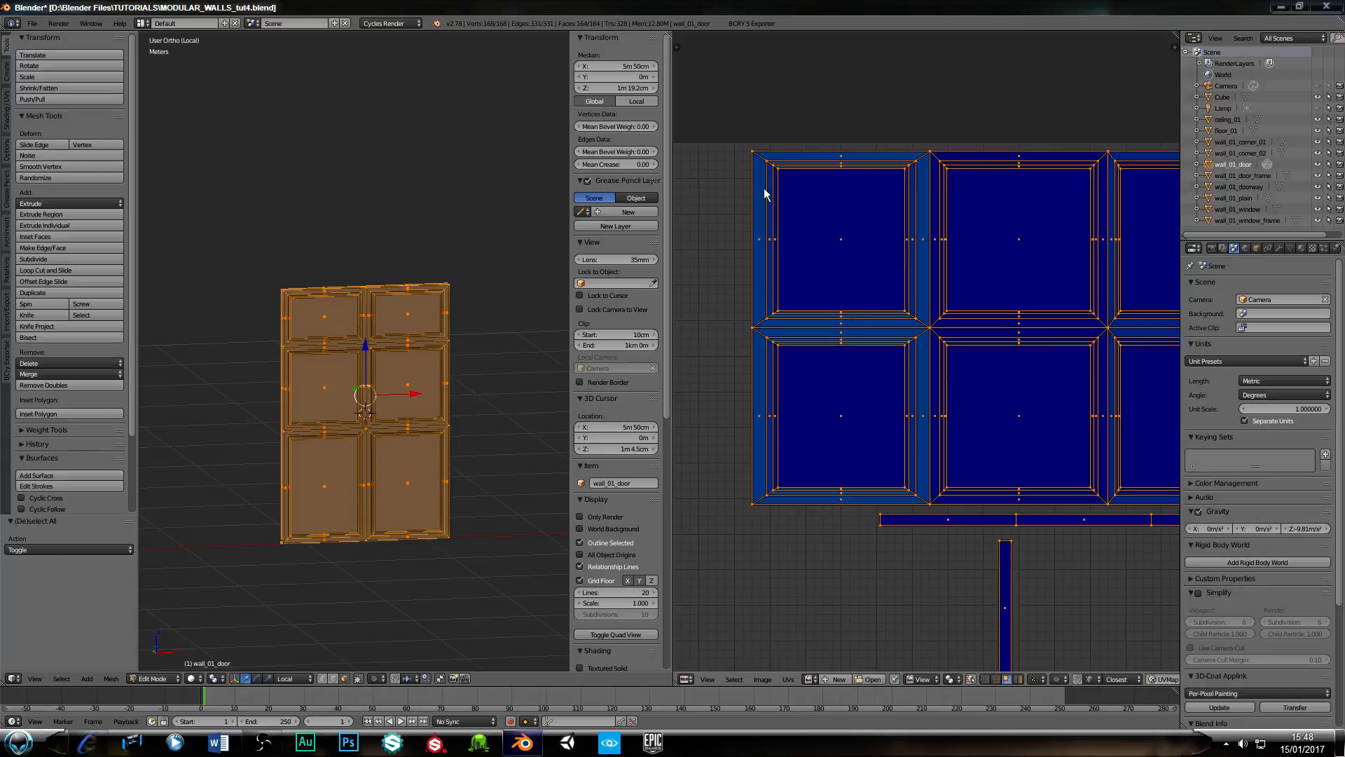
scroll(430, 421, down, 1)
Show the full scene in Object Mode and select the window wall, window frame, window bars, door frame and door together.
key(KP_Divide)
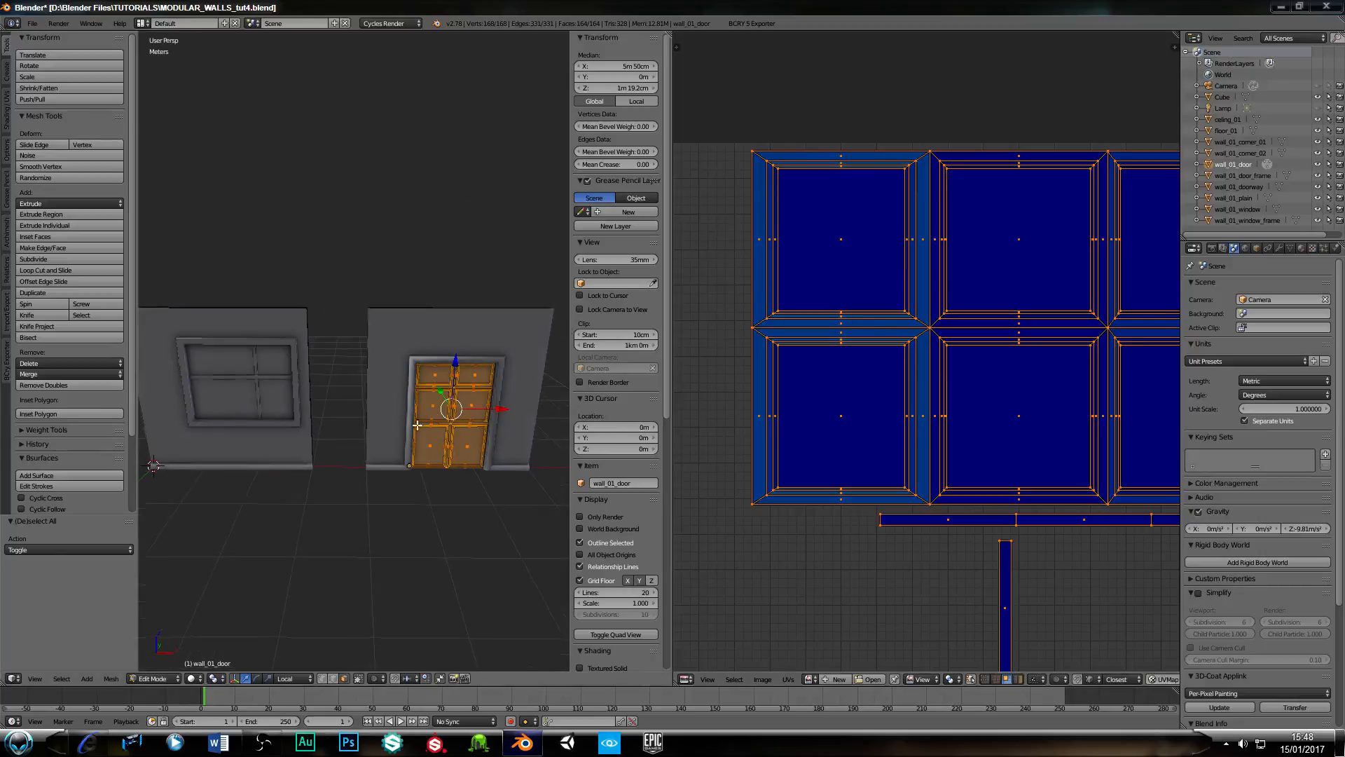
scroll(413, 425, down, 2)
key(Tab)
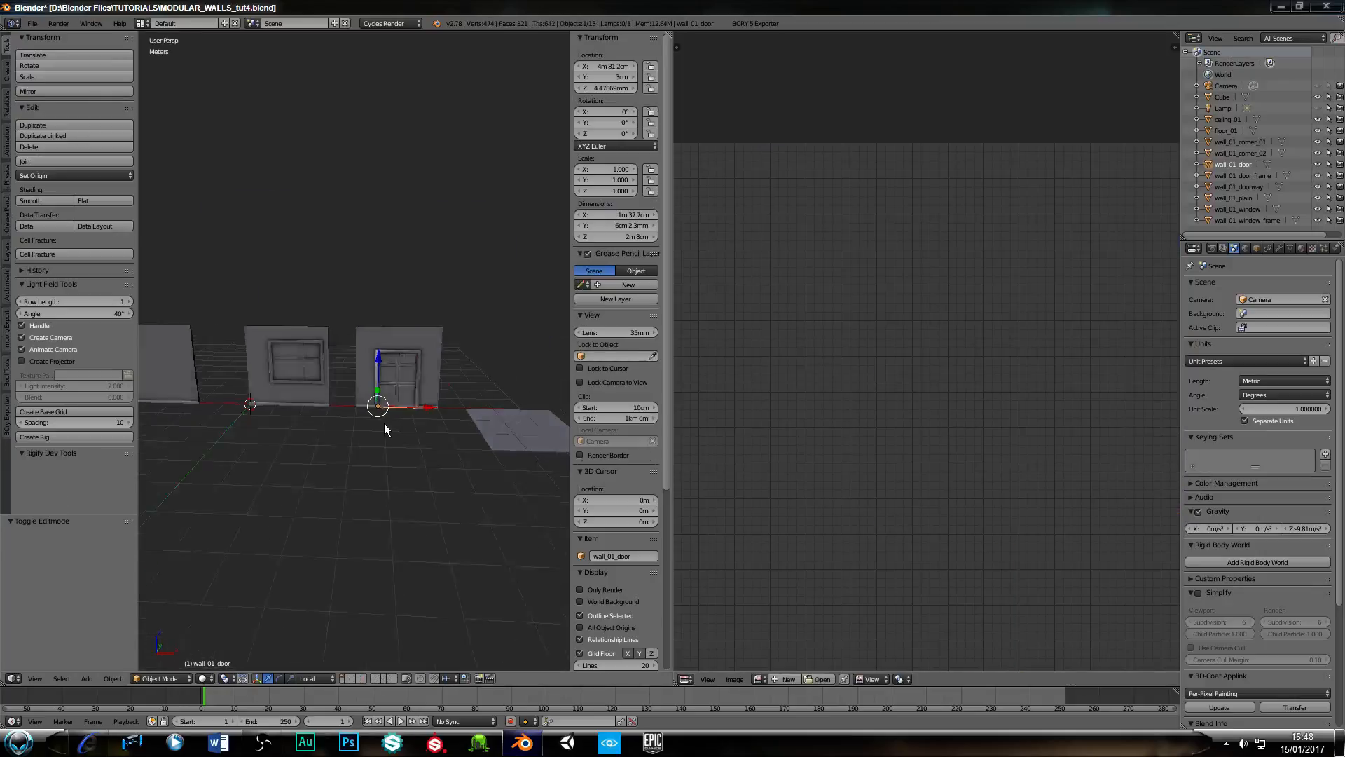
middle_drag(384, 423, 354, 424)
scroll(301, 424, up, 4)
shift+middle_drag(250, 426, 319, 431)
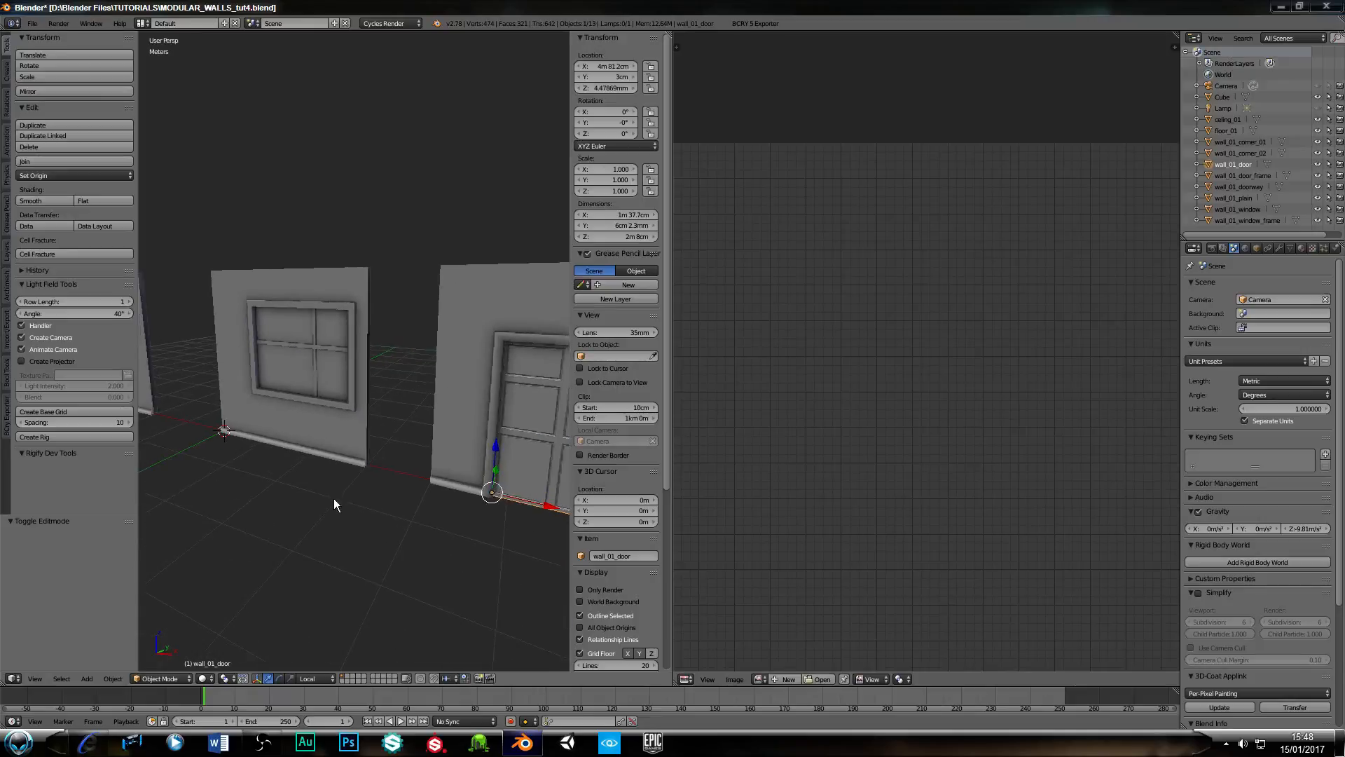
right_click(335, 435)
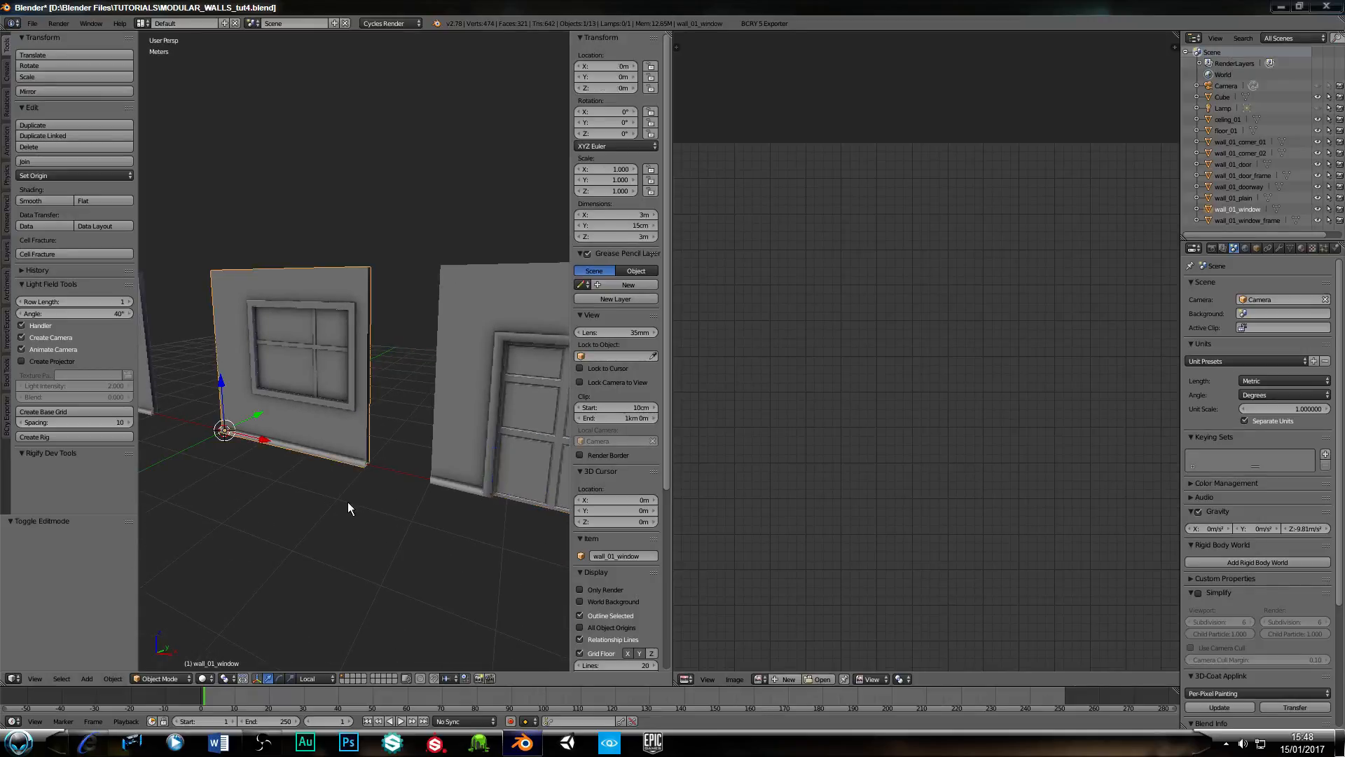
shift+right_click(334, 403)
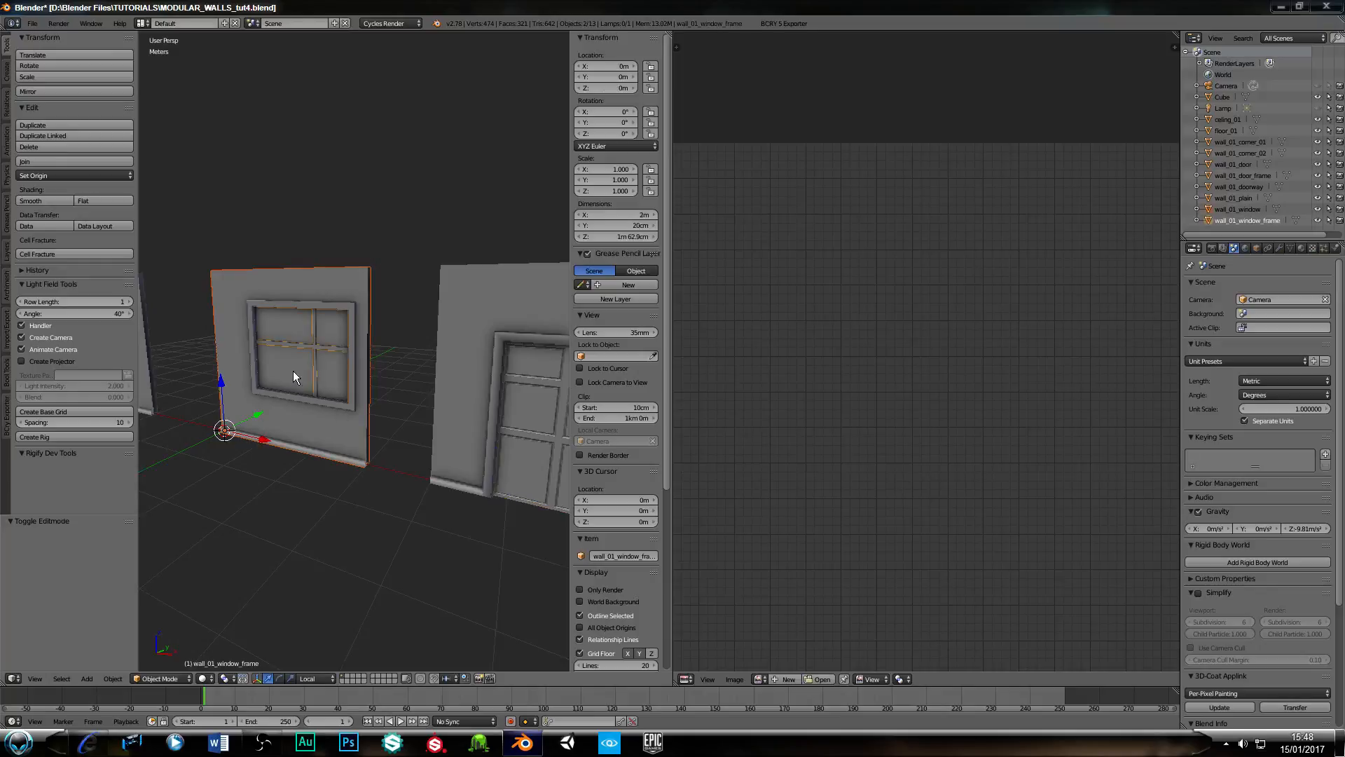
shift+right_click(365, 465)
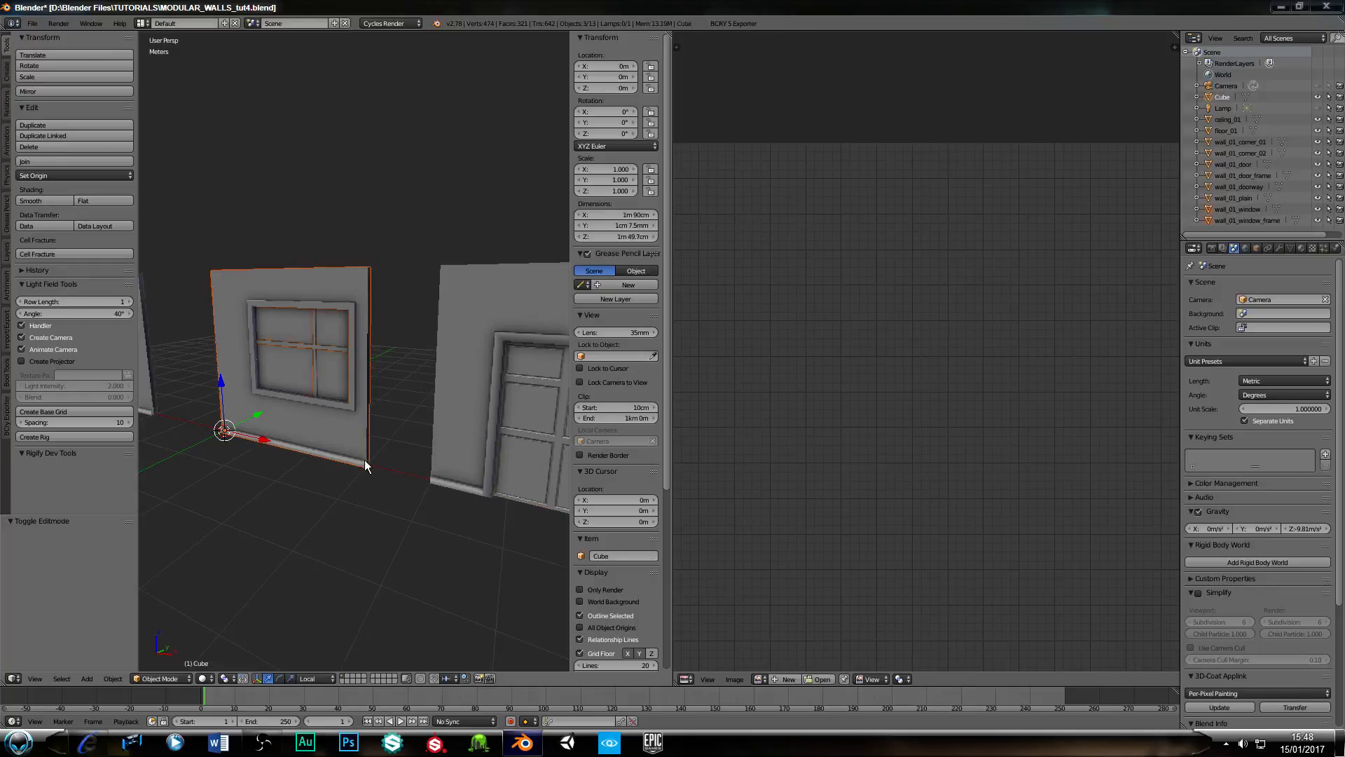
shift+right_click(498, 380)
shift+middle_drag(471, 412, 342, 391)
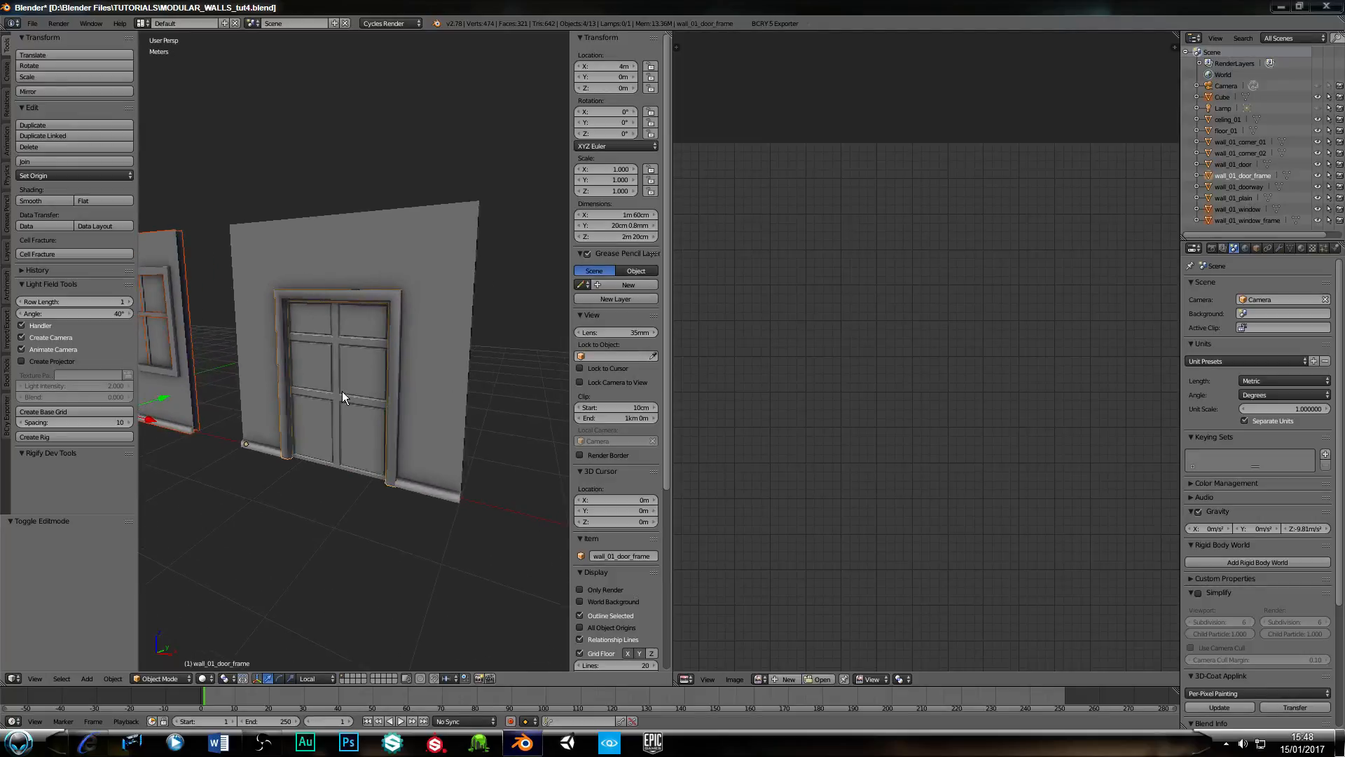
shift+right_click(342, 396)
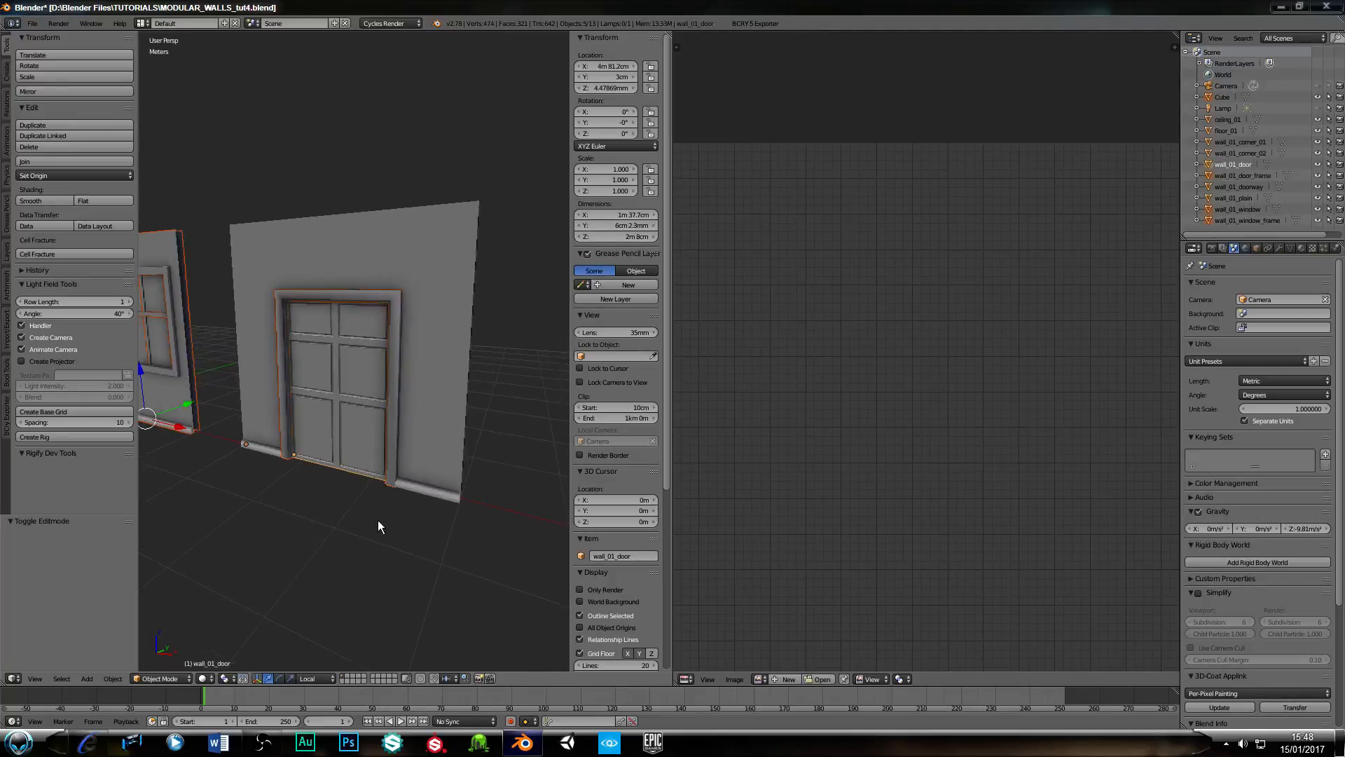
Edit the door mesh with the other pieces still selected, and compare its UV layout with theirs.
key(Tab)
scroll(481, 474, down, 3)
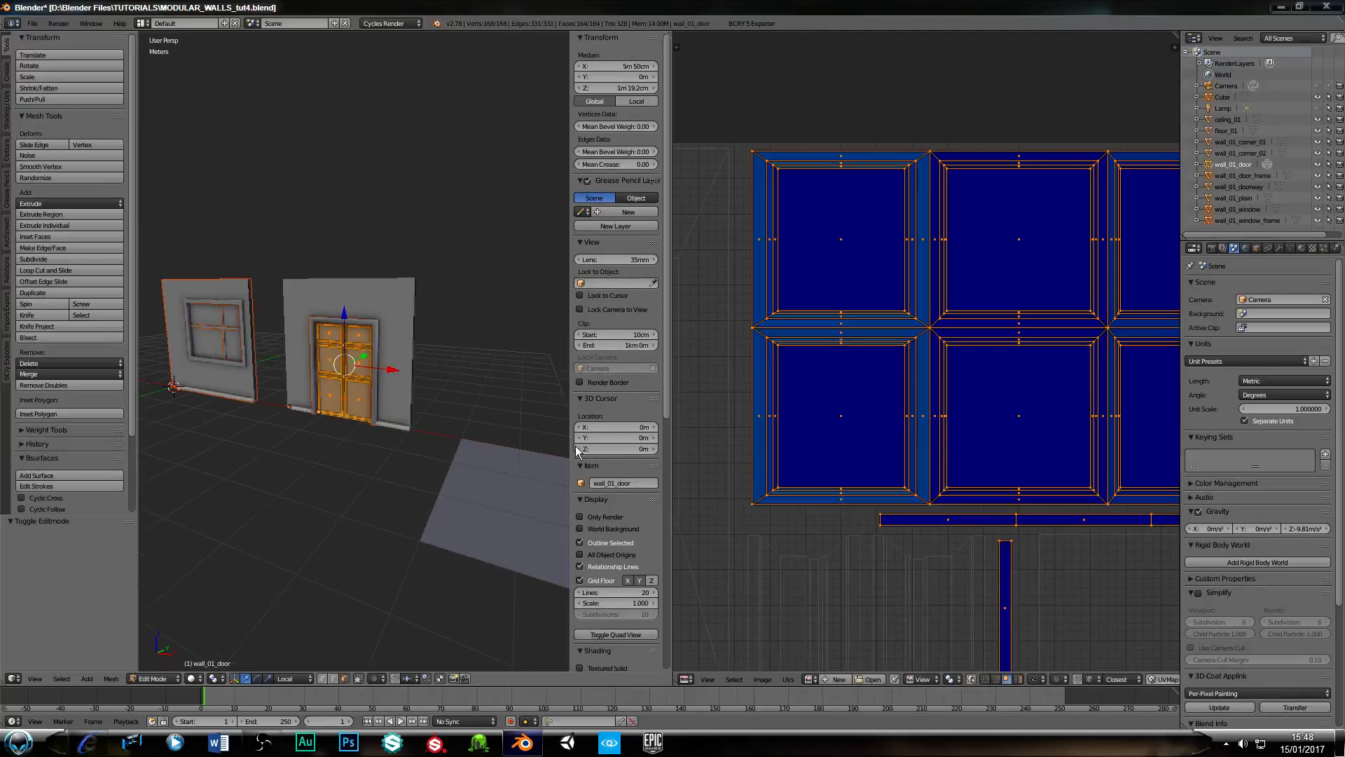
scroll(899, 385, down, 2)
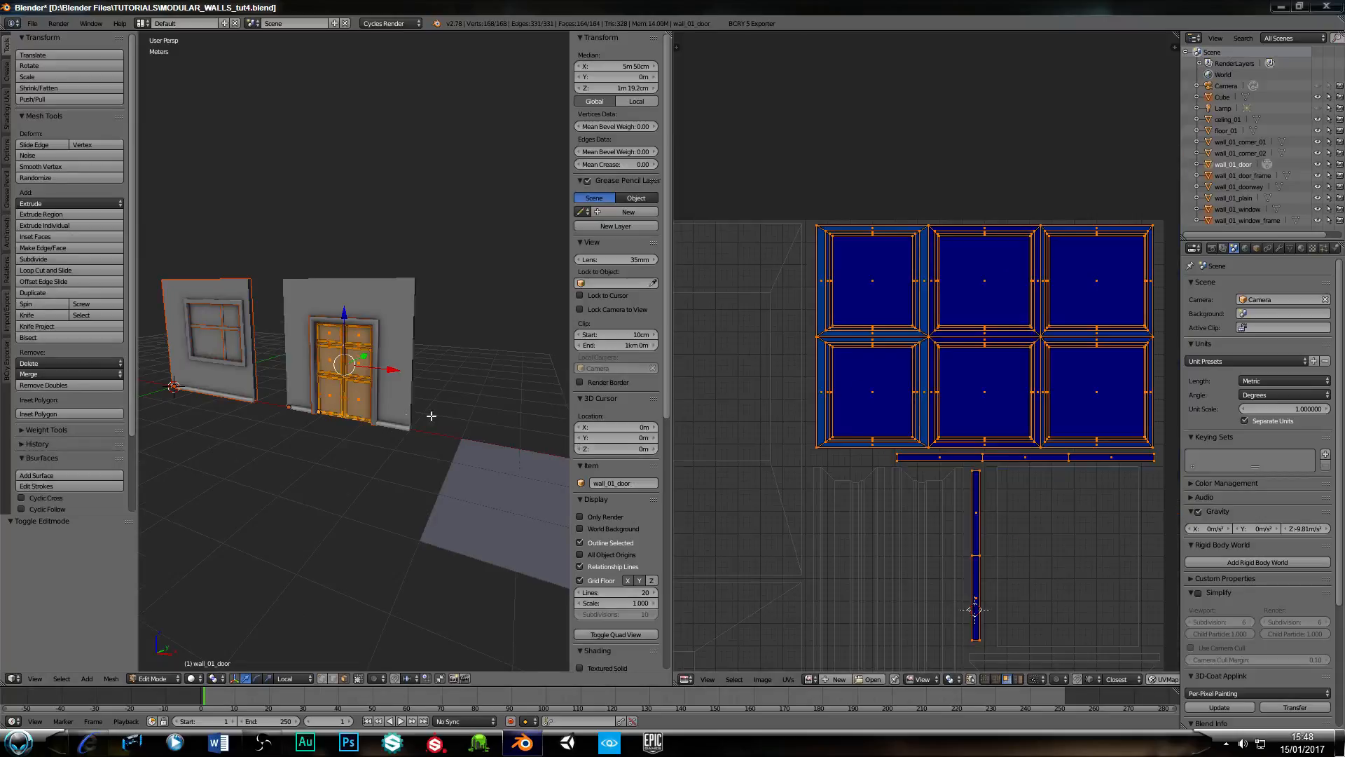
middle_drag(431, 416, 422, 444)
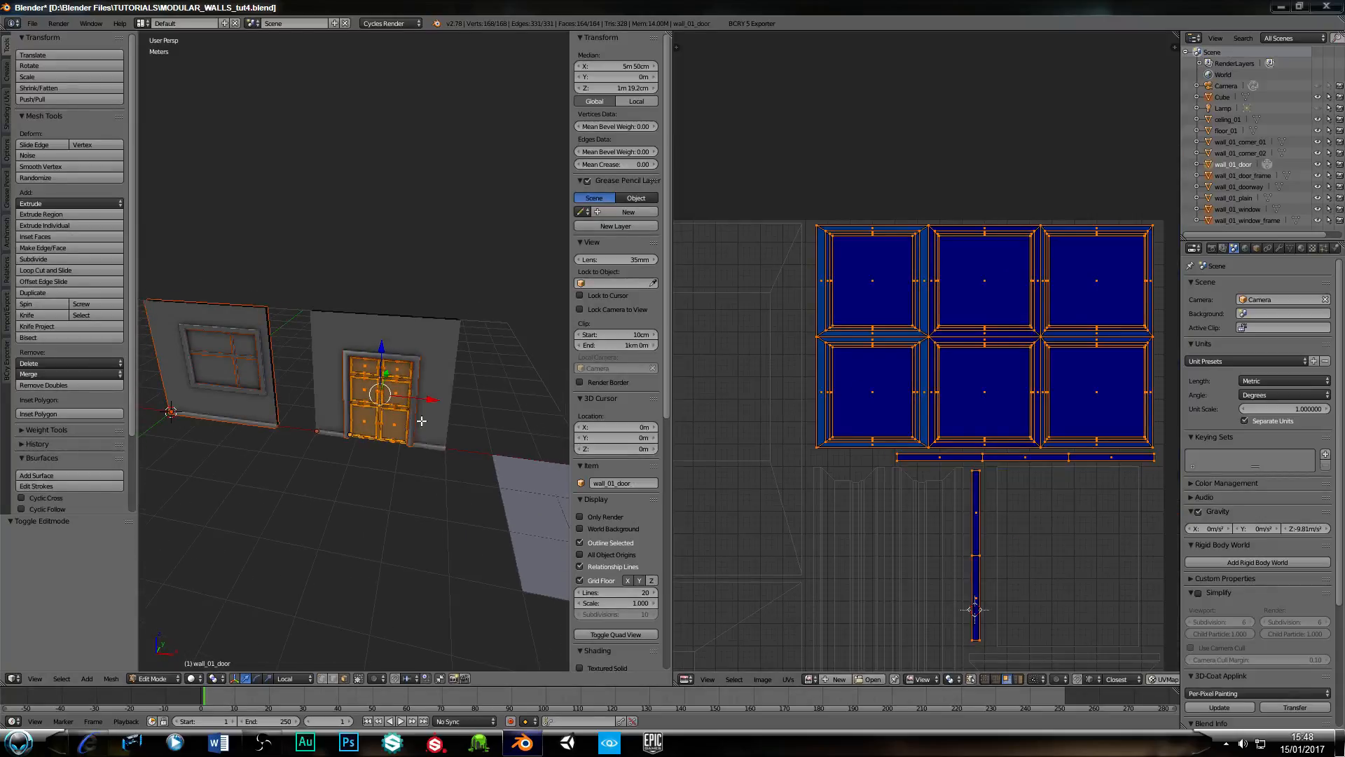
Isolate the door in local view and turn it to show its panelled face and narrow side edge.
key(KP_Divide)
middle_drag(374, 296, 334, 302)
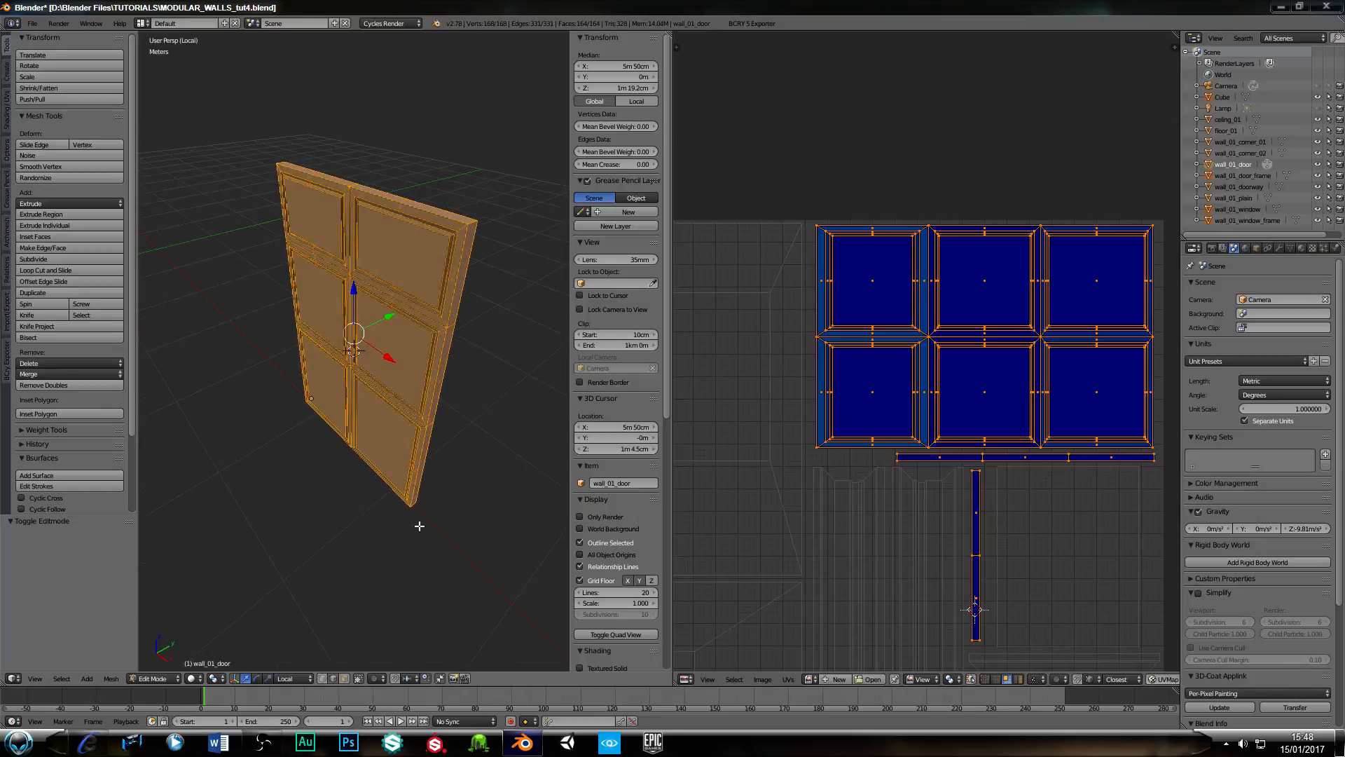
middle_drag(486, 315, 475, 316)
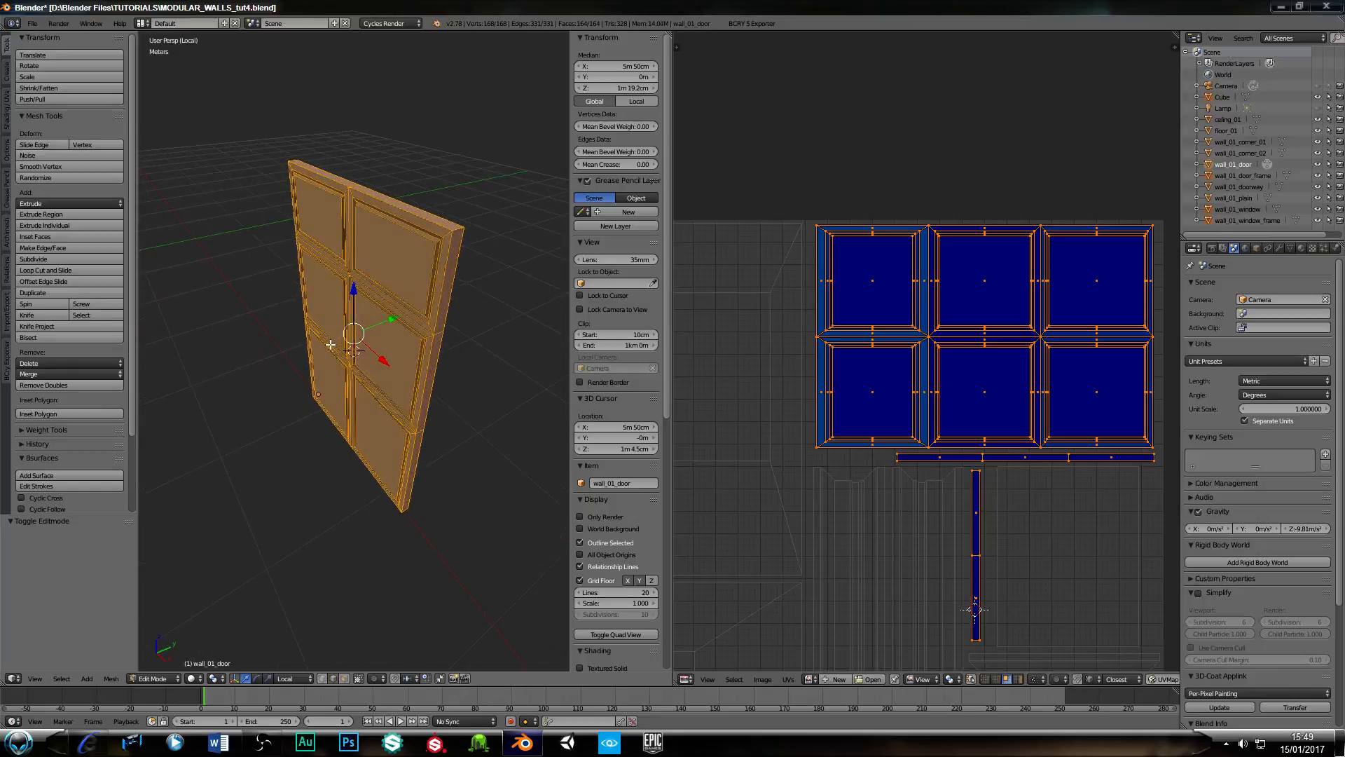
Select the outer edges along the two vertical sides and the top of one panelled door face.
middle_drag(329, 343, 232, 291)
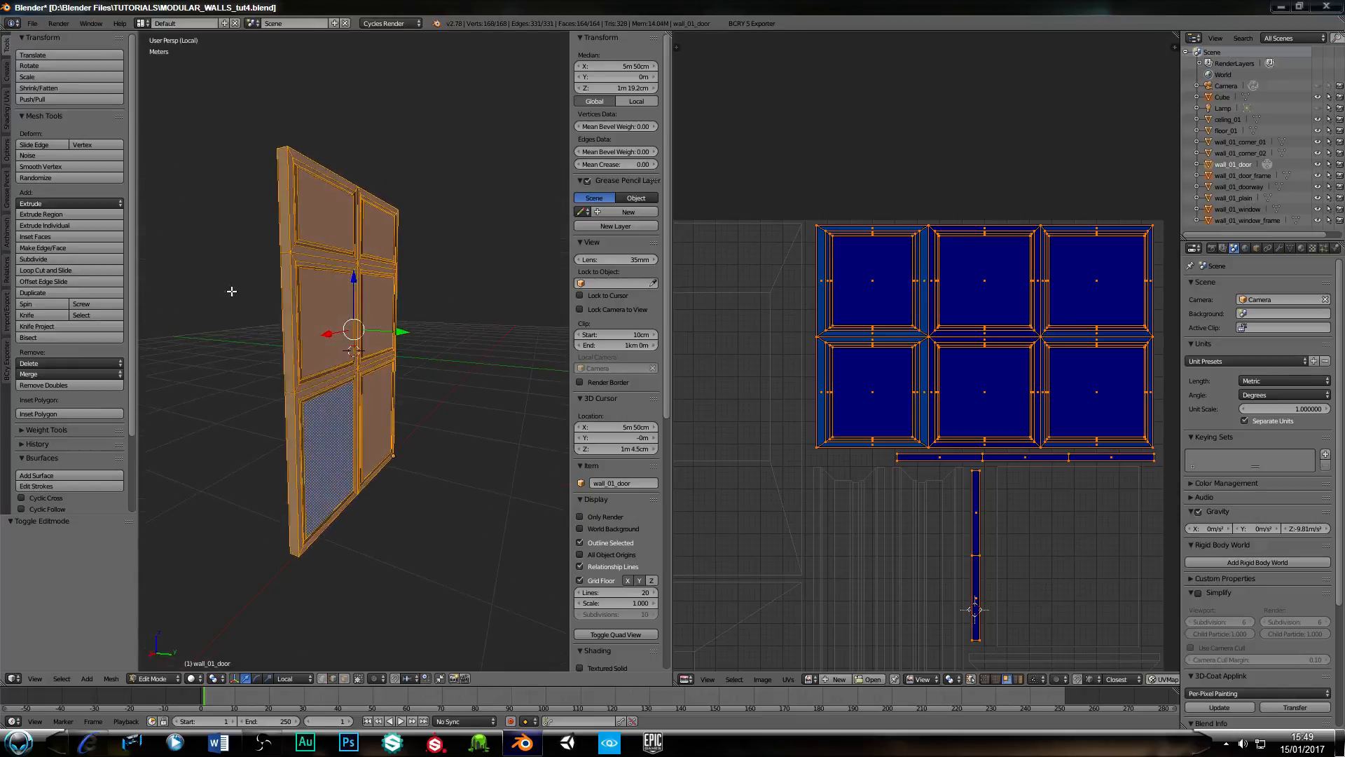
right_click(296, 495)
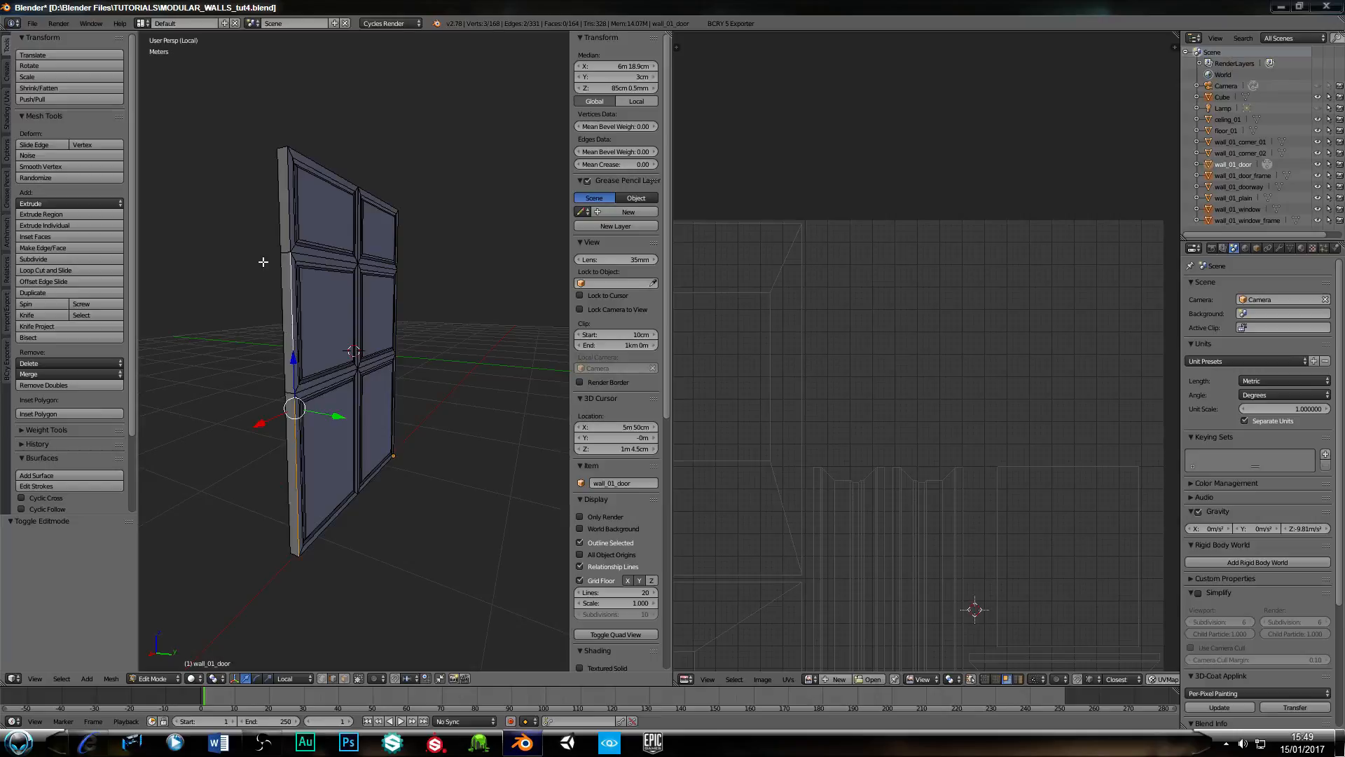
alt+right_click(290, 210)
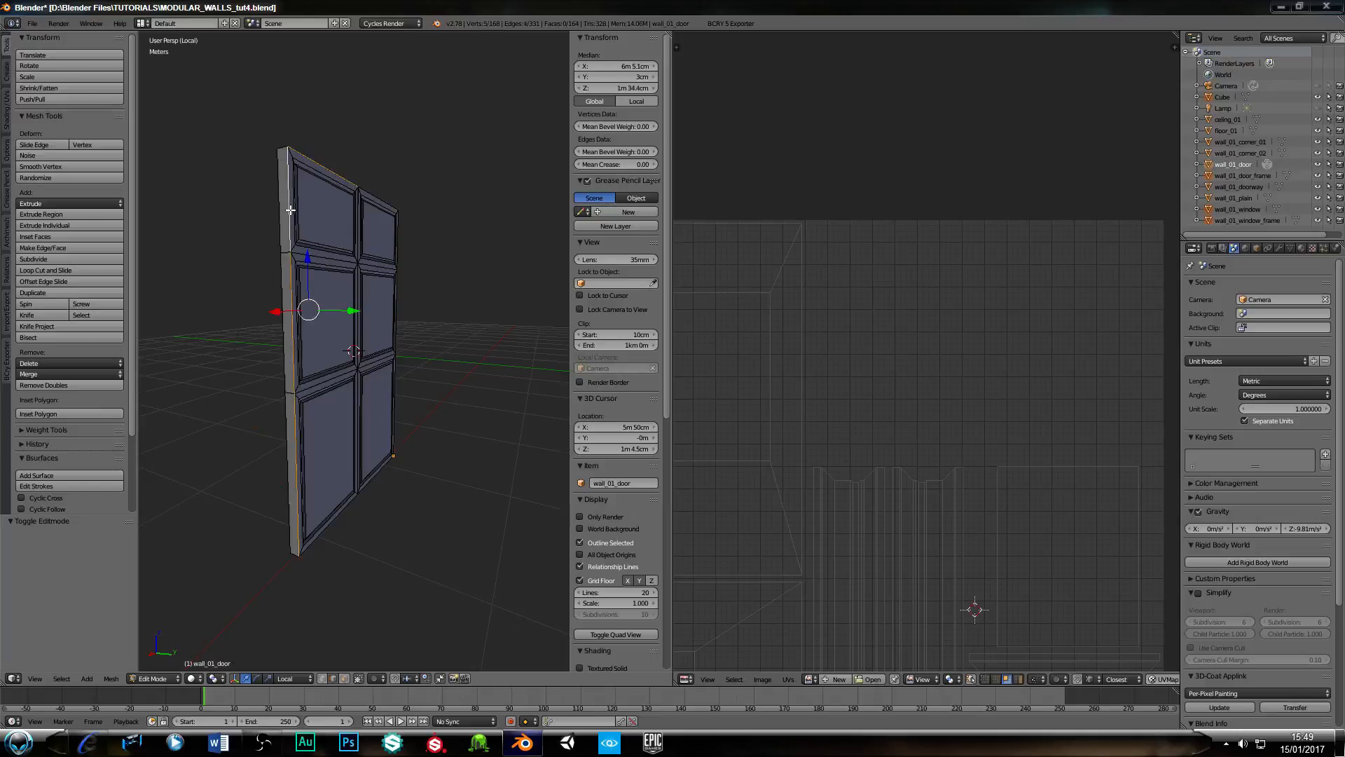
alt+shift+right_click(374, 201)
middle_drag(420, 330, 234, 355)
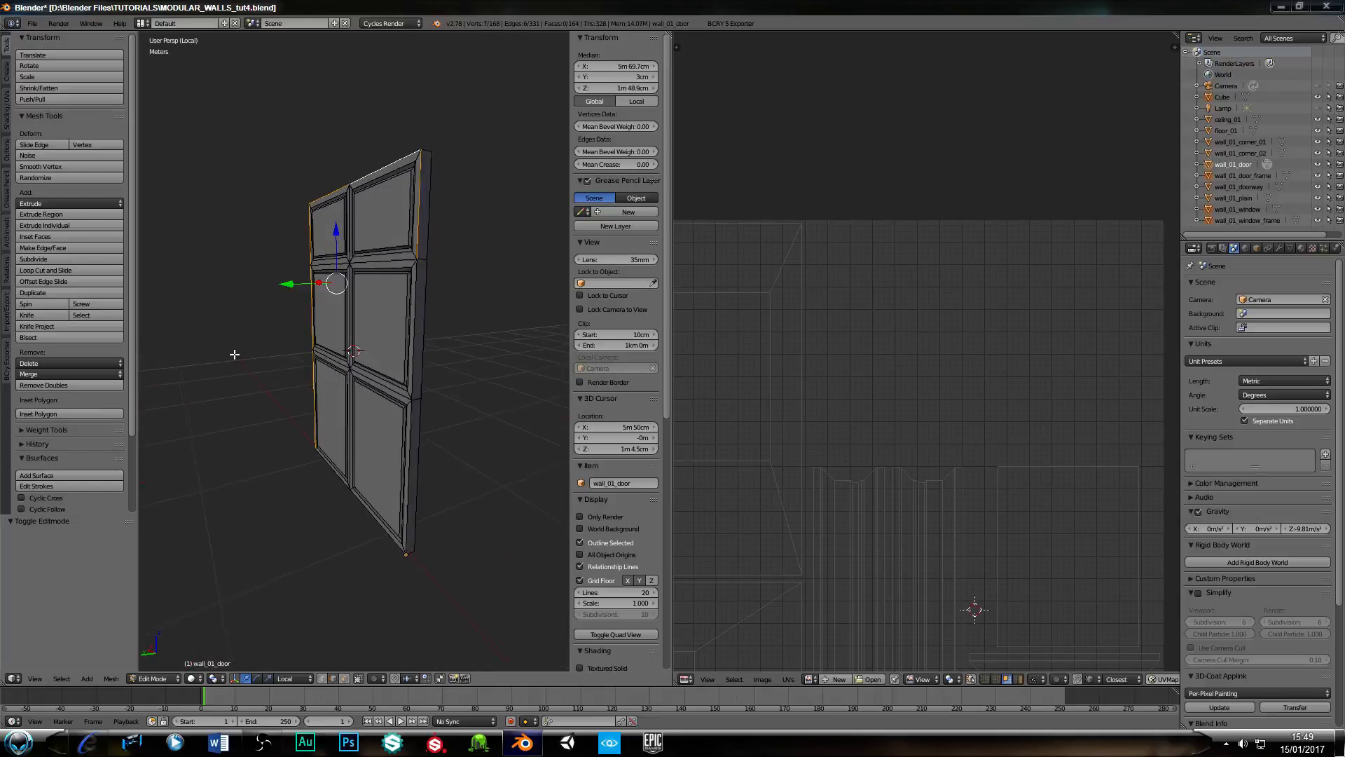
shift+right_click(414, 336)
shift+right_click(412, 464)
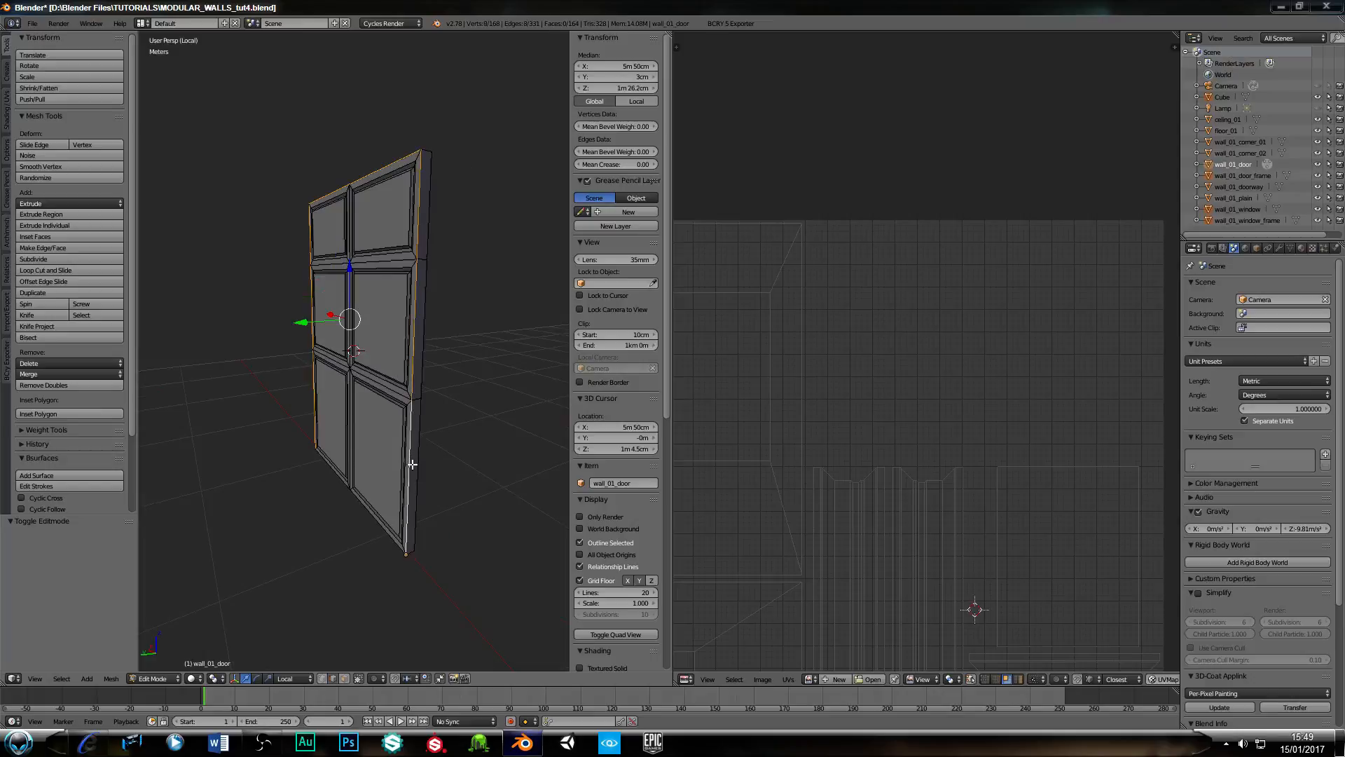
Add the short thickness edges at both top corners of the door to the selection and mark the selected edges as seams.
middle_drag(295, 324, 307, 370)
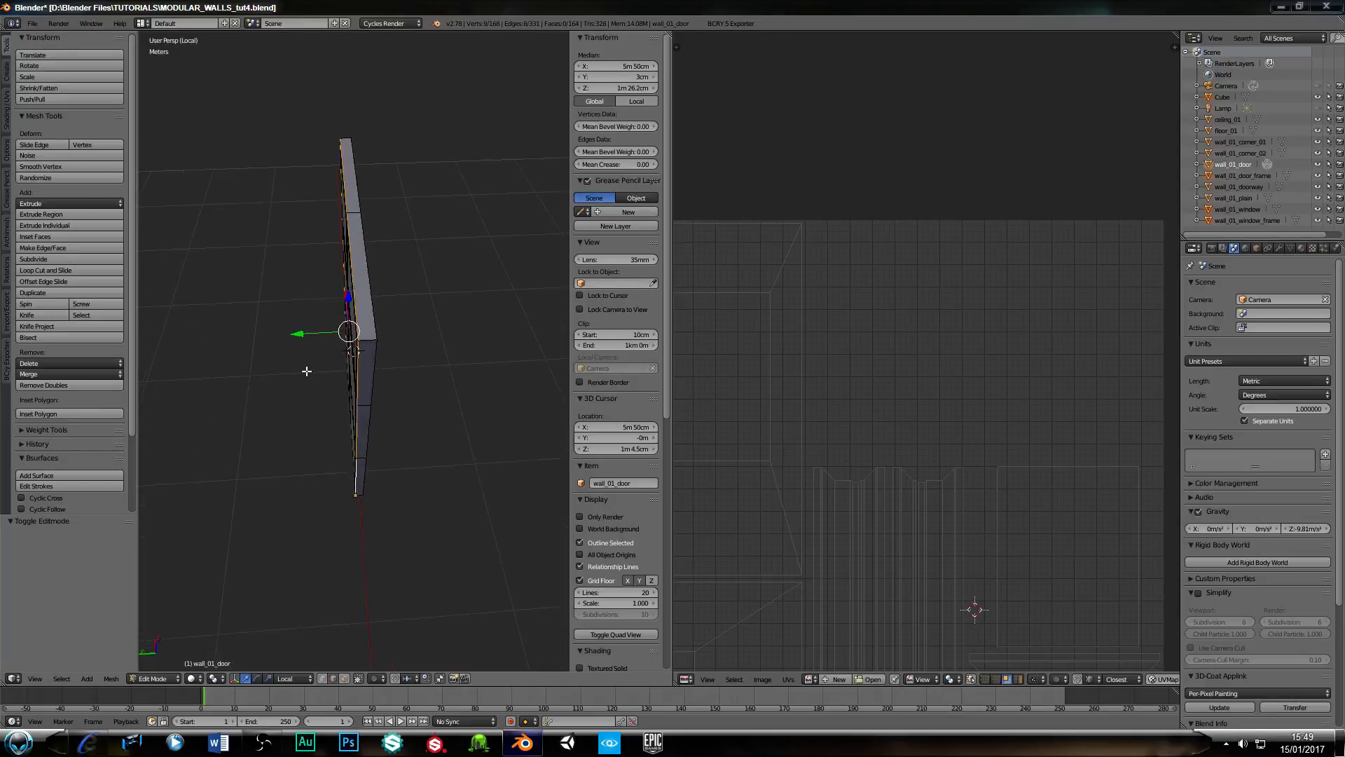
shift+right_click(371, 338)
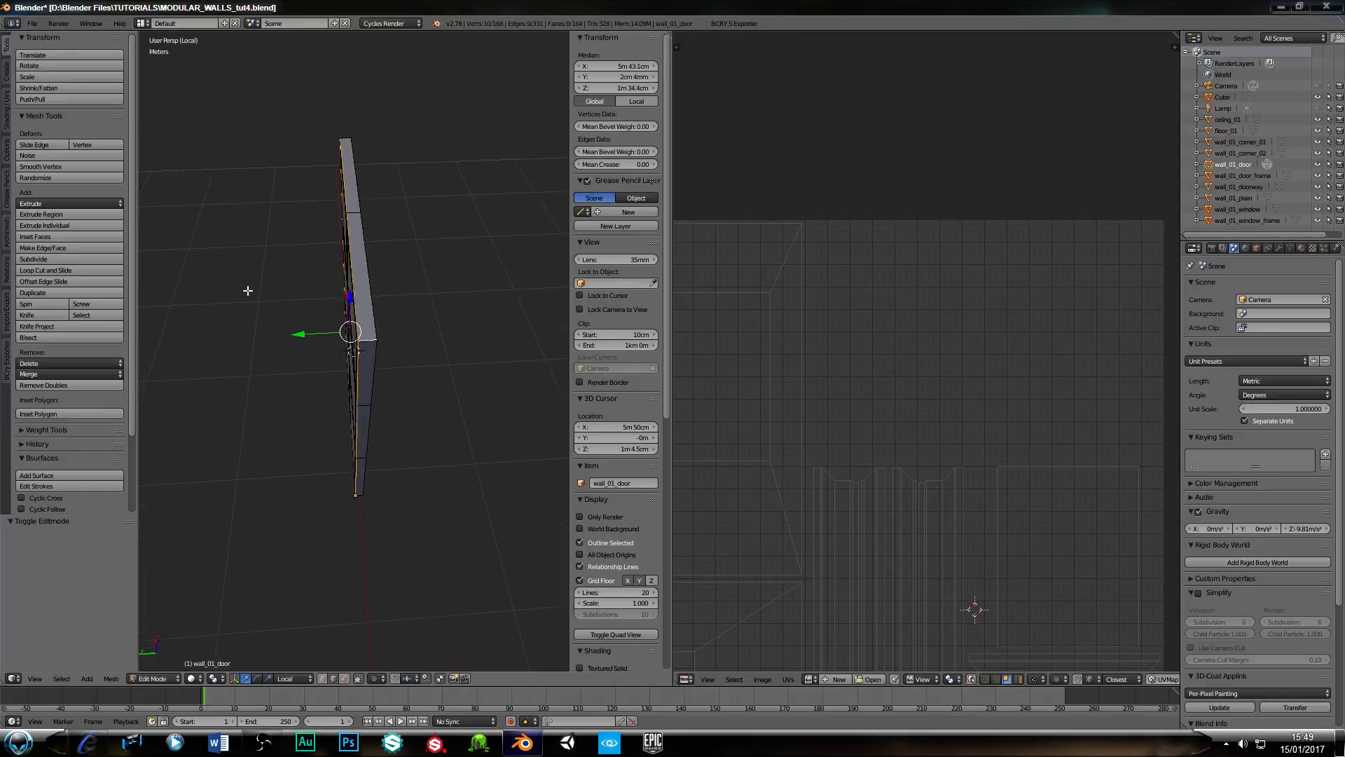
middle_drag(247, 290, 333, 358)
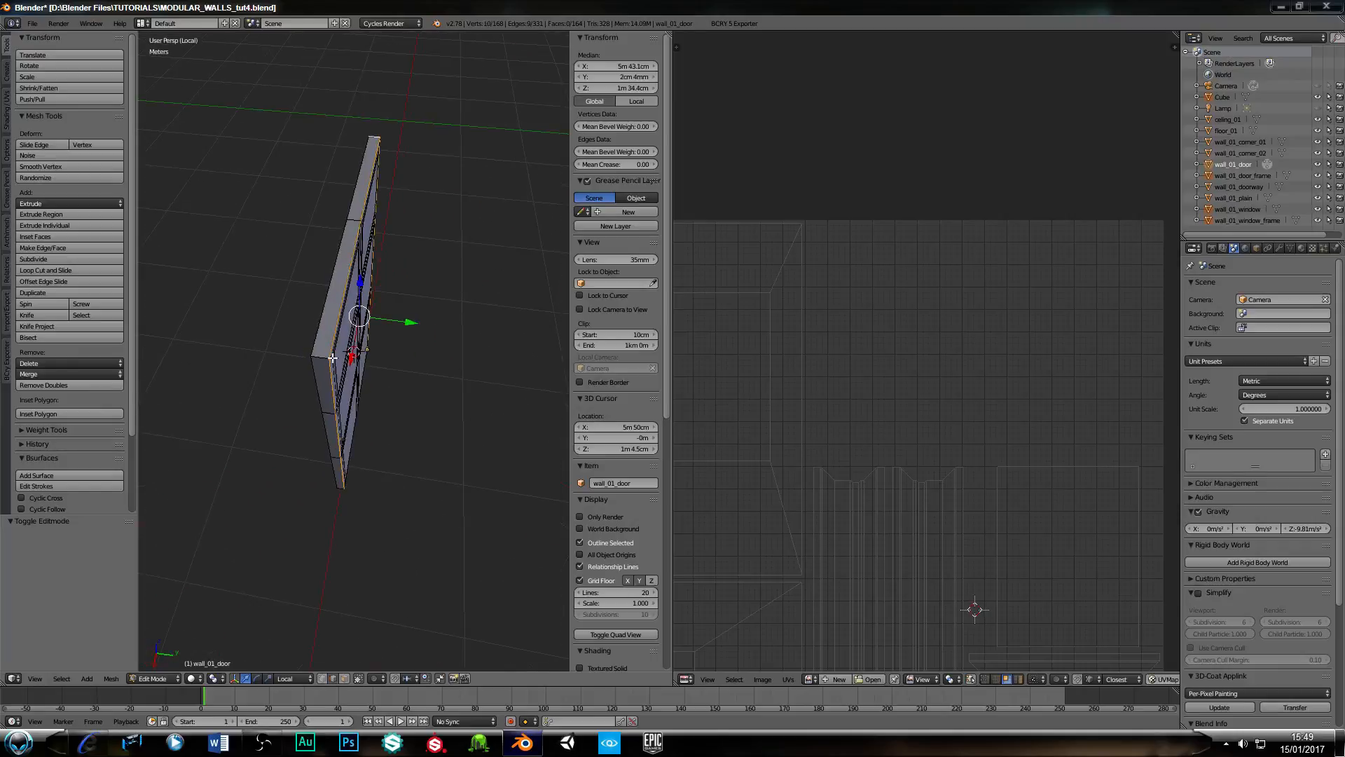
shift+right_click(323, 358)
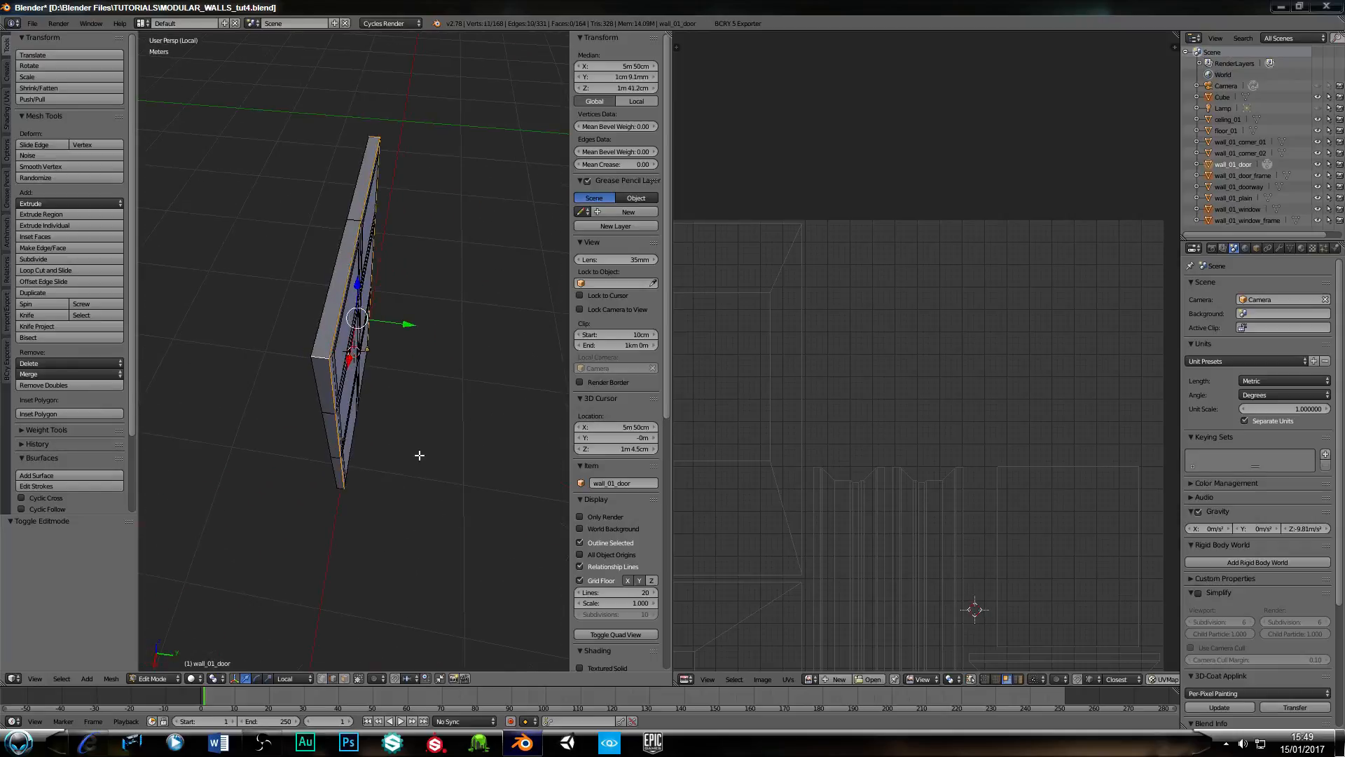
scroll(413, 441, down, 2)
middle_drag(411, 436, 416, 433)
key(ctrl+e)
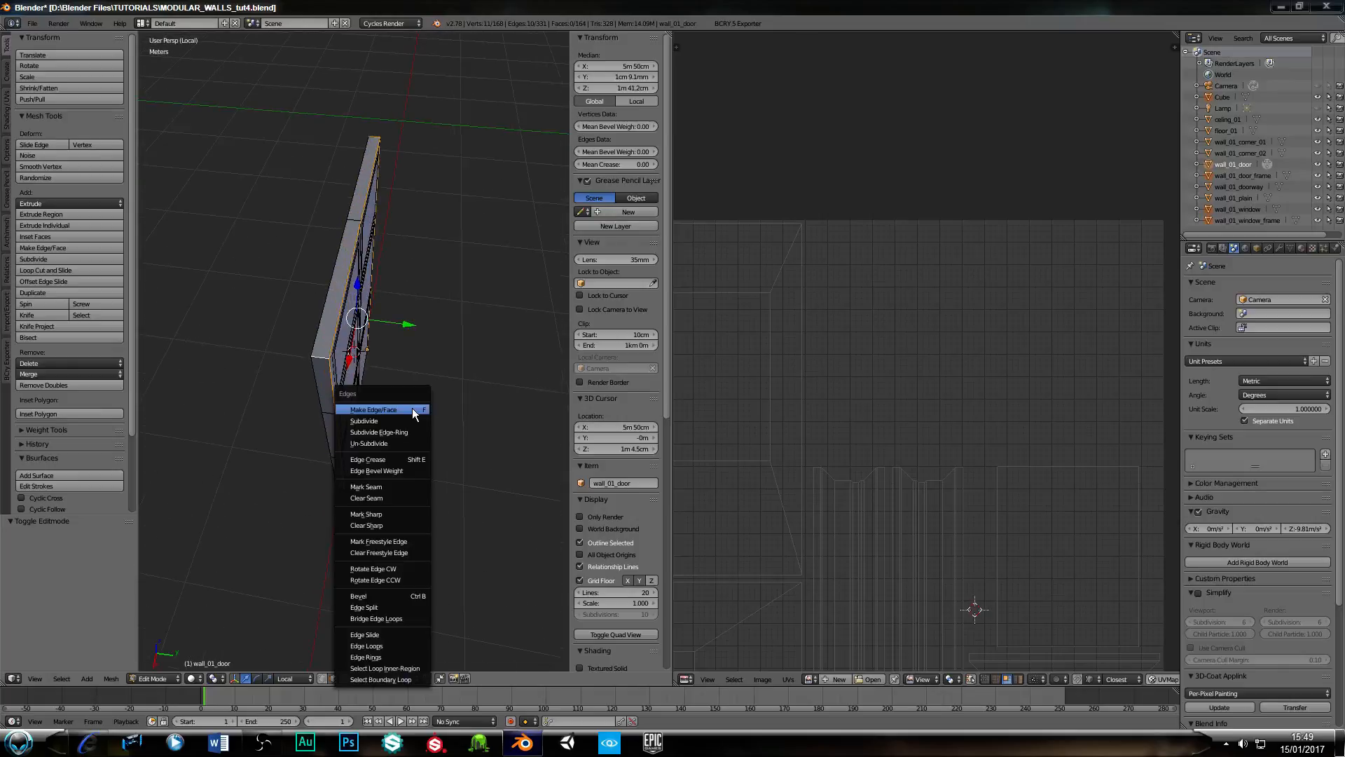
click(382, 486)
middle_drag(414, 412, 415, 410)
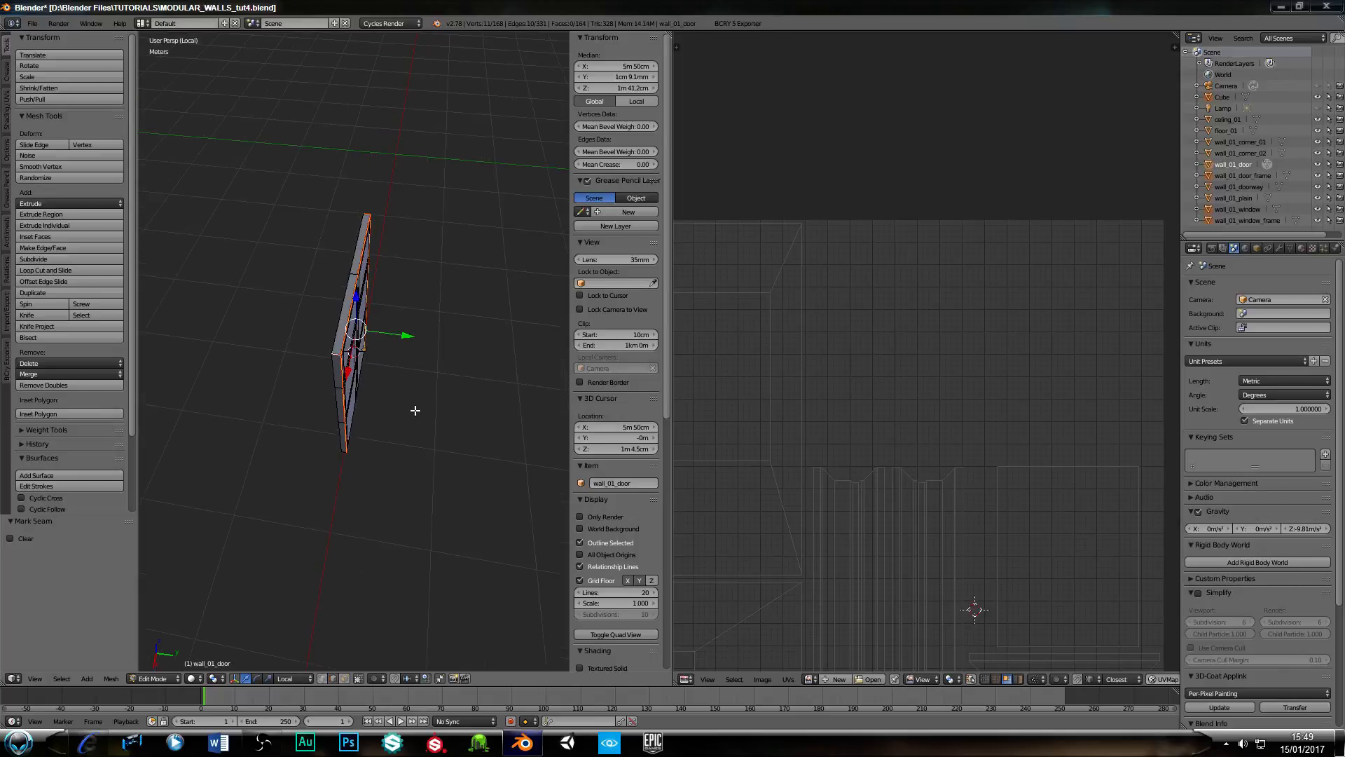
Select the whole door mesh and unwrap it along the marked seams.
key(a)
key(u)
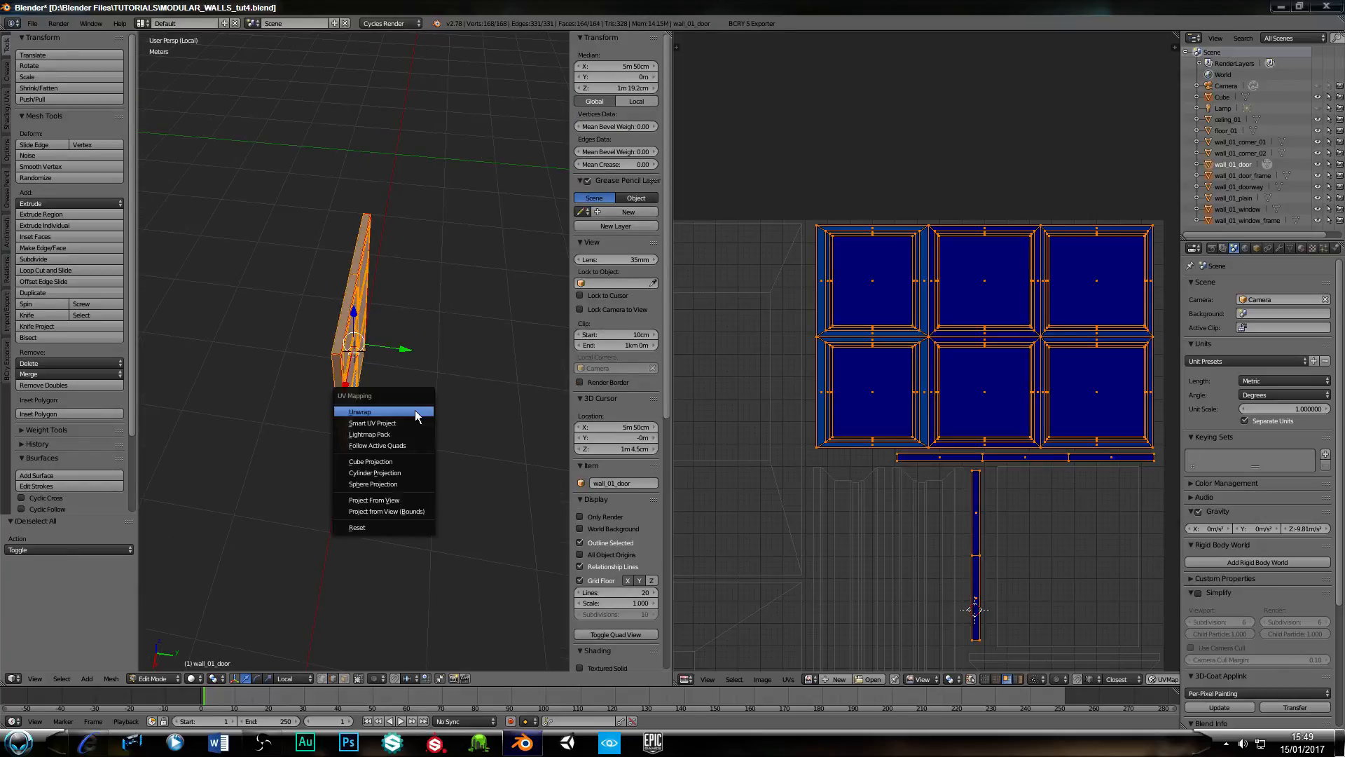
click(416, 411)
scroll(810, 385, down, 4)
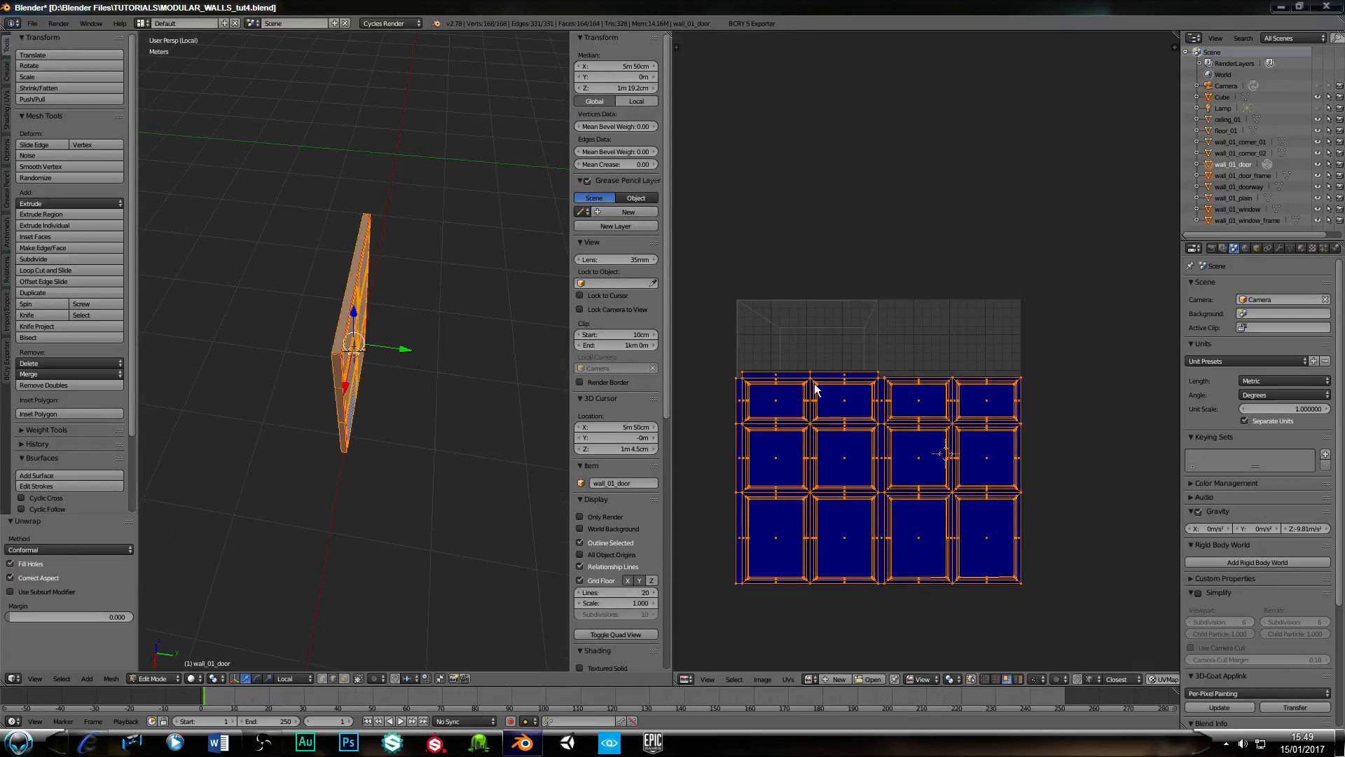
scroll(806, 316, up, 2)
middle_drag(801, 332, 840, 337)
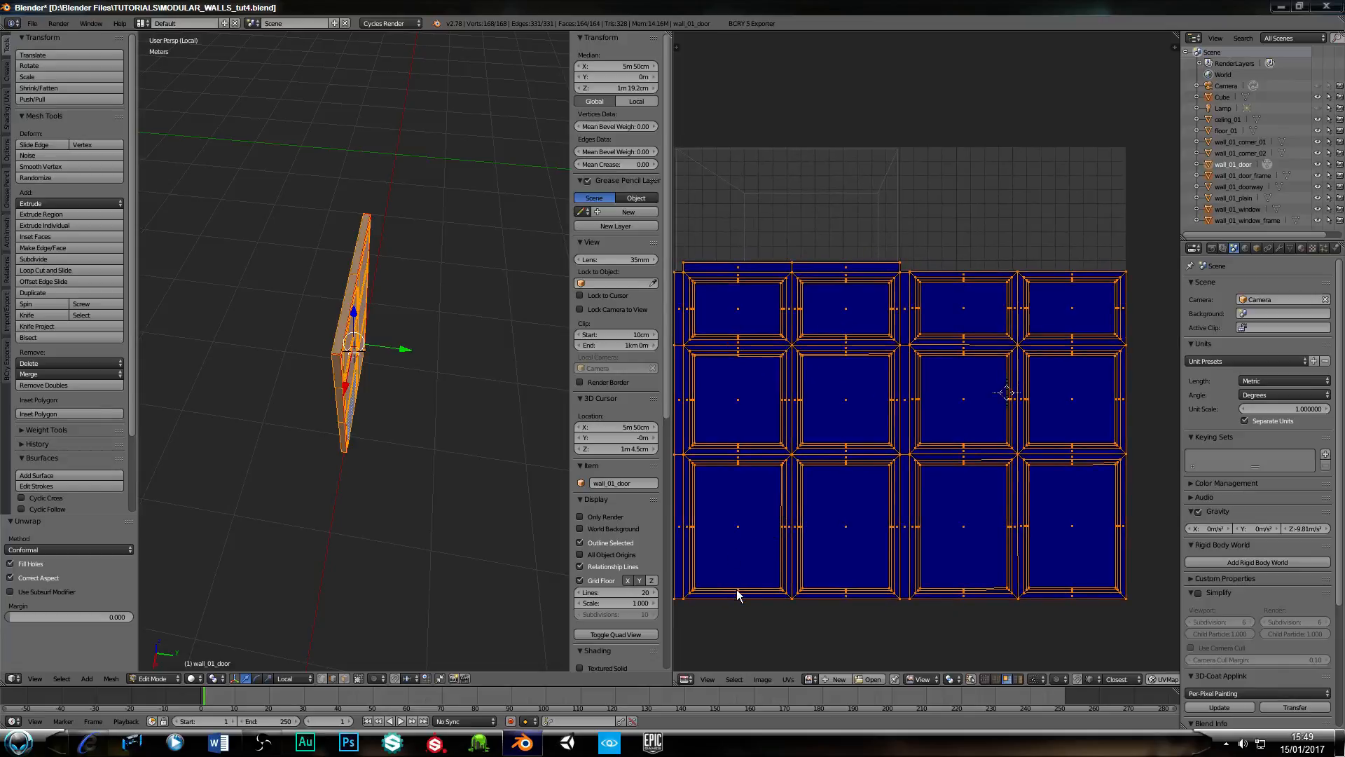
Scale the door's UV layout by about 0.43 and move it into the free area above the frame and bar islands.
key(s)
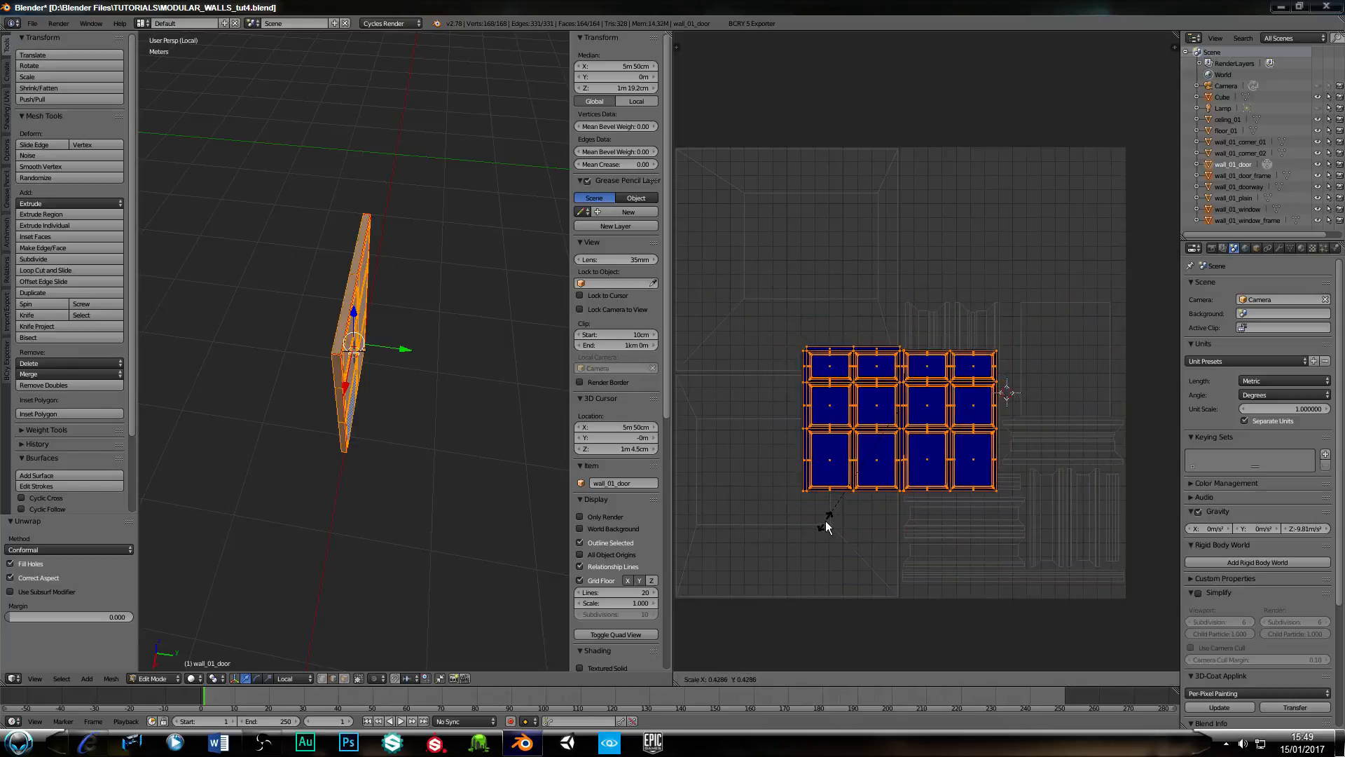
click(825, 520)
key(g)
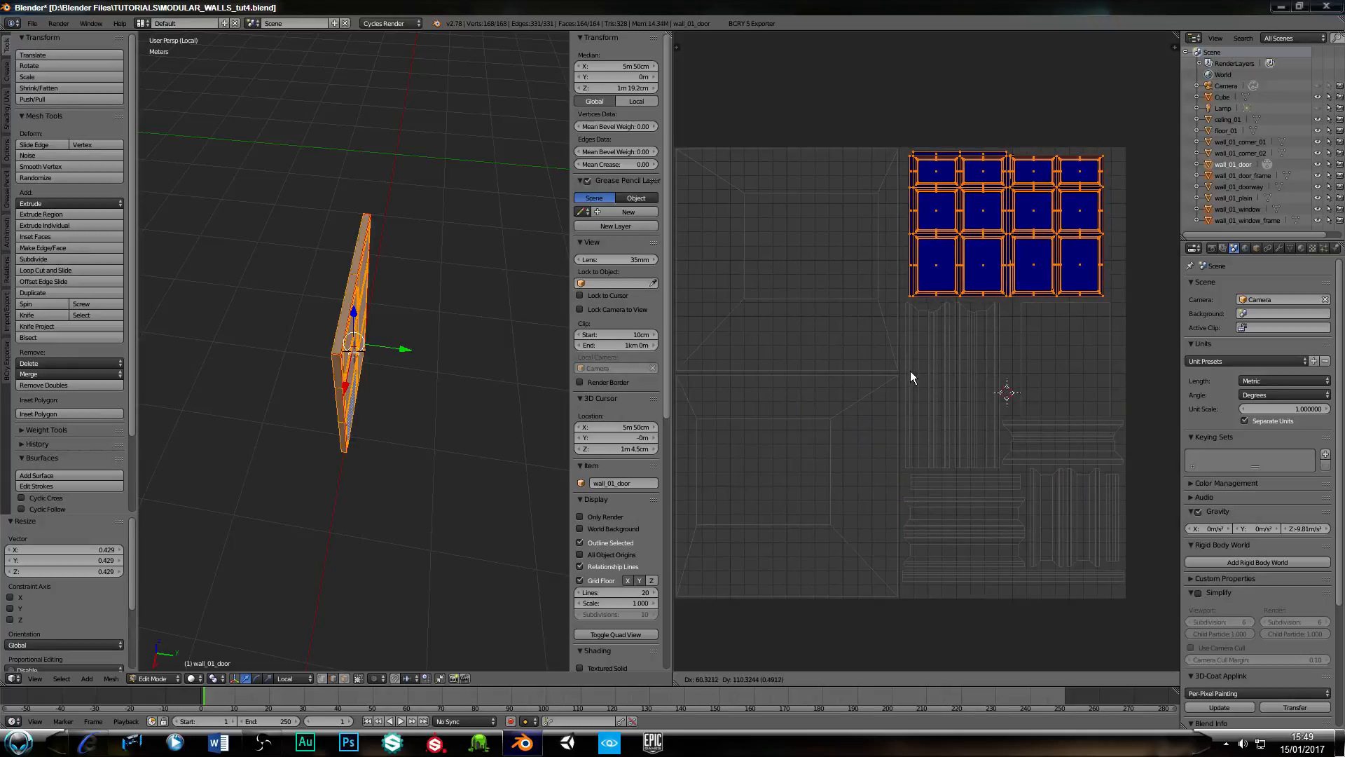
click(910, 371)
middle_drag(875, 401, 856, 420)
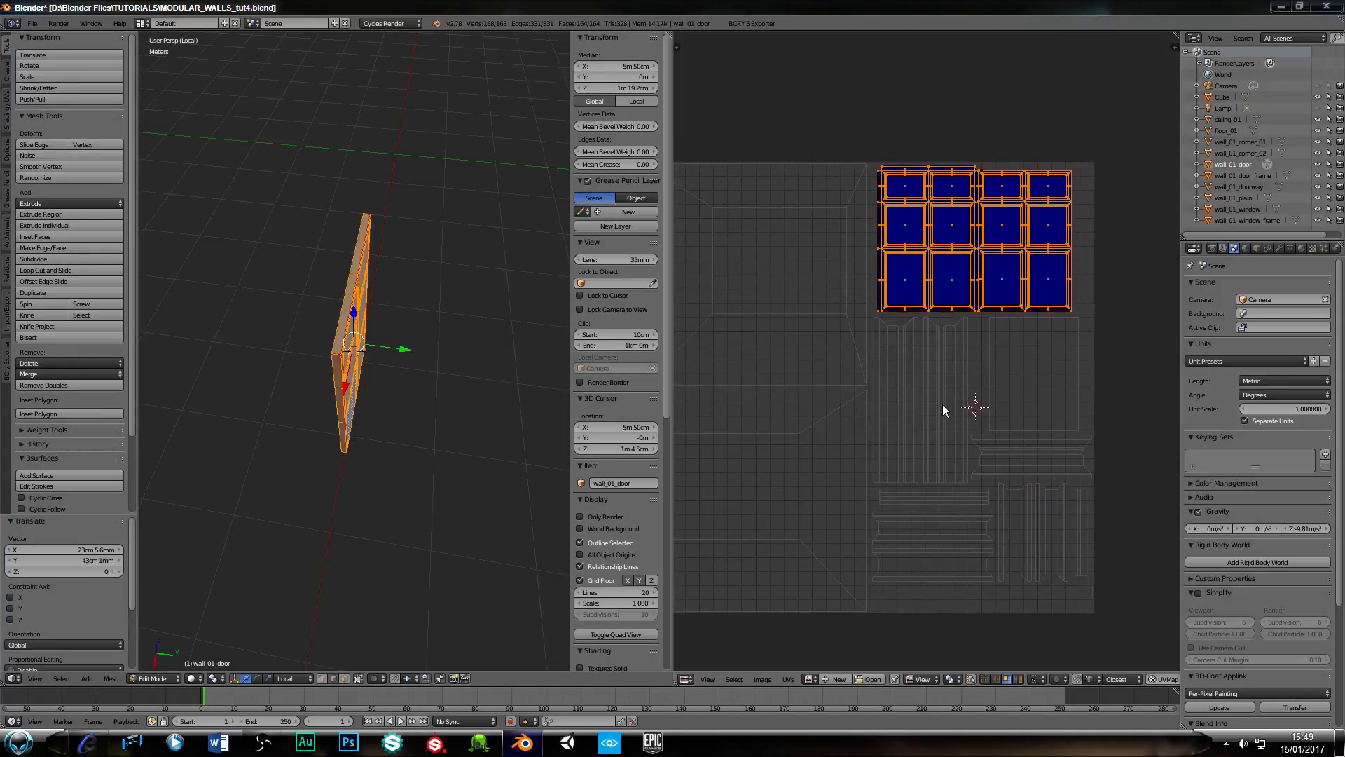
Enlarge the door's UV layout by about 1.04 to fit the free area beside the wall islands.
scroll(921, 374, up, 5)
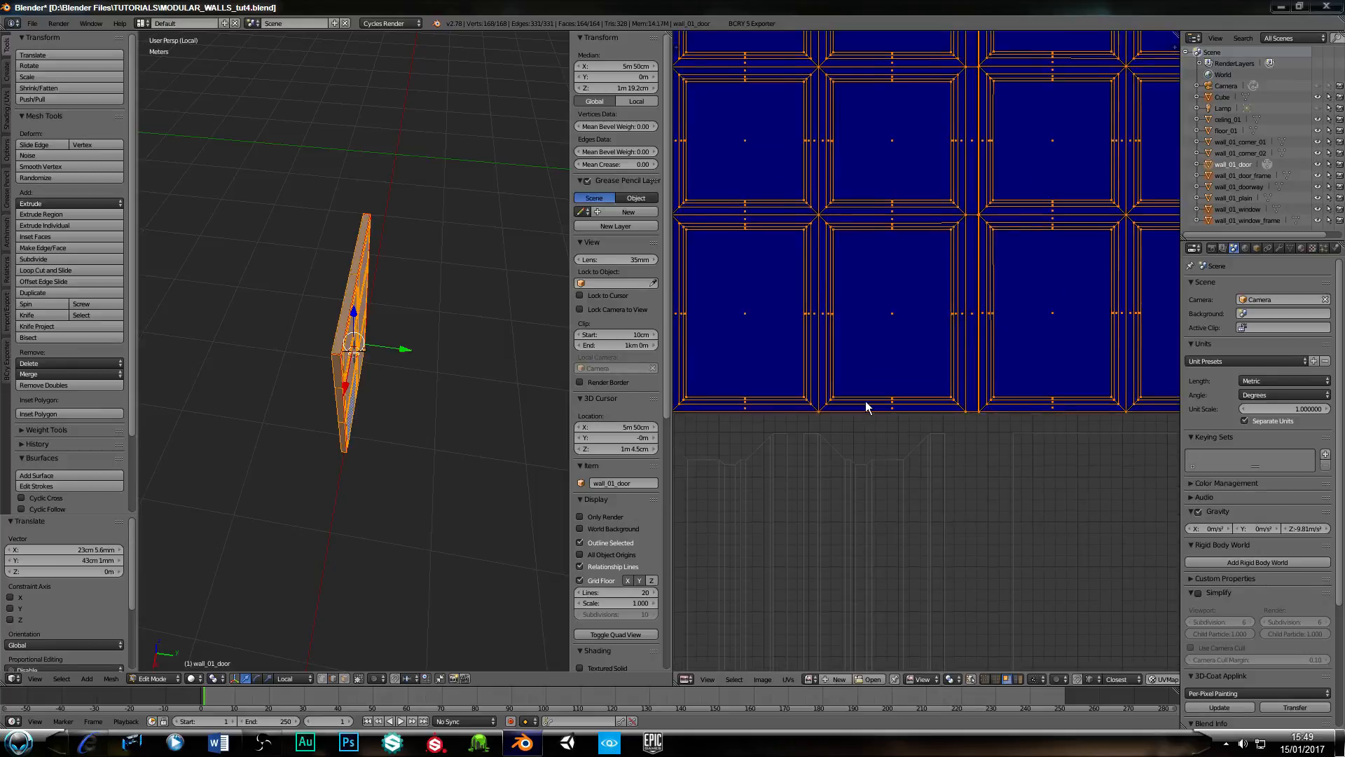
scroll(882, 459, down, 3)
key(s)
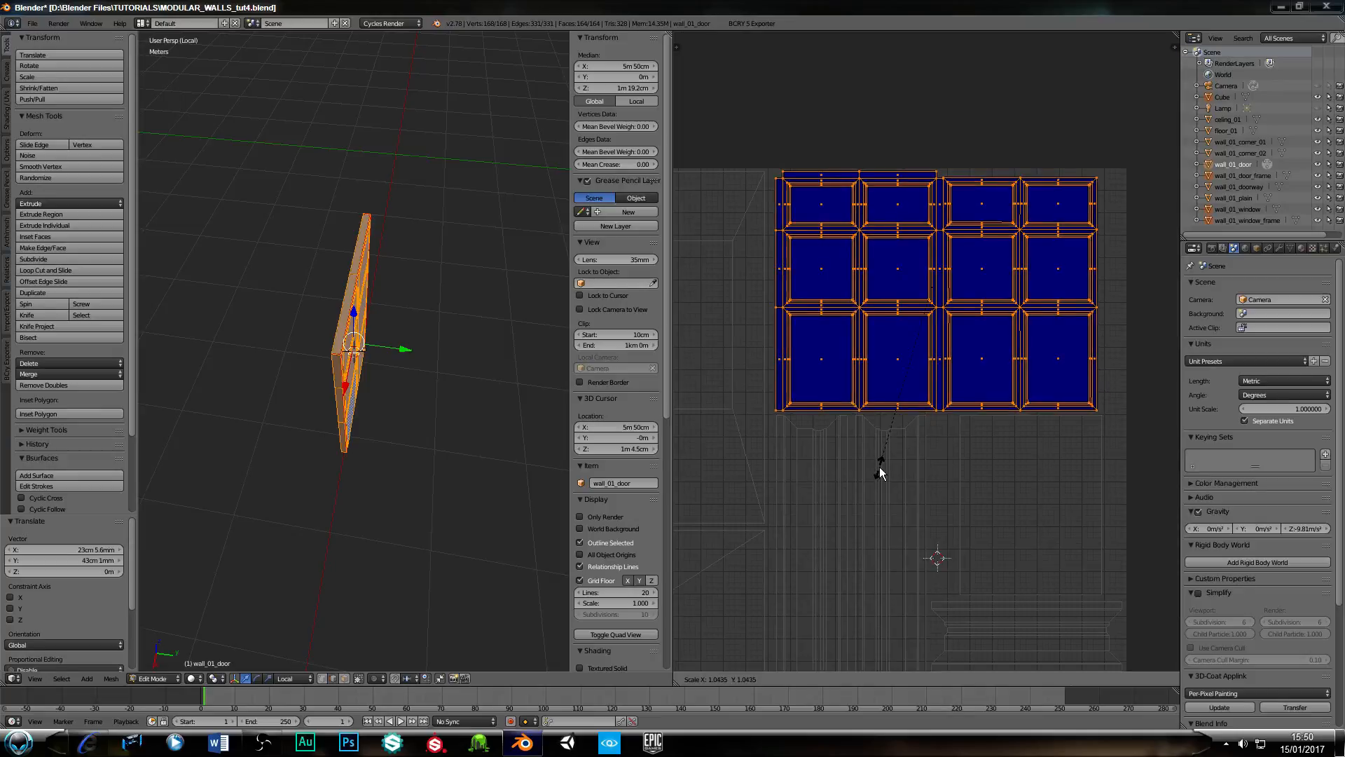
click(880, 466)
Examine the shared UV layout for gaps and overlap between the door islands and those of the other pieces.
scroll(884, 473, down, 2)
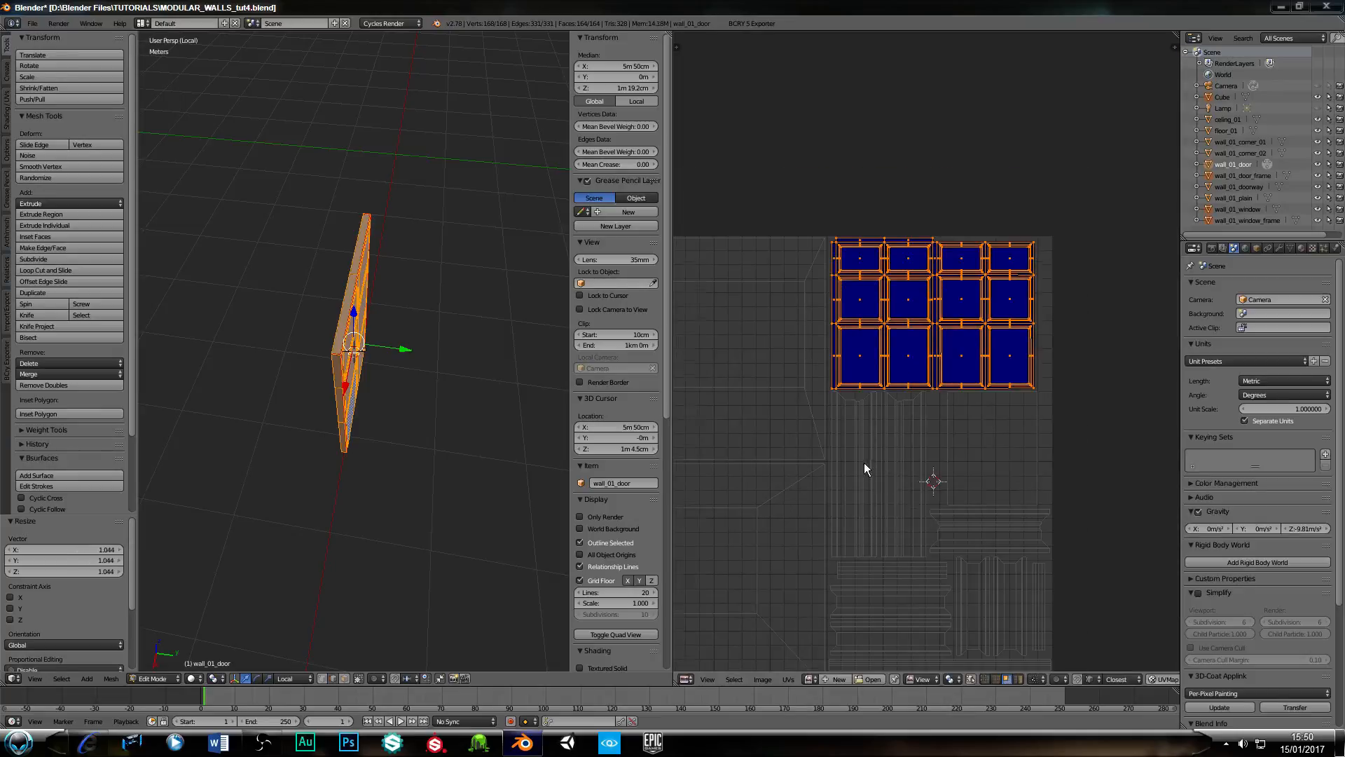
middle_drag(864, 462, 844, 363)
middle_drag(845, 421, 866, 407)
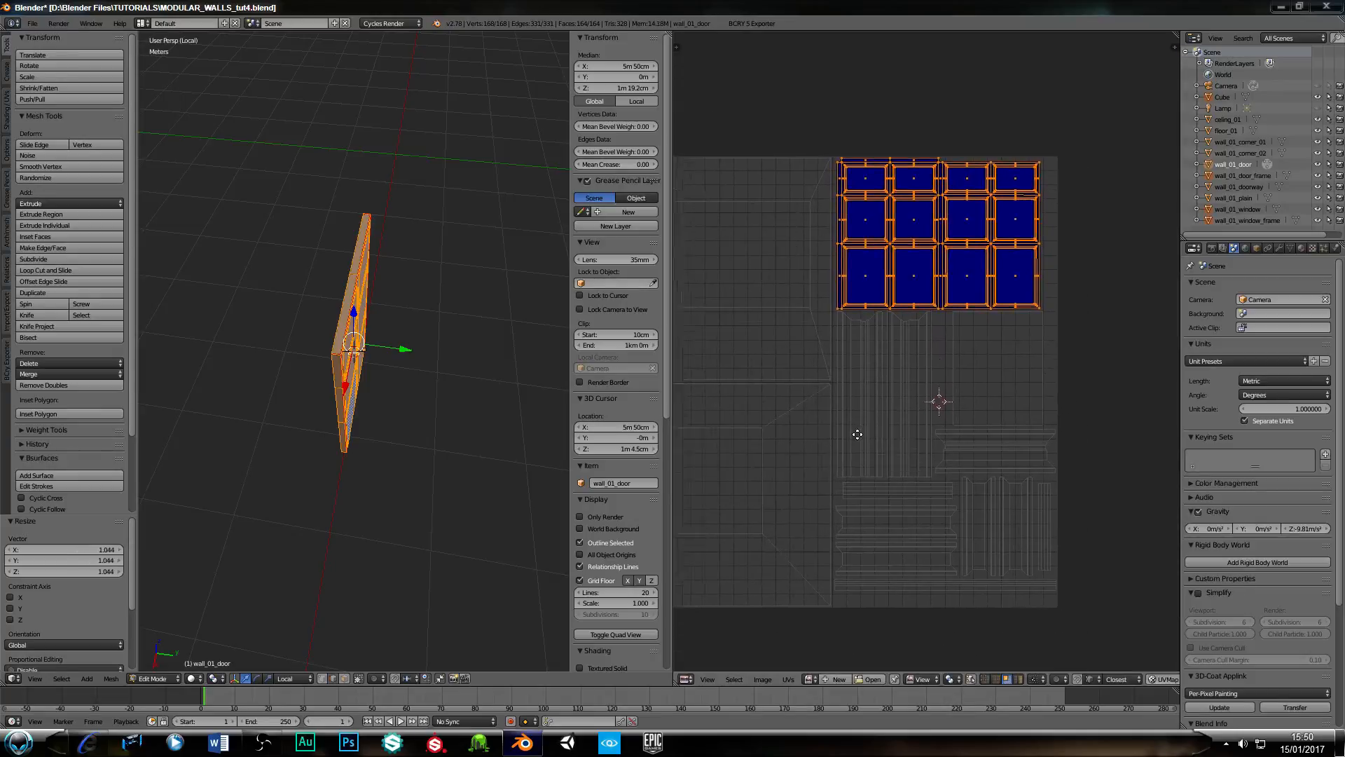
middle_drag(838, 362, 861, 454)
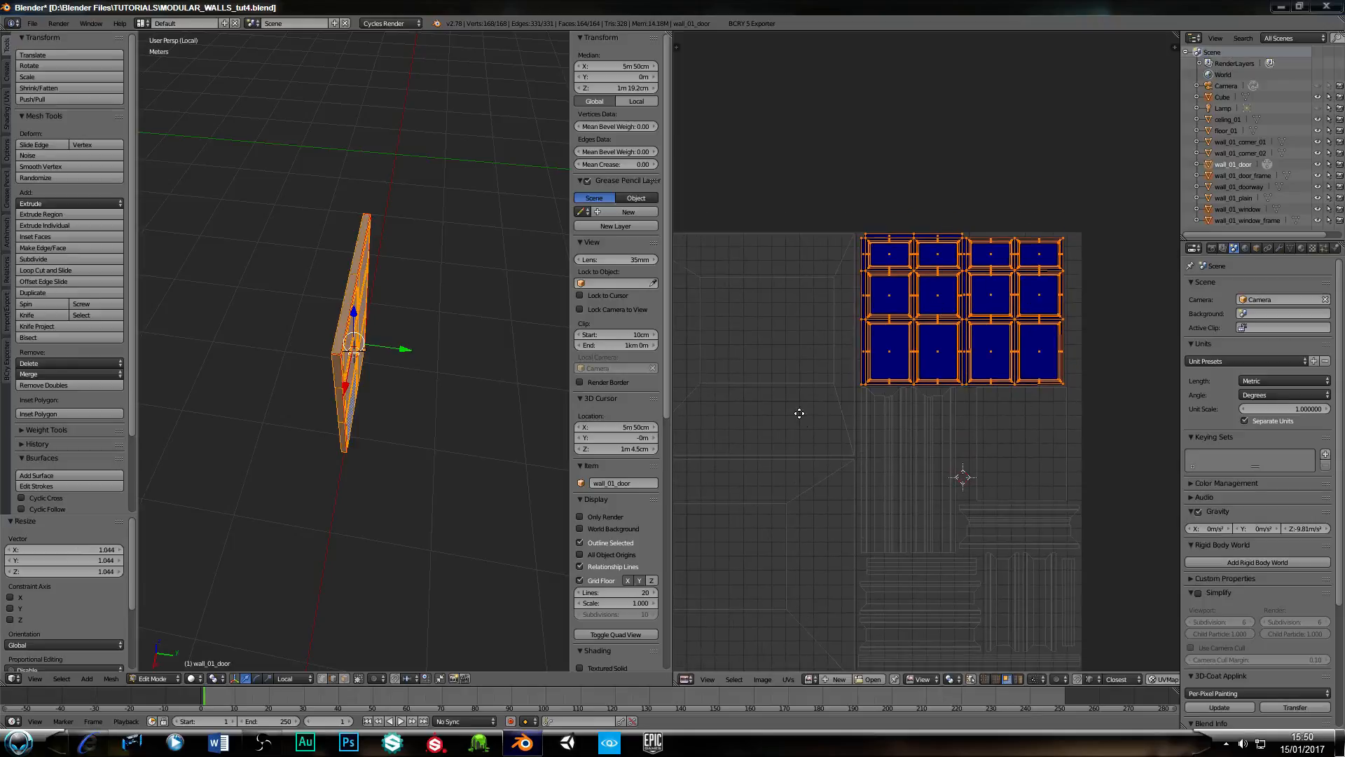
scroll(798, 414, down, 1)
middle_drag(798, 414, 904, 423)
scroll(854, 453, down, 1)
middle_drag(1002, 436, 926, 393)
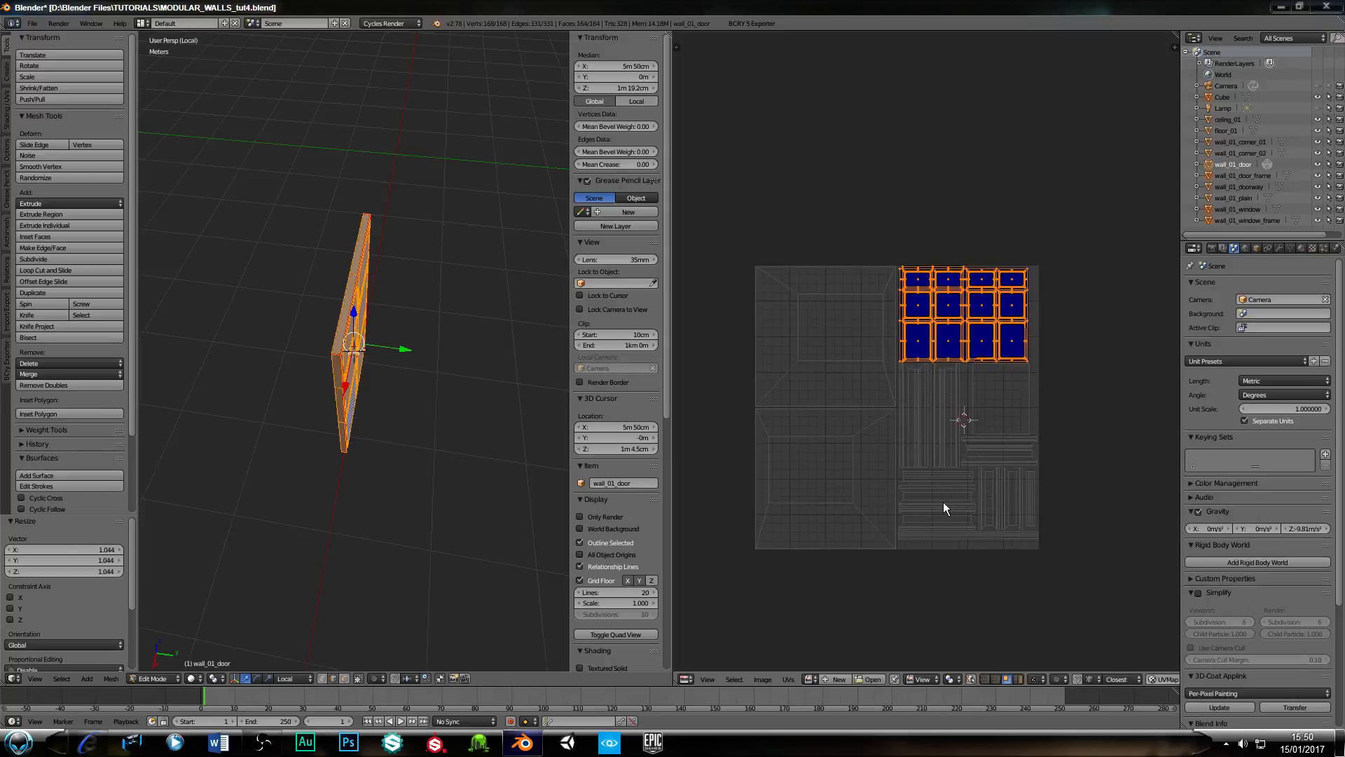
scroll(929, 489, up, 2)
middle_drag(905, 515, 834, 194)
scroll(862, 406, down, 2)
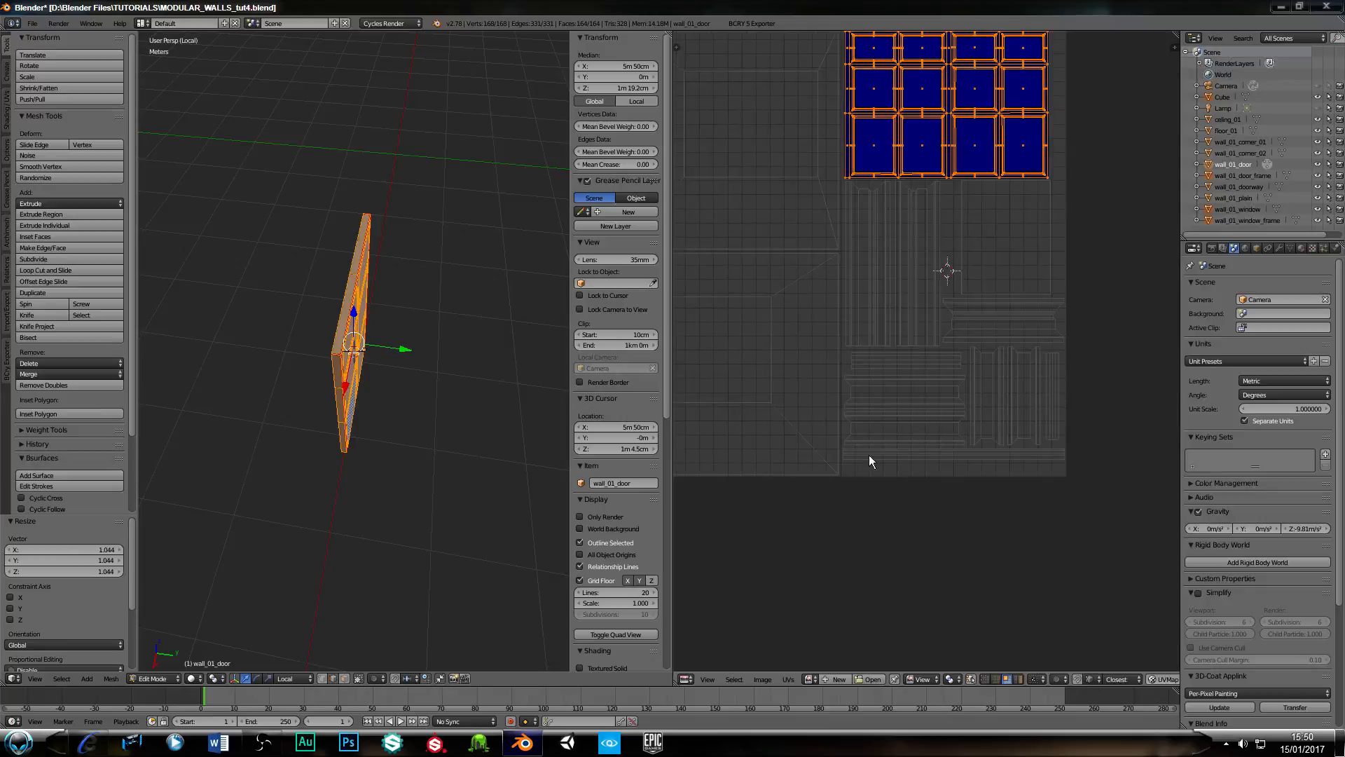
Show the full scene in Object Mode and select the doorway wall, window frame, window bars, door frame and door together.
middle_drag(344, 447, 404, 484)
key(Tab)
key(KP_Divide)
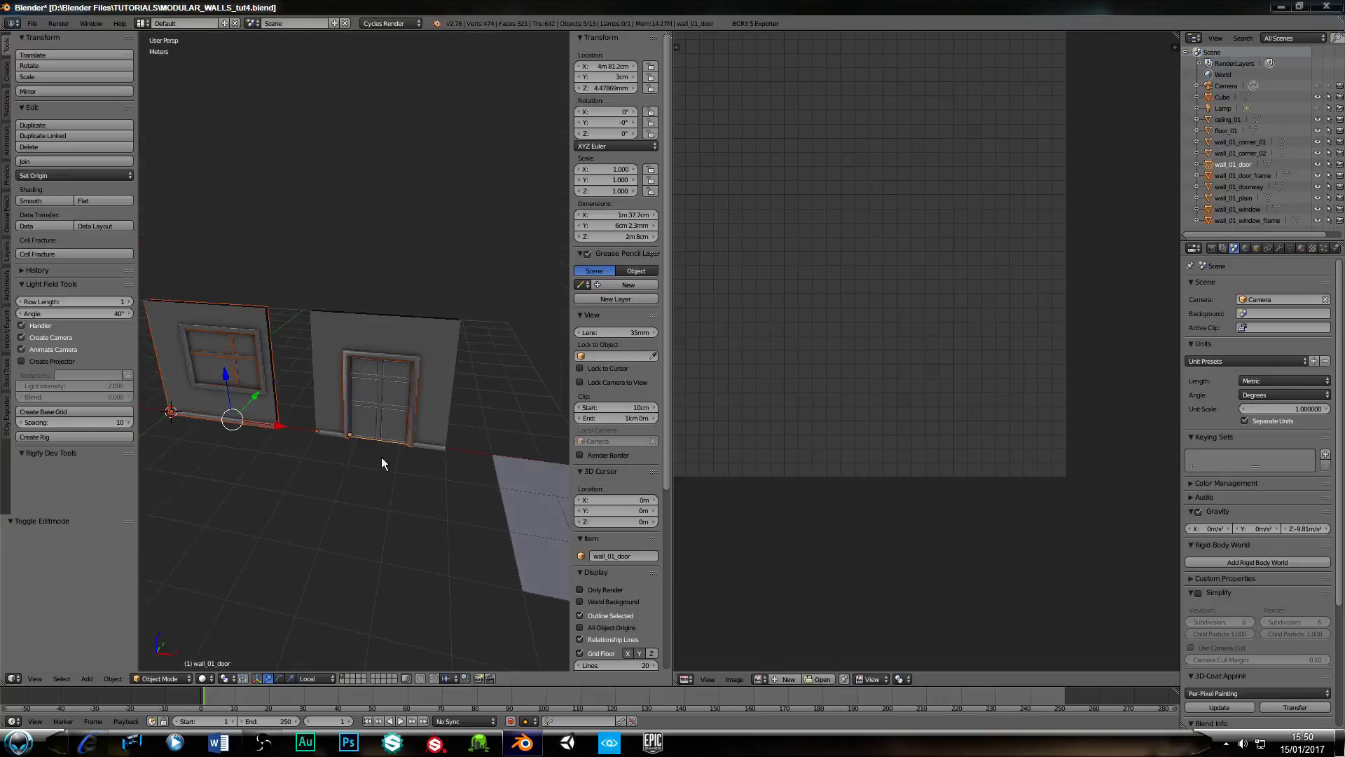
middle_drag(322, 465, 287, 444)
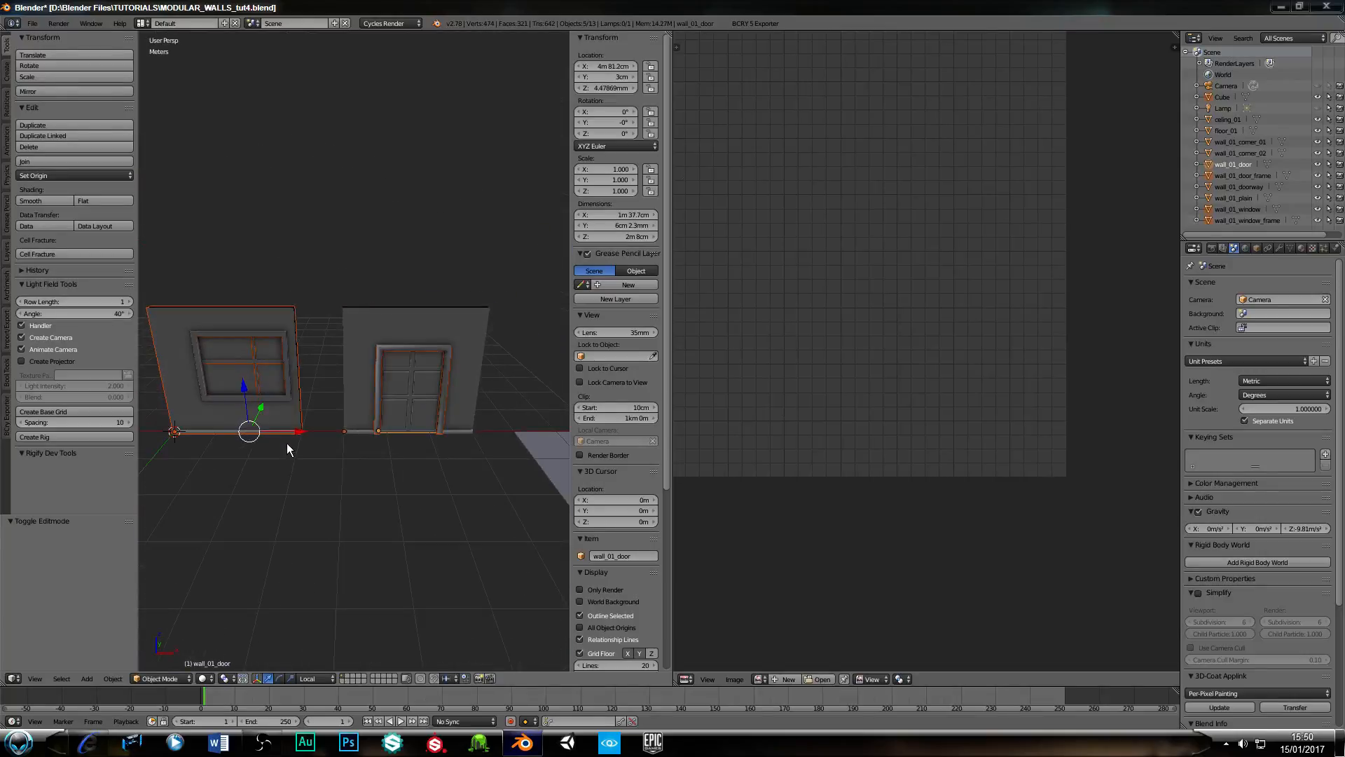
right_click(356, 379)
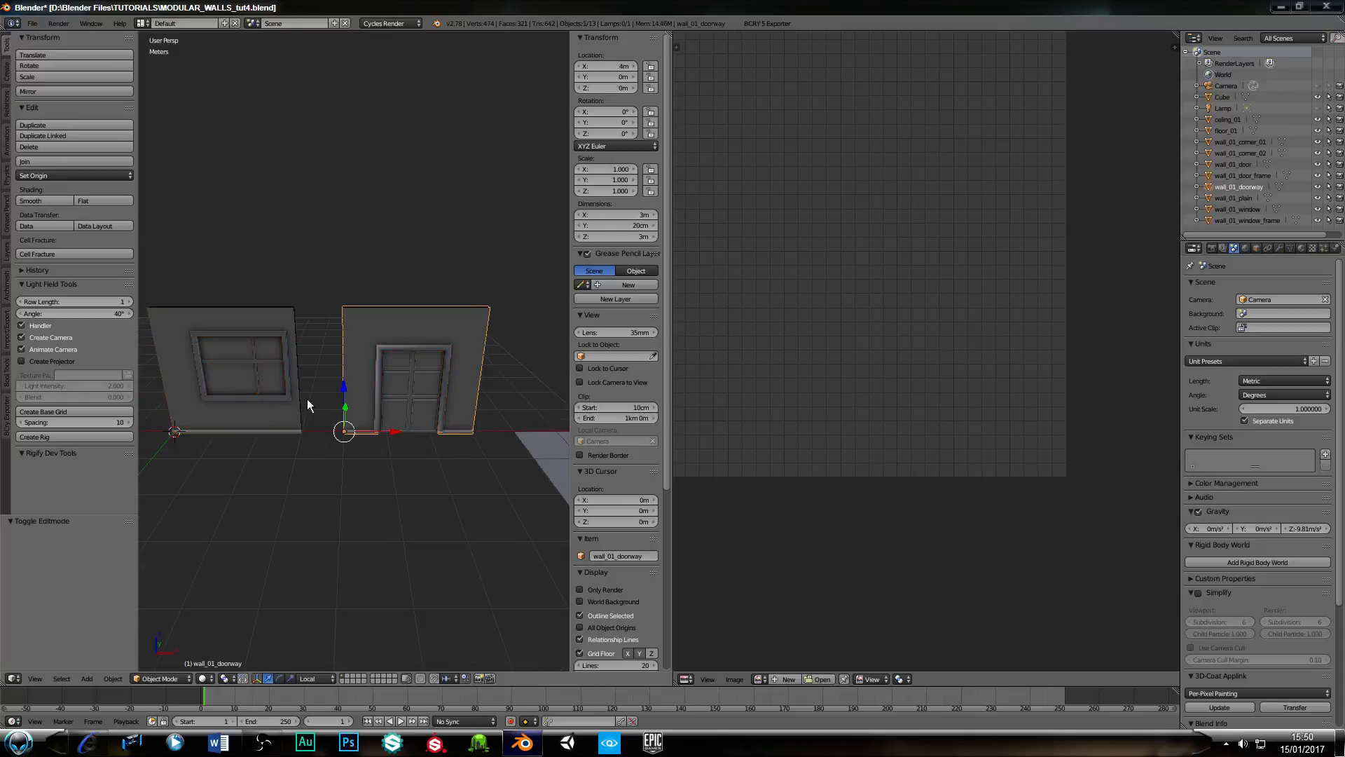
shift+right_click(275, 397)
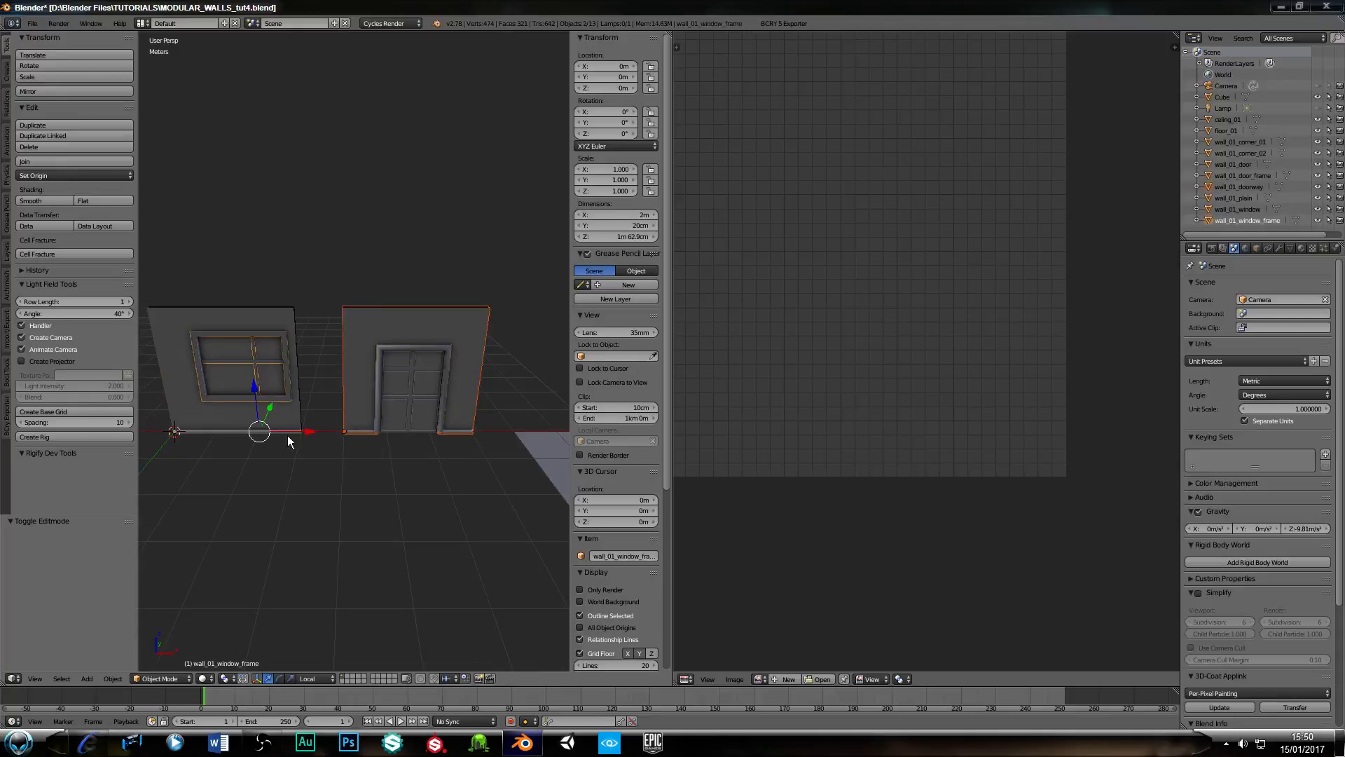
shift+right_click(239, 381)
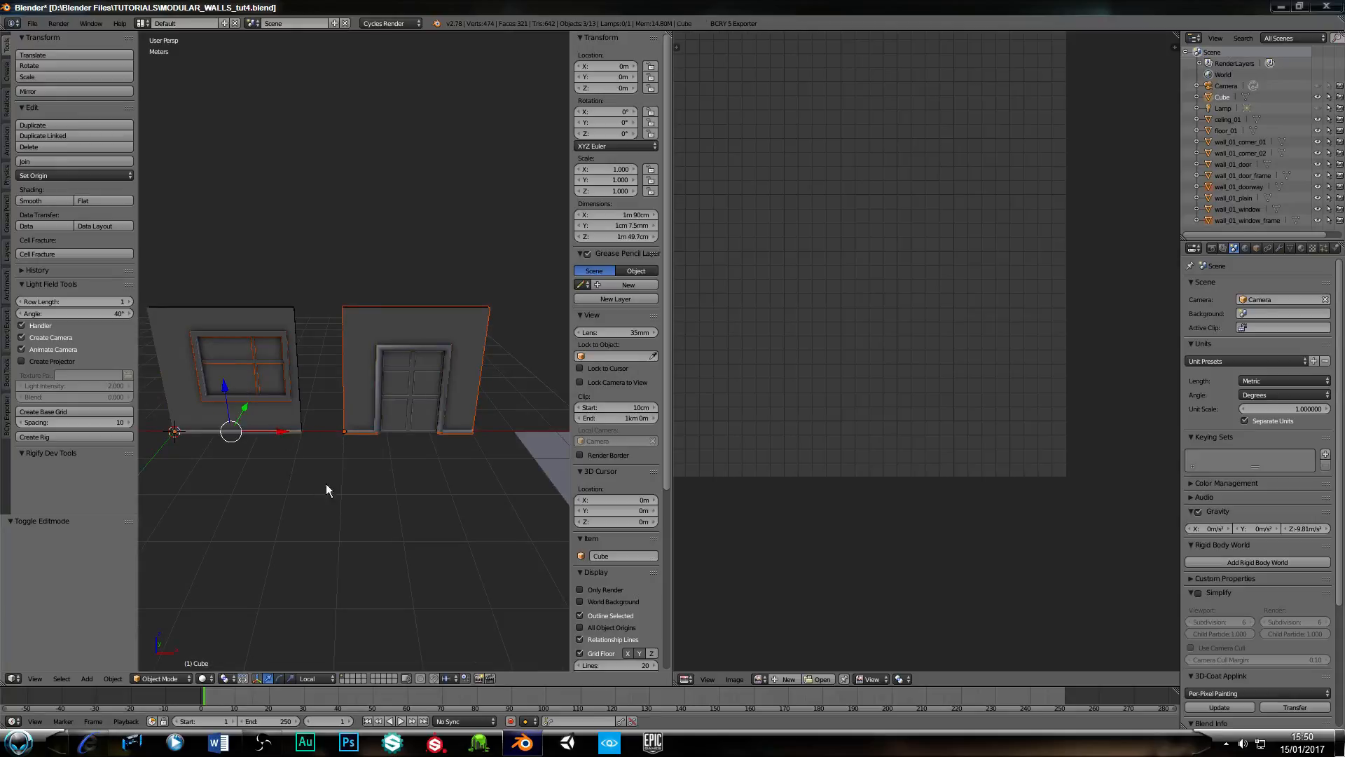
shift+right_click(380, 396)
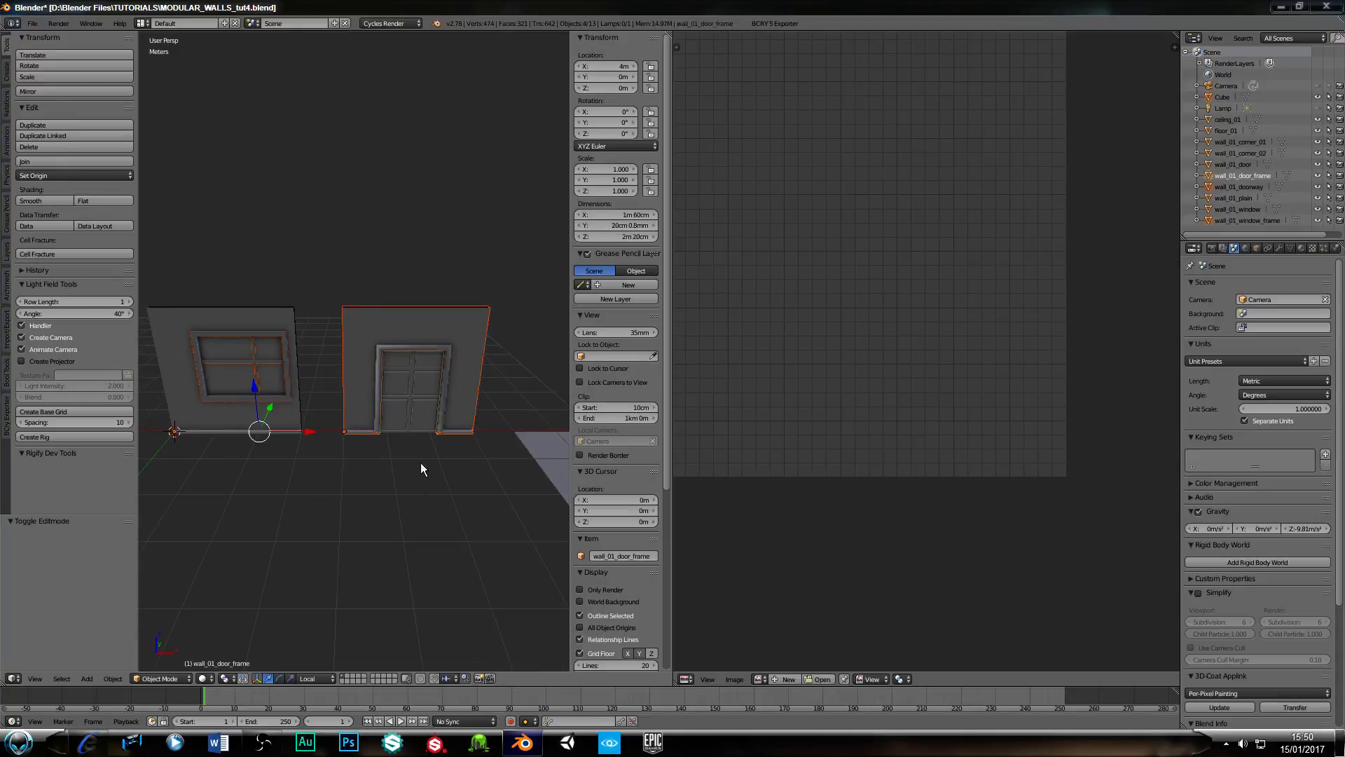
shift+right_click(377, 404)
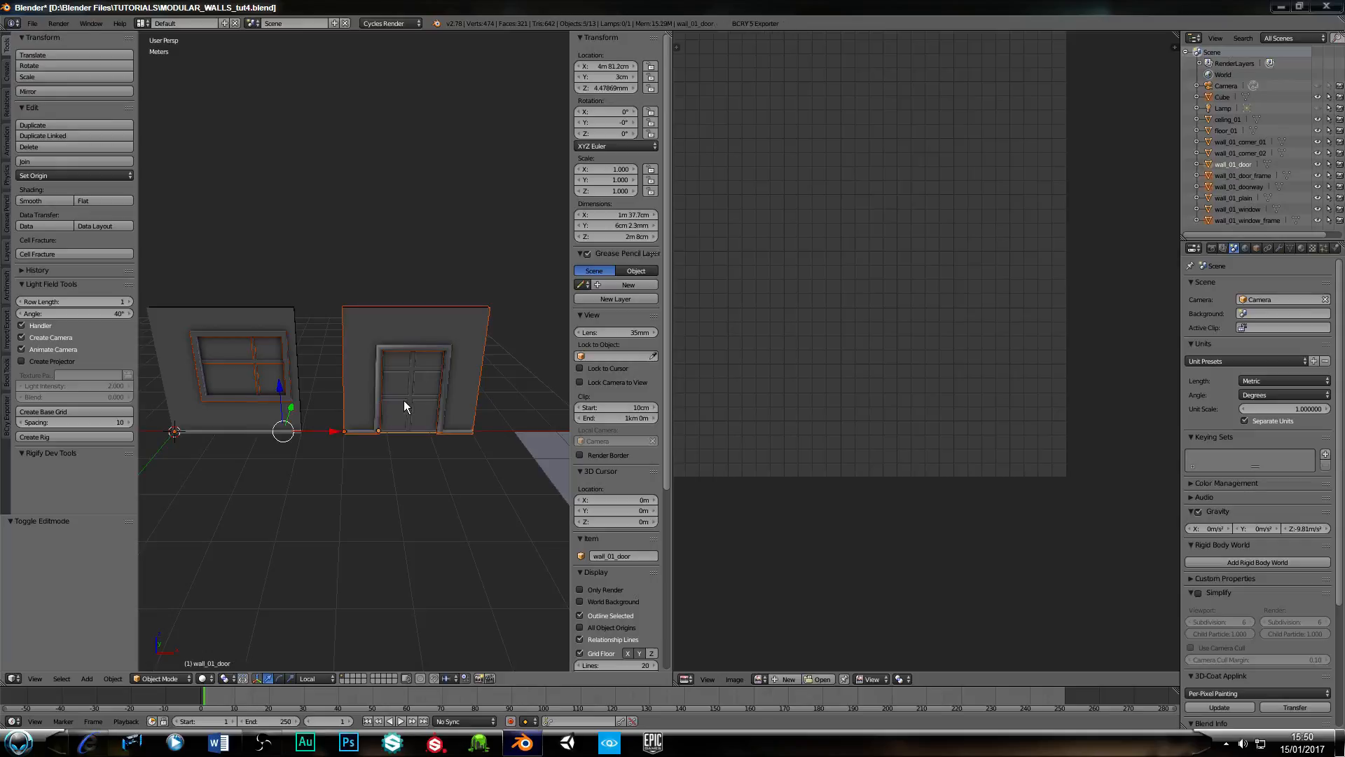
middle_drag(433, 486, 403, 461)
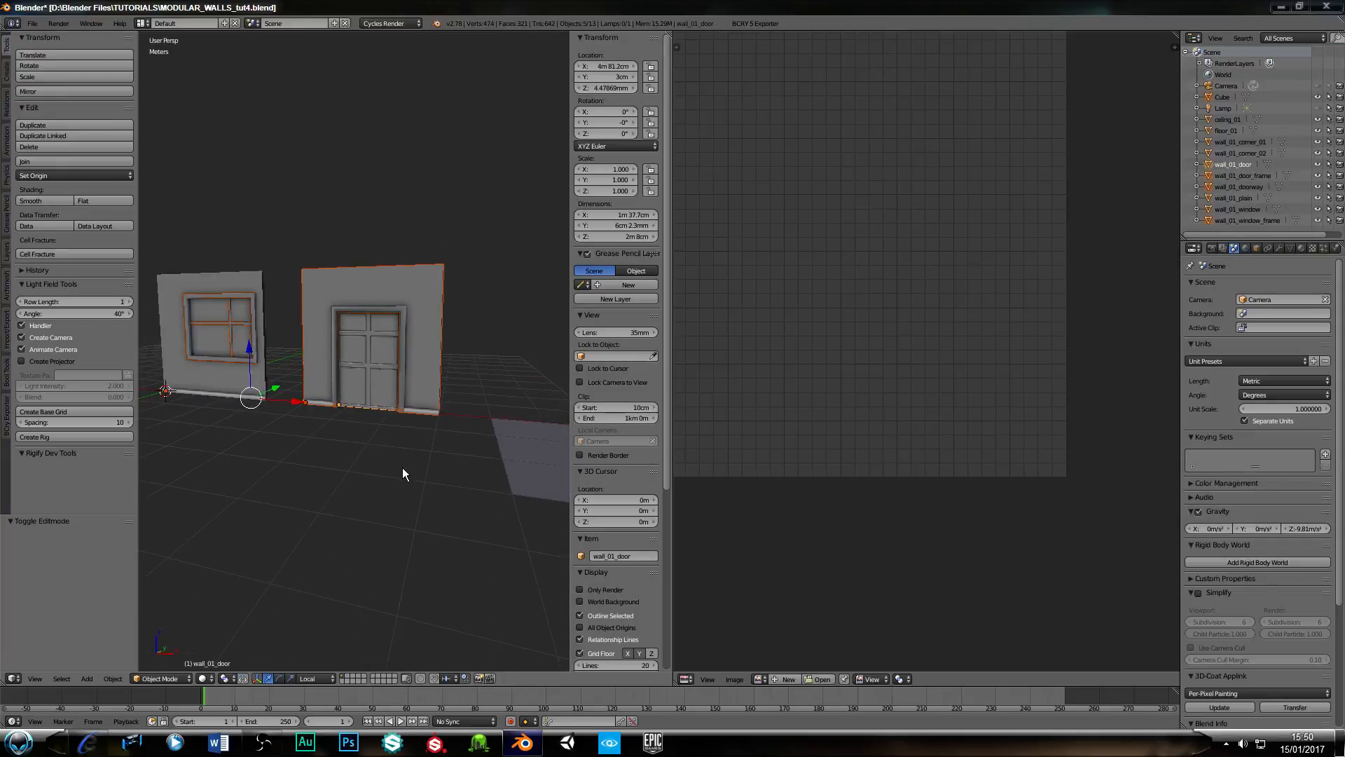
Edit the door mesh with the doorway wall and frames still selected, and check its UV layout against the doorway wall's islands.
key(Tab)
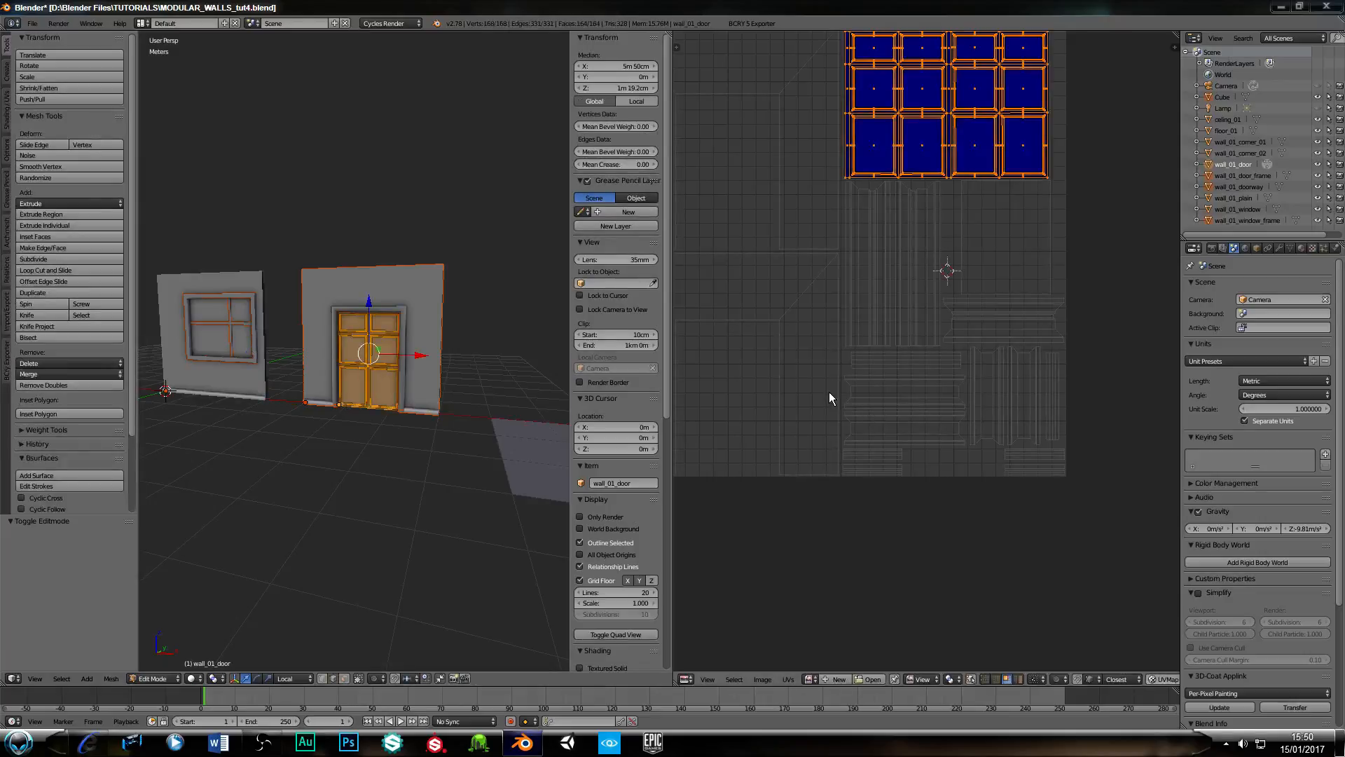
middle_drag(809, 360, 890, 428)
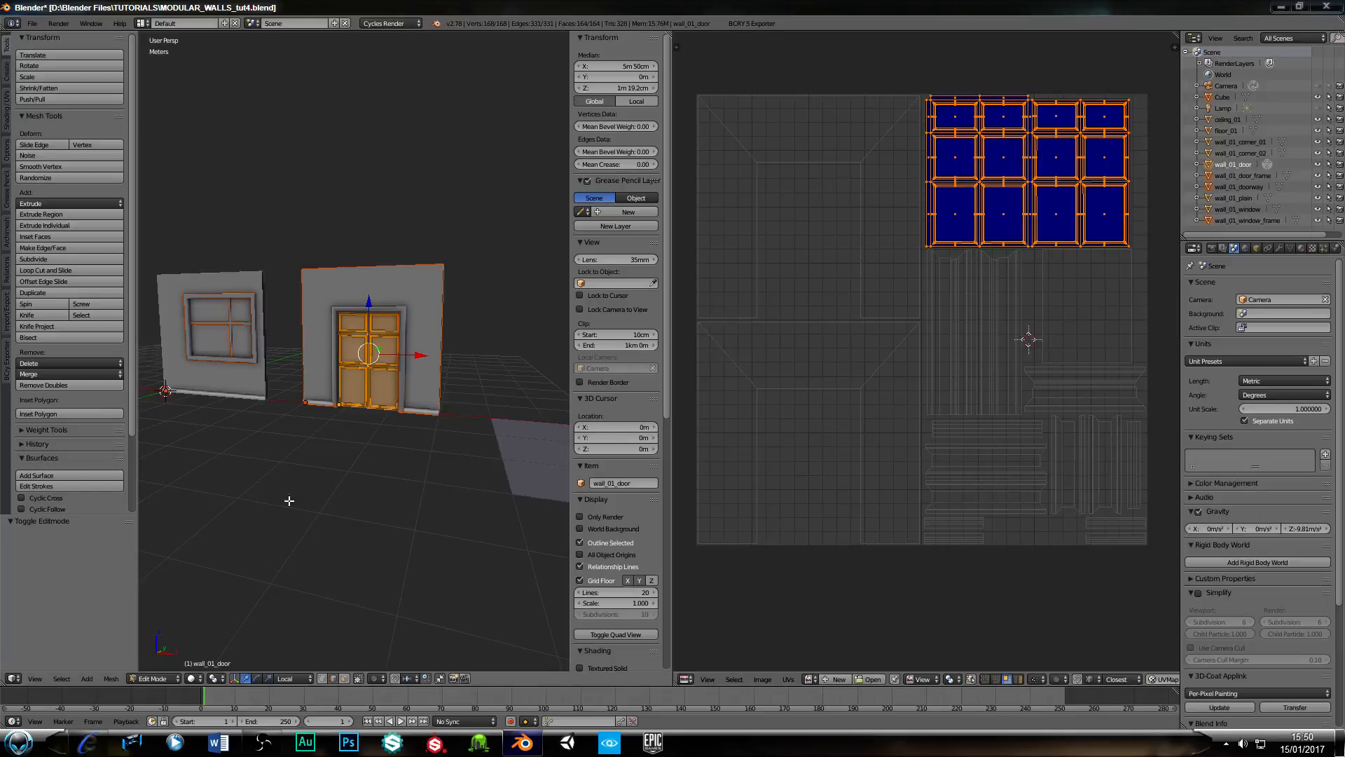
middle_drag(290, 500, 378, 516)
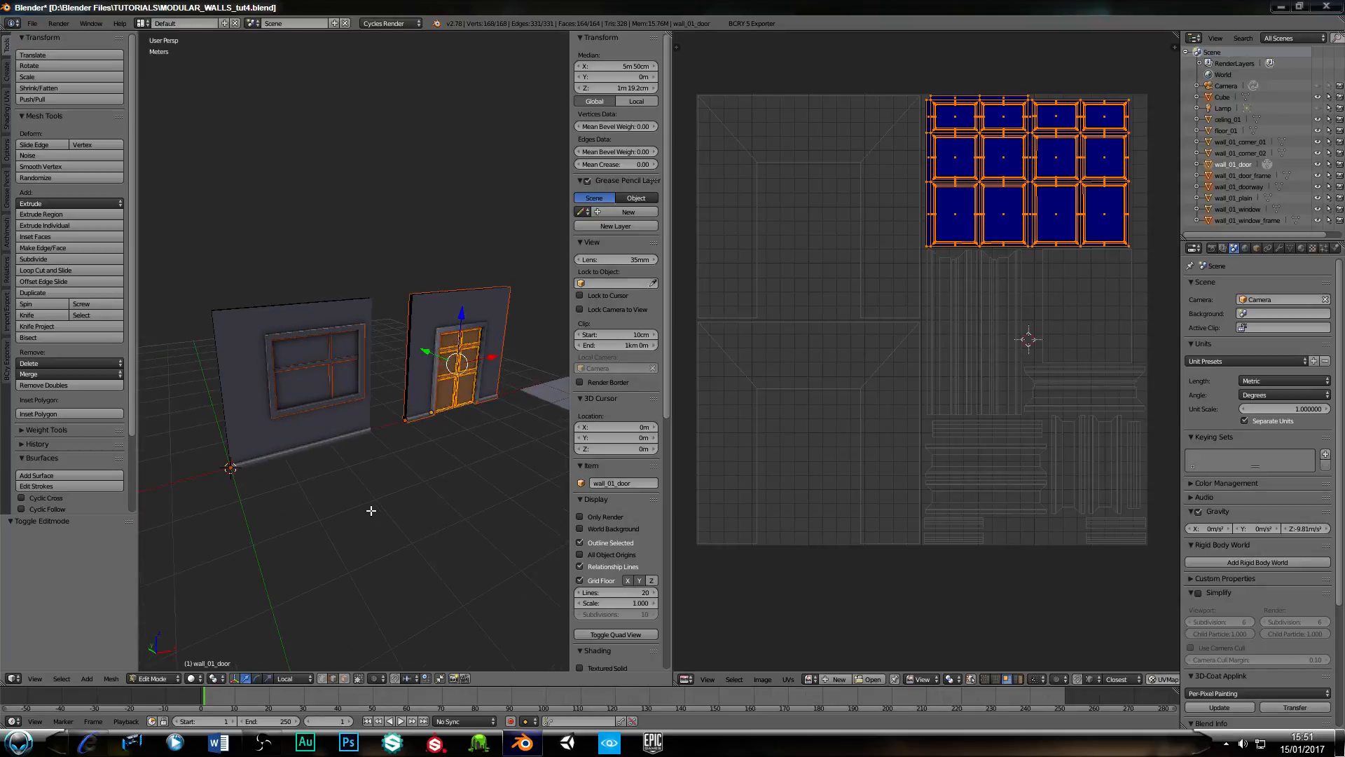
Switch mesh editing from the door to the window frame and widen the UV editor around its islands.
key(Tab)
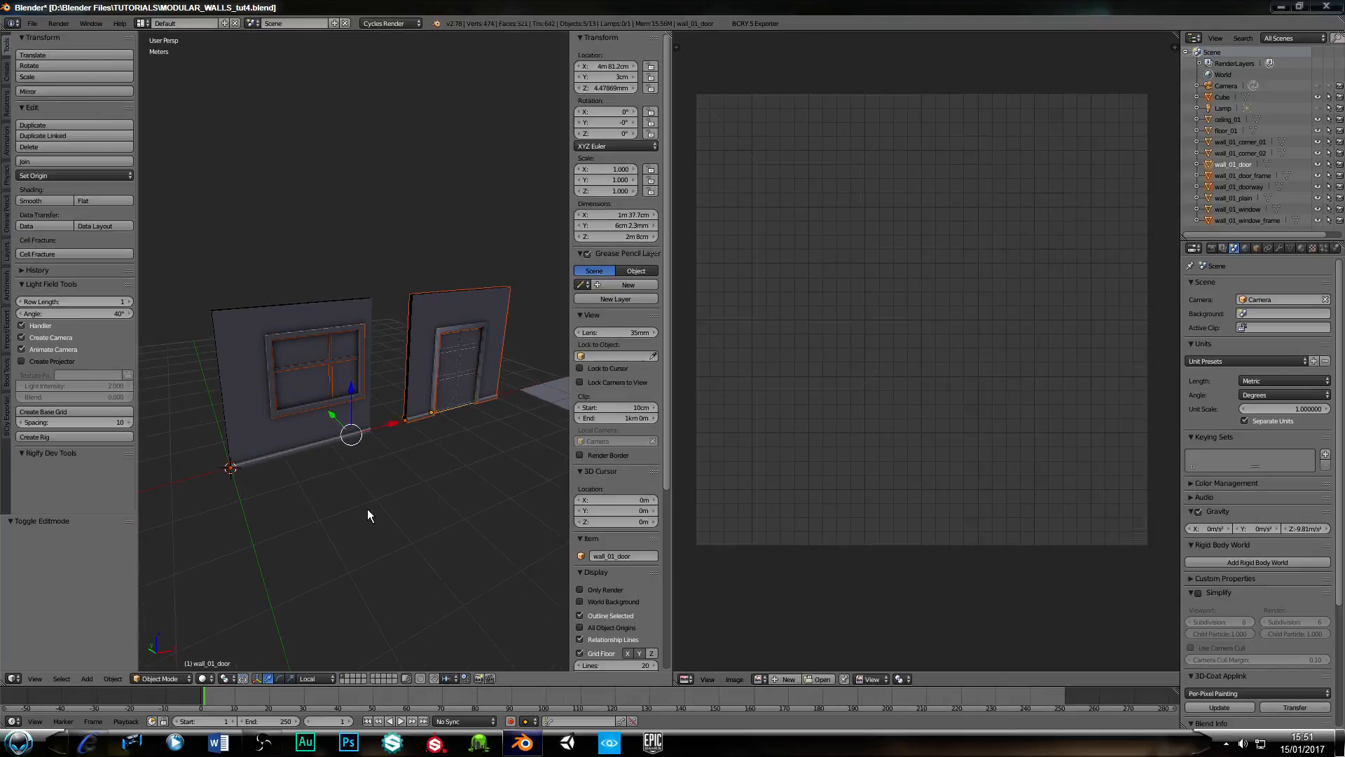
right_click(303, 407)
key(Tab)
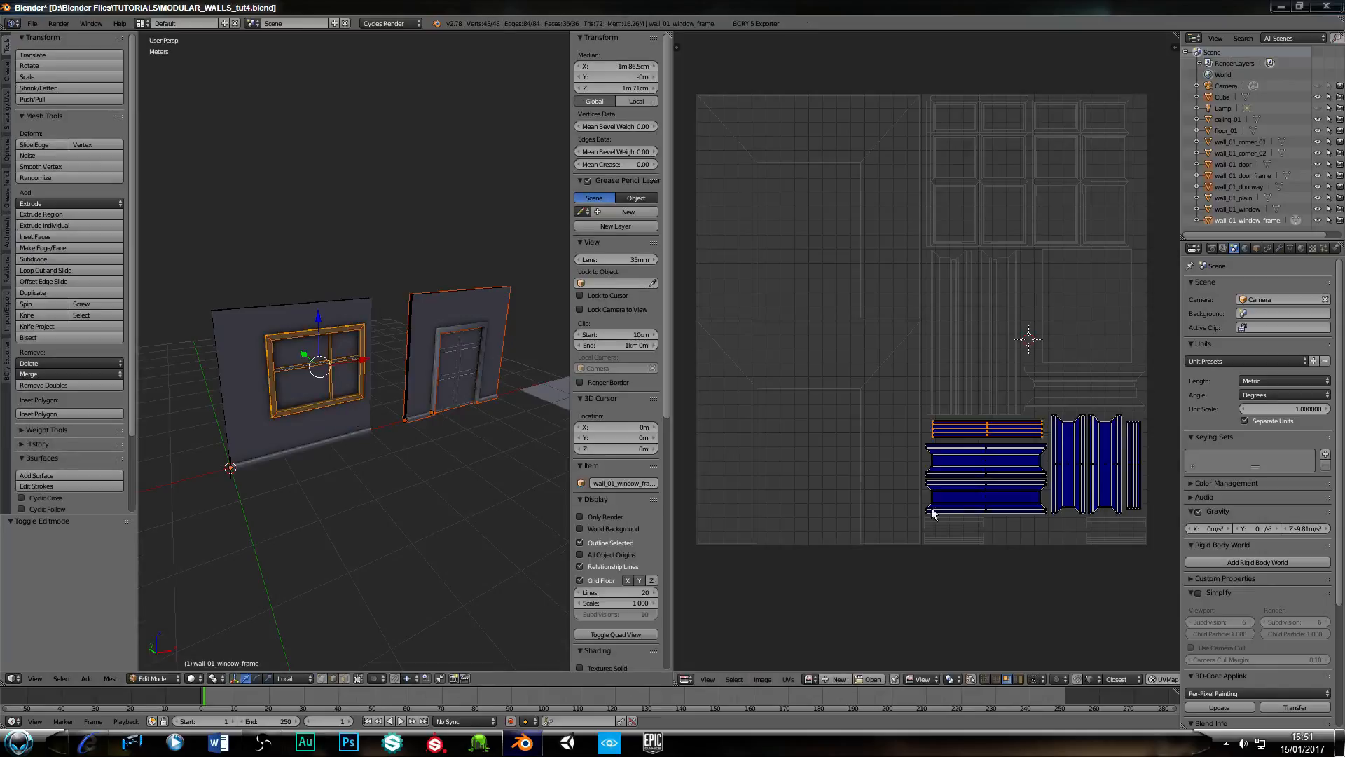
scroll(823, 371, up, 3)
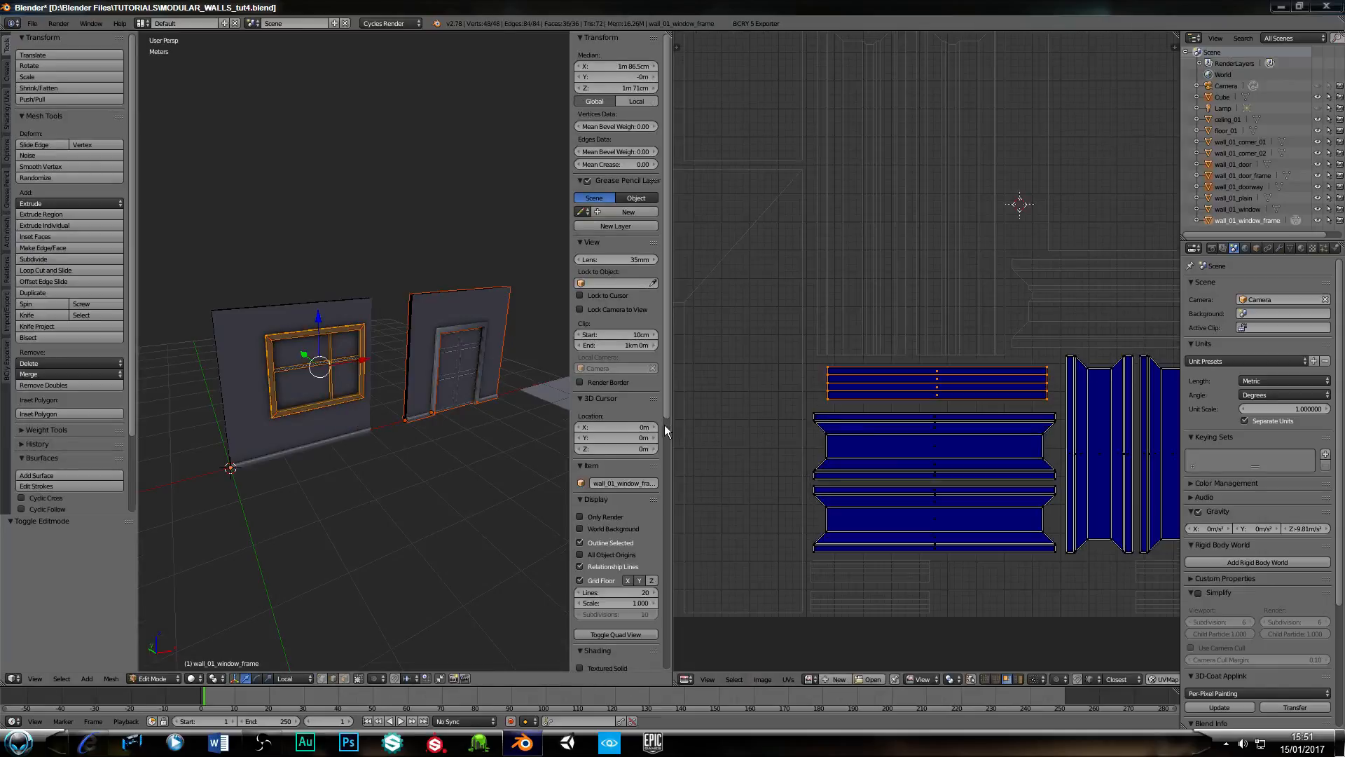
drag(673, 424, 363, 425)
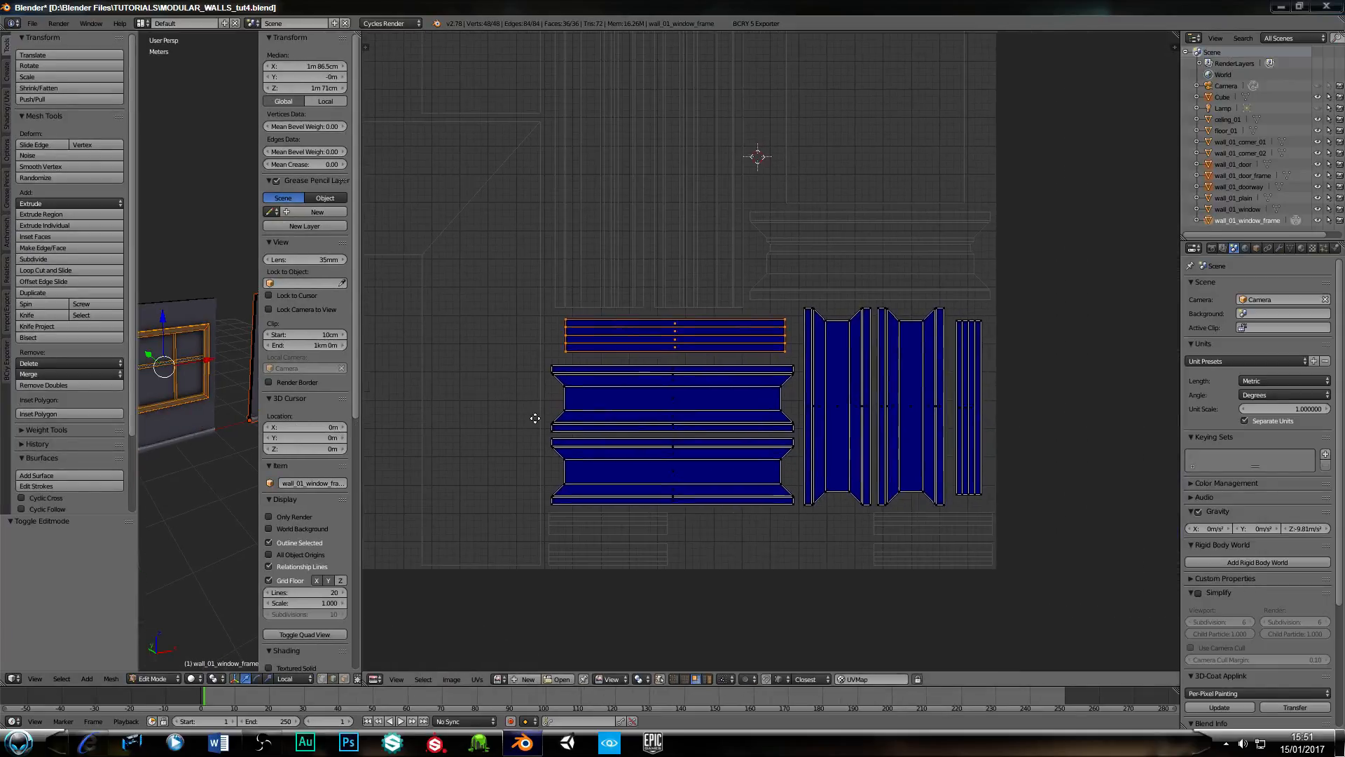
scroll(554, 427, up, 2)
middle_drag(643, 440, 632, 403)
scroll(633, 403, up, 1)
scroll(633, 404, down, 1)
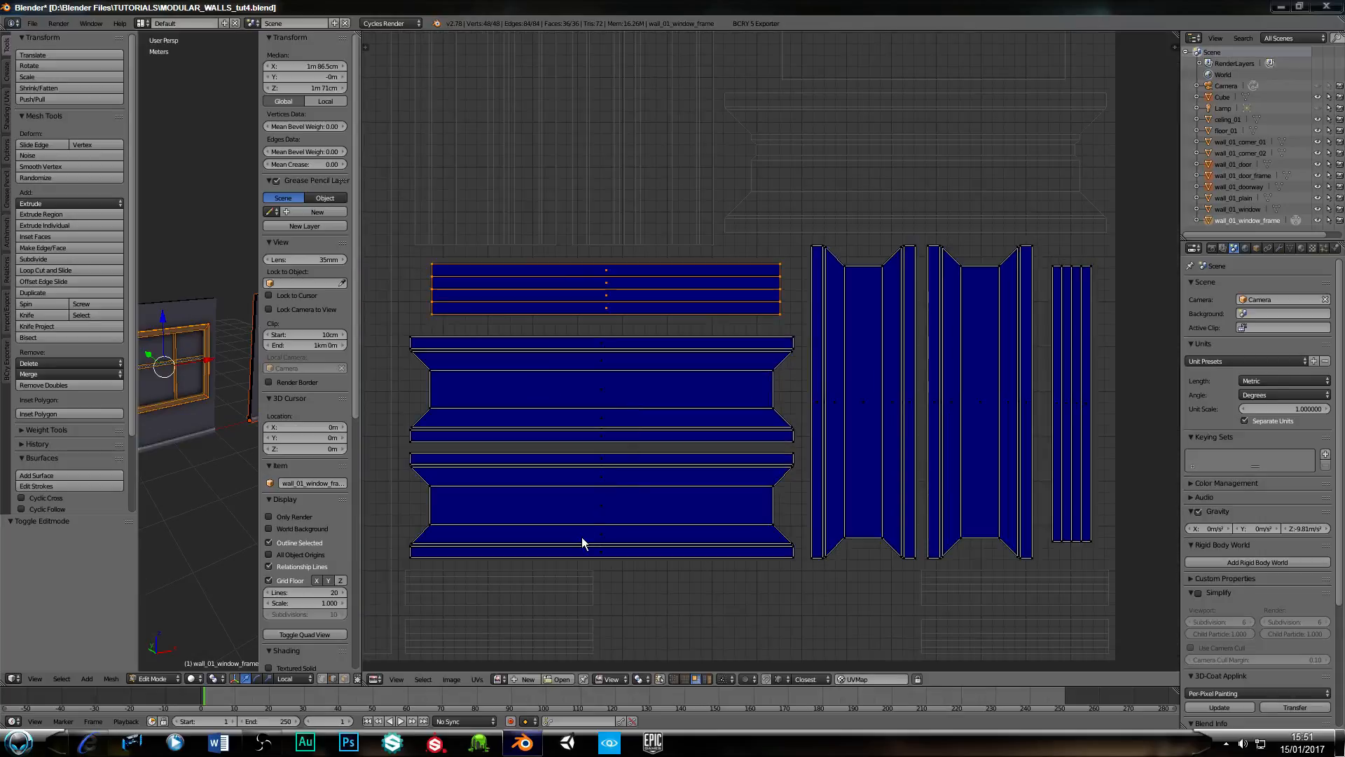
Scale all of the window frame's UV islands down by a factor of about 0.81.
key(a)
key(a)
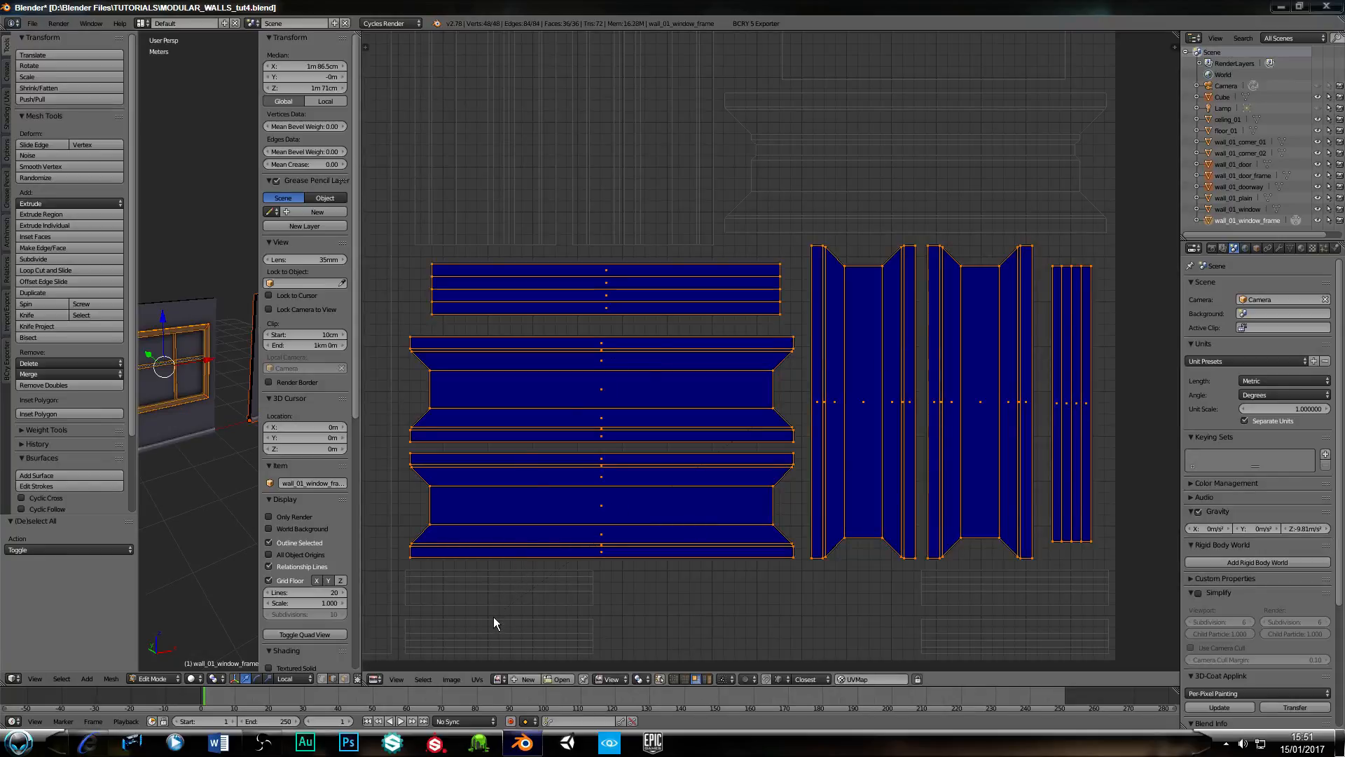
key(s)
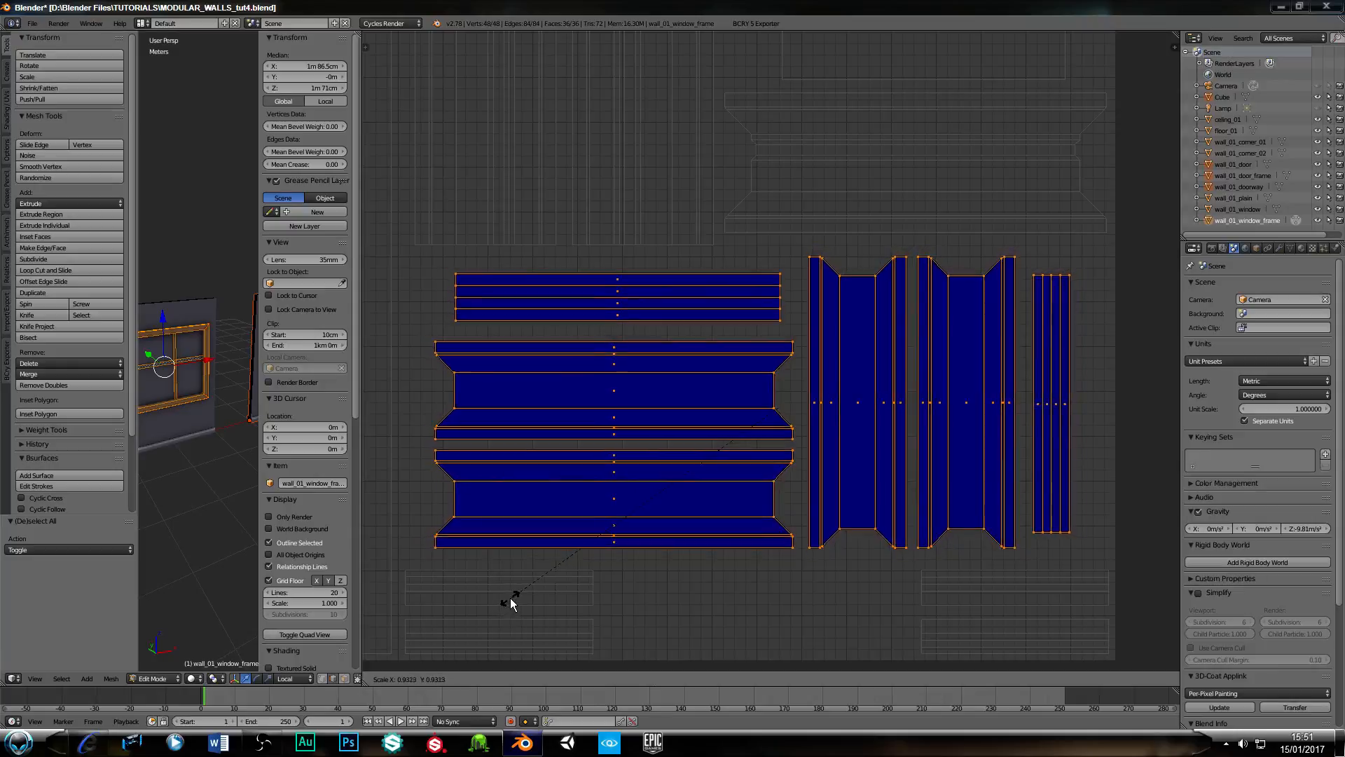
click(531, 564)
scroll(528, 561, down, 3)
middle_drag(505, 502, 524, 523)
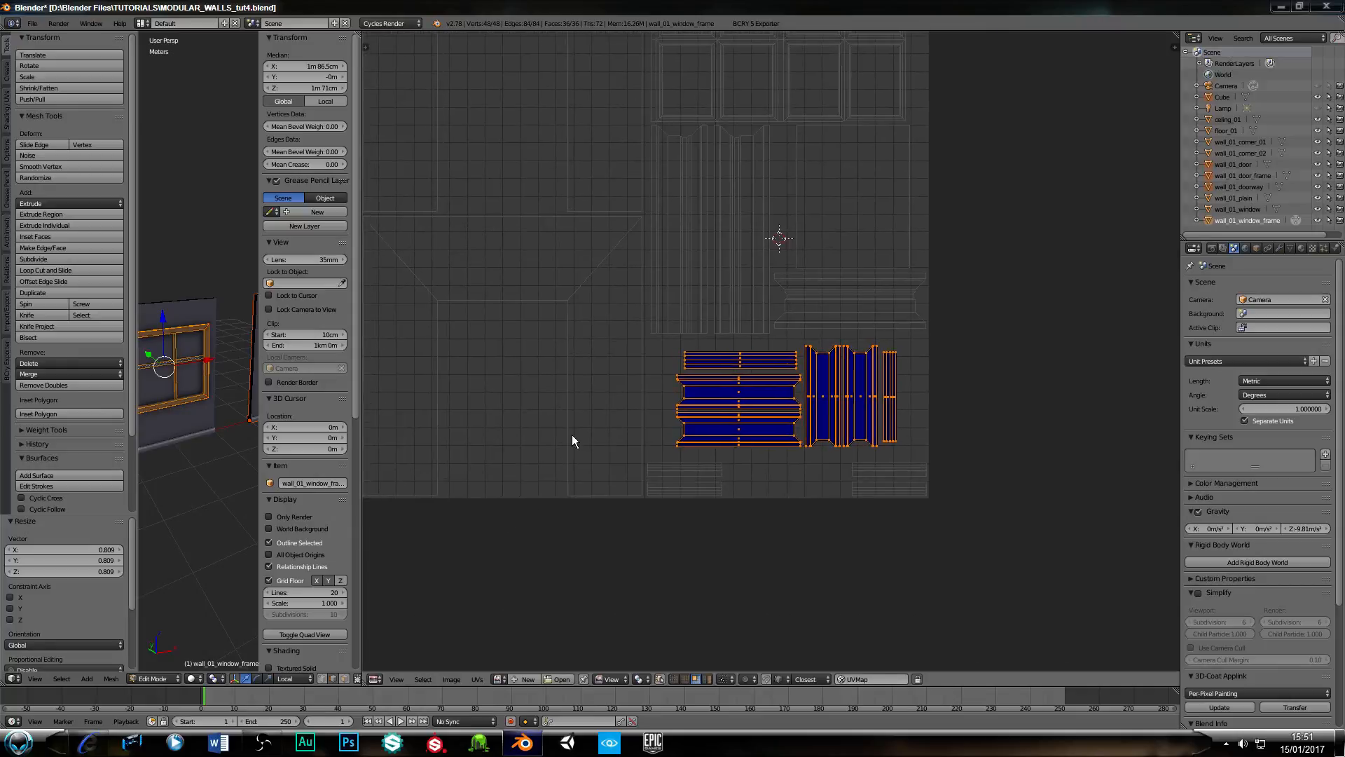
Move the window frame's UV islands down and left, just above the small strips along the layout's lower edge.
middle_drag(642, 463, 626, 428)
scroll(633, 454, up, 3)
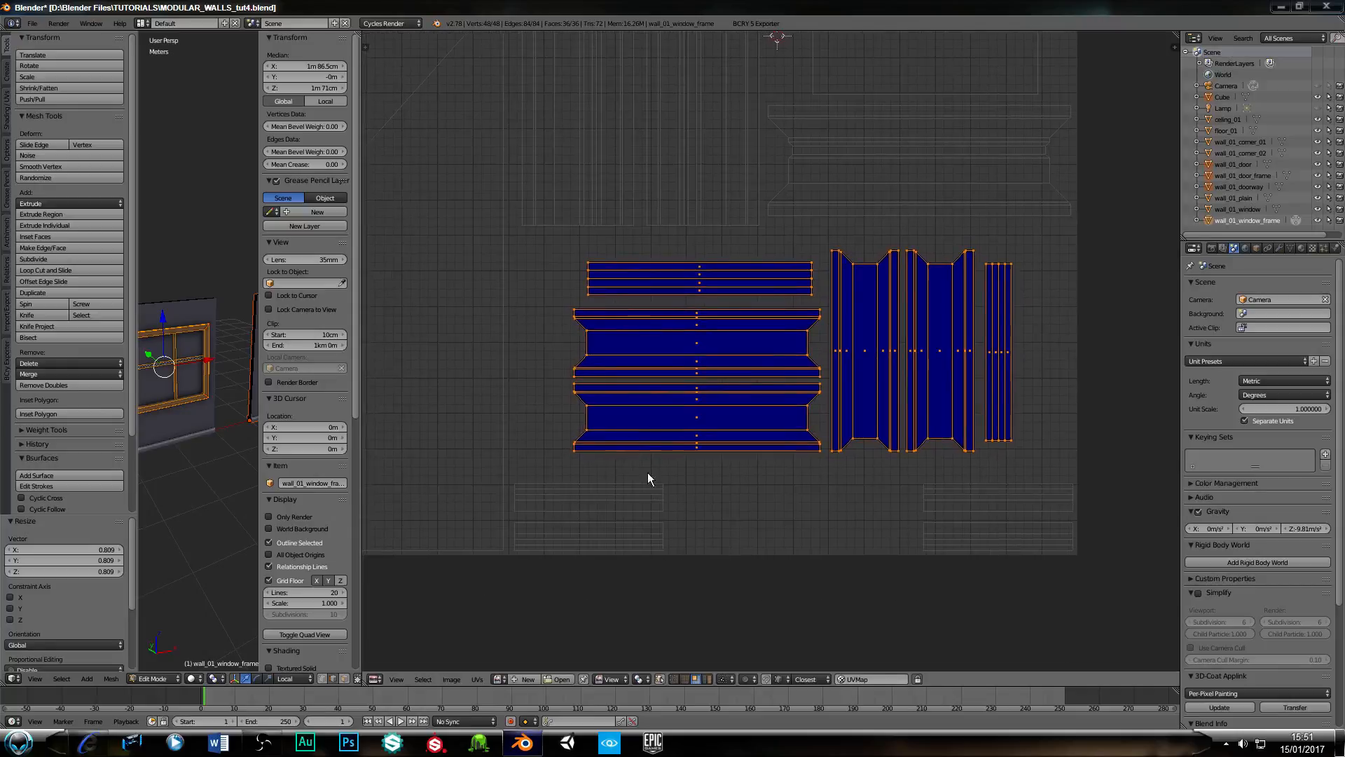
key(g)
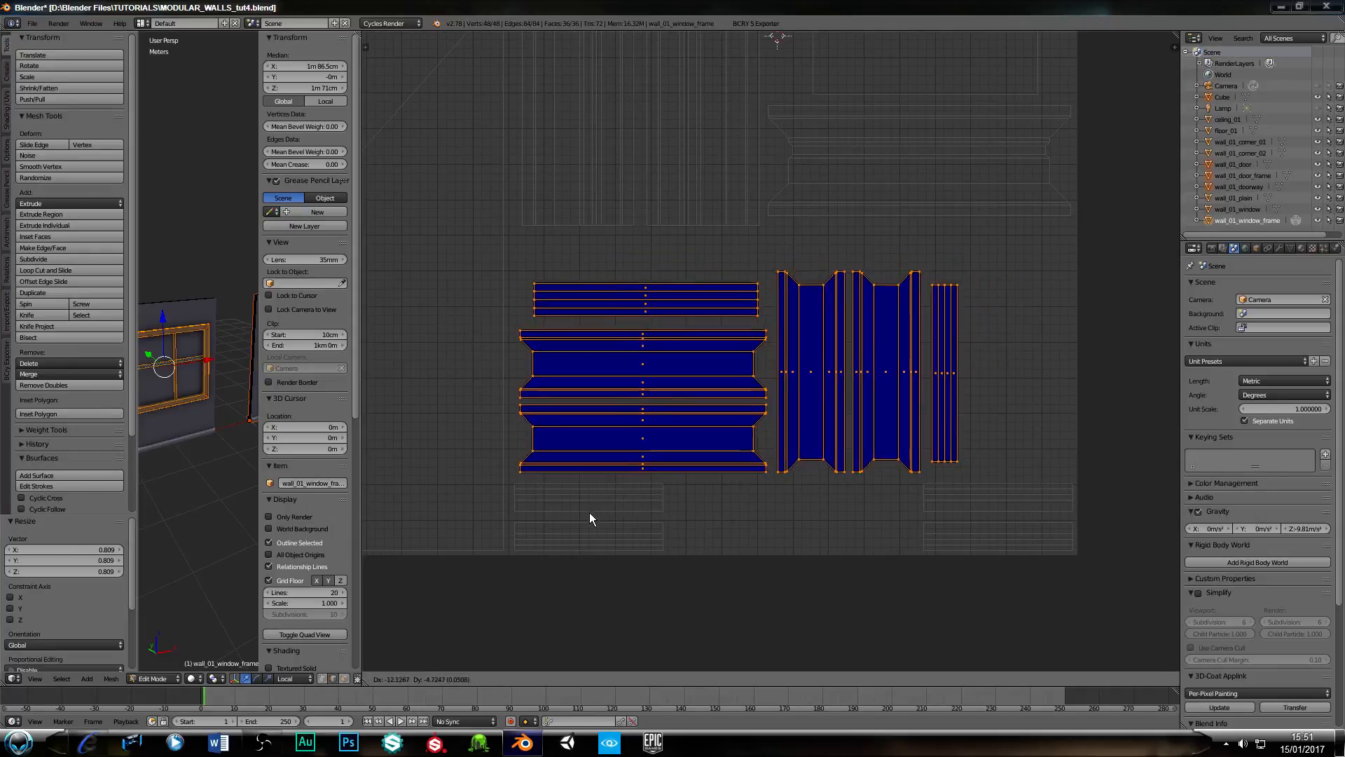
click(584, 515)
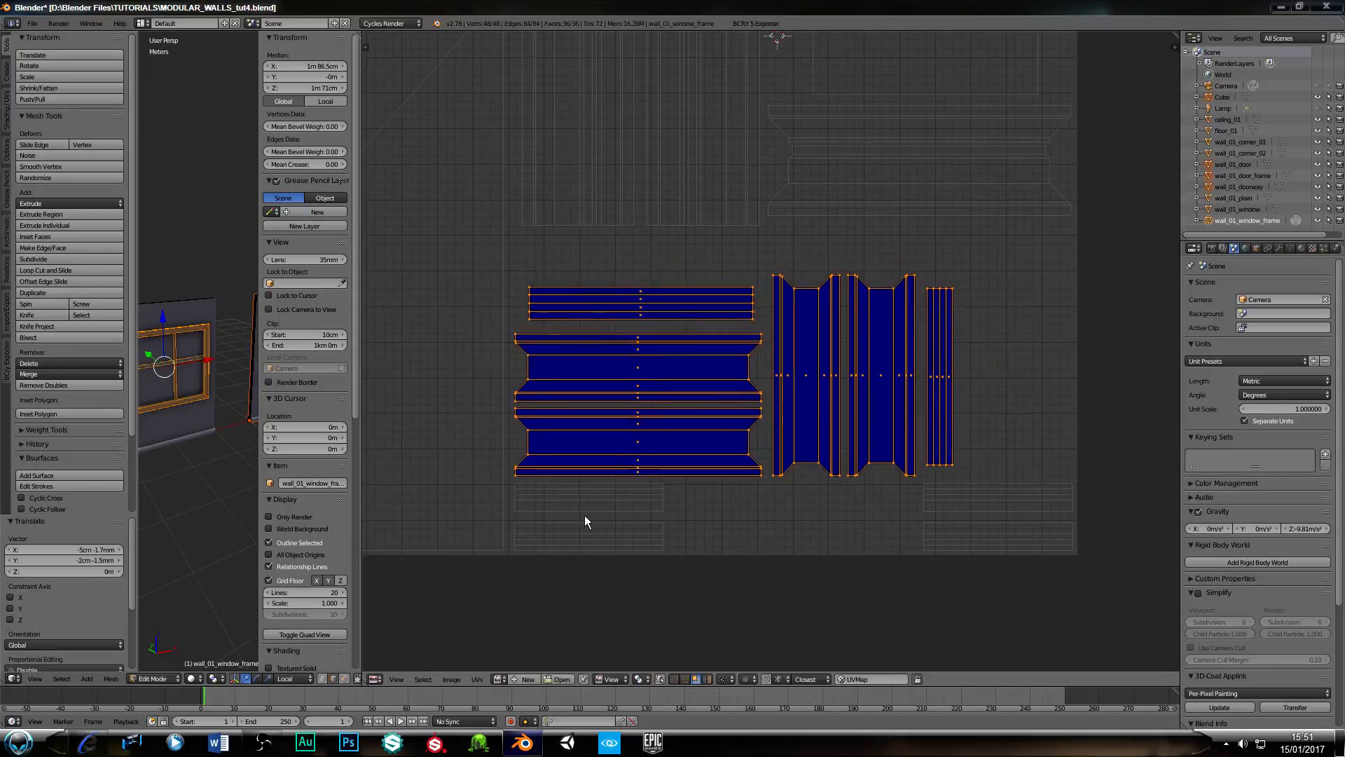
Rotate the window frame's three upright UV islands by -90° and align them beside the horizontal islands.
right_click(814, 401)
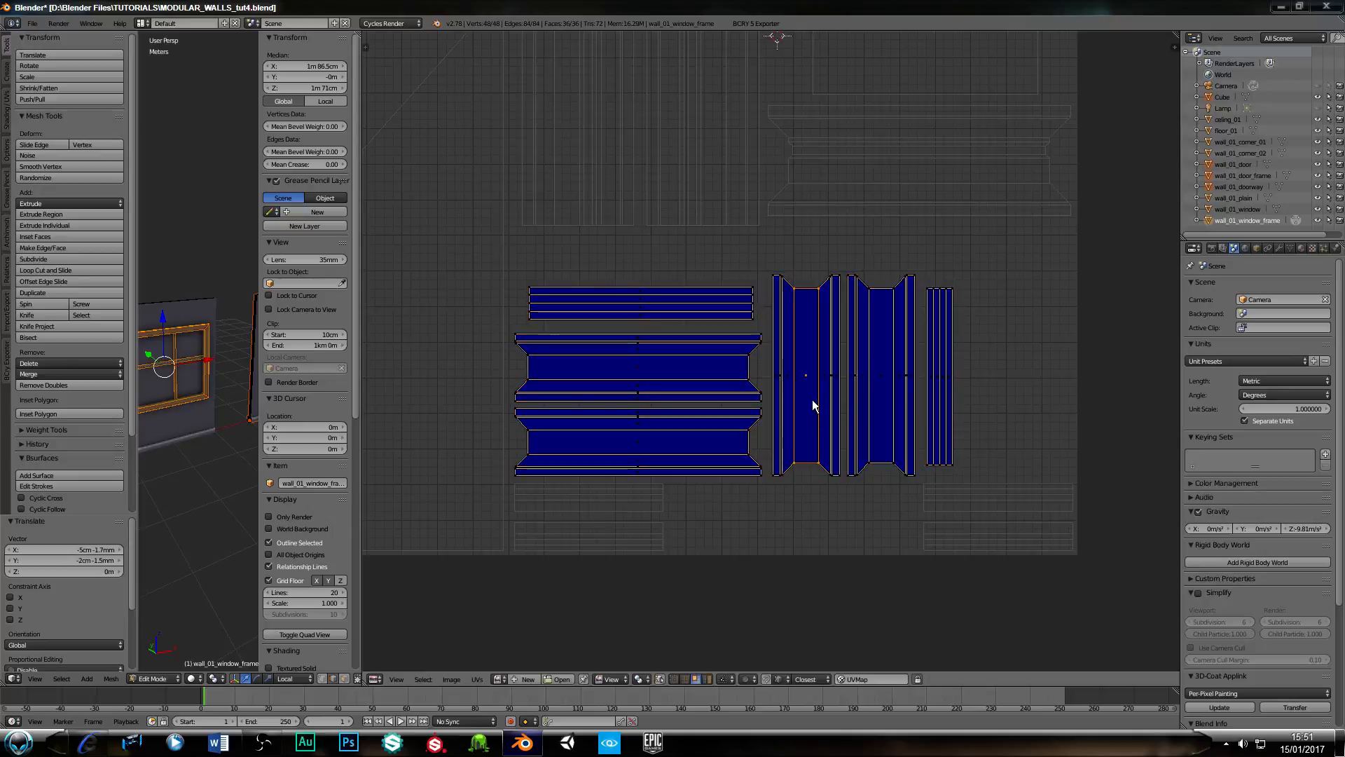
key(ctrl+l)
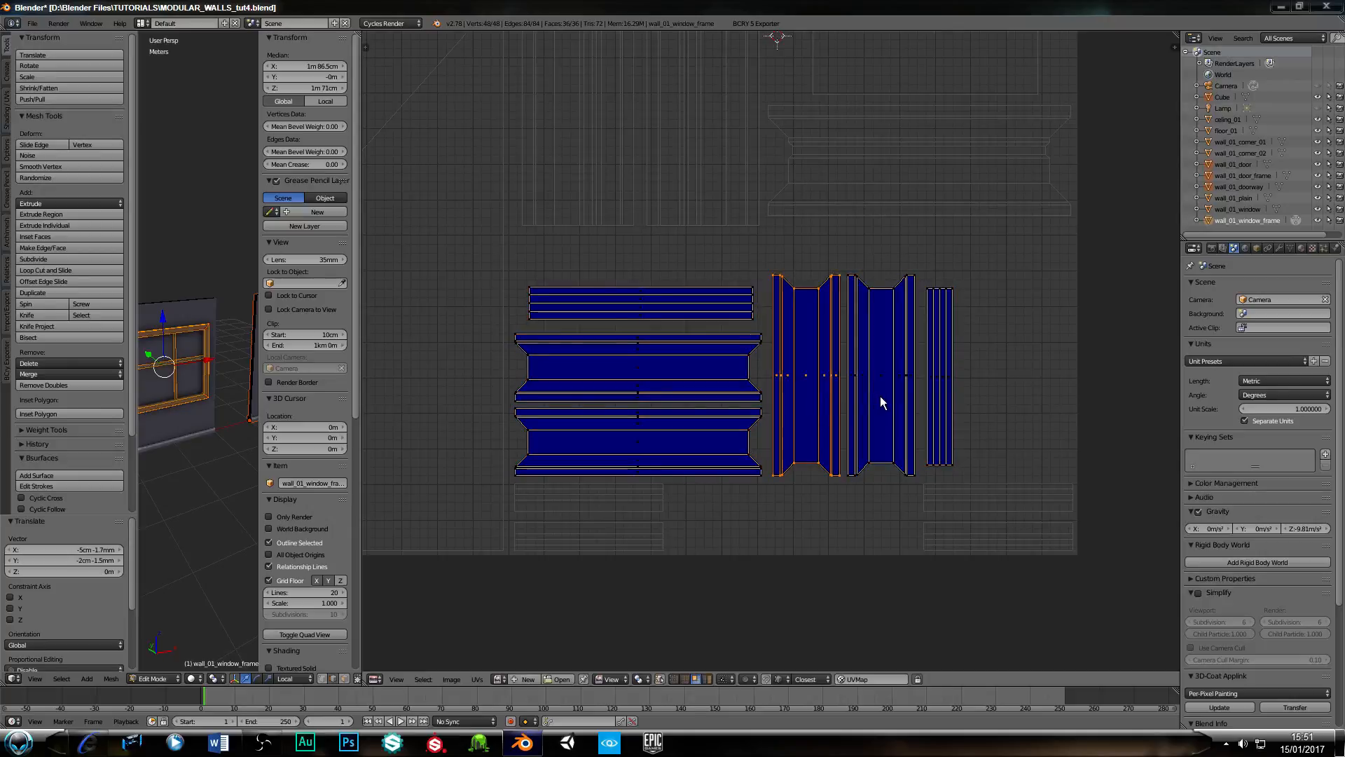
key(l)
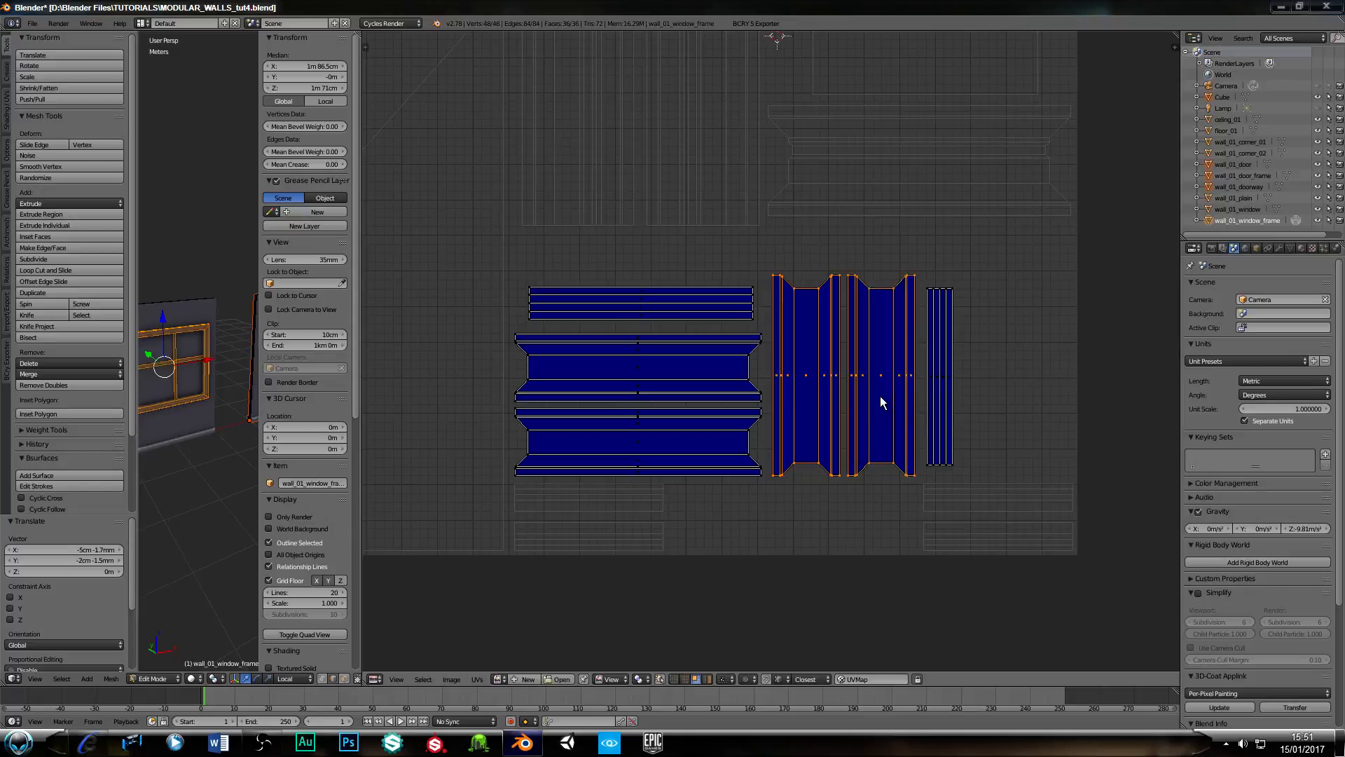
key(l)
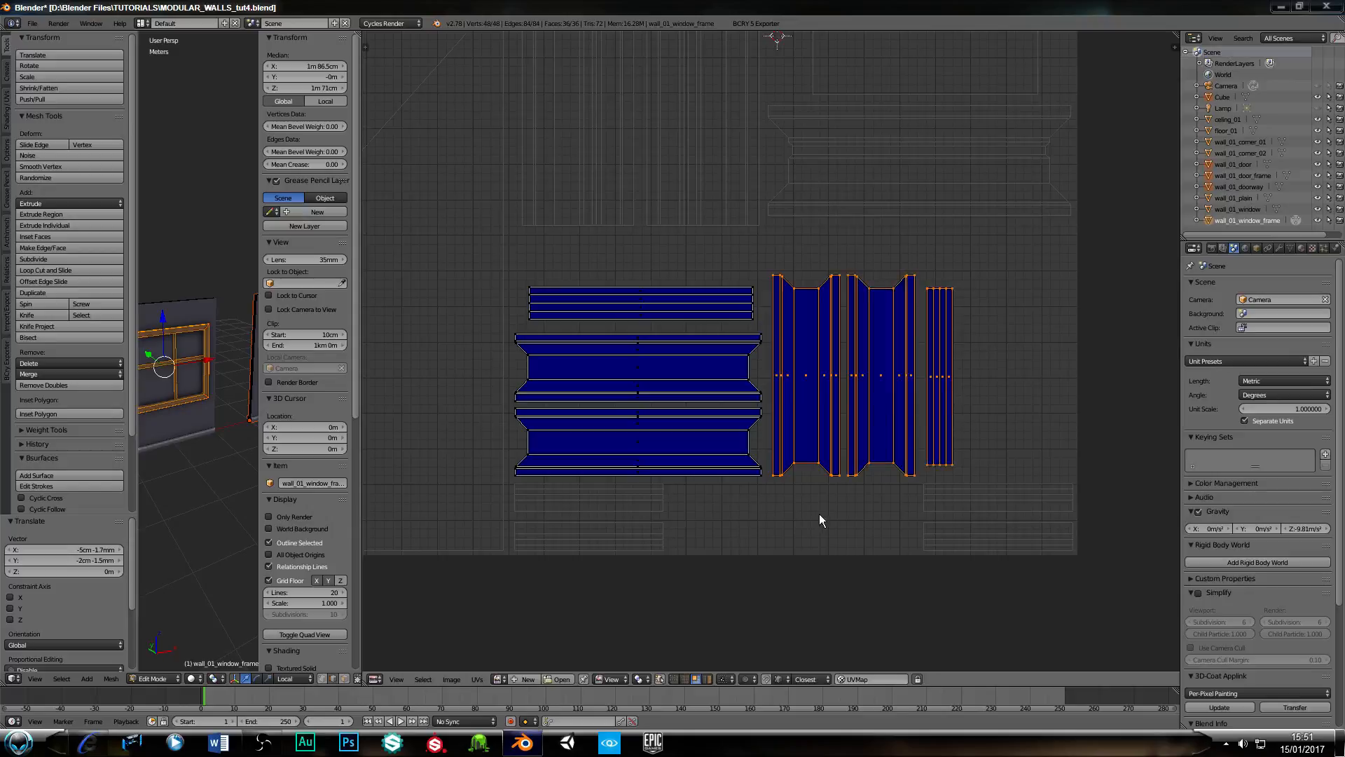
text(r90)
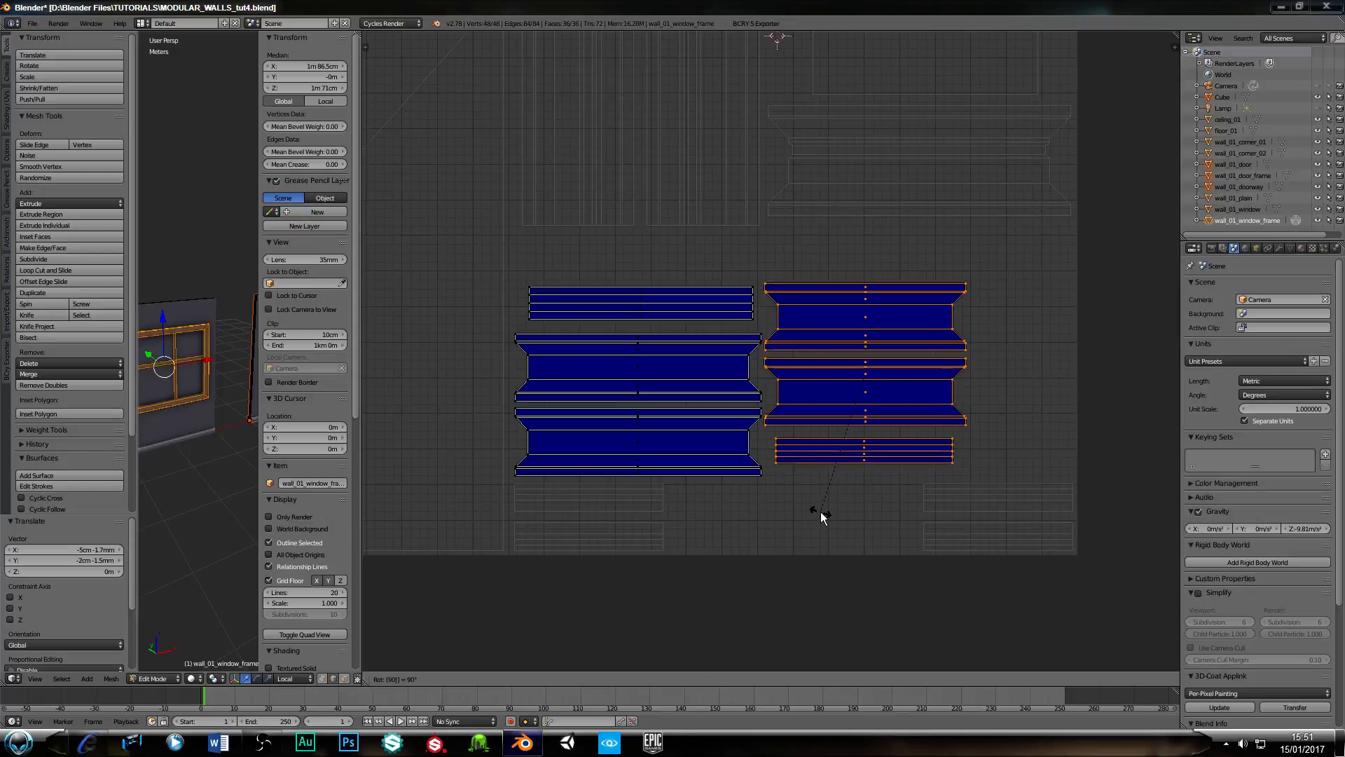
text(-)
key(Return)
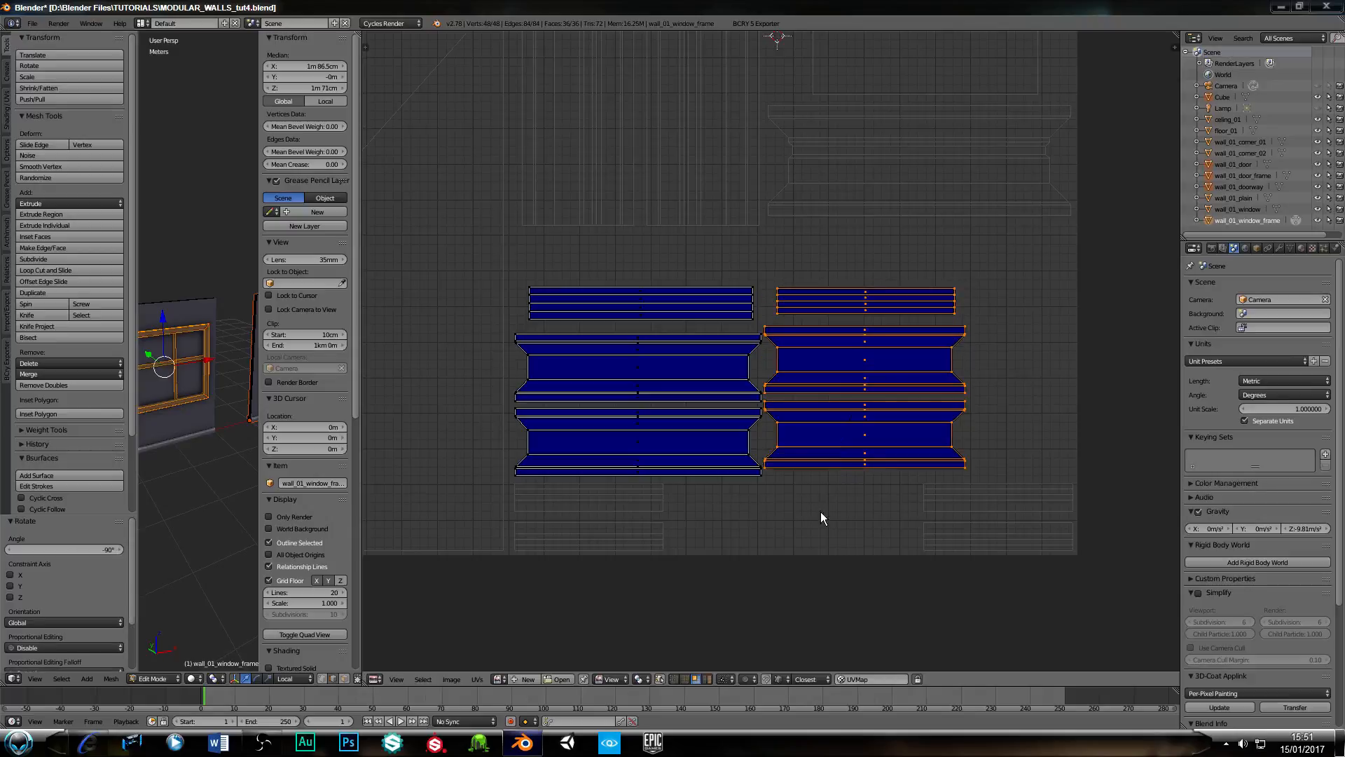
key(g)
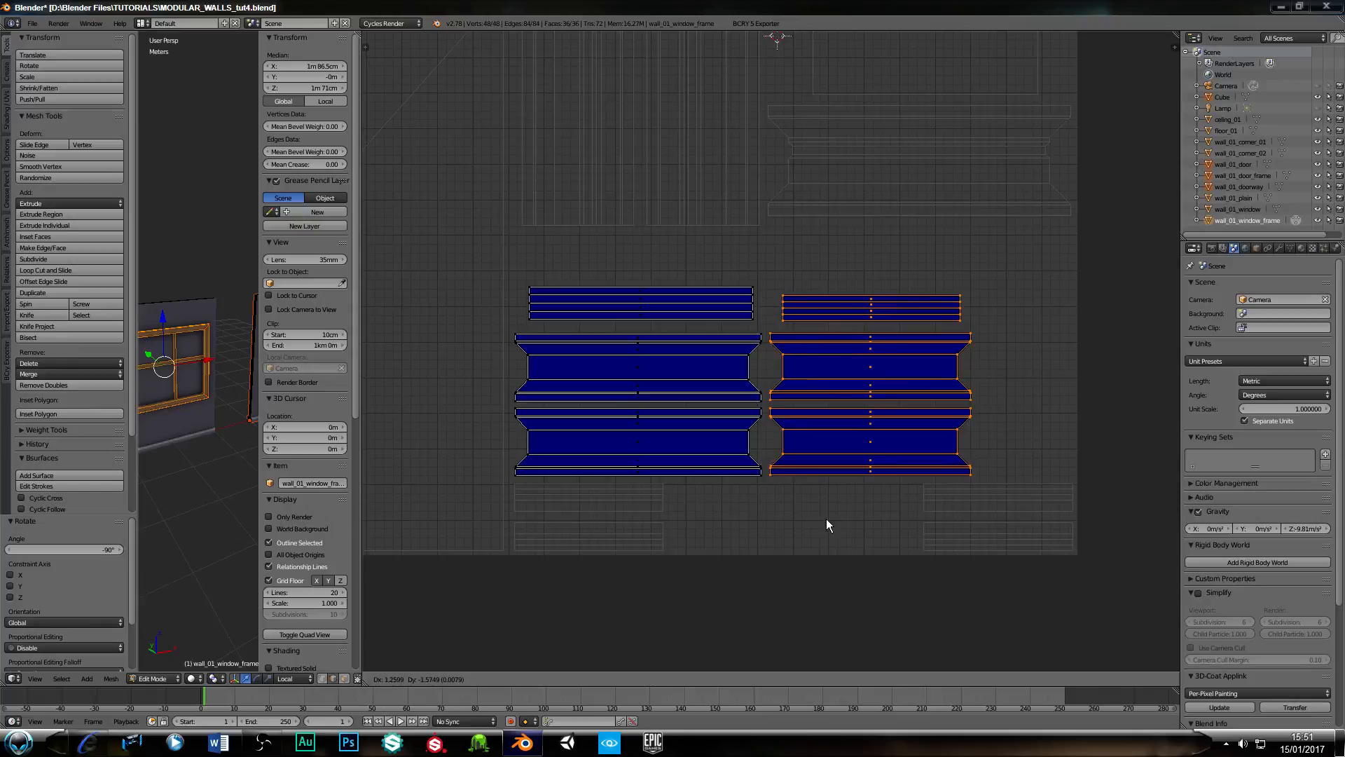
click(826, 526)
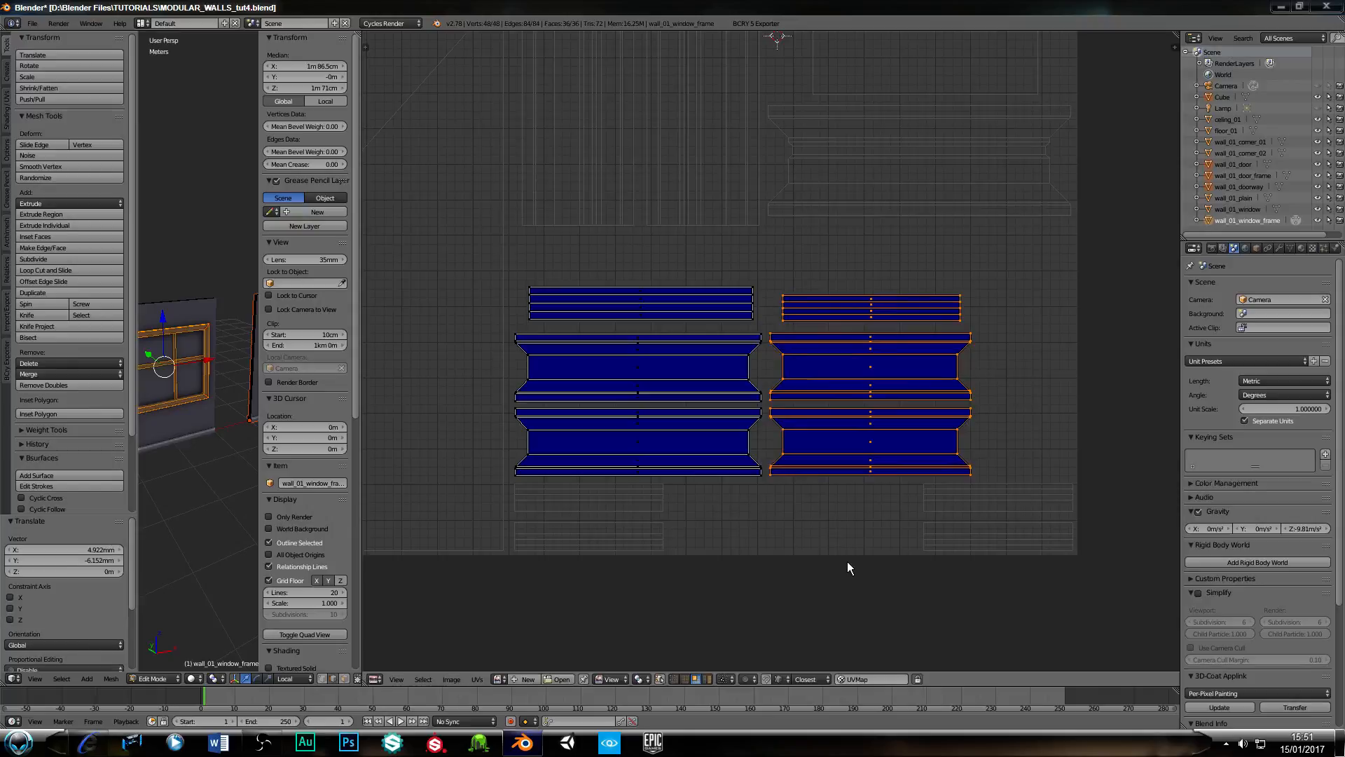
Rotate the shorter thin UV strip by 90° and place it upright just right of the wide frame islands.
right_click(851, 314)
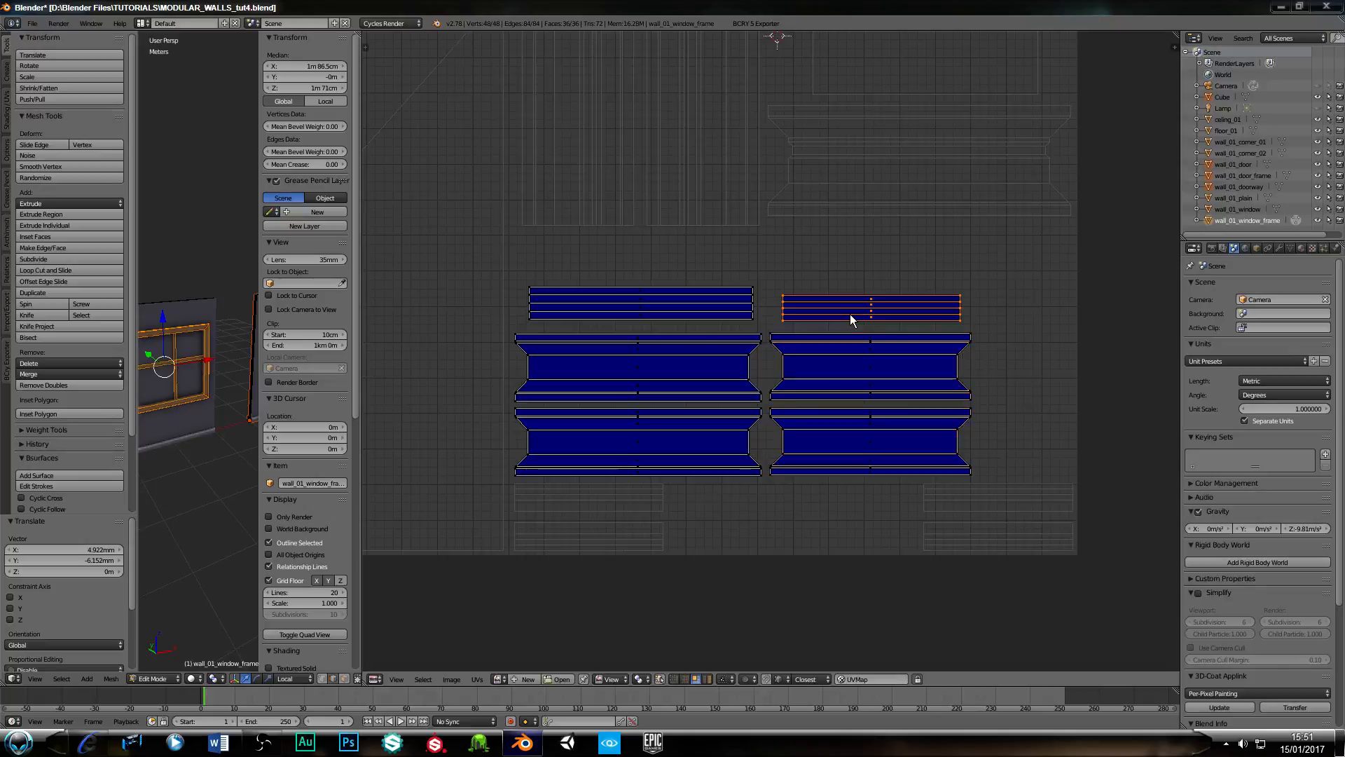
text(r90)
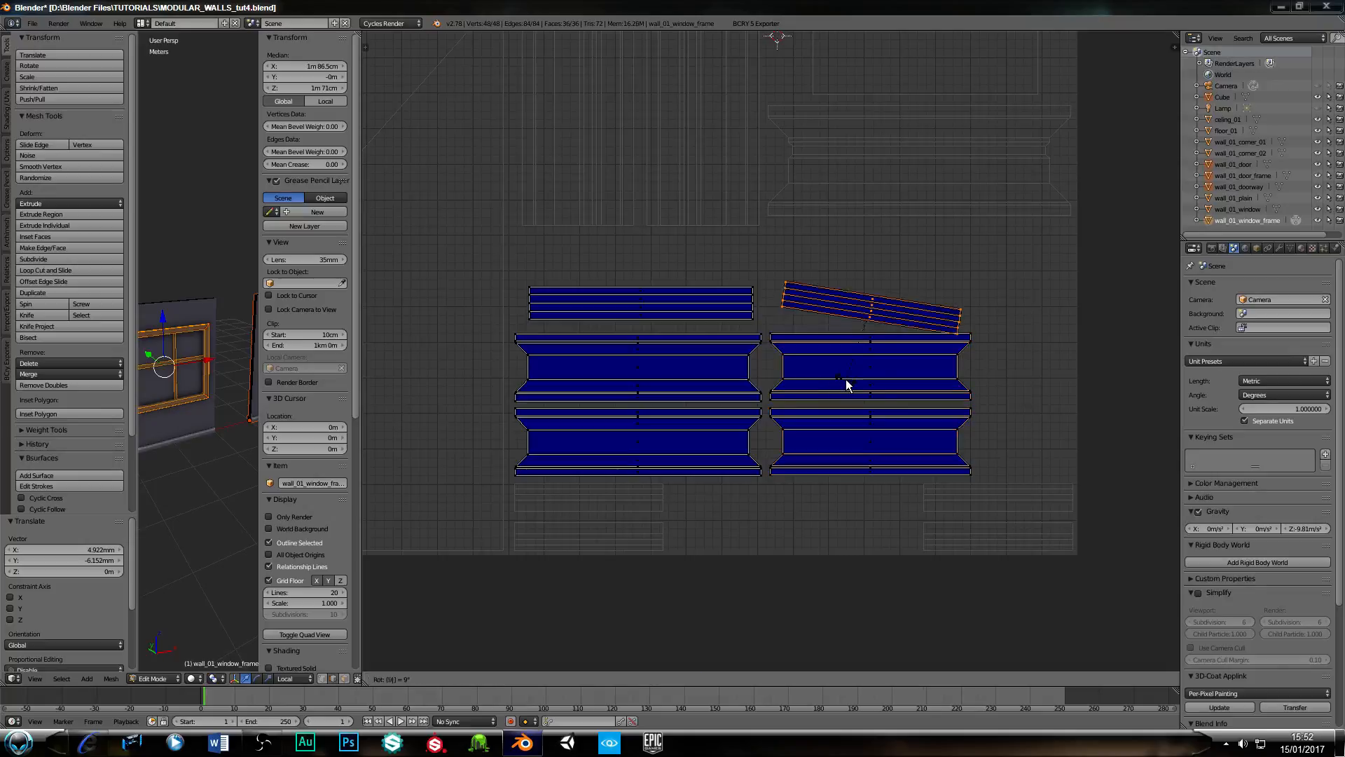
key(Return)
key(g)
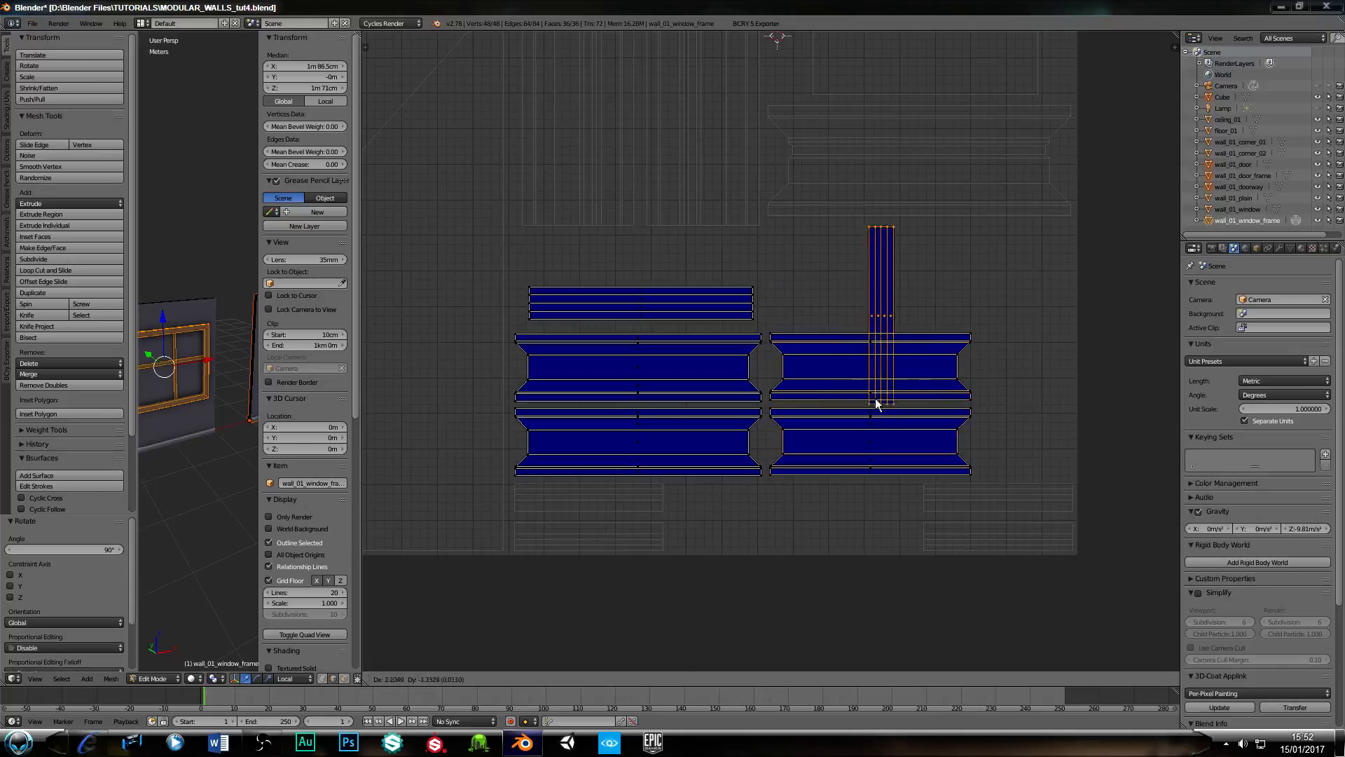
click(967, 464)
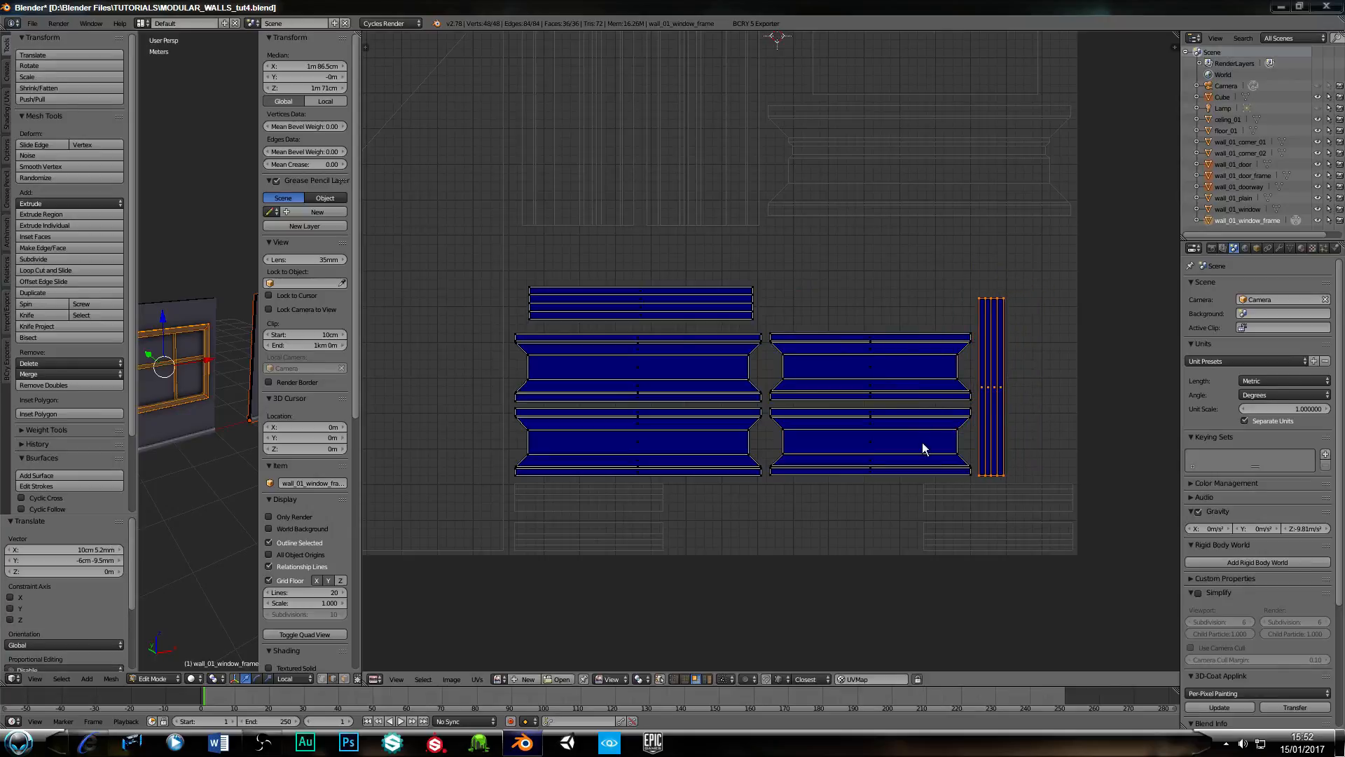
Rotate the longer thin UV strip by 90° and place it upright along the layout's right edge.
right_click(688, 308)
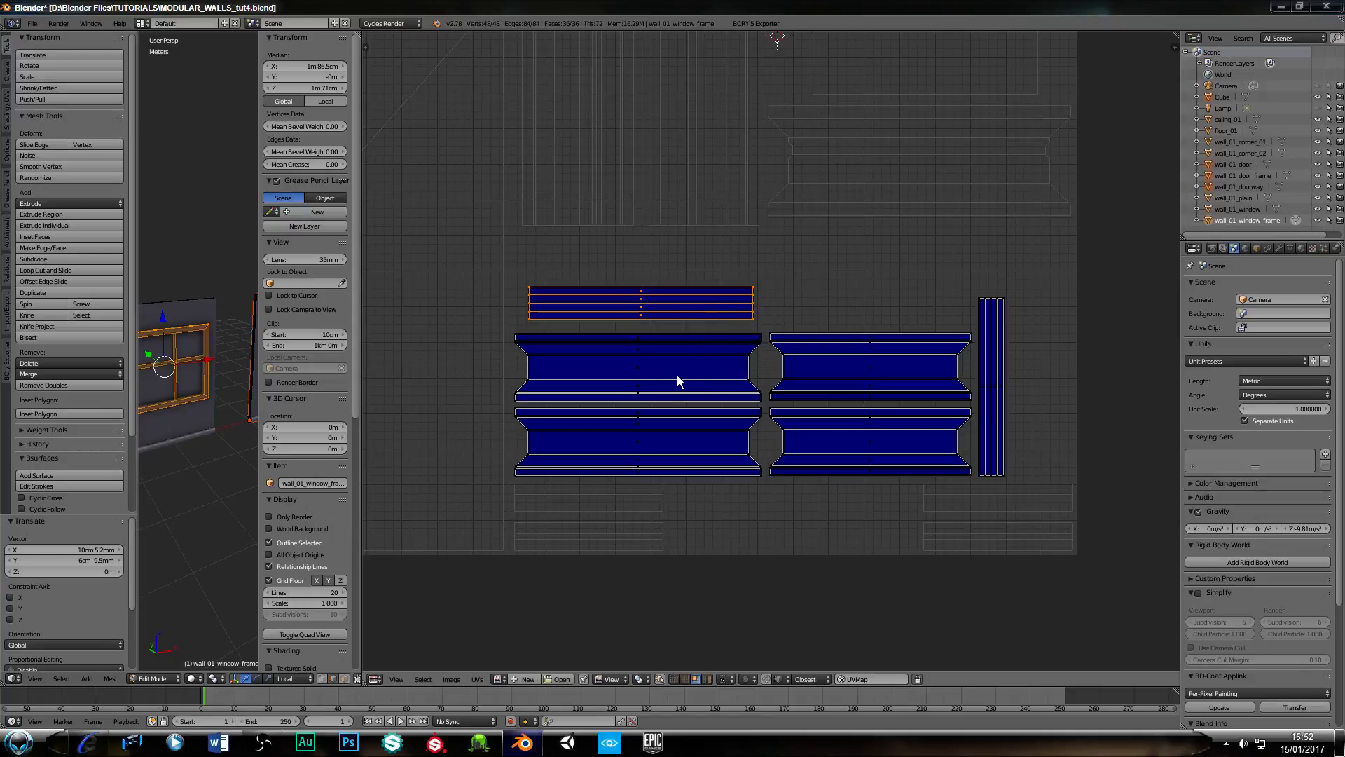
text(r90)
key(Return)
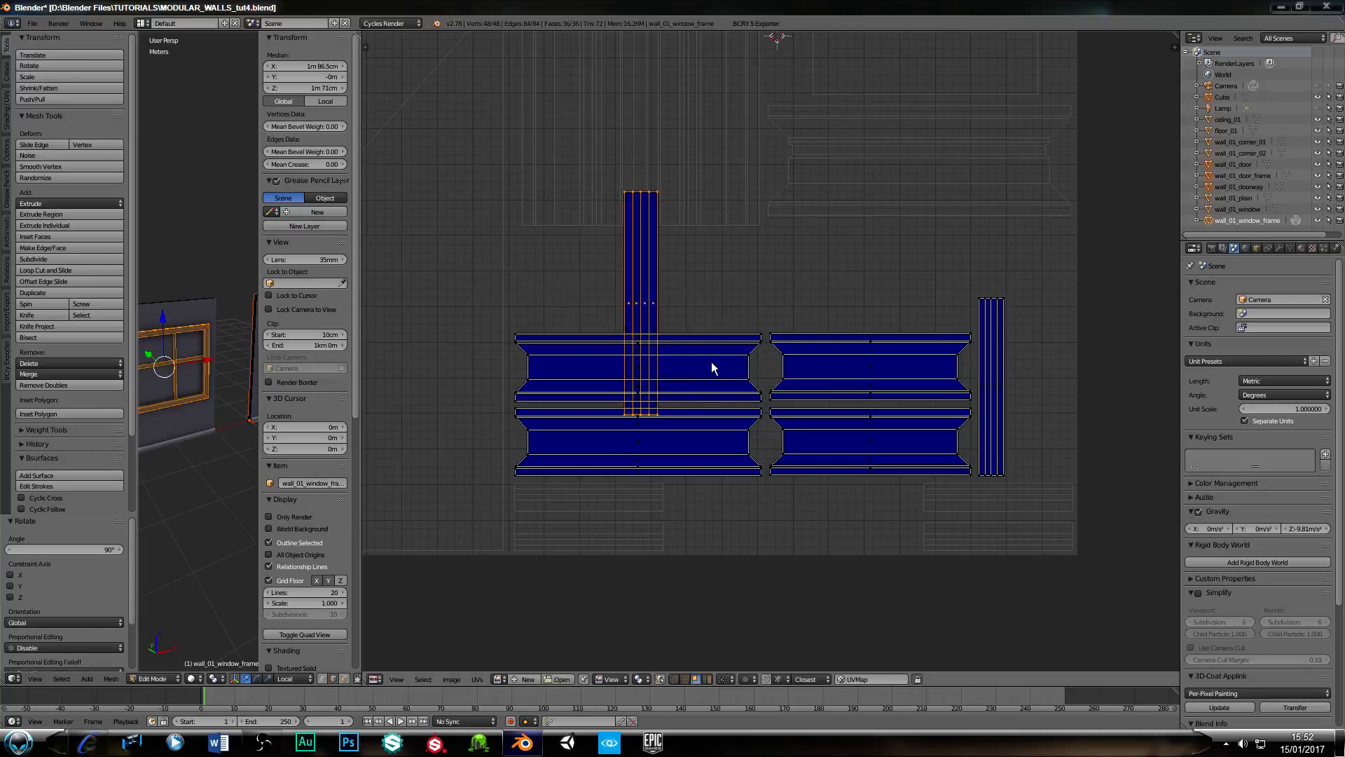
key(g)
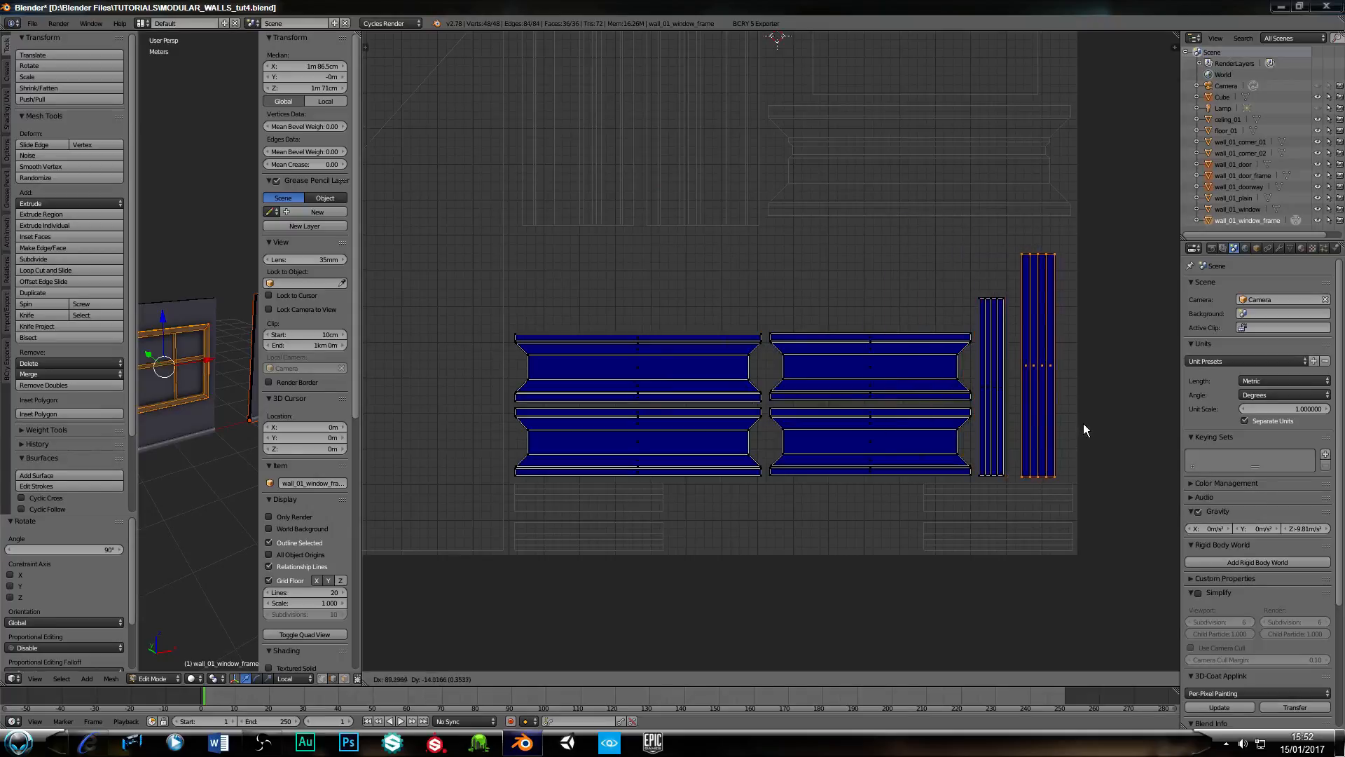
key(g)
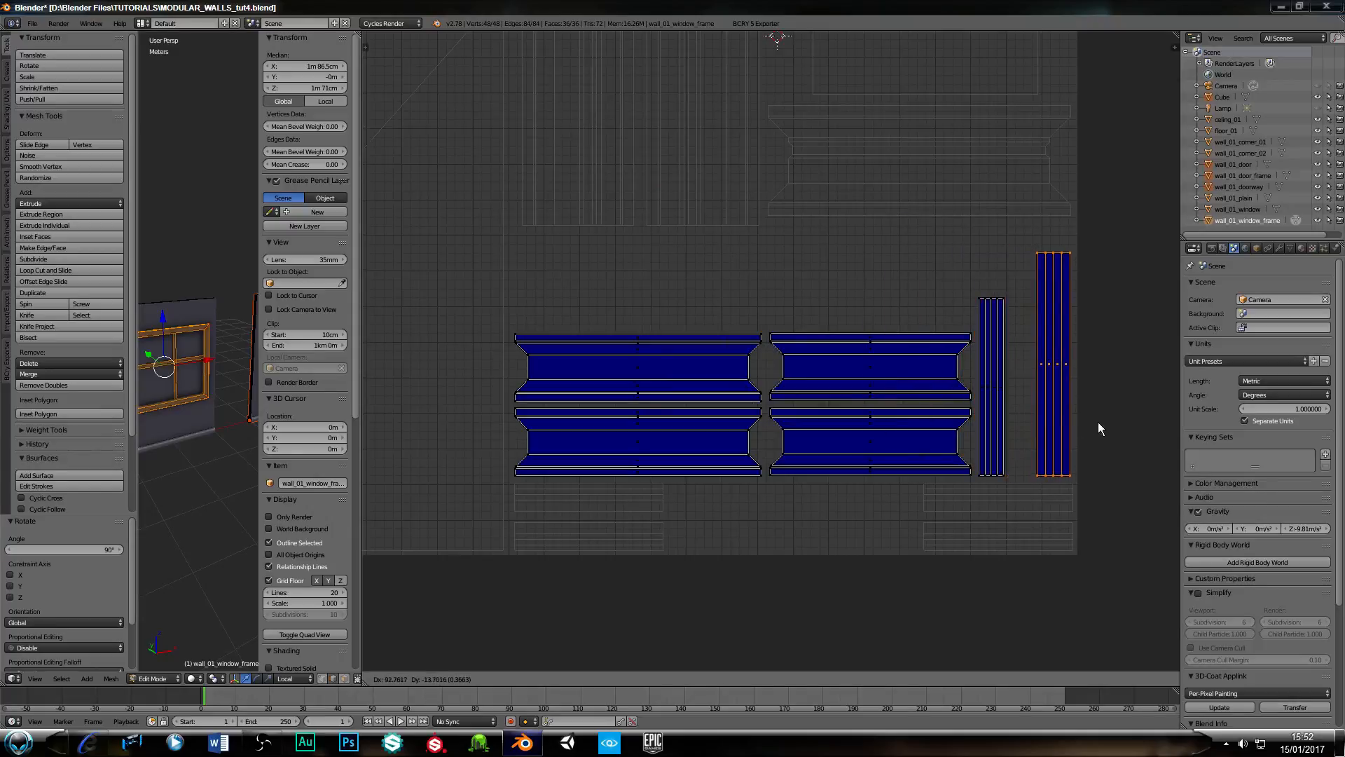
click(1099, 422)
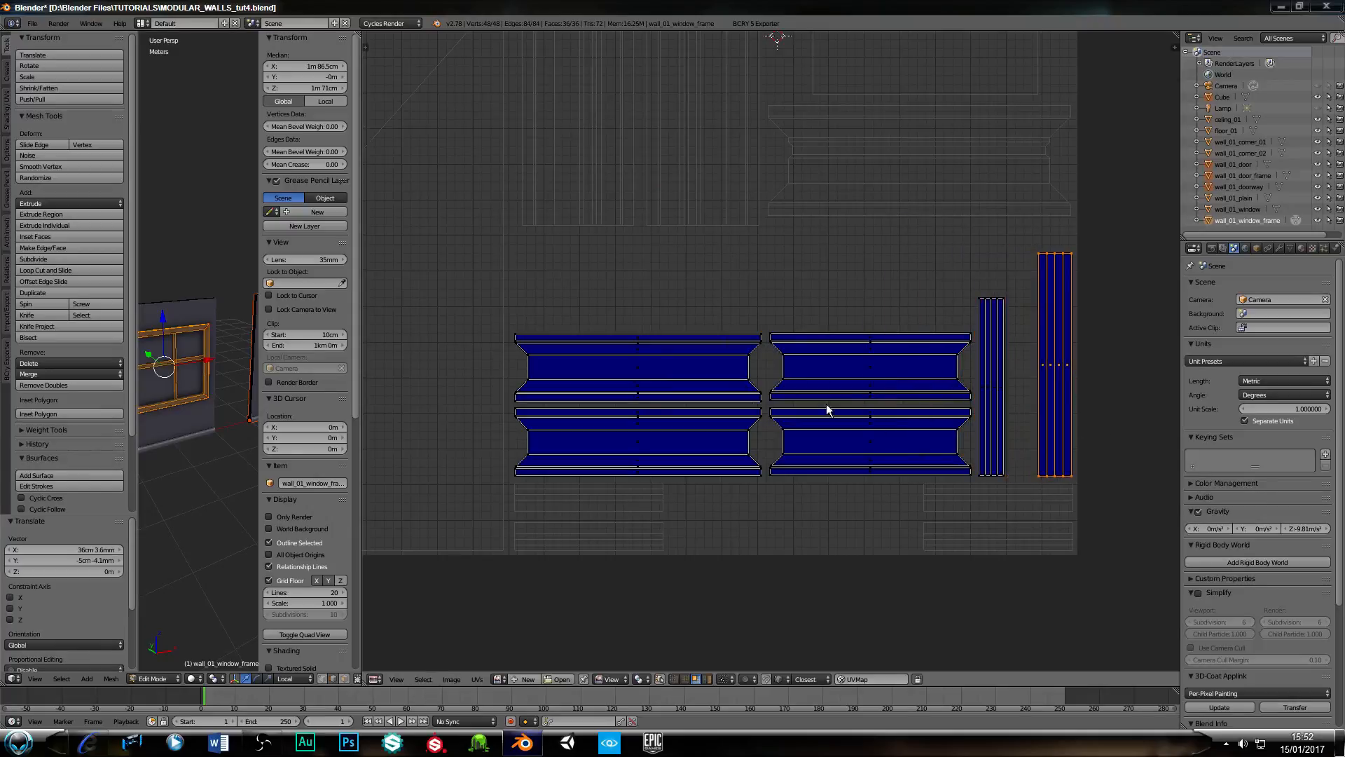
Move the shorter upright strip about 0.02 along X so it sits close to the longer strip.
scroll(826, 410, down, 2)
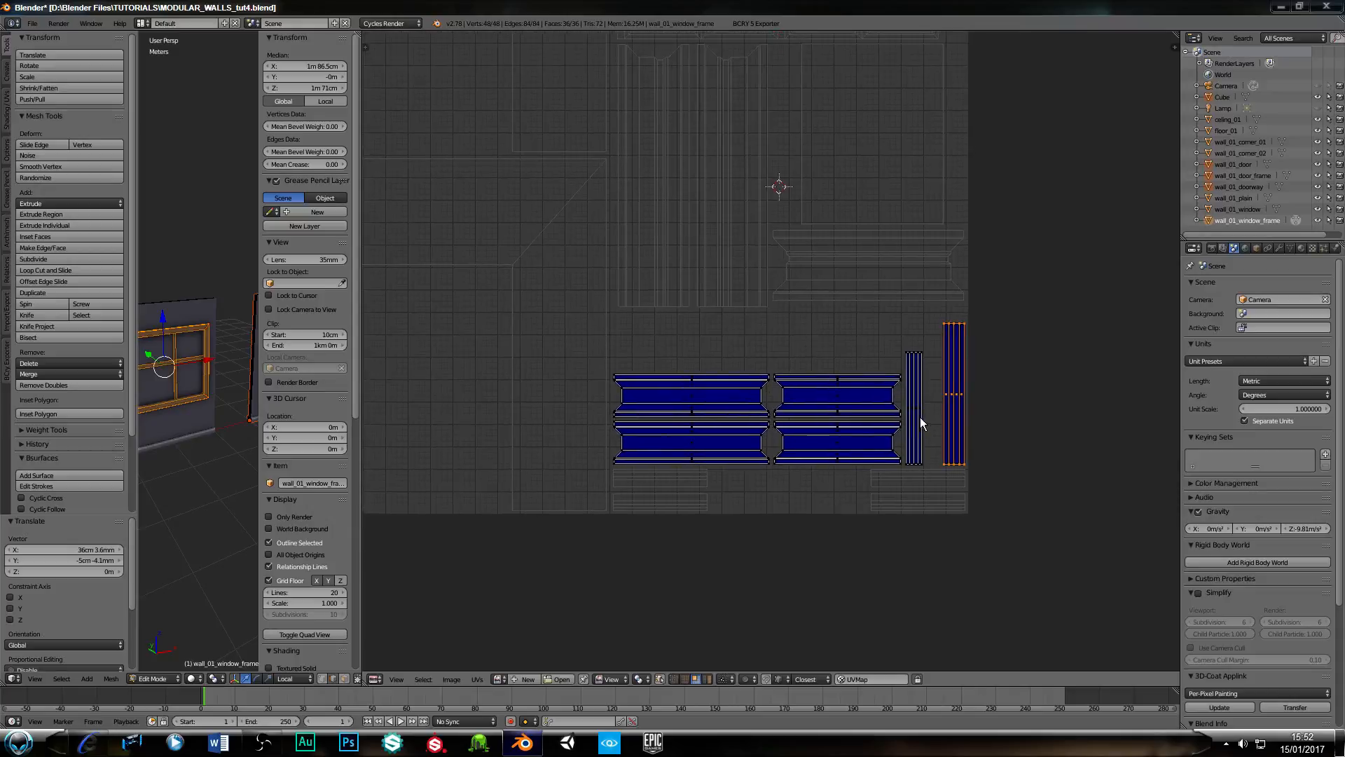
right_click(915, 418)
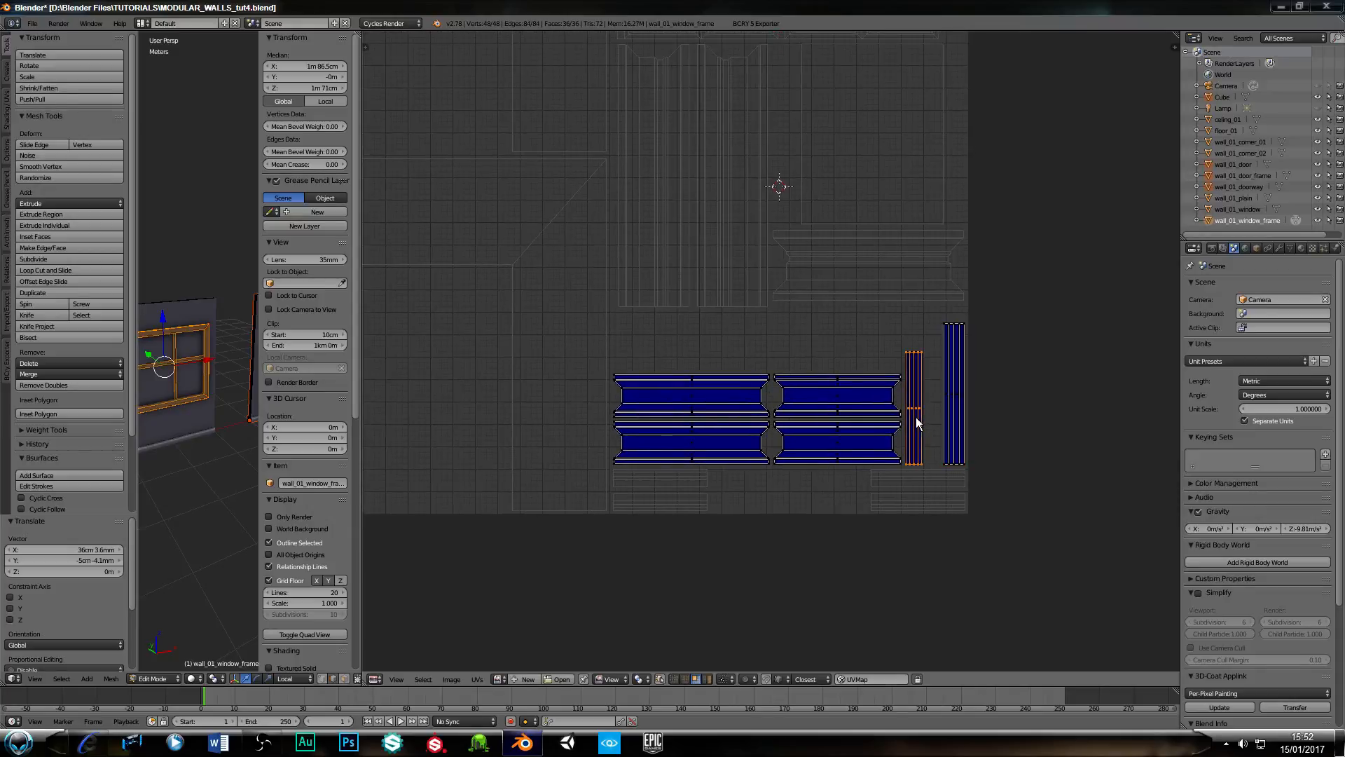
key(g)
key(x)
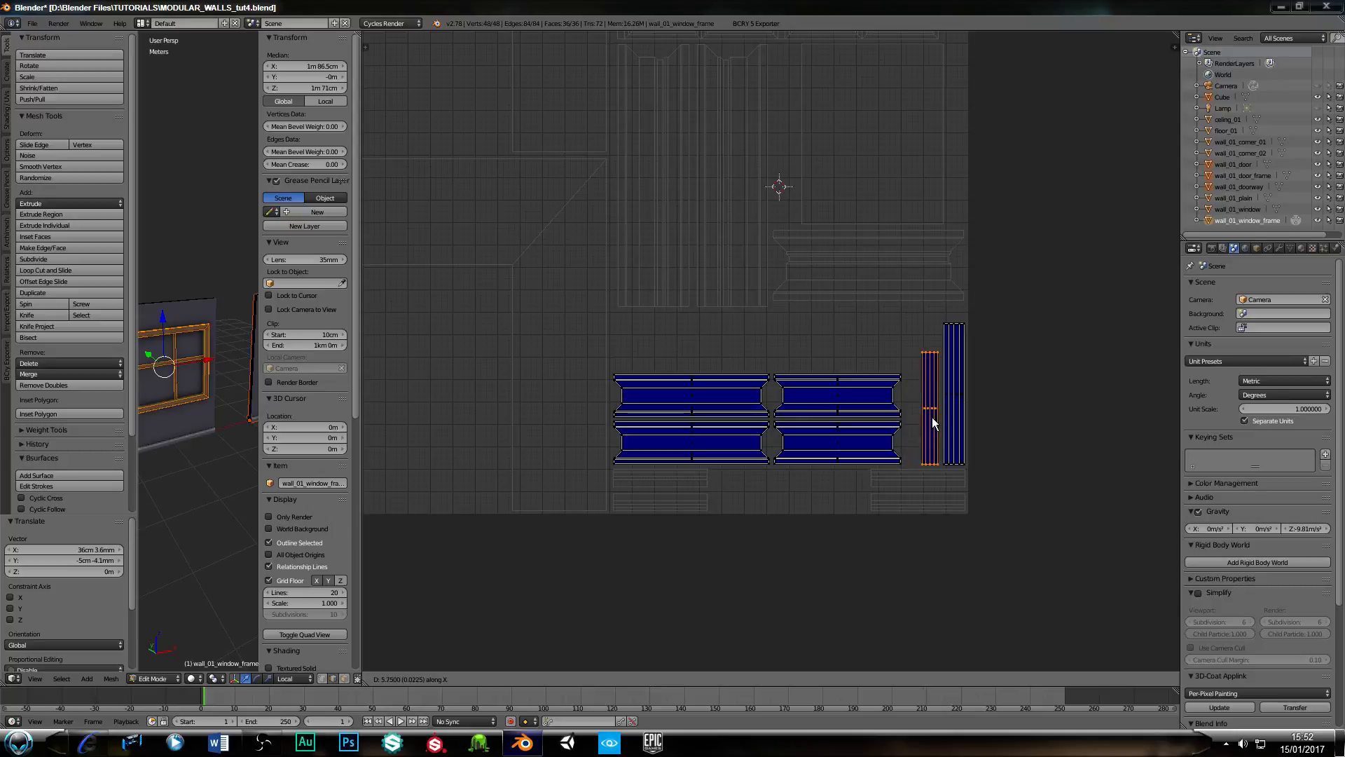
click(932, 417)
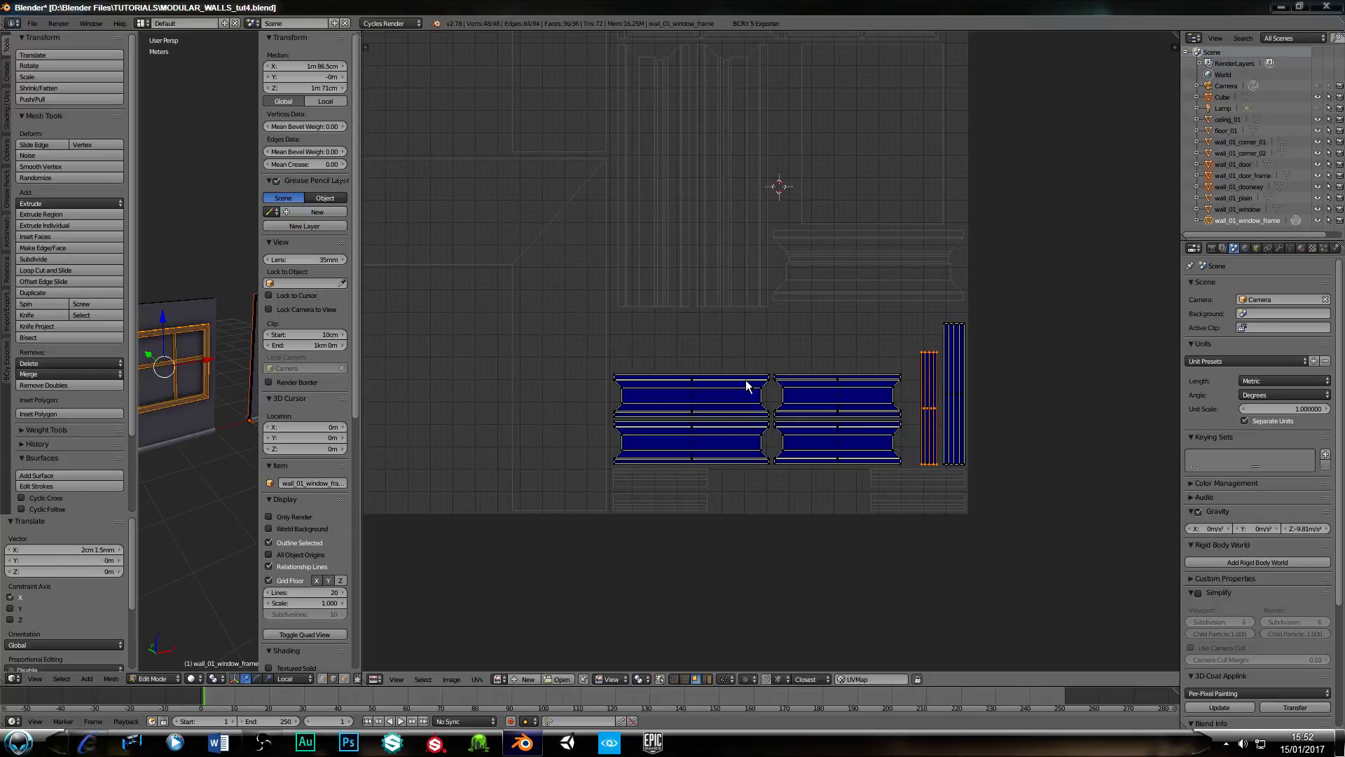
Check the window frame's islands within the whole UV layout, and widen the 3D viewport for a closer look at the frame.
scroll(745, 380, down, 1)
scroll(692, 297, down, 1)
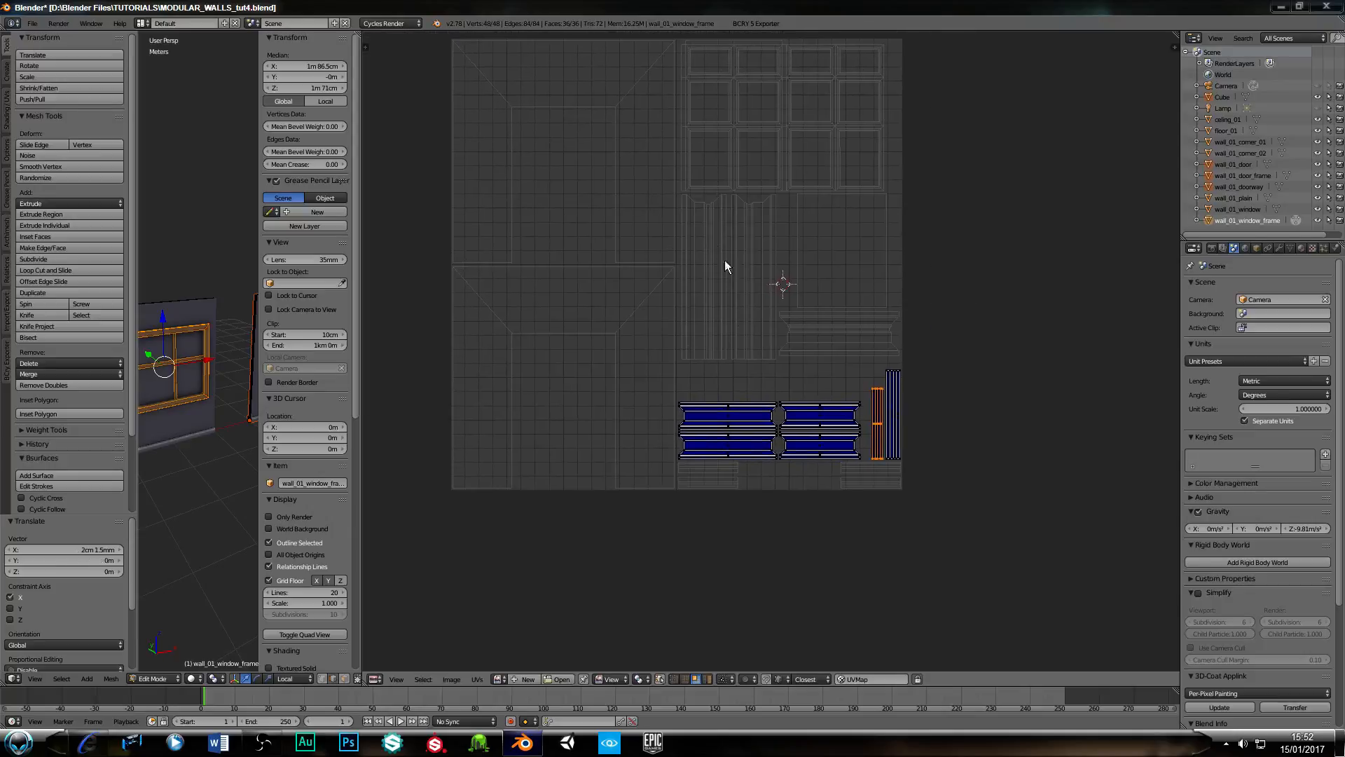
ctrl+scroll(570, 313, left, 5)
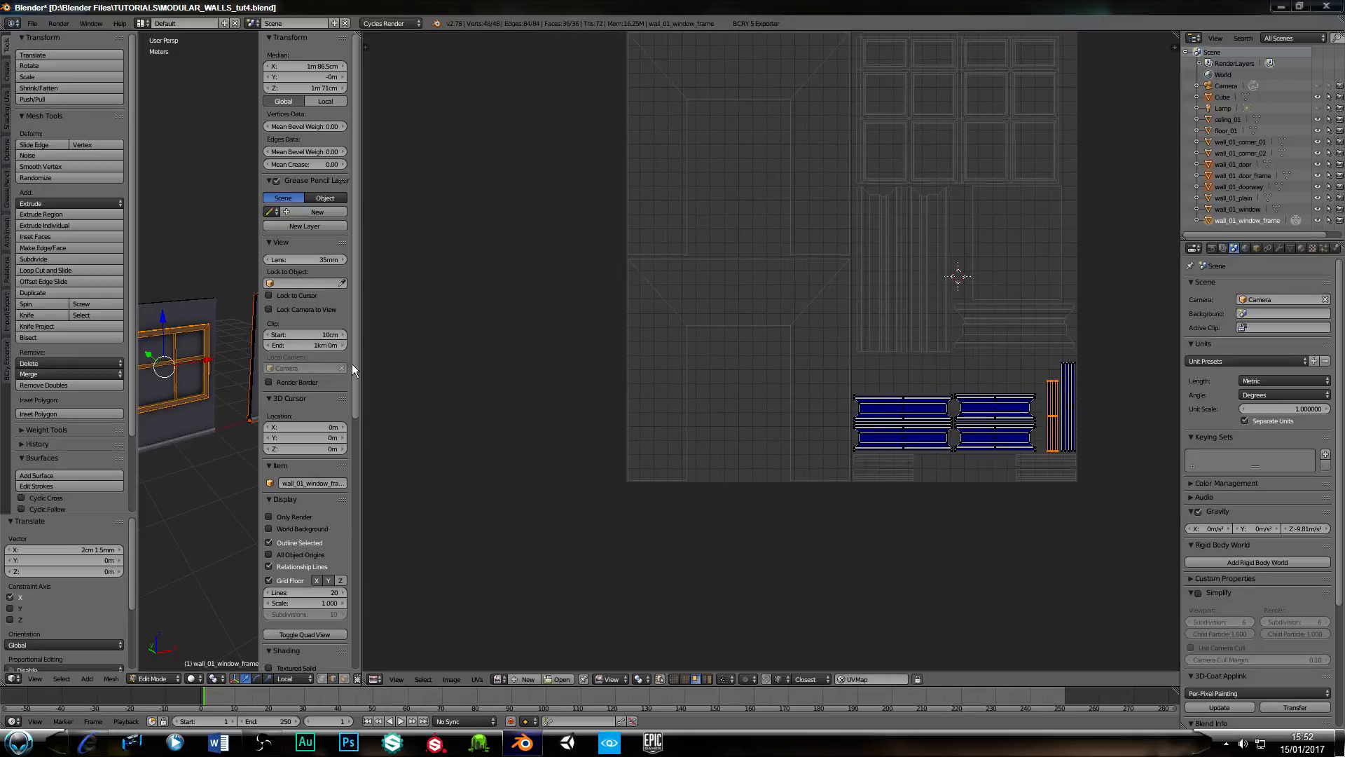
drag(362, 366, 903, 392)
scroll(456, 452, up, 4)
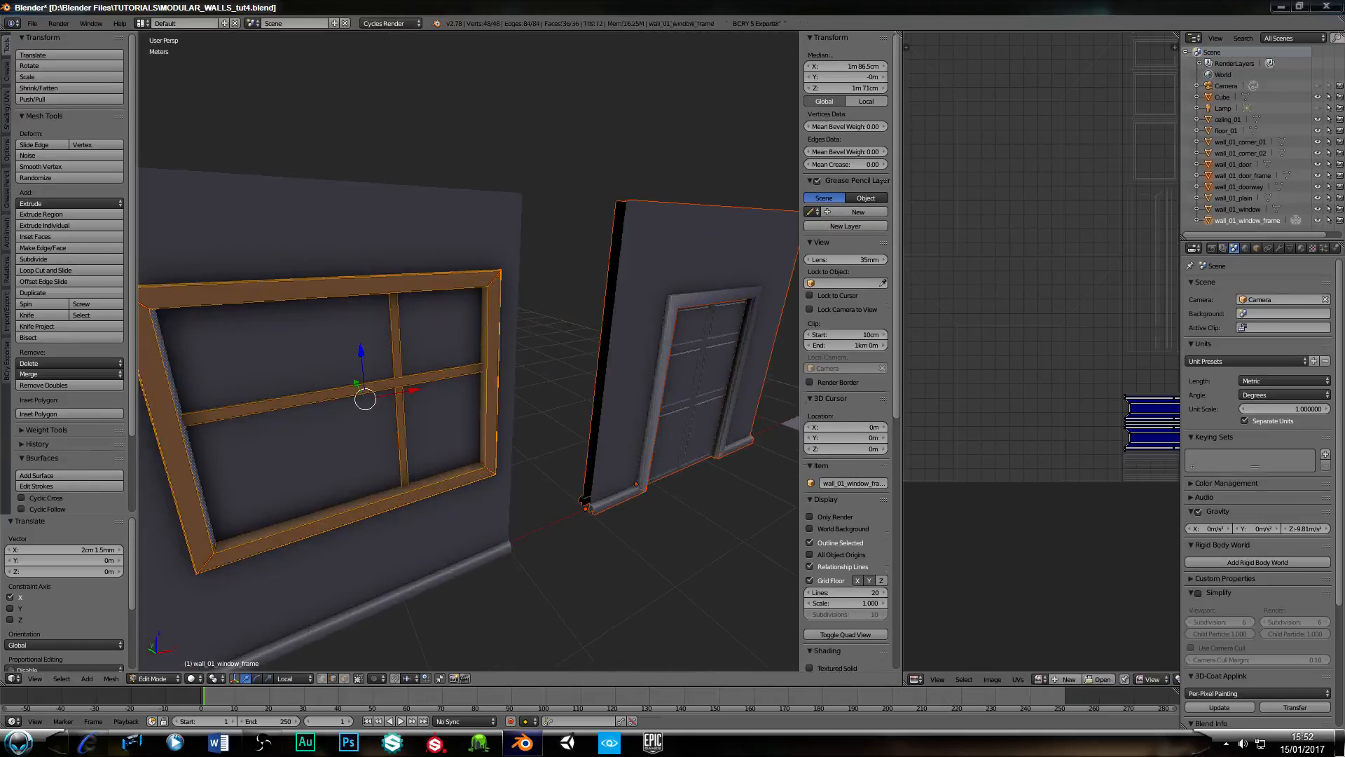
Open the door frame's mesh for editing and scale all its UV islands together to about 0.8.
key(Tab)
scroll(564, 453, down, 5)
middle_drag(521, 401, 578, 390)
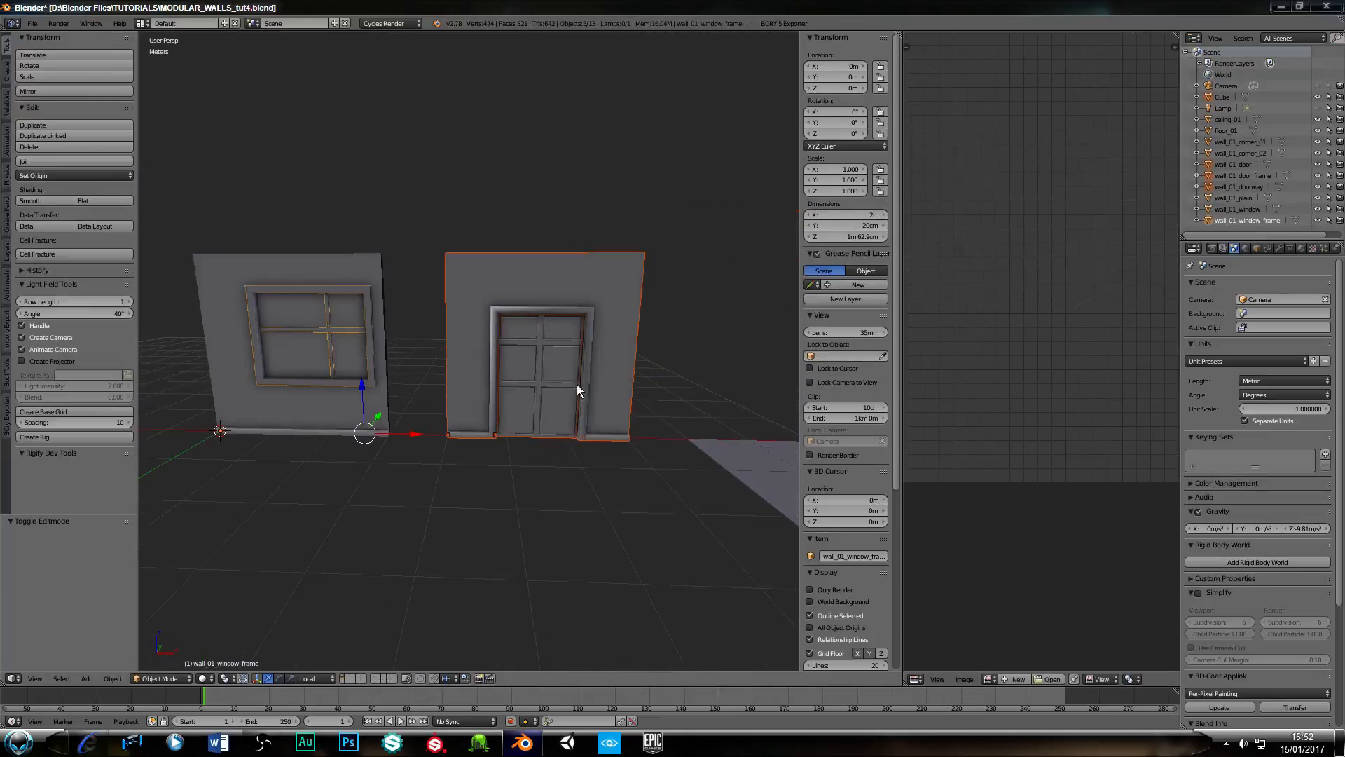
right_click(583, 389)
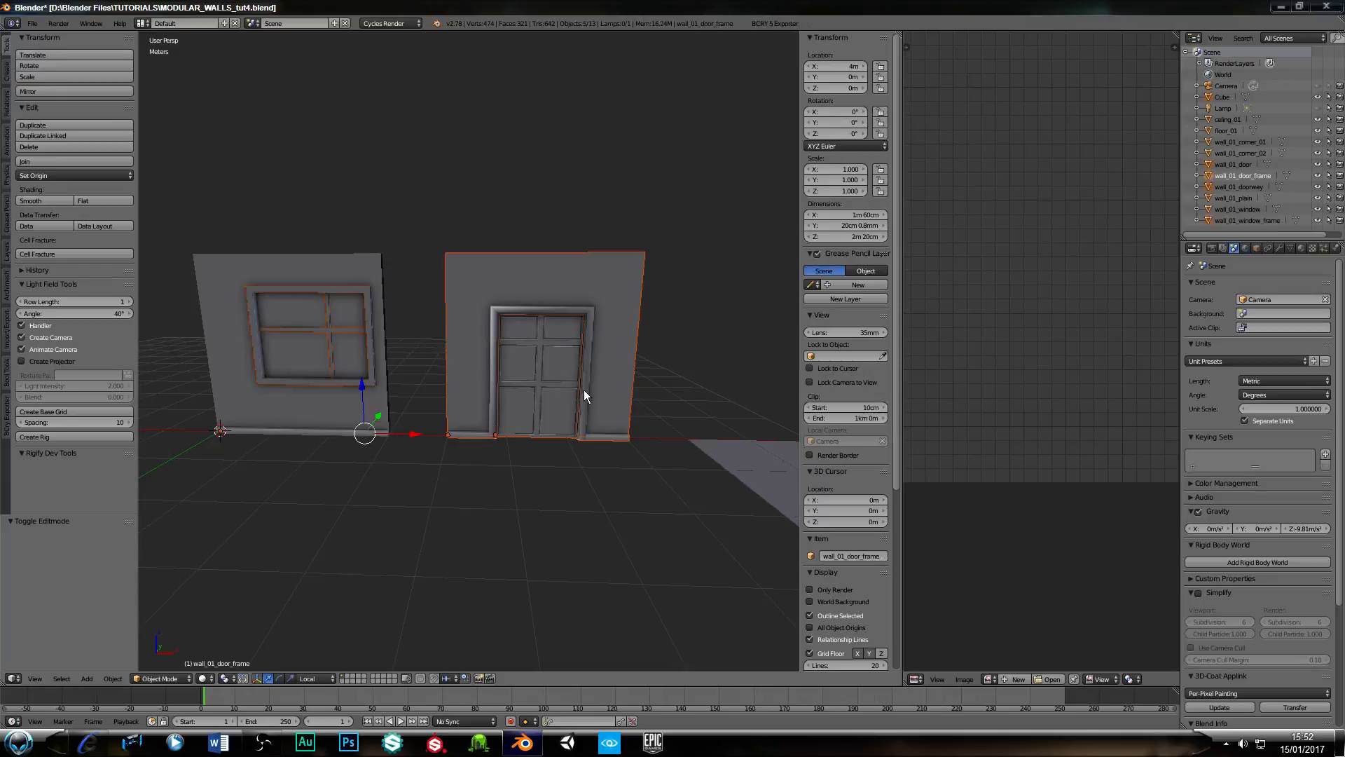
key(Tab)
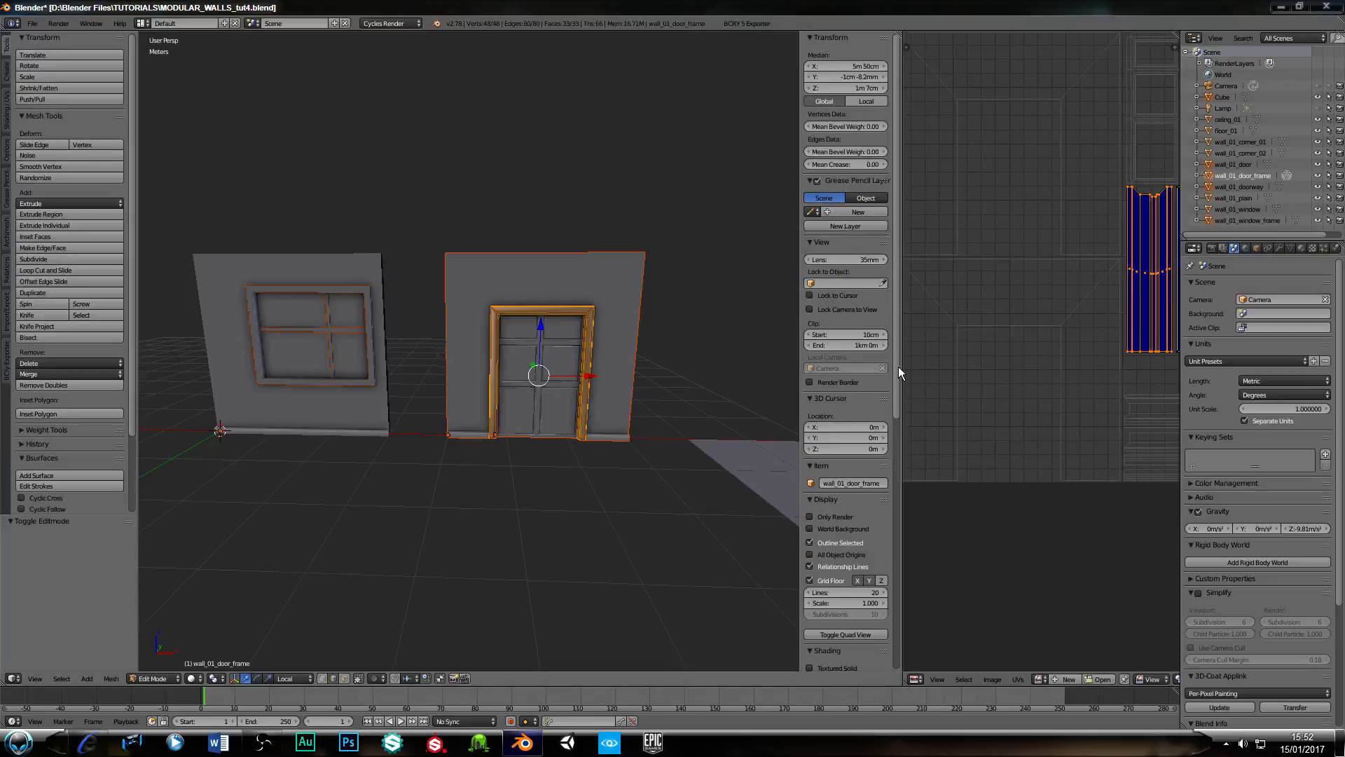
drag(902, 363, 404, 363)
scroll(731, 351, up, 4)
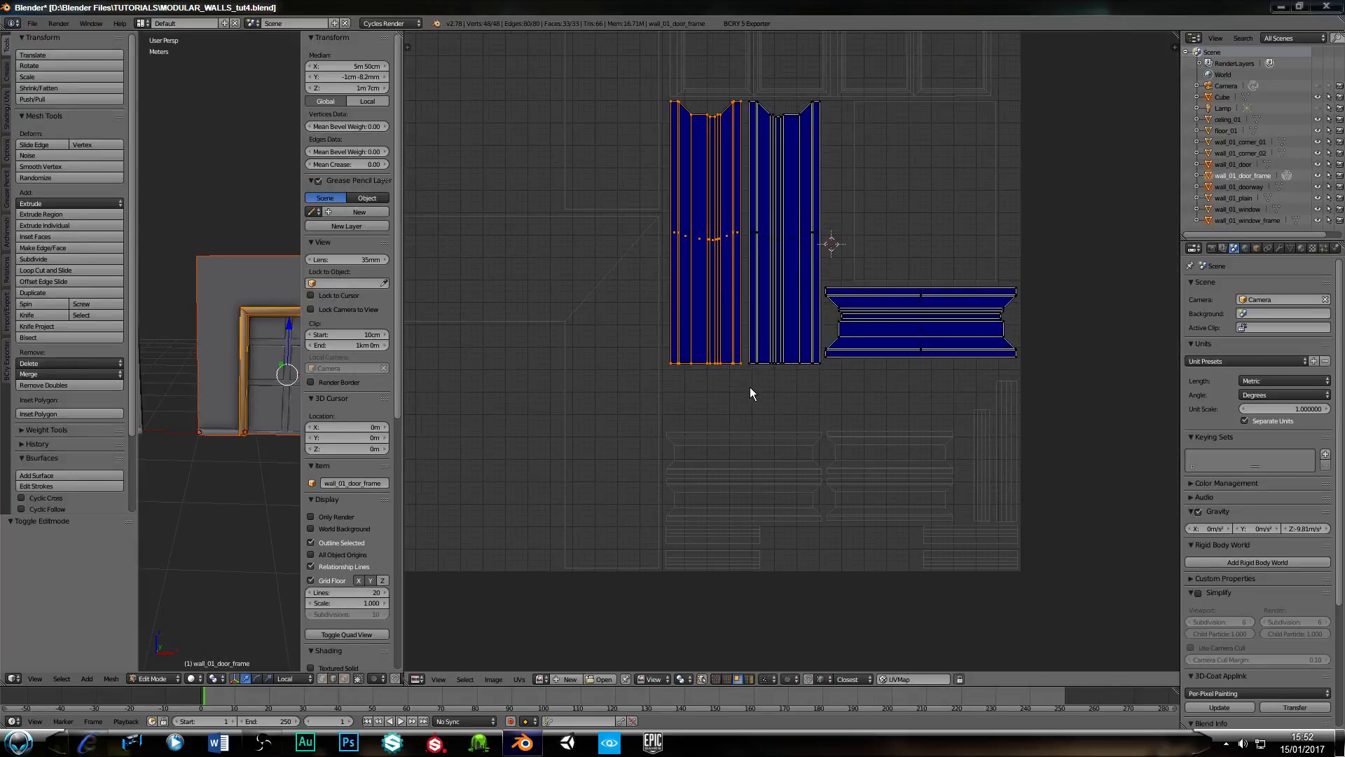
key(a)
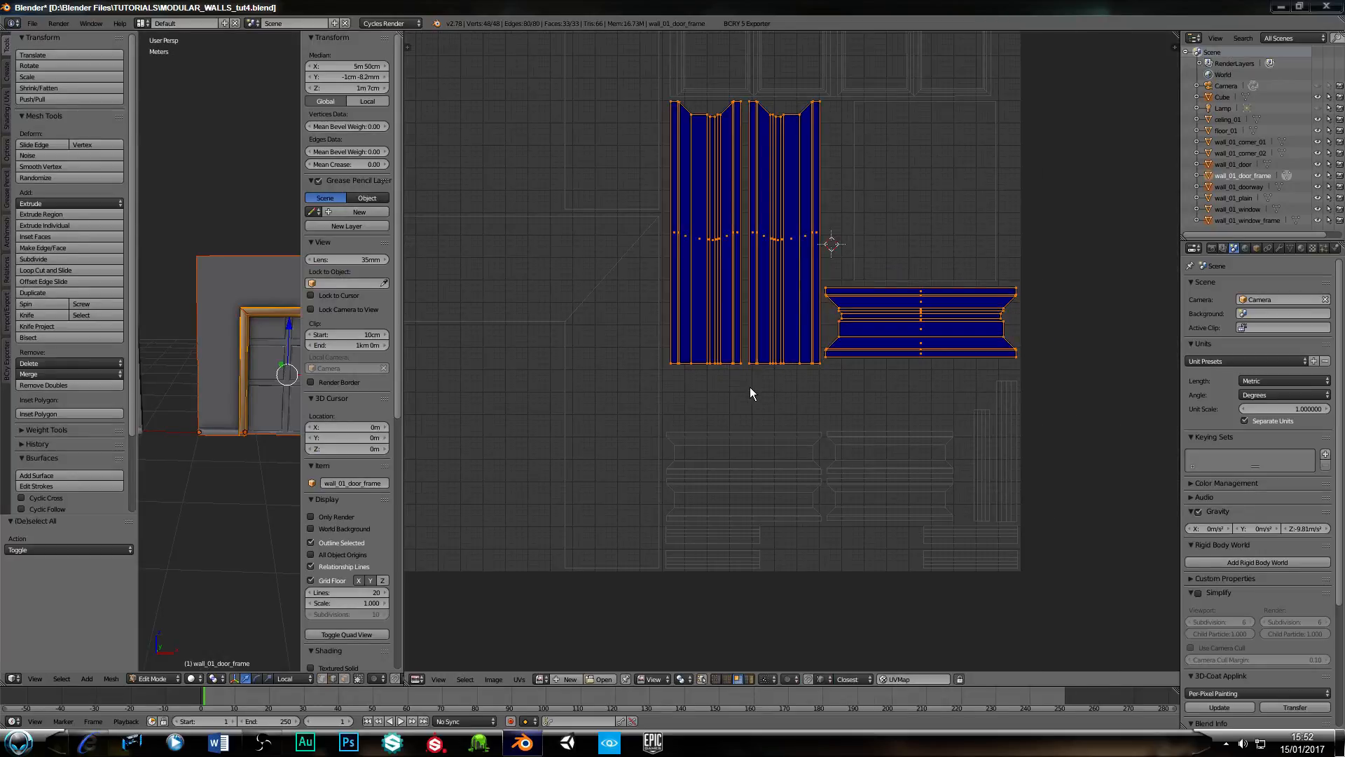
key(s)
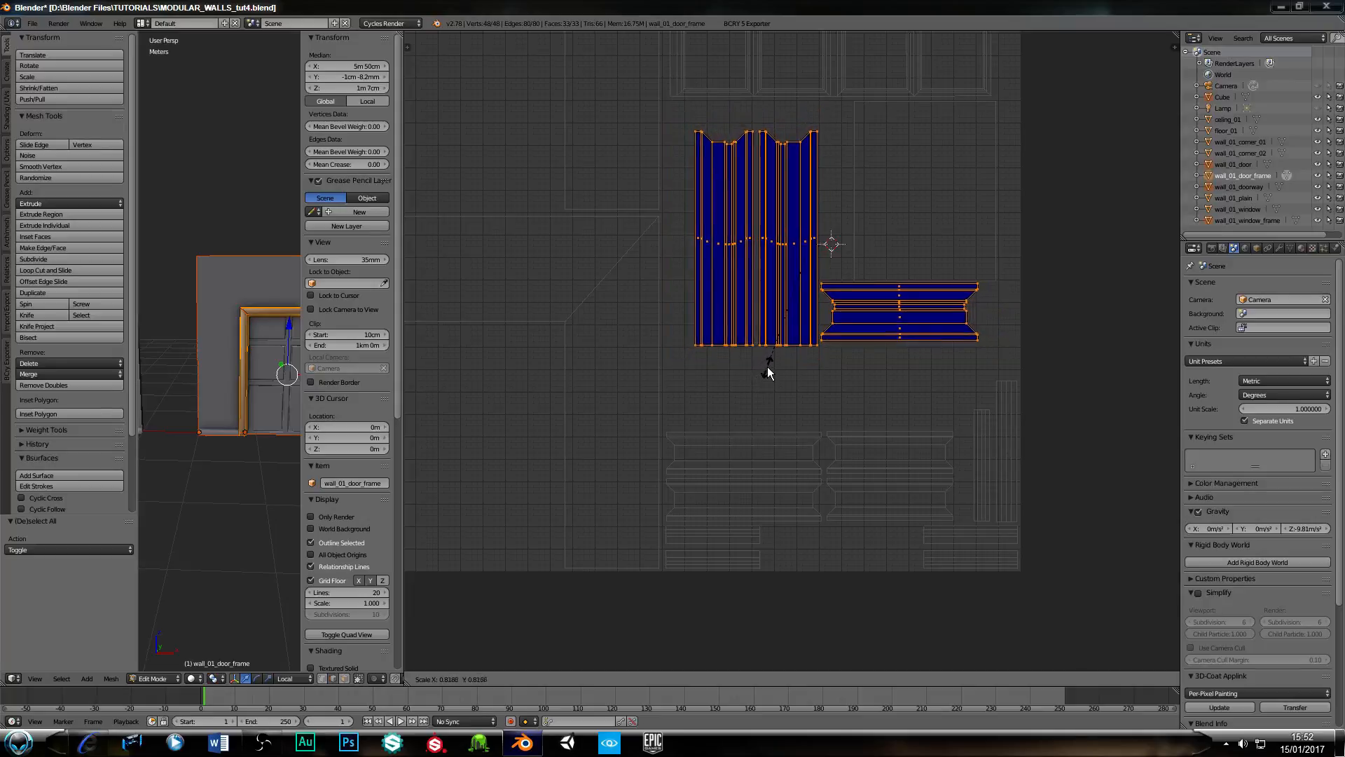
click(768, 365)
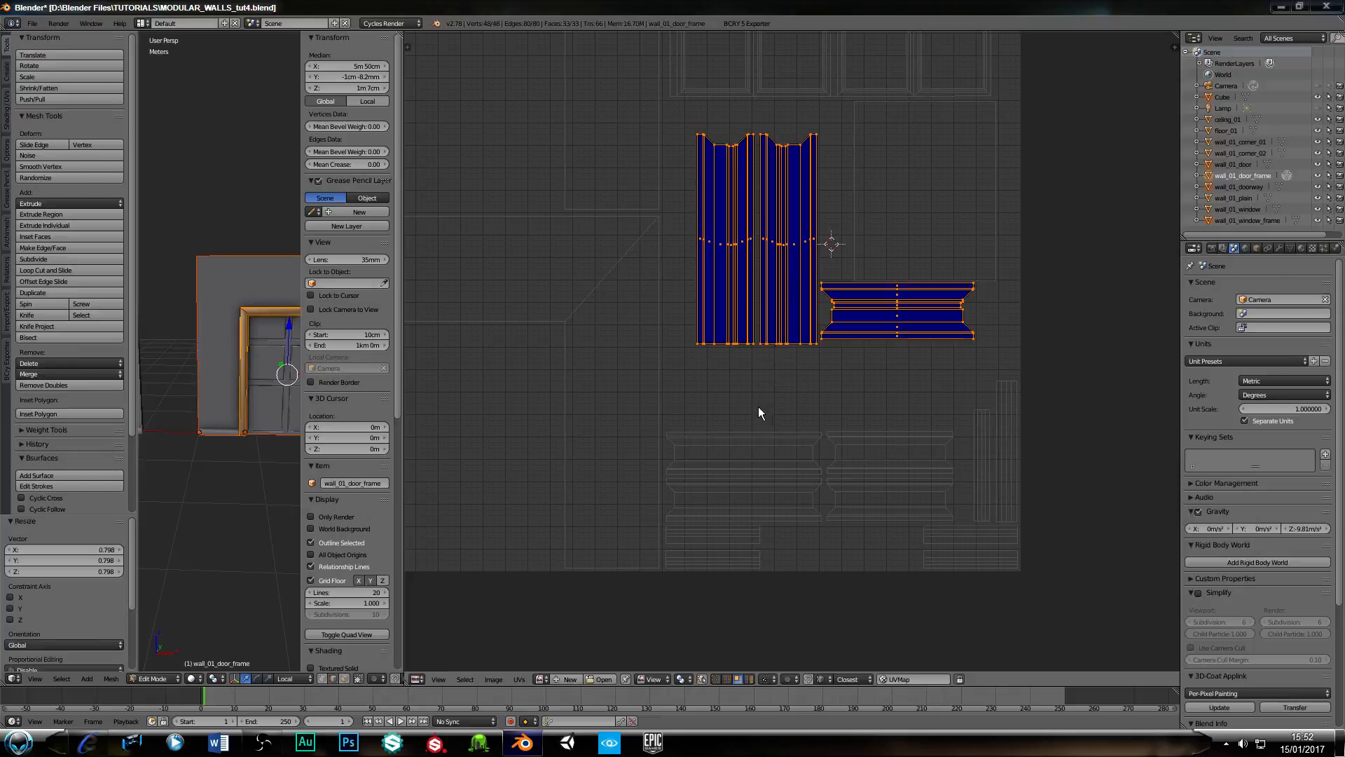
Move the door frame's UV islands about -0.04 along X and -0.115 along Y, just above the window frame's islands.
key(g)
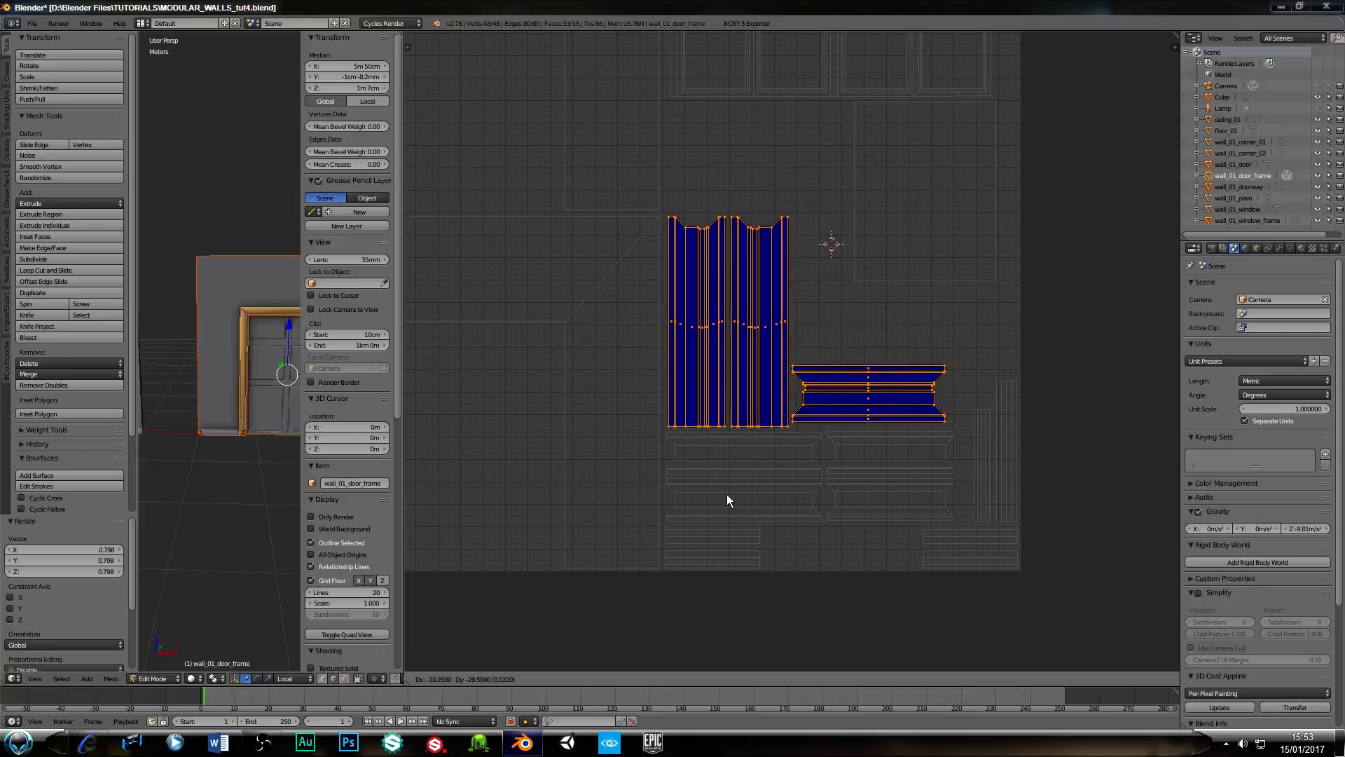
click(725, 500)
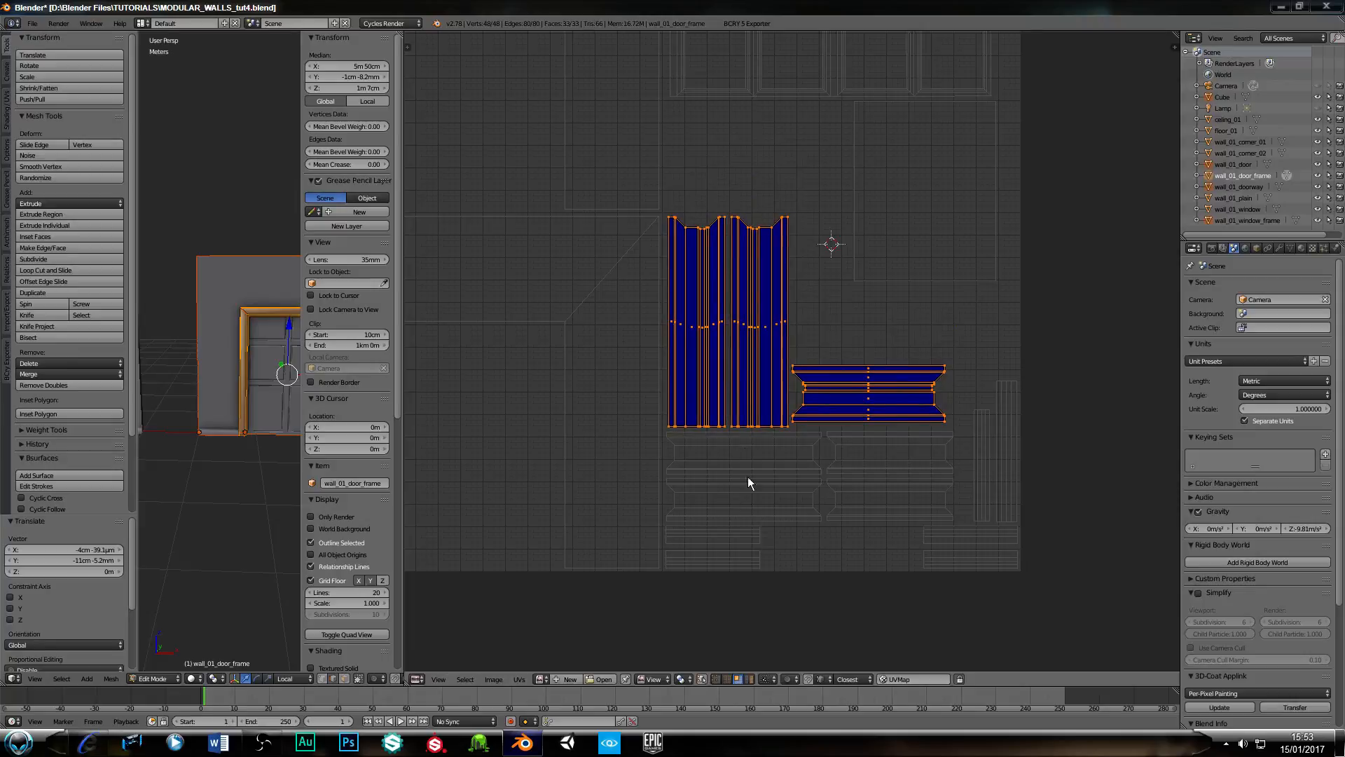
middle_drag(761, 336, 658, 451)
middle_drag(673, 311, 833, 308)
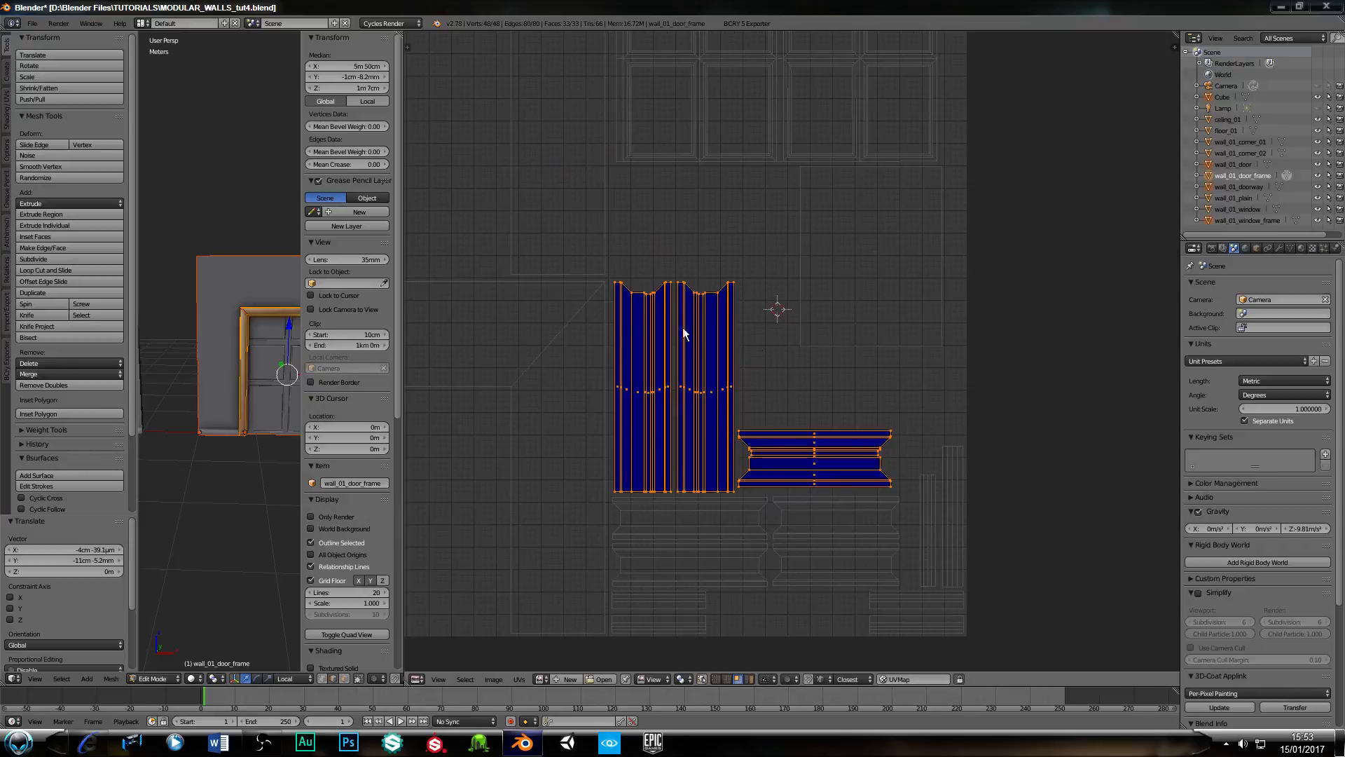
middle_drag(683, 327, 759, 322)
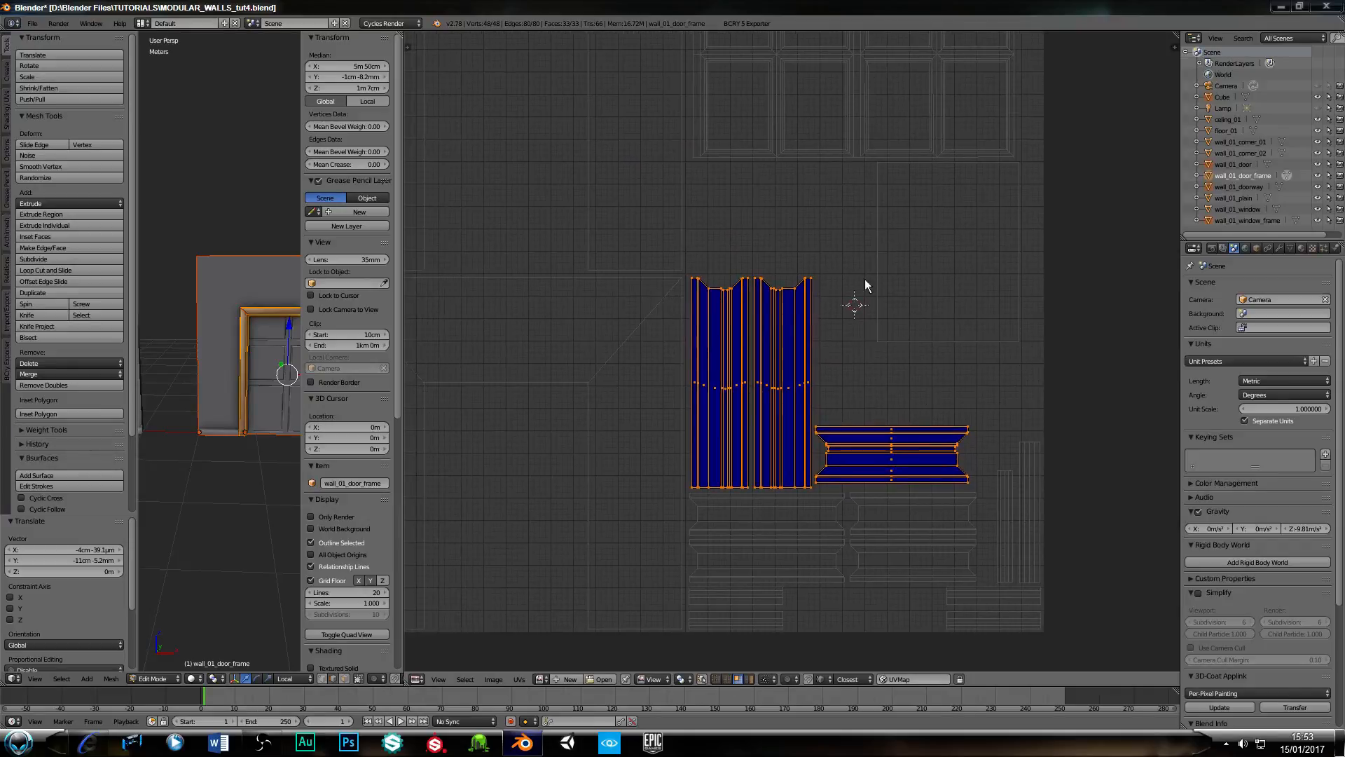
middle_drag(714, 277, 821, 284)
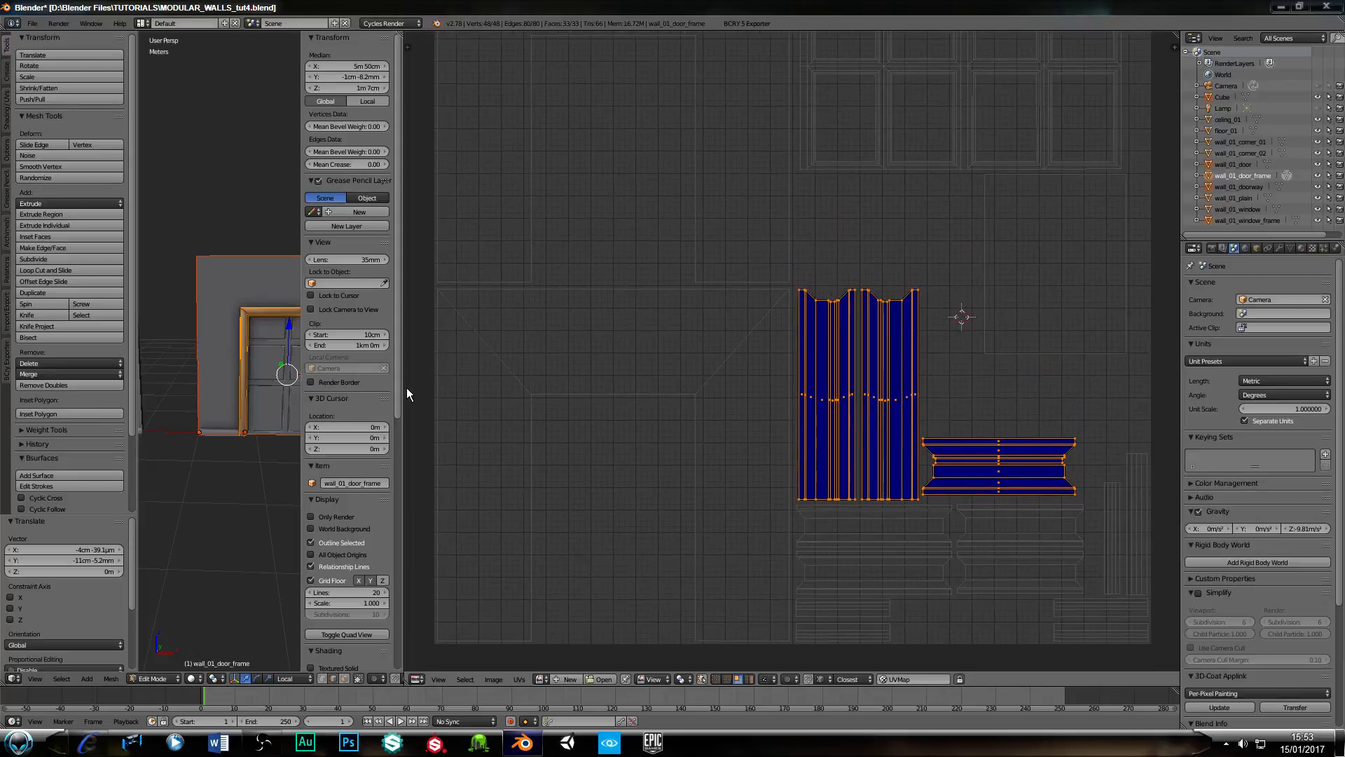
Leave the door frame and open the flat pane inside the window frame for mesh editing.
drag(407, 388, 936, 392)
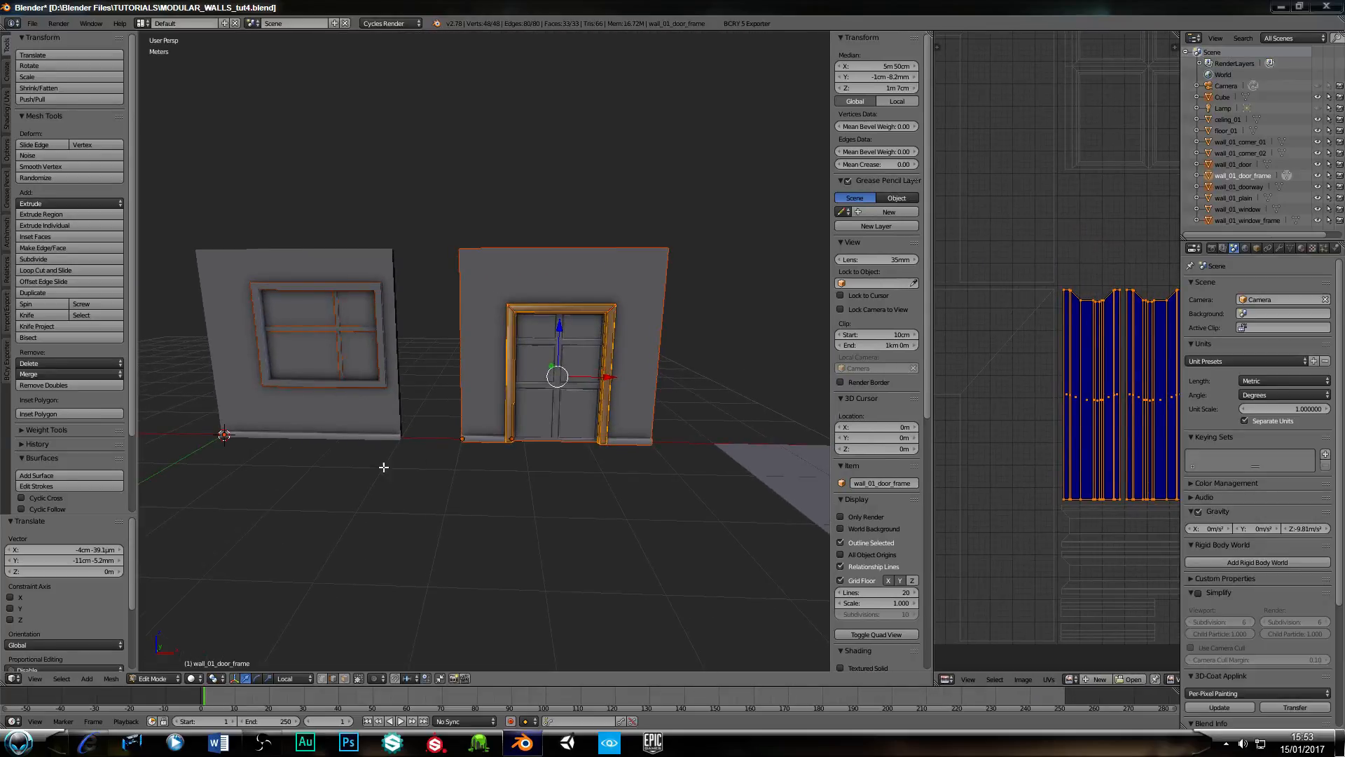
shift+middle_drag(338, 437, 365, 451)
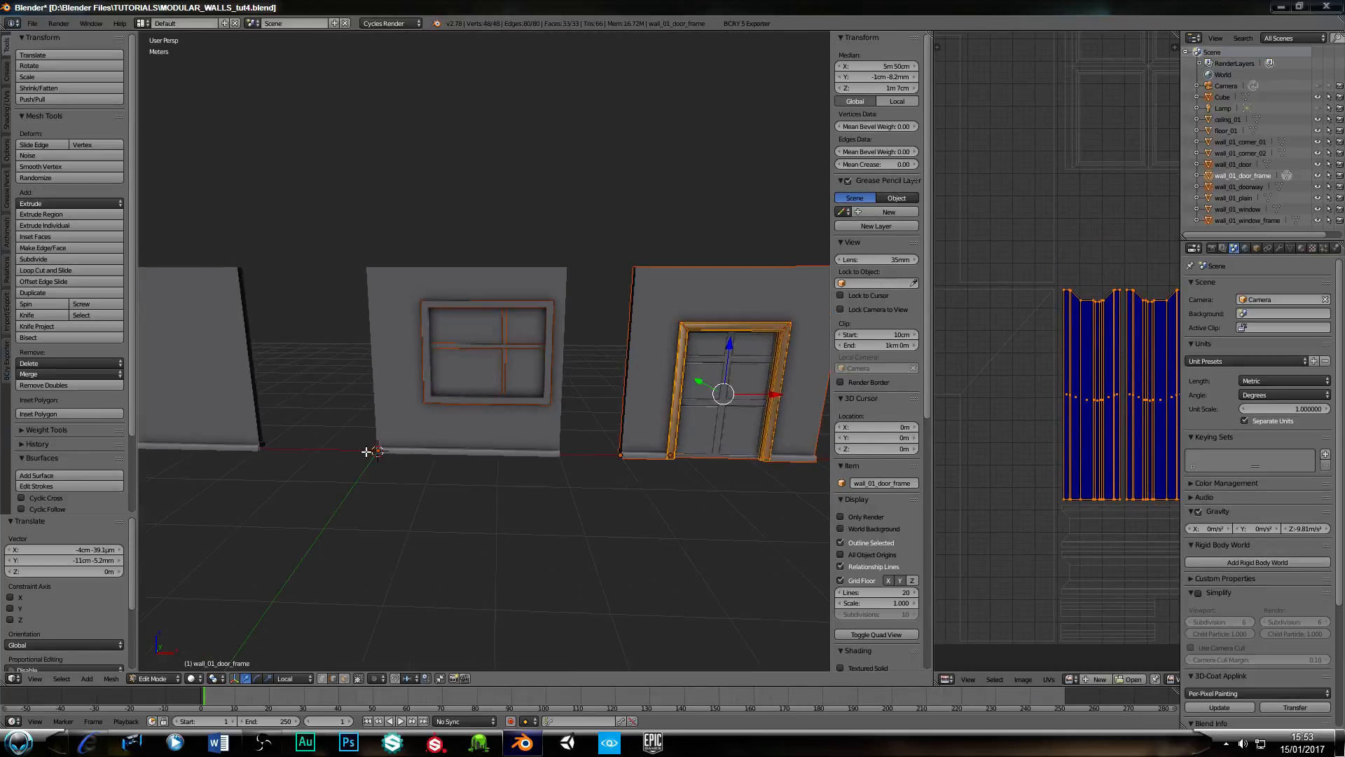
key(Tab)
scroll(486, 474, up, 4)
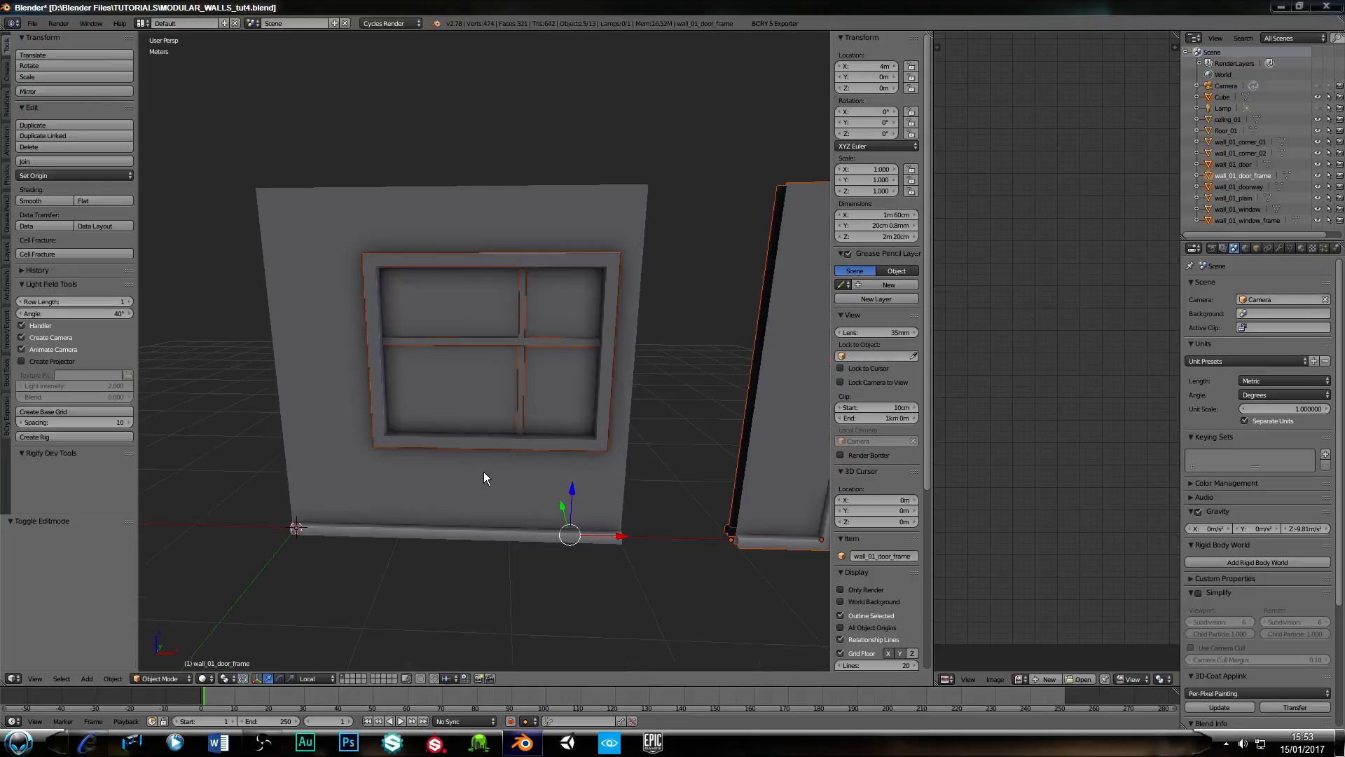
right_click(474, 440)
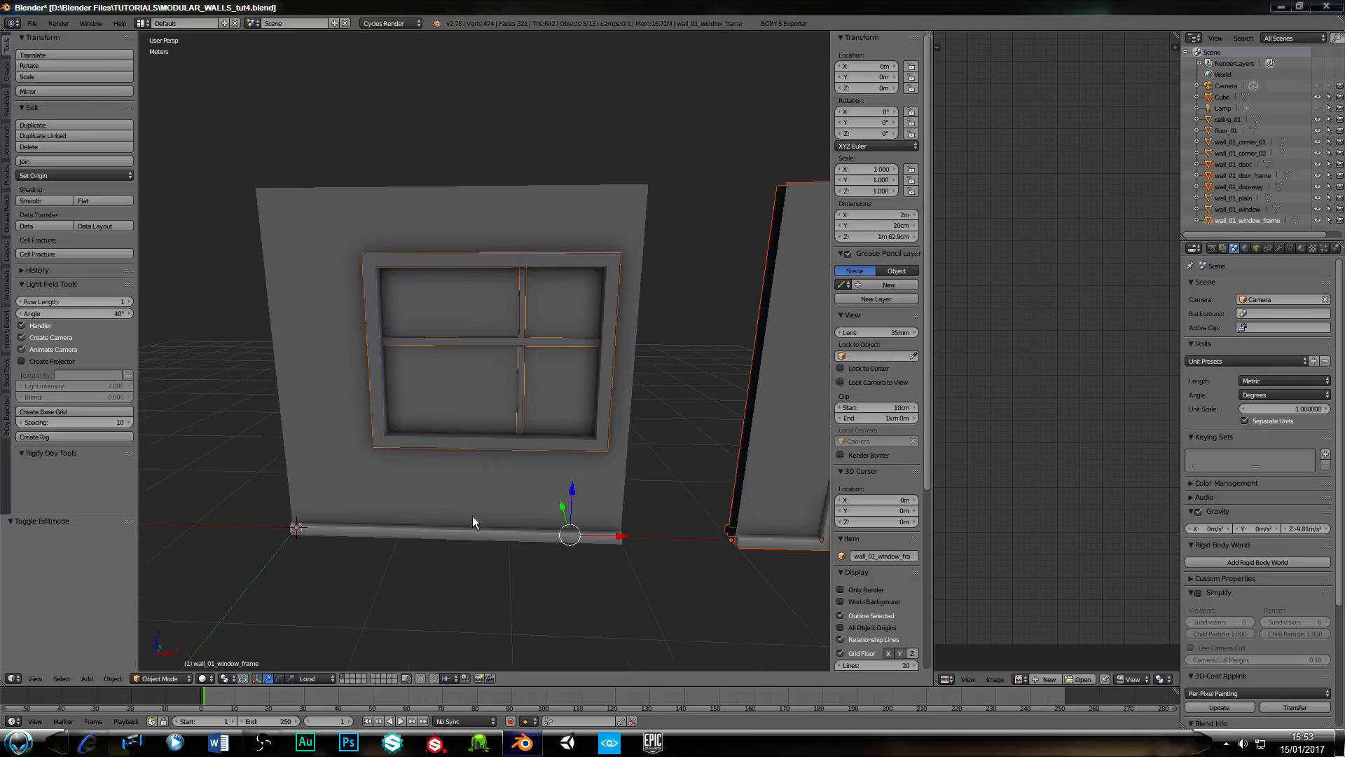
key(Tab)
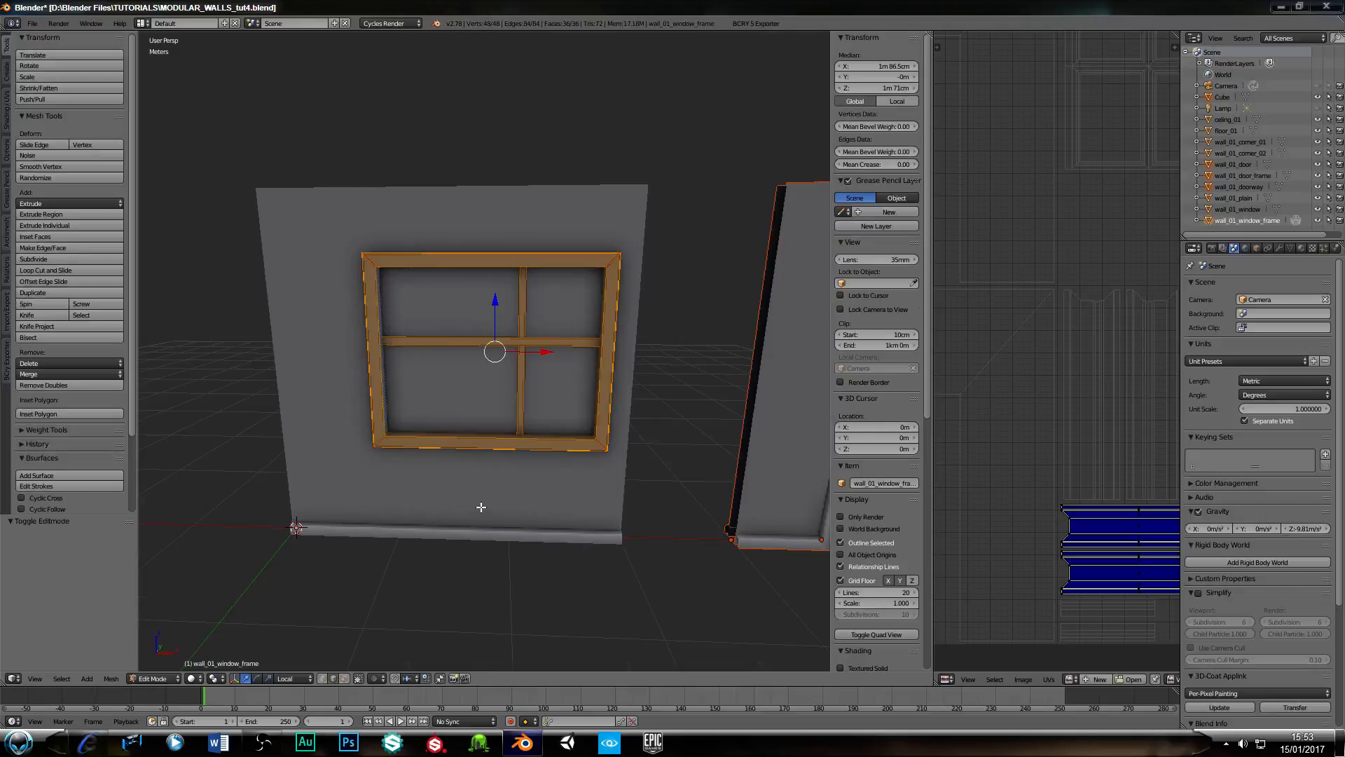
key(Tab)
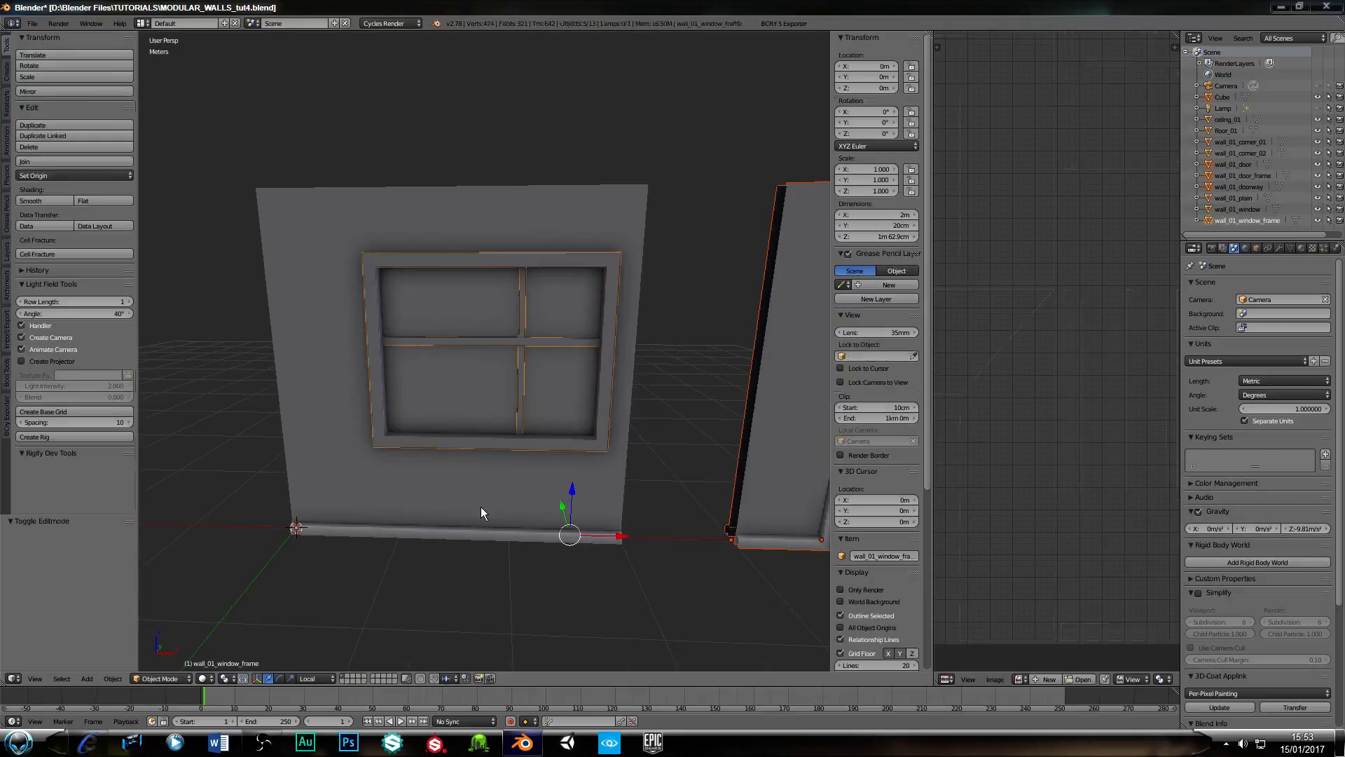
shift+right_click(473, 393)
key(Tab)
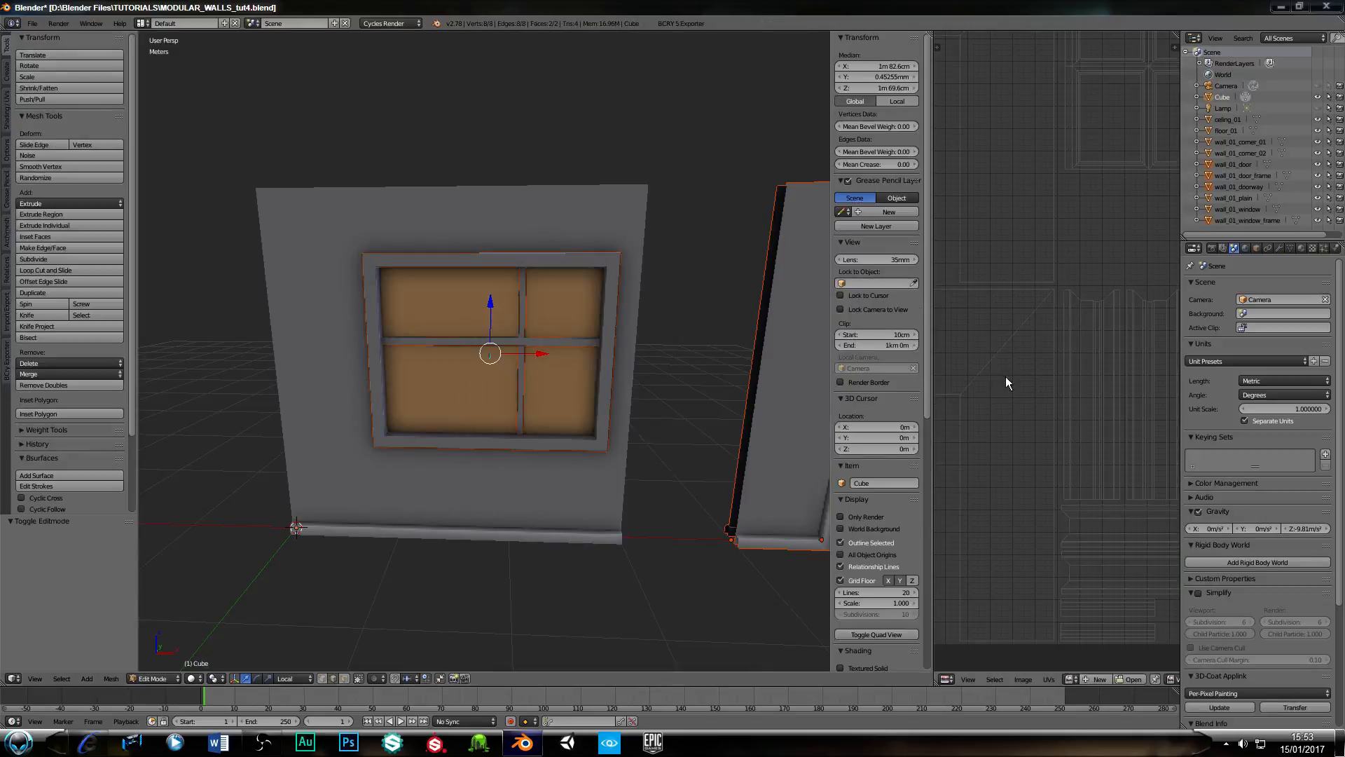
Scale the window pane's UV island to about 0.82 and rotate it by 90°.
drag(936, 384, 447, 387)
scroll(882, 371, up, 2)
middle_drag(882, 372, 691, 402)
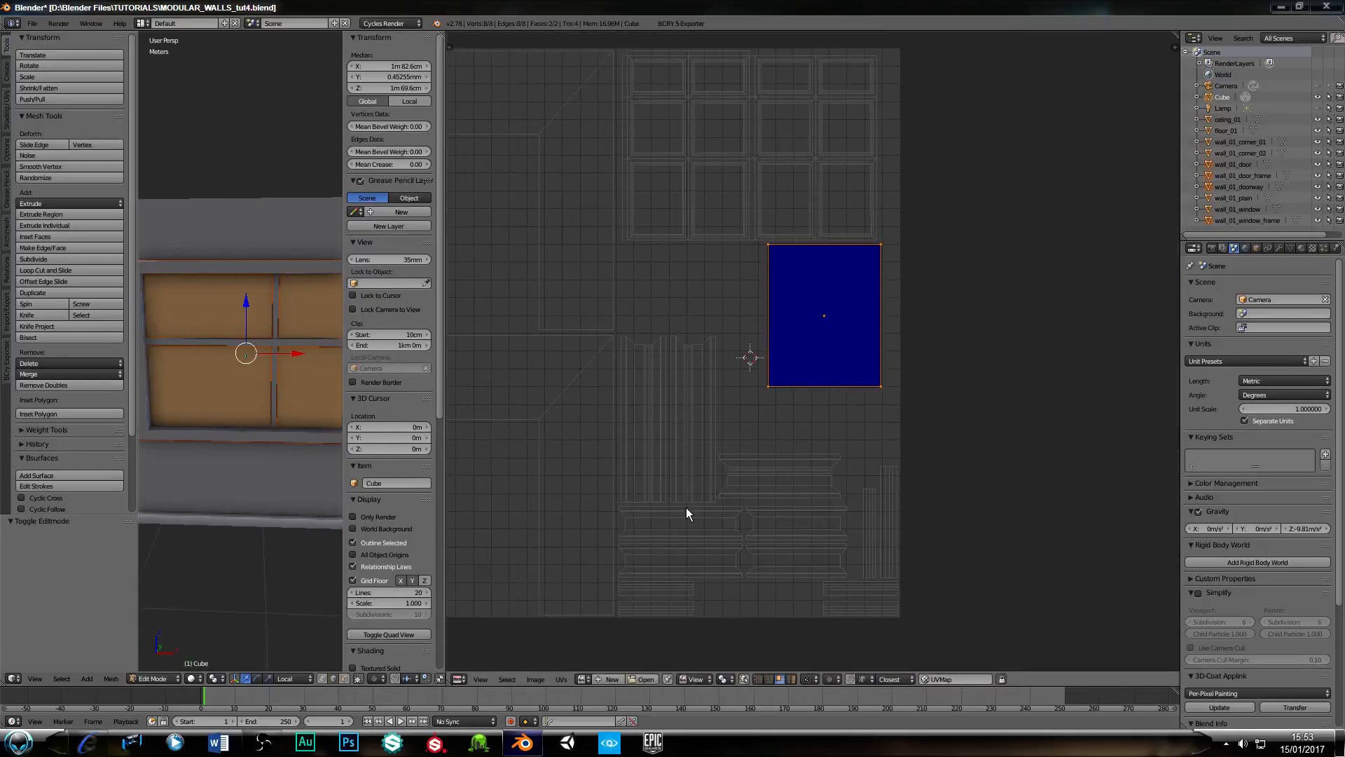
key(s)
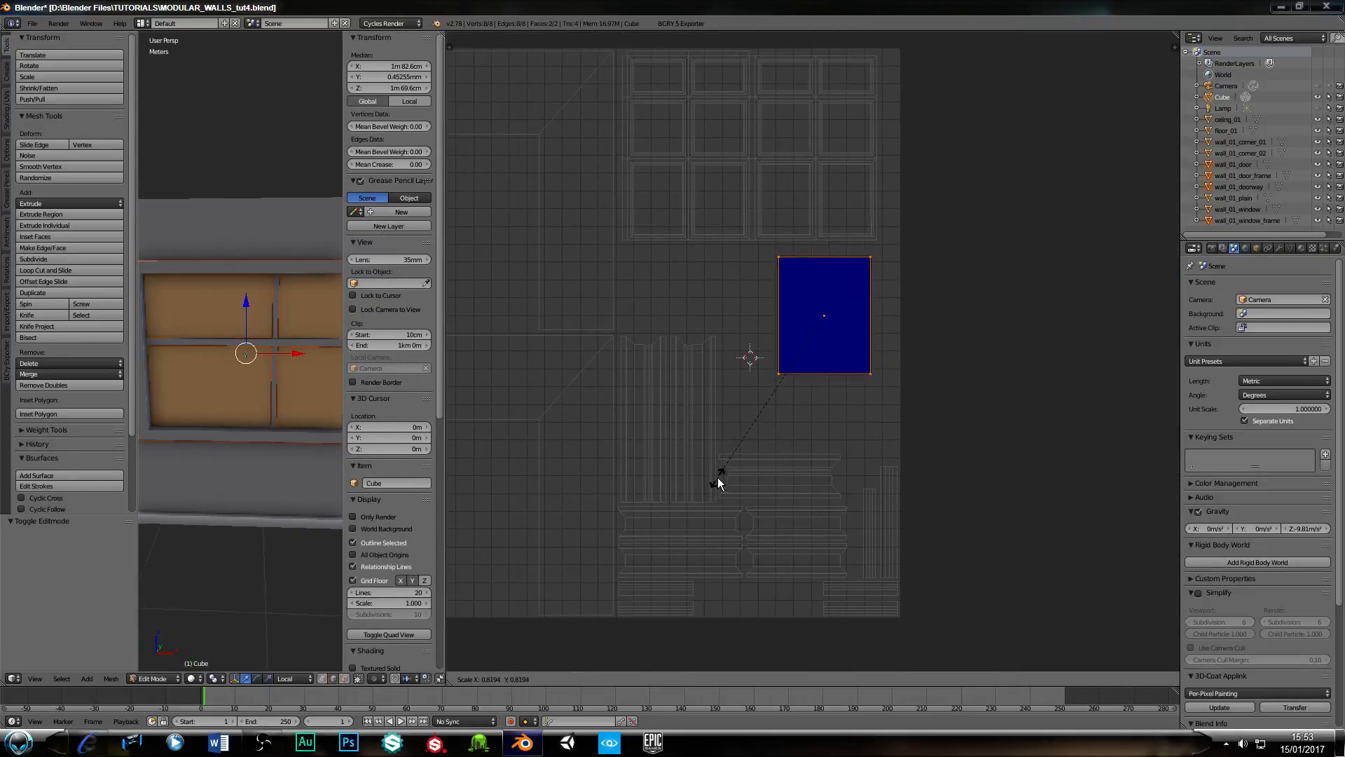
click(719, 480)
text(r90)
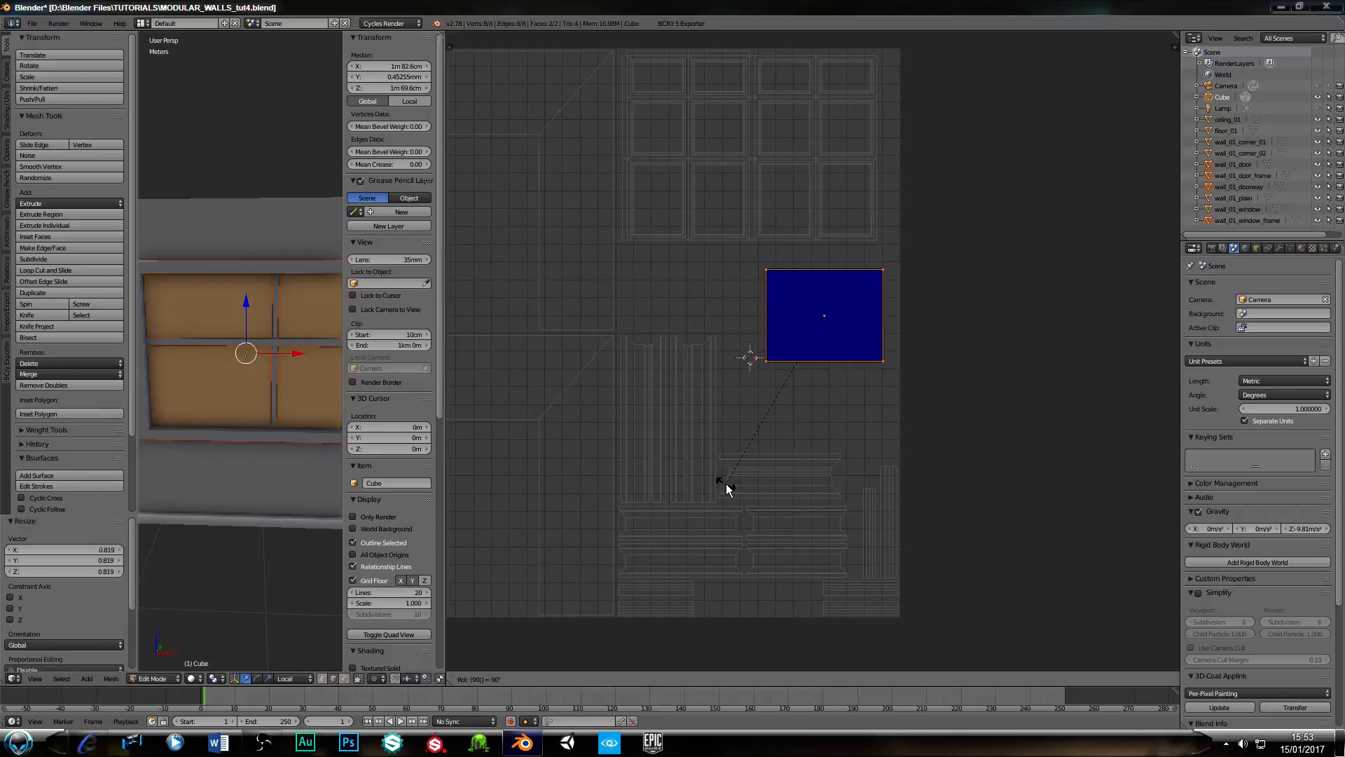
key(Return)
Move the pane's UV island beside the upright door frame islands, directly above the frame's horizontal island.
key(g)
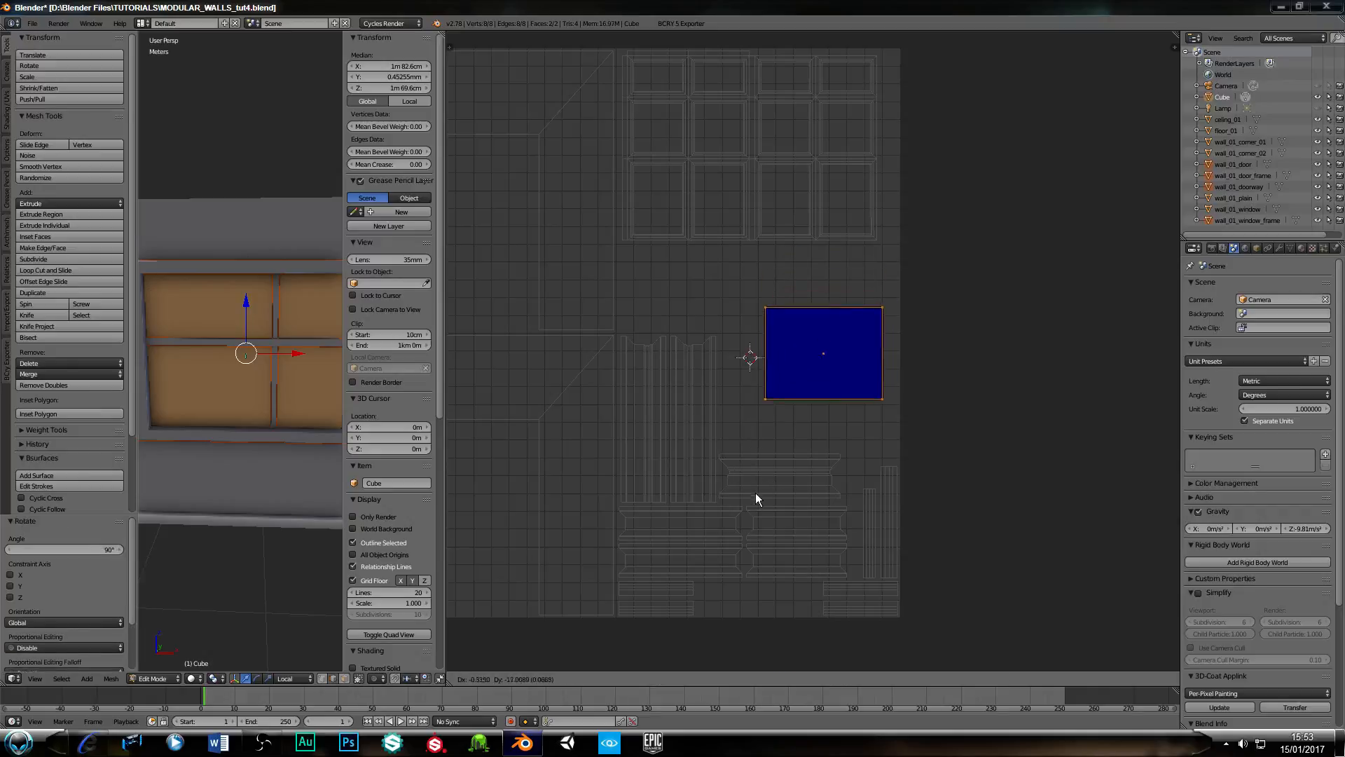
click(718, 538)
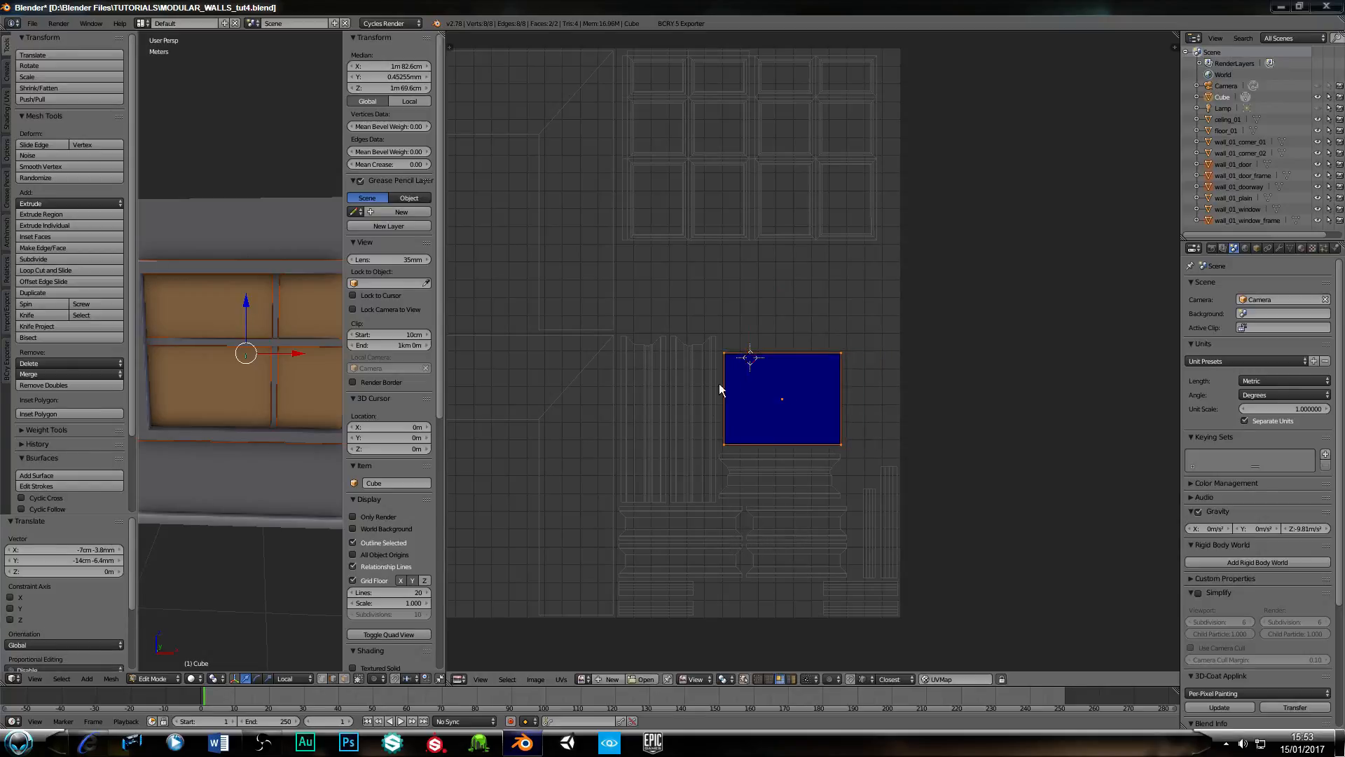
middle_drag(719, 384, 732, 476)
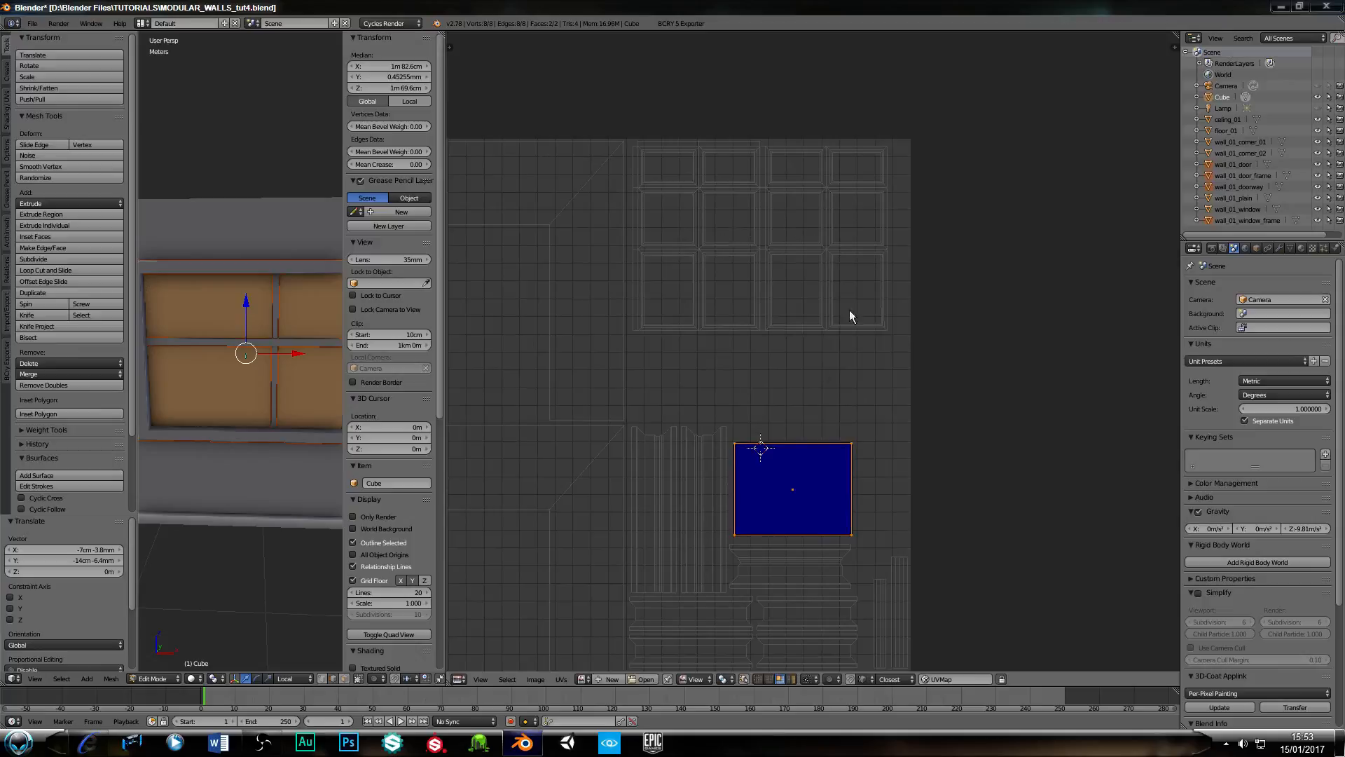
middle_drag(566, 368, 679, 391)
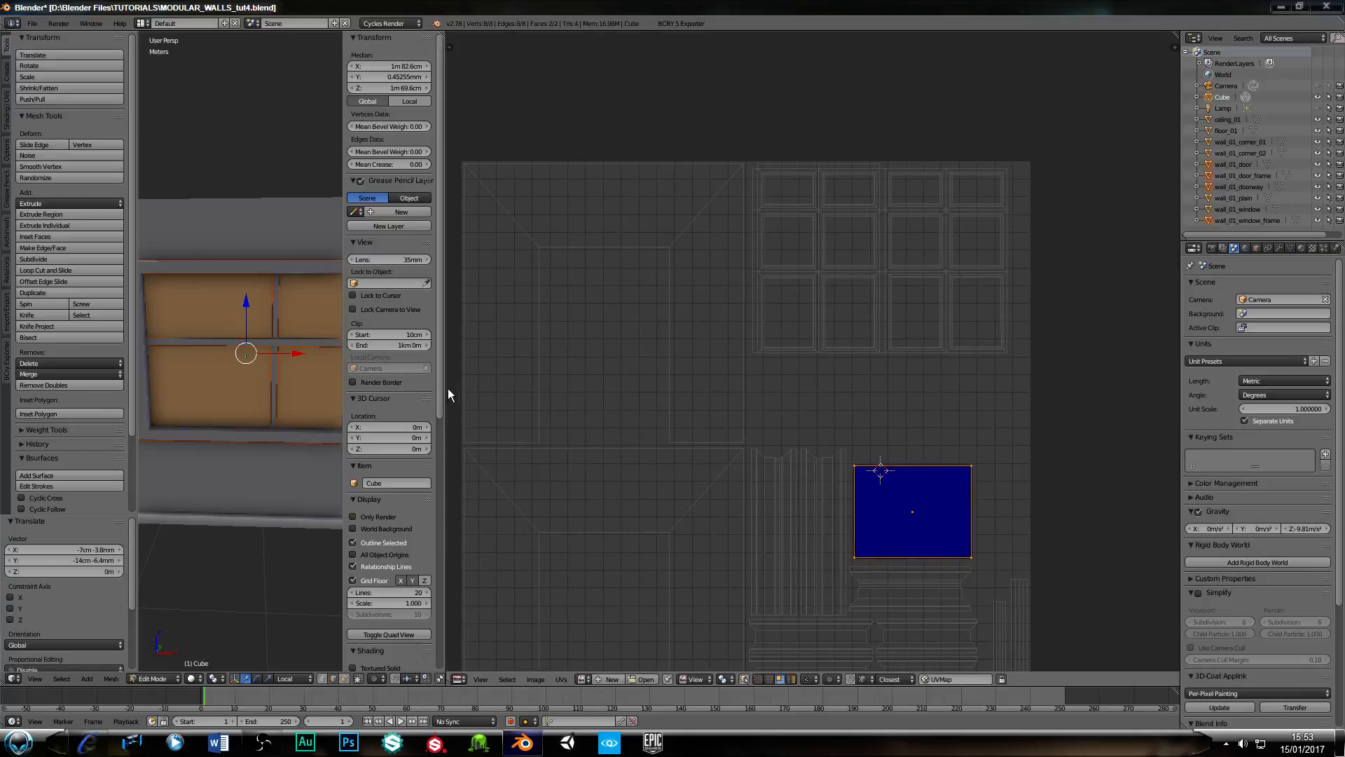
Finish editing the window pane and select the panelled door inside the doorway.
drag(446, 391, 774, 390)
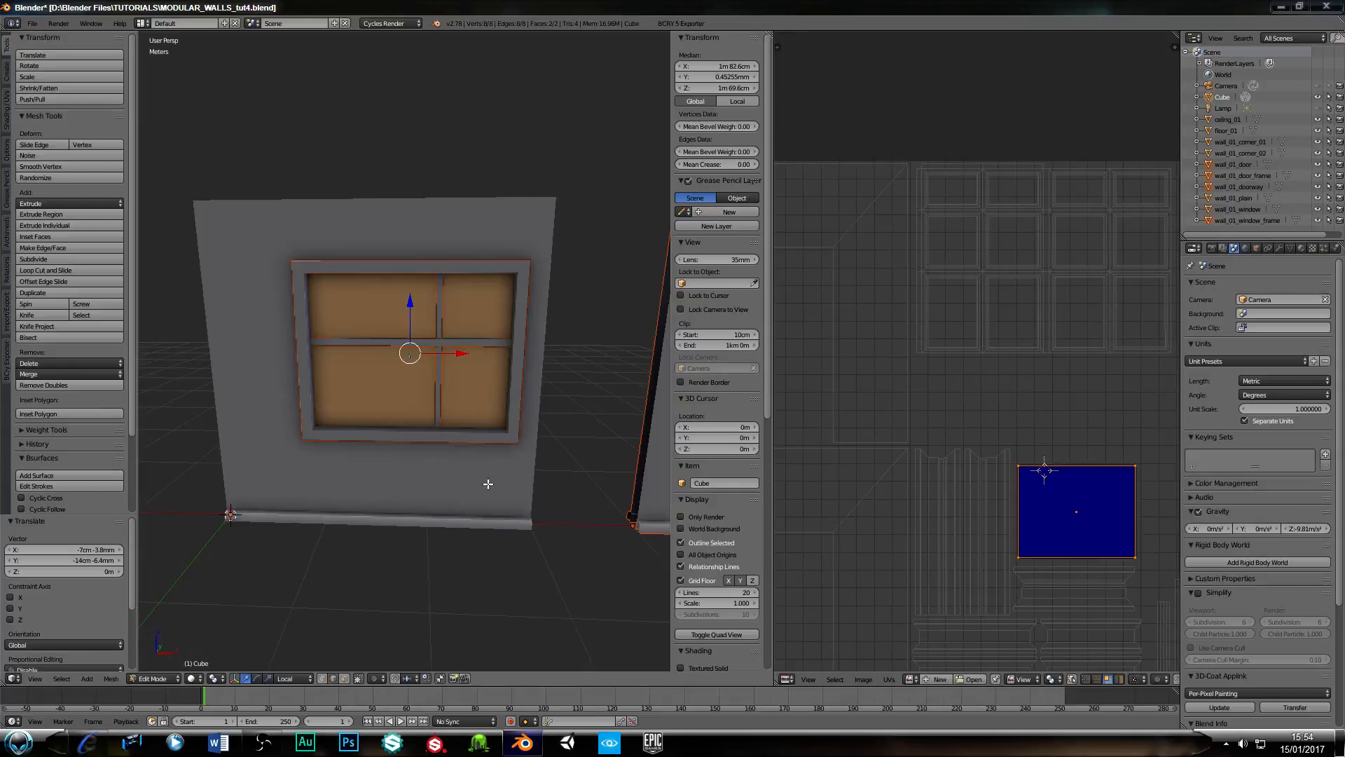
shift+middle_drag(488, 484, 349, 466)
shift+middle_drag(466, 463, 498, 450)
key(Tab)
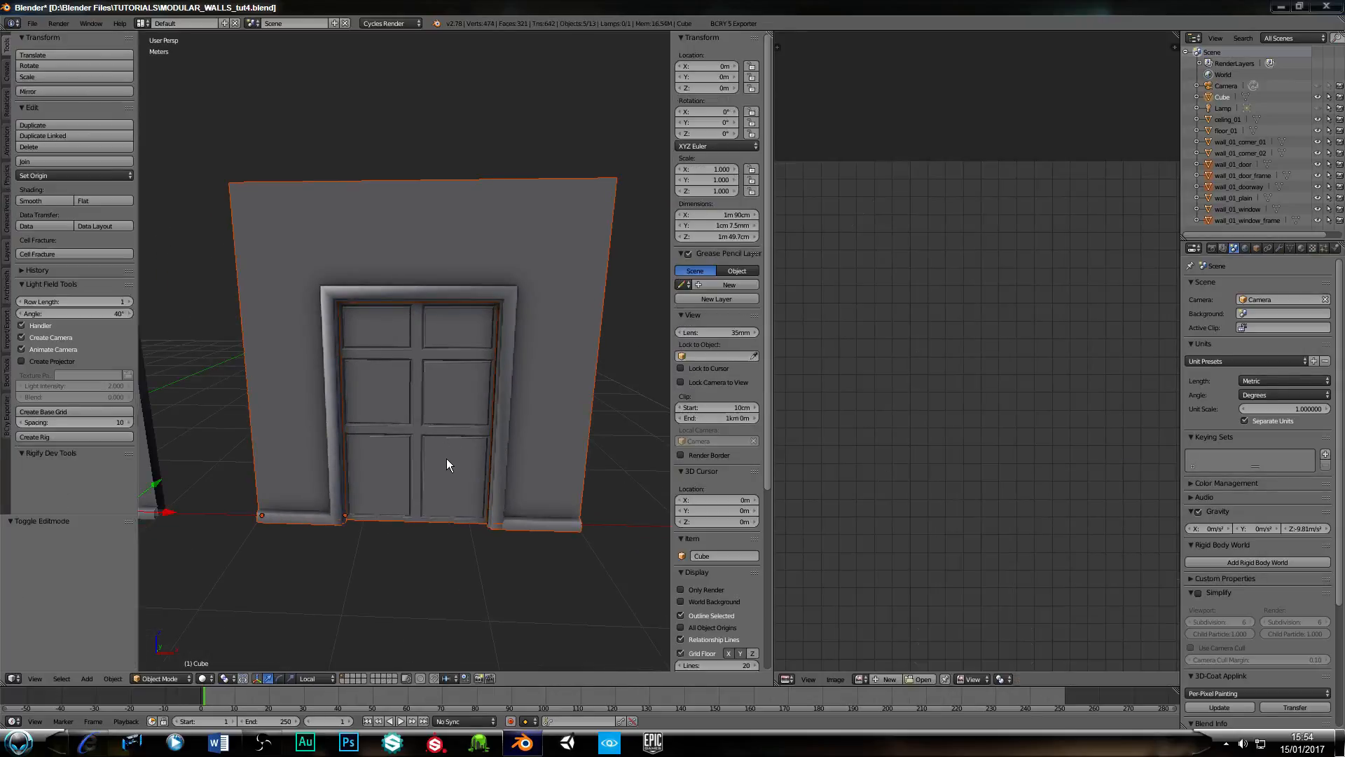
right_click(434, 444)
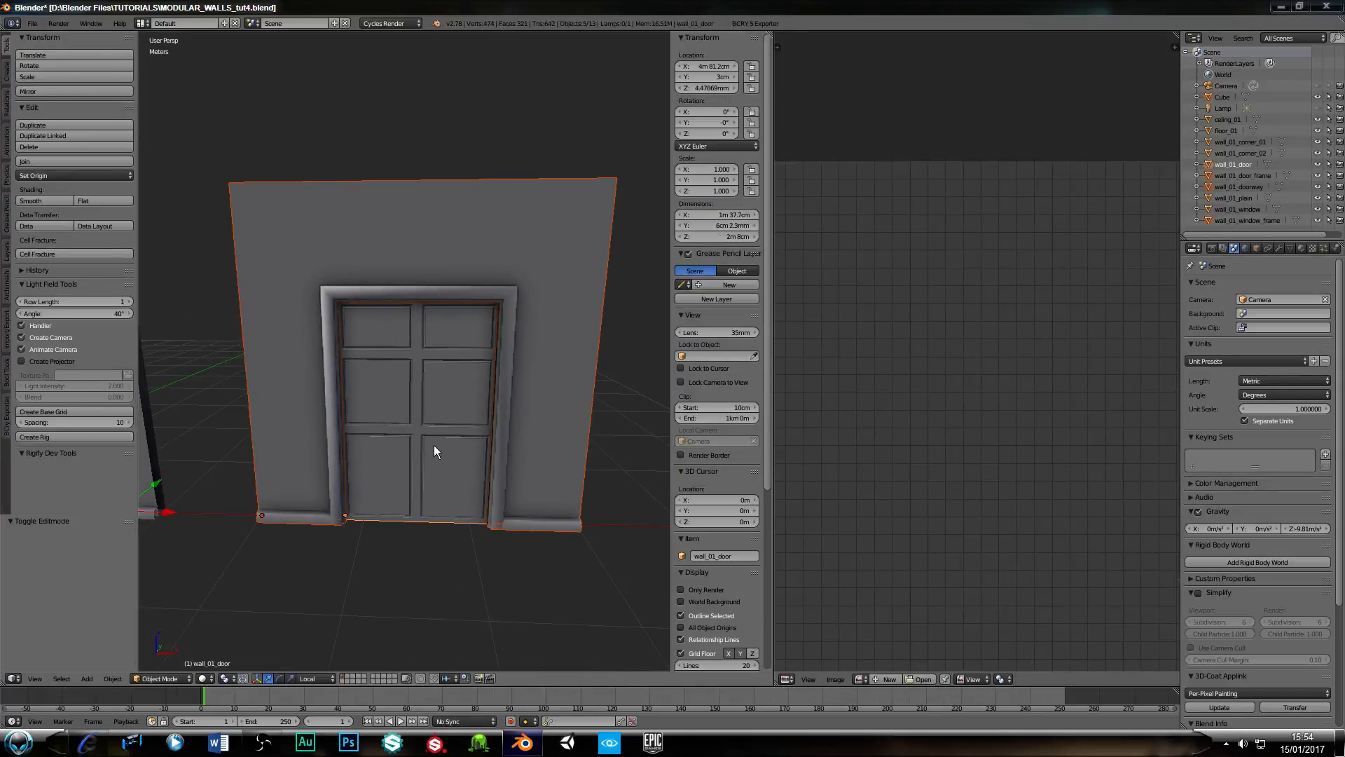
Enter edit mode on wall_01_door, widen the UV editor and scale the door's whole UV layout up by about 1.485.
key(Tab)
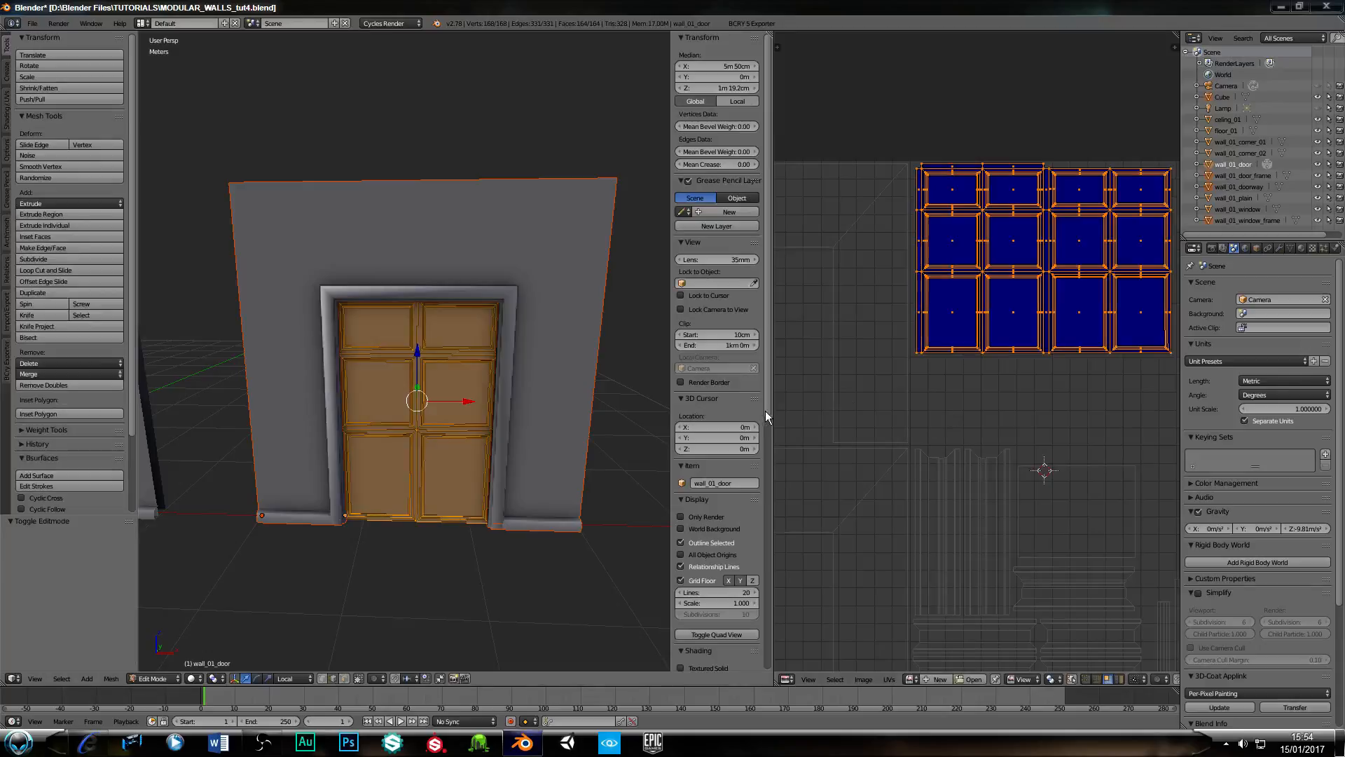
drag(774, 411, 434, 428)
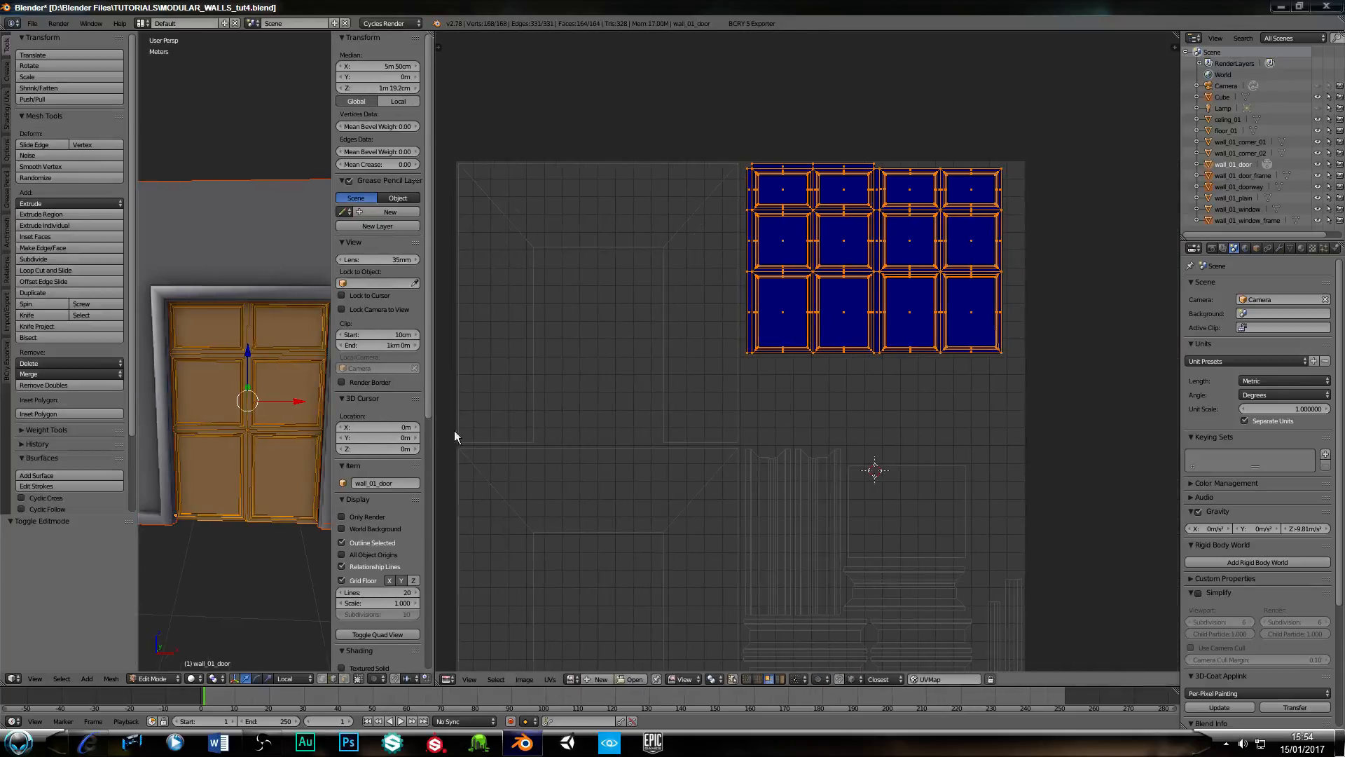
scroll(674, 402, up, 1)
middle_drag(828, 387, 716, 427)
key(s)
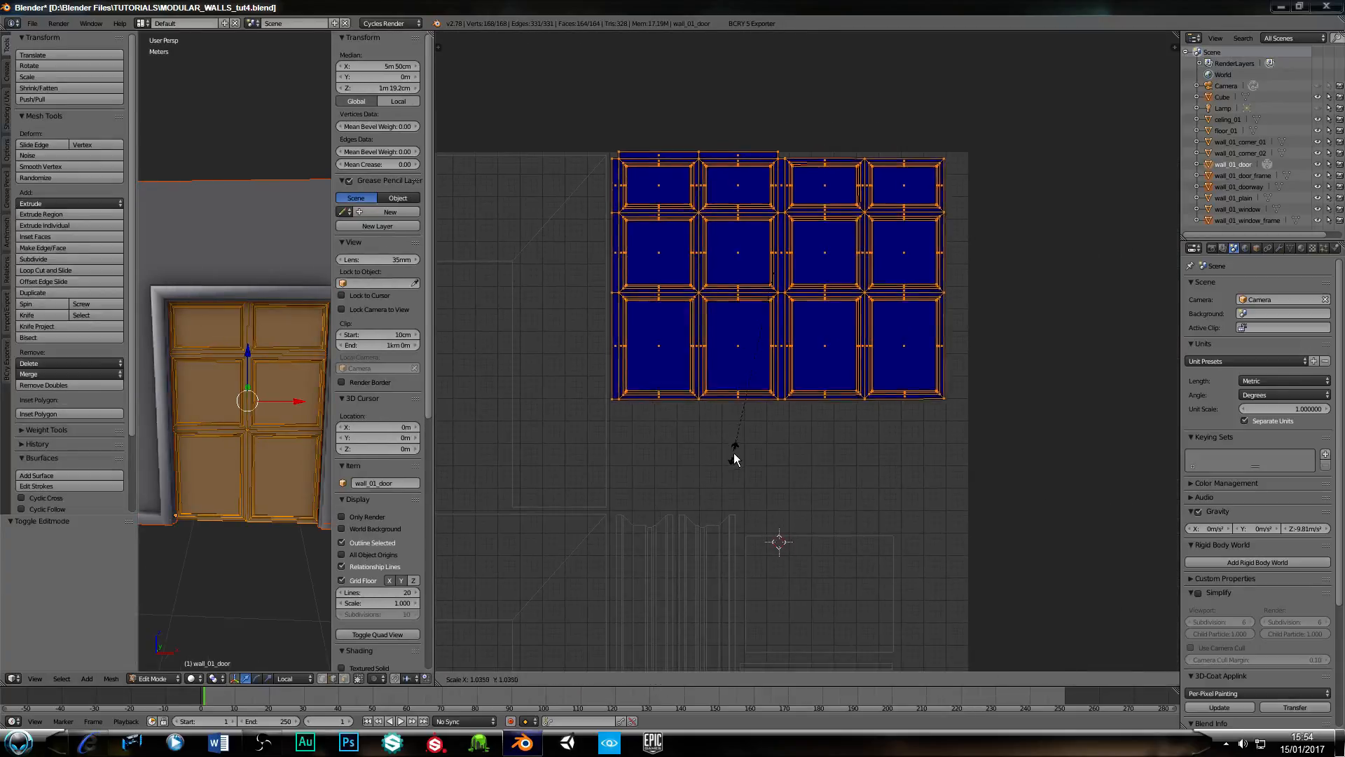
click(762, 548)
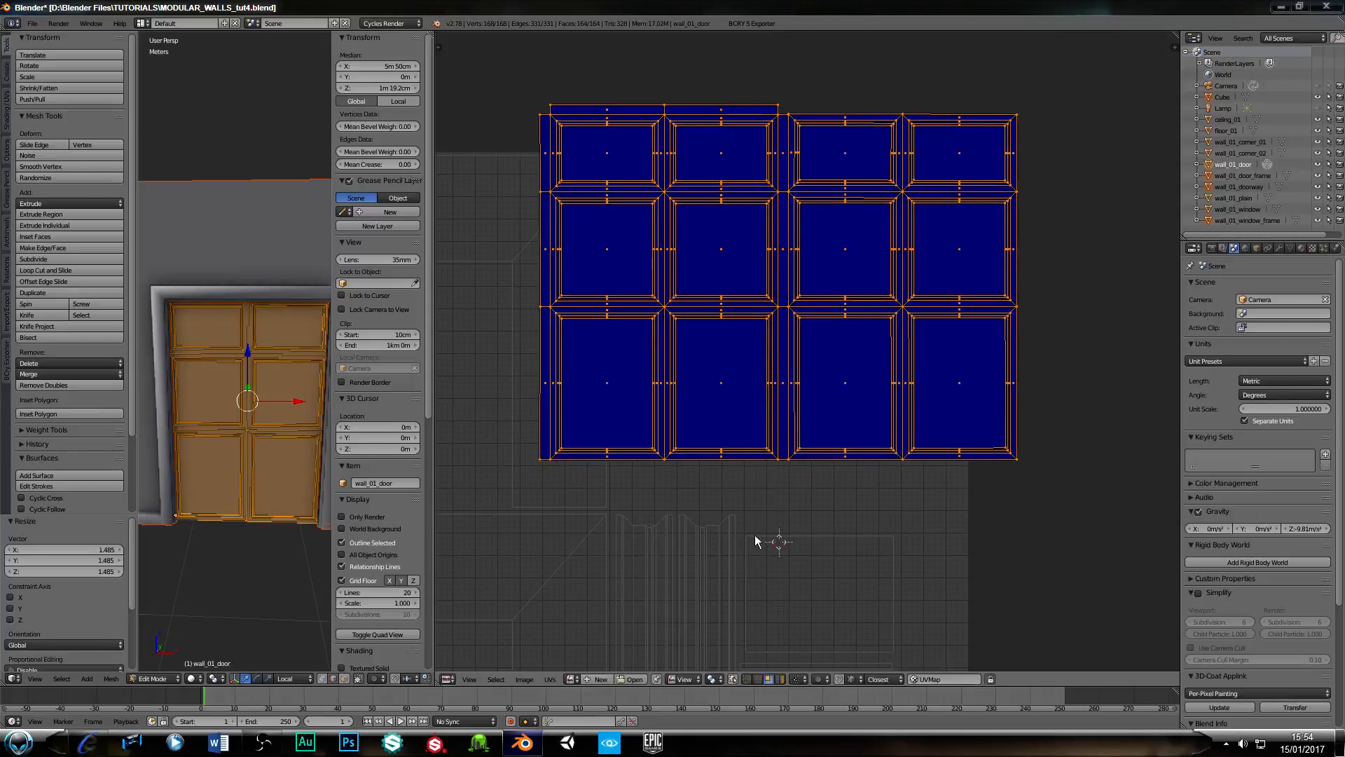
Move the enlarged door UVs toward the texture square's empty upper-right area and scale them down to about 0.926.
key(g)
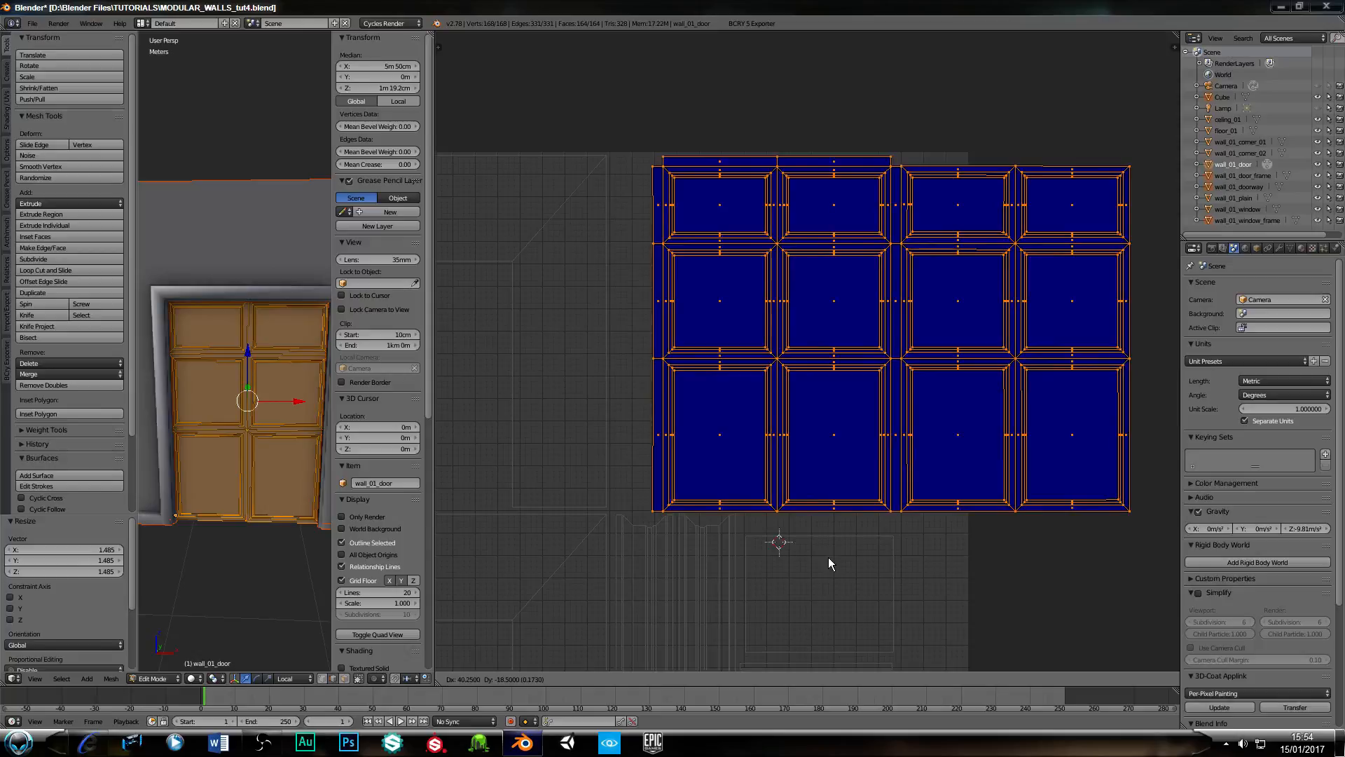
click(828, 564)
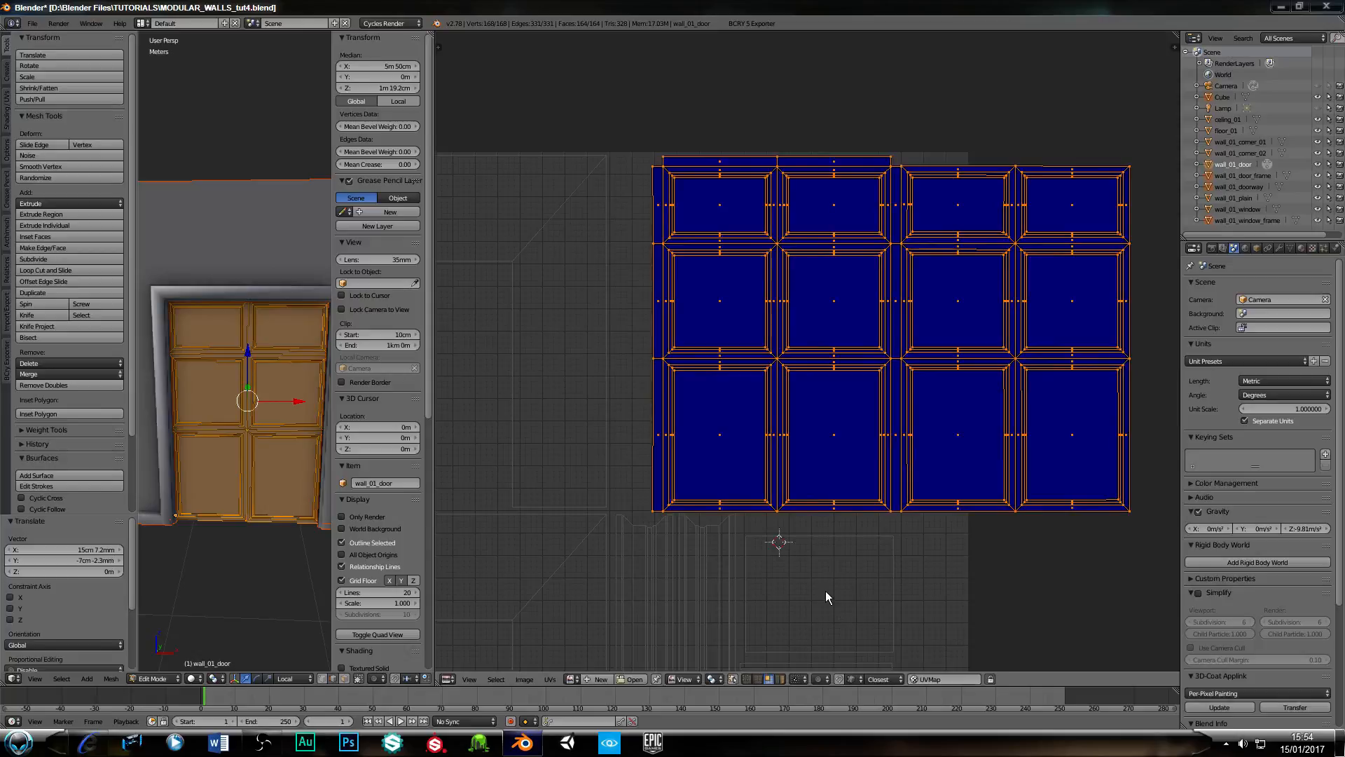
key(s)
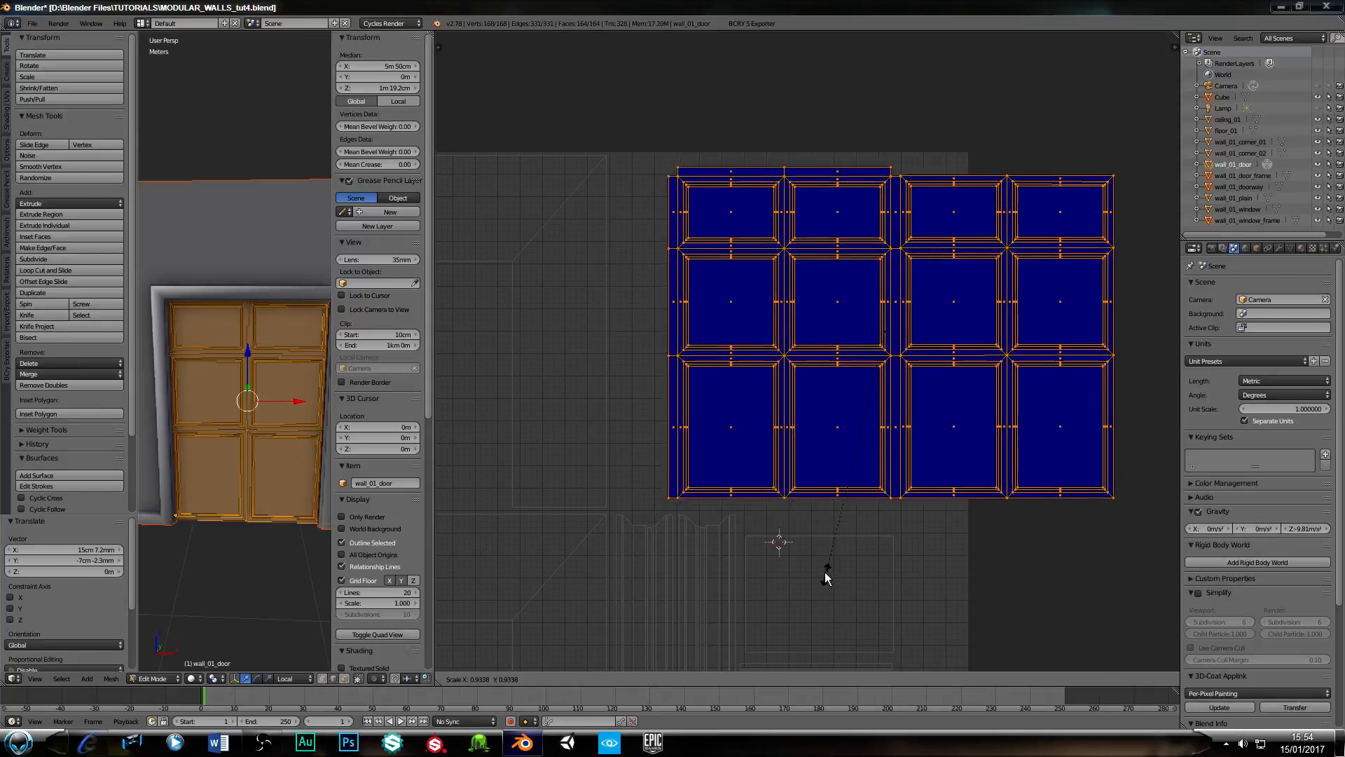
click(826, 570)
Scale the door's UV layout by about 1.069 and align its first panel group with the empty upper-right area.
key(g)
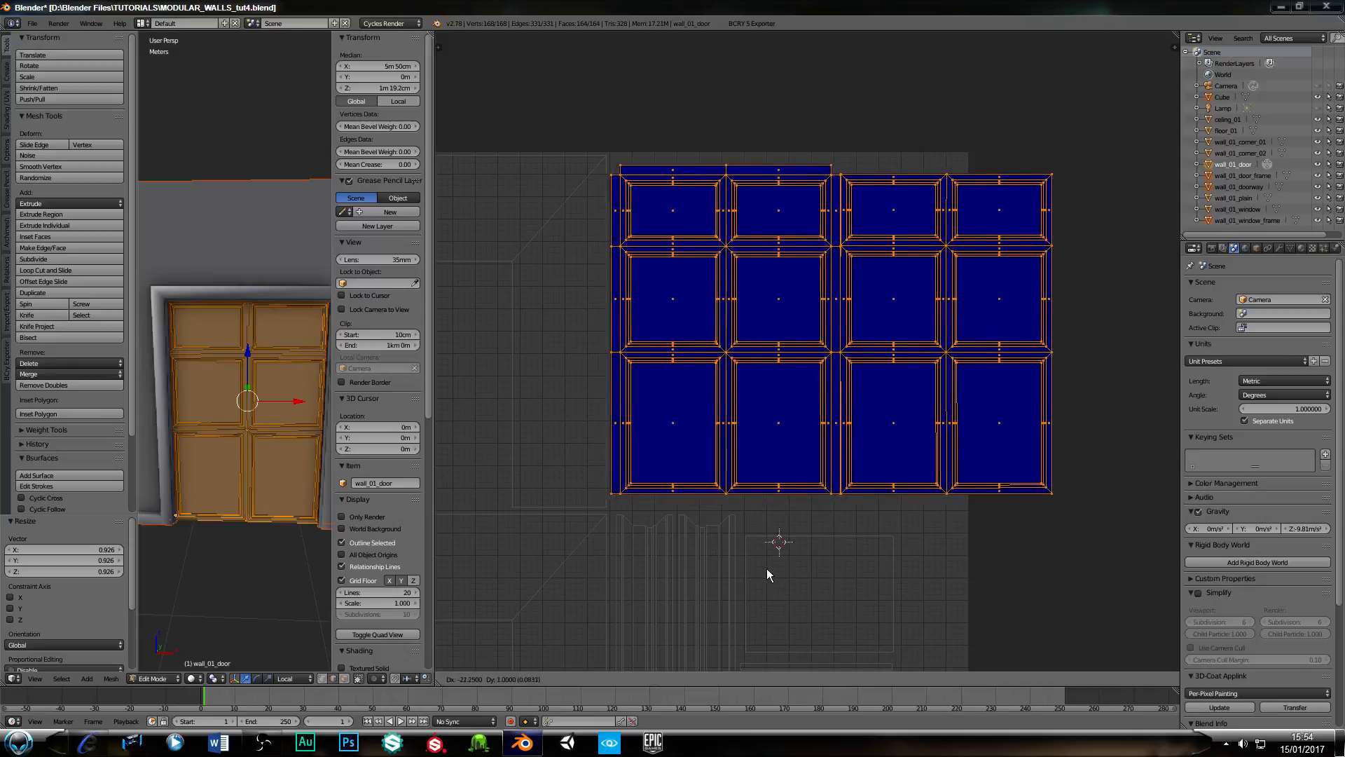
click(805, 570)
key(s)
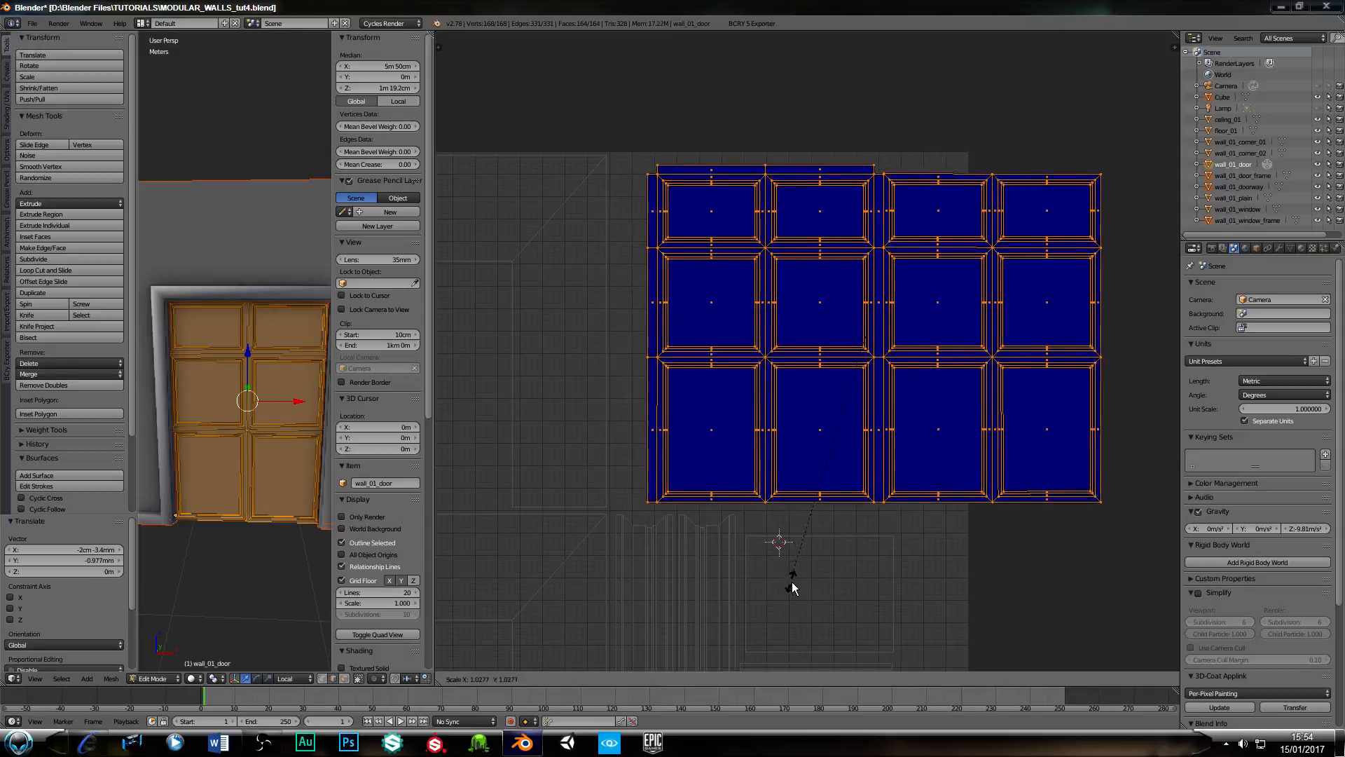
click(801, 595)
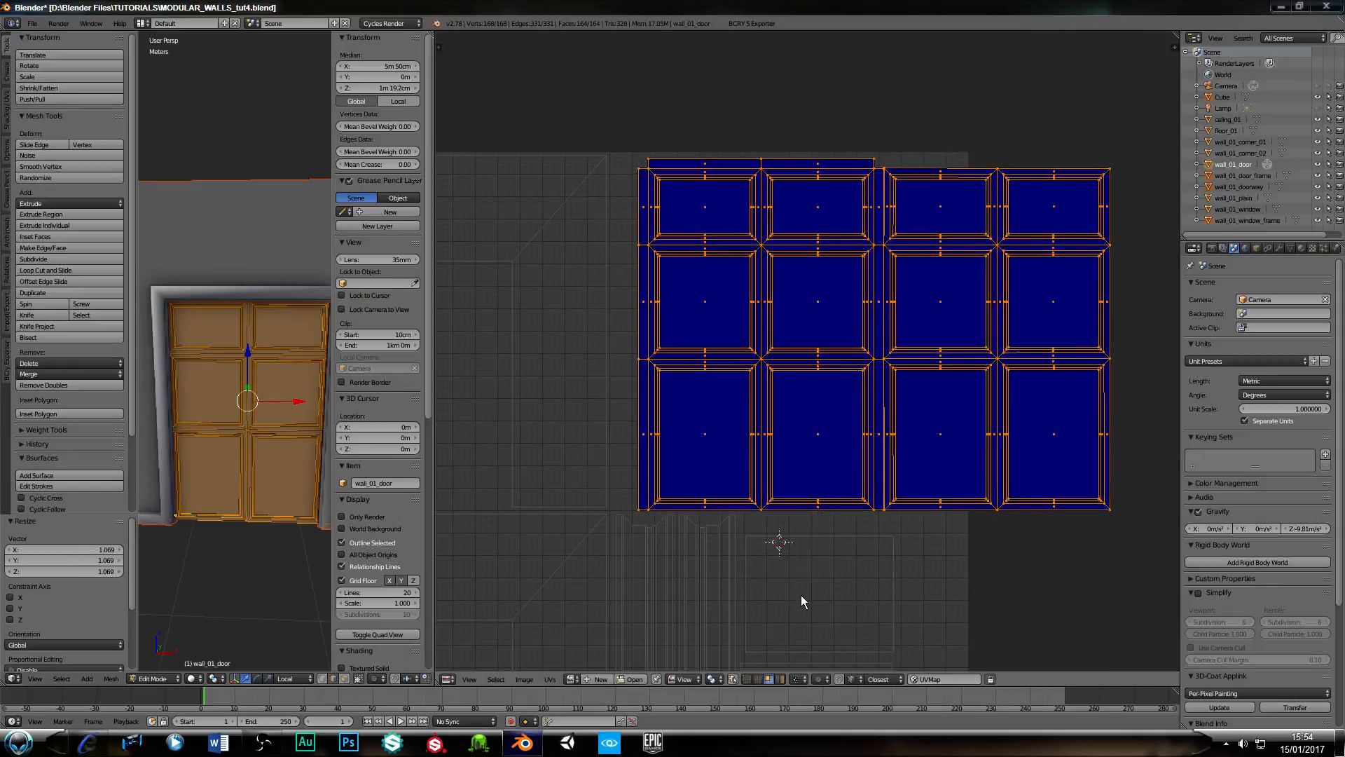
key(g)
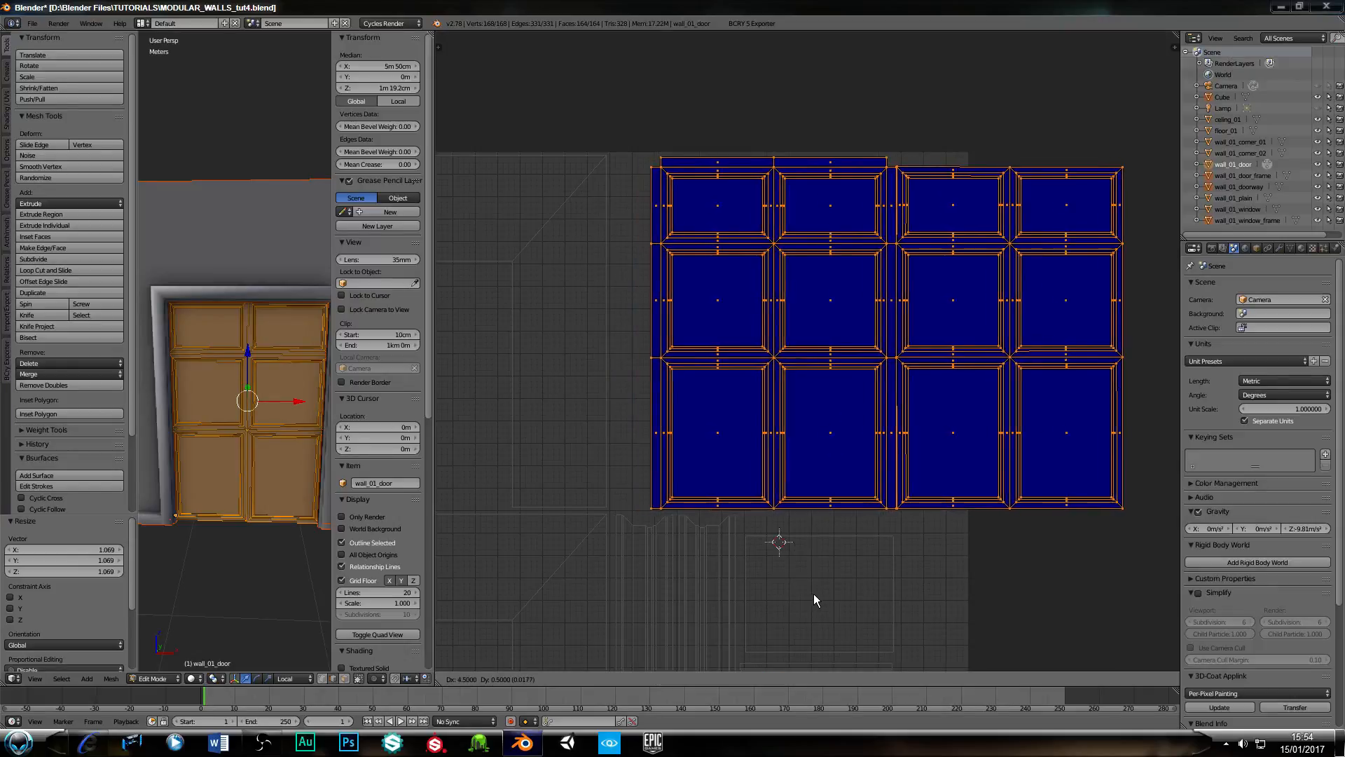
click(813, 594)
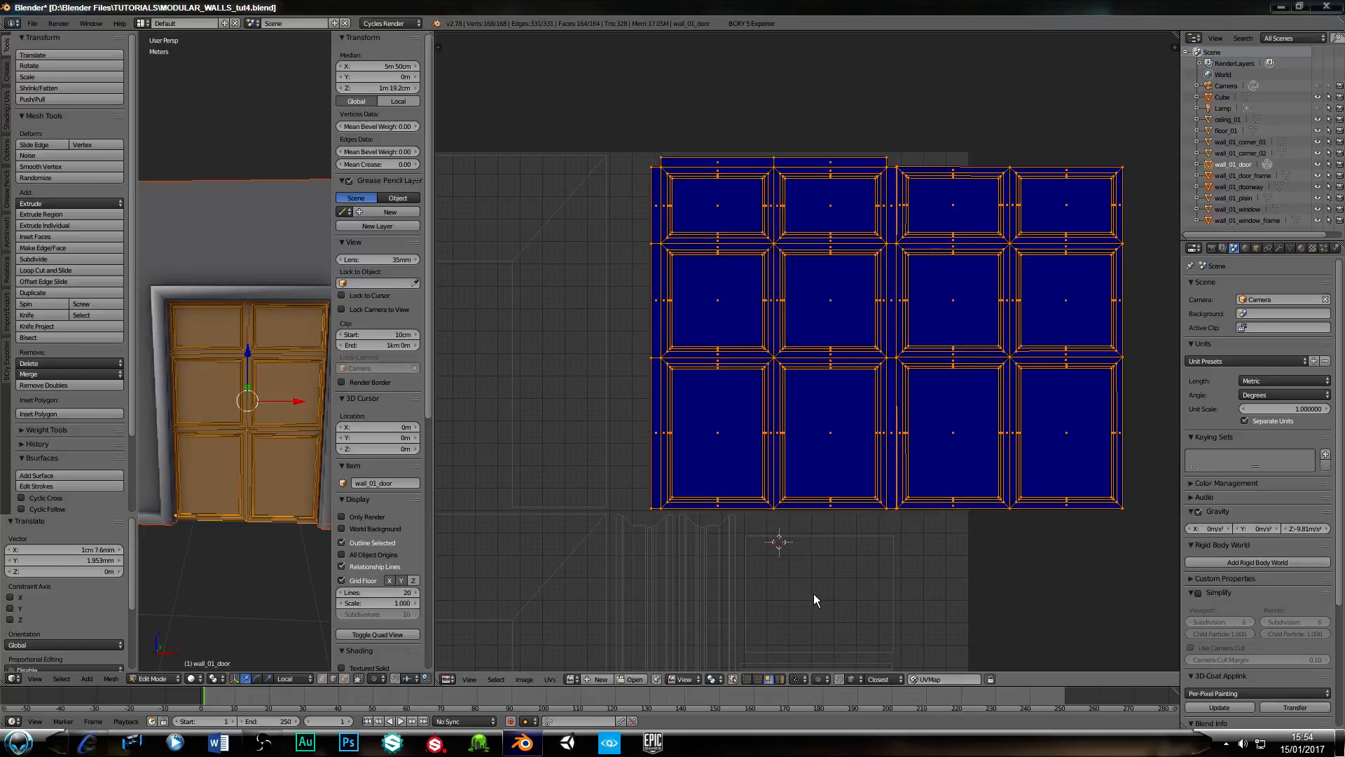
scroll(771, 564, down, 4)
scroll(750, 540, up, 3)
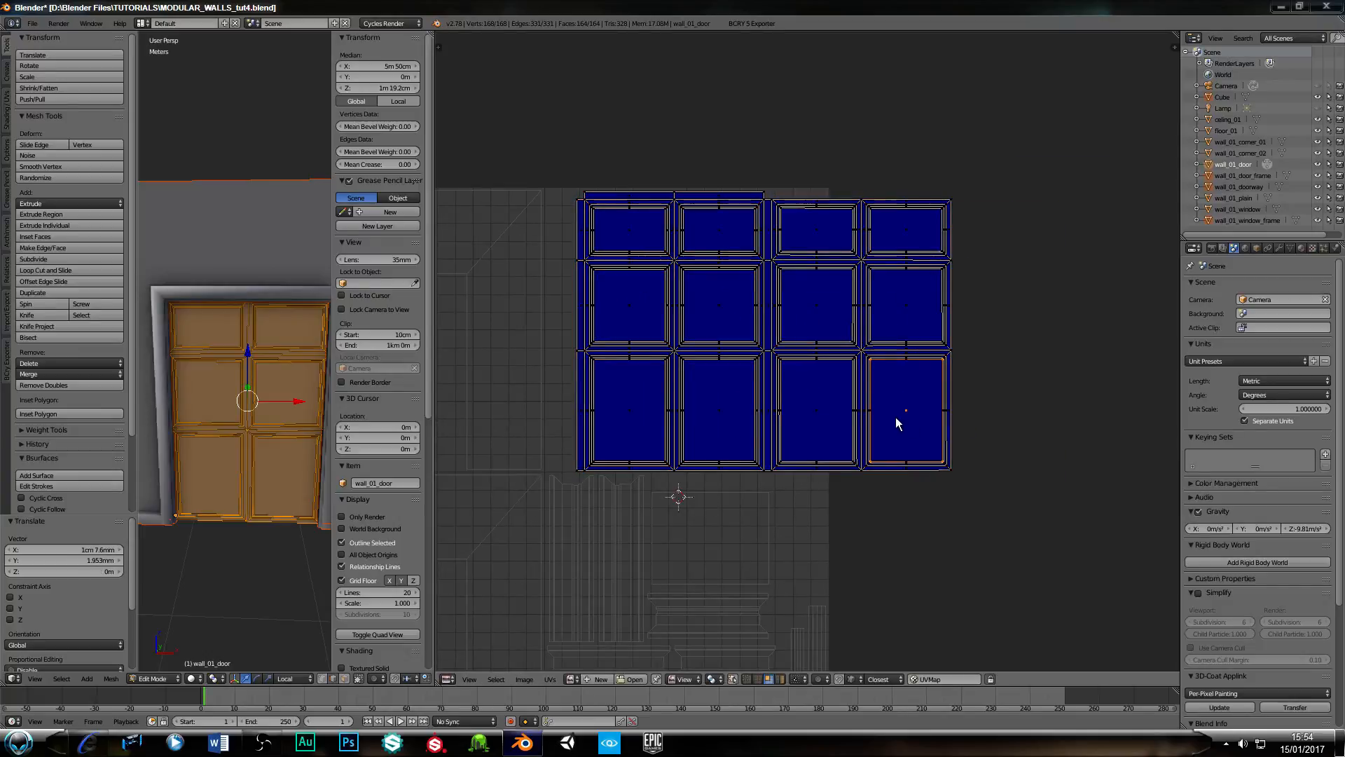
key(a)
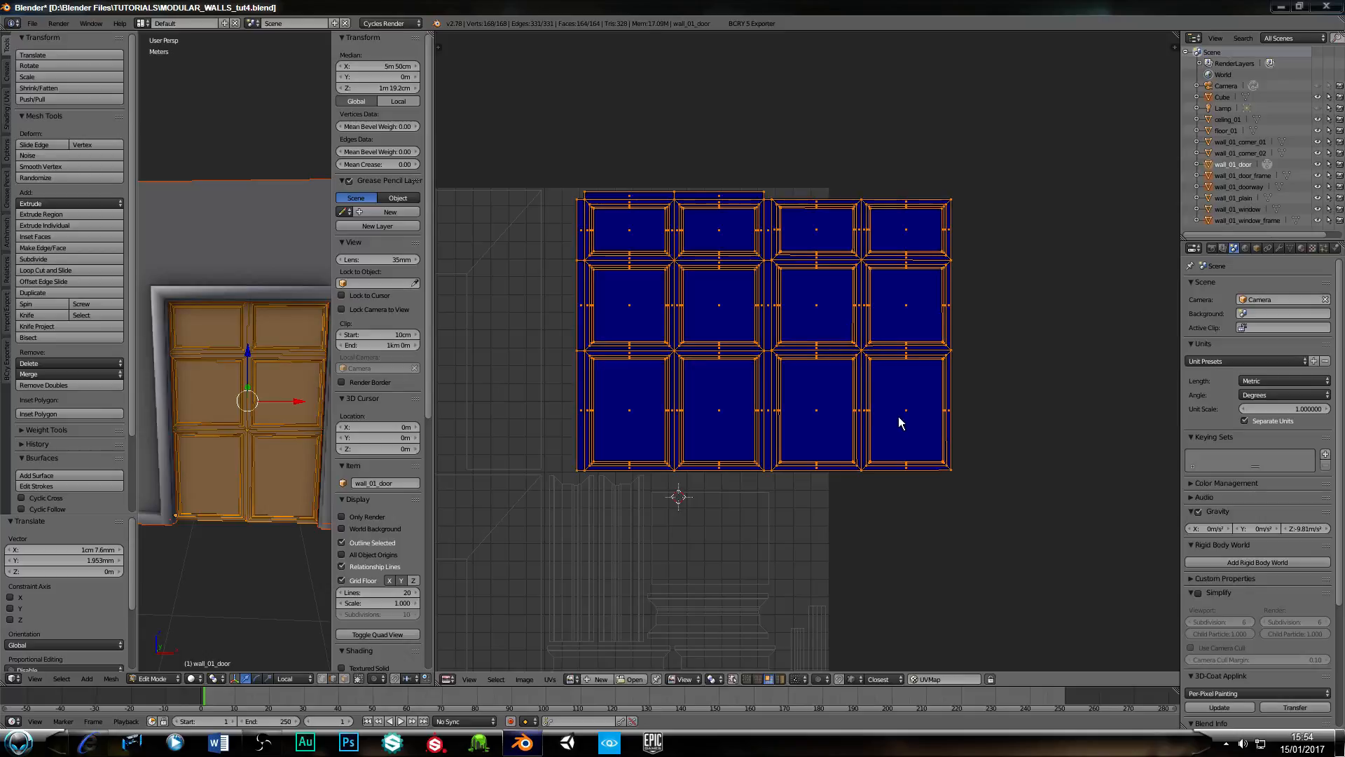
right_click(899, 418)
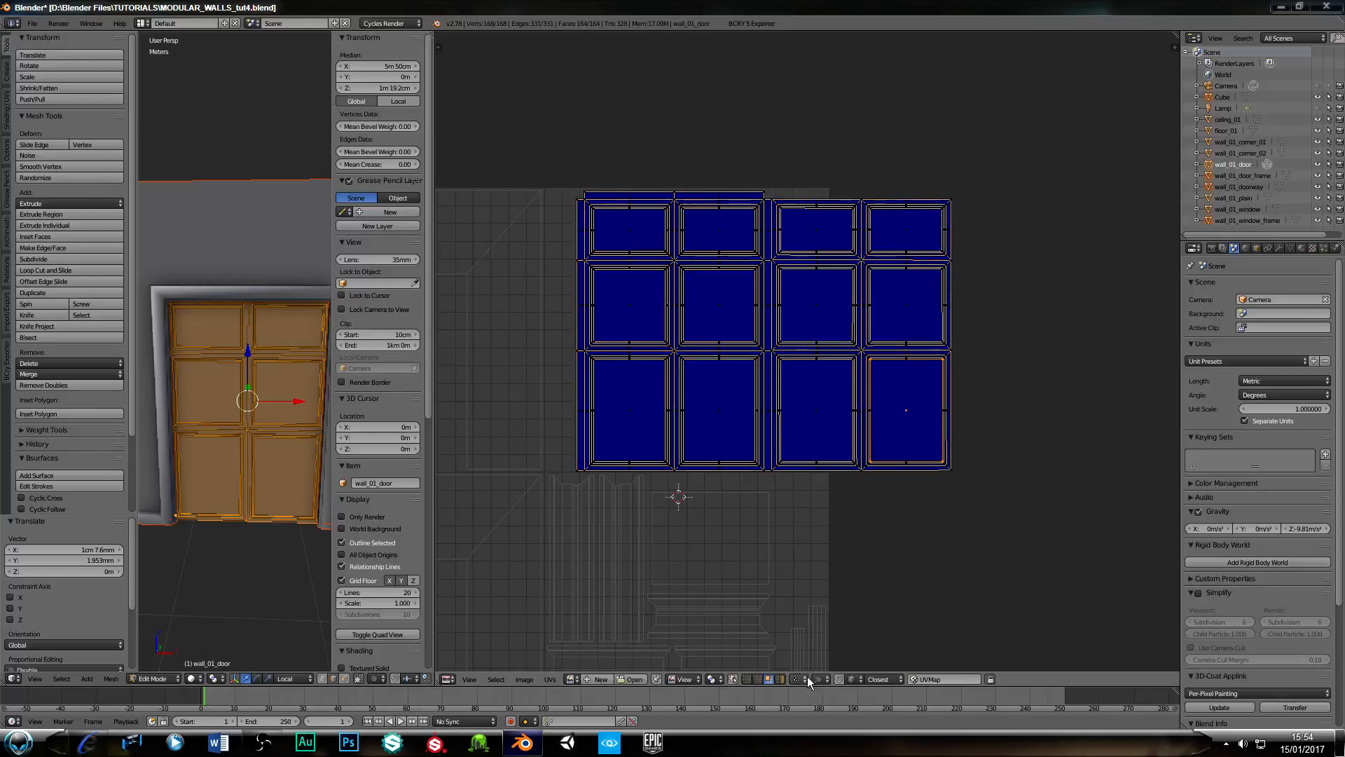
key(a)
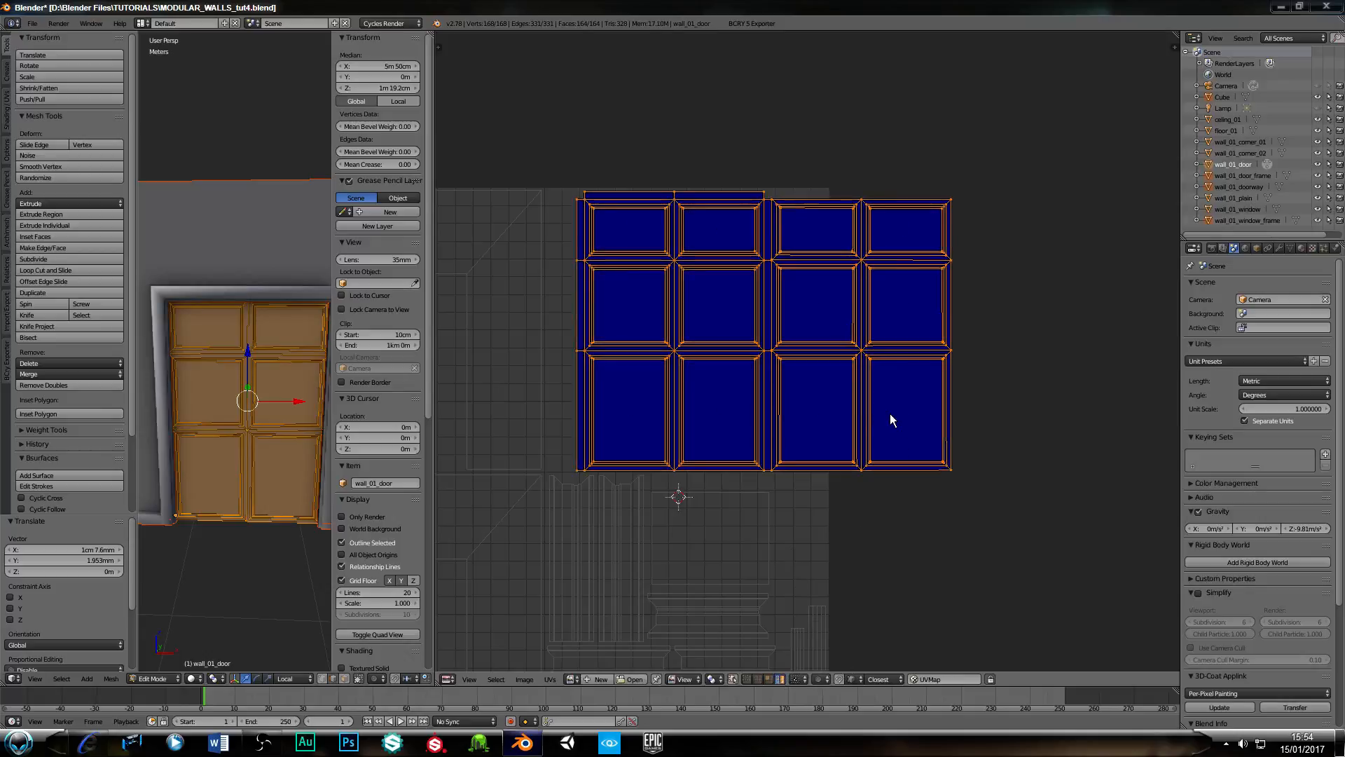
scroll(769, 423, down, 1)
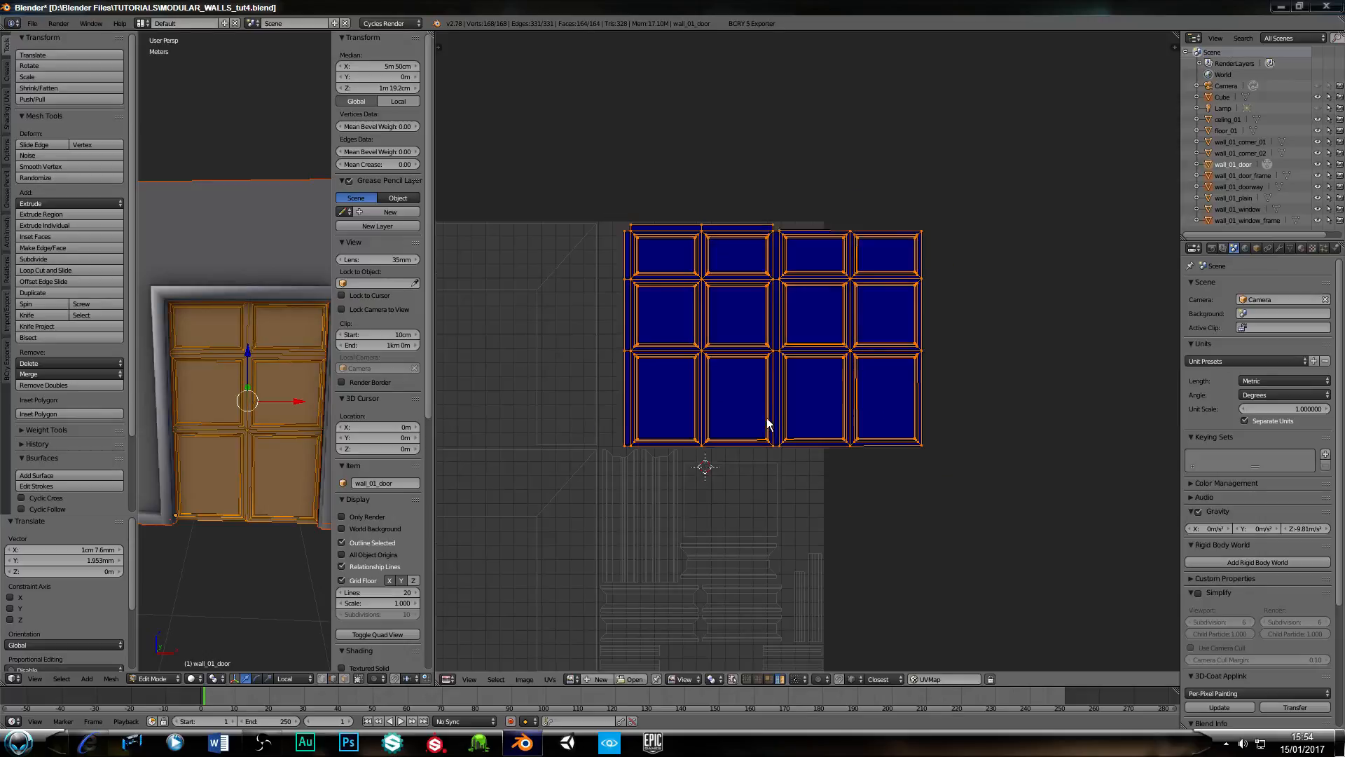
scroll(741, 434, up, 2)
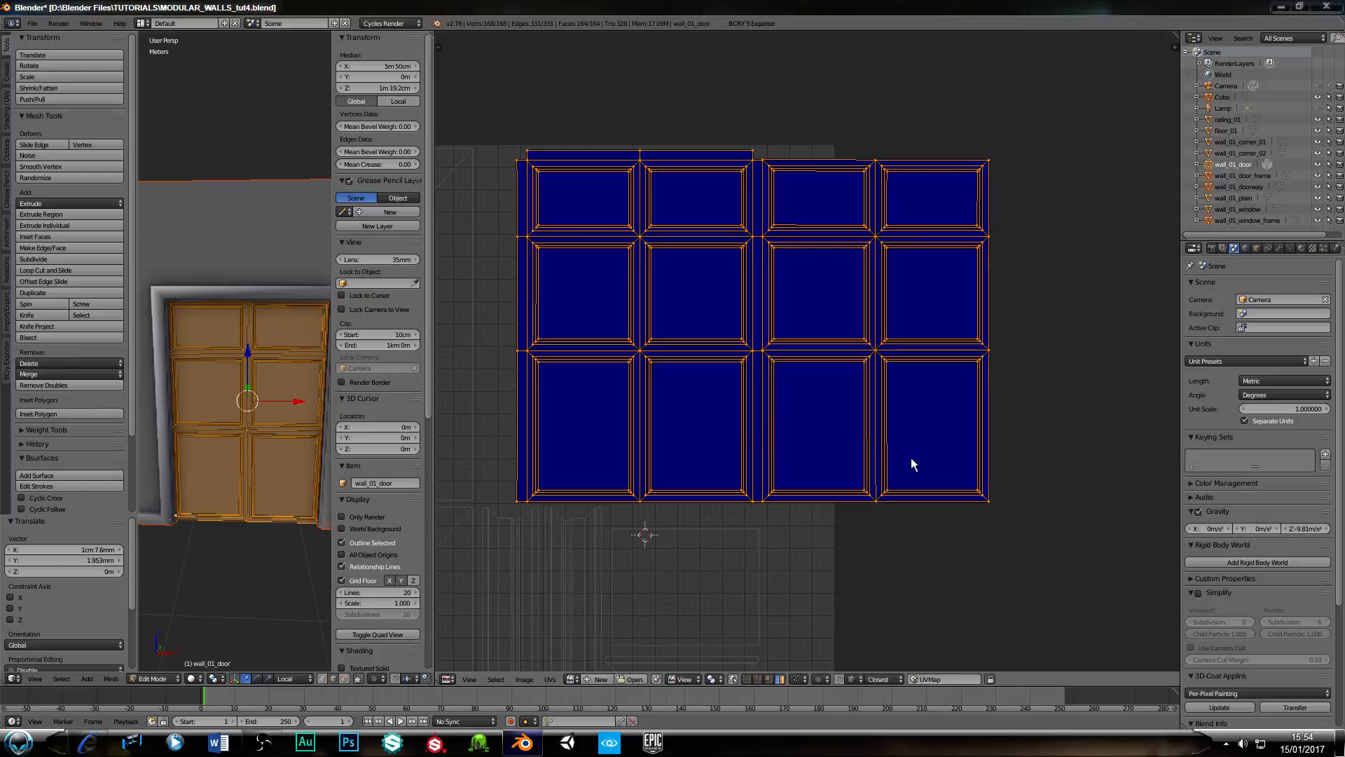
Try to separate the right-hand panel group from the door's UV layout by box-selecting its faces and moving them slightly aside.
click(769, 679)
right_click(927, 444)
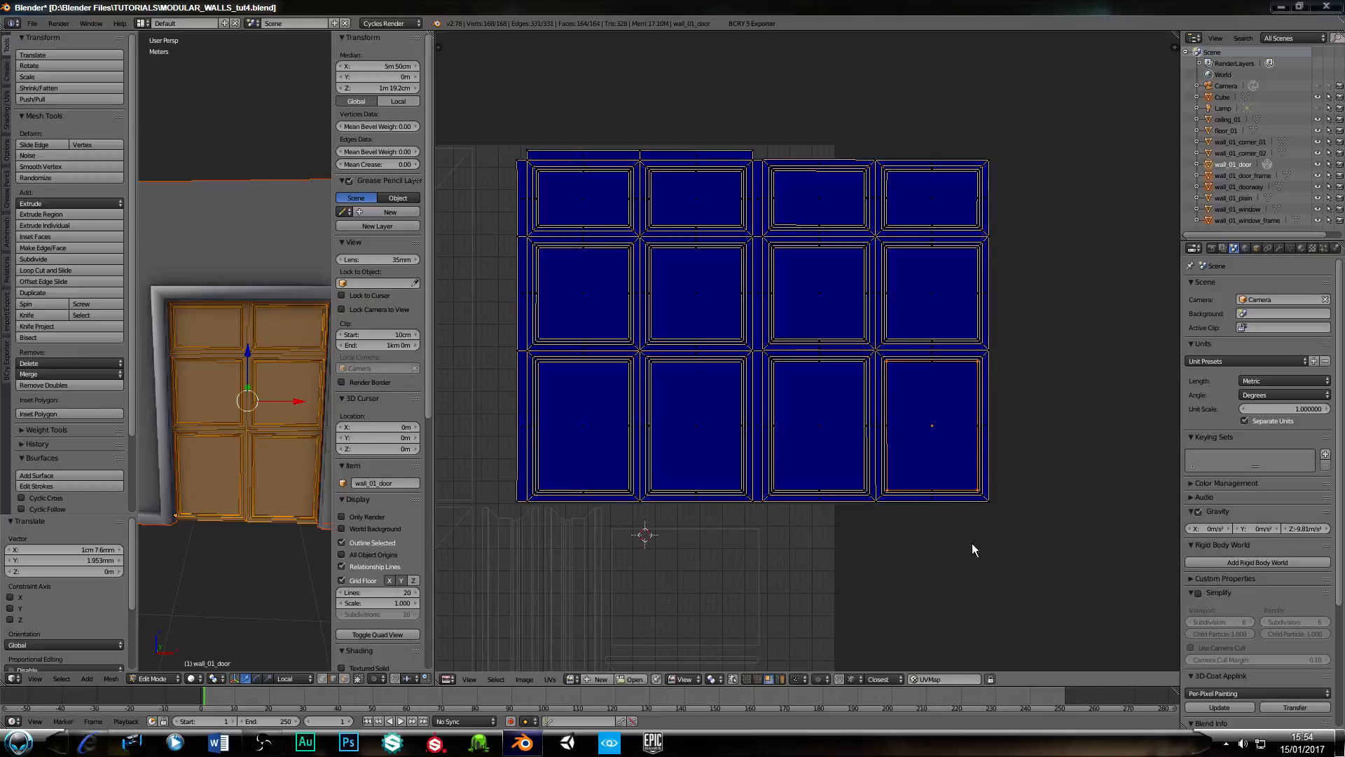
key(b)
drag(1017, 542, 766, 141)
key(g)
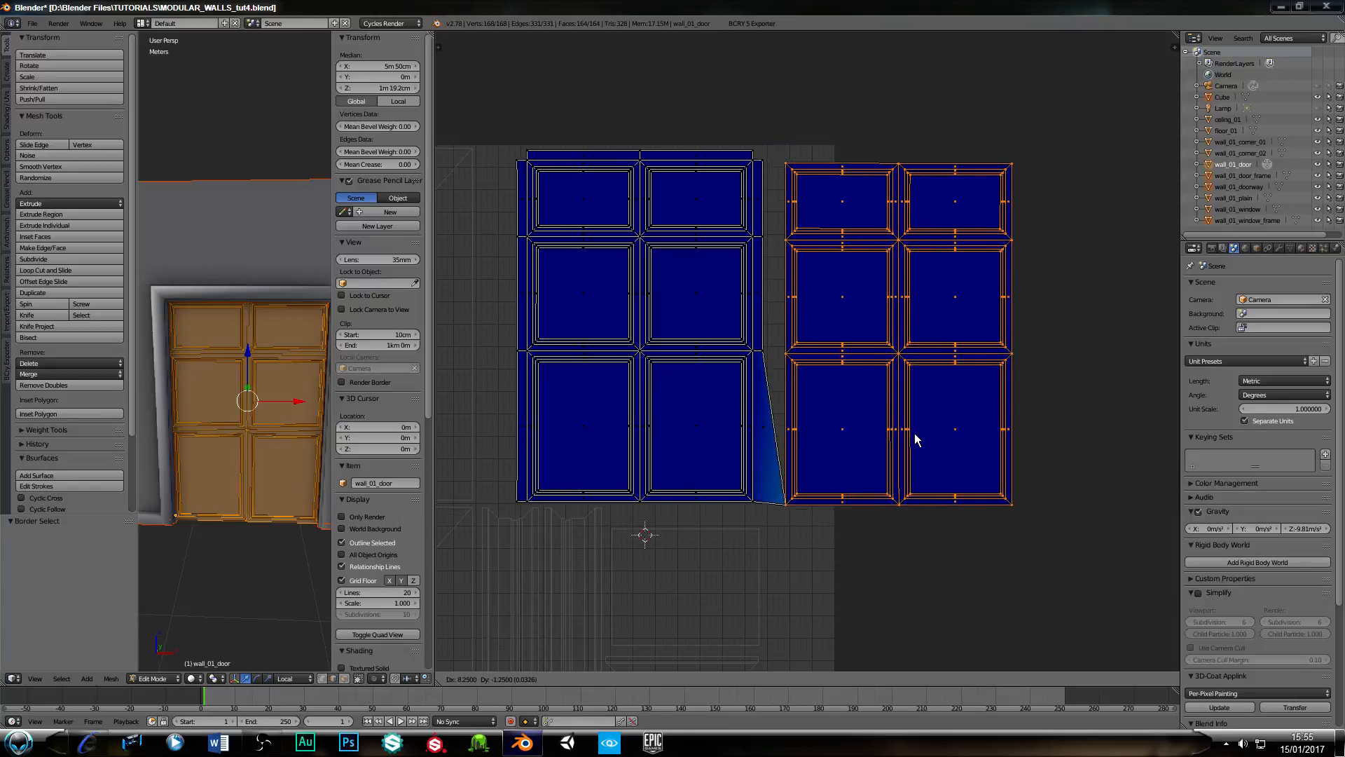
click(950, 475)
Try unwrapping the door again from the UV editor, and undo the unwrap together with the panel group's move.
key(e)
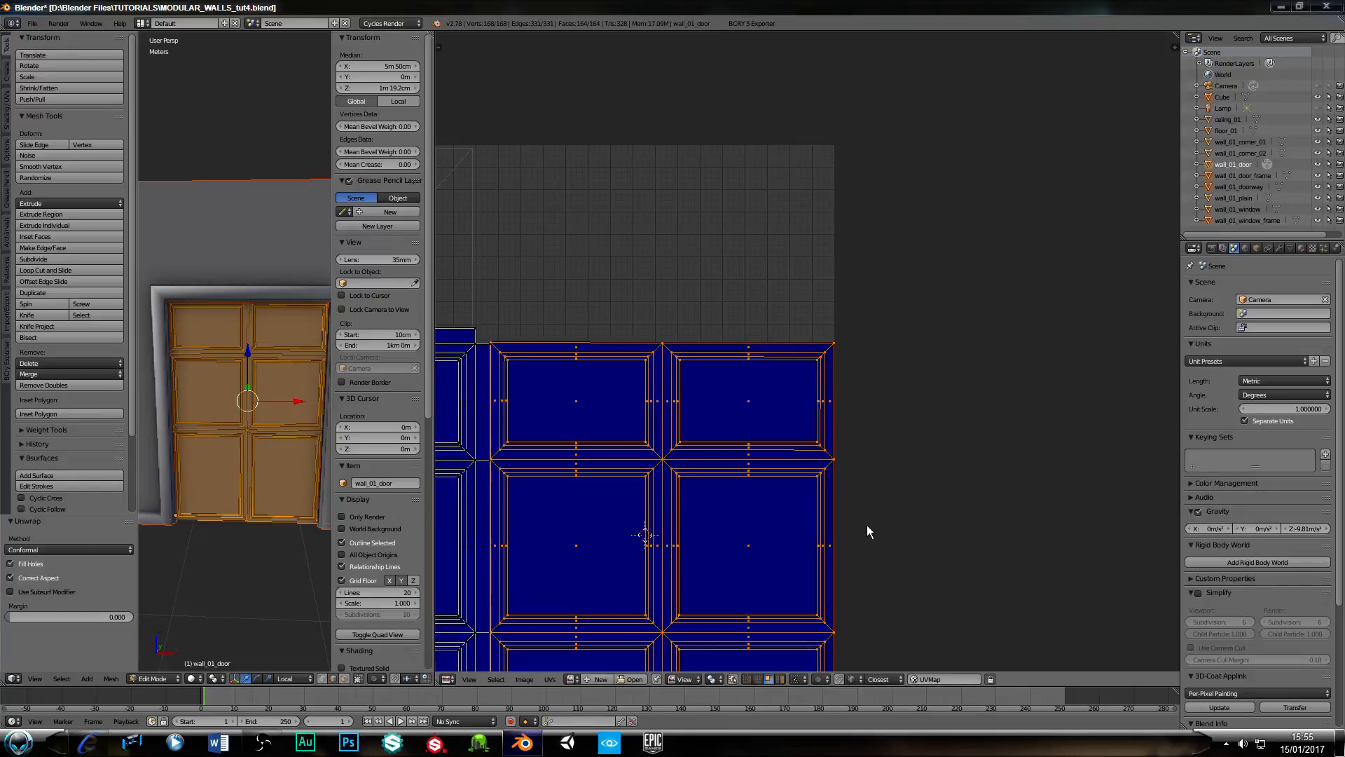
scroll(675, 520, down, 5)
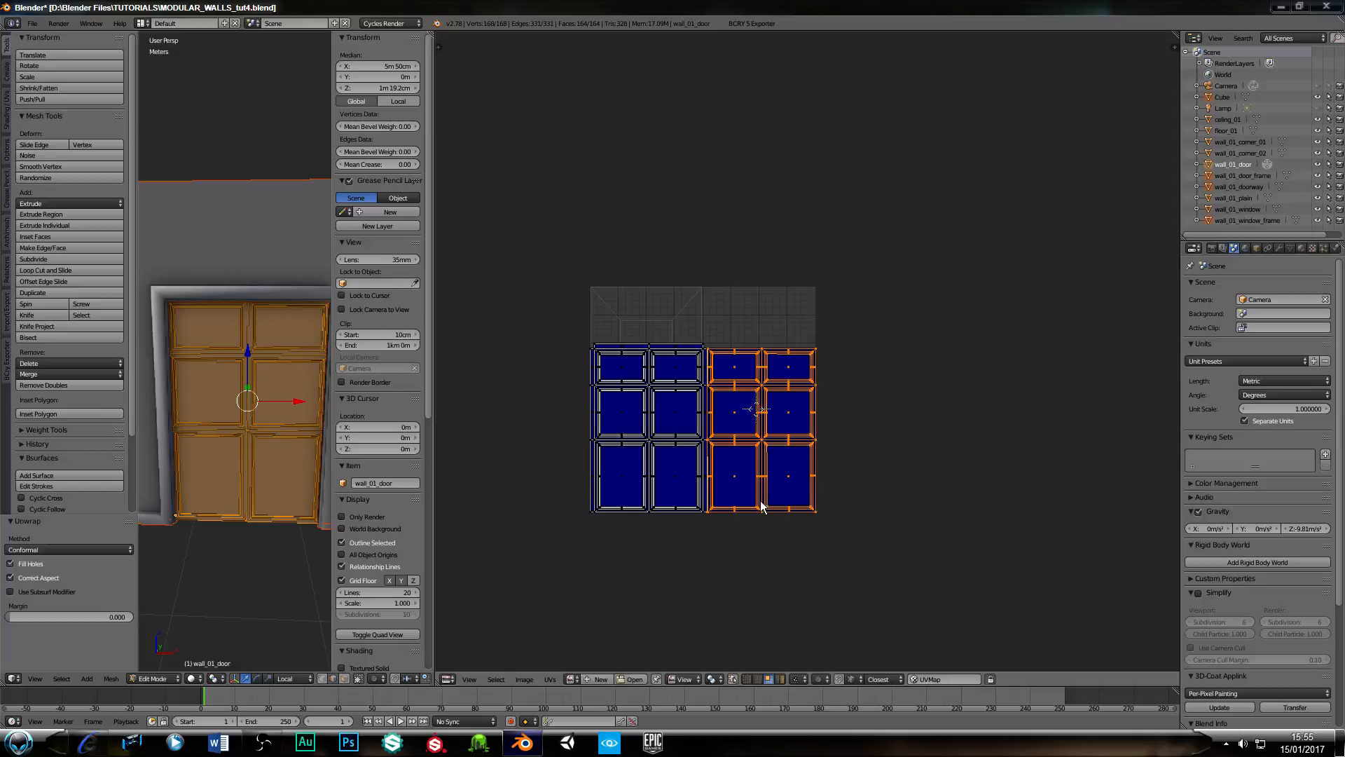
key(g)
right_click(794, 490)
key(ctrl+z)
scroll(749, 494, up, 3)
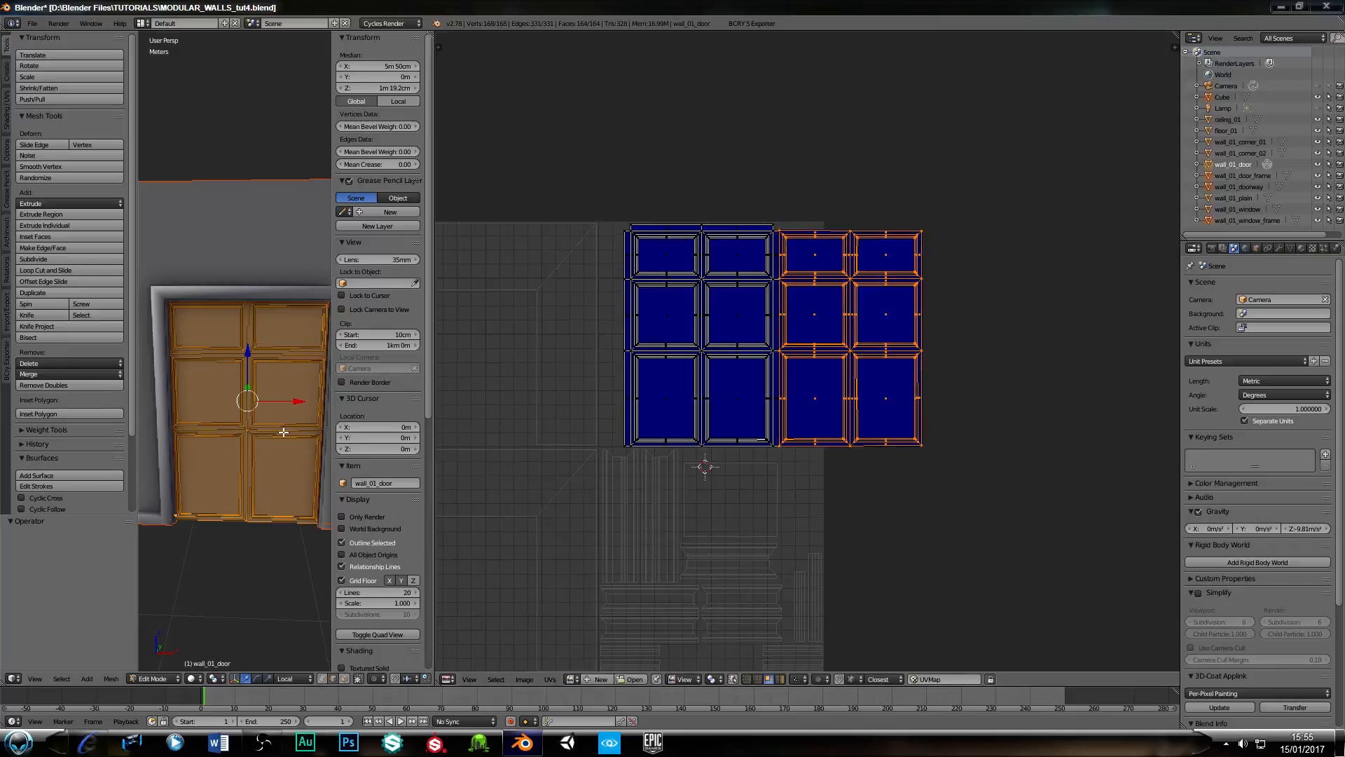
Isolate the door in local view, widen the 3D view and select the linked faces of one door side, delimited by seam.
middle_drag(284, 432, 241, 453)
key(KP_Divide)
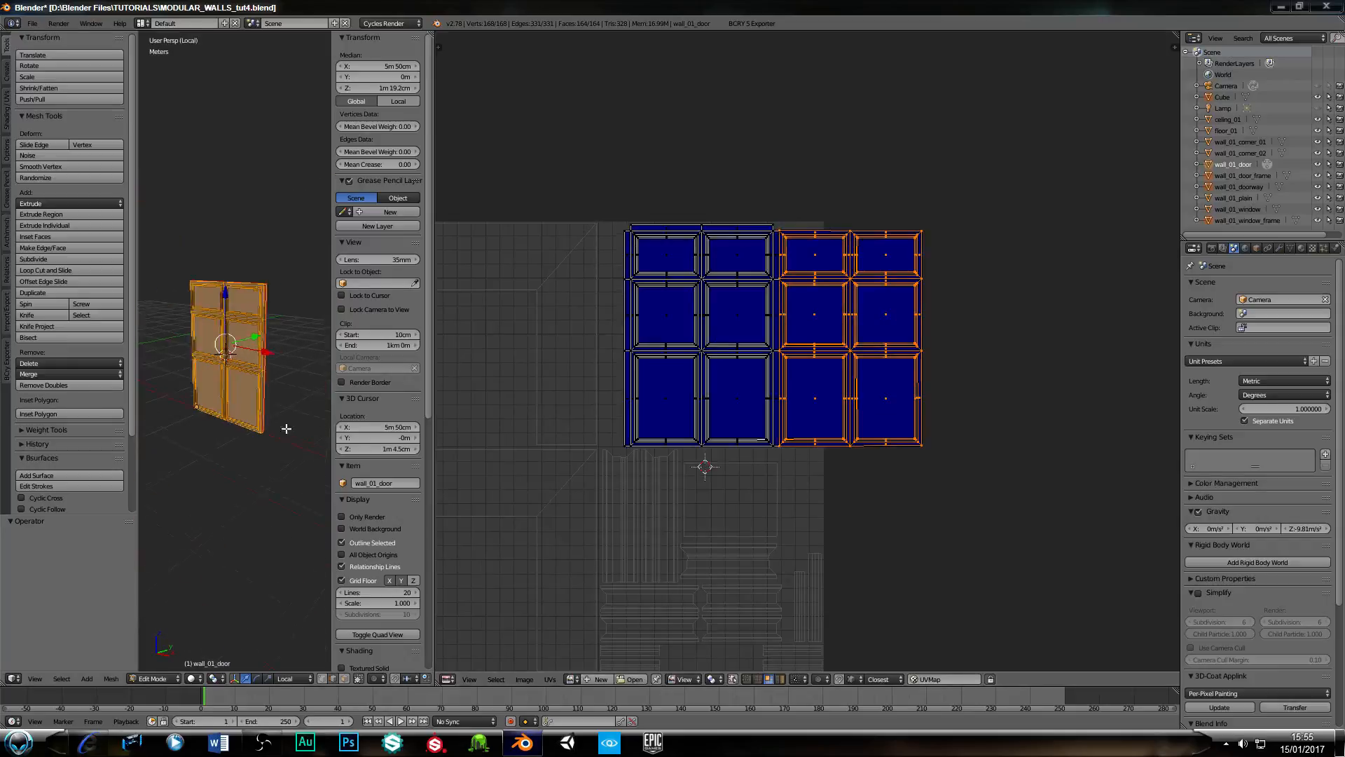
drag(435, 429, 708, 431)
middle_drag(516, 445, 329, 450)
scroll(360, 444, up, 5)
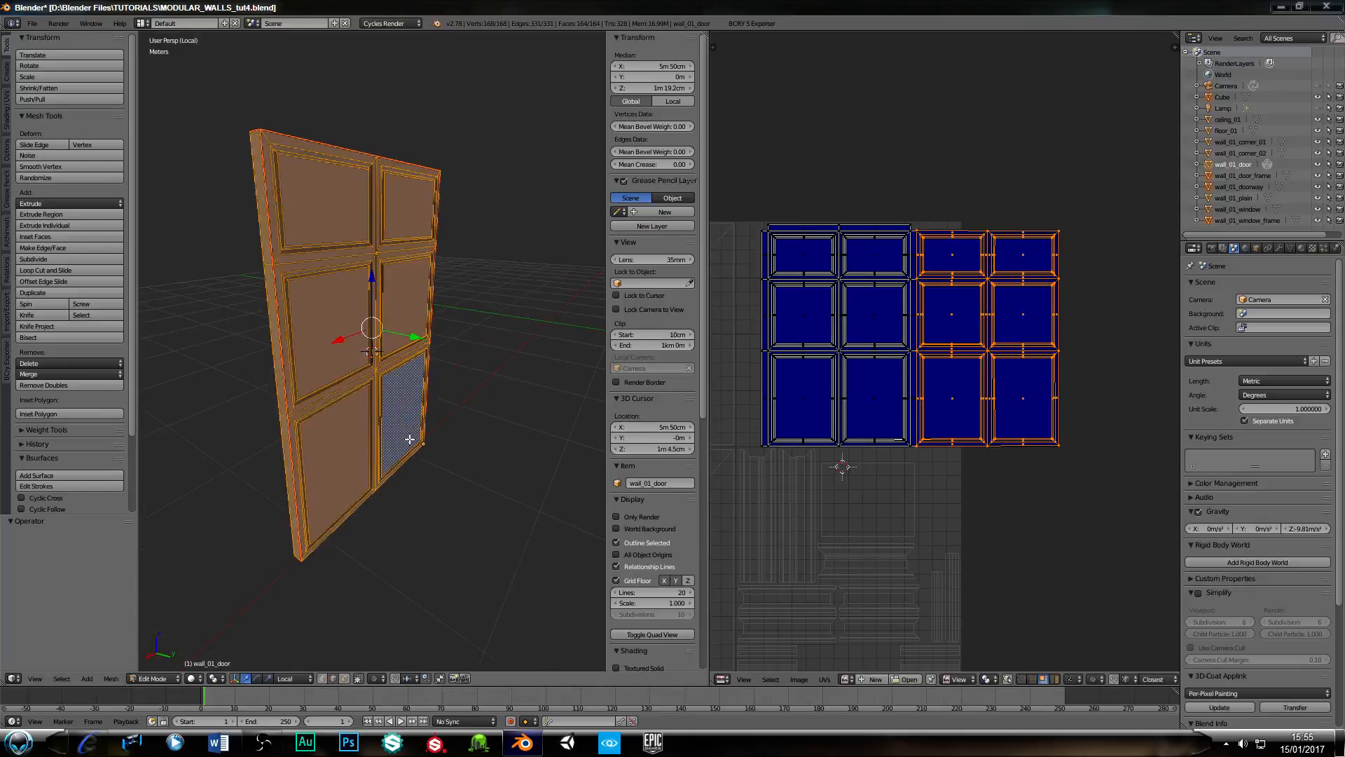
middle_drag(408, 439, 365, 442)
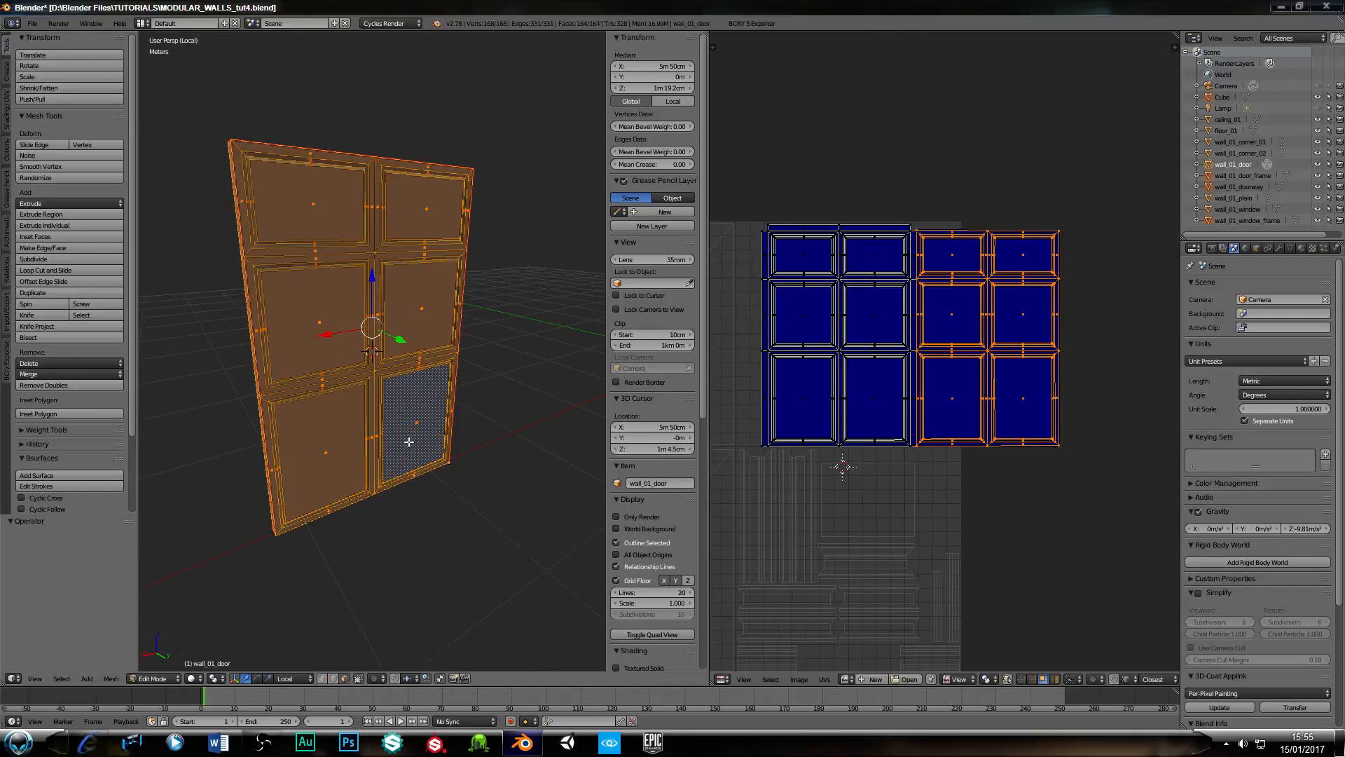
right_click(411, 445)
key(ctrl+l)
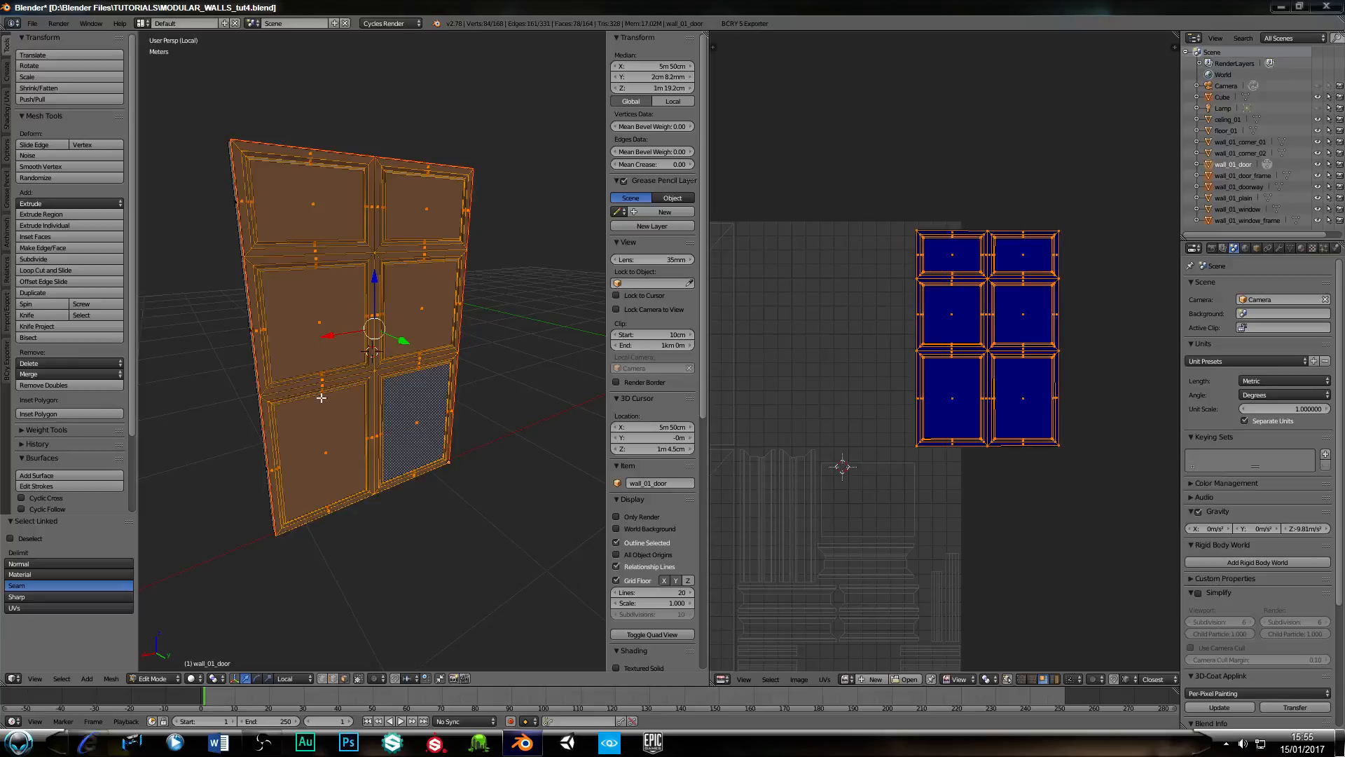
Unwrap the selected door side and move its UV island into the empty space above the texture square.
middle_drag(321, 397, 426, 389)
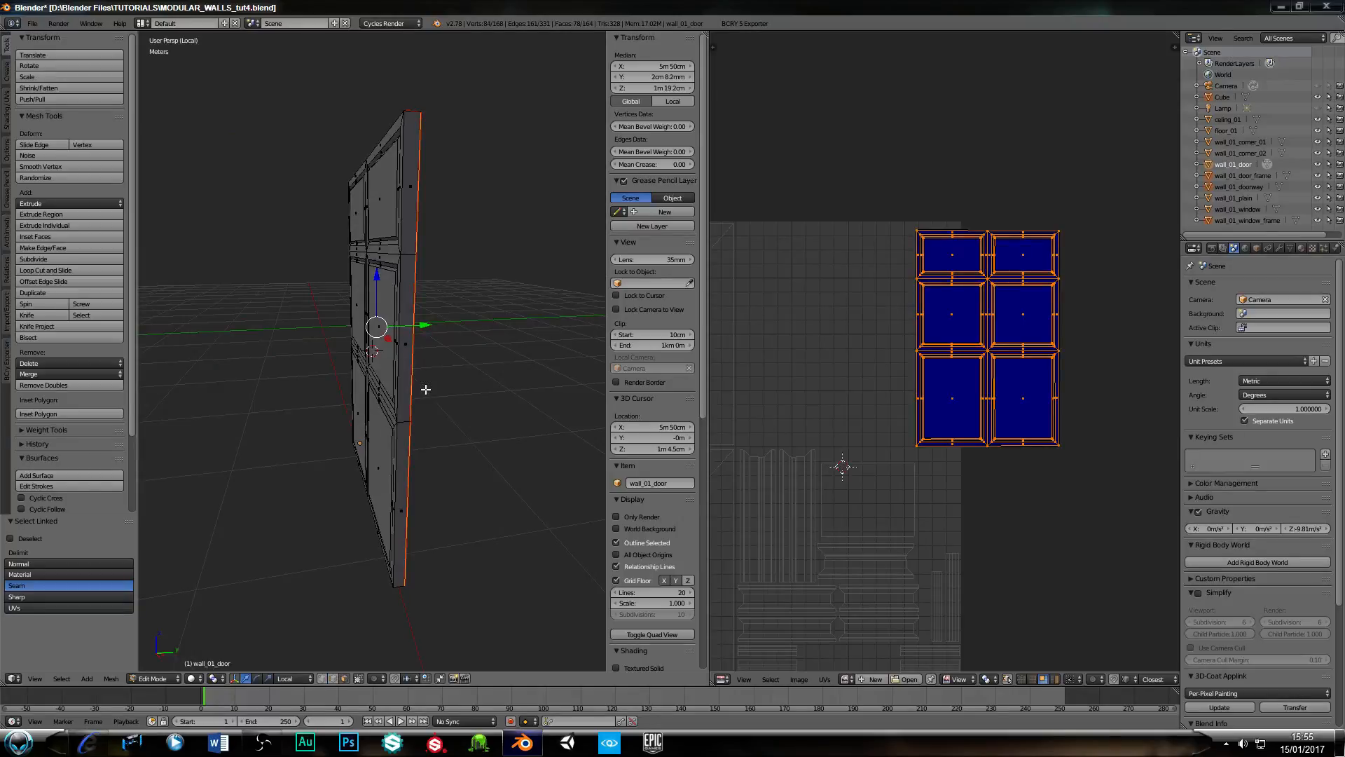
key(u)
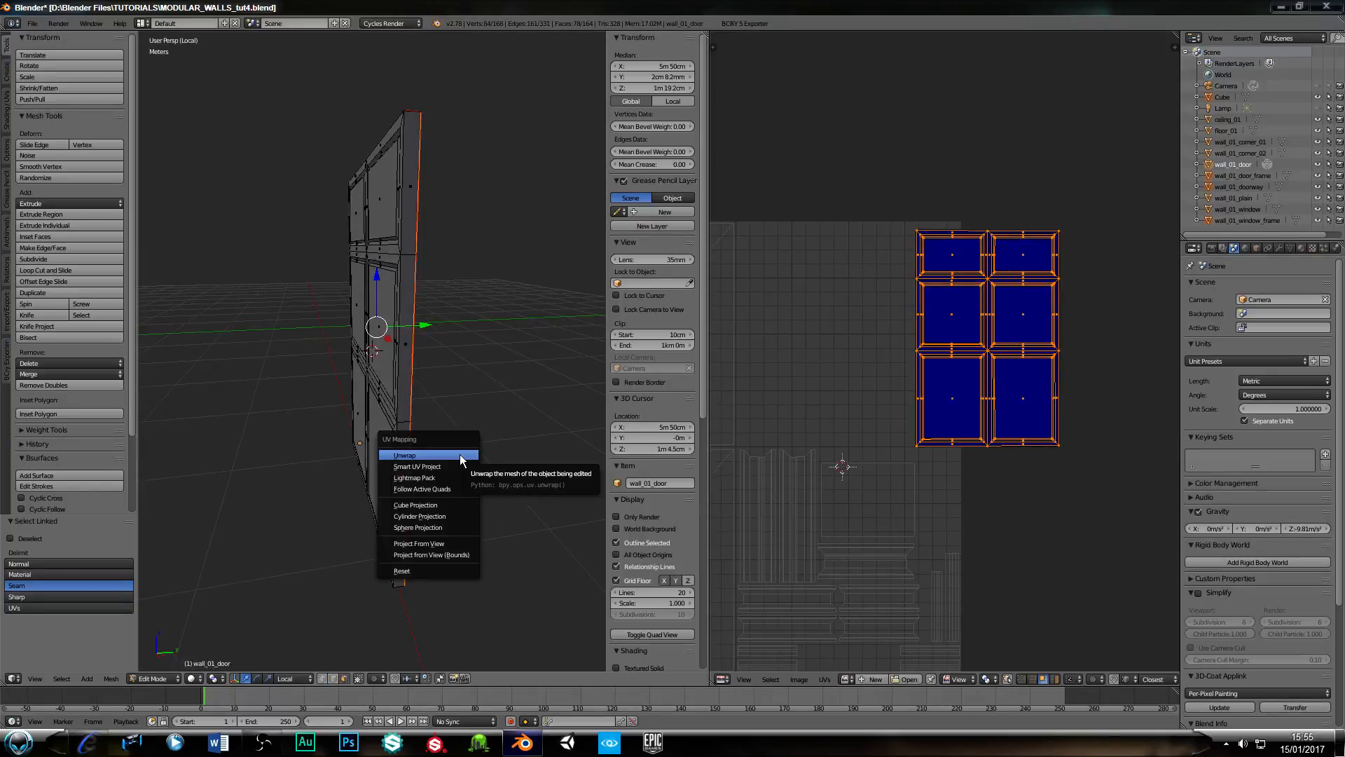
click(459, 454)
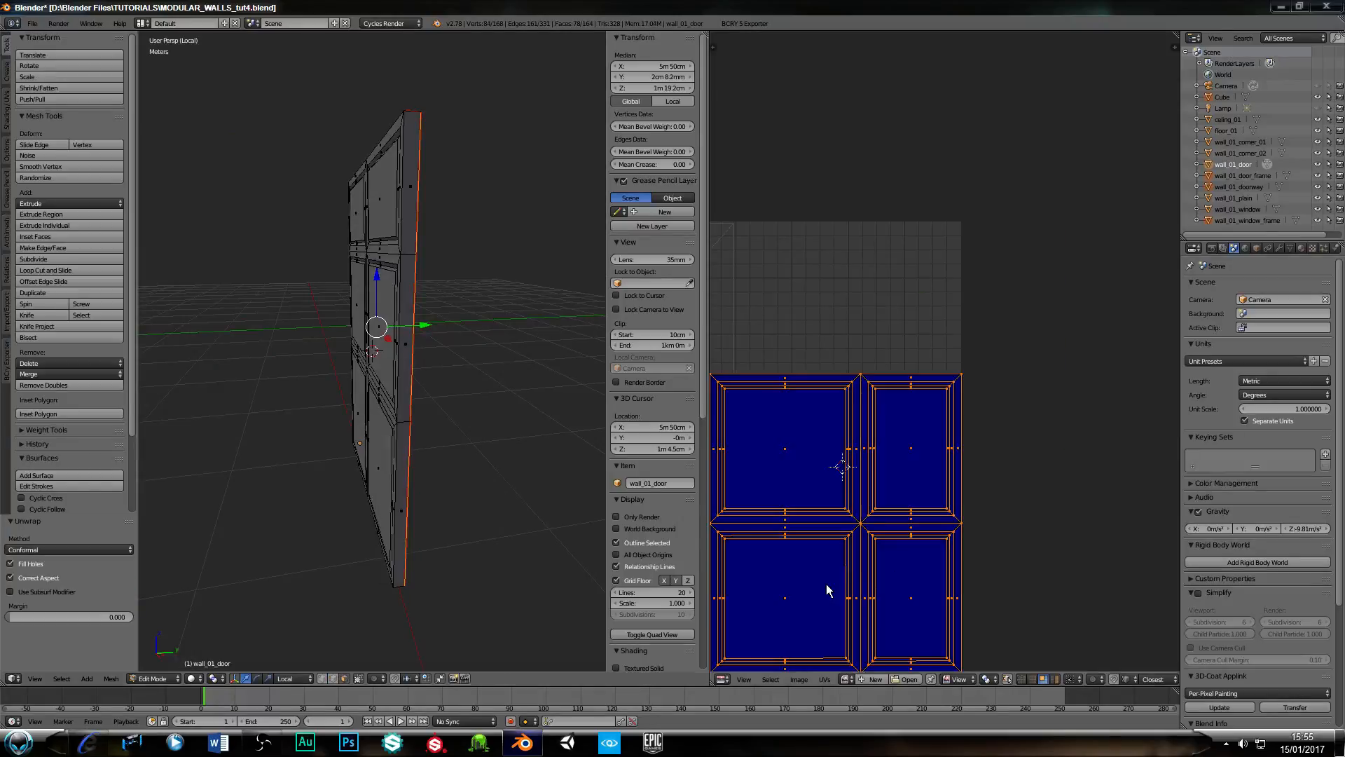
key(g)
click(1037, 250)
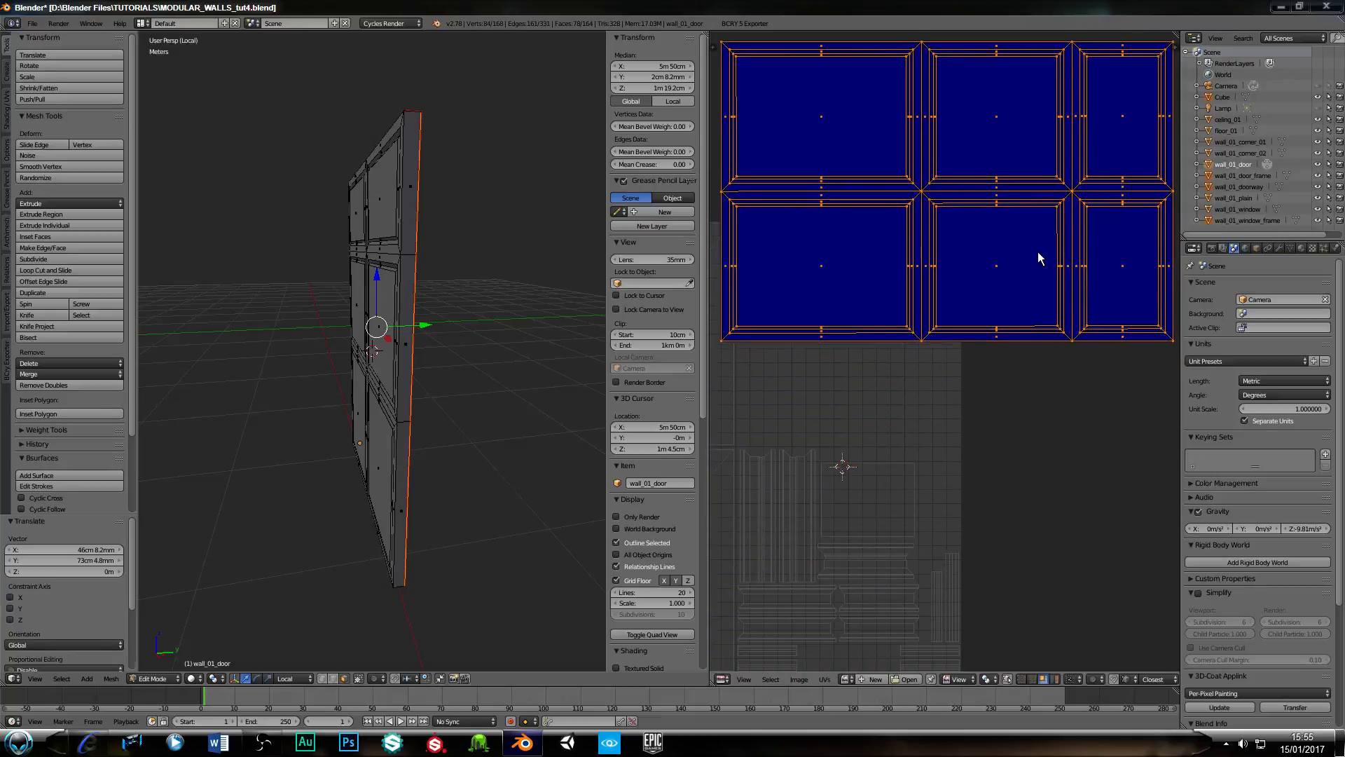
scroll(985, 410, down, 3)
key(g)
click(905, 329)
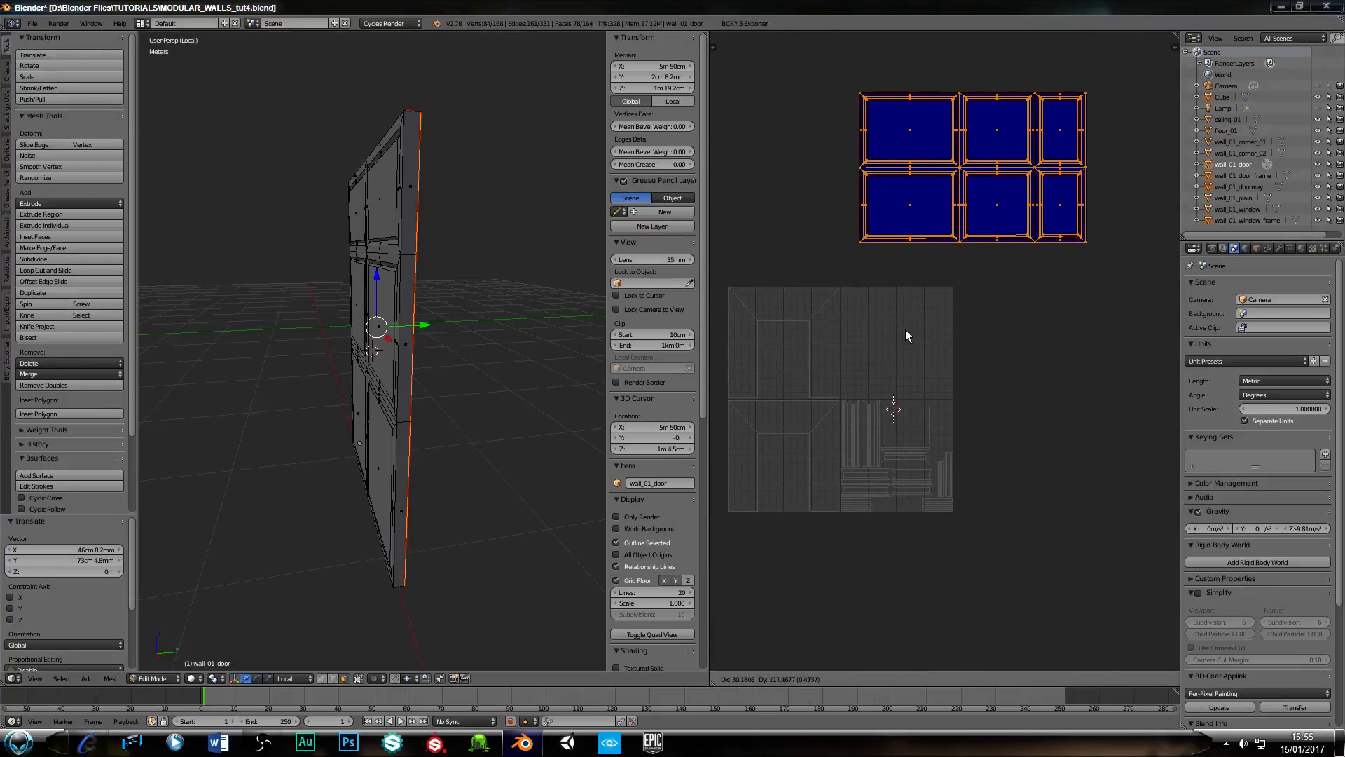
Select the linked faces of the door's other side, delimited by seam, and unwrap them.
middle_drag(416, 446, 429, 443)
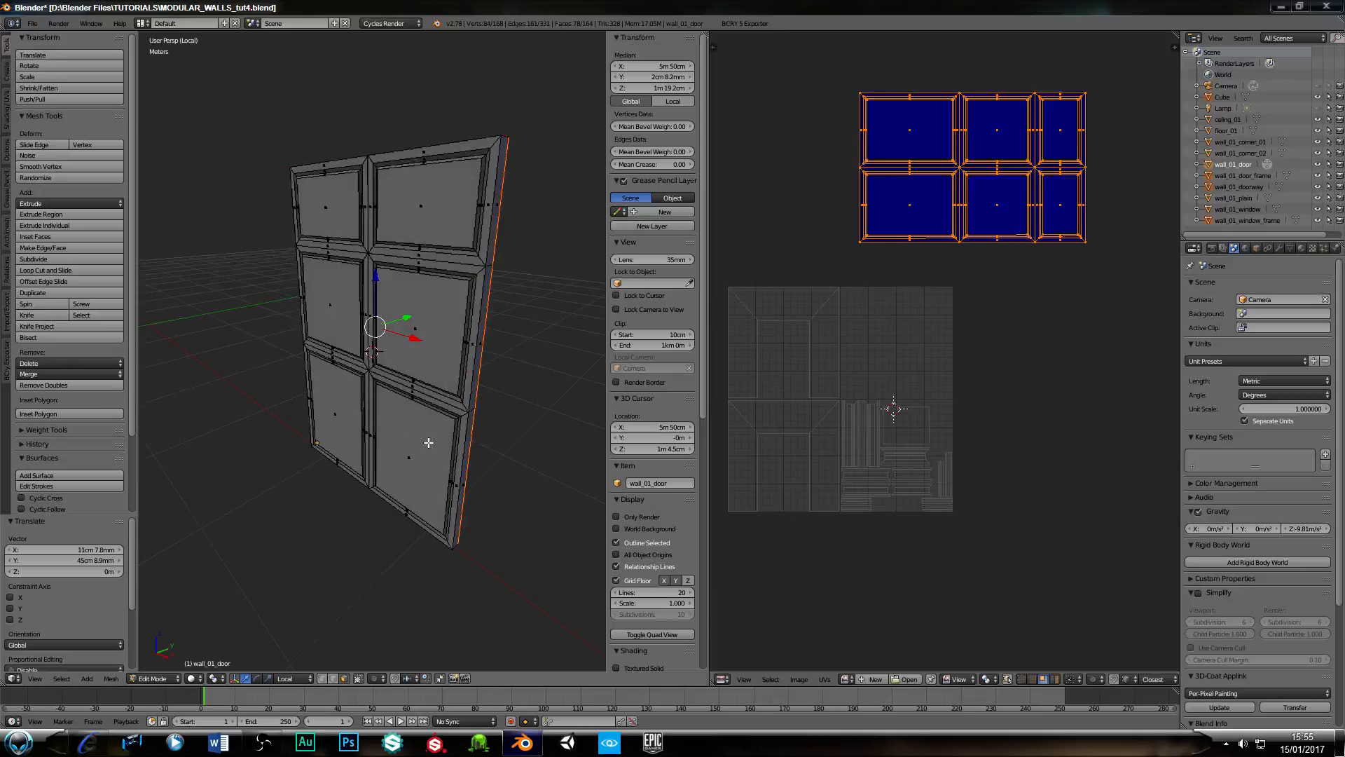
right_click(428, 452)
key(l)
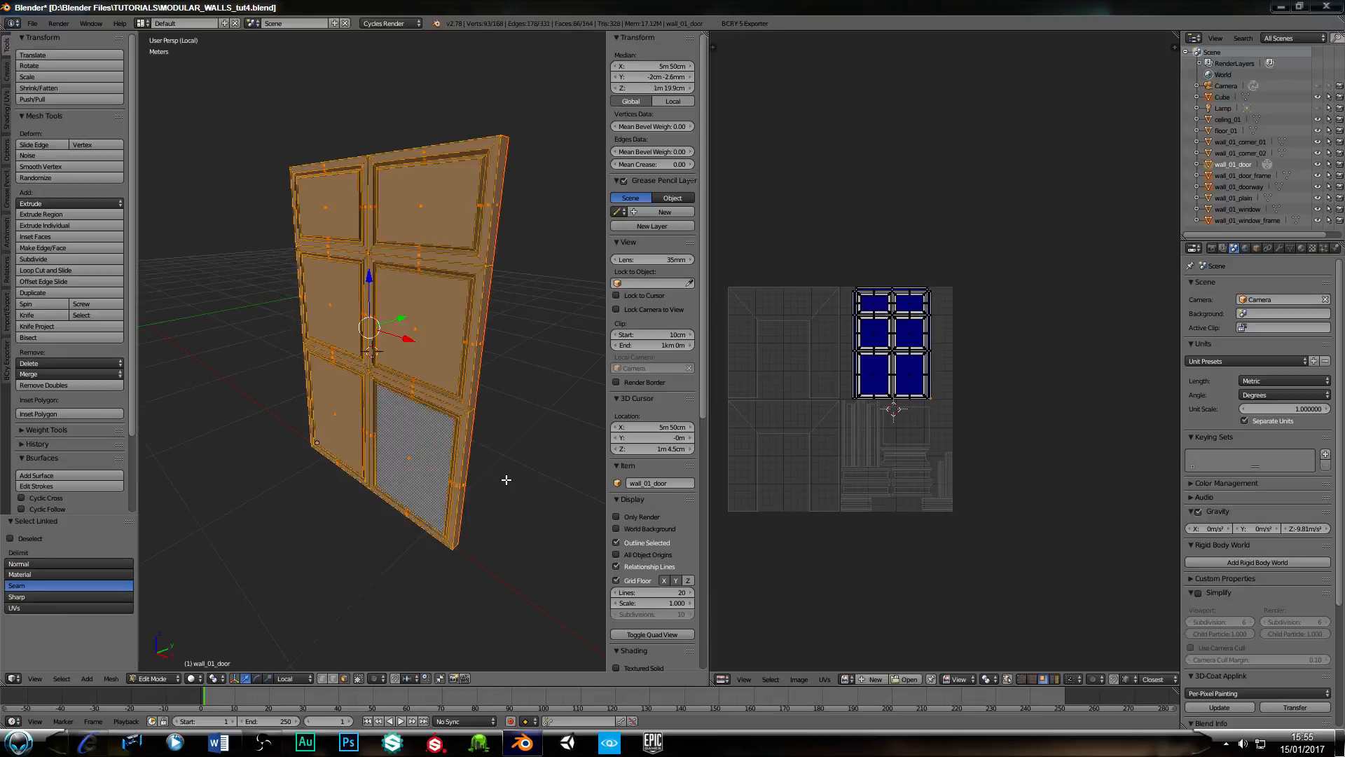
key(u)
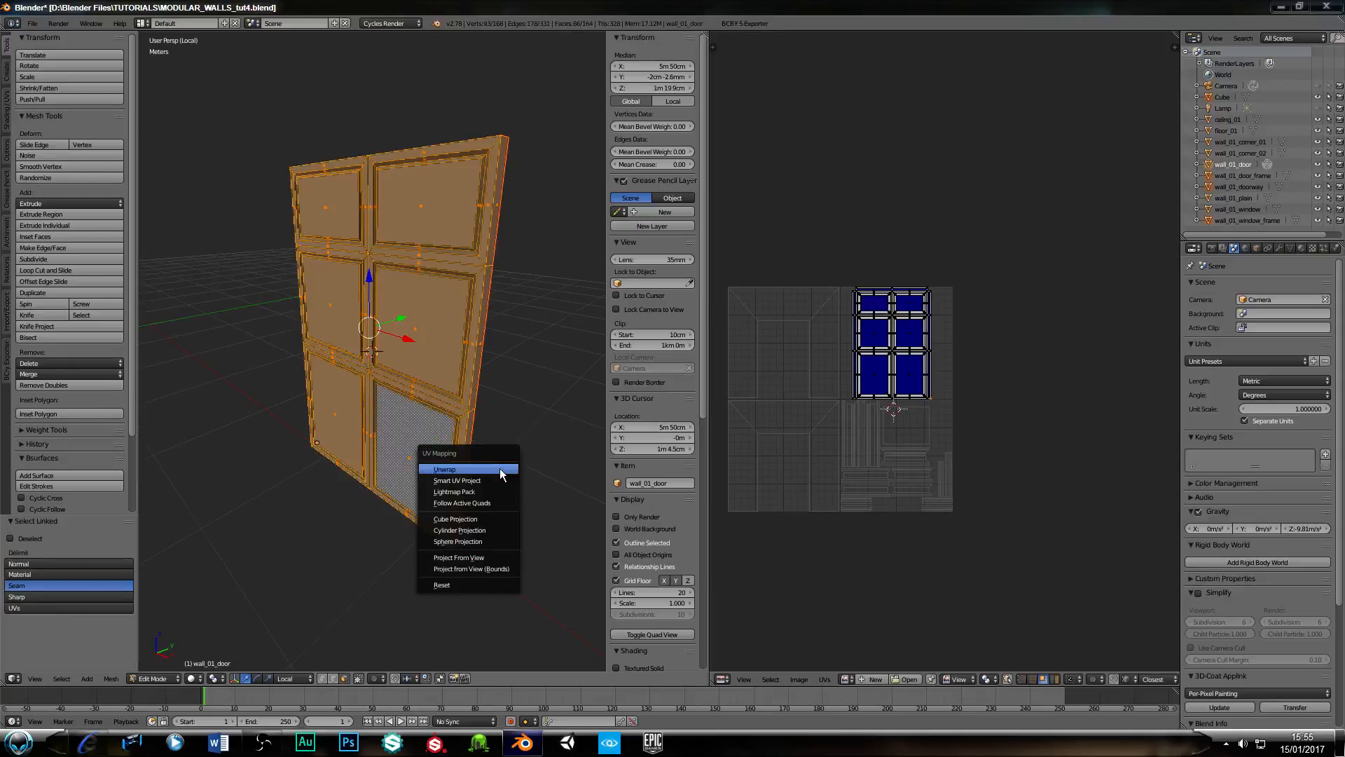
click(499, 468)
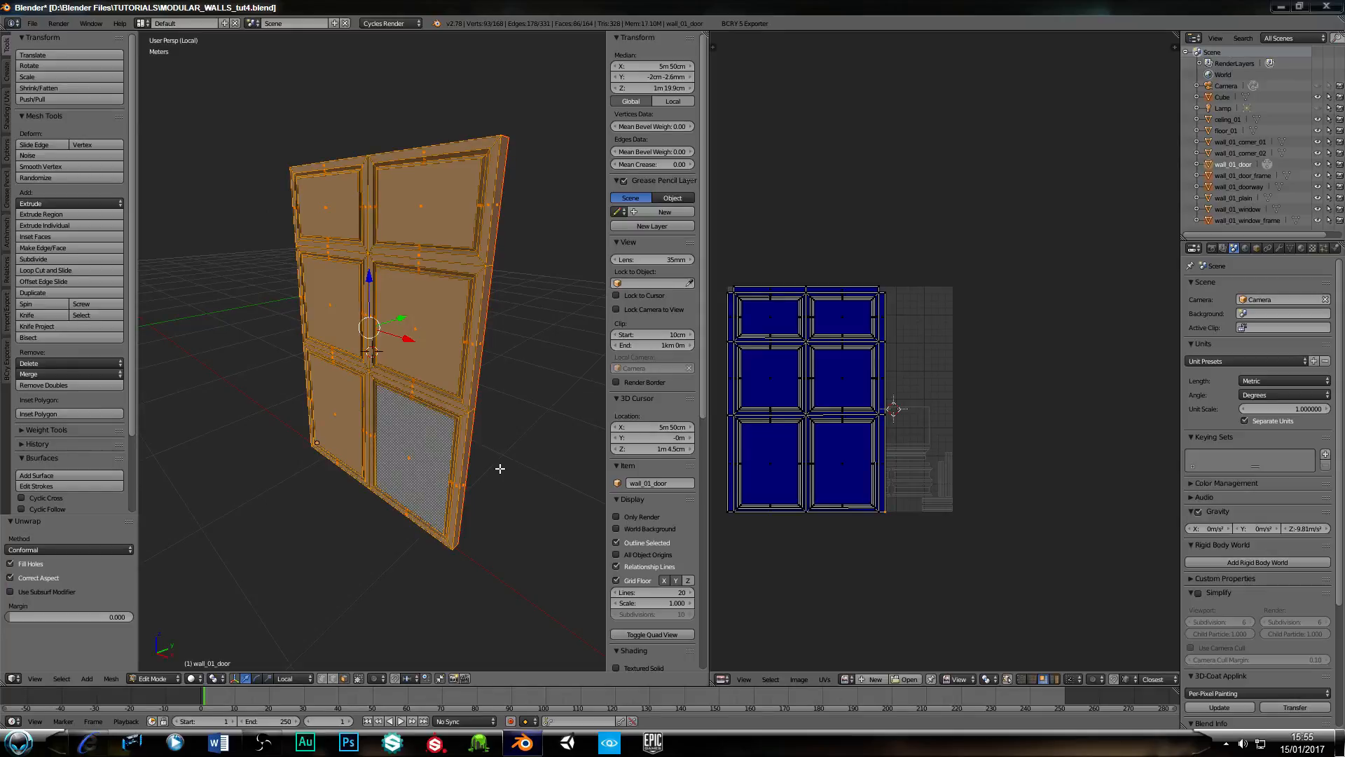
Select the whole door with all of its UVs and scale both islands down by a factor of 0.420.
key(a)
key(a)
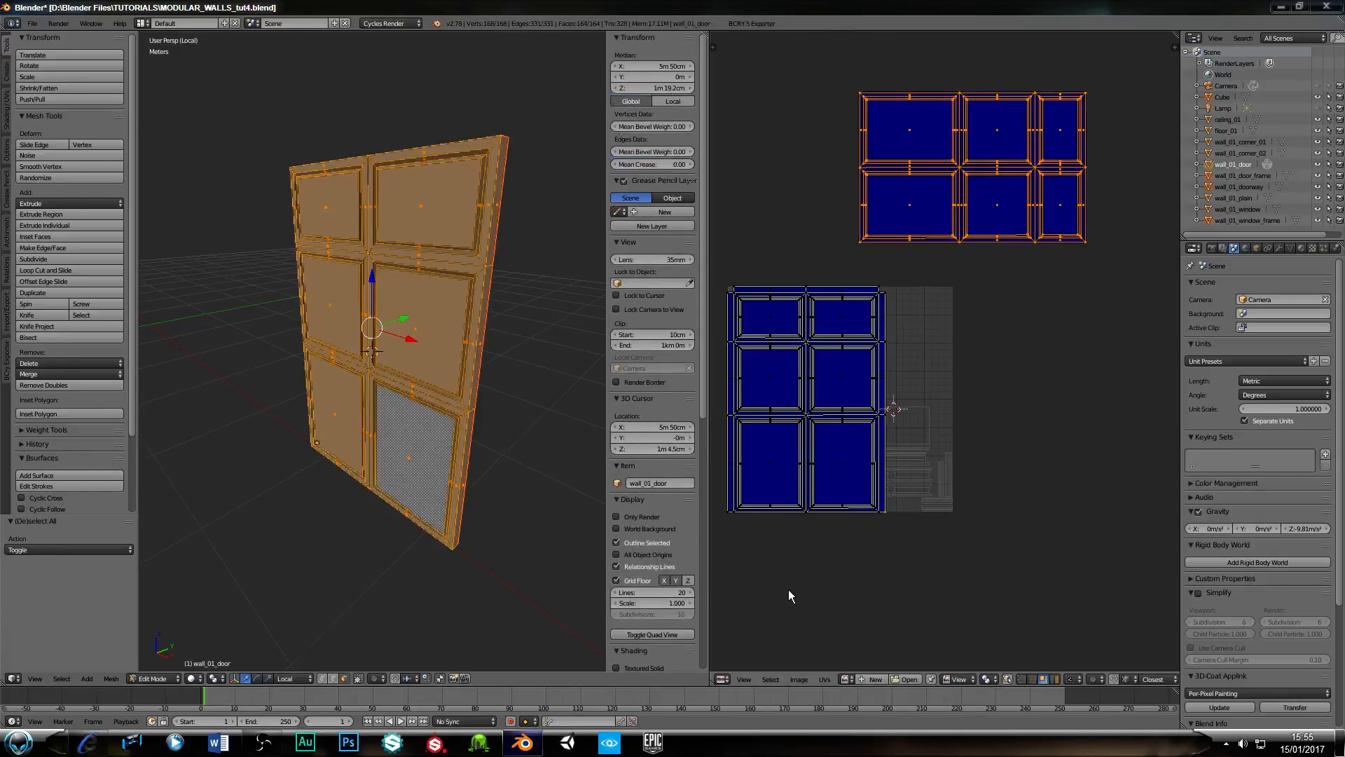
key(a)
key(a)
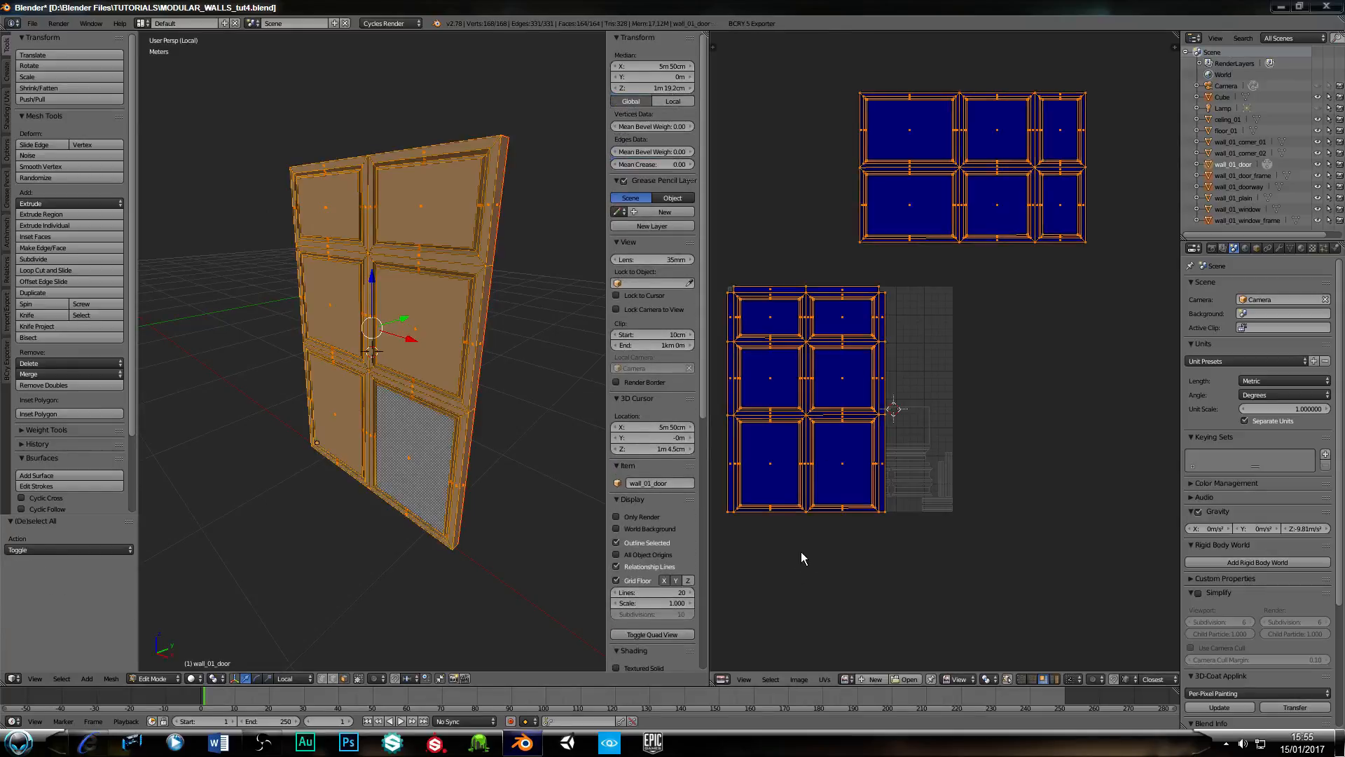
key(s)
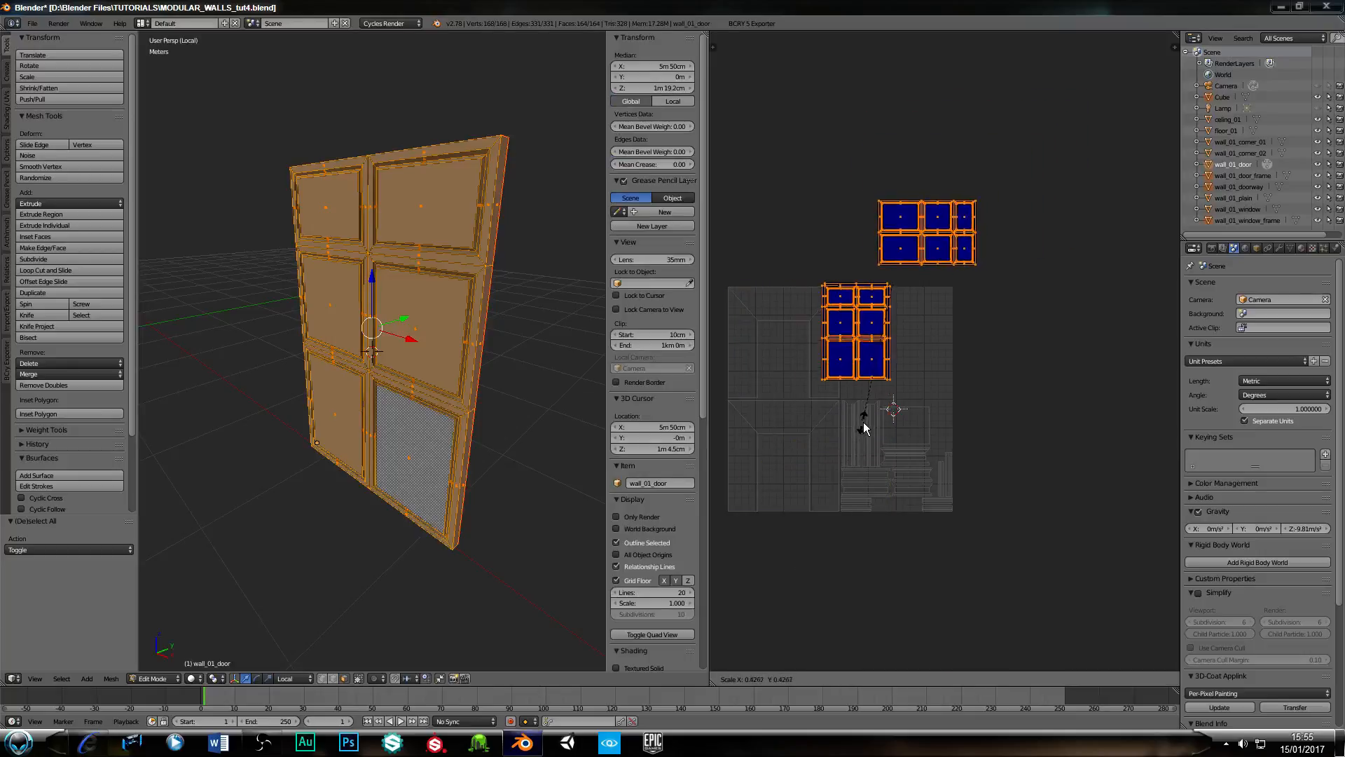
click(864, 452)
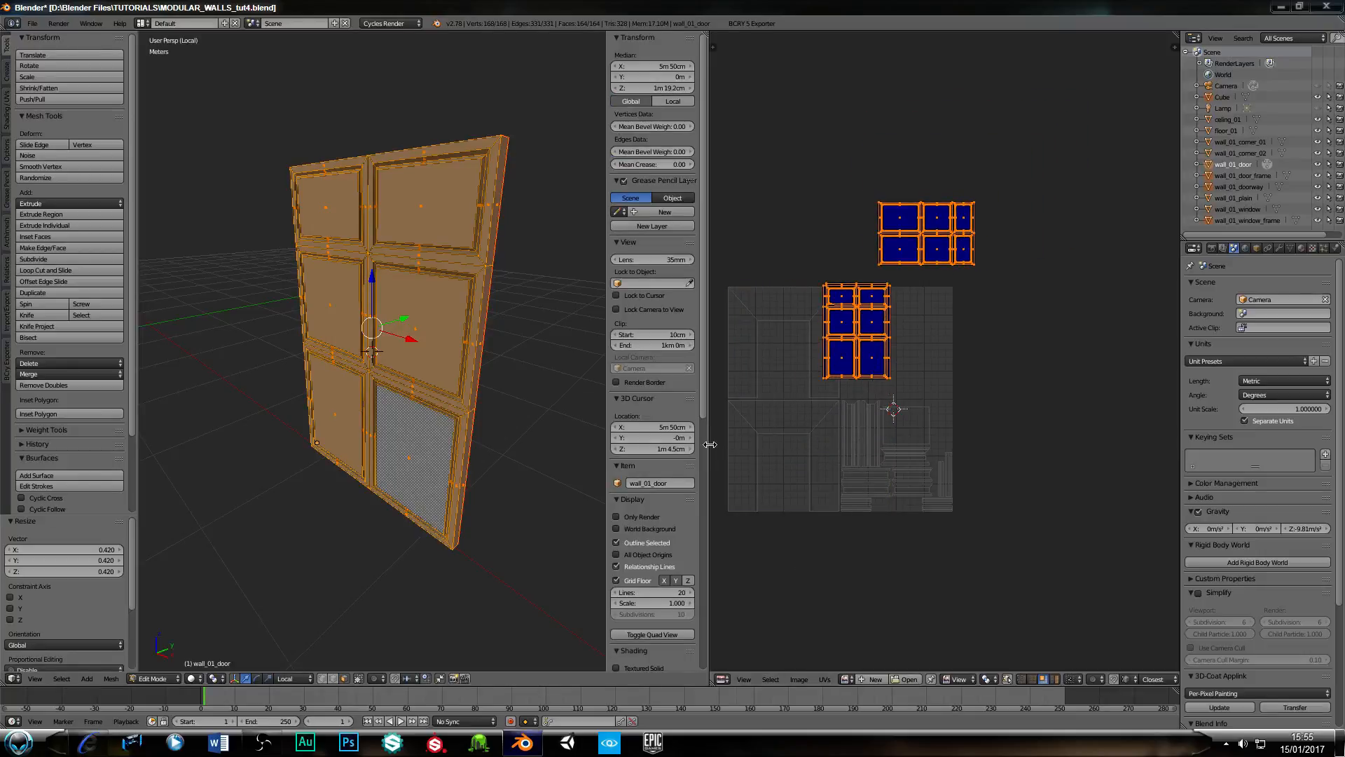
Move both islands so the upright one lies in the texture square's free upper-right area, and scale them by 1.199.
drag(709, 447, 406, 458)
scroll(586, 457, up, 4)
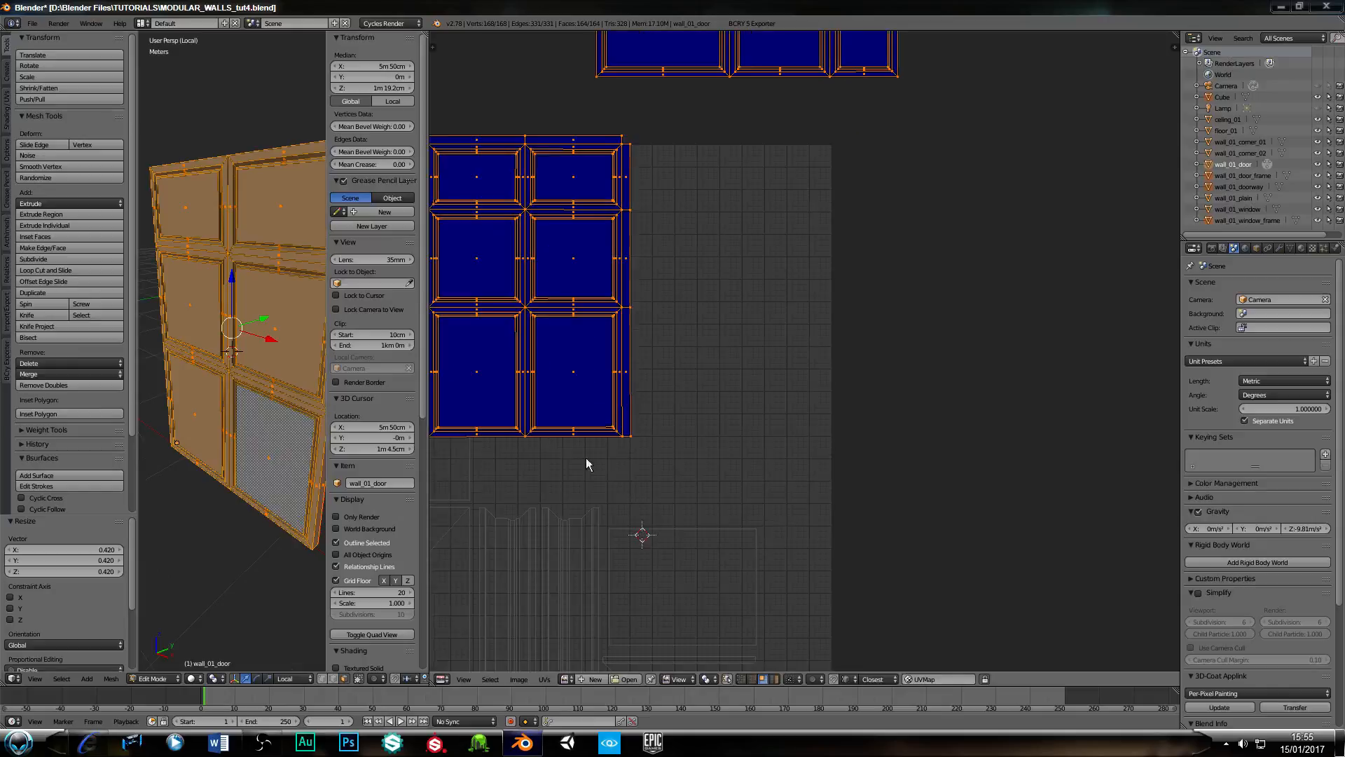
scroll(727, 420, up, 1)
key(g)
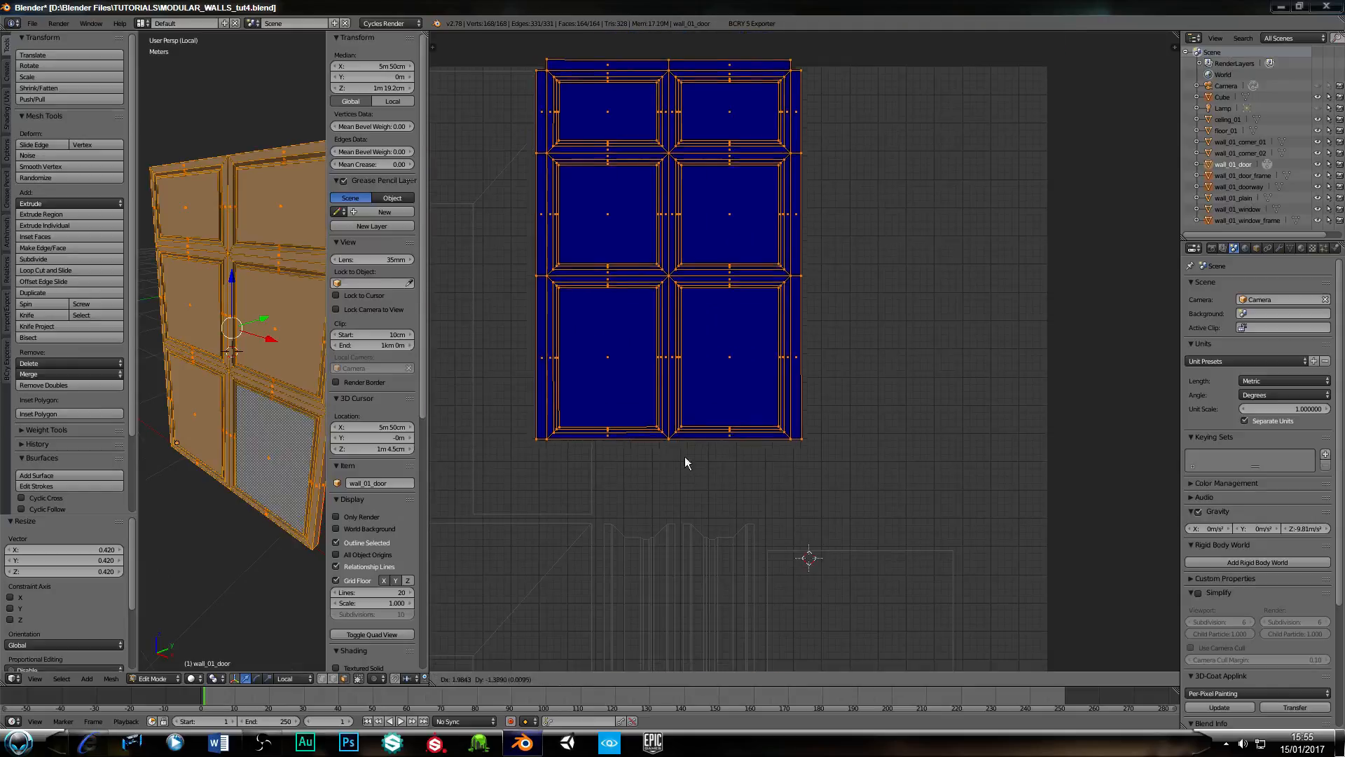
click(818, 508)
key(s)
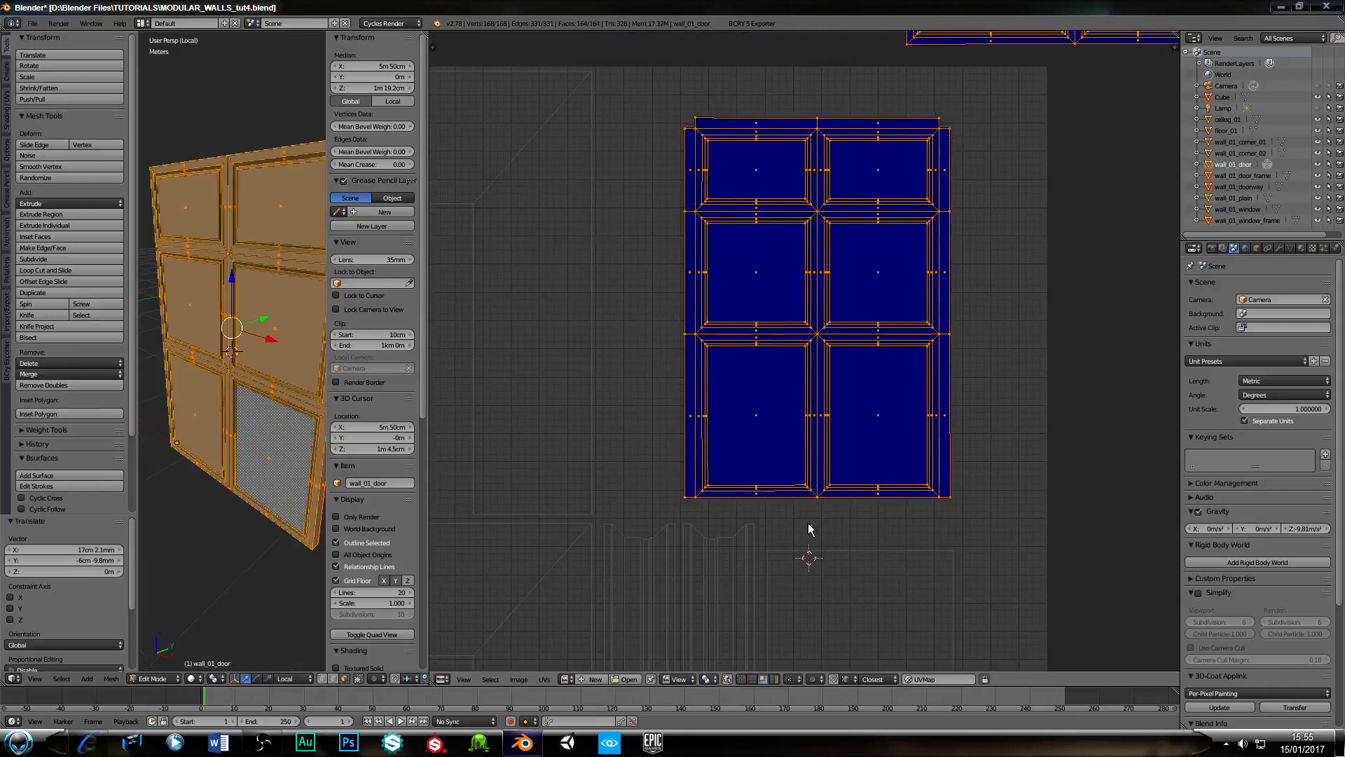
click(761, 587)
Refine the upright island's fit just below the texture square's upper edge, scaling both islands by 0.965.
key(g)
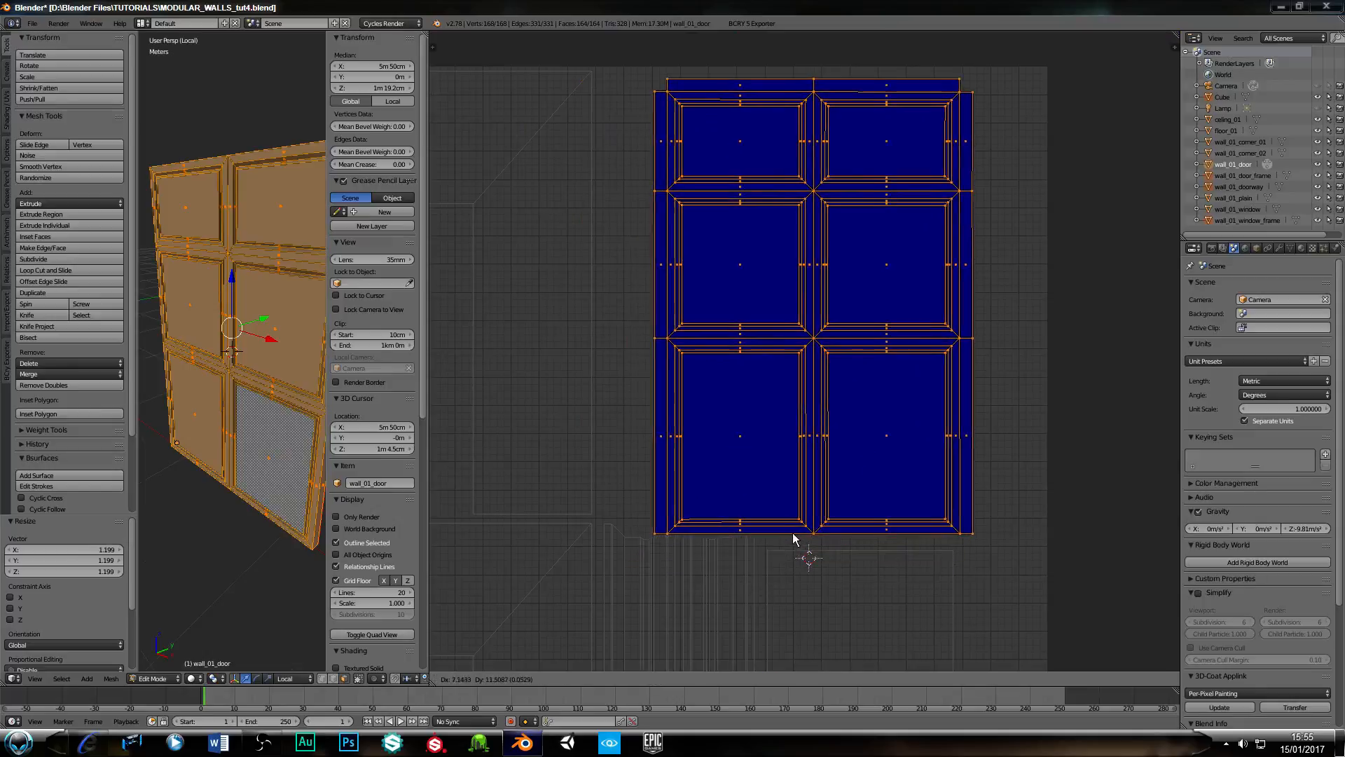
click(805, 553)
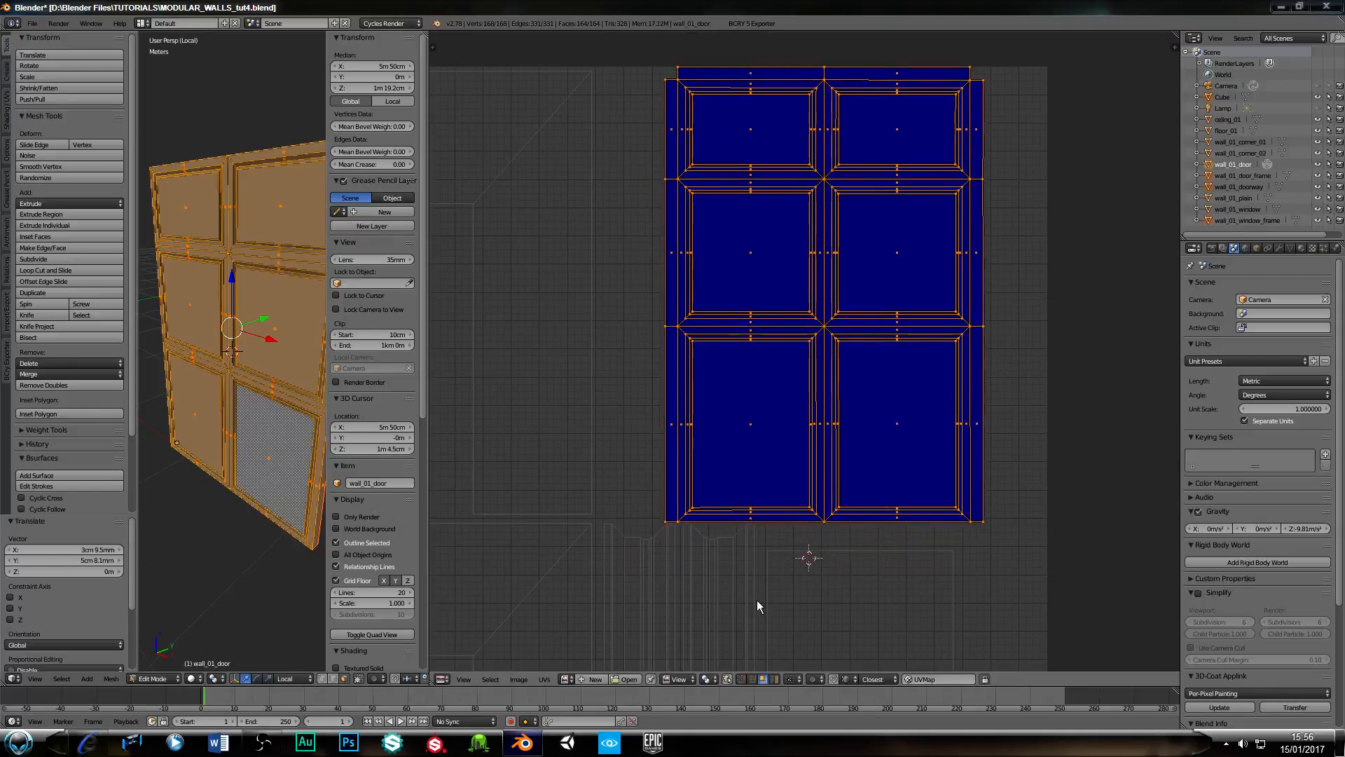
key(s)
click(770, 588)
key(g)
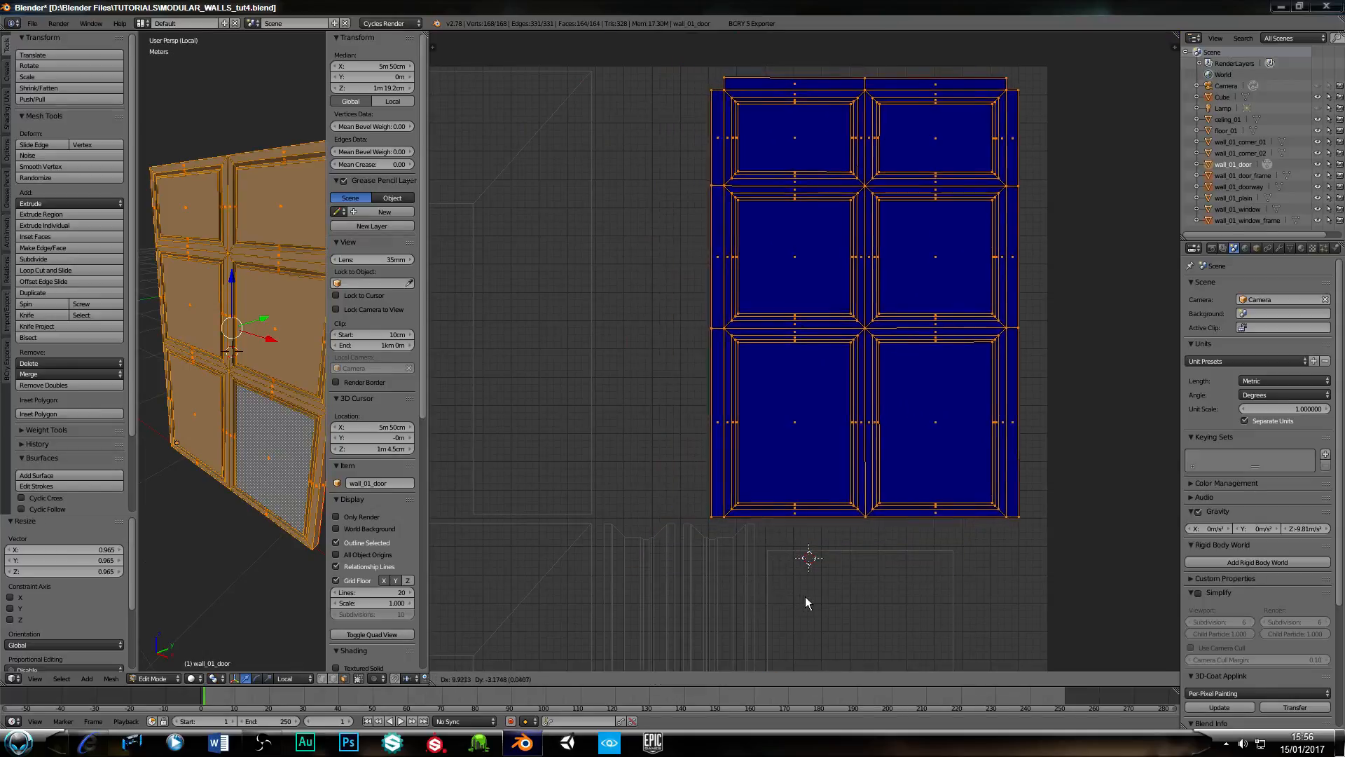
click(759, 593)
scroll(763, 561, down, 5)
middle_drag(751, 501, 717, 555)
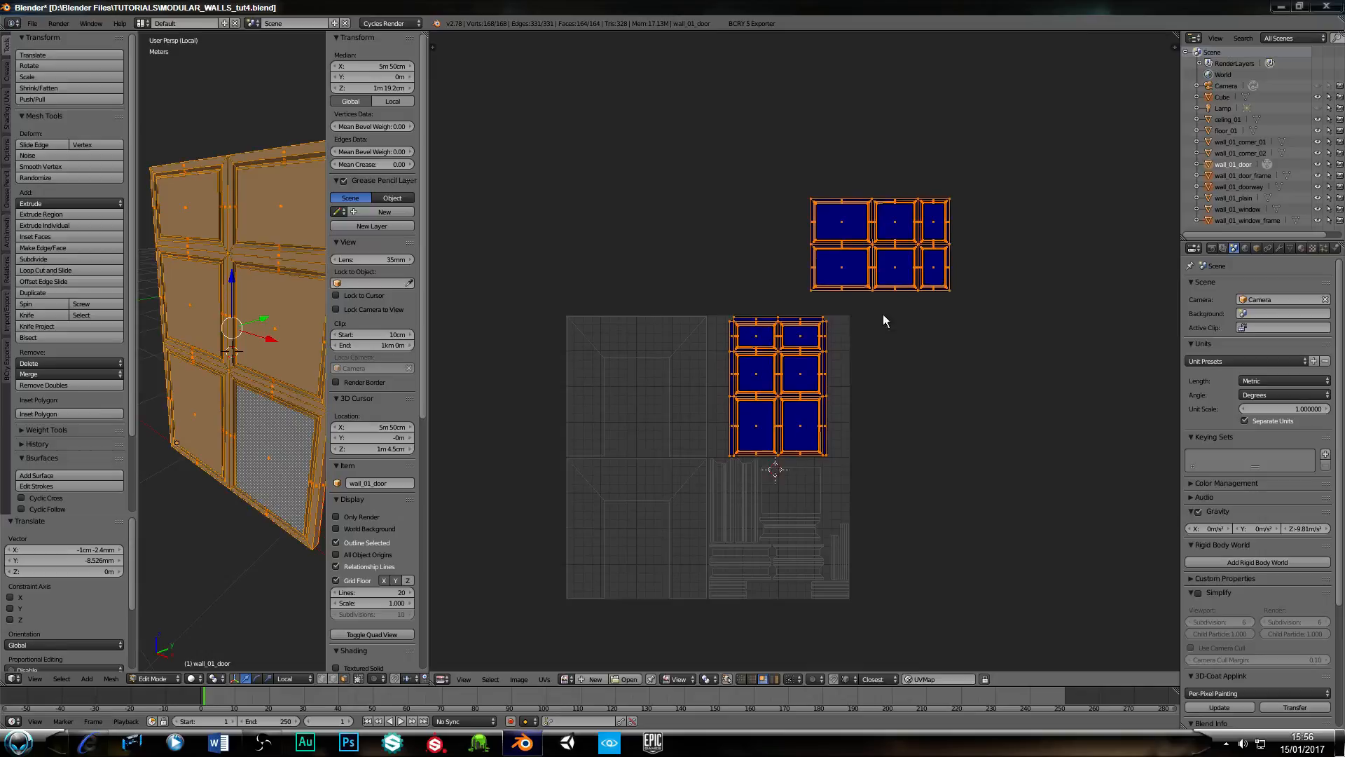
Select the sideways door island above the texture square and rotate it by -90 degrees.
right_click(895, 274)
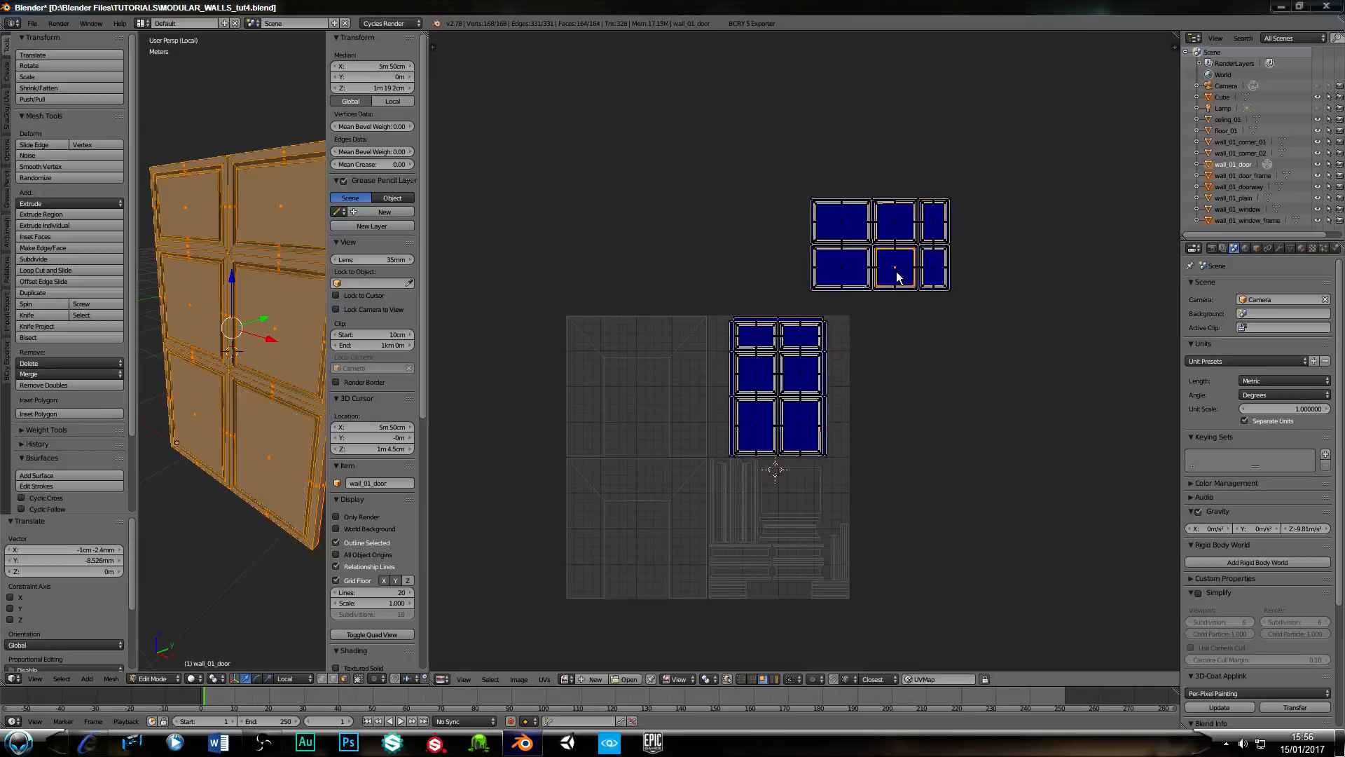
key(ctrl+l)
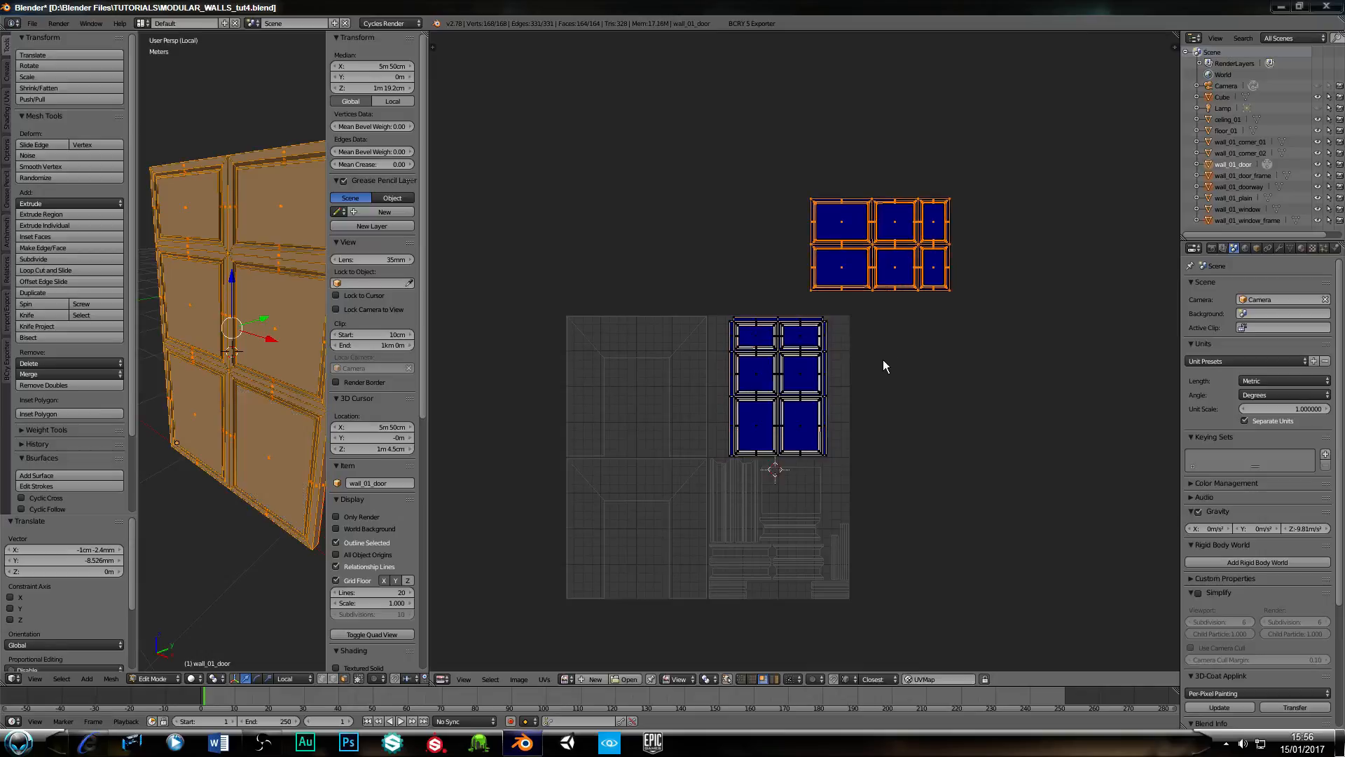
text(r-90)
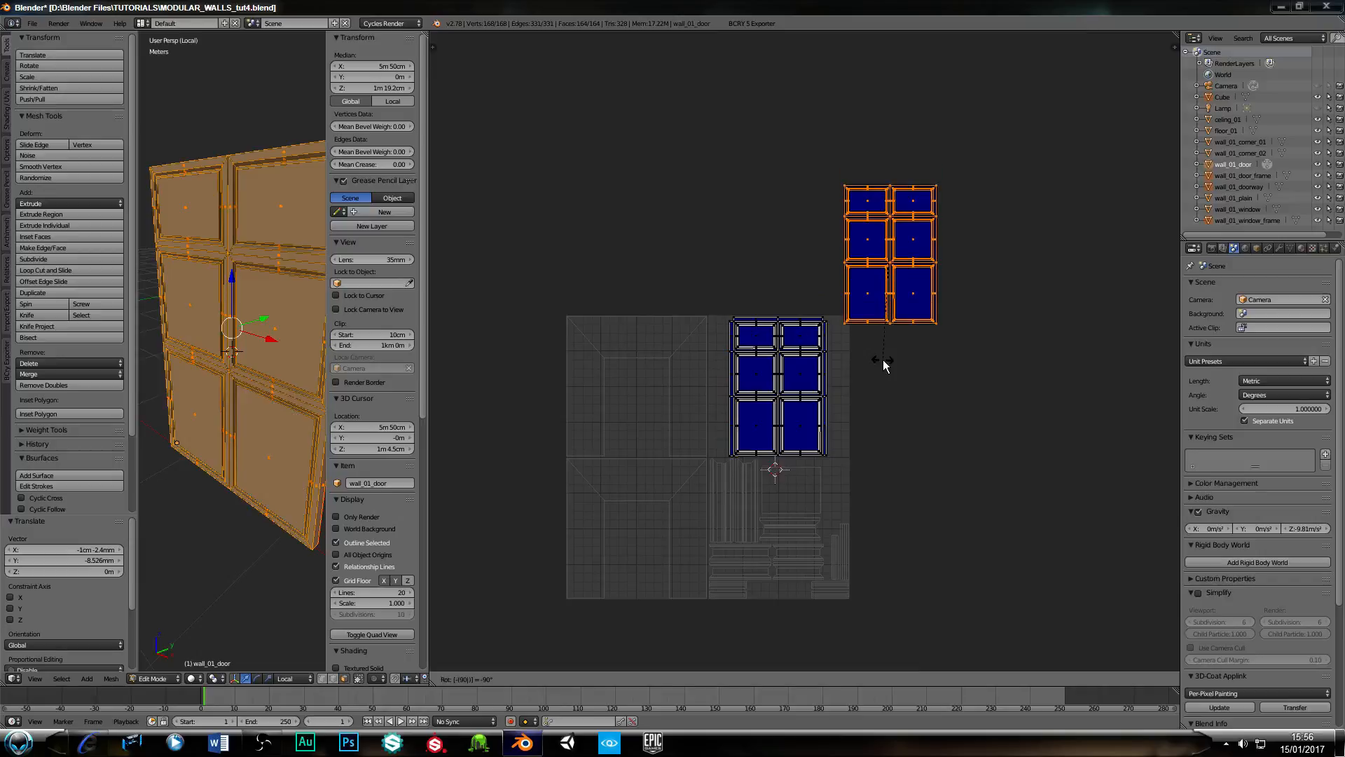
key(Return)
Move the rotated door island directly against the right edge of the other door island, with their upper and lower edges level.
scroll(854, 375, up, 3)
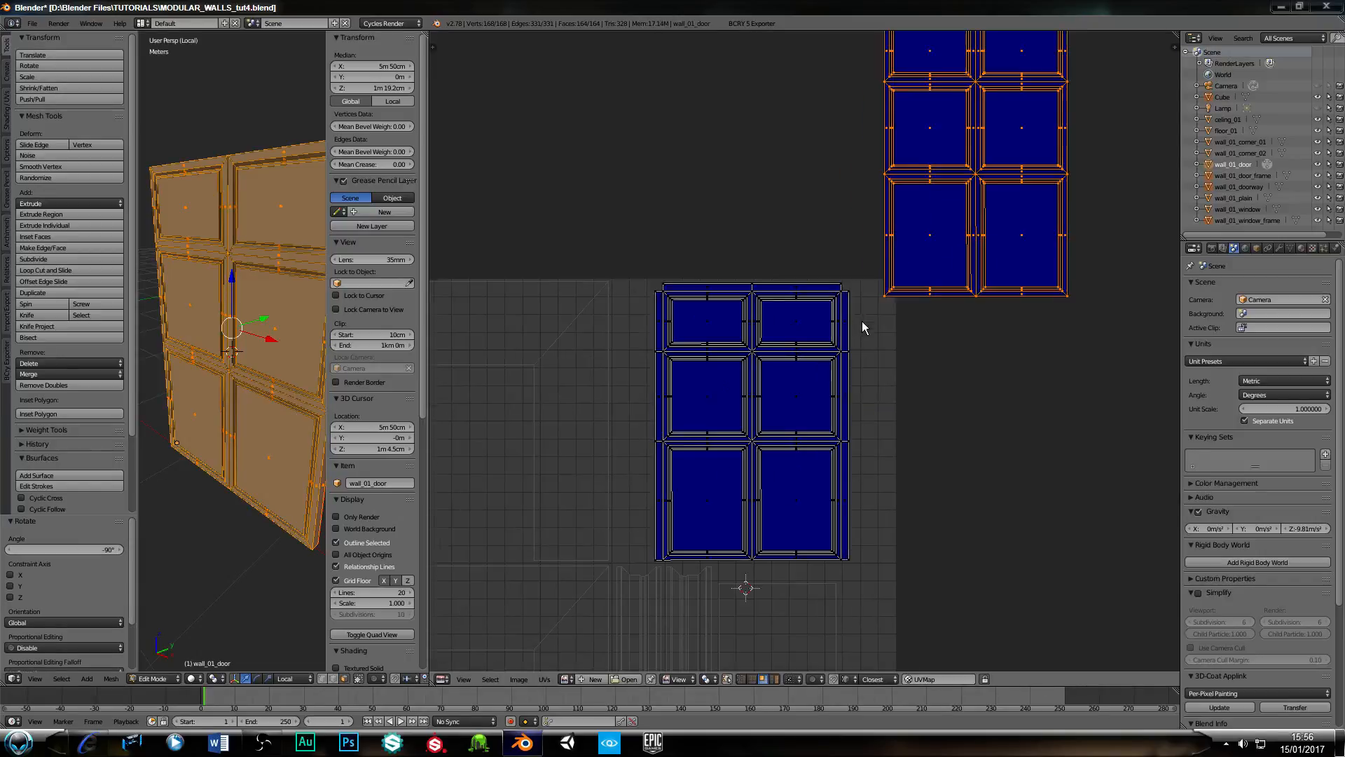
middle_drag(810, 273, 795, 219)
key(g)
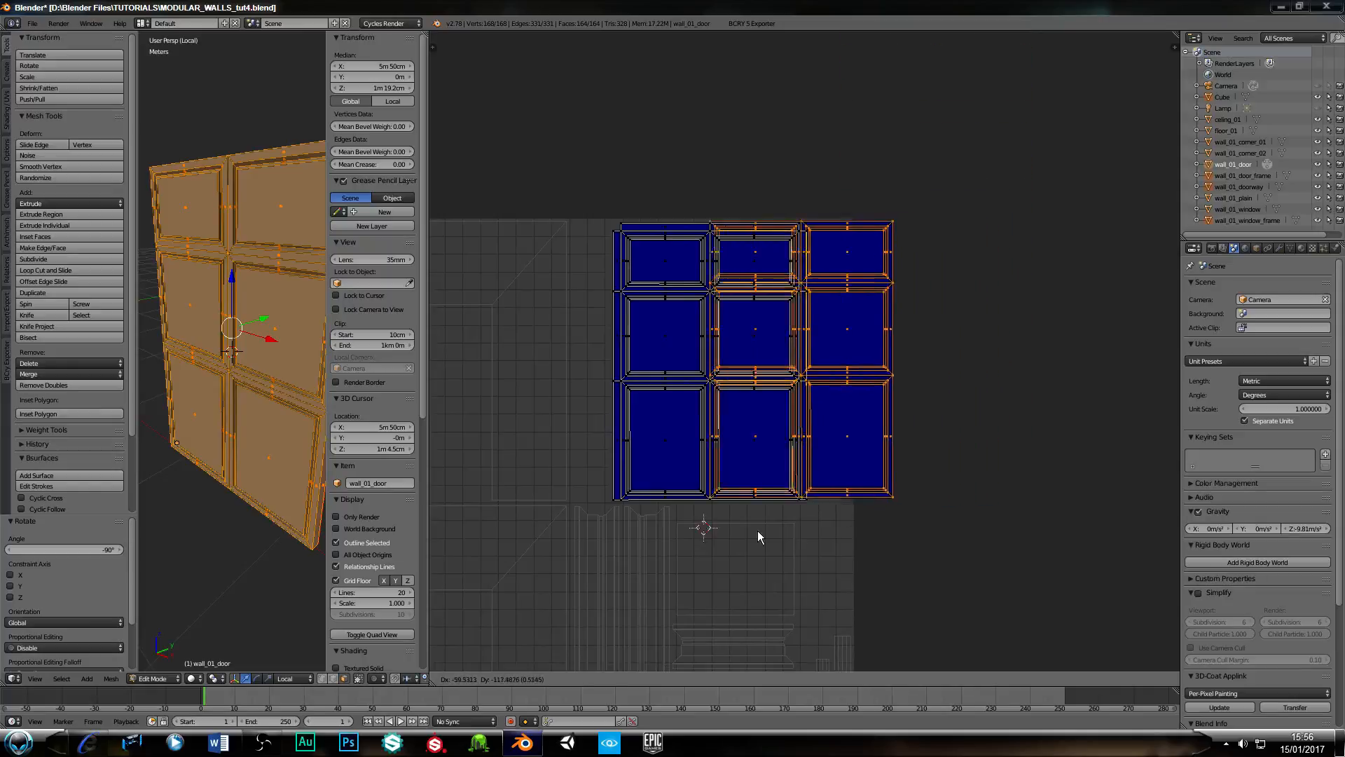
click(880, 529)
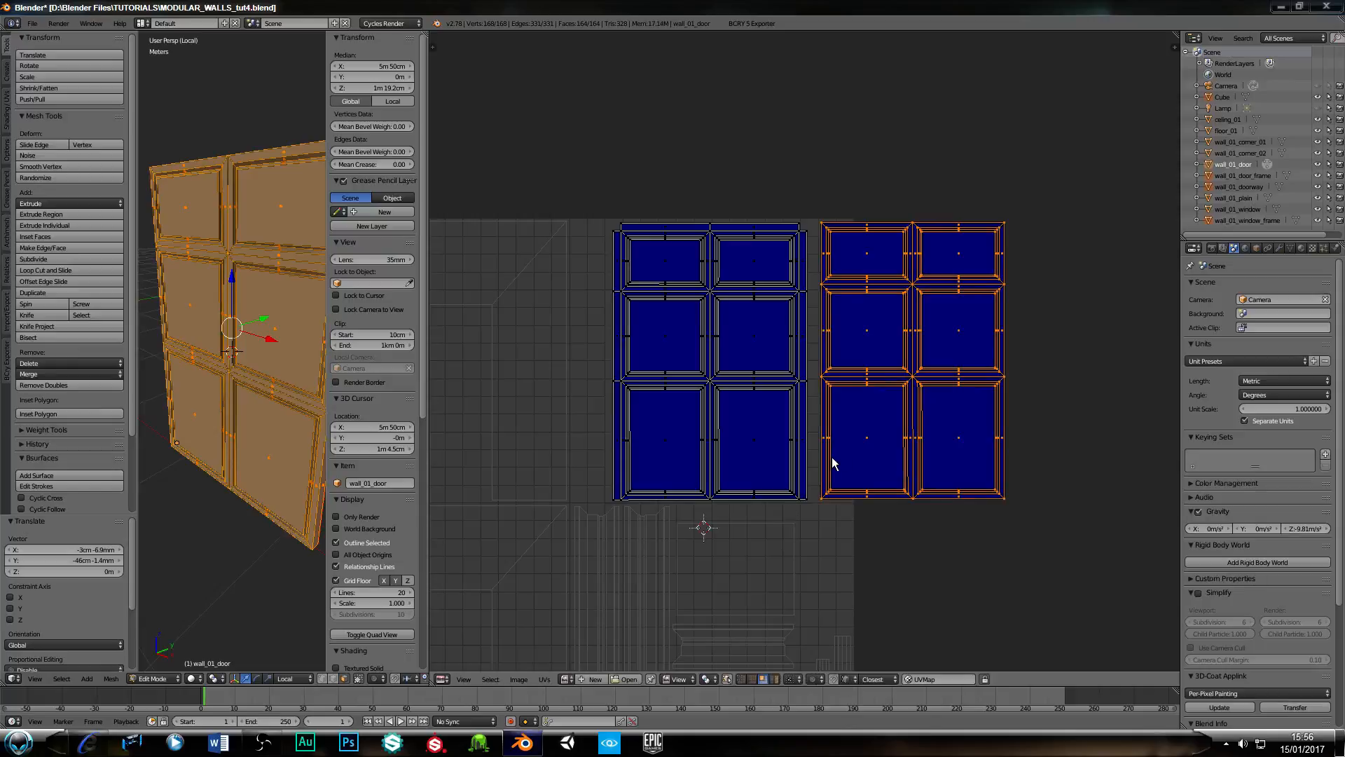
key(g)
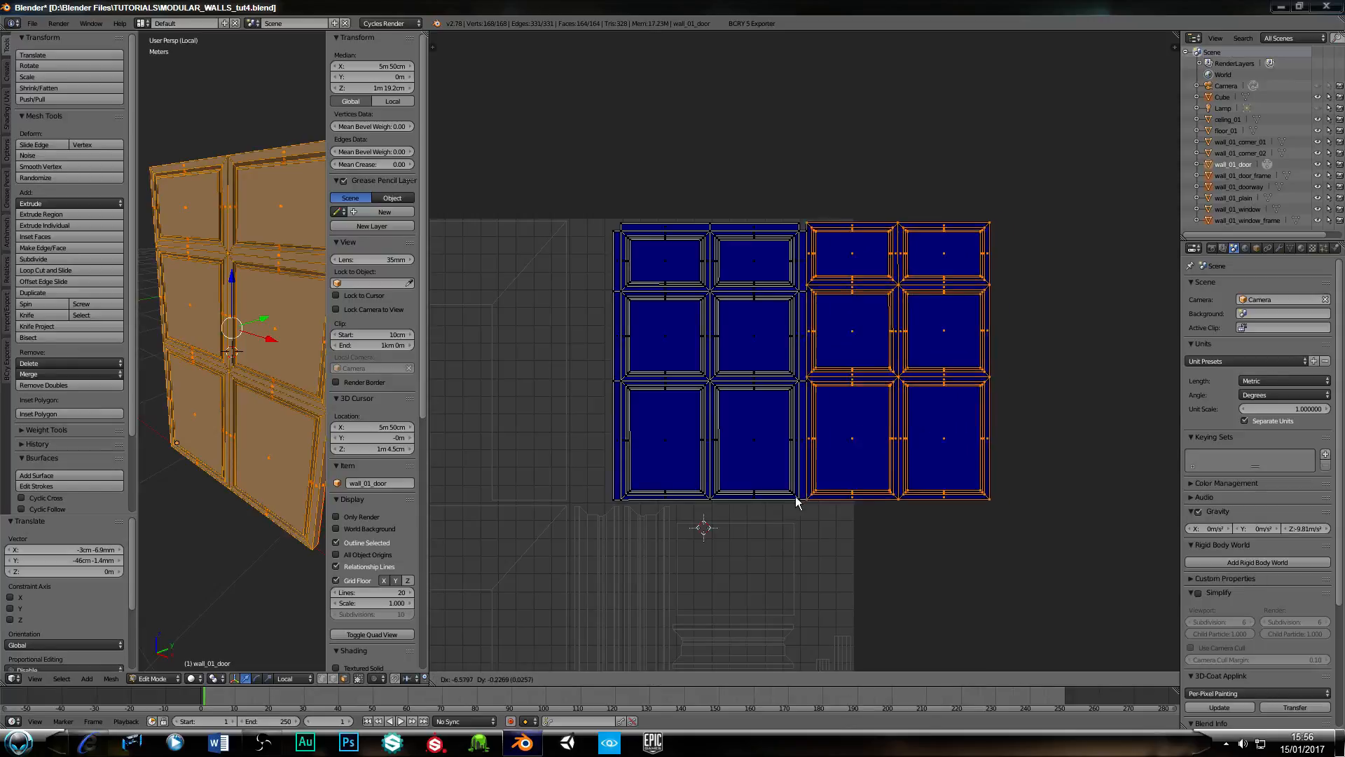
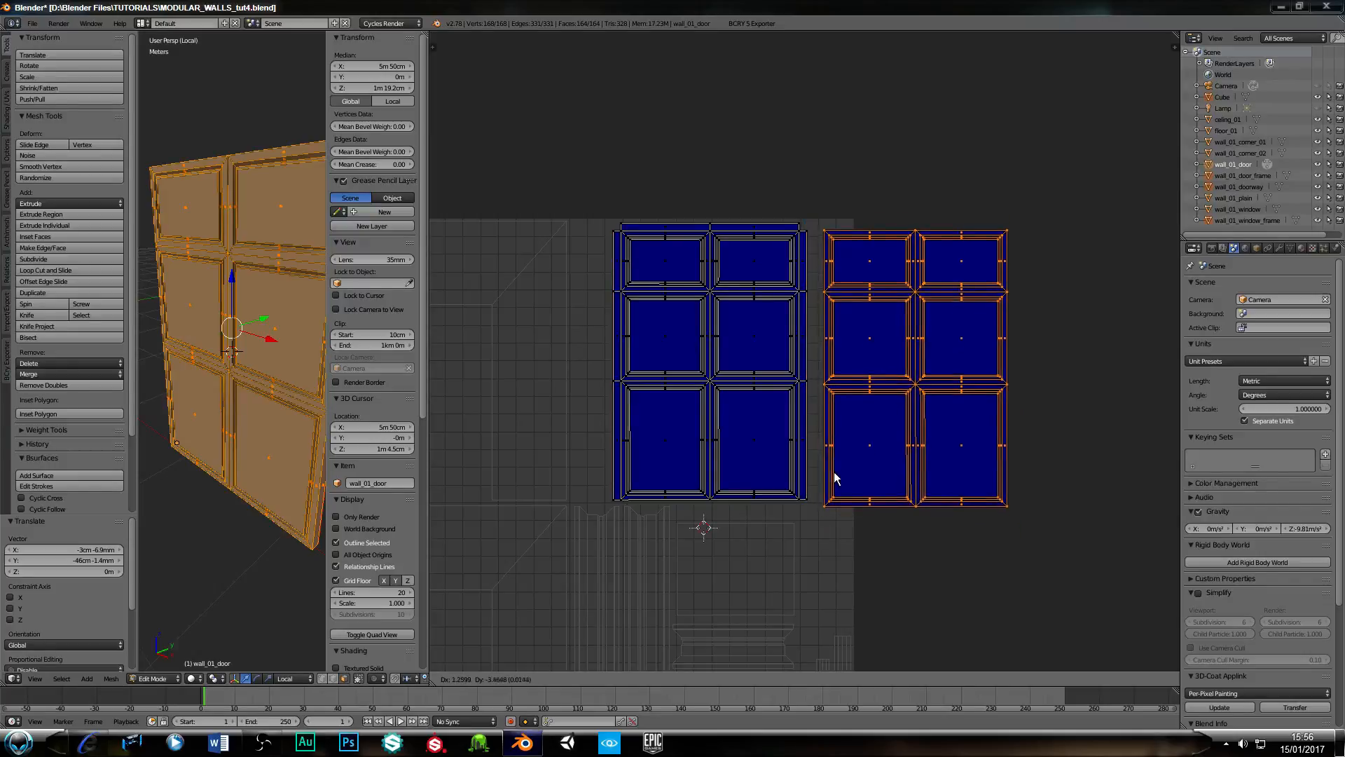
click(810, 502)
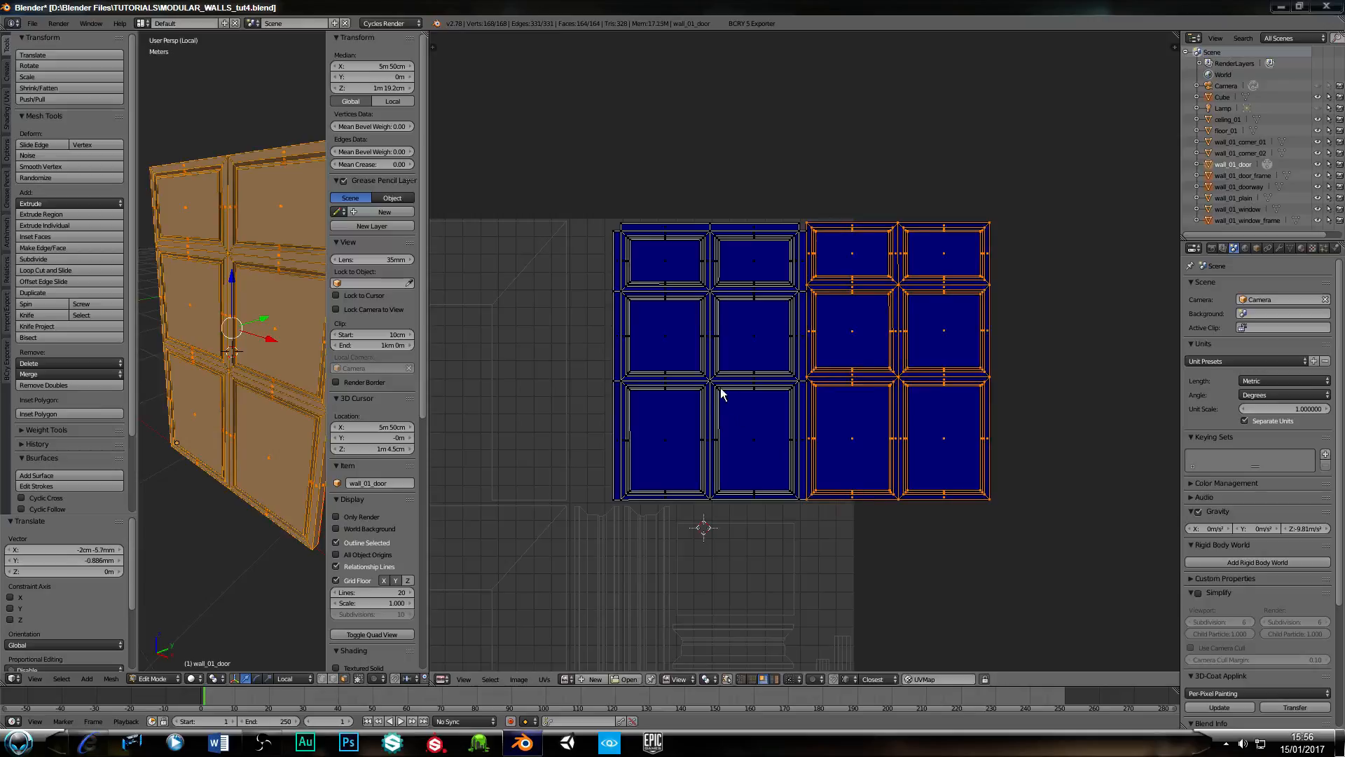
Select the vertex at the lower corner where the two door islands meet.
scroll(707, 389, up, 5)
scroll(708, 389, down, 1)
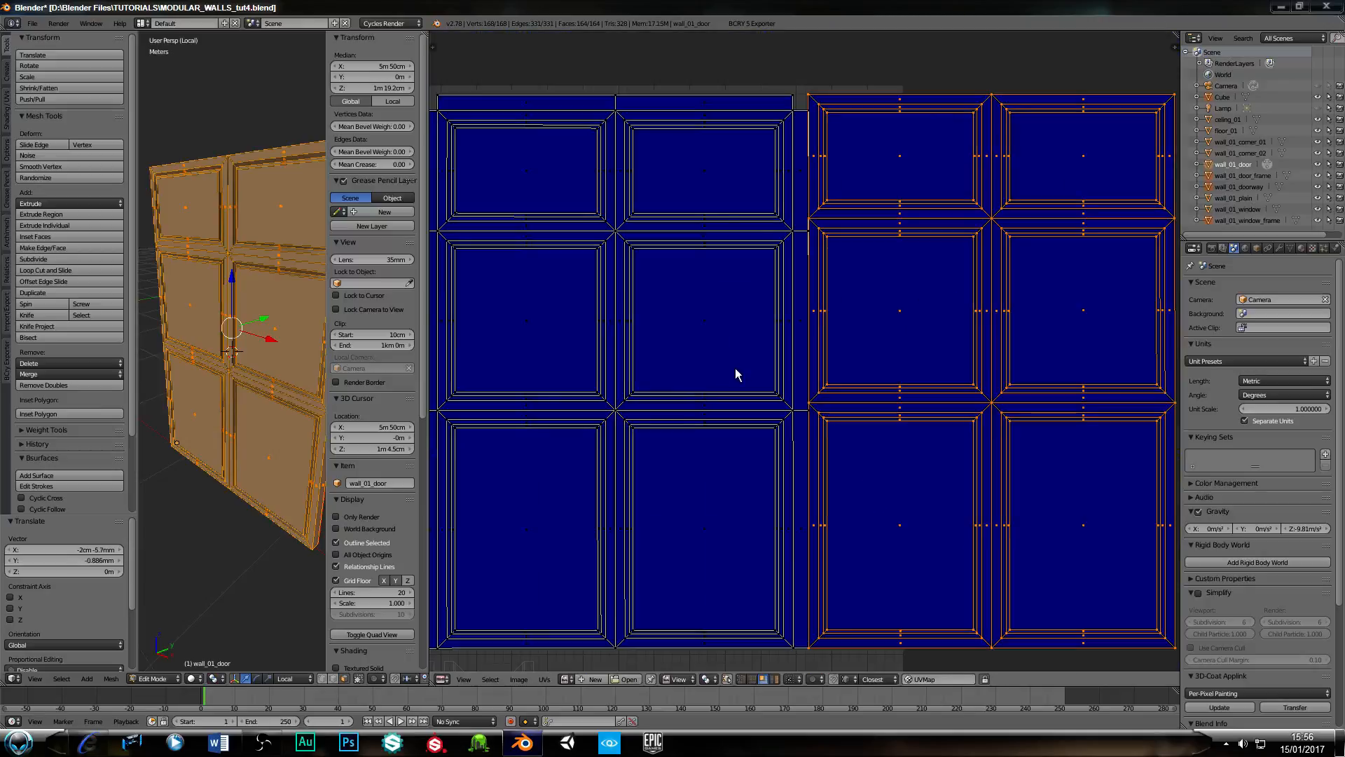
middle_drag(720, 367, 643, 334)
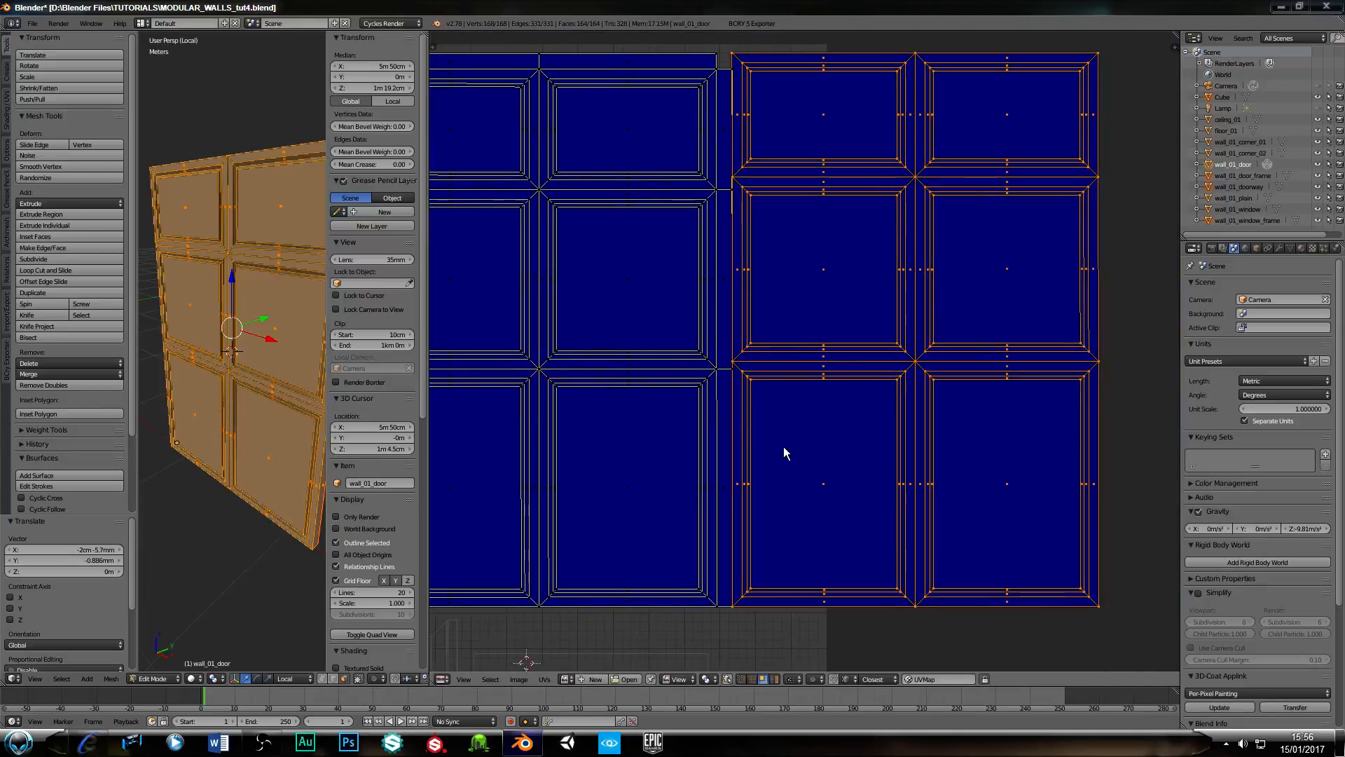
right_click(733, 606)
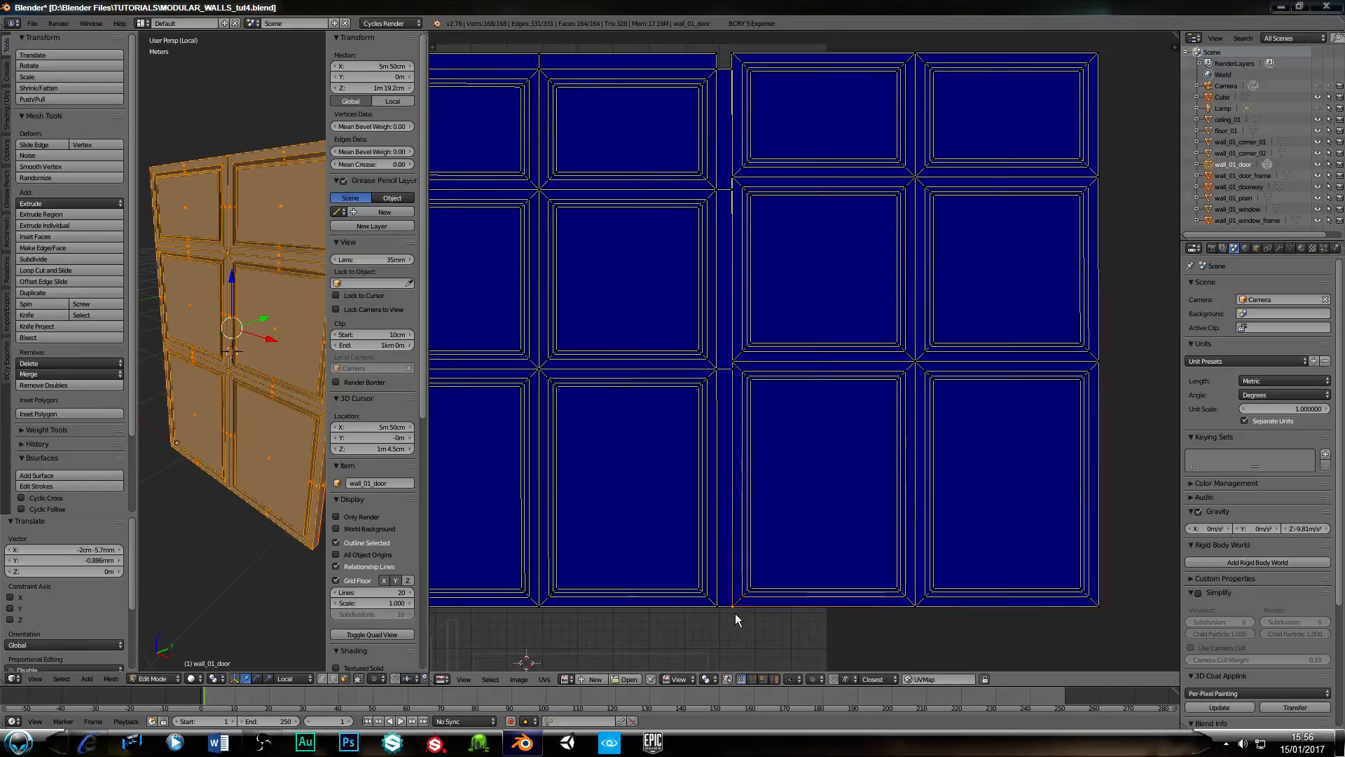
key(shift+s)
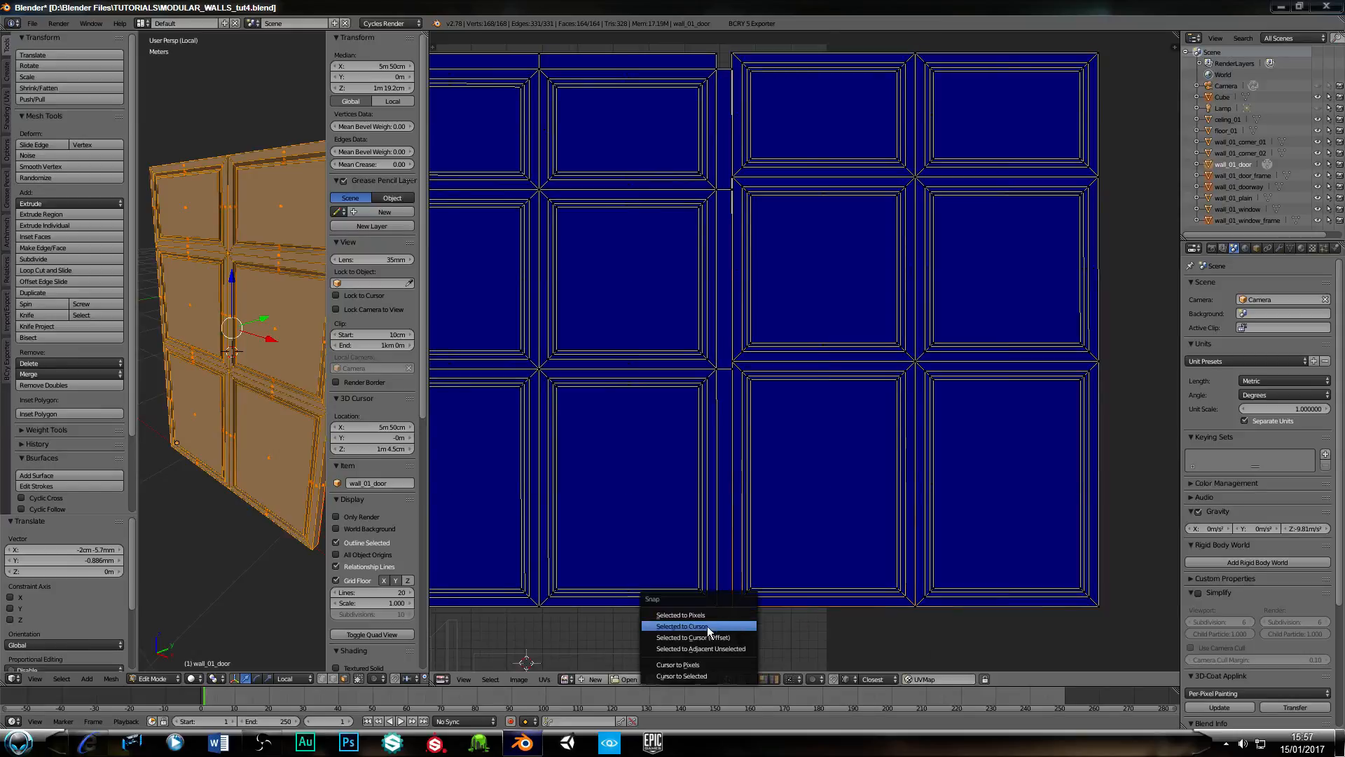
click(708, 626)
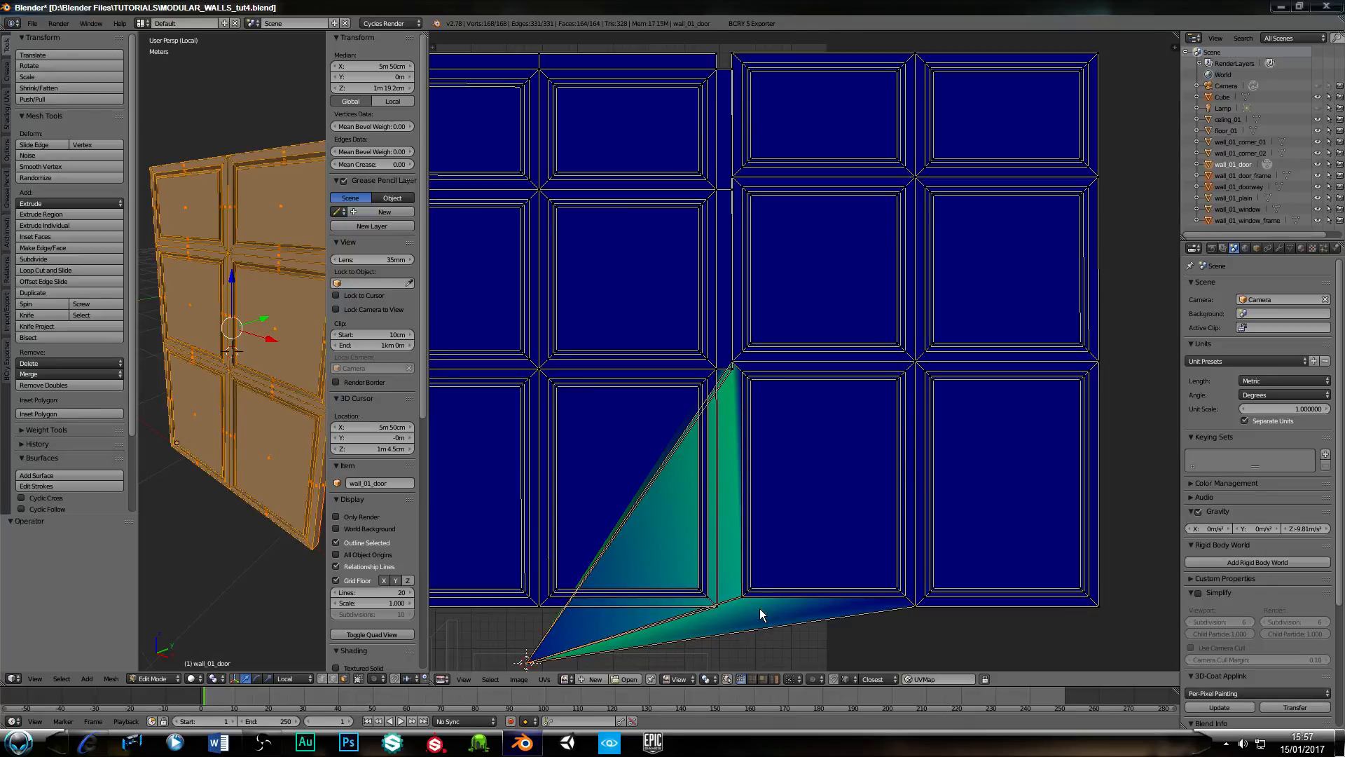
key(ctrl+z)
Snap the 2D cursor to the selected corner vertex and select all of the door's UVs.
key(shift+s)
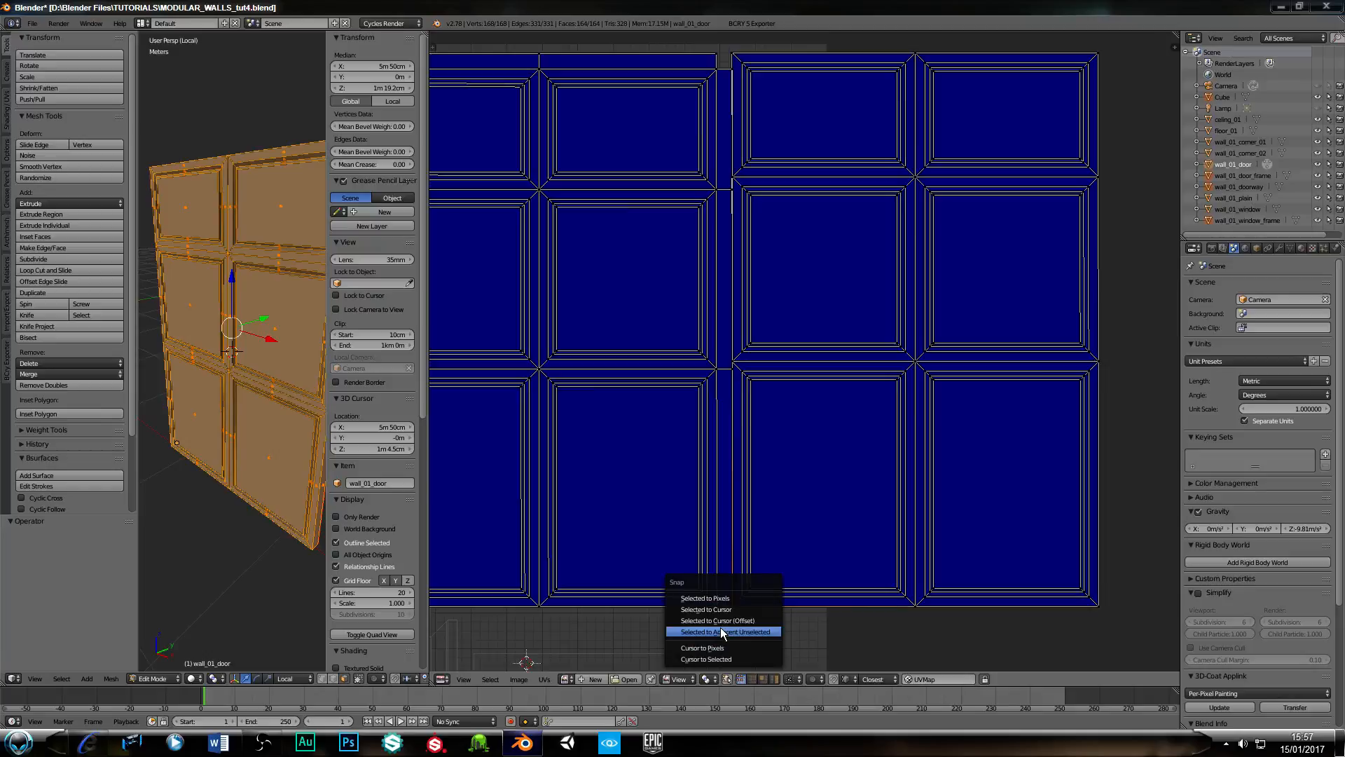
click(722, 659)
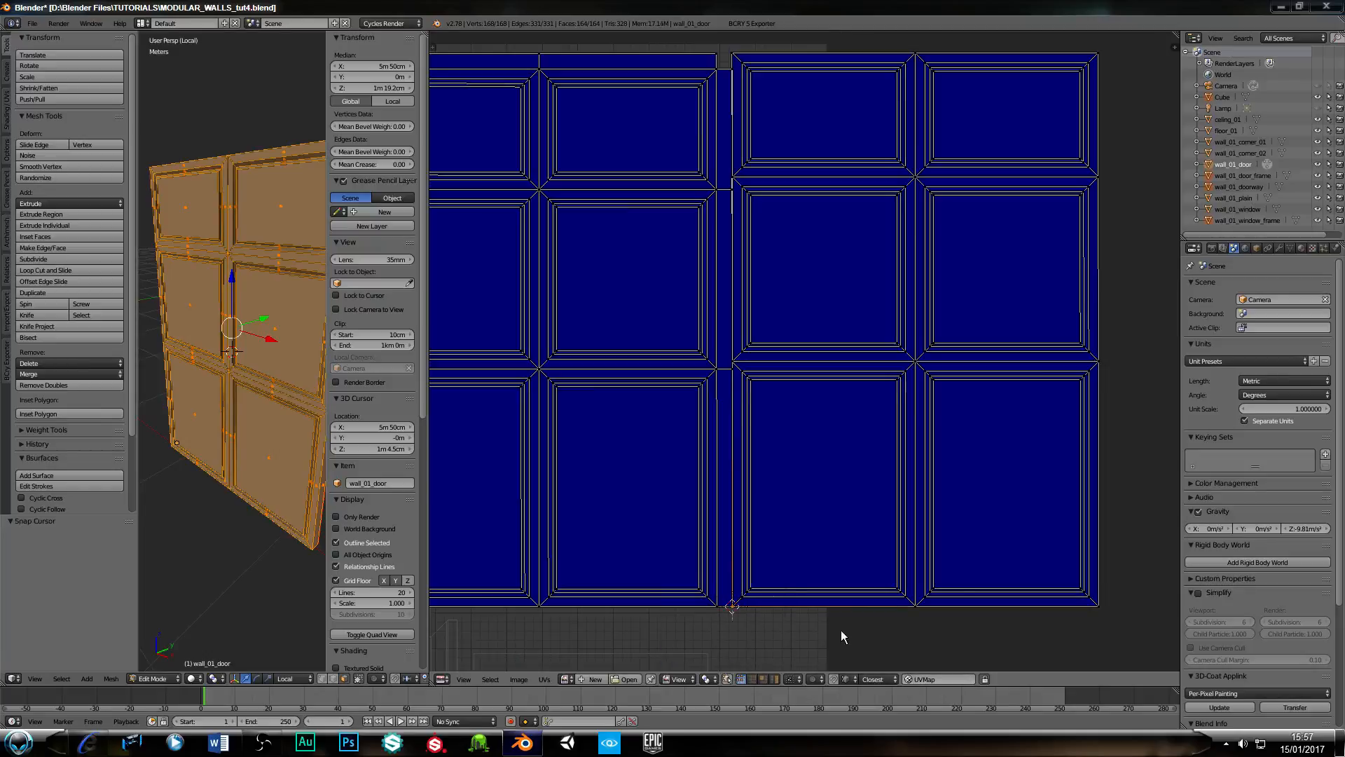
middle_drag(667, 534, 614, 413)
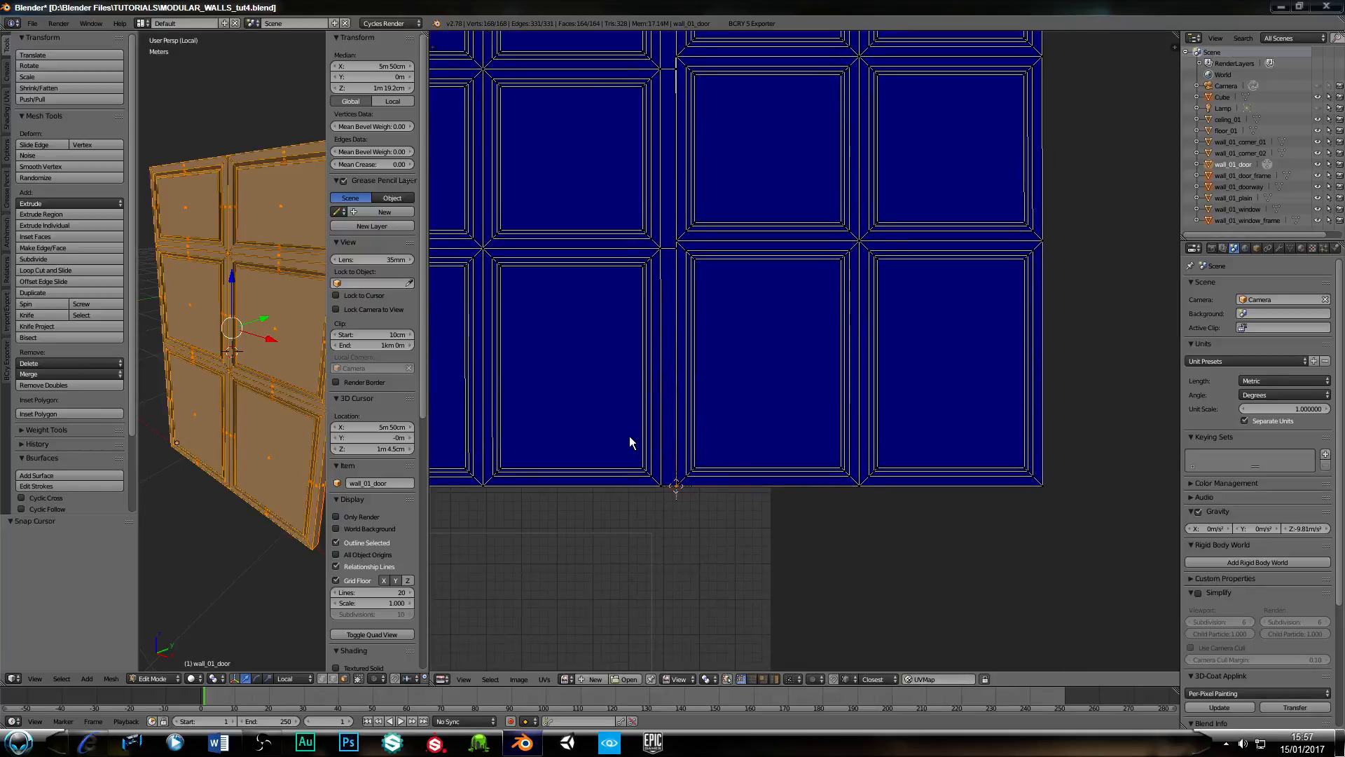
scroll(629, 436, up, 2)
scroll(904, 549, down, 3)
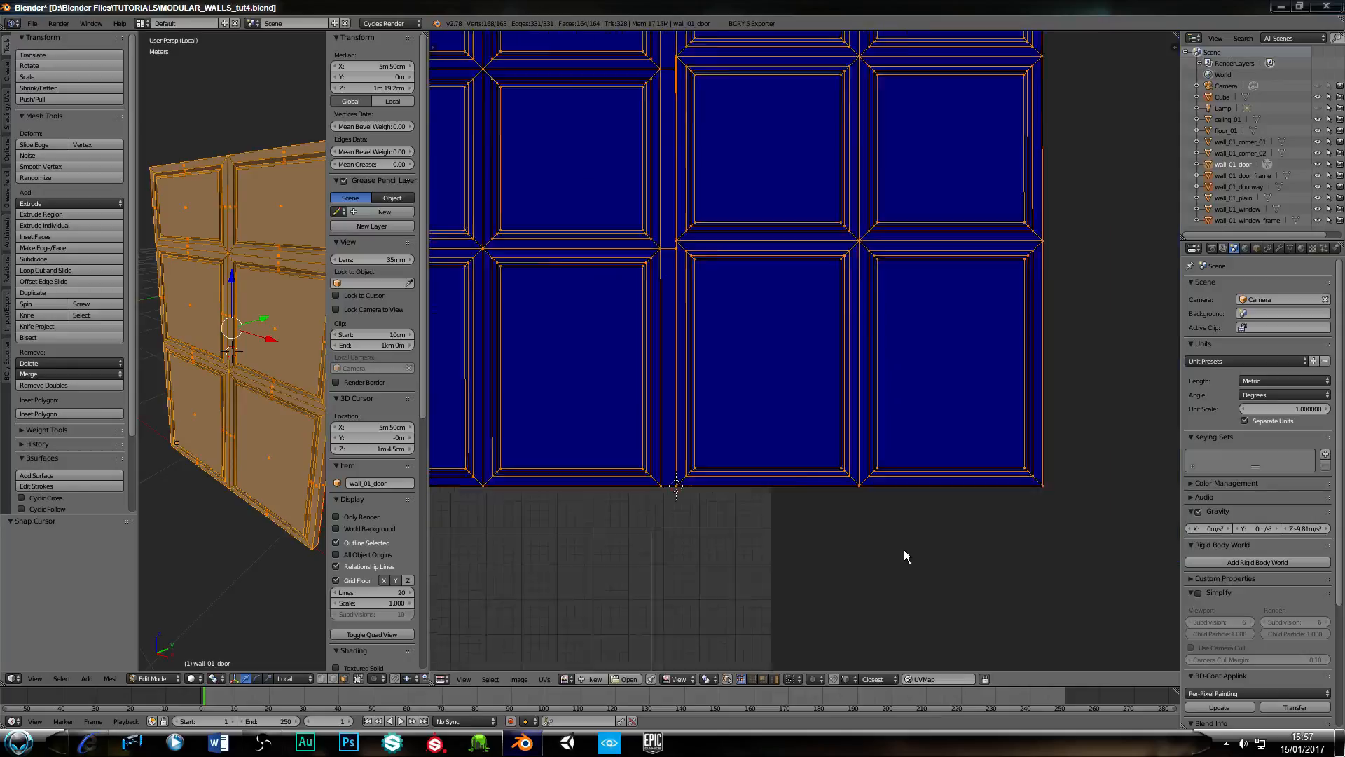
key(a)
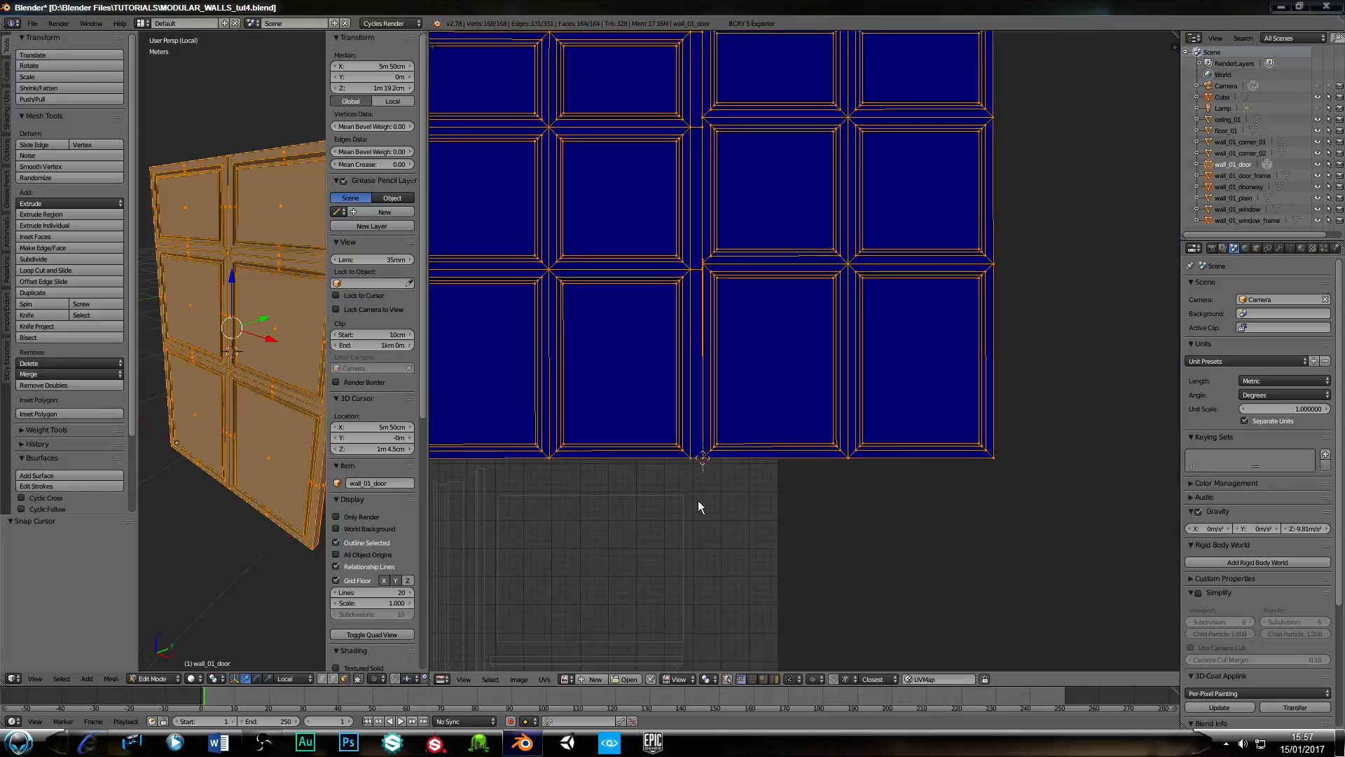
scroll(716, 565, up, 3)
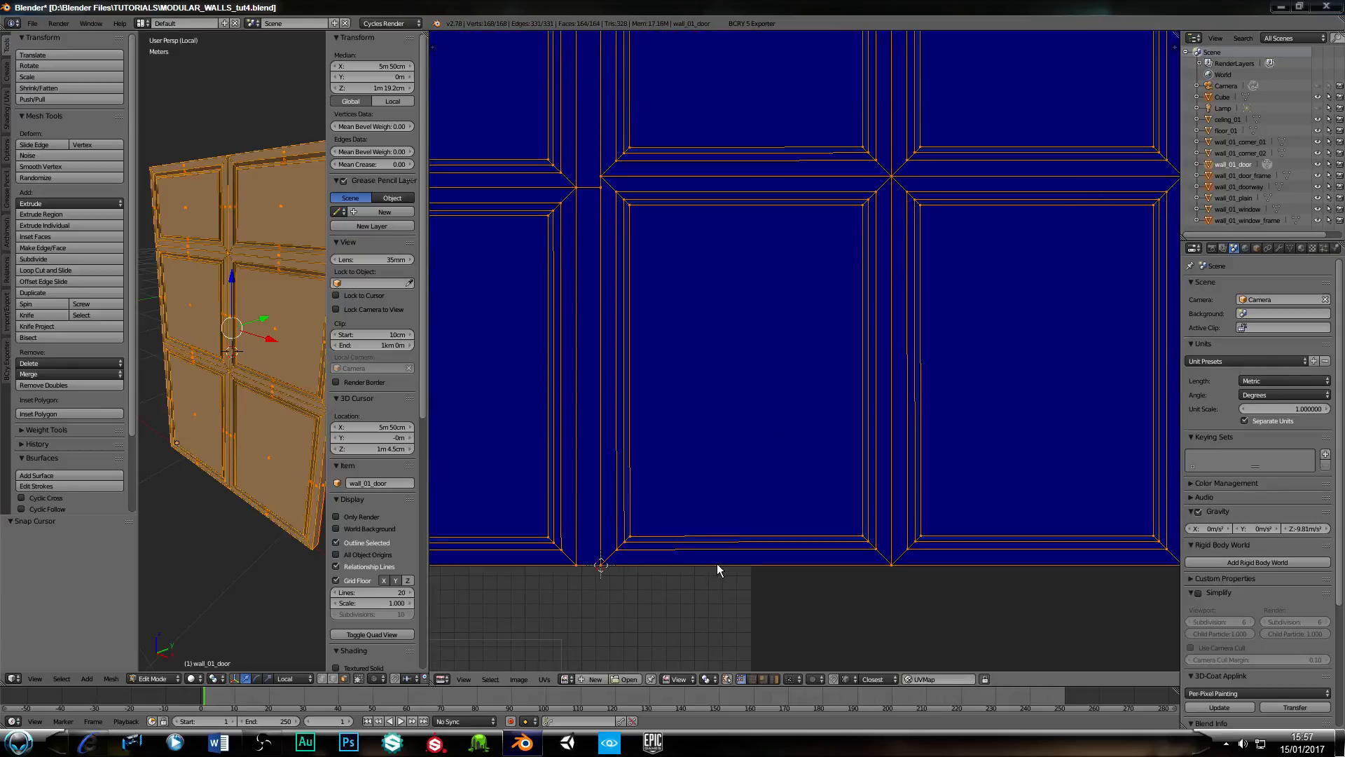
Switch UV selection to face mode, select all of the door's UVs and widen the 3D viewport.
scroll(718, 565, down, 2)
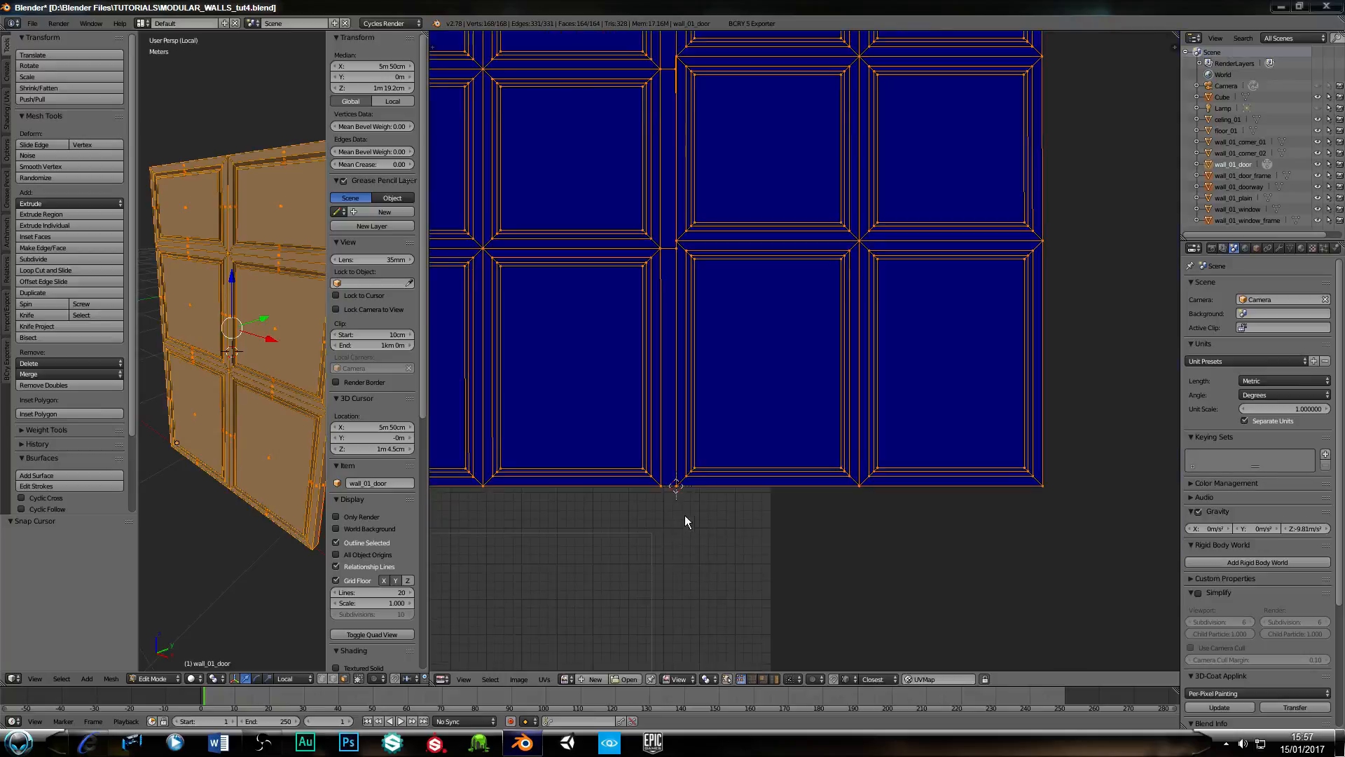
right_click(747, 483)
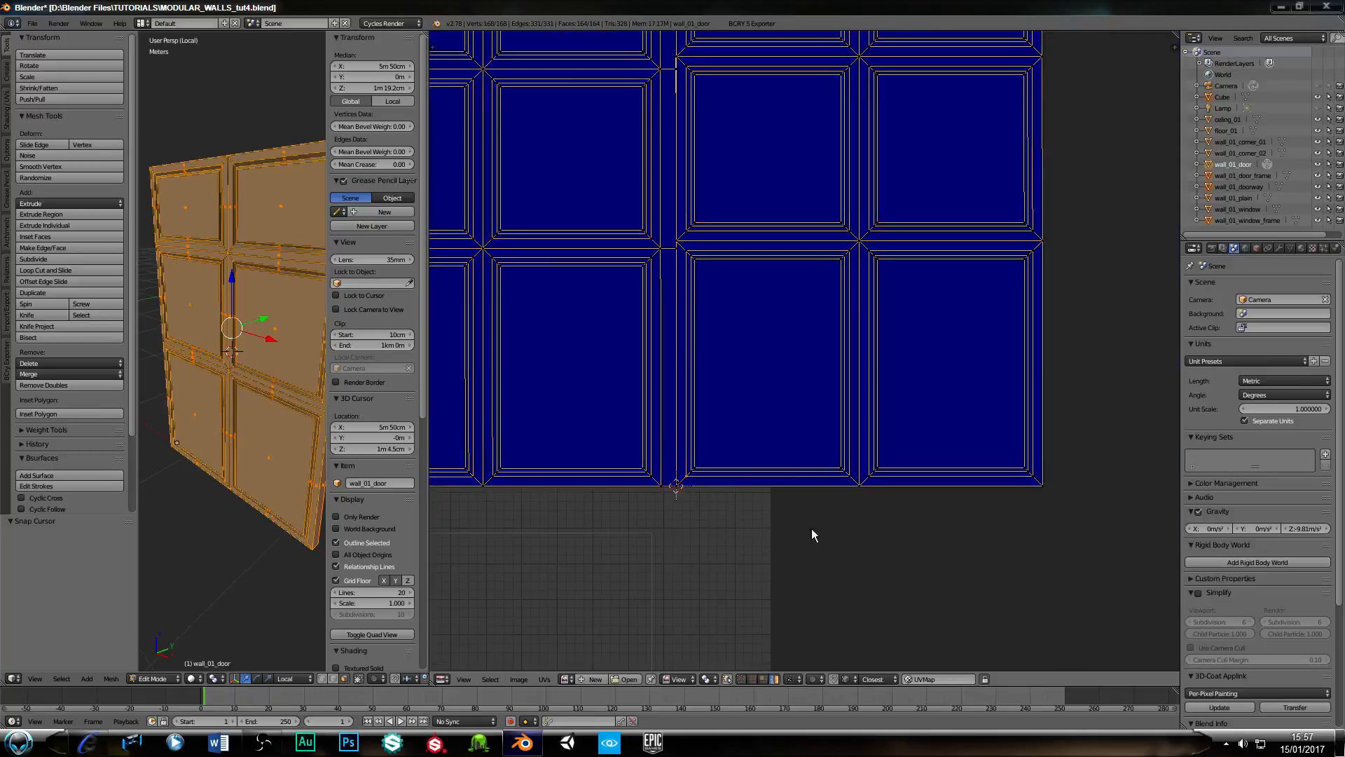
key(a)
click(763, 679)
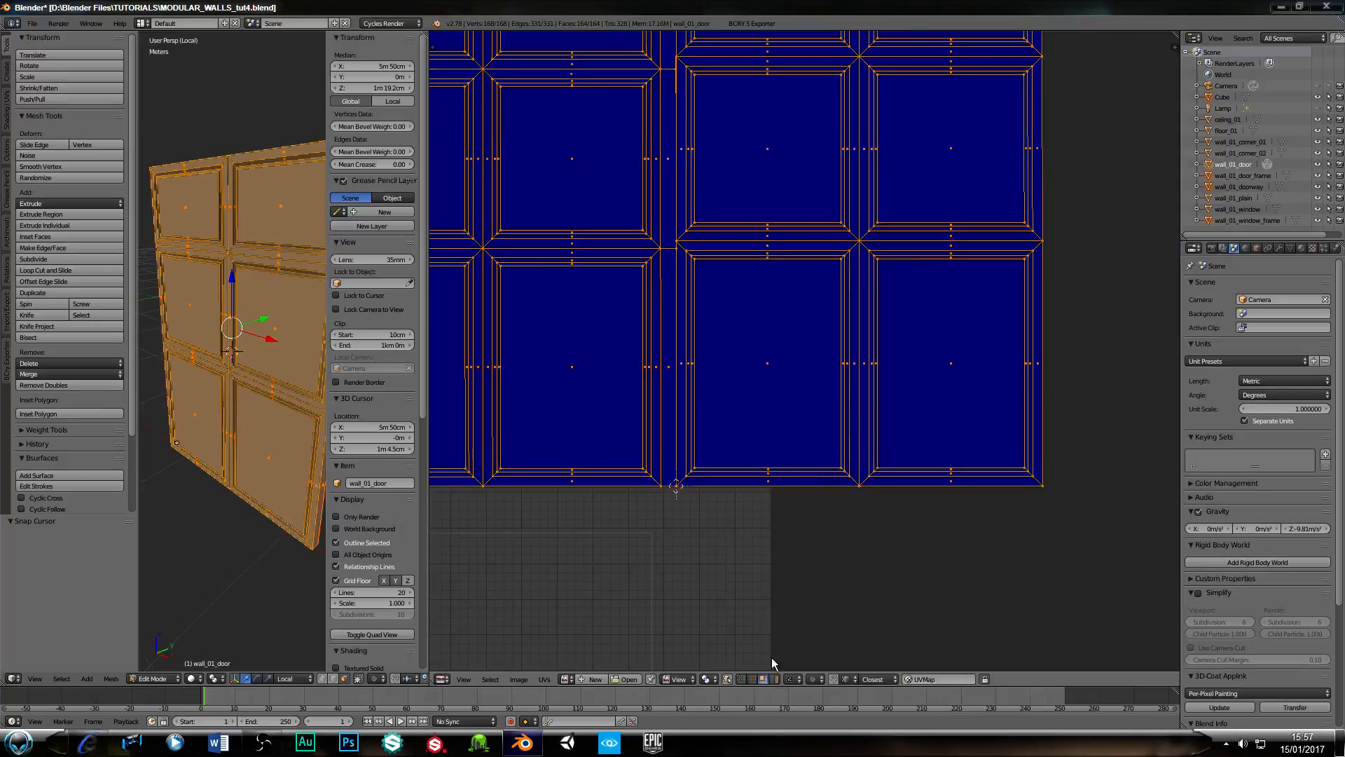
right_click(836, 477)
key(a)
key(a)
drag(428, 658, 584, 652)
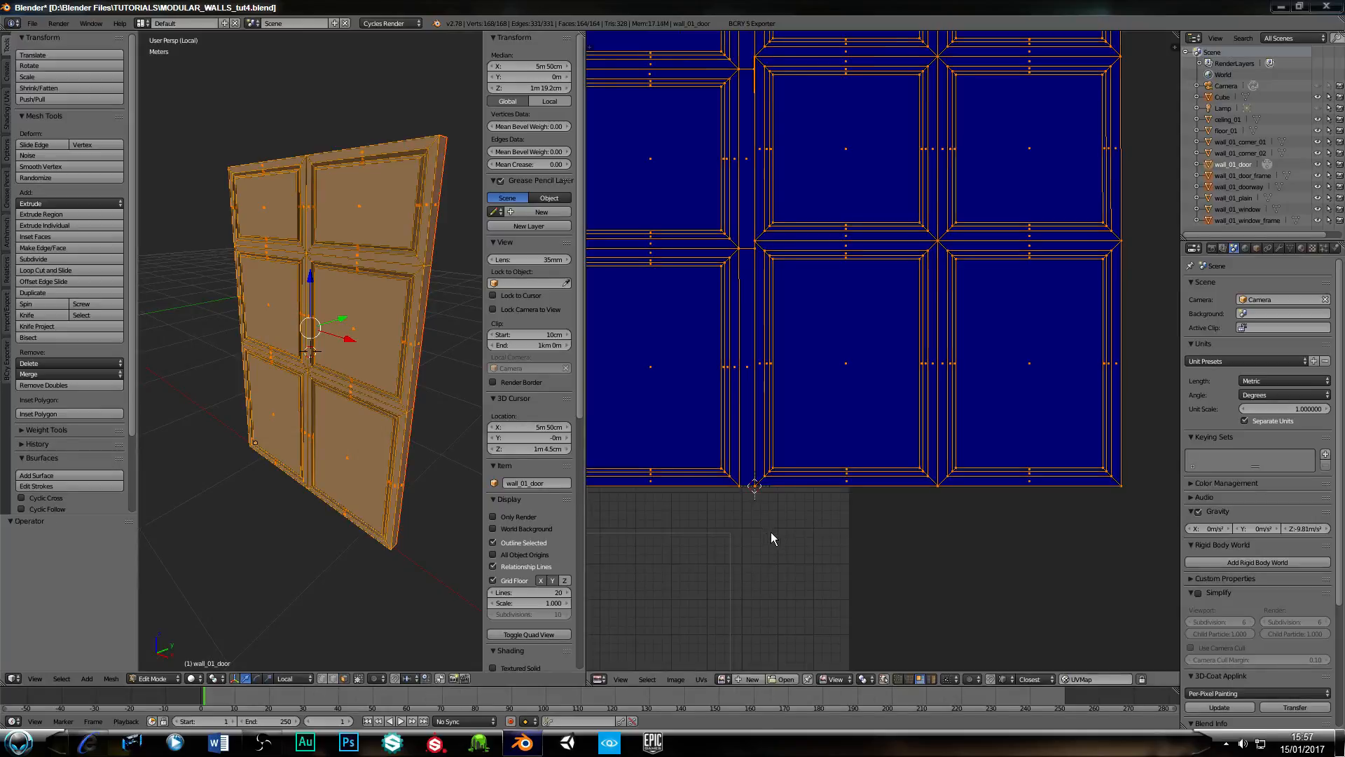
Select only the right door island and move it a short distance away from the left island.
key(a)
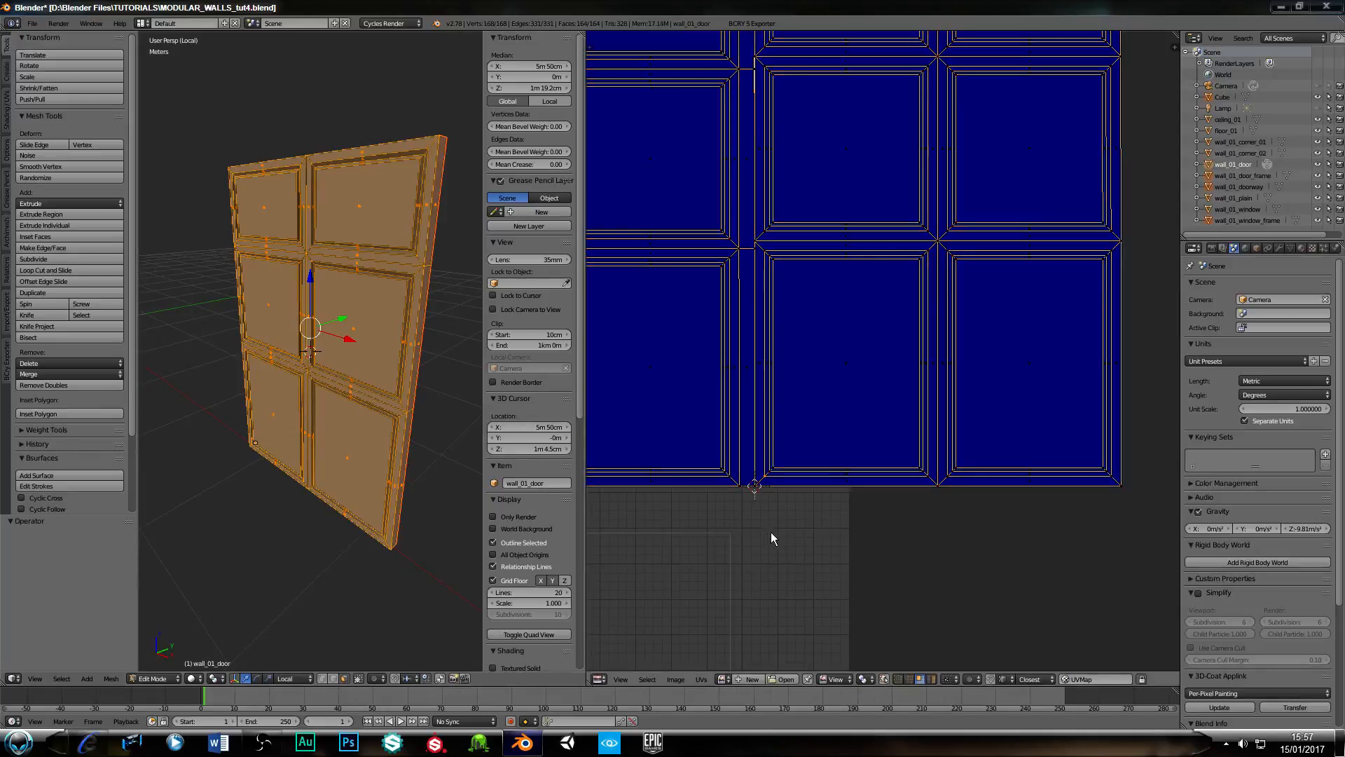
key(a)
key(a)
key(l)
key(g)
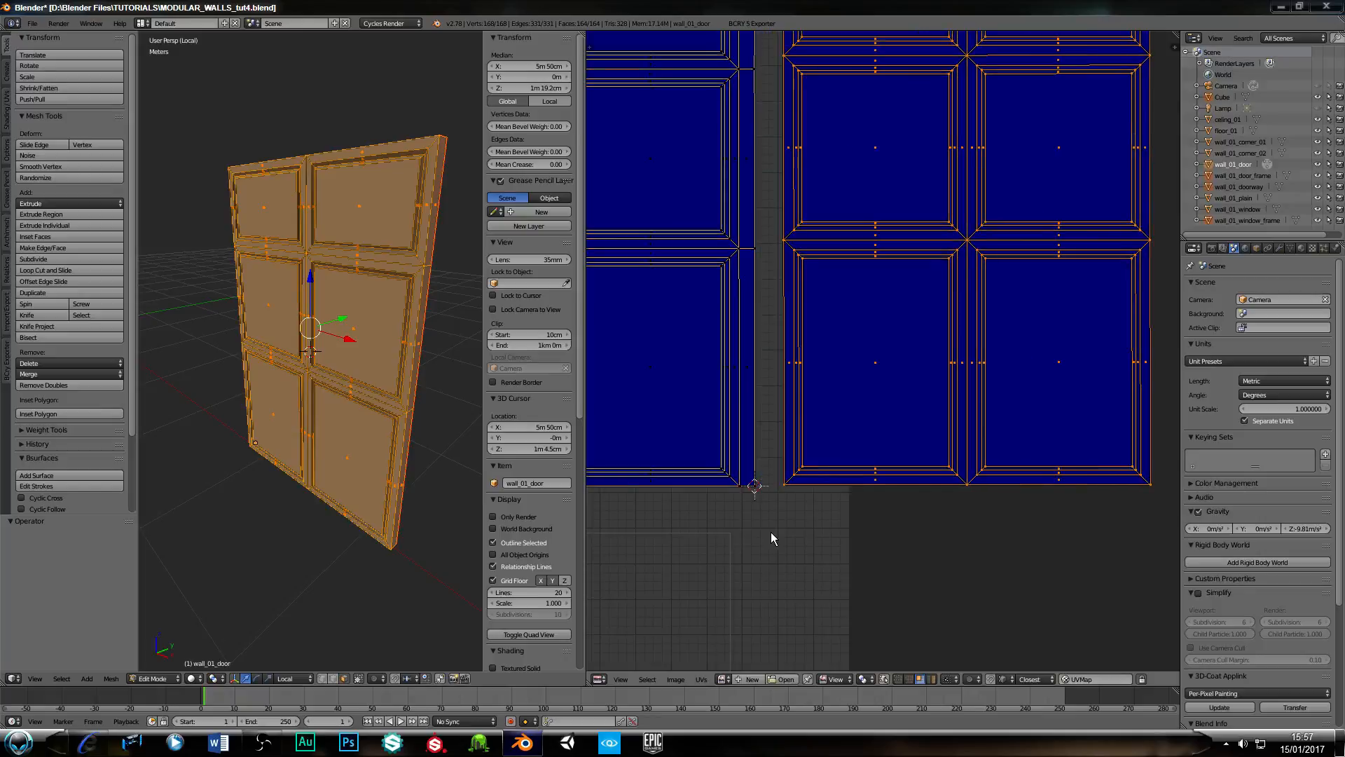
Reselect the whole separated door island and move it back against the left island's edge.
right_click(818, 480)
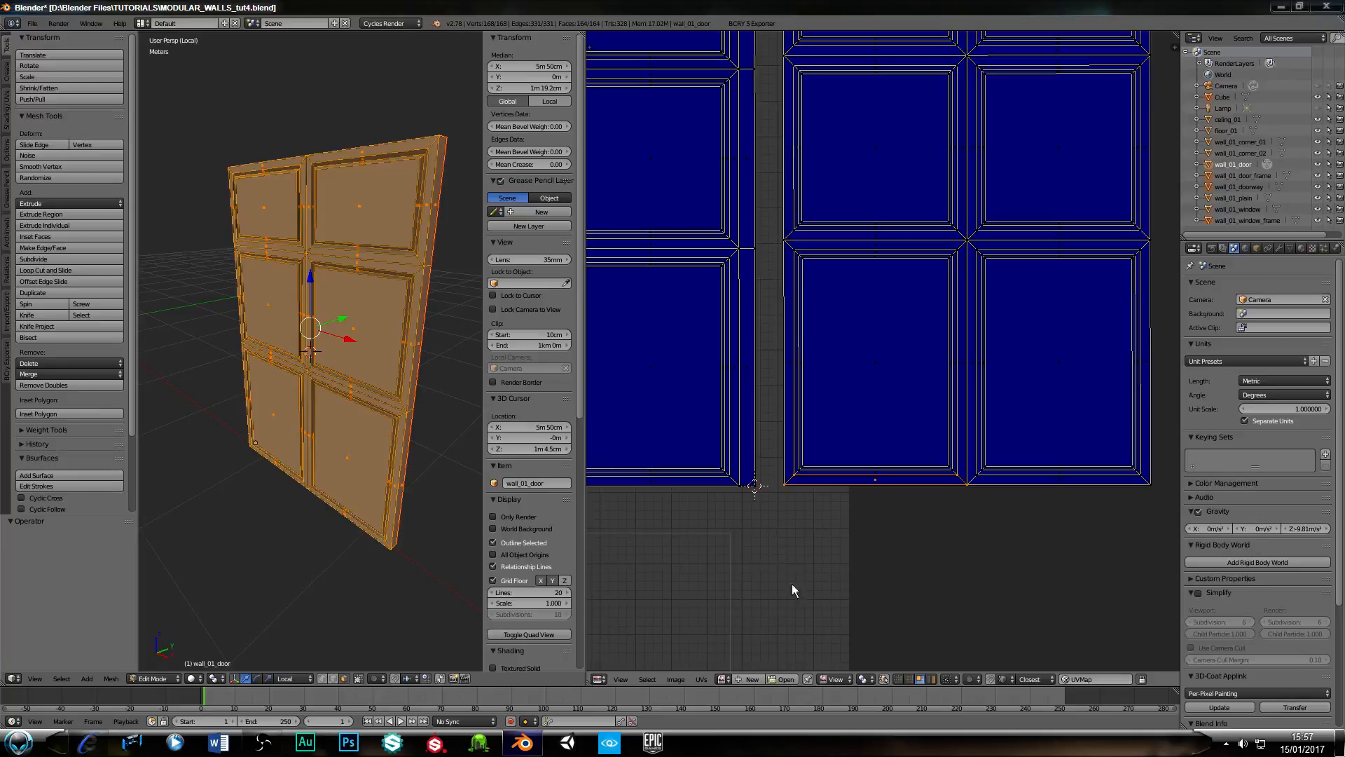
key(l)
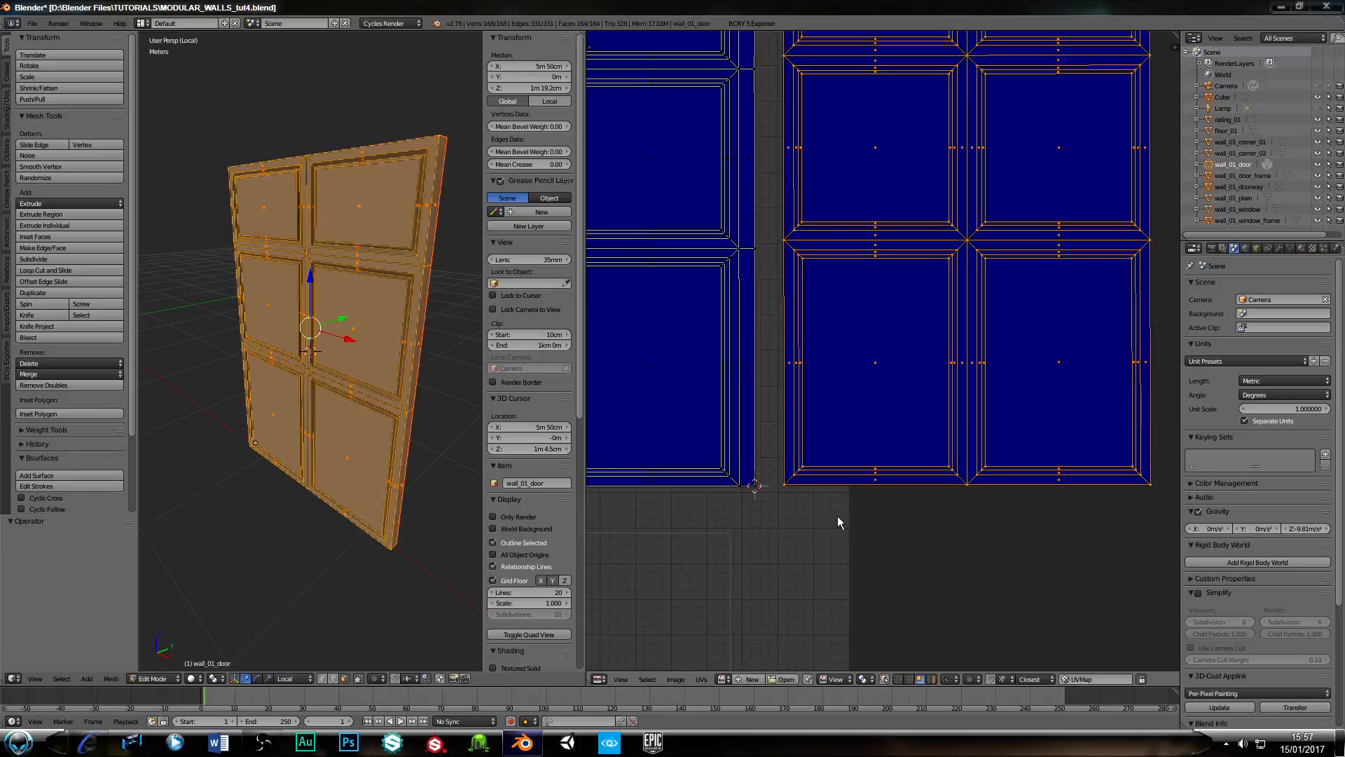
key(g)
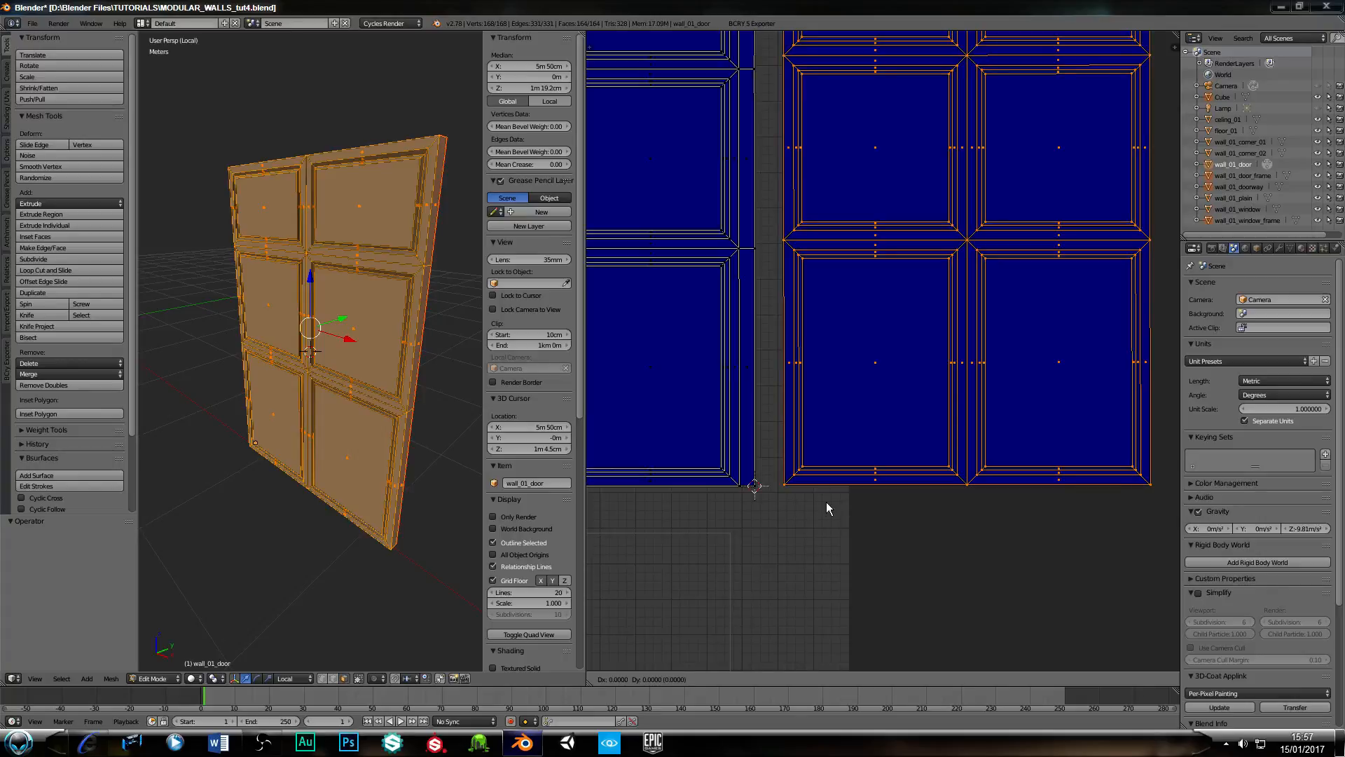
click(754, 494)
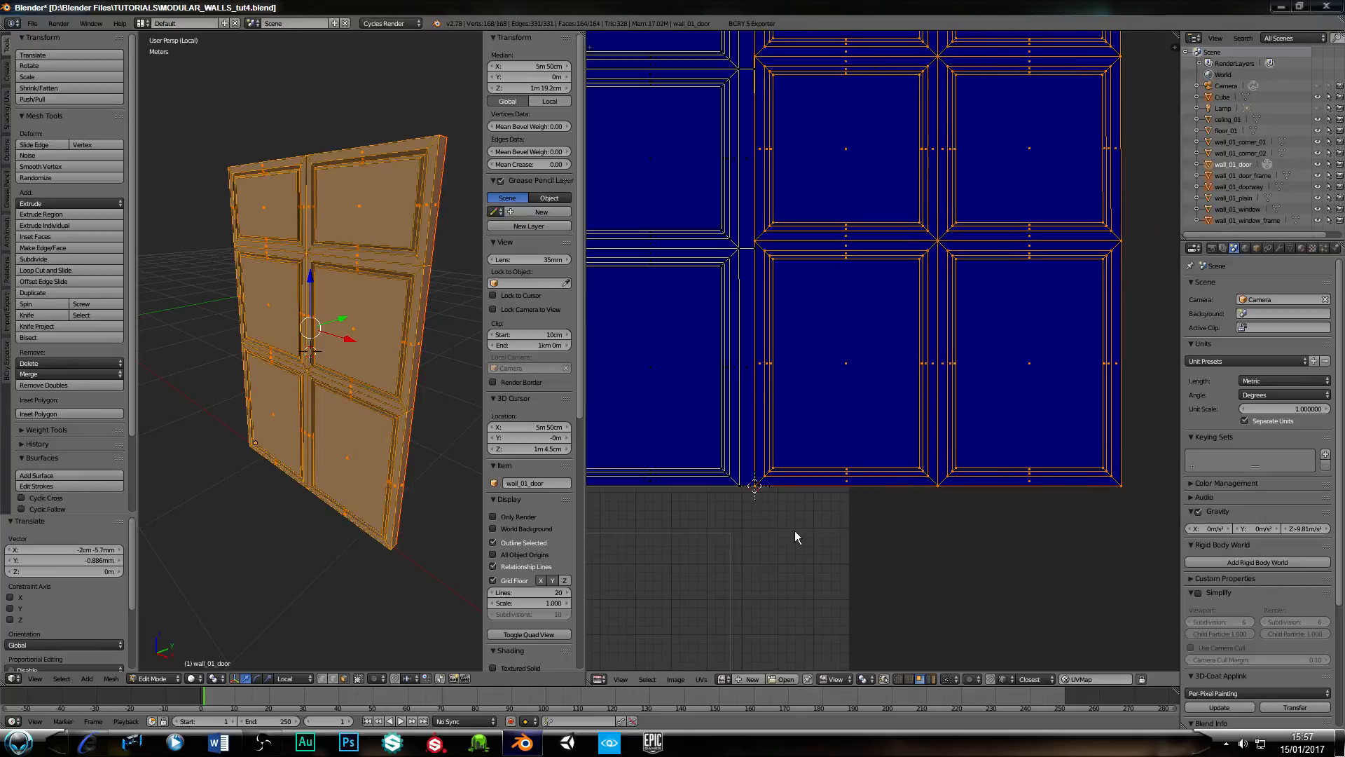
right_click(737, 433)
key(a)
key(a)
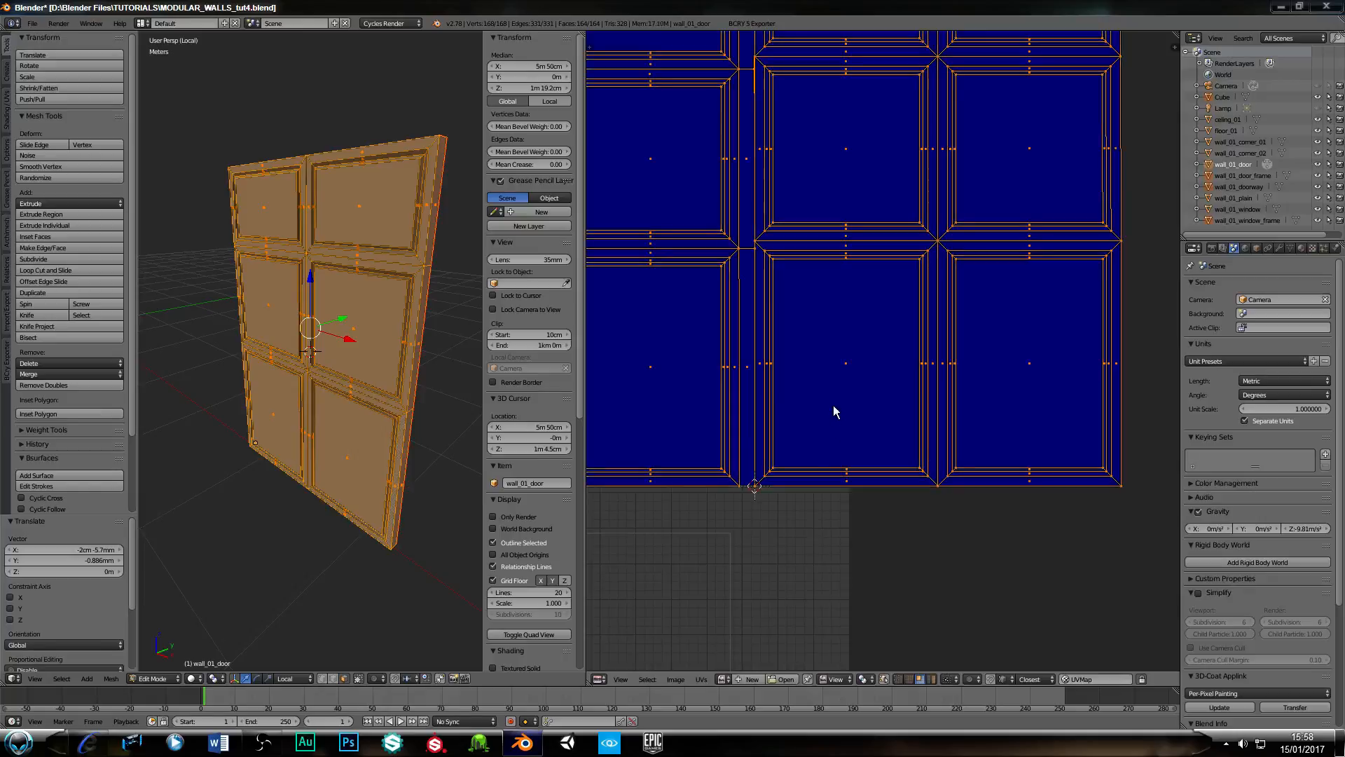
right_click(856, 396)
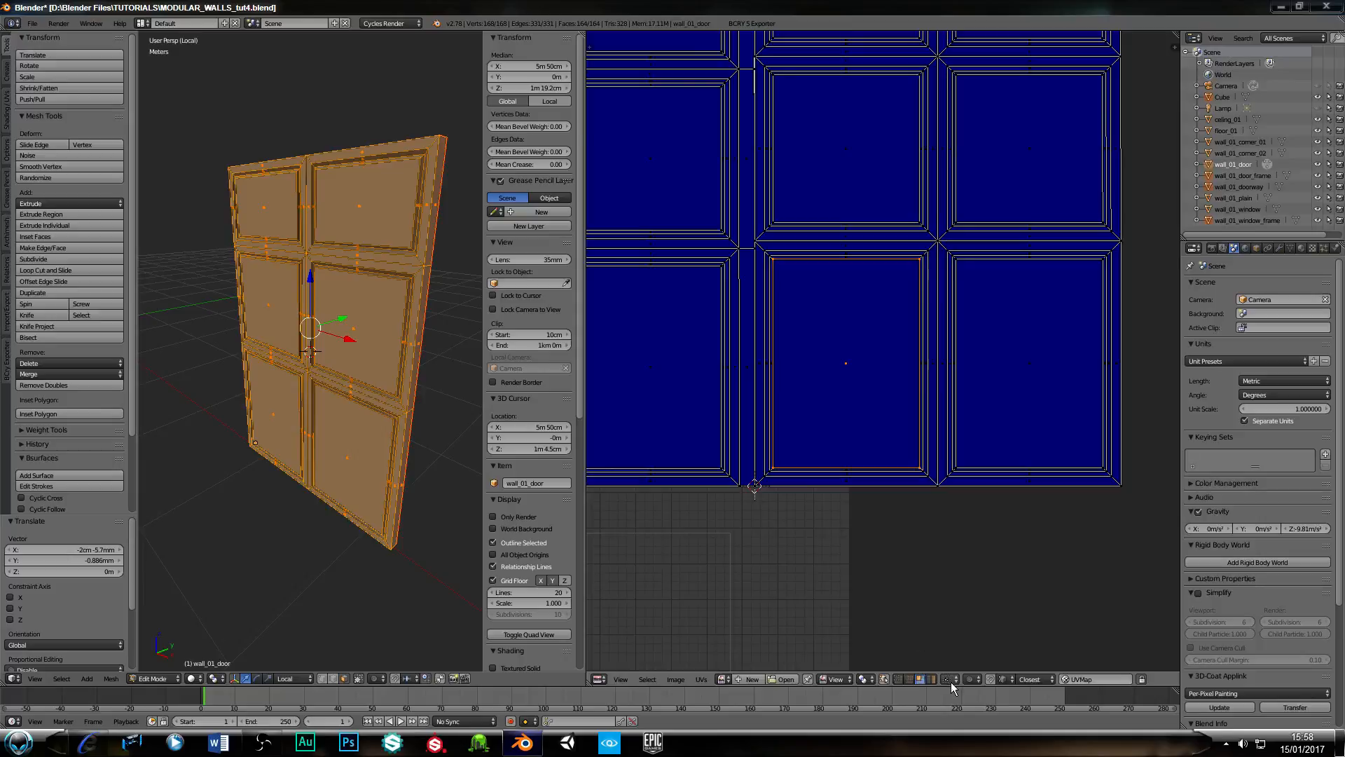
scroll(949, 683, down, 2)
scroll(942, 681, up, 2)
right_click(846, 482)
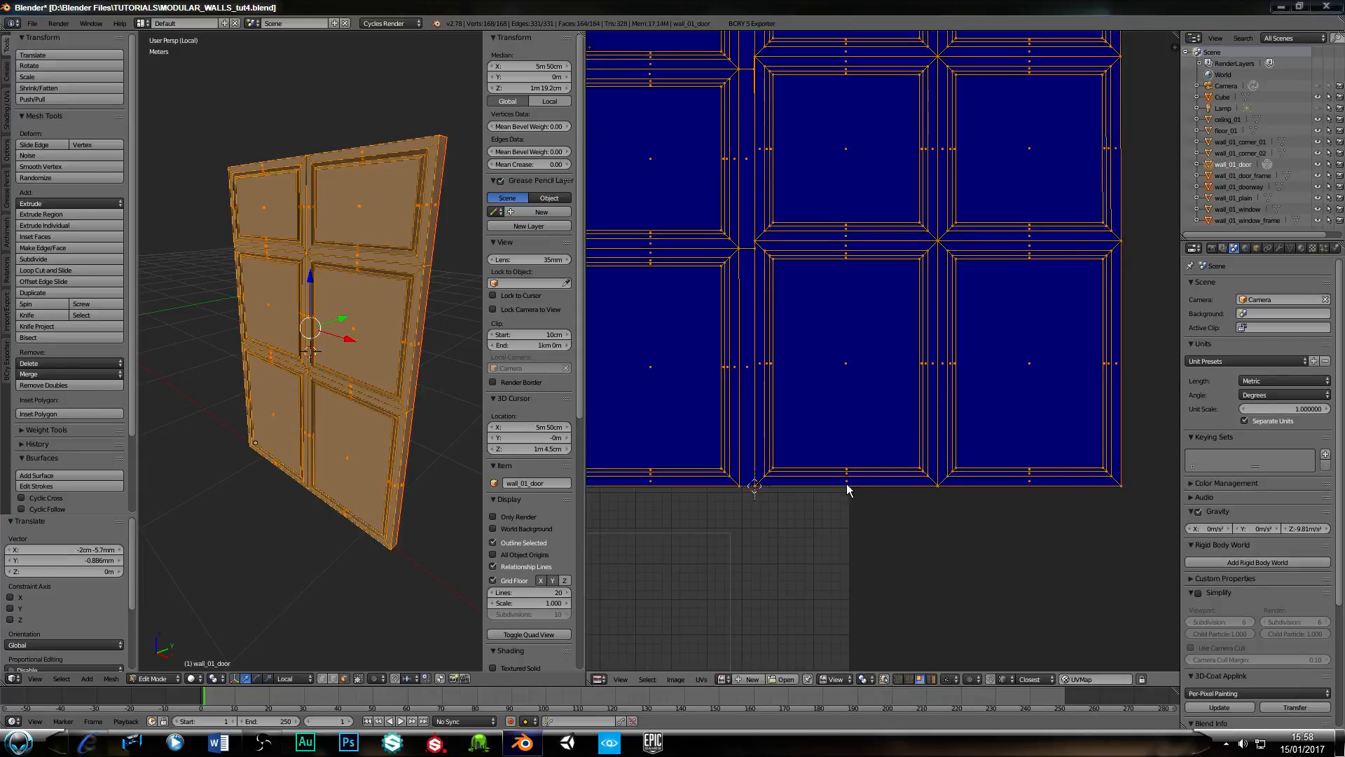
key(a)
key(g)
right_click(858, 501)
scroll(887, 531, down, 4)
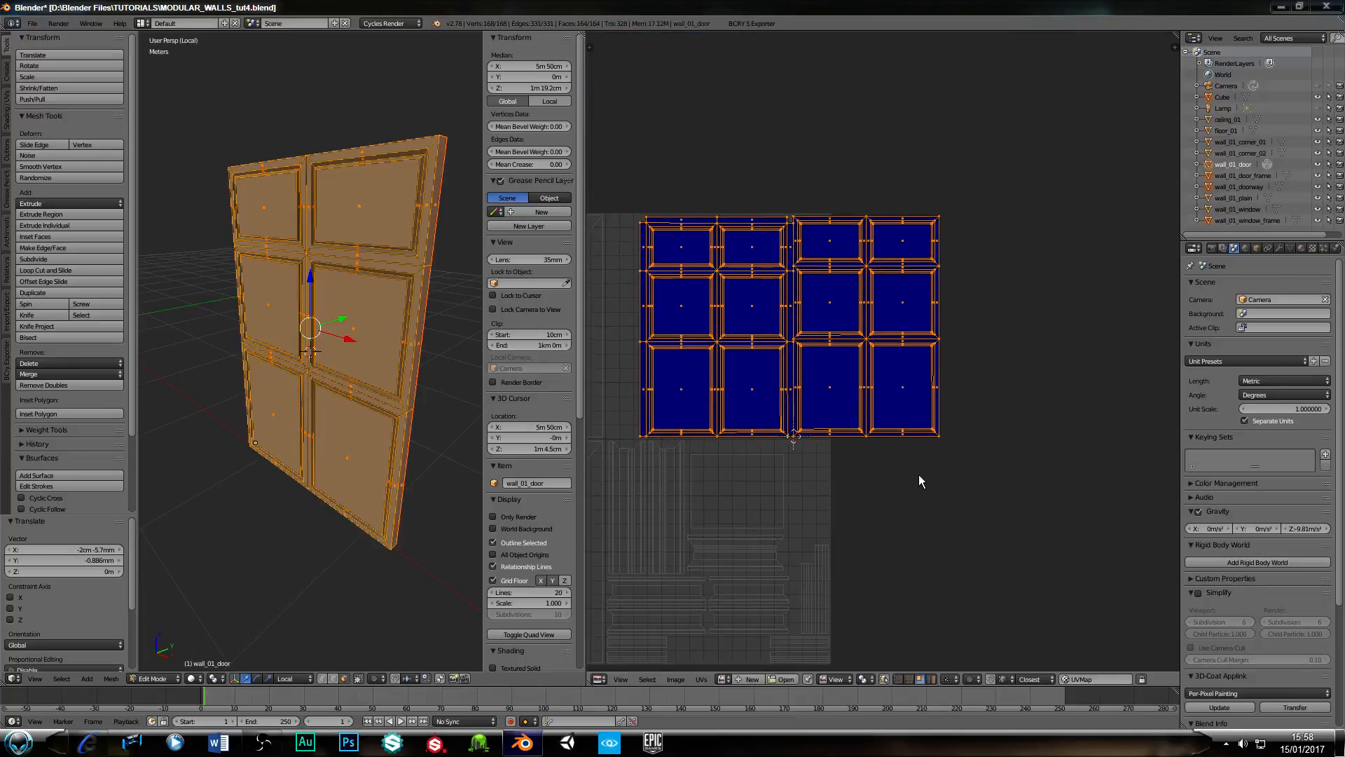
right_click(903, 427)
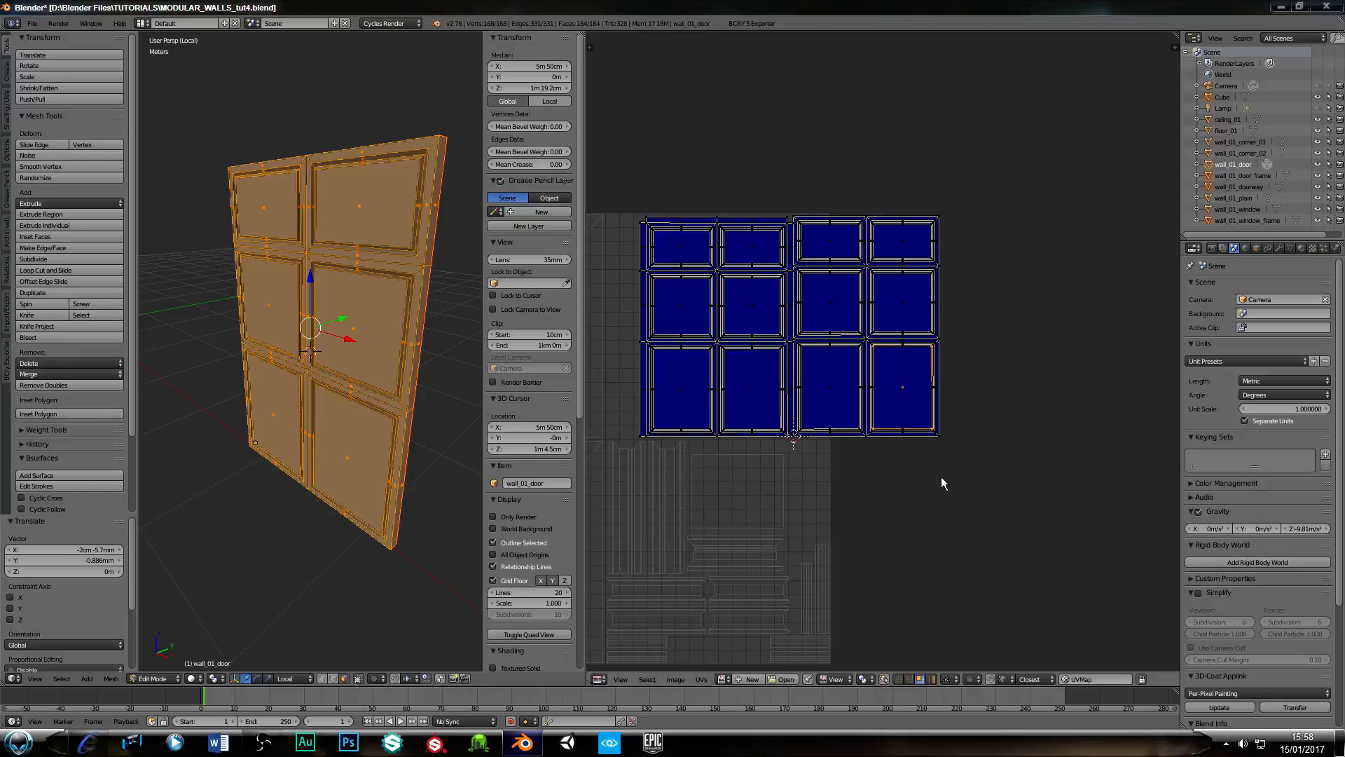
key(b)
drag(971, 475, 796, 185)
key(g)
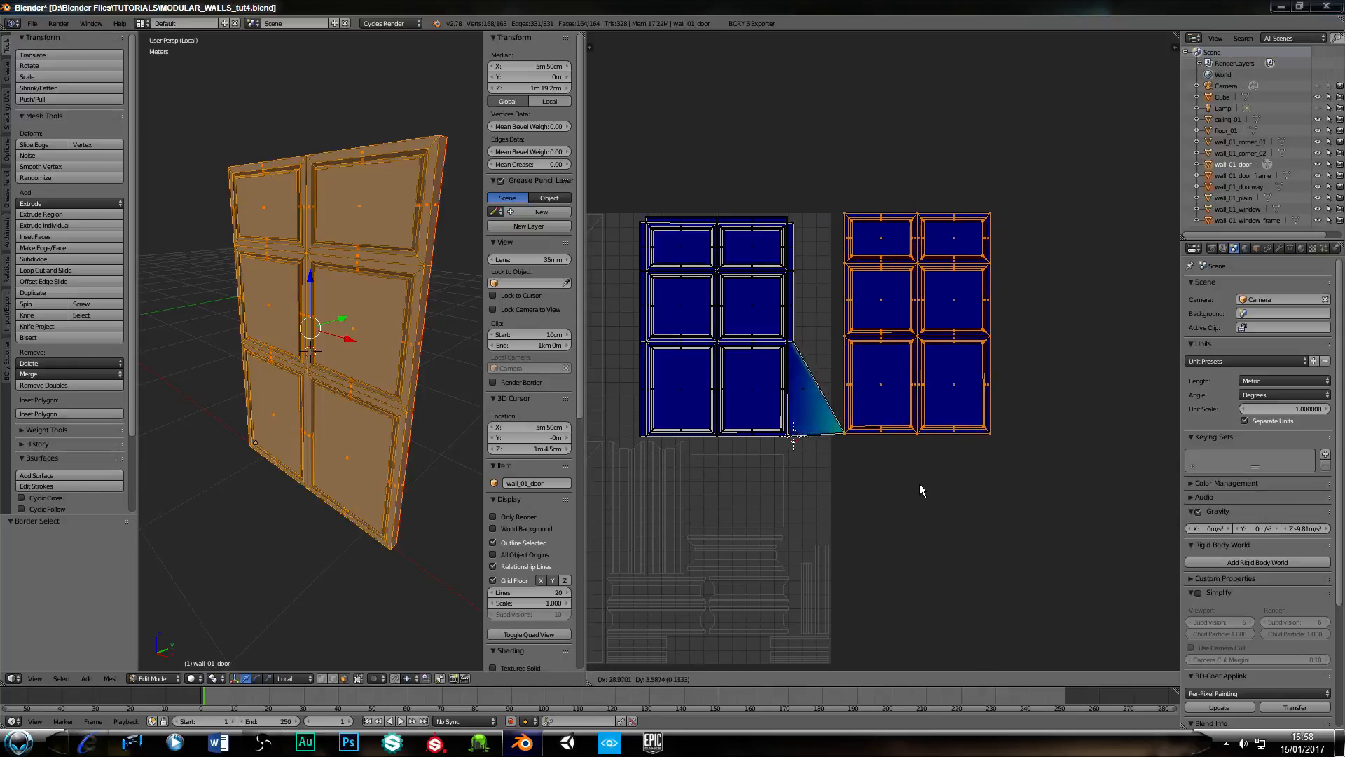
click(878, 485)
scroll(878, 485, up, 5)
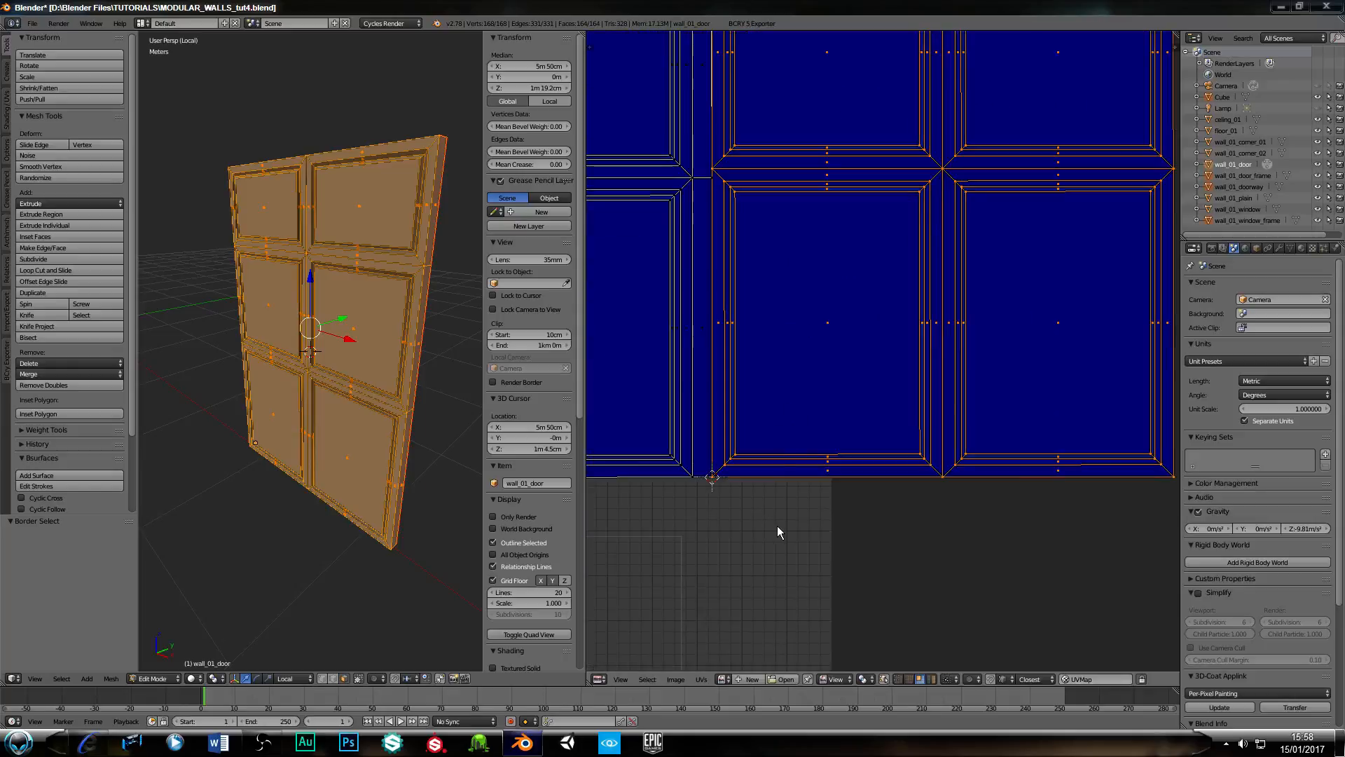
Undo the recent selection changes until only the complete right door island is selected.
key(a)
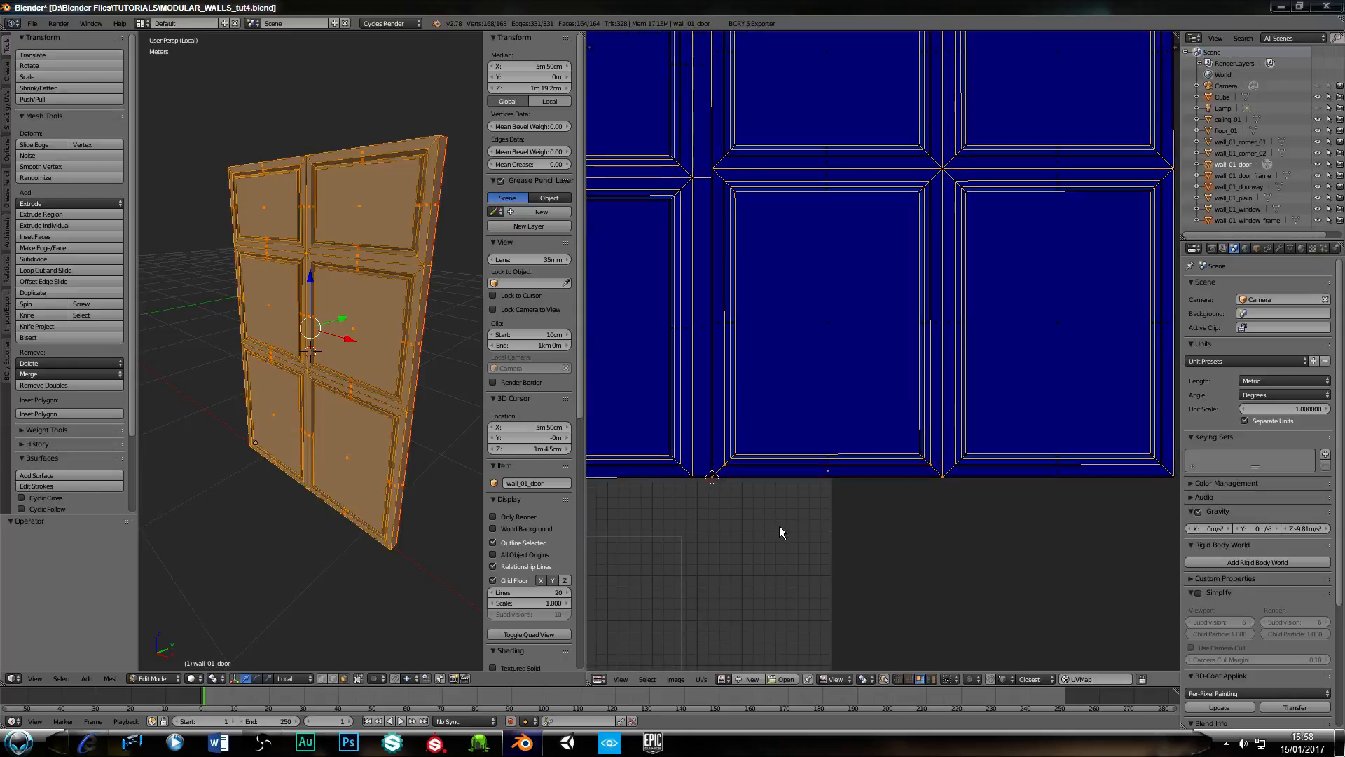
key(ctrl+z)
key(ctrl+z)
key(ctrl+z)
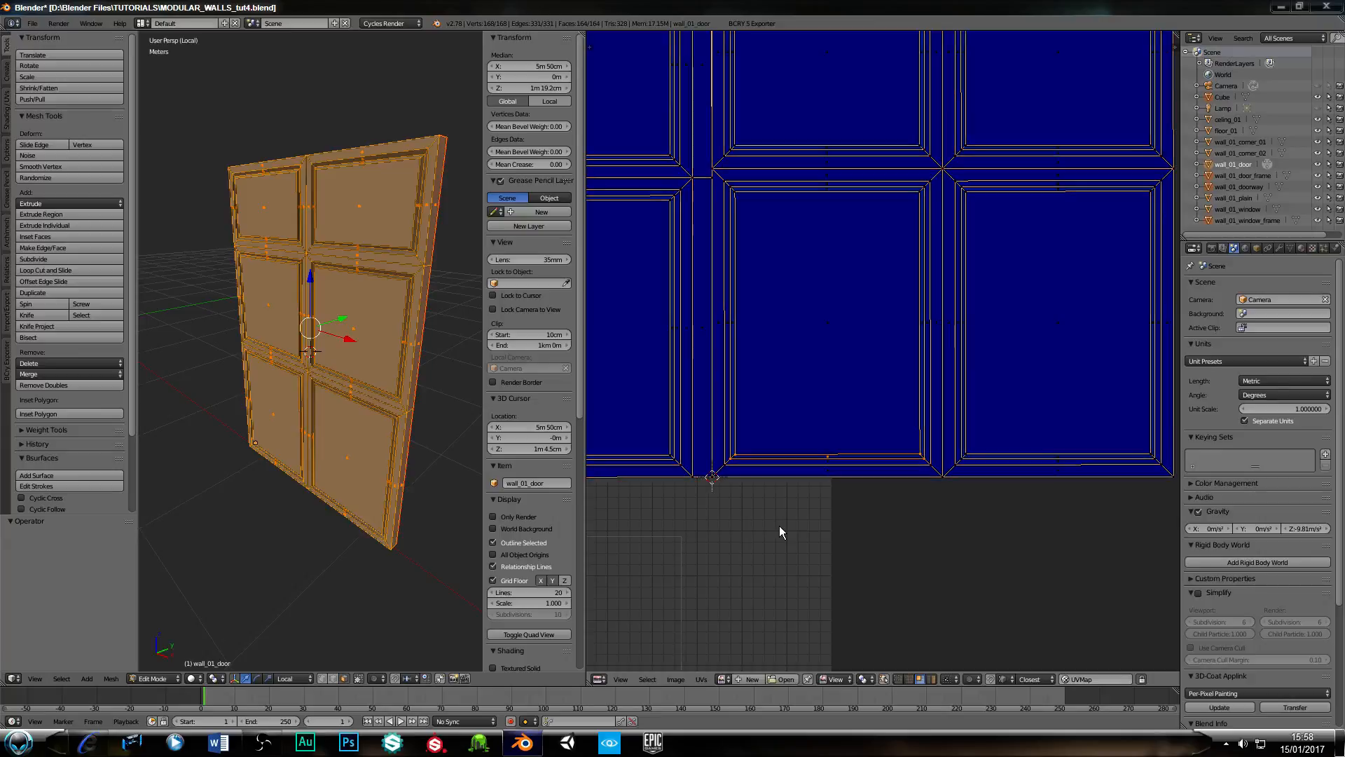
key(ctrl+z)
key(ctrl+z)
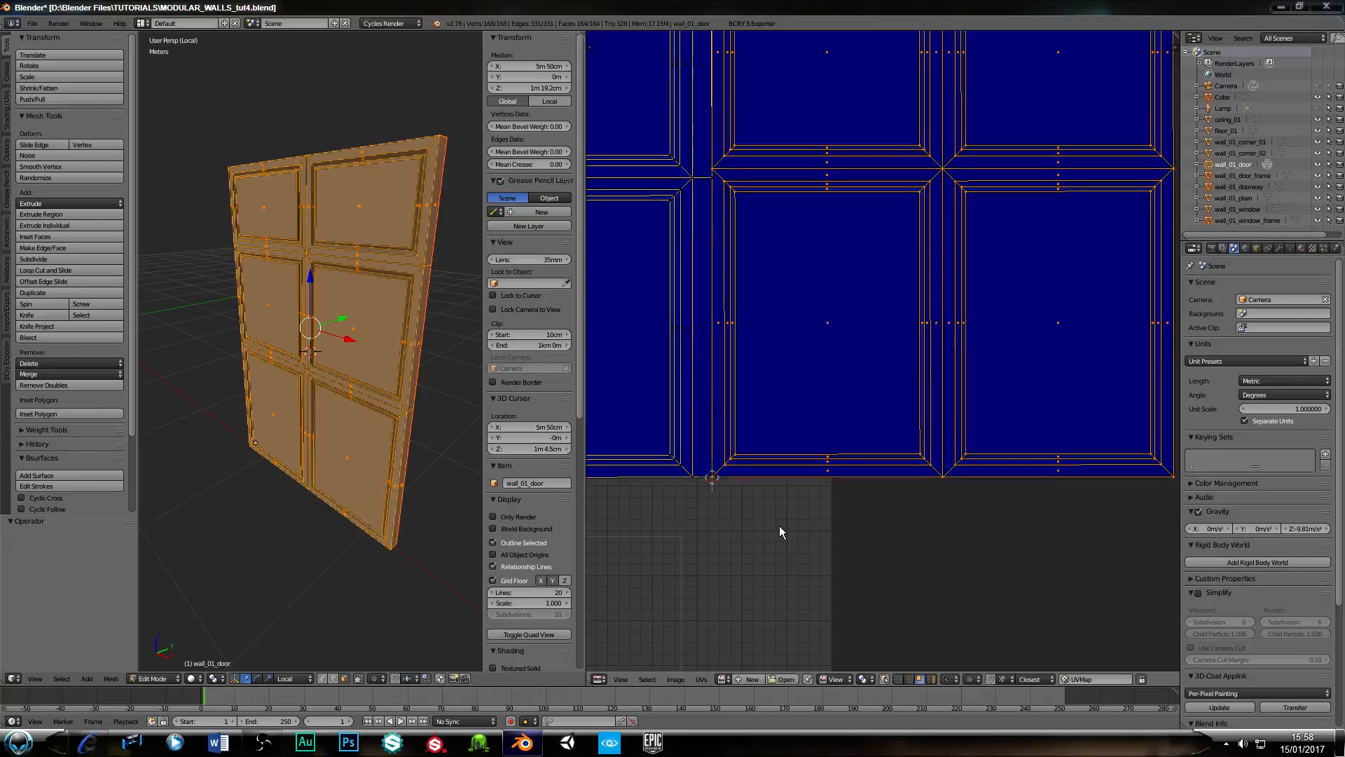
Move the right door island about 3.9 mm along X, leaving a narrow gap to the left island.
key(g)
key(x)
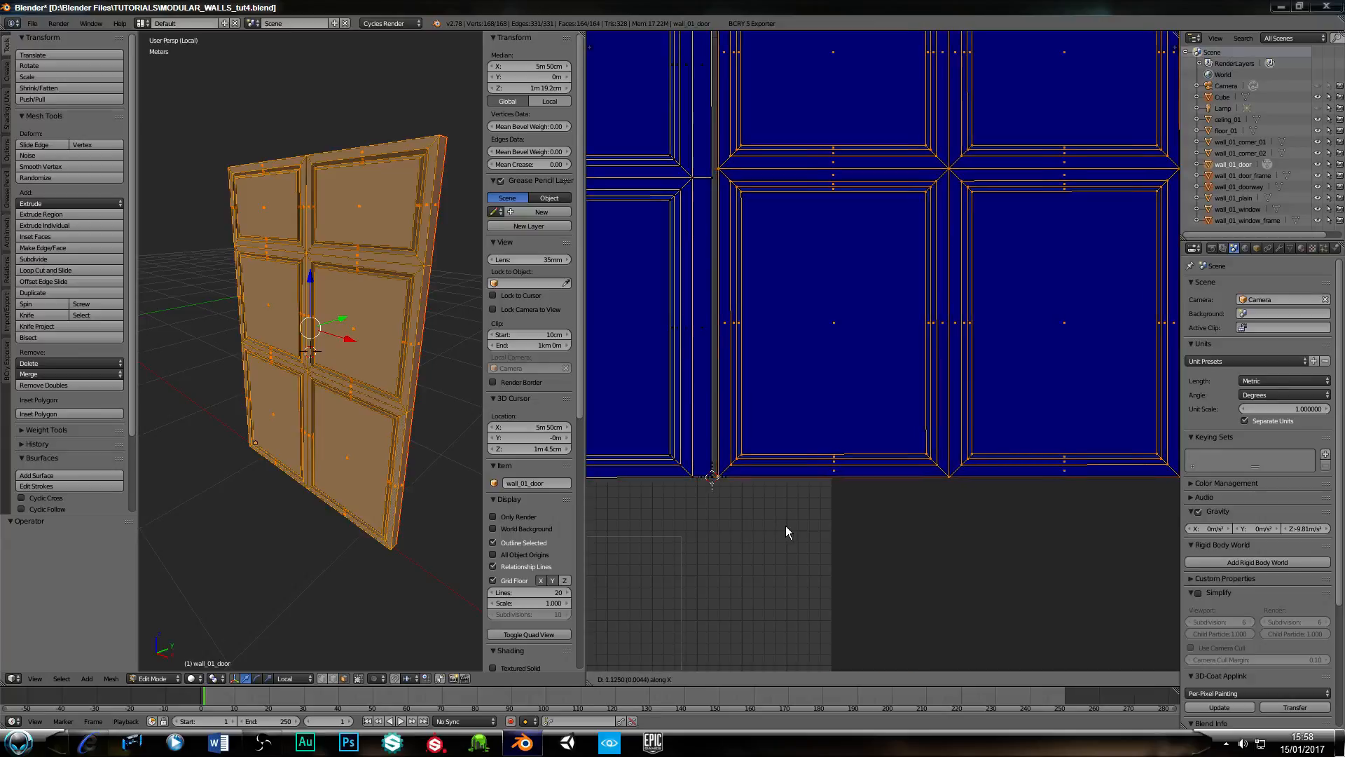
click(784, 524)
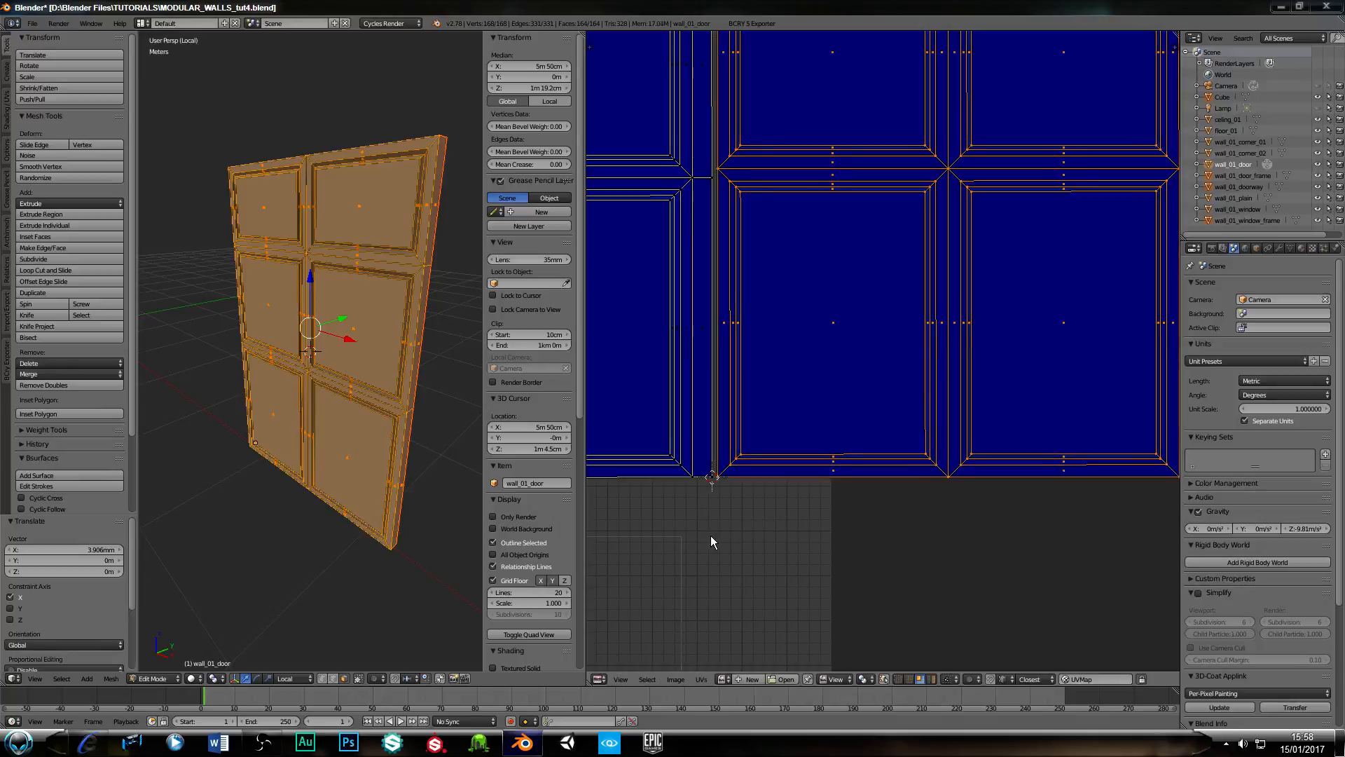
Place the 2D cursor by eye on the right door island's lower corner facing the gap.
scroll(708, 531, up, 2)
scroll(658, 504, up, 1)
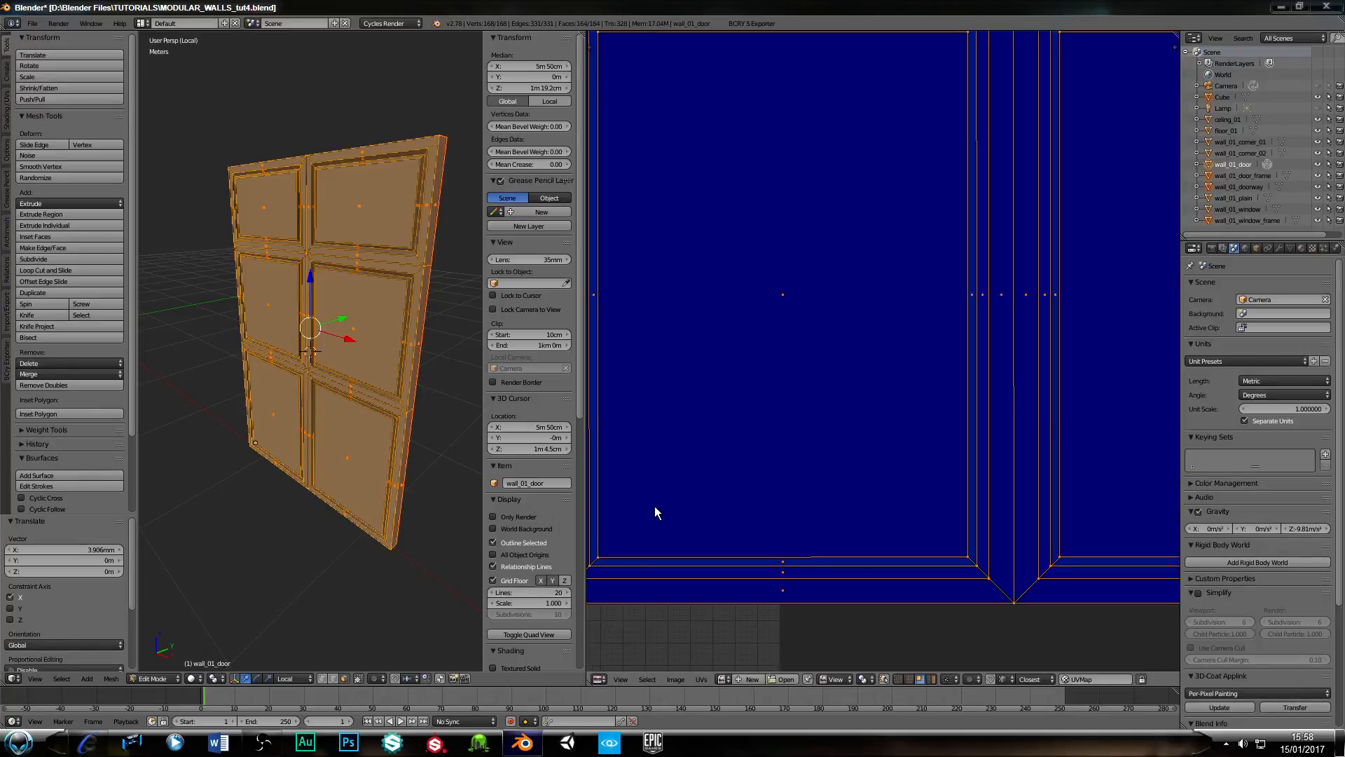
middle_drag(714, 477, 852, 371)
scroll(782, 422, up, 3)
middle_drag(759, 425, 935, 331)
scroll(805, 406, up, 2)
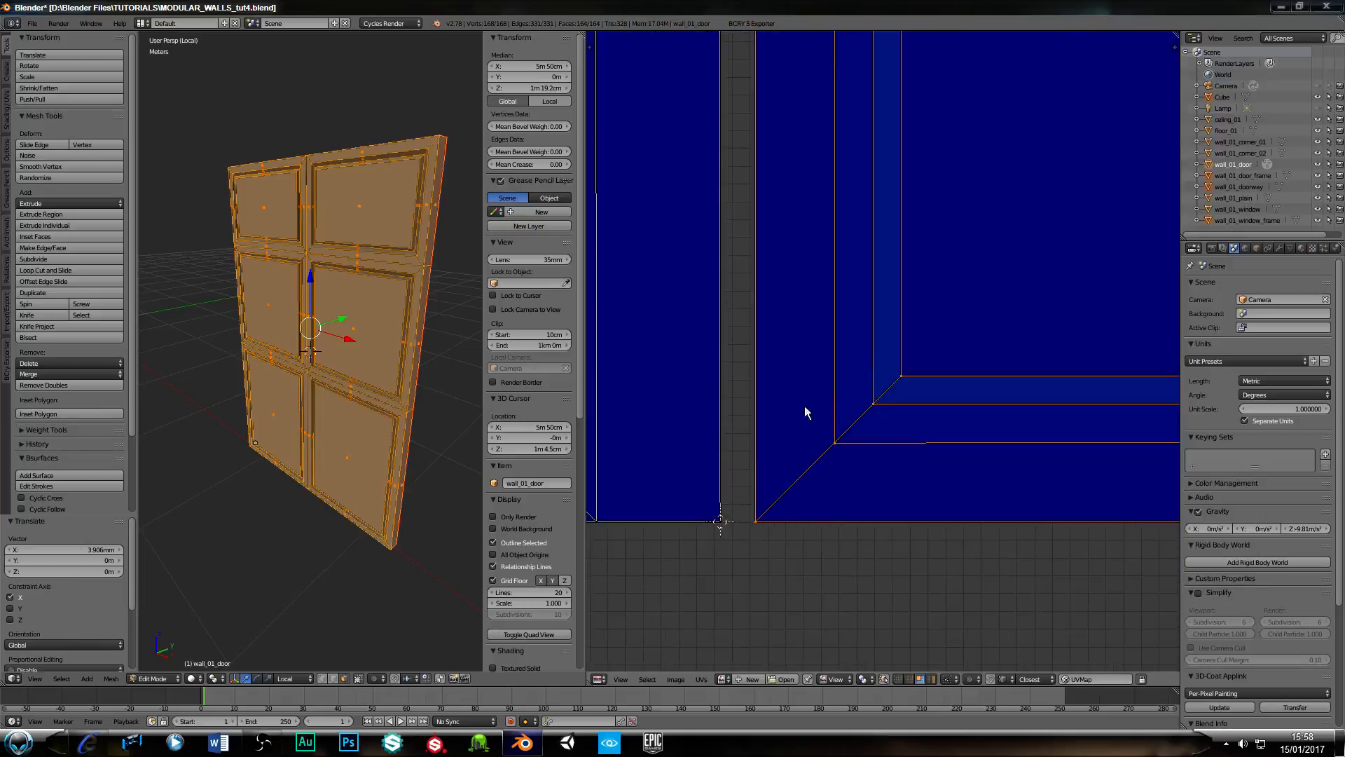
middle_drag(734, 532, 739, 433)
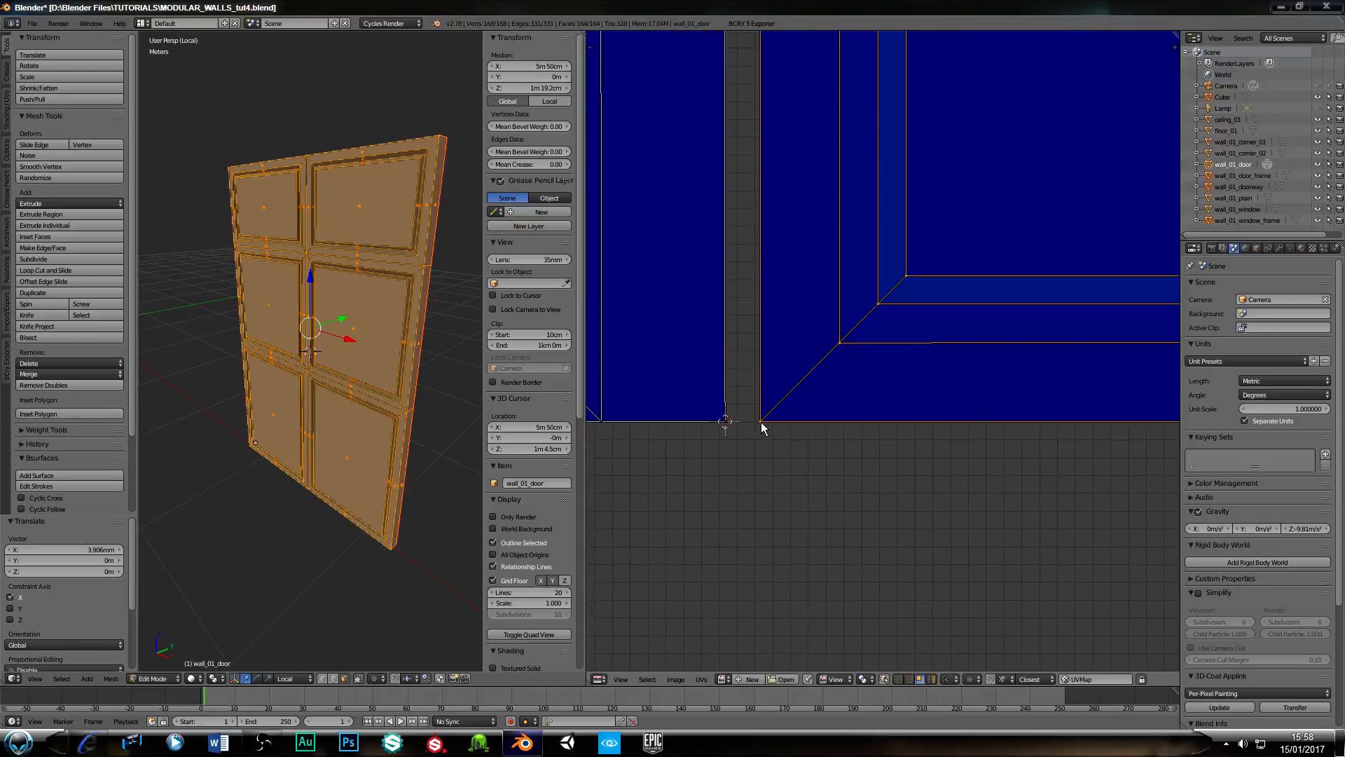
click(761, 422)
scroll(735, 489, up, 2)
scroll(734, 487, up, 2)
middle_drag(694, 511, 981, 294)
scroll(826, 382, up, 8)
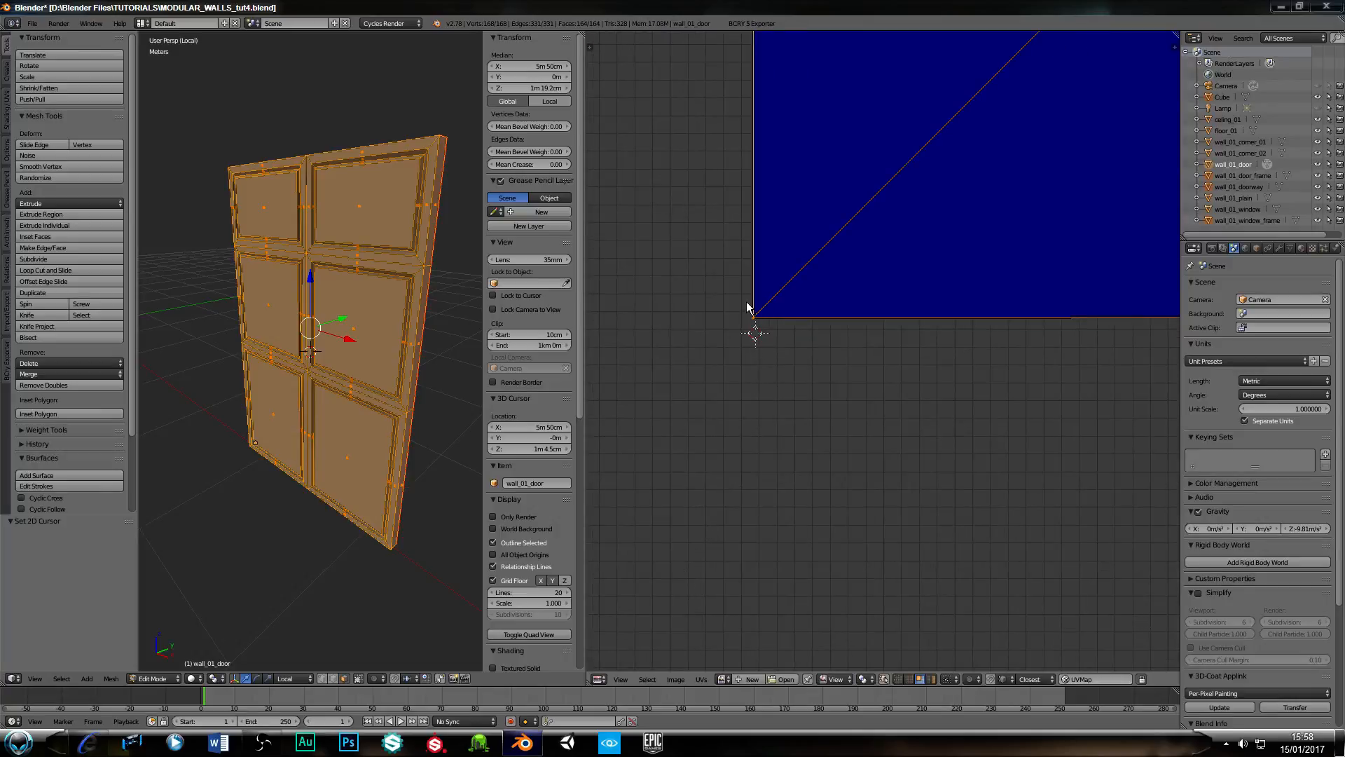
scroll(816, 309, up, 5)
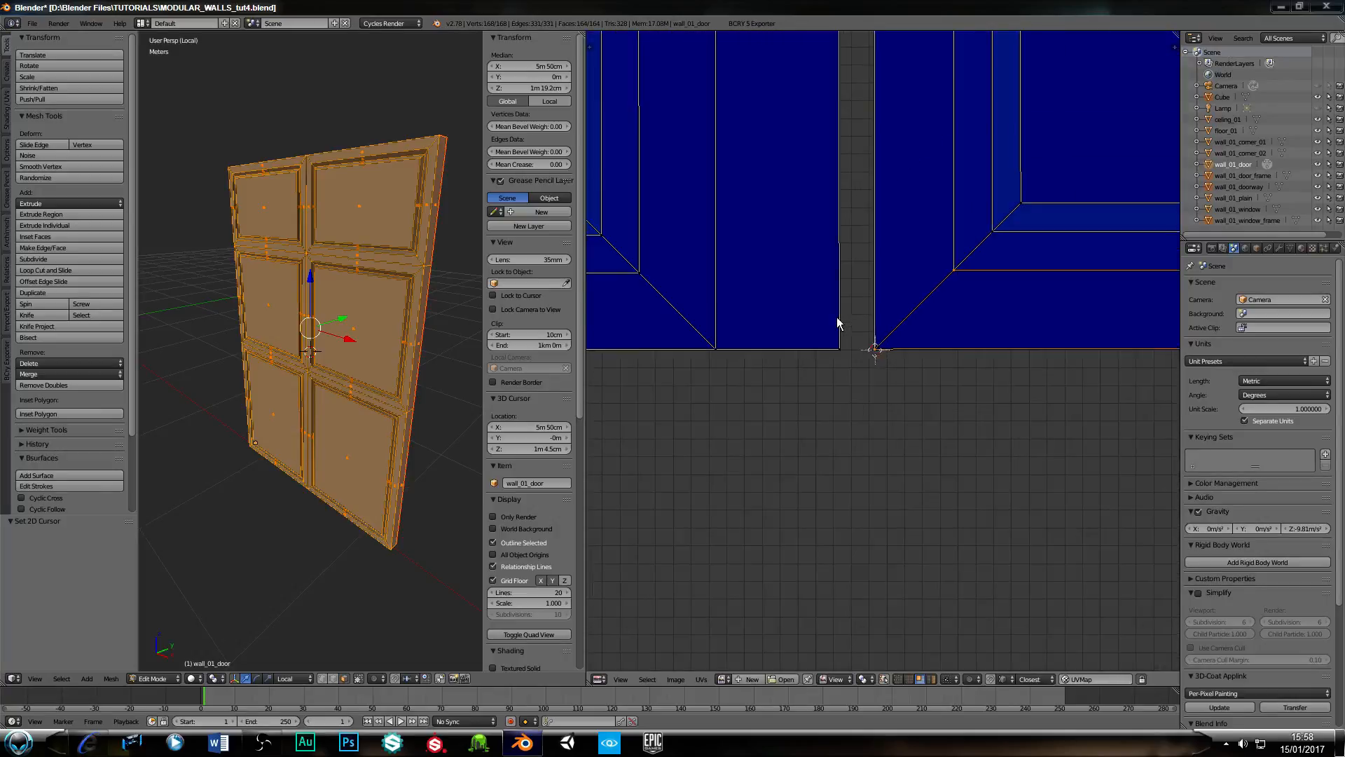
Switch to vertex selection, select the right island's lower corner at the gap and snap the 2D cursor to it.
scroll(838, 322, down, 4)
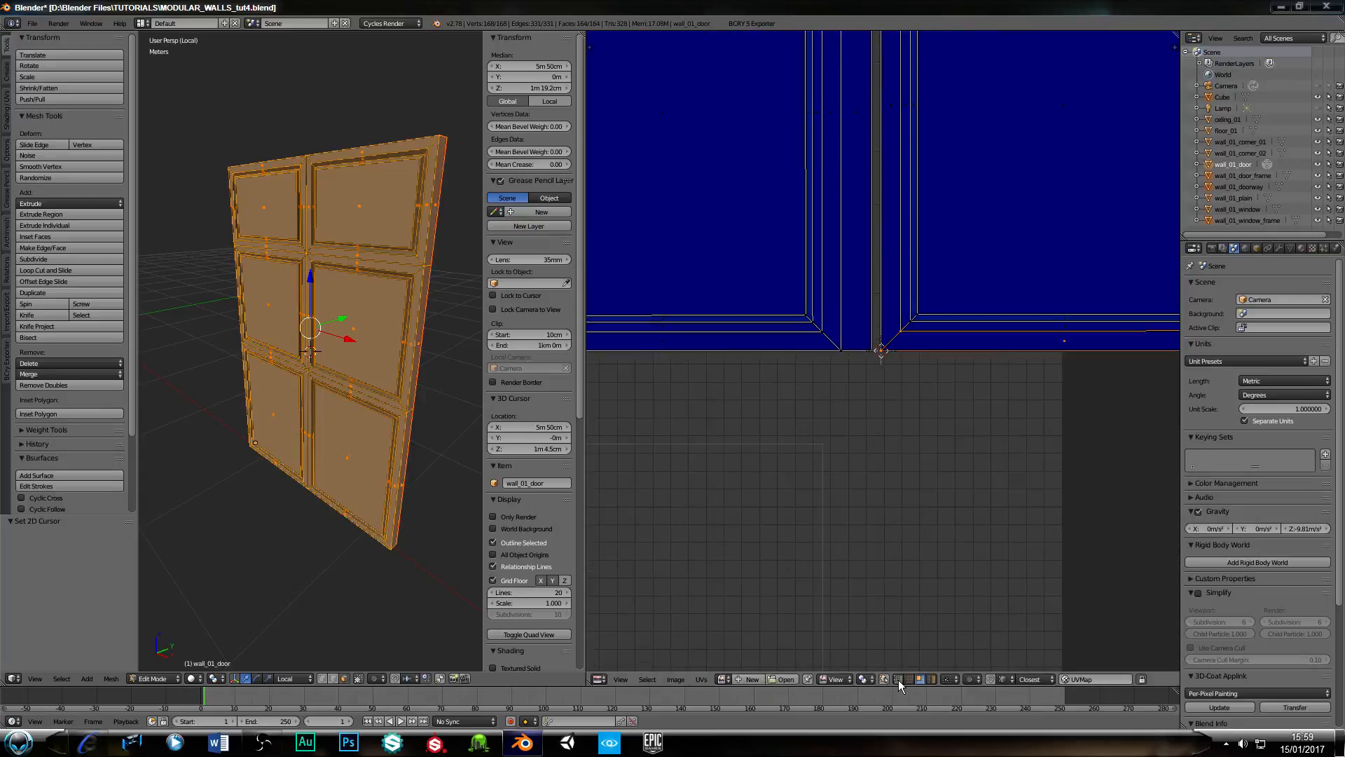
scroll(862, 435, up, 5)
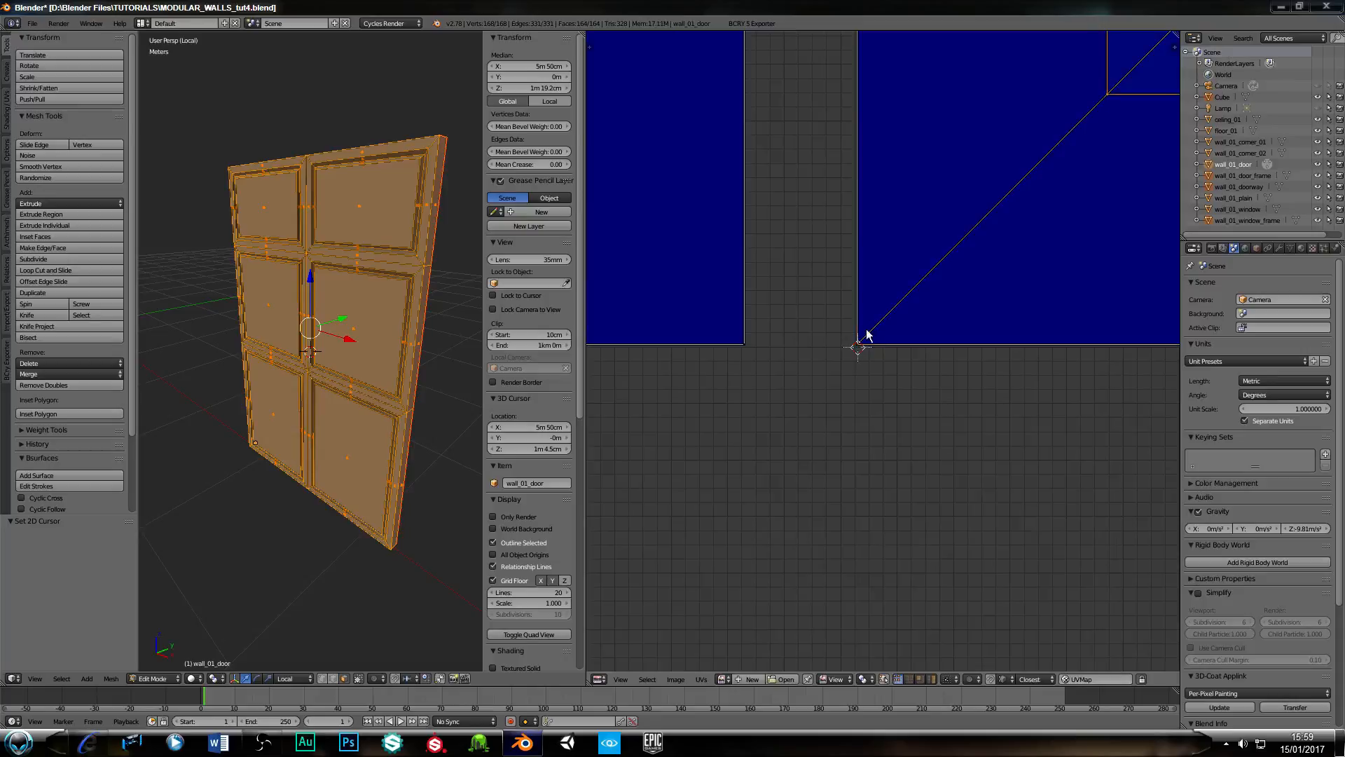
key(shift+s)
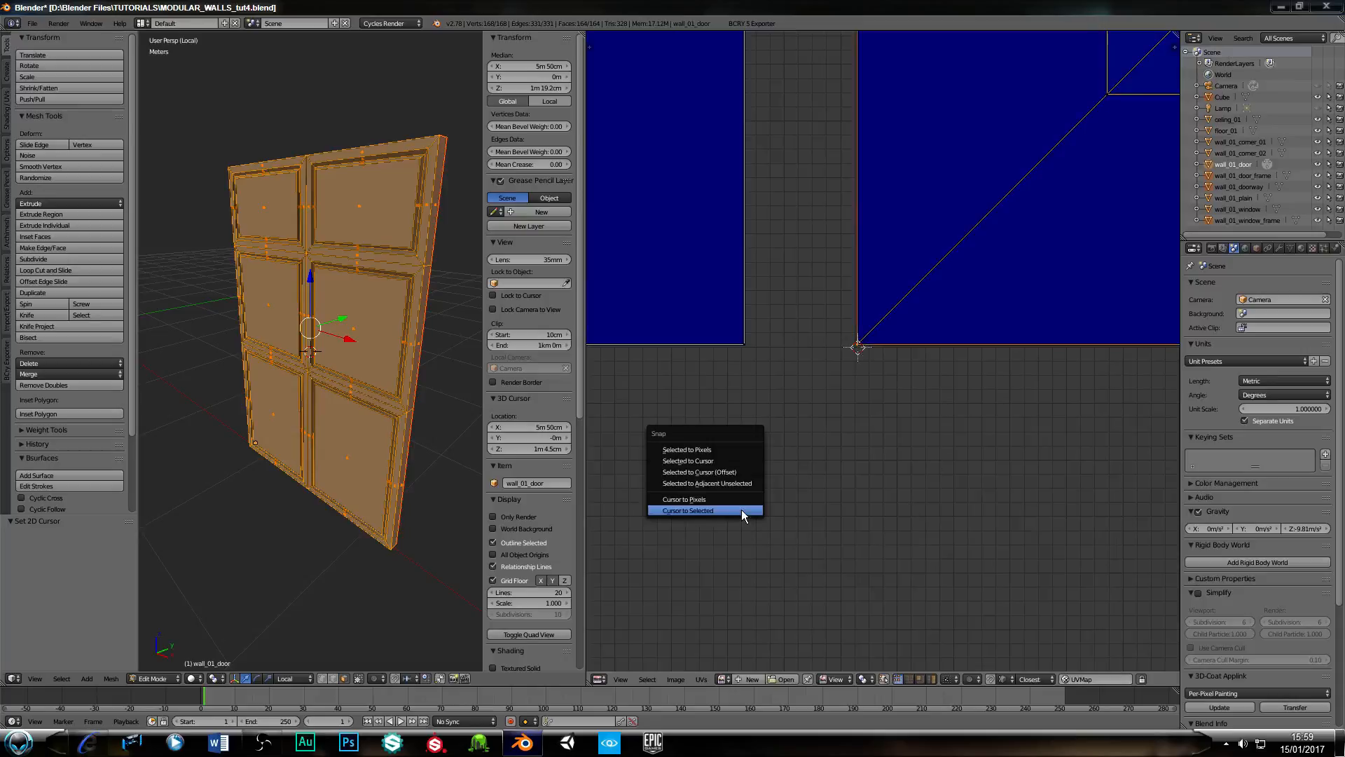
click(741, 510)
scroll(805, 459, down, 4)
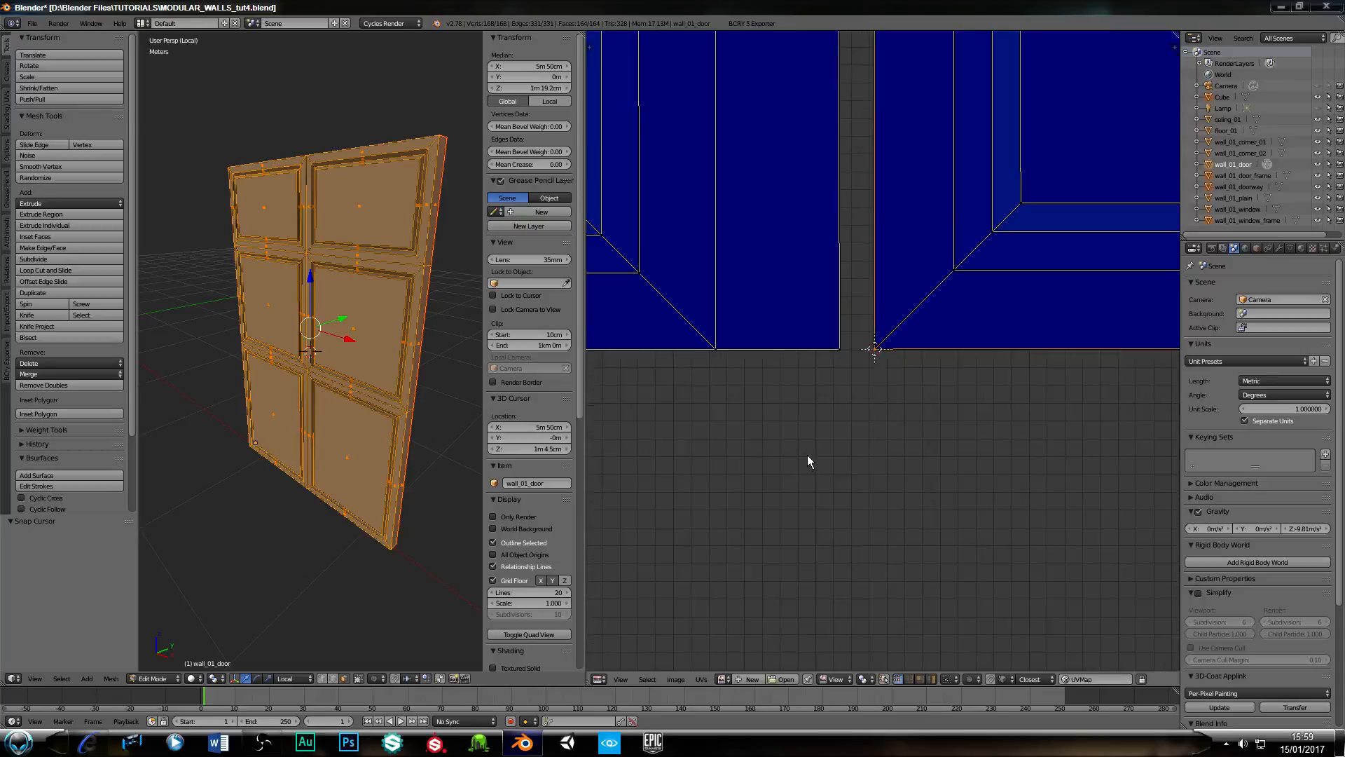
Set the UV pivot to the 2D cursor and scale the whole right door island to about 0.971.
click(869, 681)
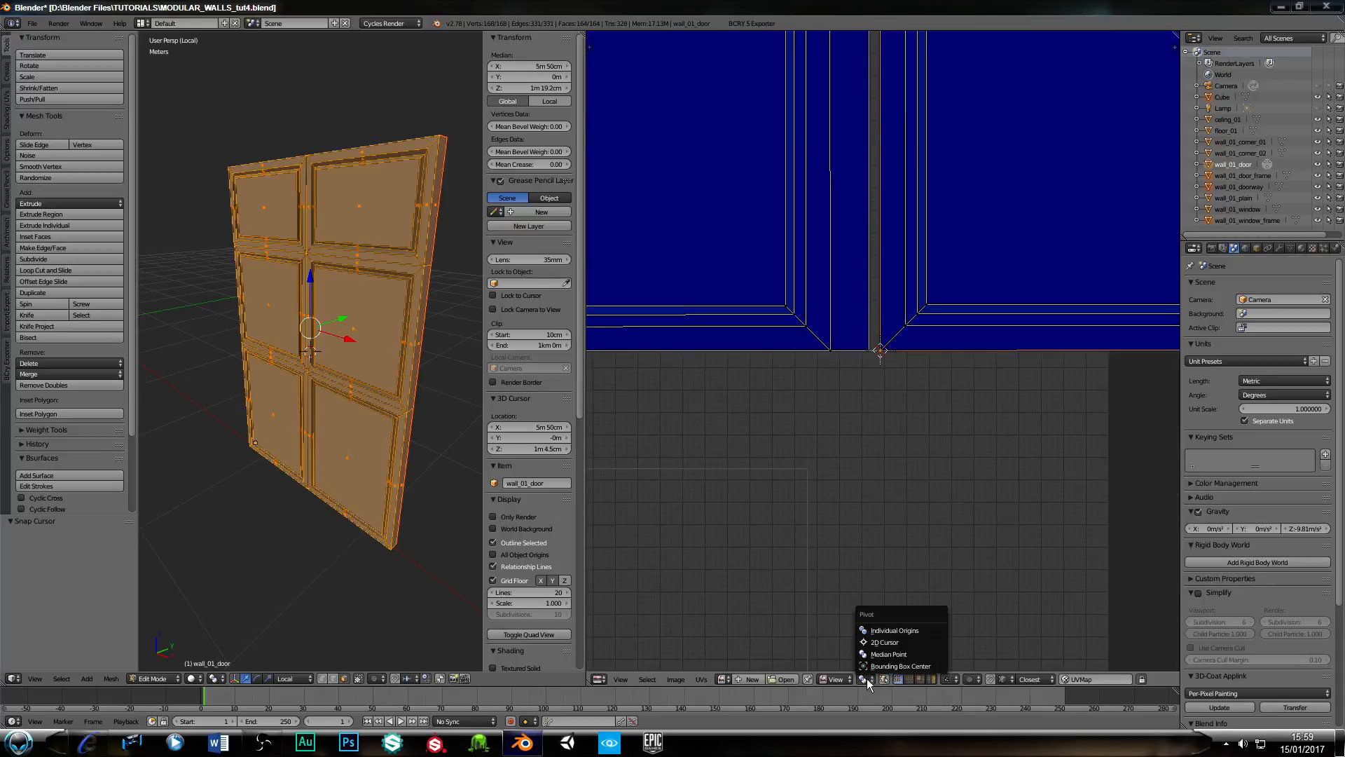
click(910, 640)
middle_drag(878, 382, 829, 297)
scroll(802, 398, up, 3)
scroll(826, 339, up, 3)
key(a)
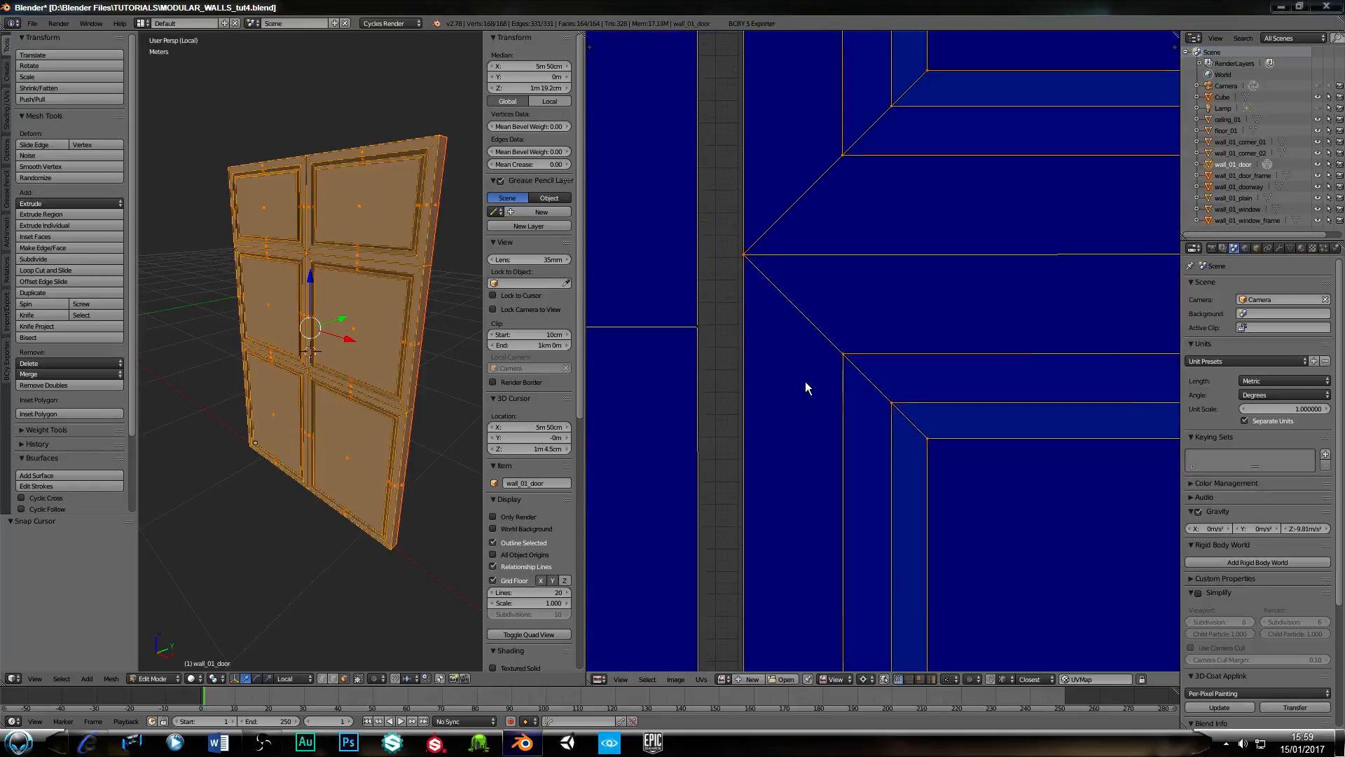
middle_drag(725, 347, 786, 403)
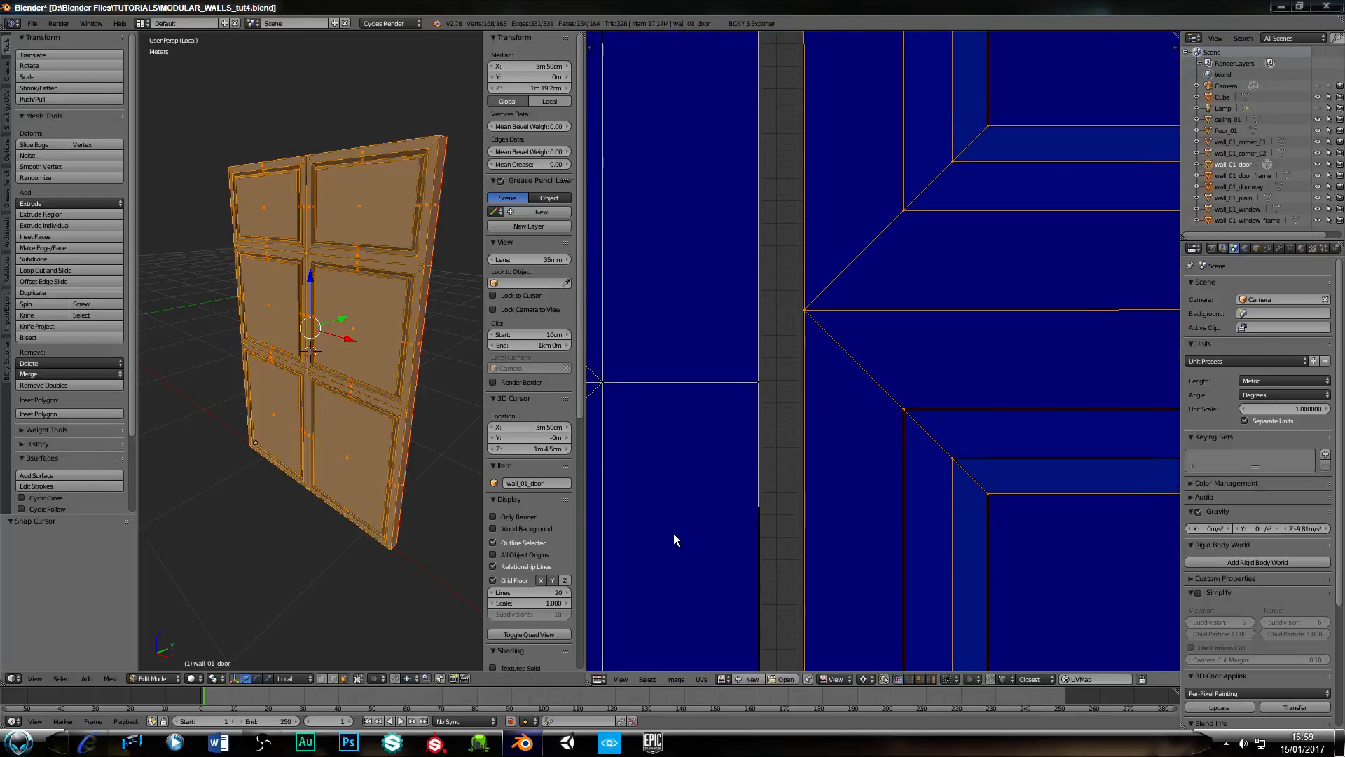
key(s)
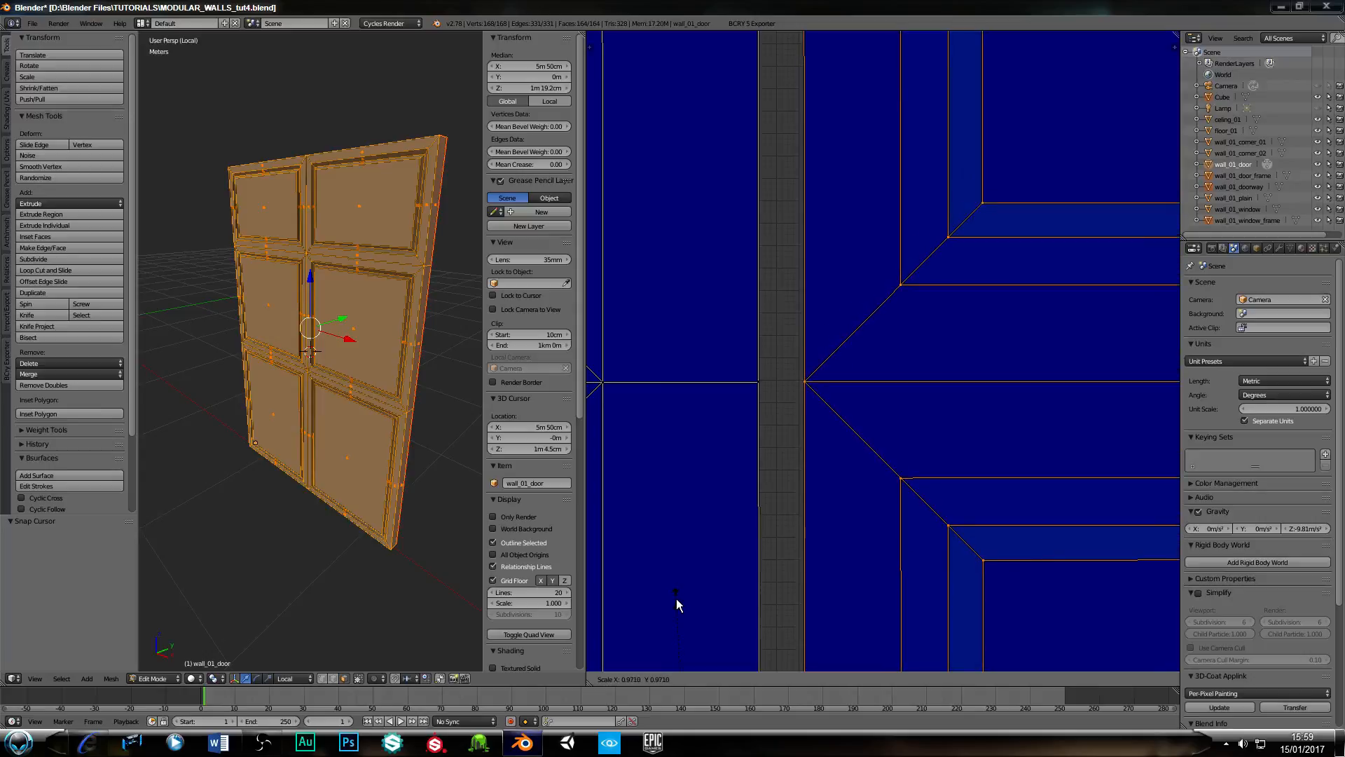
click(713, 536)
Fine-scale the right door island to about 0.9995 so its horizontal crossbar edge lines up with the left island's.
scroll(699, 456, up, 5)
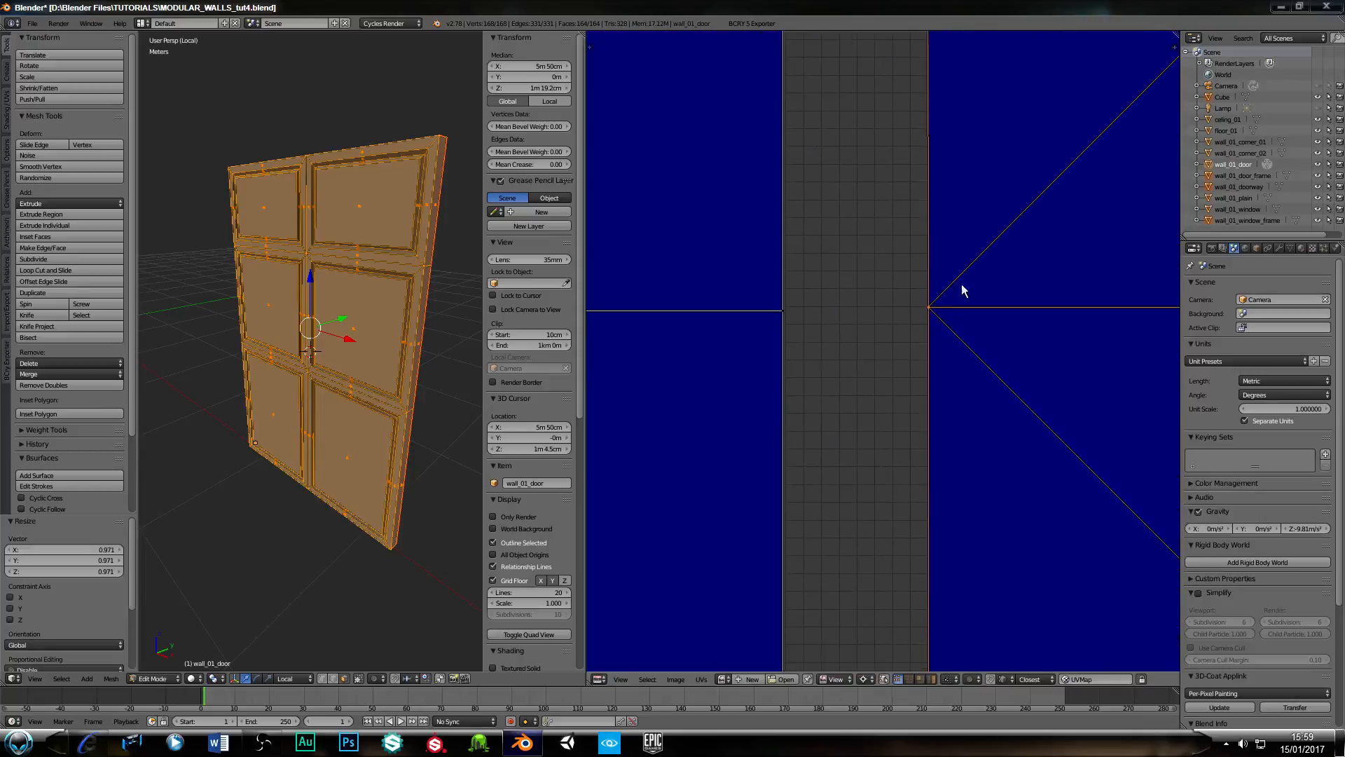
scroll(826, 352, up, 5)
middle_drag(780, 338, 865, 387)
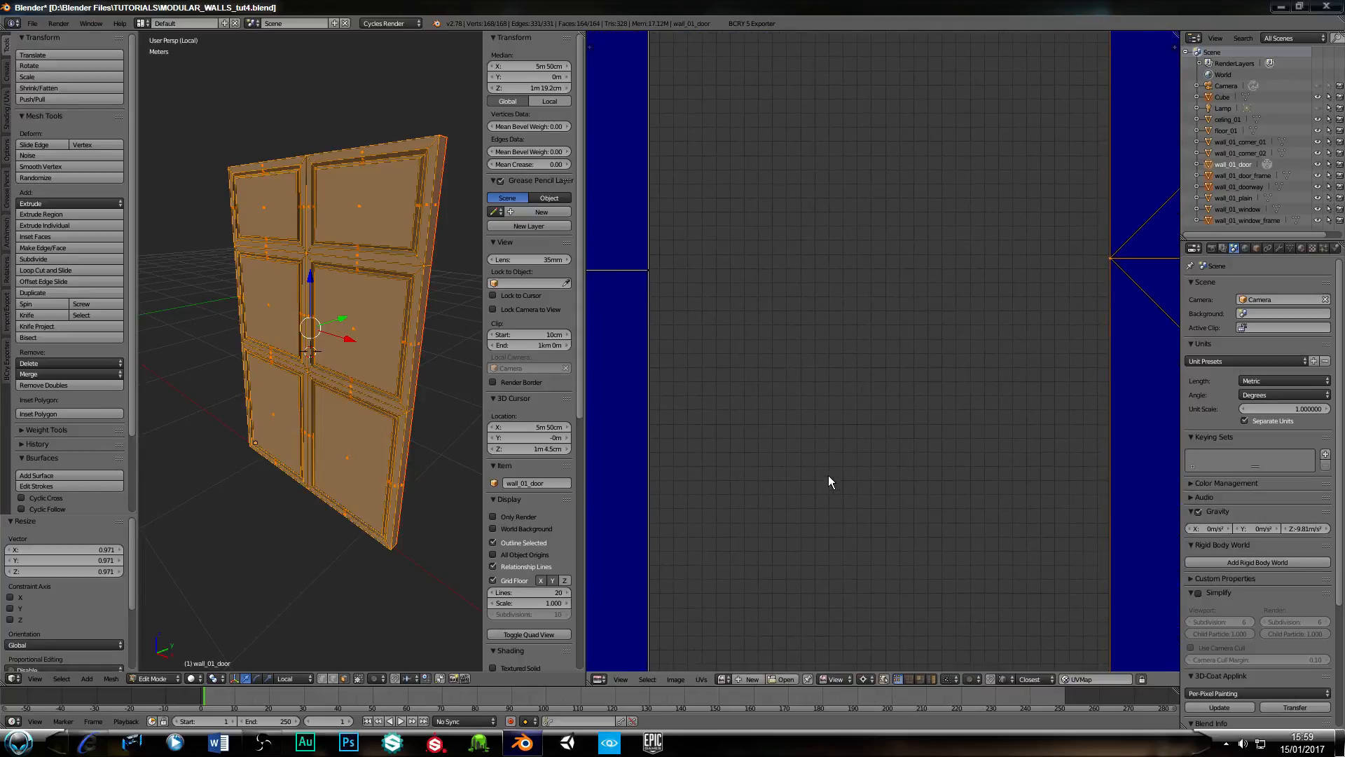
key(s)
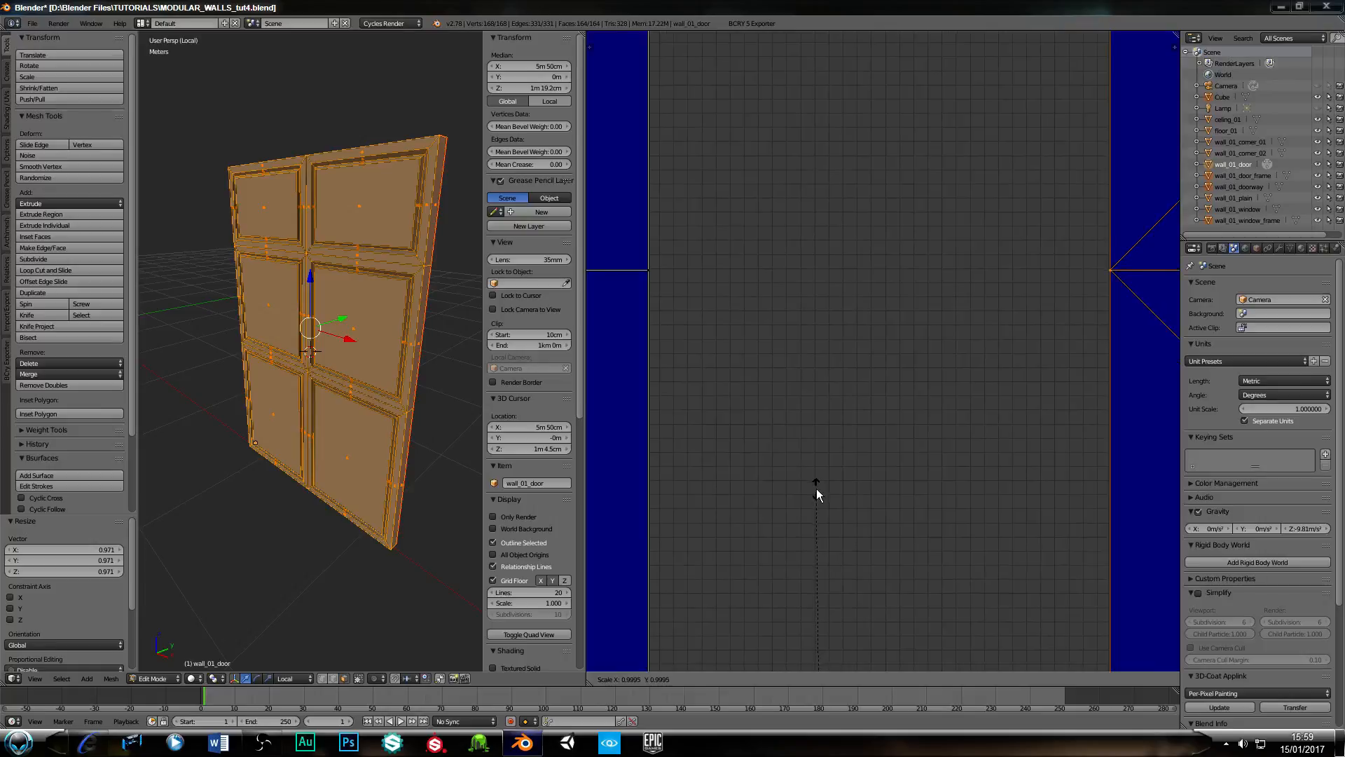
click(816, 494)
Move the right door island about -33 cm along X so it overlaps the left island.
scroll(869, 455, down, 5)
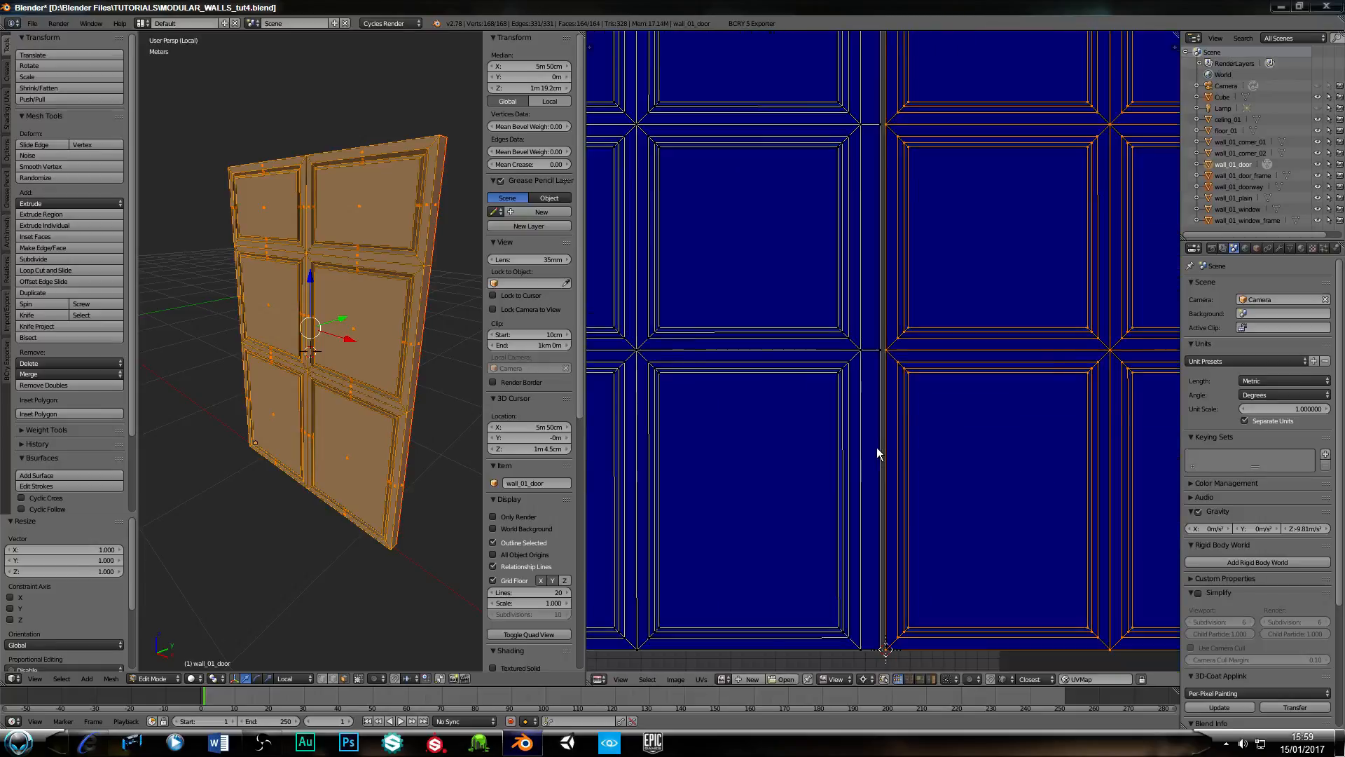
scroll(877, 449, down, 7)
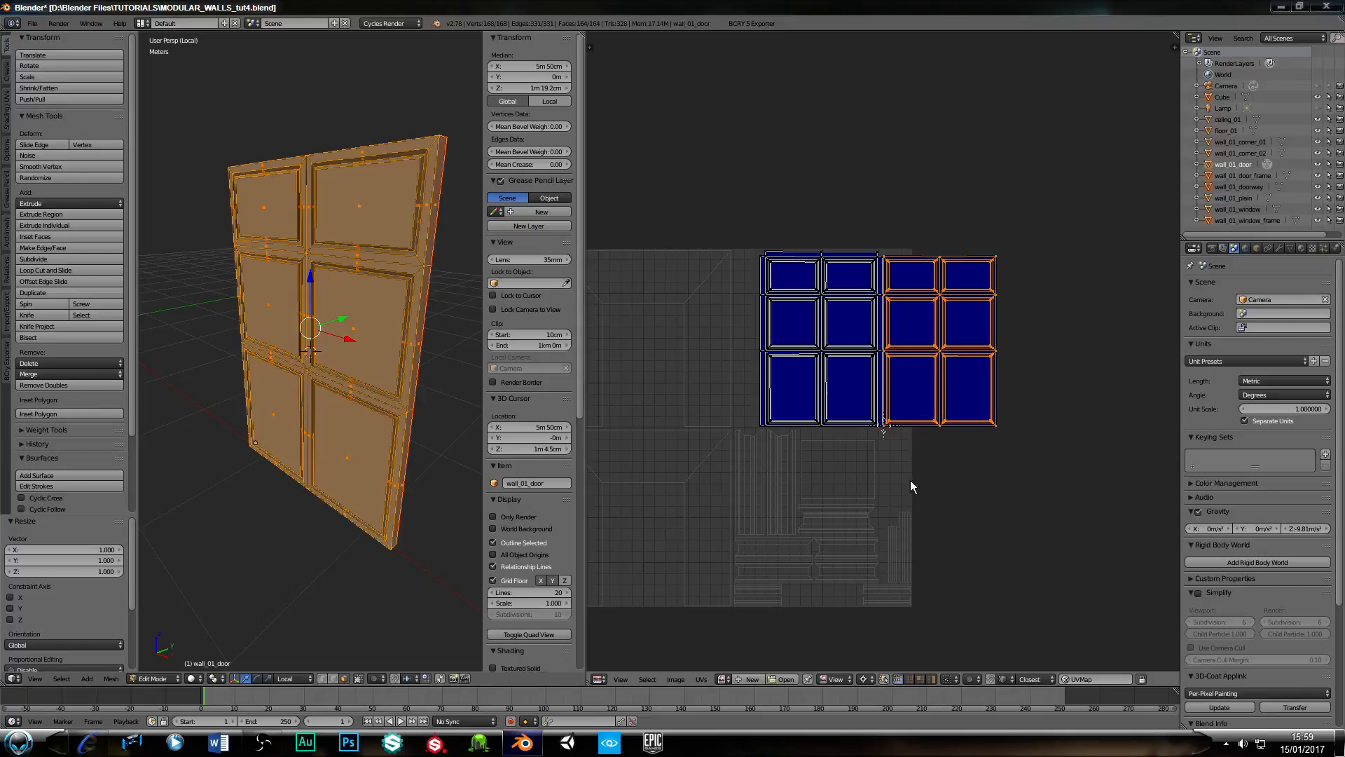
scroll(922, 386, up, 4)
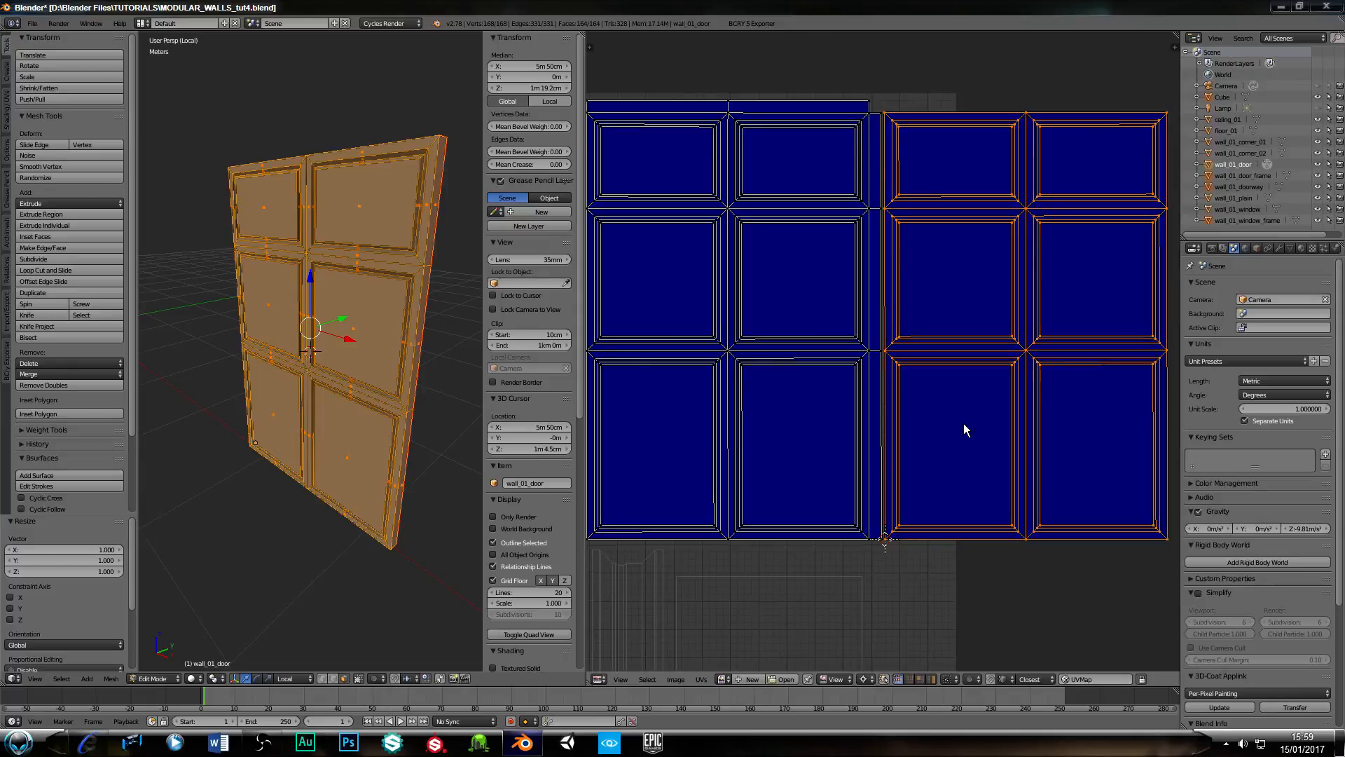
key(g)
key(x)
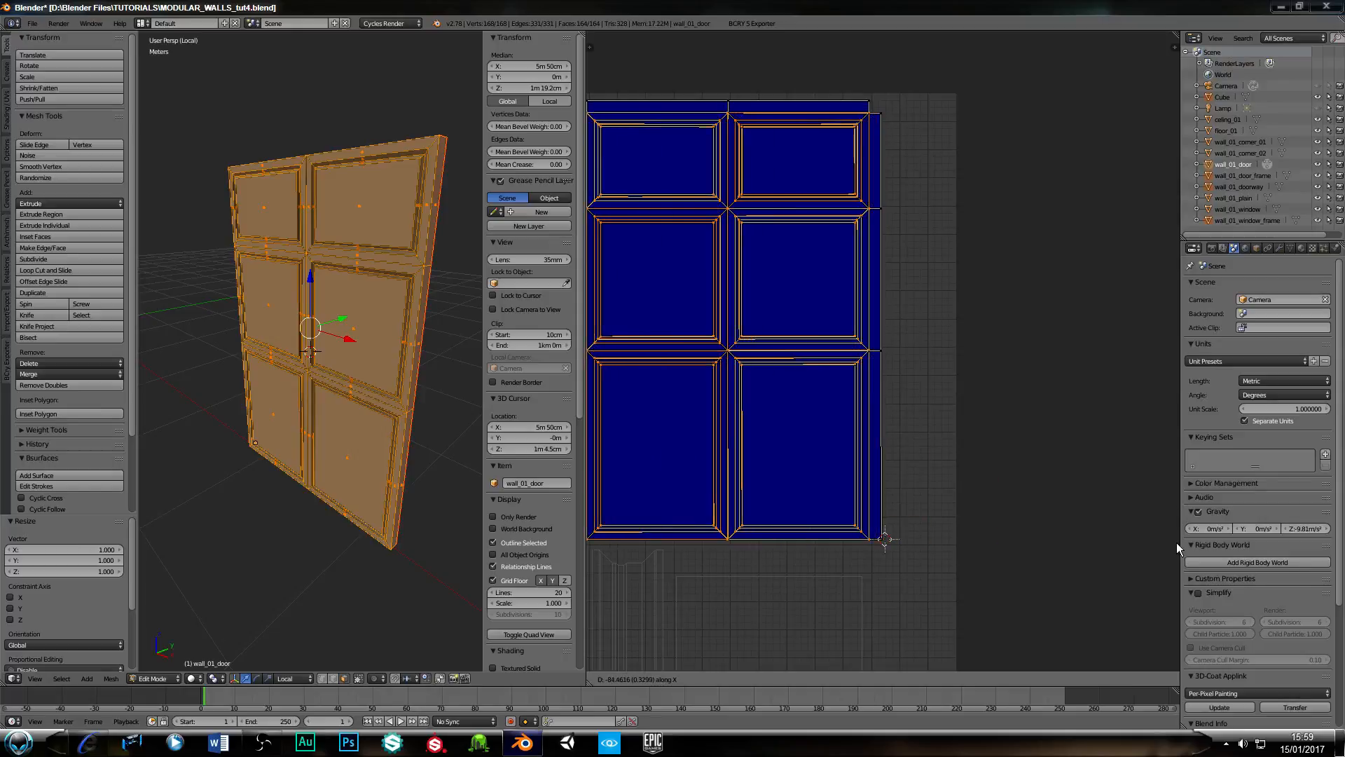
click(596, 549)
scroll(736, 516, down, 4)
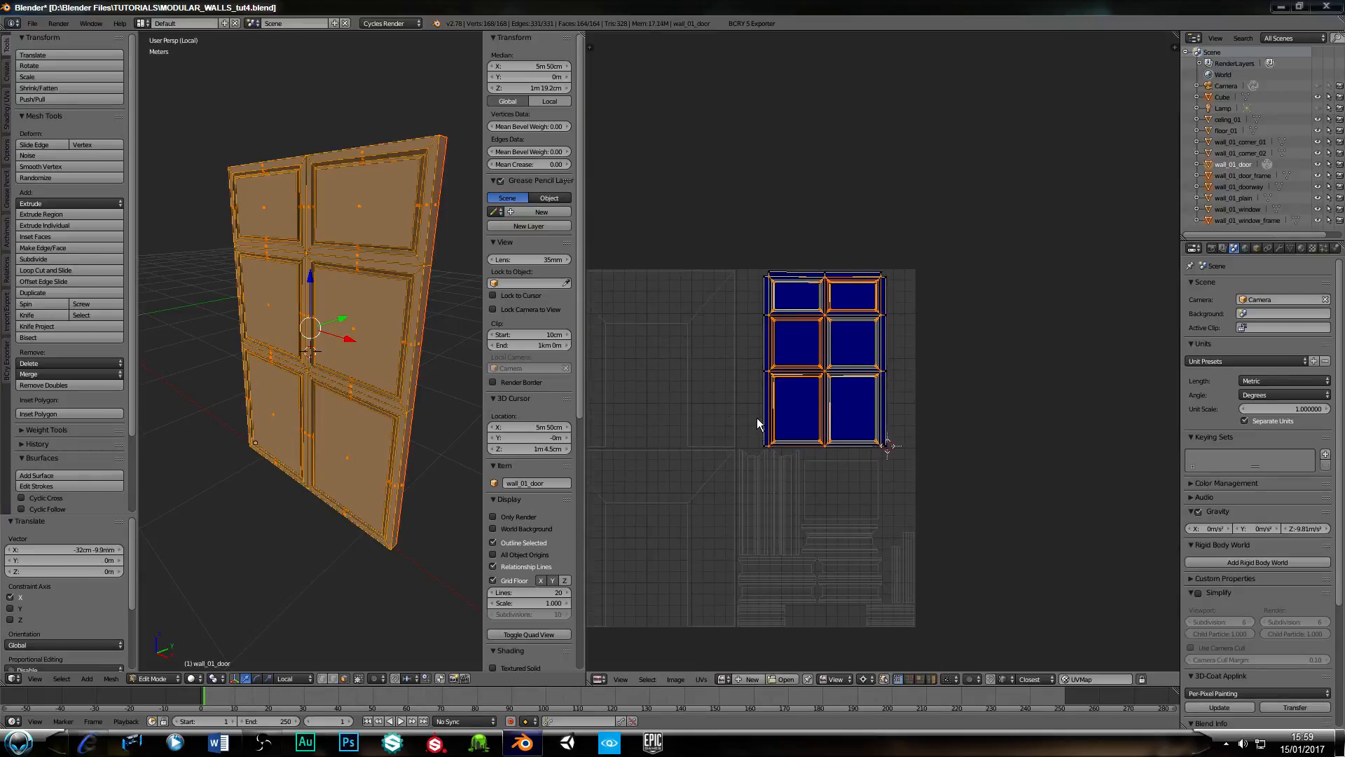
key(Tab)
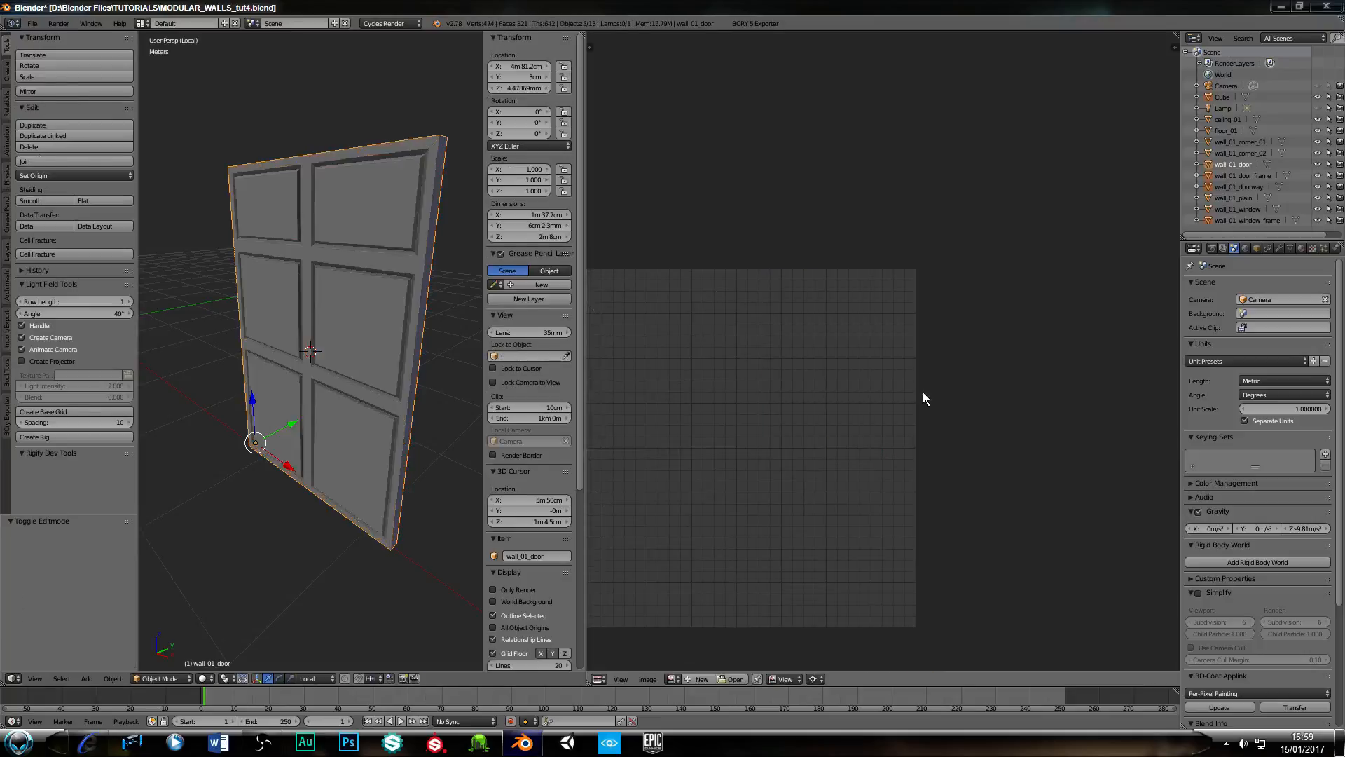
key(Tab)
scroll(841, 554, down, 3)
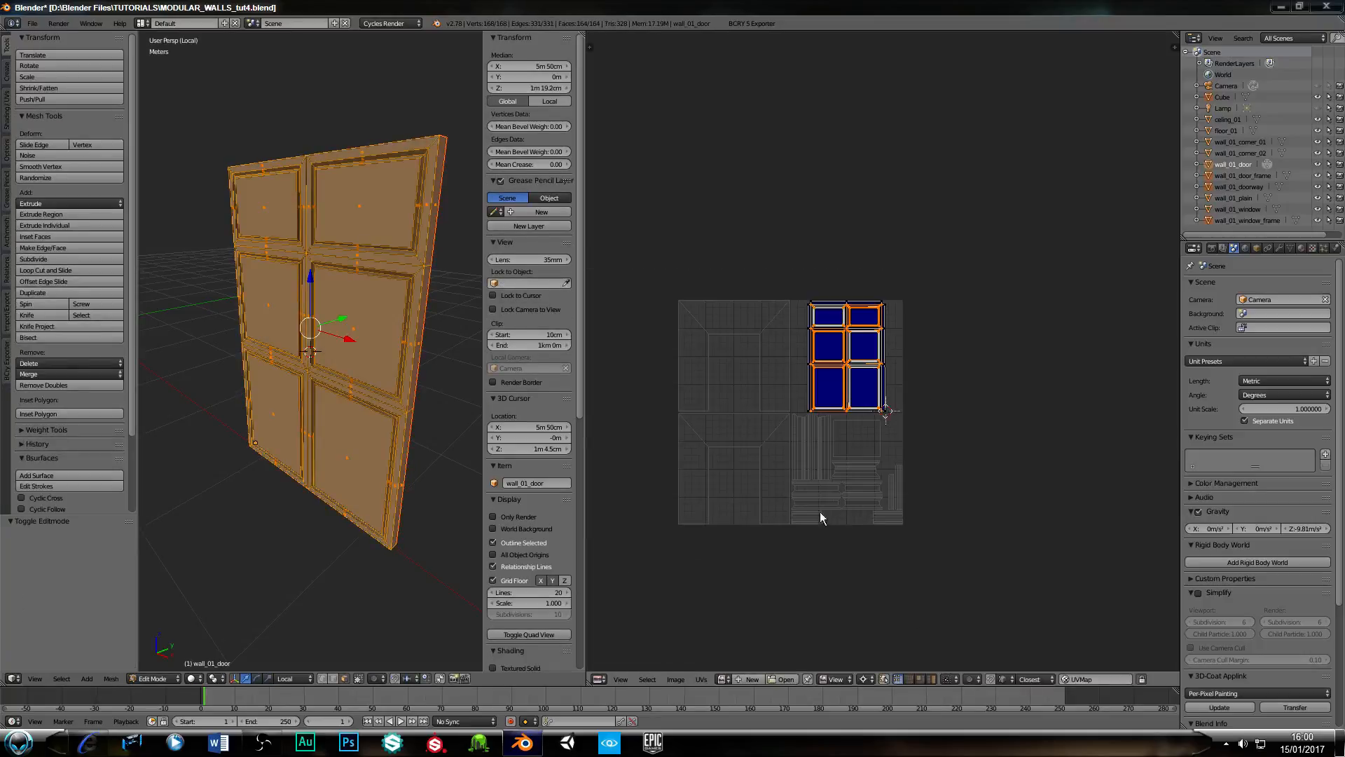
middle_drag(753, 495, 730, 448)
scroll(742, 468, up, 2)
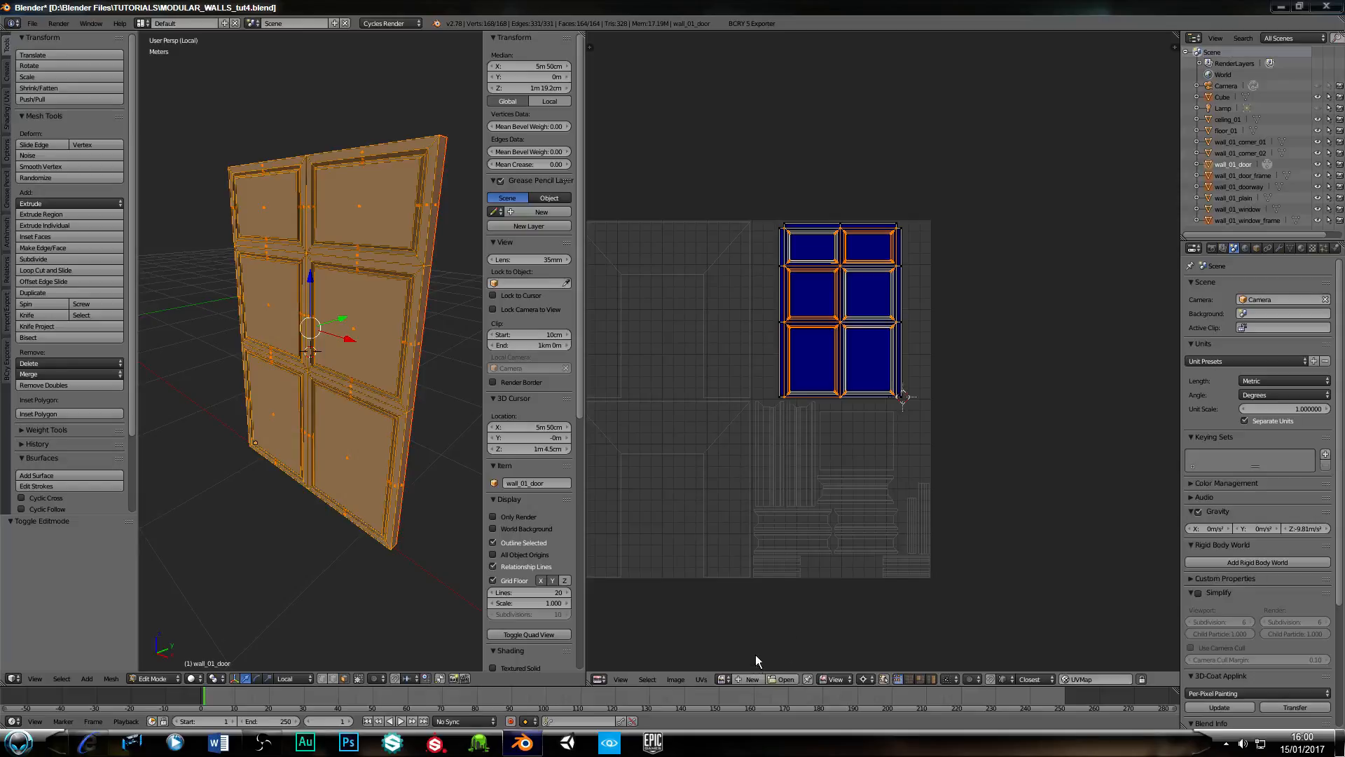
Create a new 2048 px image for the door with the generated type UV Grid.
click(724, 680)
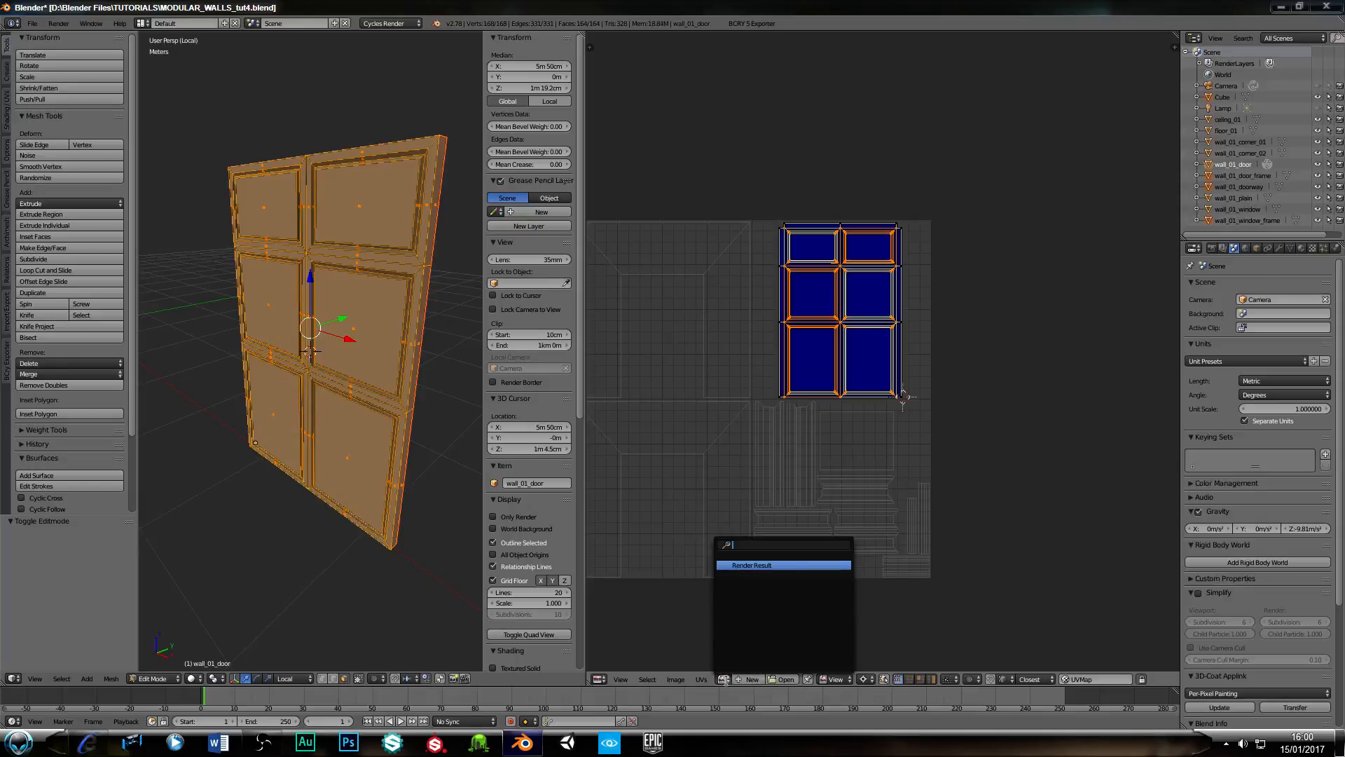
click(751, 680)
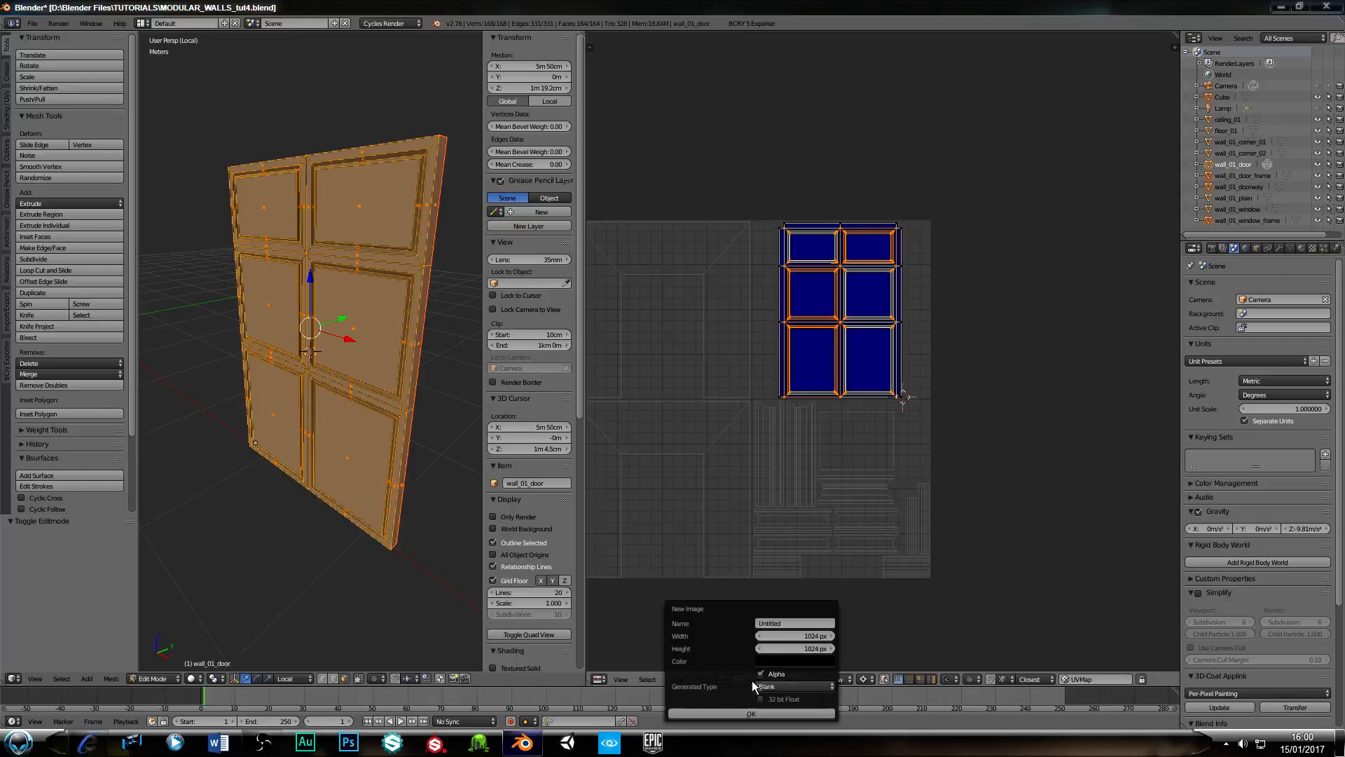
click(793, 636)
key(Tab)
text(2048)
key(Return)
click(807, 686)
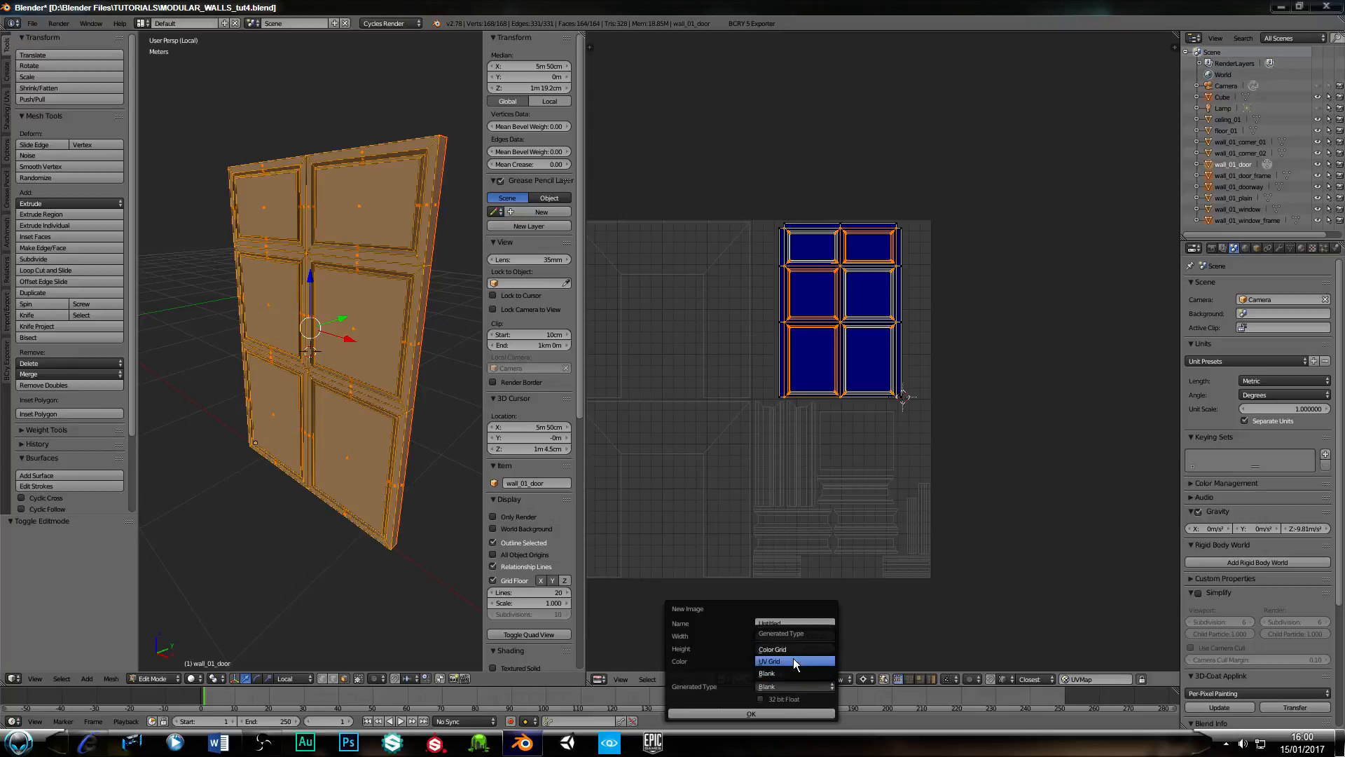
click(793, 660)
click(751, 713)
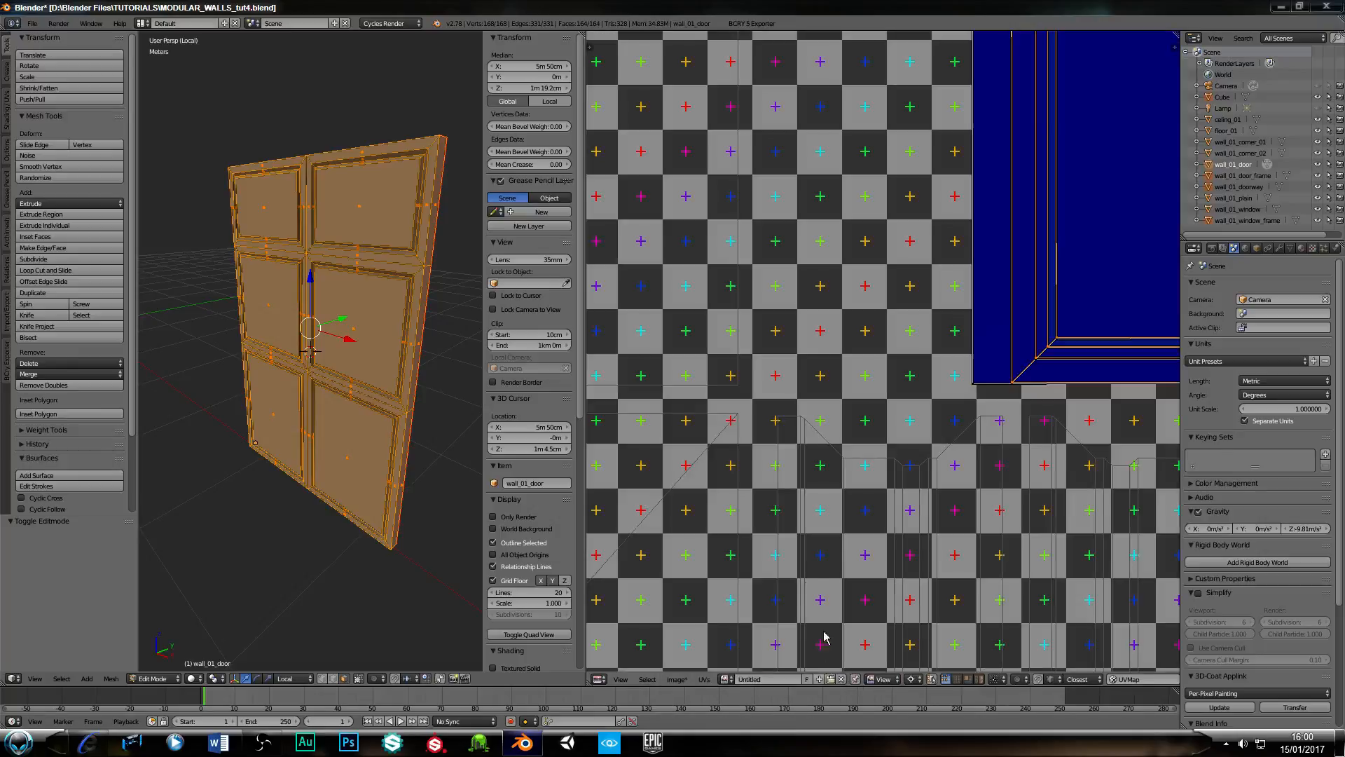
Set the 3D view's shading to Texture and leave local view to show all wall modules.
click(192, 678)
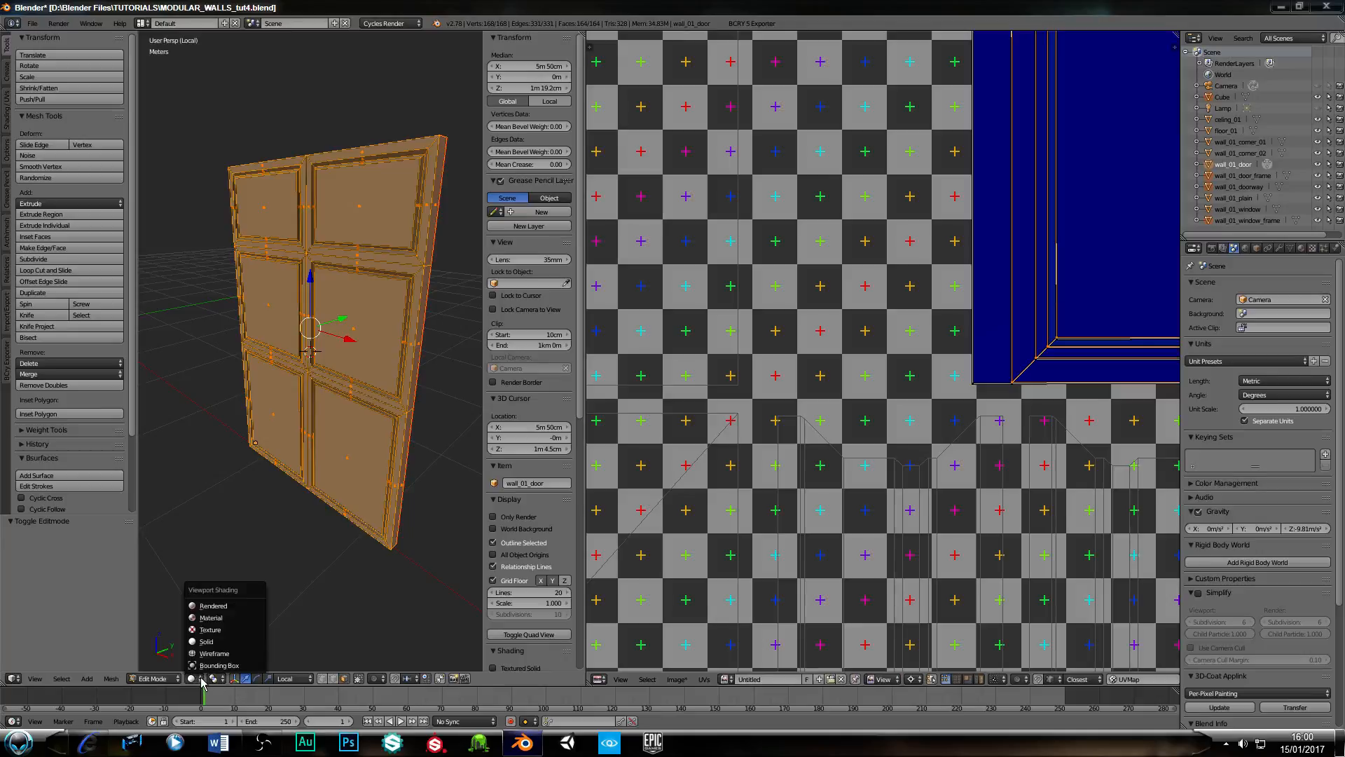
click(207, 630)
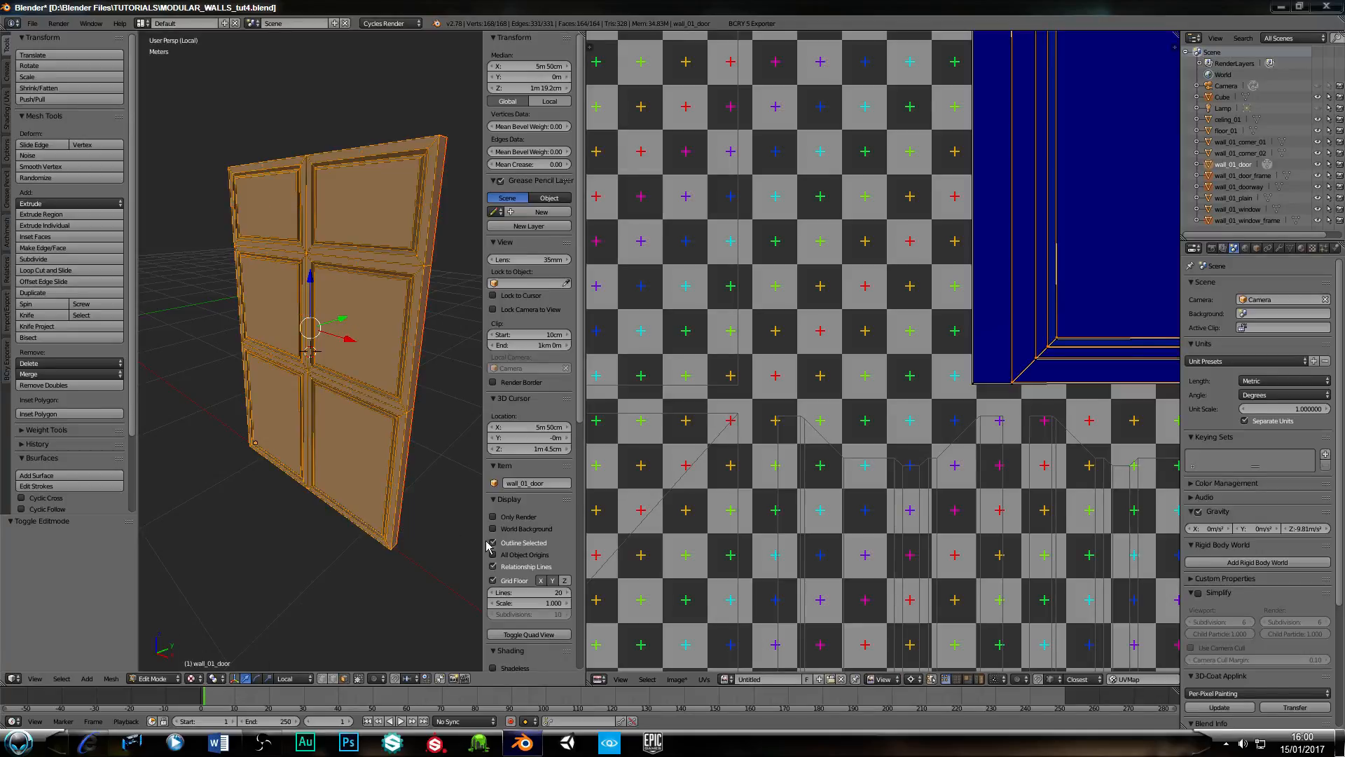
scroll(488, 545, down, 4)
key(KP_Divide)
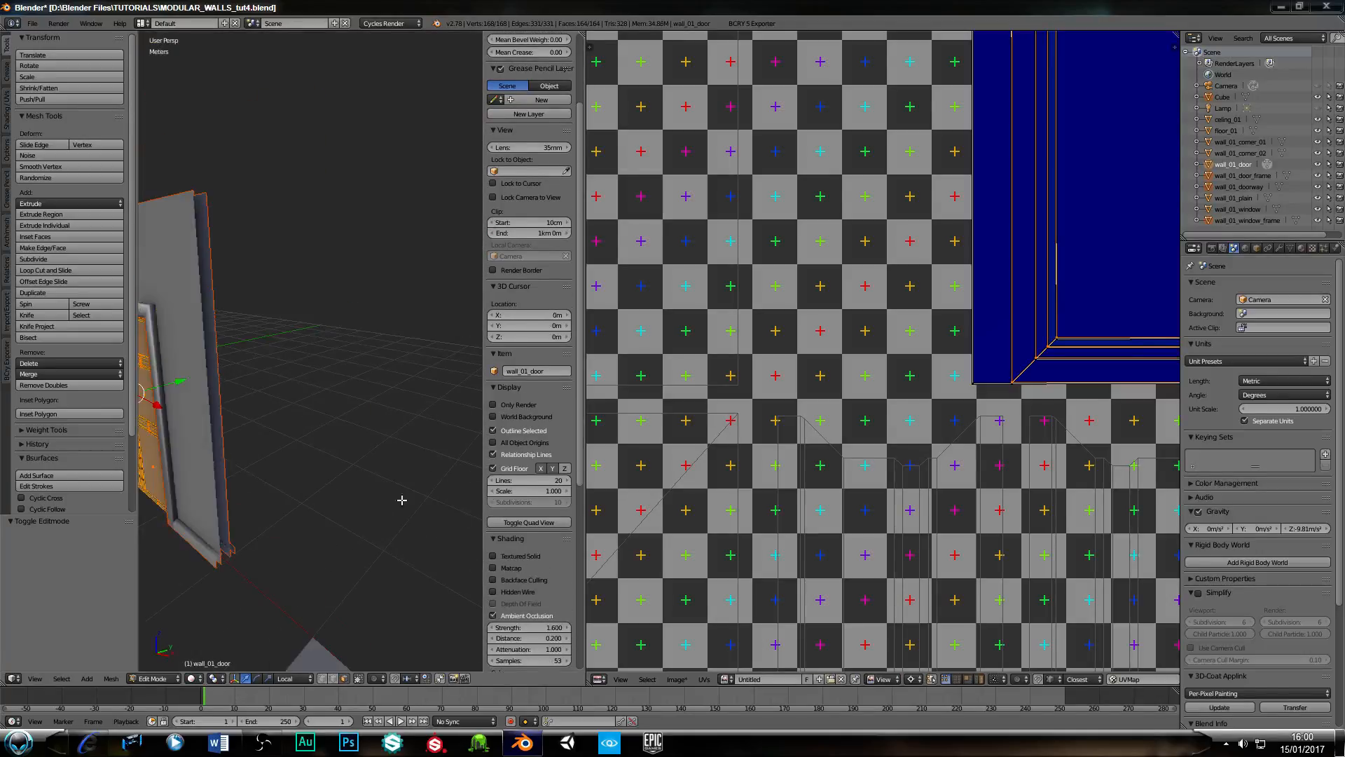
Enable Textured Solid shading in the 3D view.
middle_drag(378, 502, 398, 504)
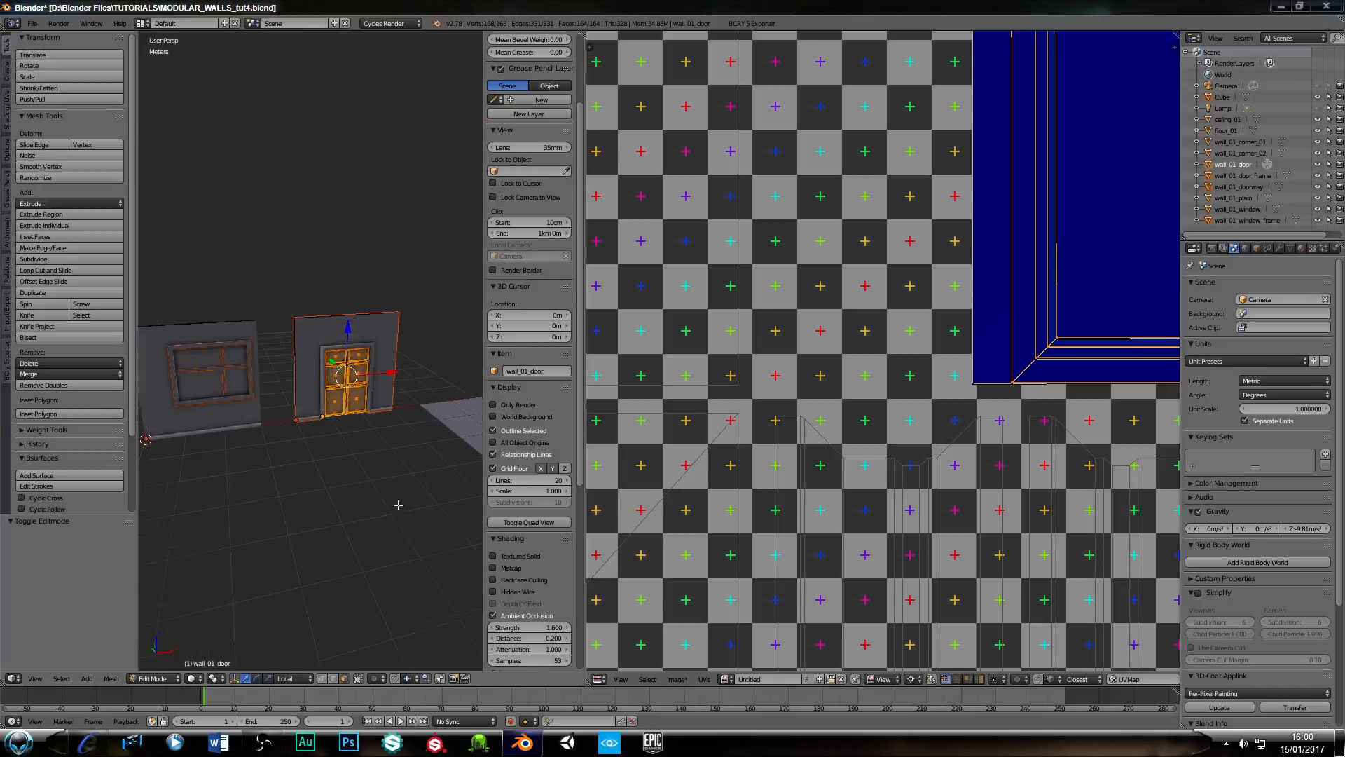
click(493, 556)
scroll(334, 521, up, 8)
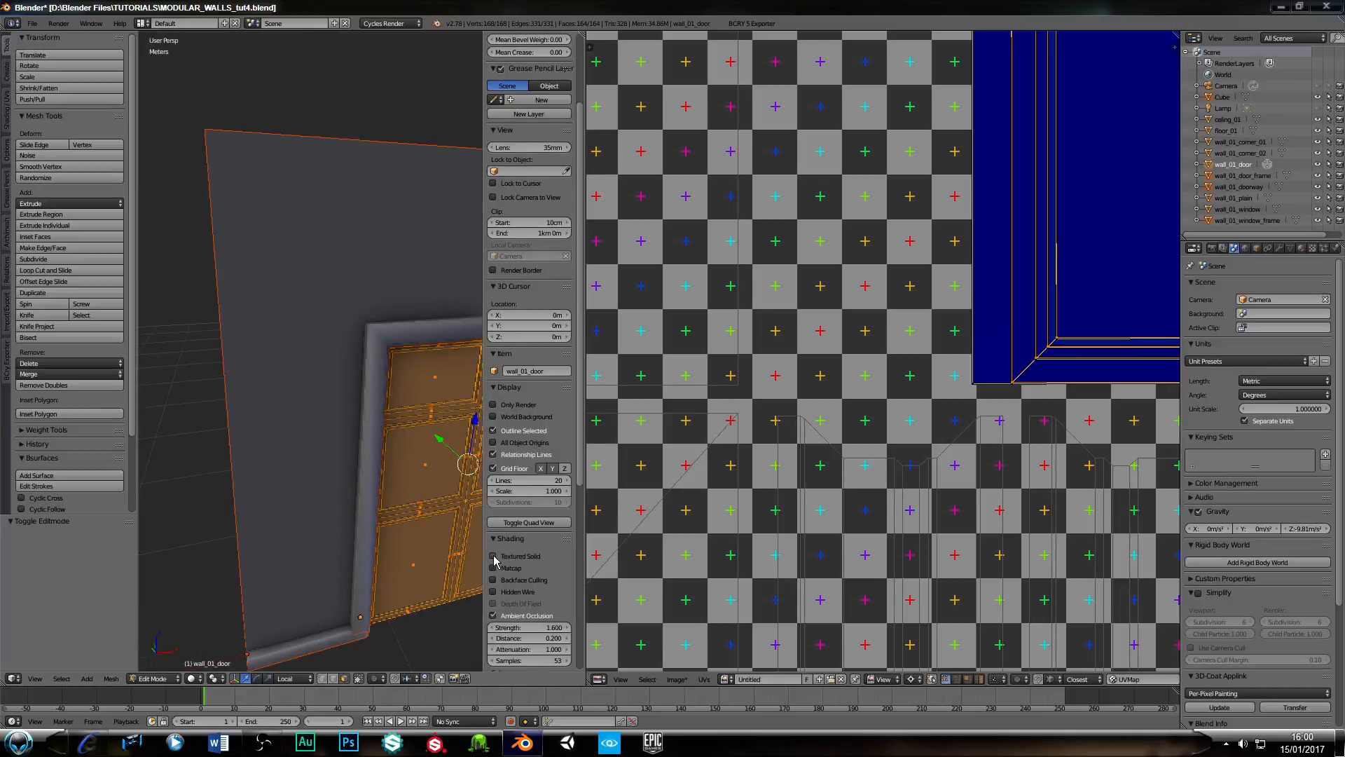
scroll(418, 556, down, 8)
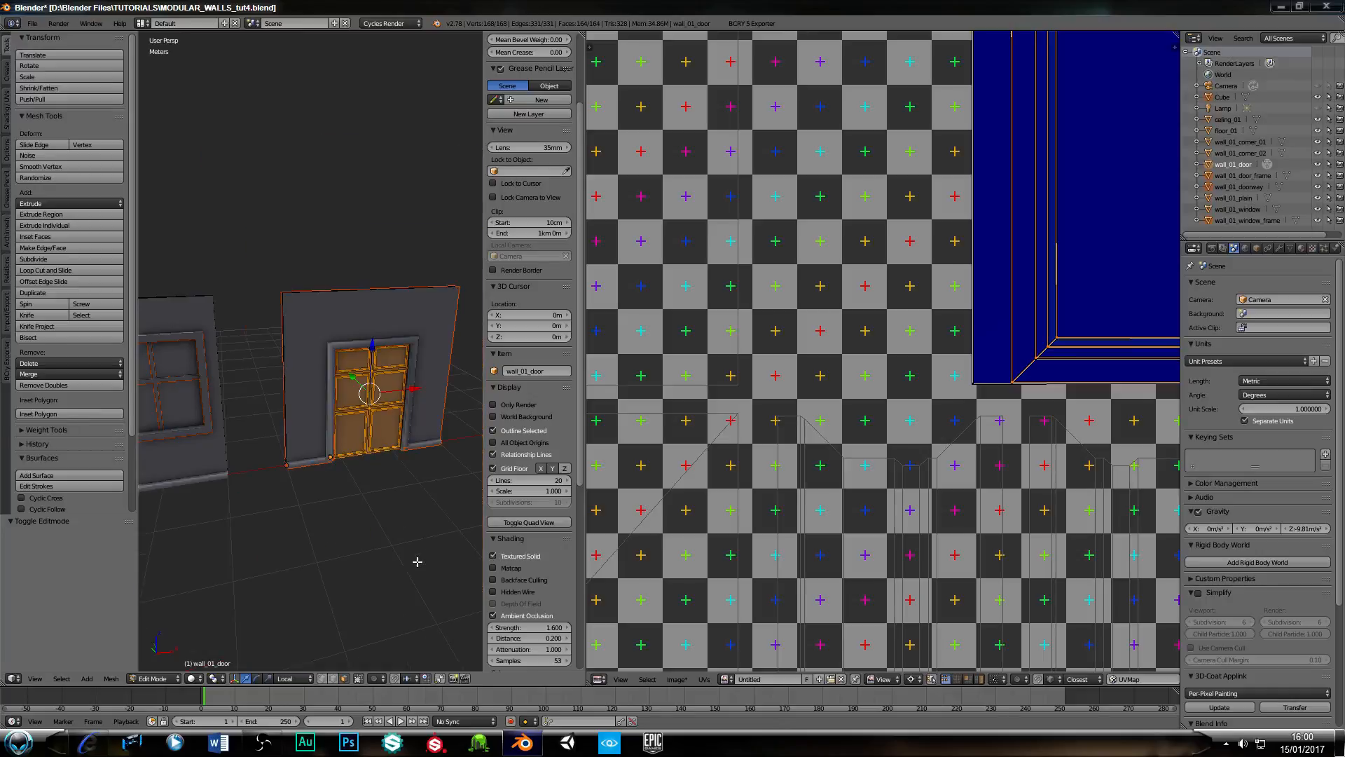
Return the door to Object Mode and widen the 3D view at the UV editor's expense.
key(Tab)
scroll(360, 494, down, 4)
middle_drag(348, 491, 324, 472)
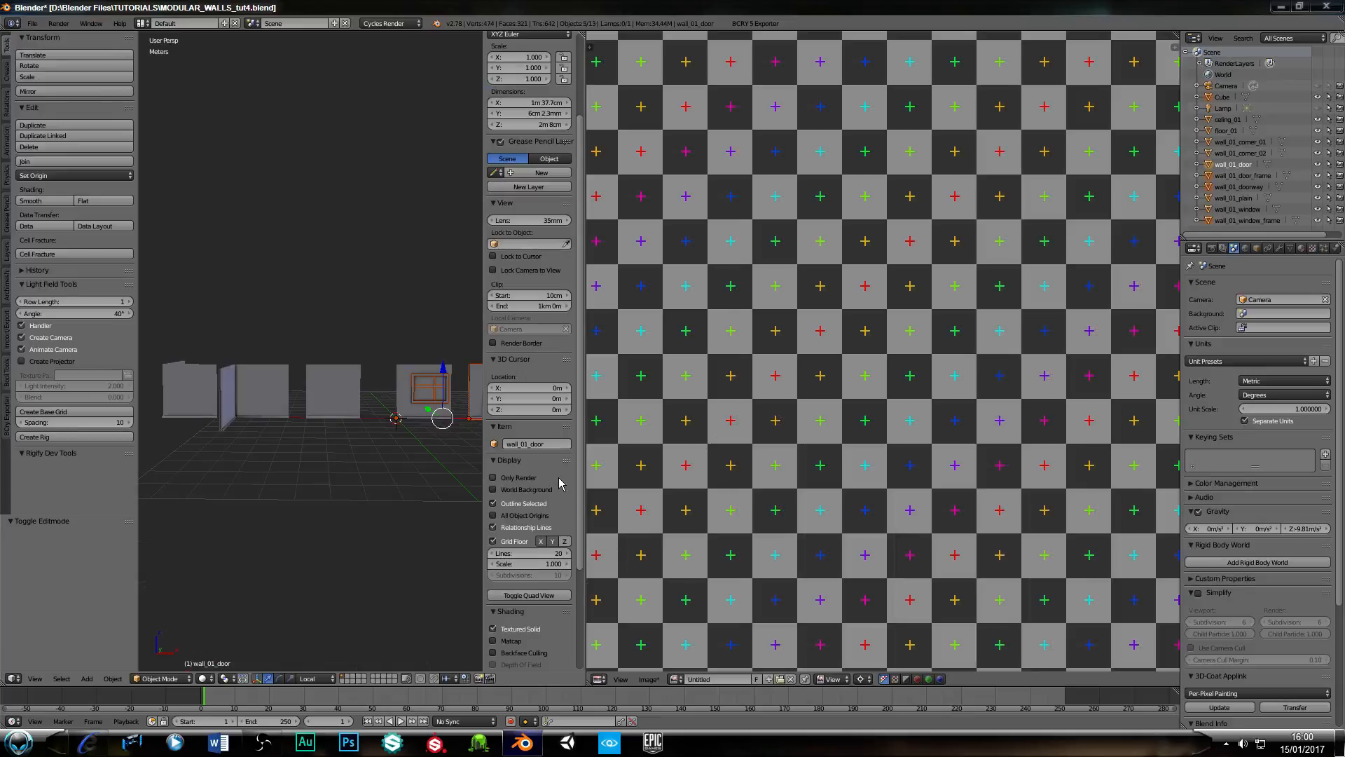
drag(586, 491, 904, 490)
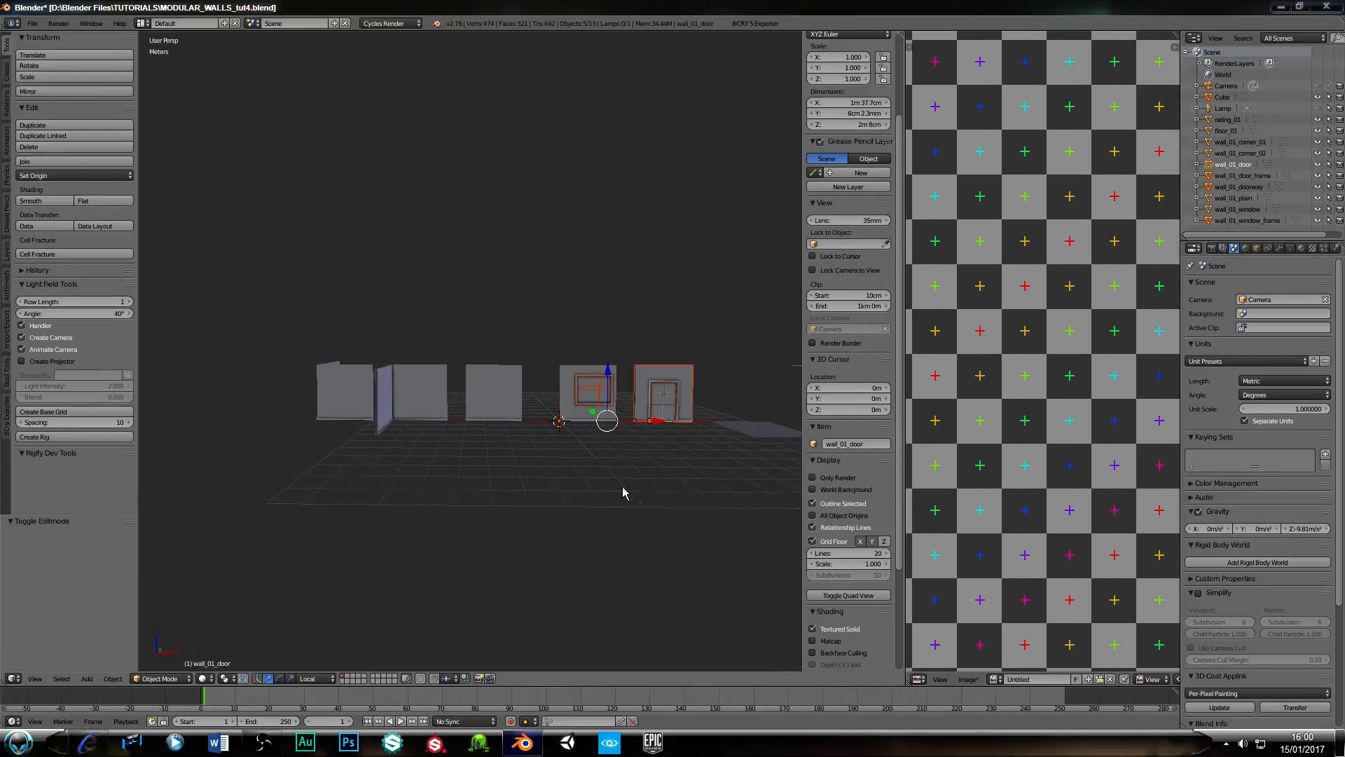
middle_drag(627, 490, 543, 469)
Select the window wall and switch the render engine to Blender Render.
right_click(523, 380)
click(410, 24)
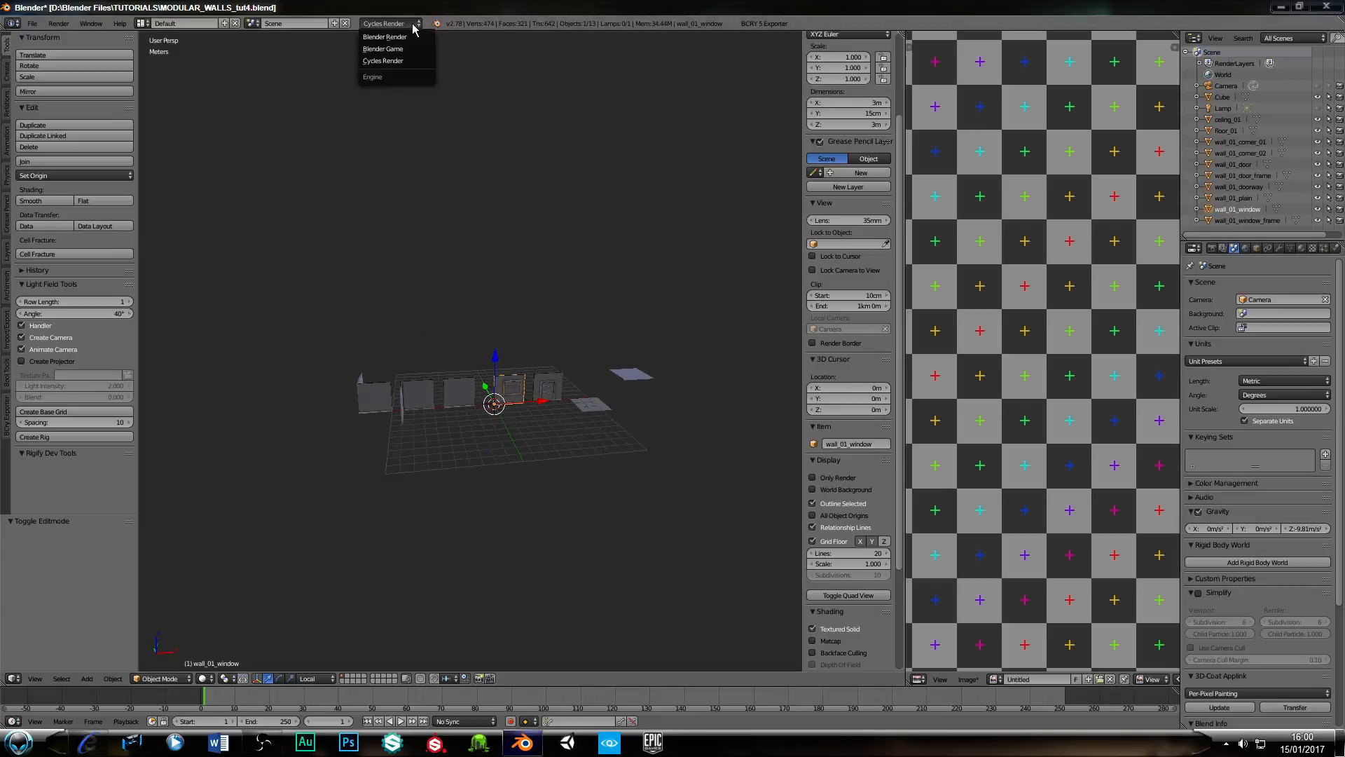
click(414, 26)
click(415, 25)
click(401, 39)
Assign the Untitled grid image to the door's faces in Edit Mode, then return to Object Mode.
scroll(481, 489, up, 8)
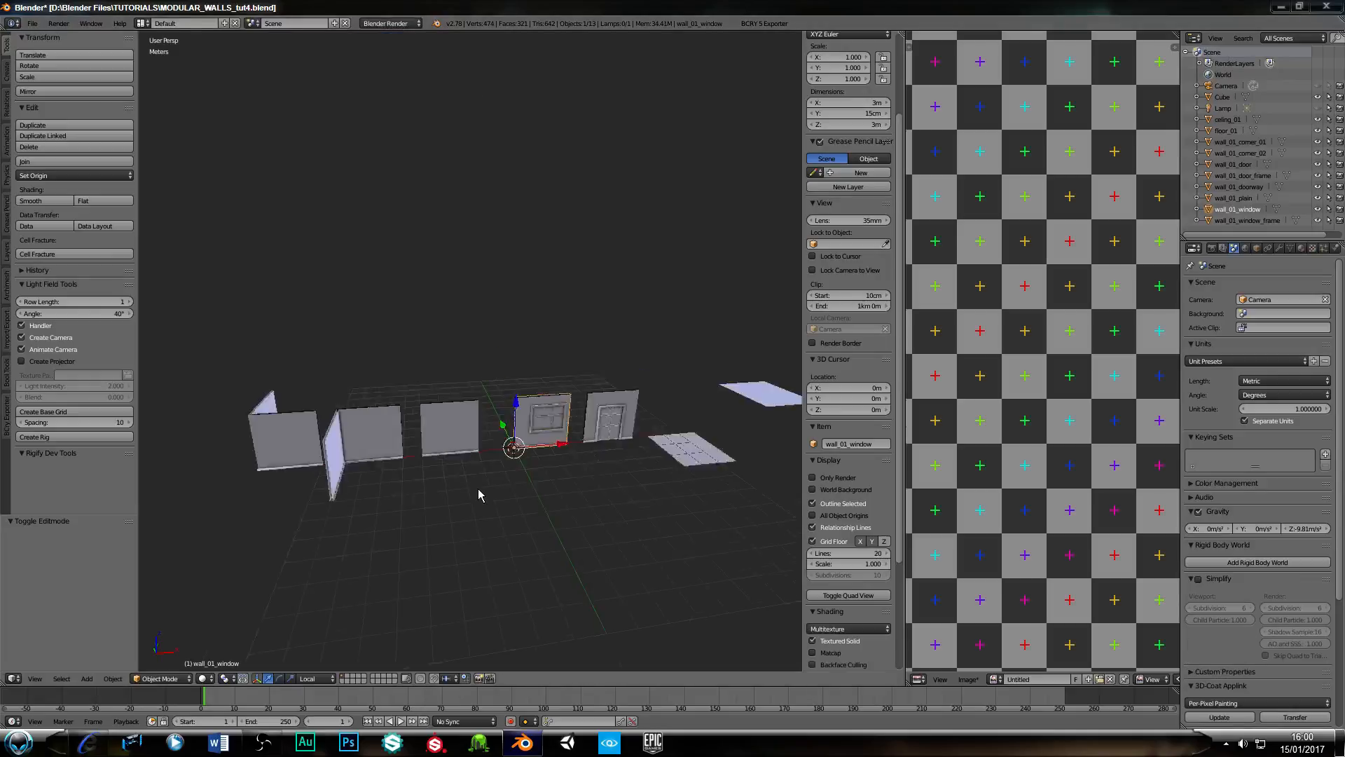
middle_drag(538, 458, 452, 426)
right_click(578, 417)
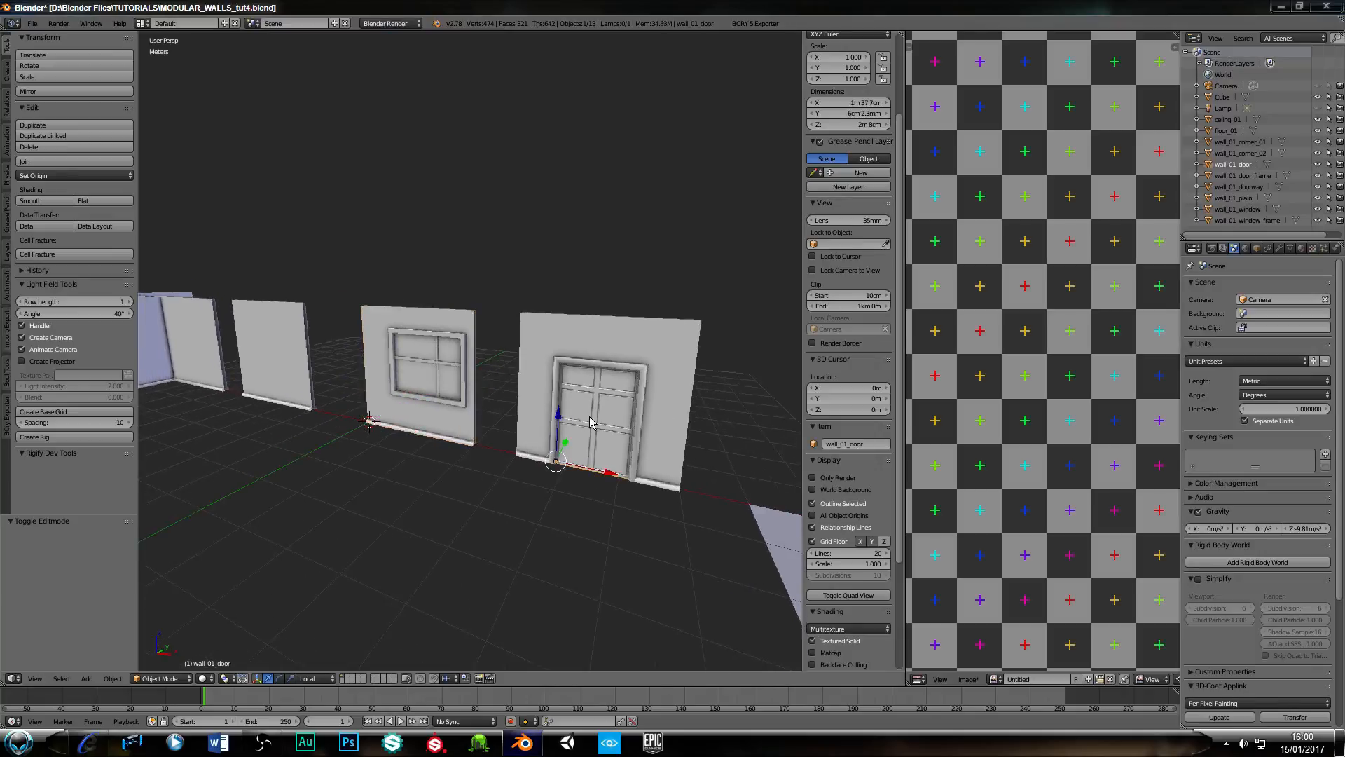
key(Tab)
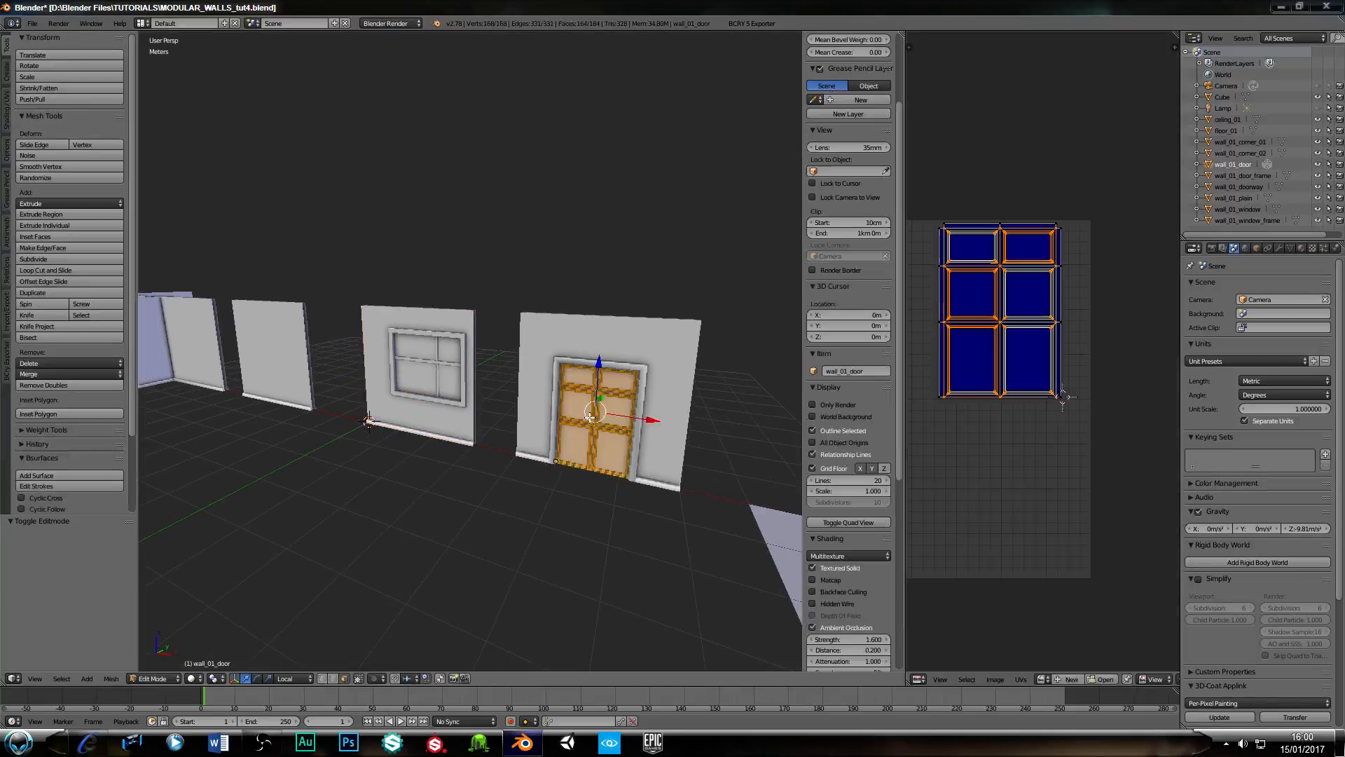
click(1051, 679)
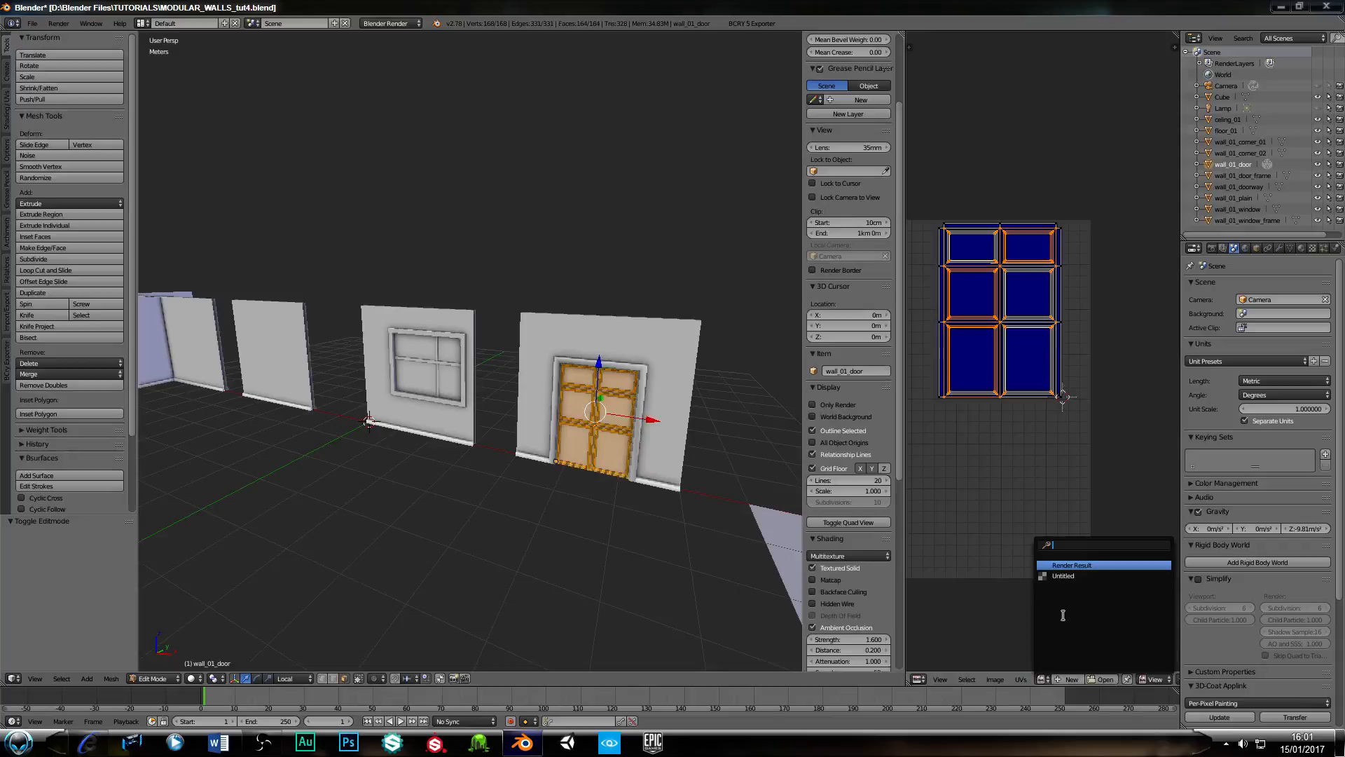
click(1060, 576)
key(Tab)
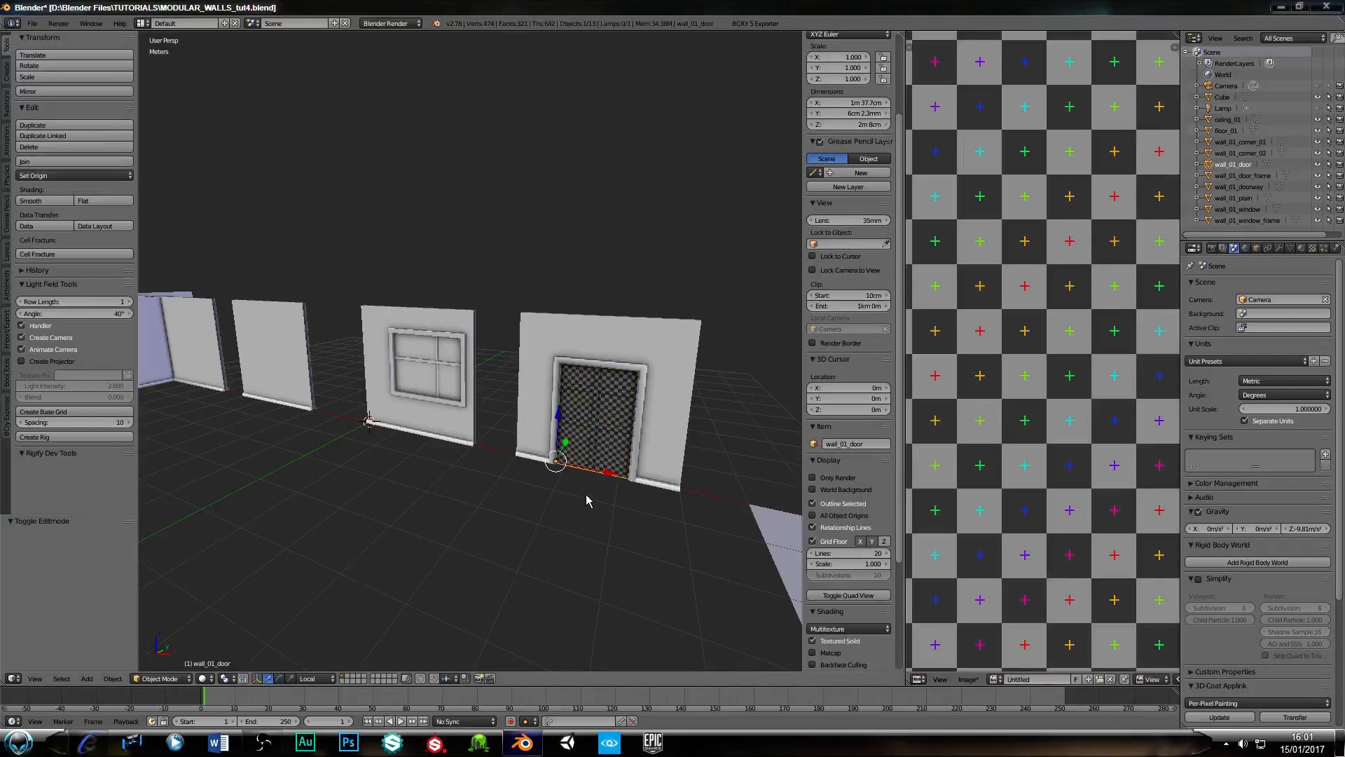
Select the door frame, enter Edit Mode and assign the Untitled grid image to its faces.
right_click(637, 440)
key(Tab)
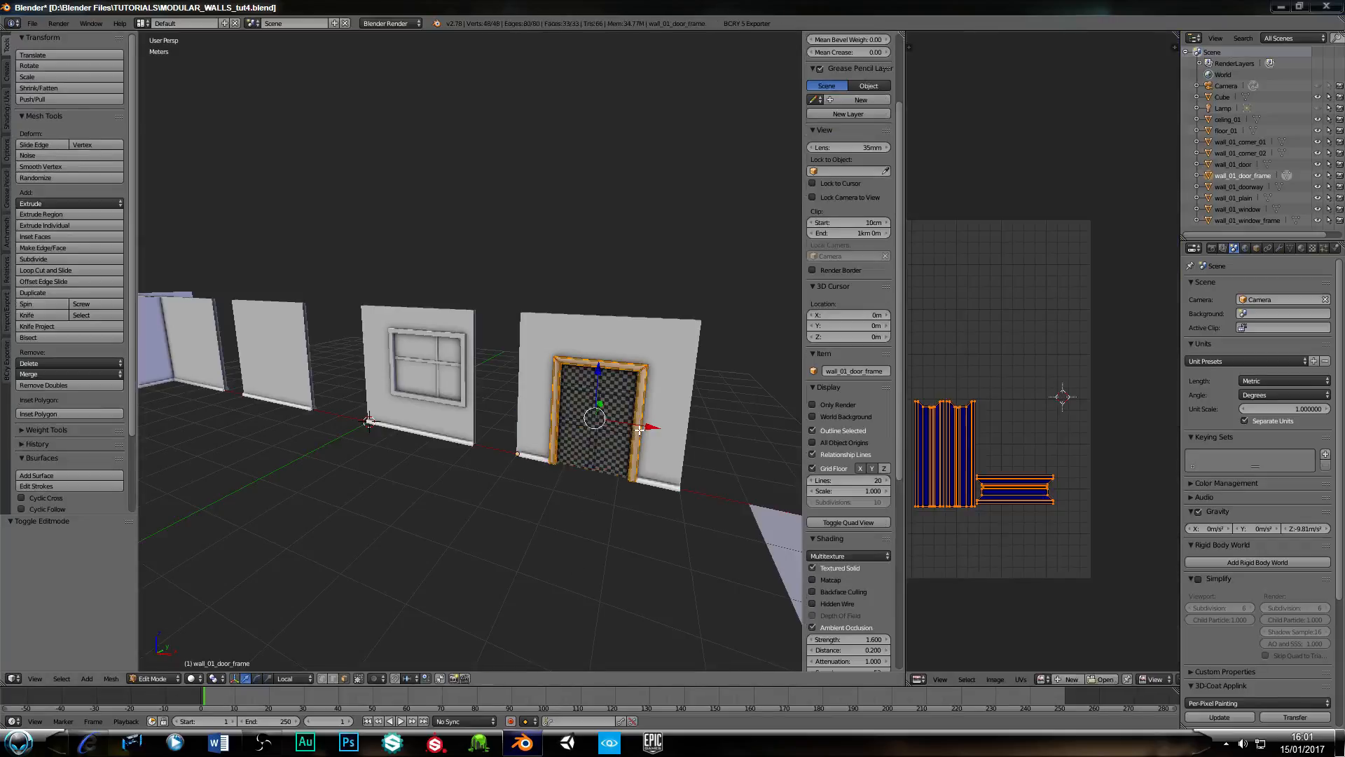
click(1042, 679)
click(1058, 575)
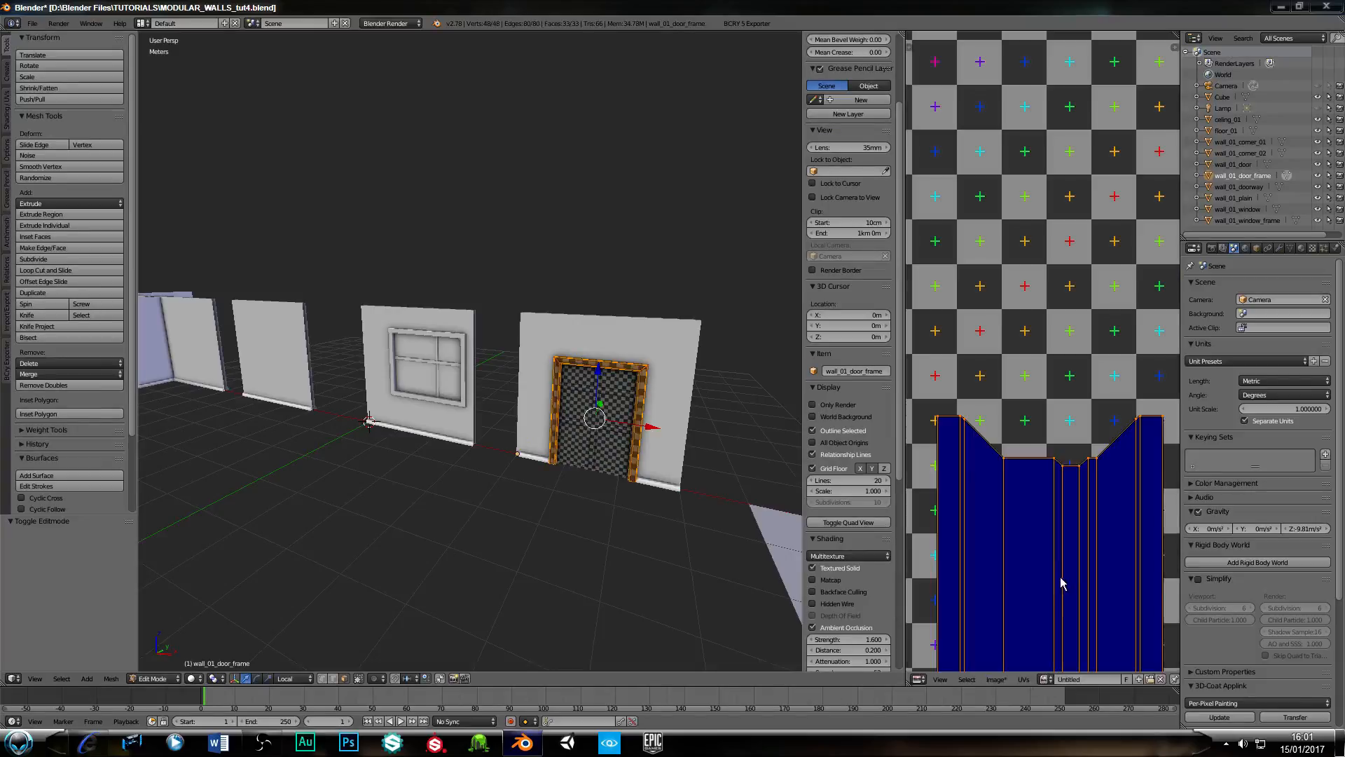
Leave the door frame's Edit Mode, assign the Untitled grid image to all faces of the doorway wall, and return to Object Mode.
key(Tab)
right_click(671, 452)
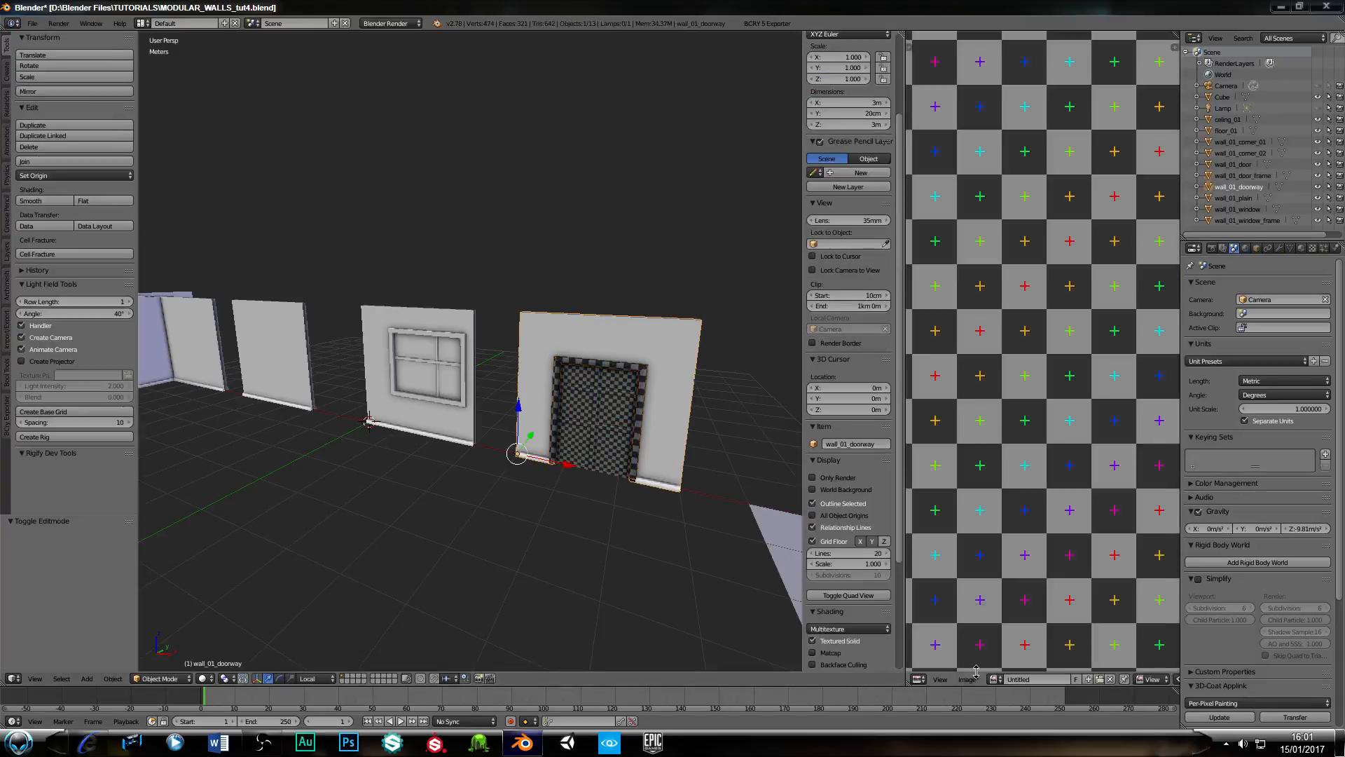
key(Tab)
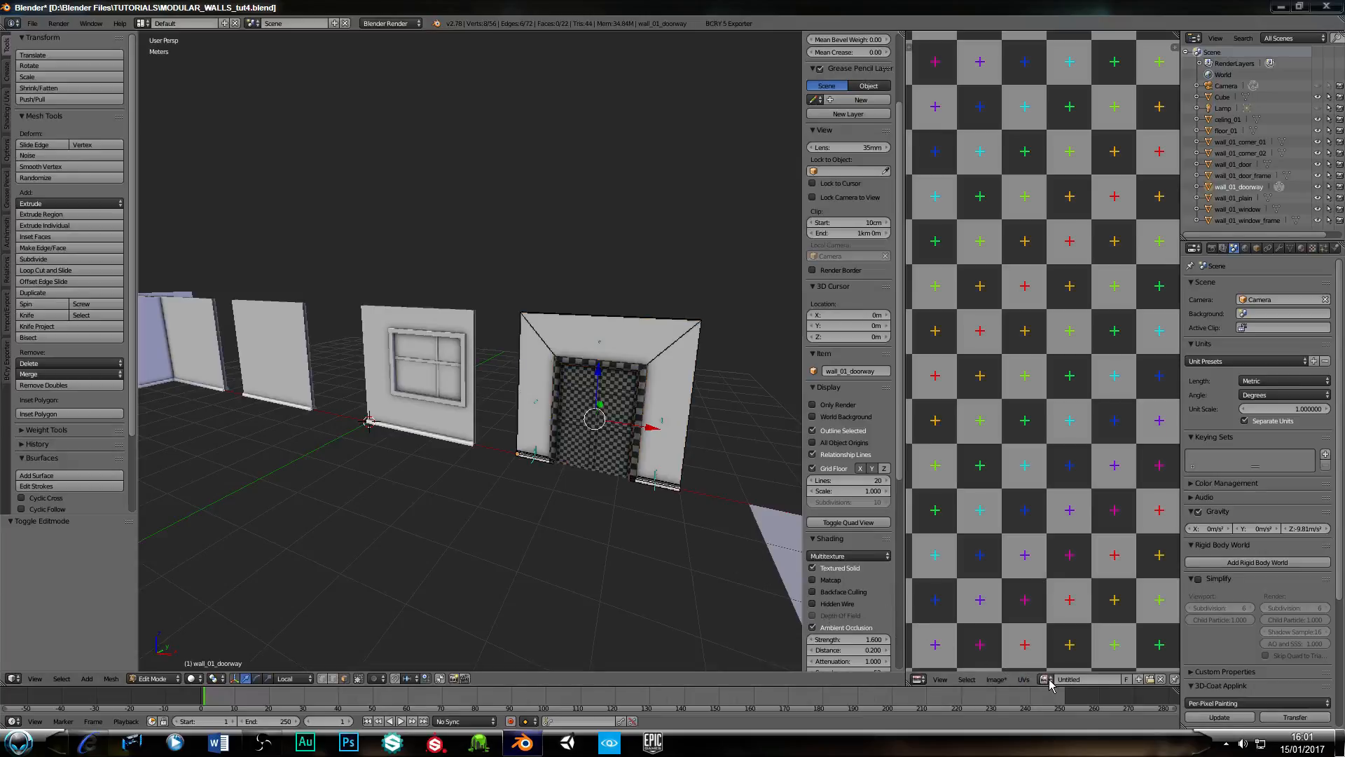
key(a)
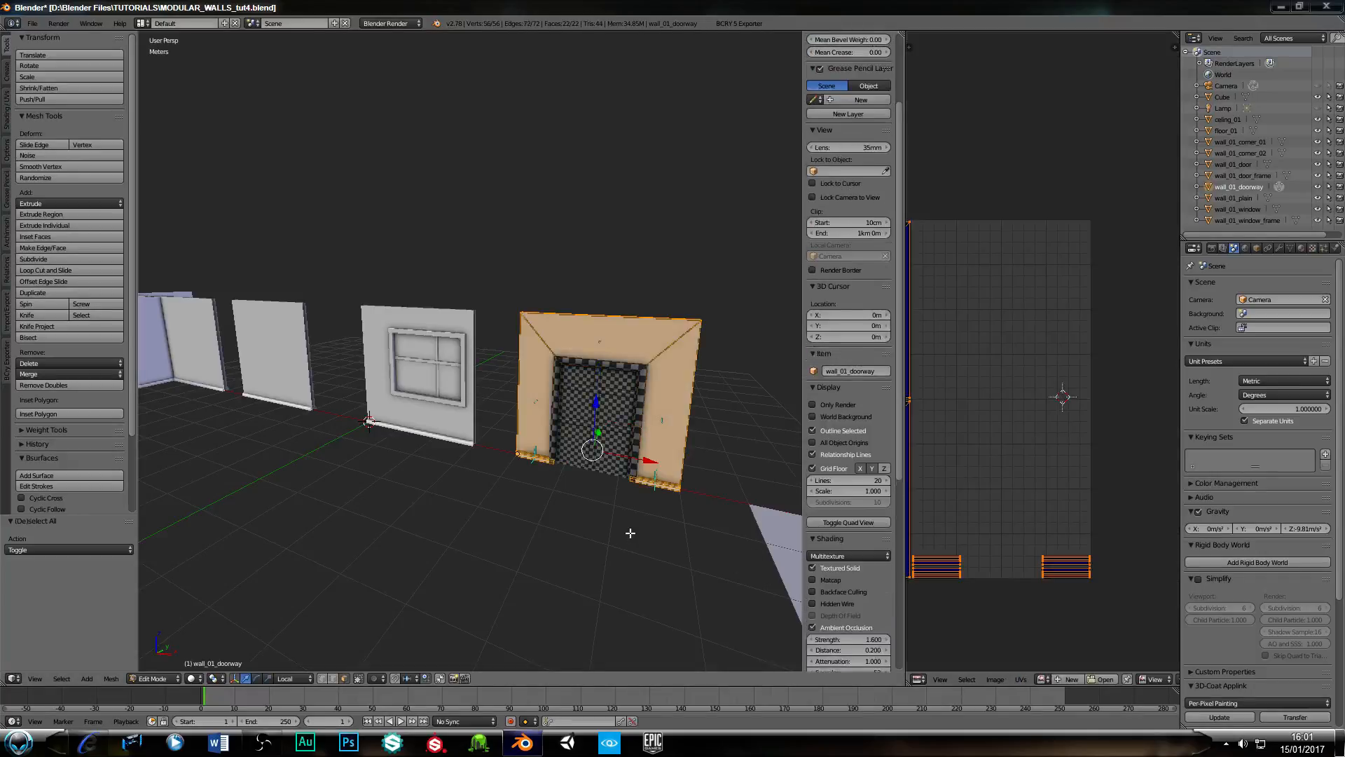
click(1045, 678)
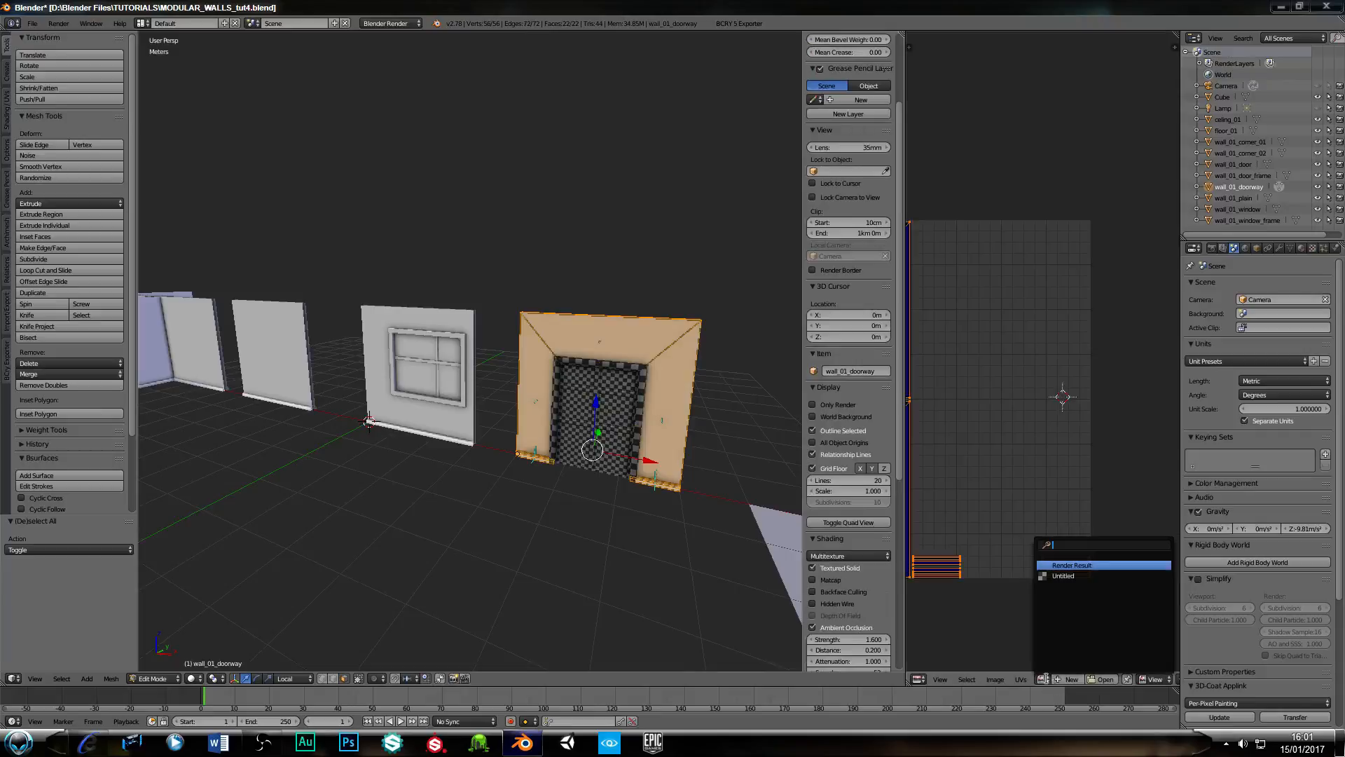
click(1068, 579)
key(Tab)
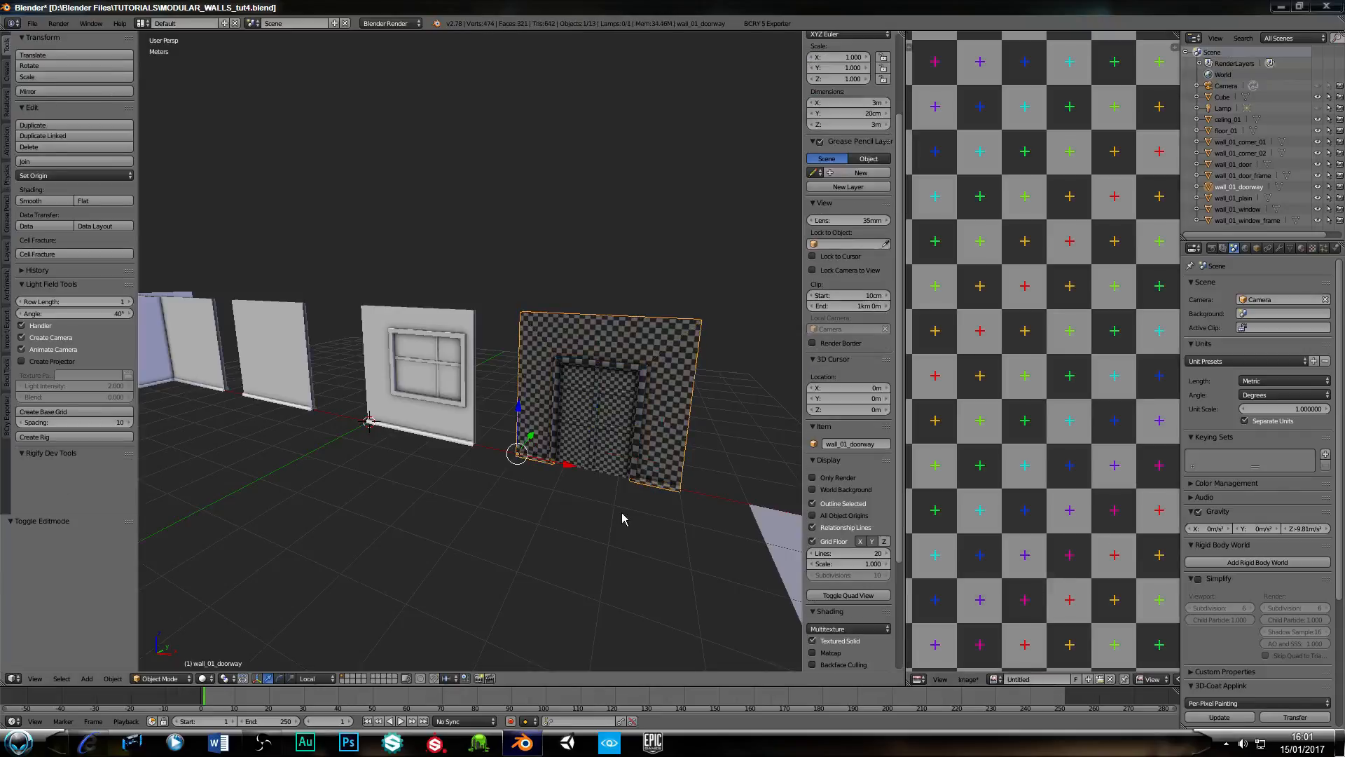
Reassign the Untitled grid image to the door frame's faces in Edit Mode and return to Object Mode.
right_click(635, 455)
key(Tab)
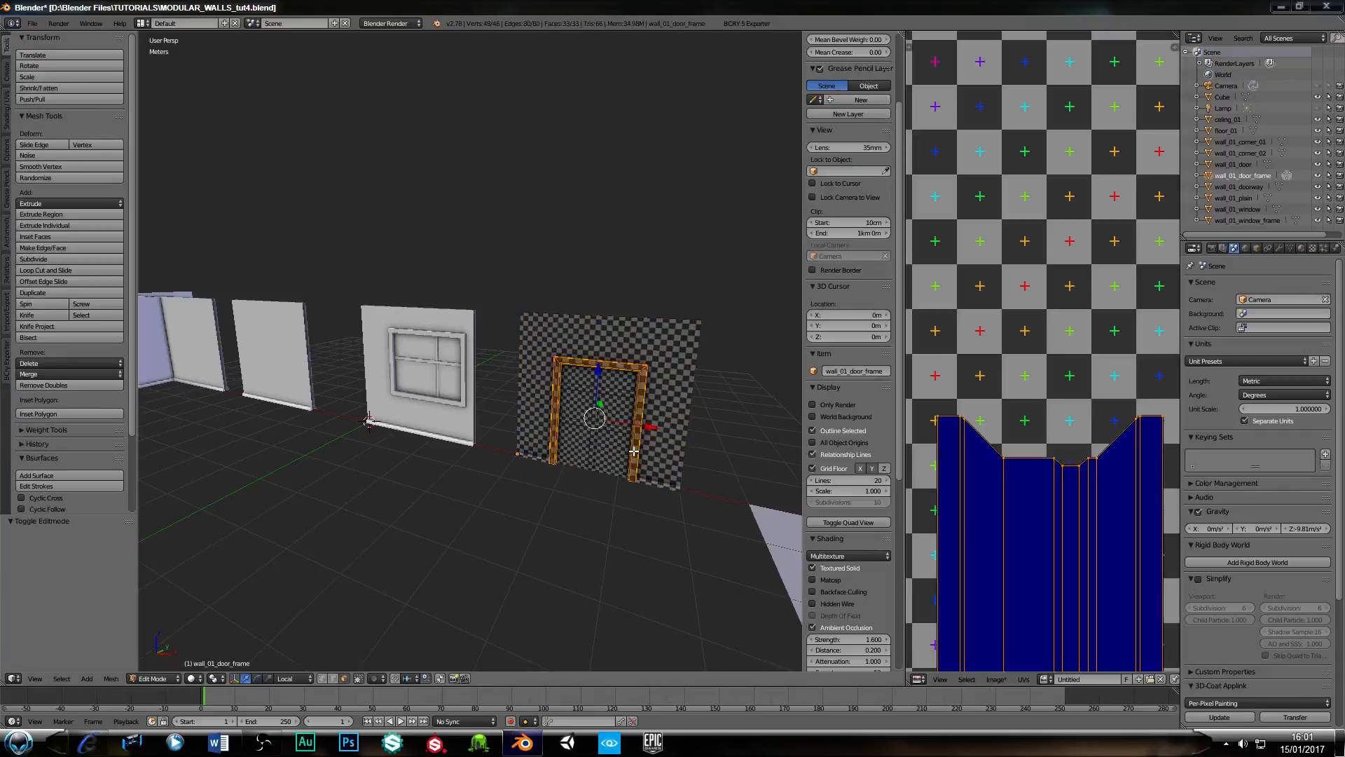
key(a)
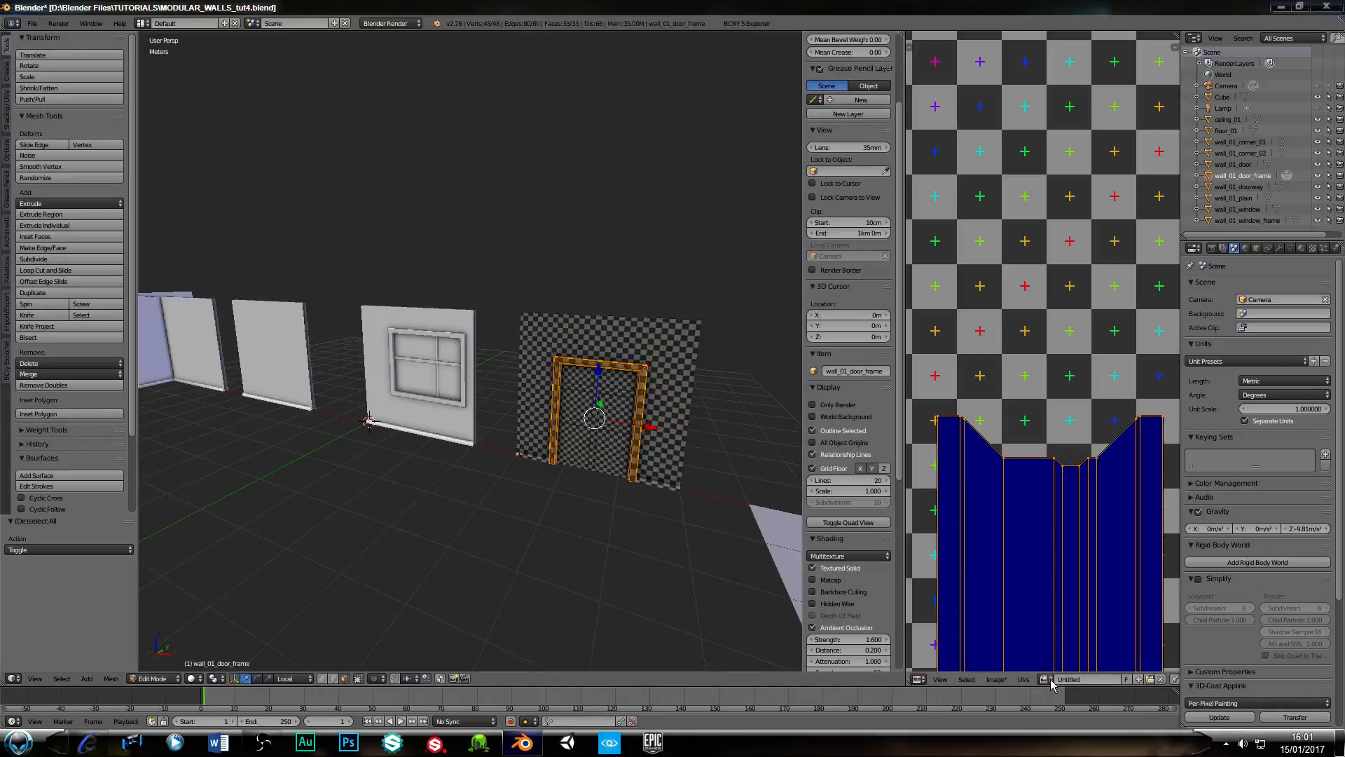
click(1045, 679)
click(1059, 577)
key(Tab)
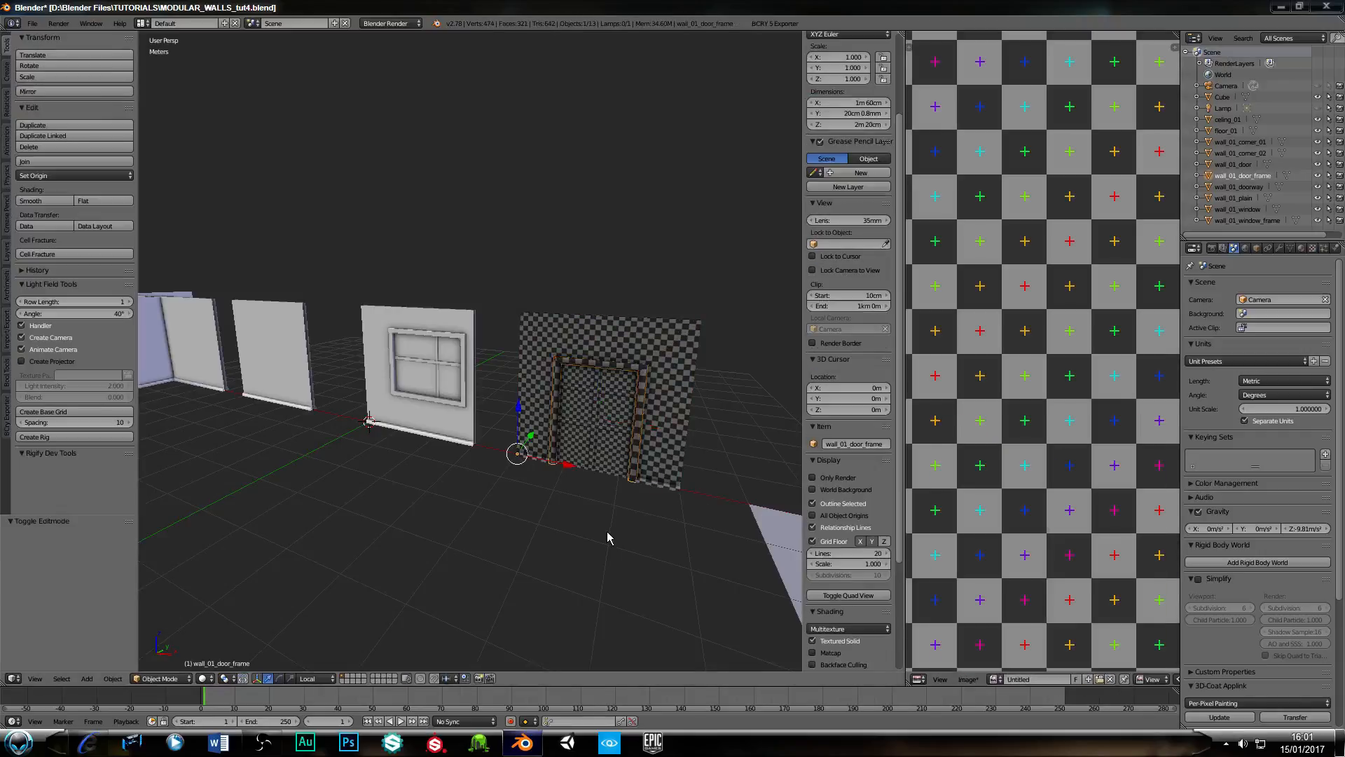
Select the window wall, assign the Untitled grid image to all its faces in Edit Mode, and return to Object Mode.
right_click(472, 426)
key(Tab)
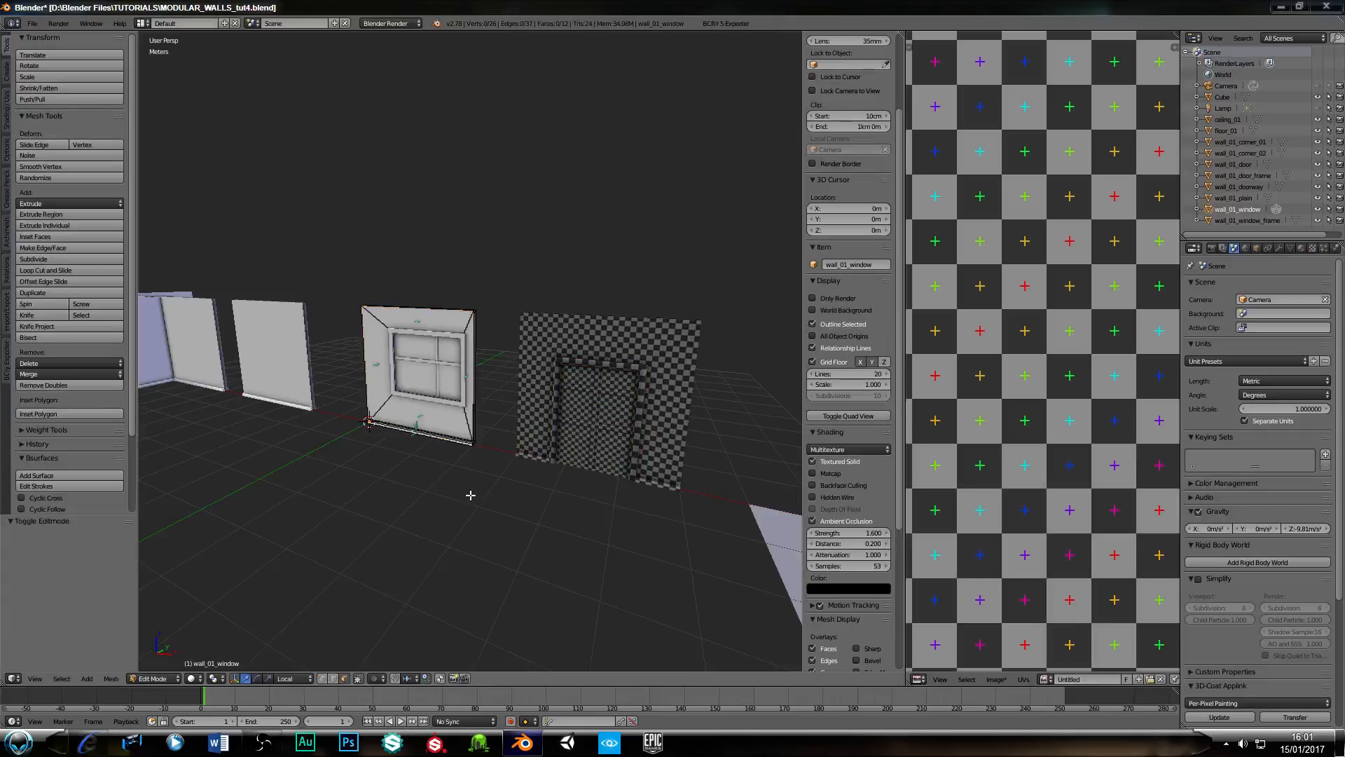
key(a)
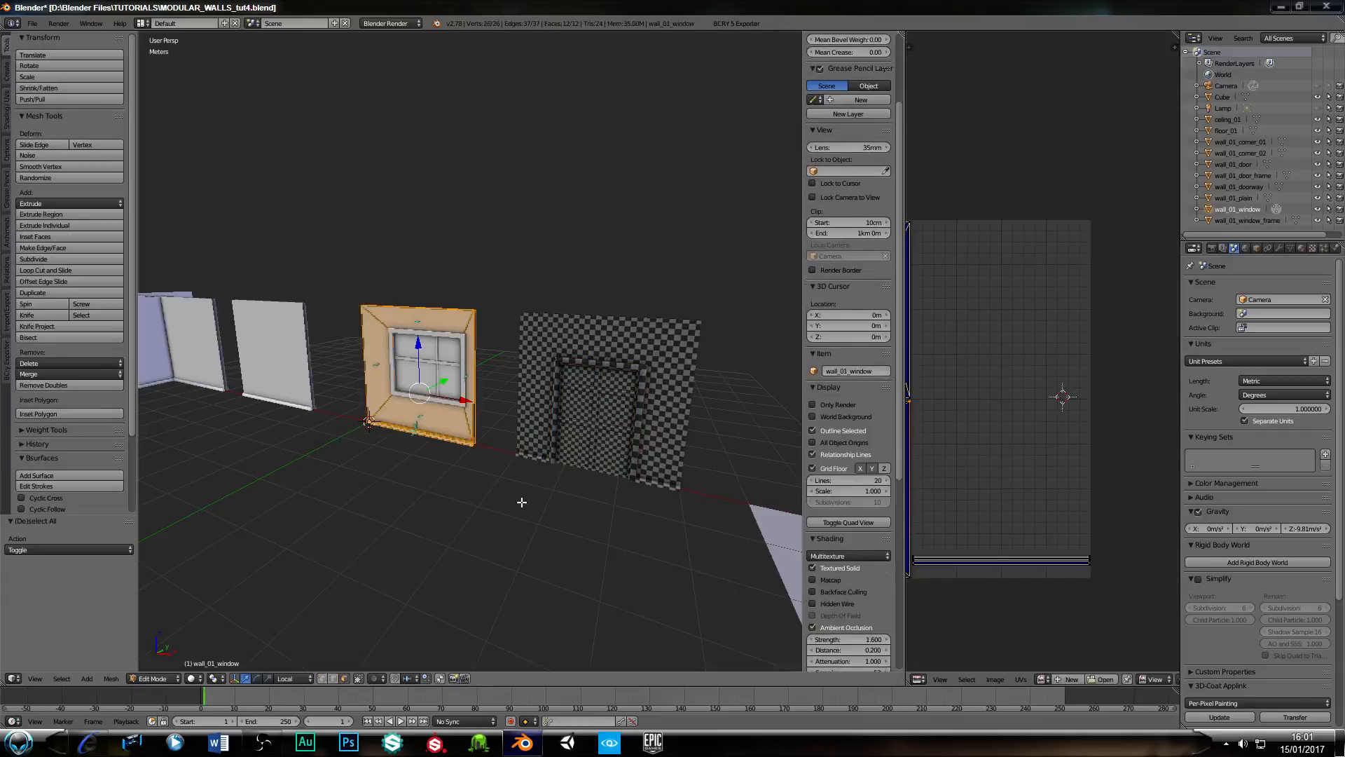
key(a)
key(a)
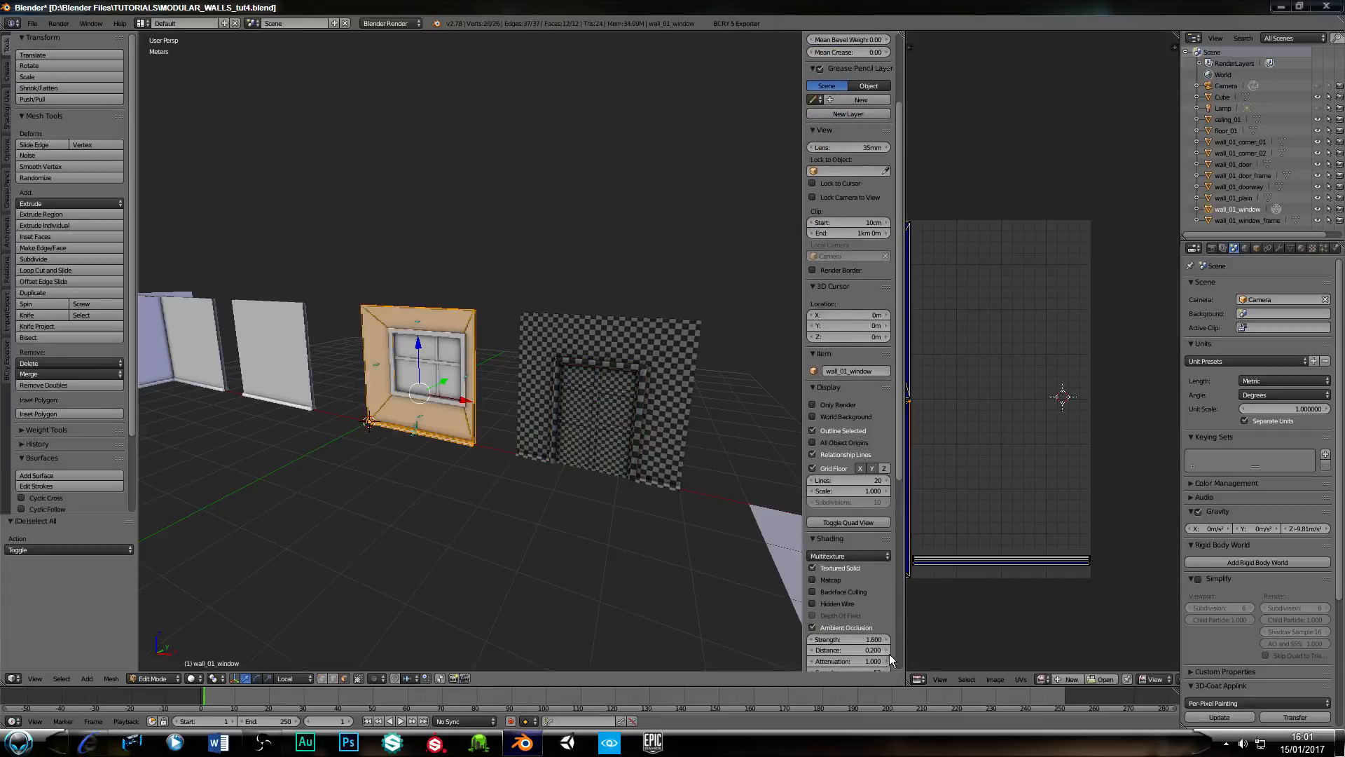
click(1045, 681)
click(1060, 580)
key(Tab)
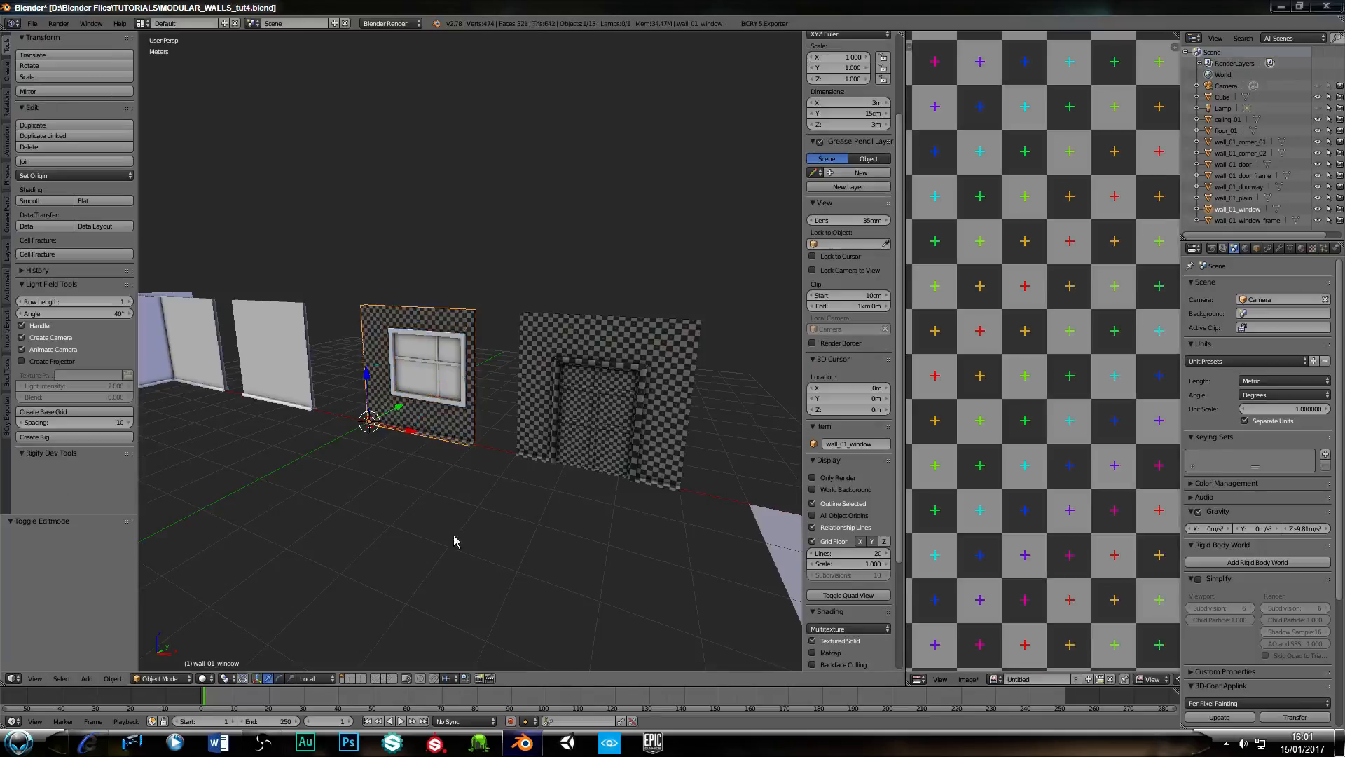
Select the window frame, assign the Untitled grid image to all its faces in Edit Mode, and return to Object Mode.
key(KP_Decimal)
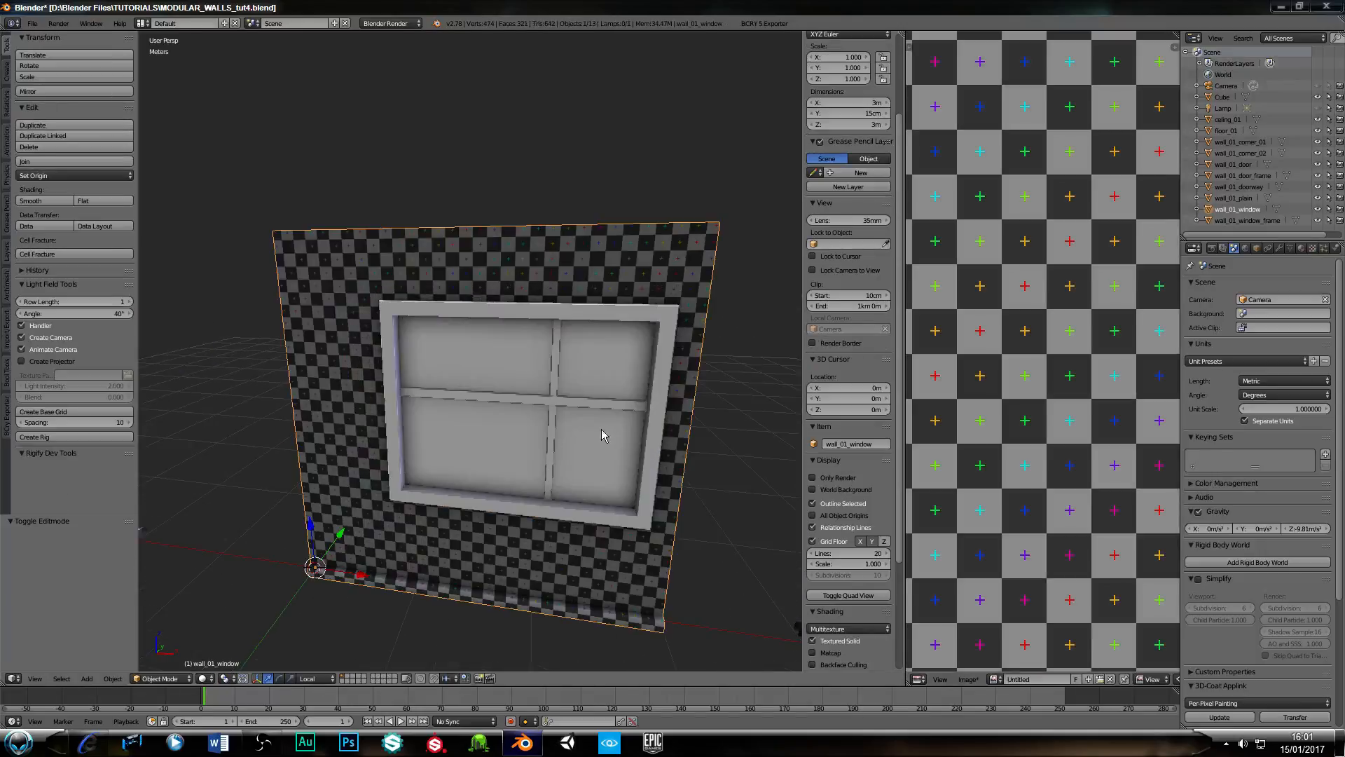
key(KP_Divide)
right_click(588, 414)
key(Tab)
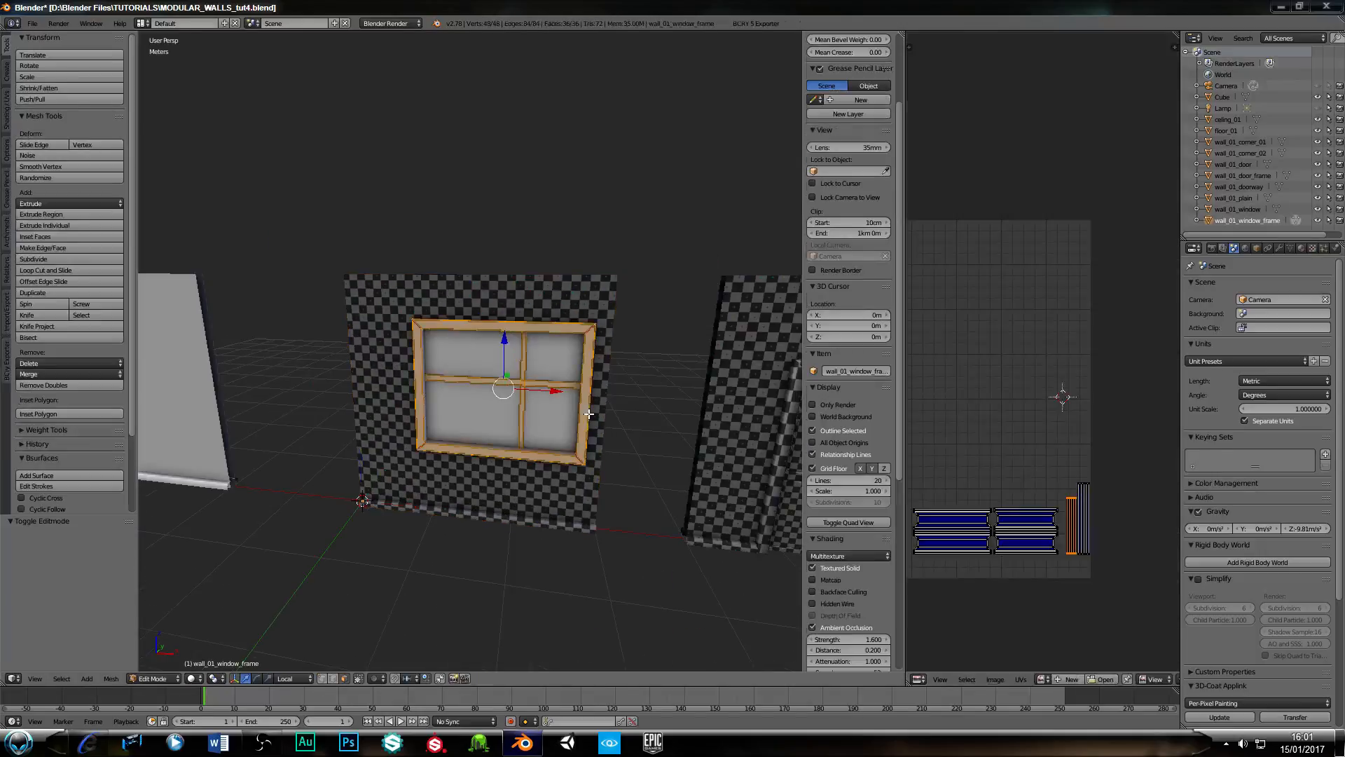
key(a)
key(a)
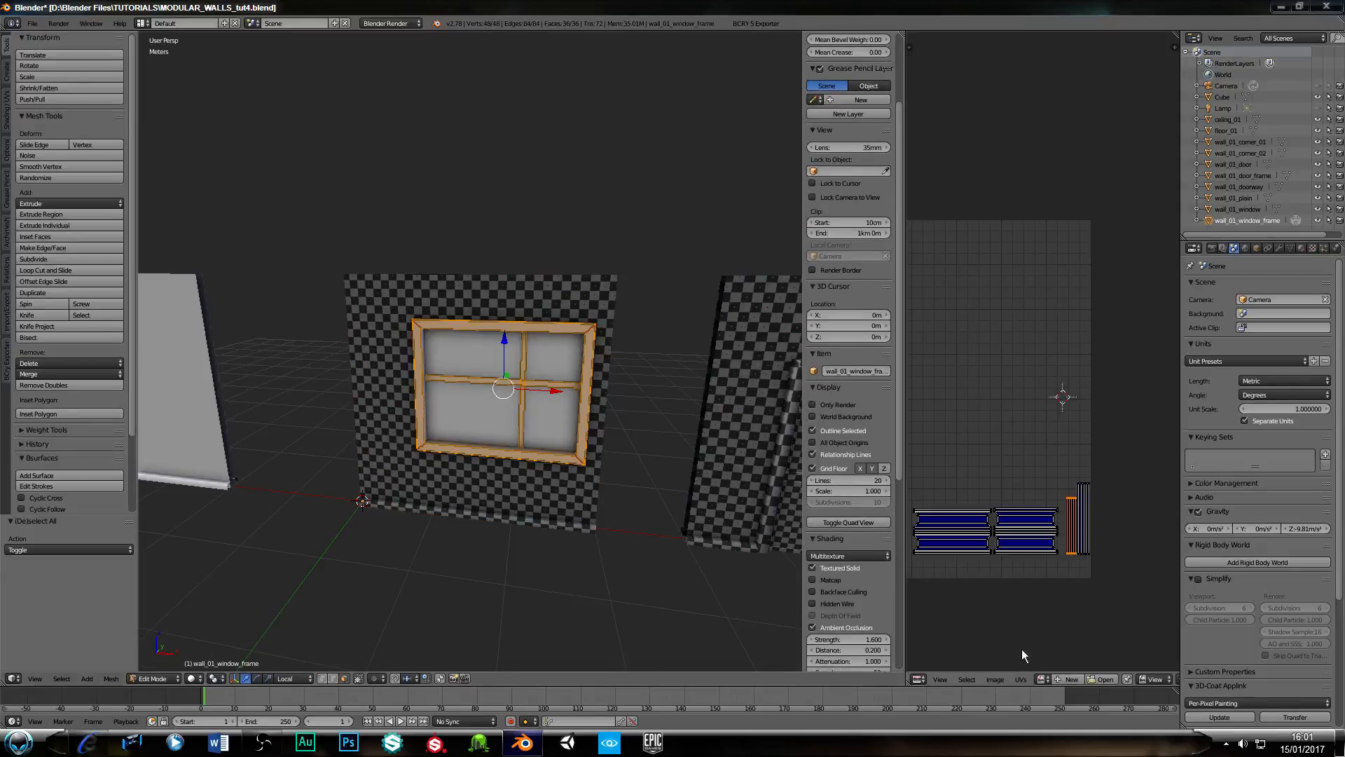
click(1044, 679)
click(1058, 585)
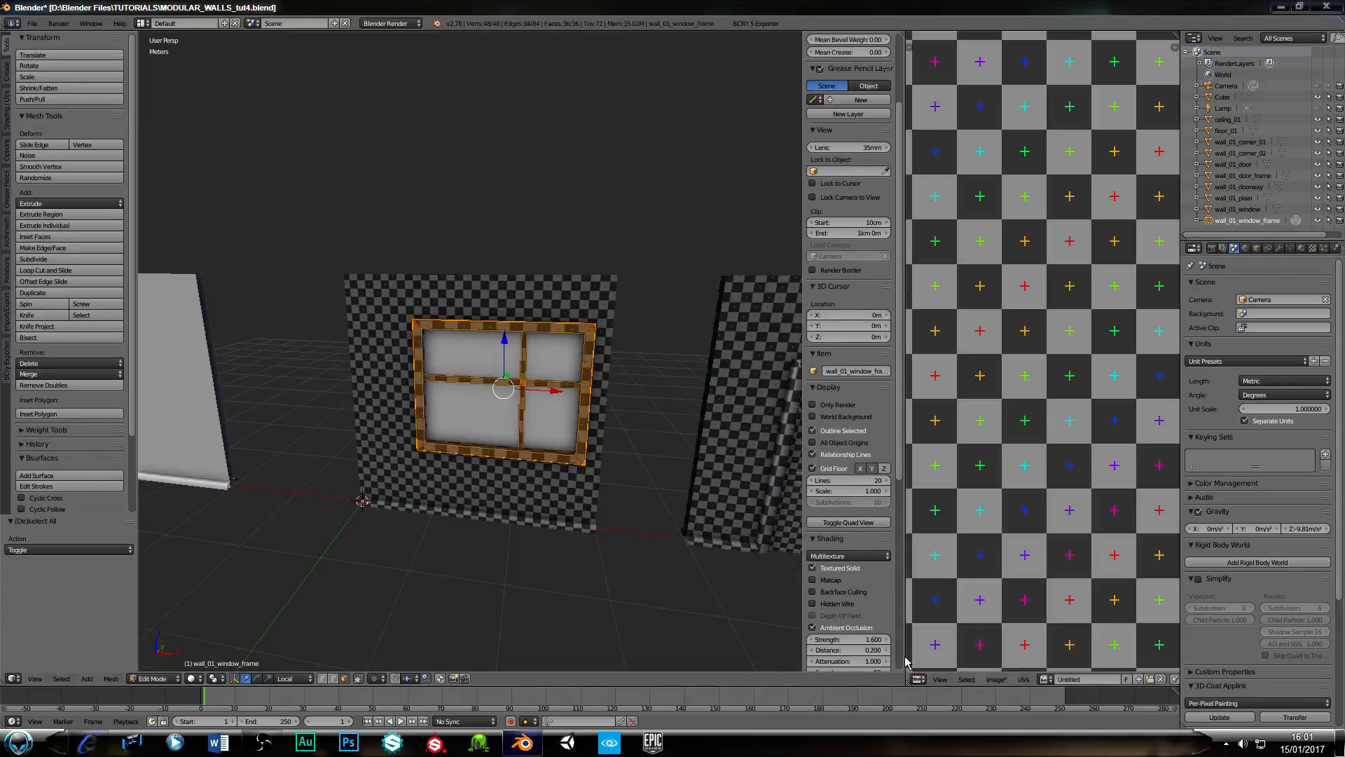
key(Tab)
Select the pane inside the window frame, assign the Untitled grid image to its faces in Edit Mode, and return to Object Mode.
middle_drag(309, 481, 325, 483)
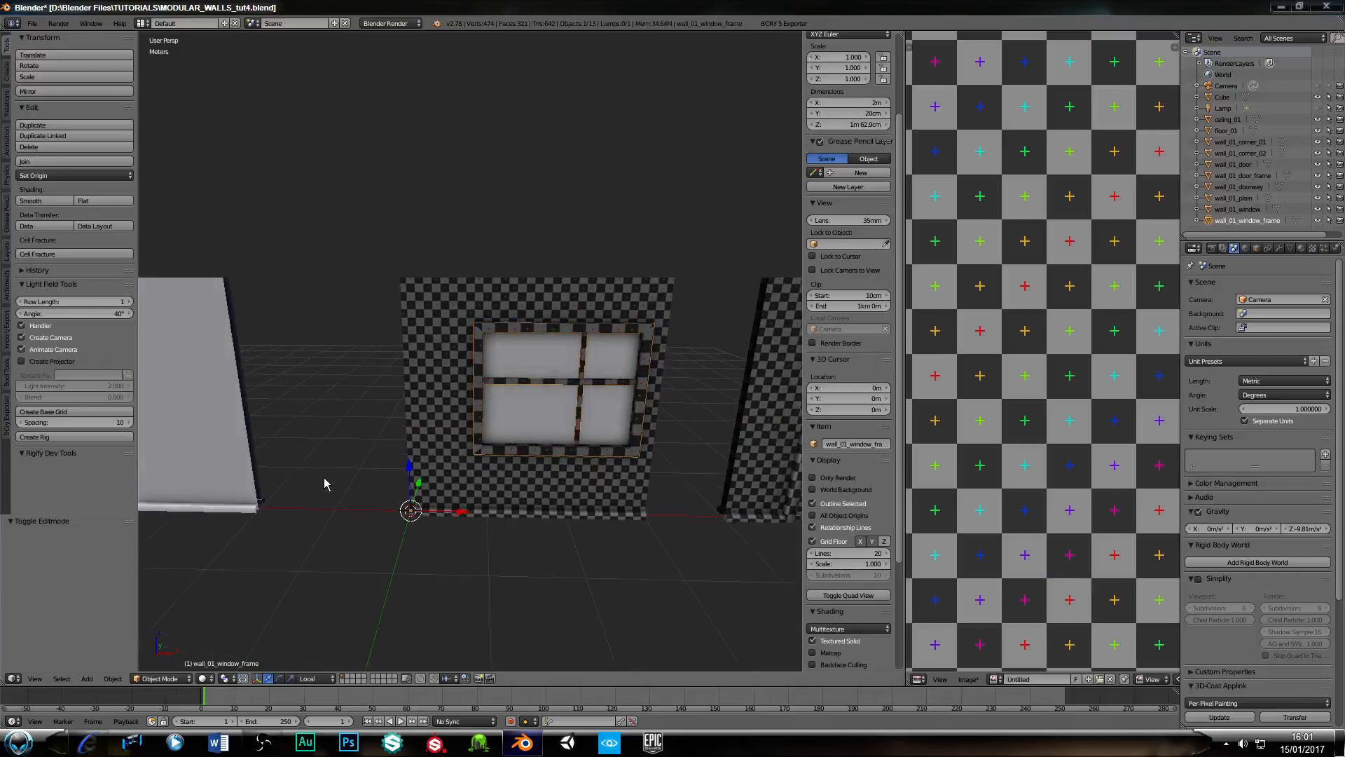
middle_drag(211, 501, 433, 484)
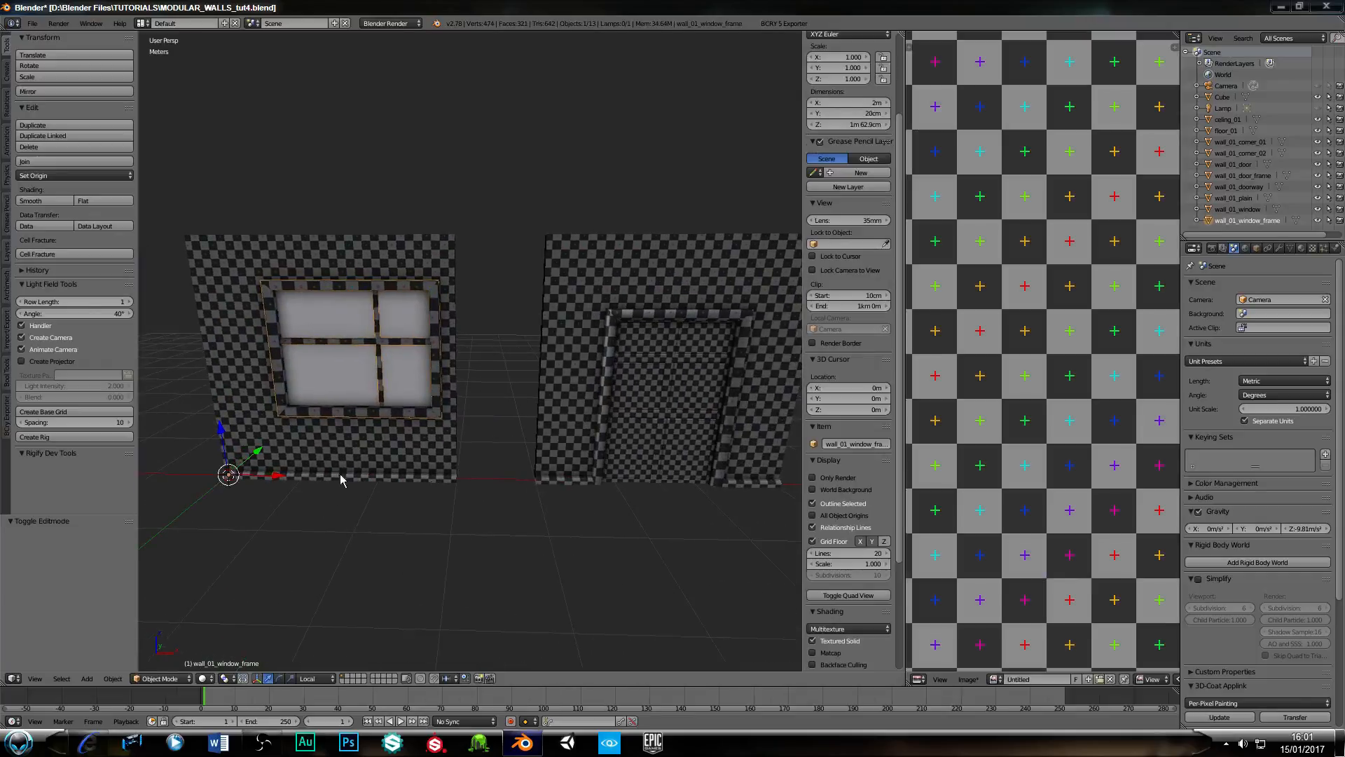
middle_drag(271, 469, 400, 474)
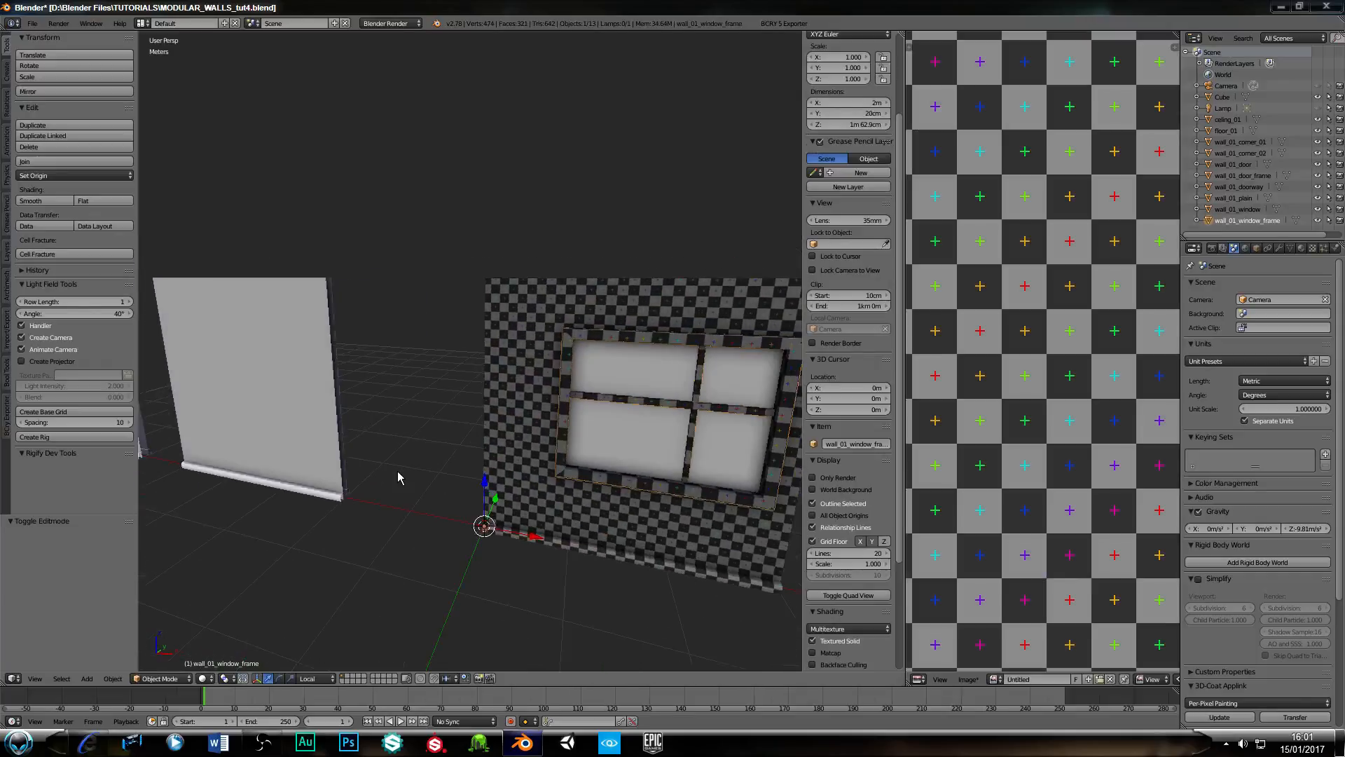
key(Tab)
key(Tab)
right_click(656, 443)
key(Tab)
key(a)
key(a)
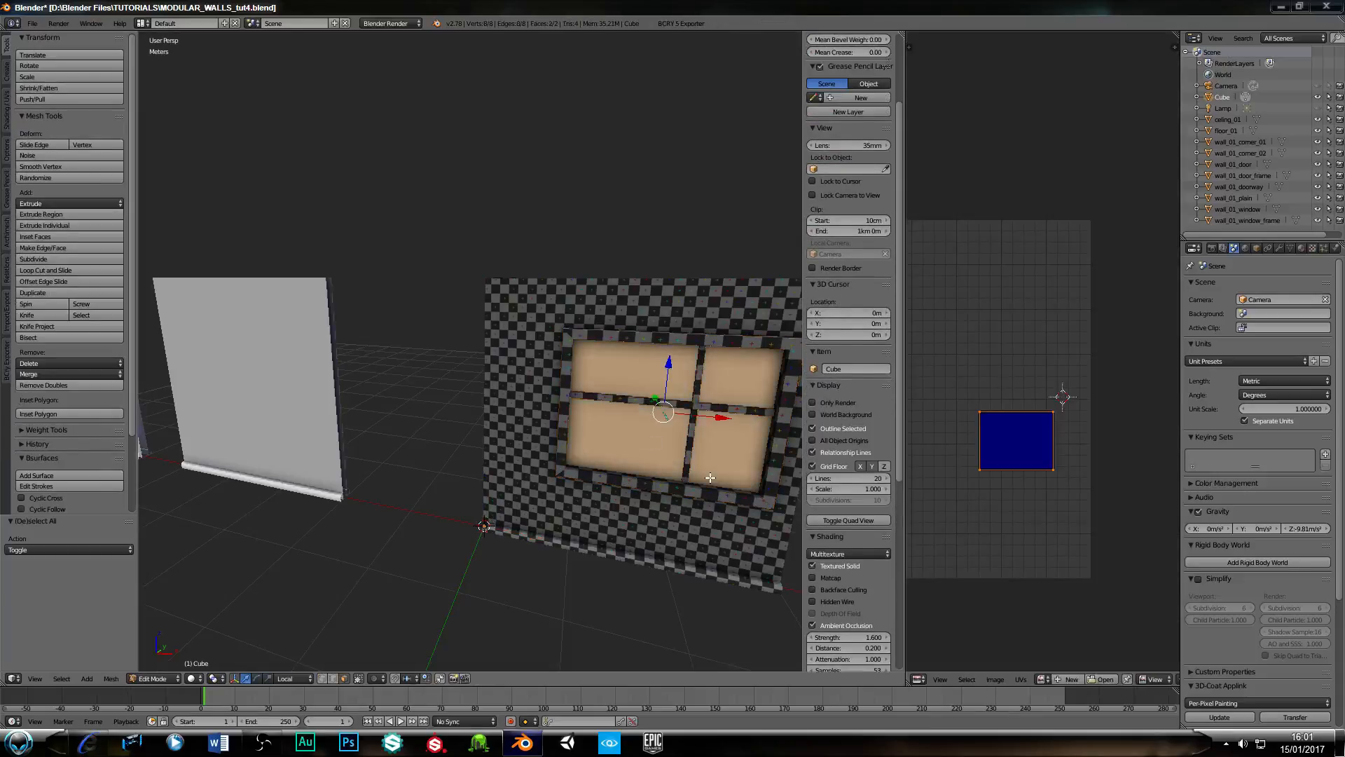
click(1043, 679)
click(1063, 575)
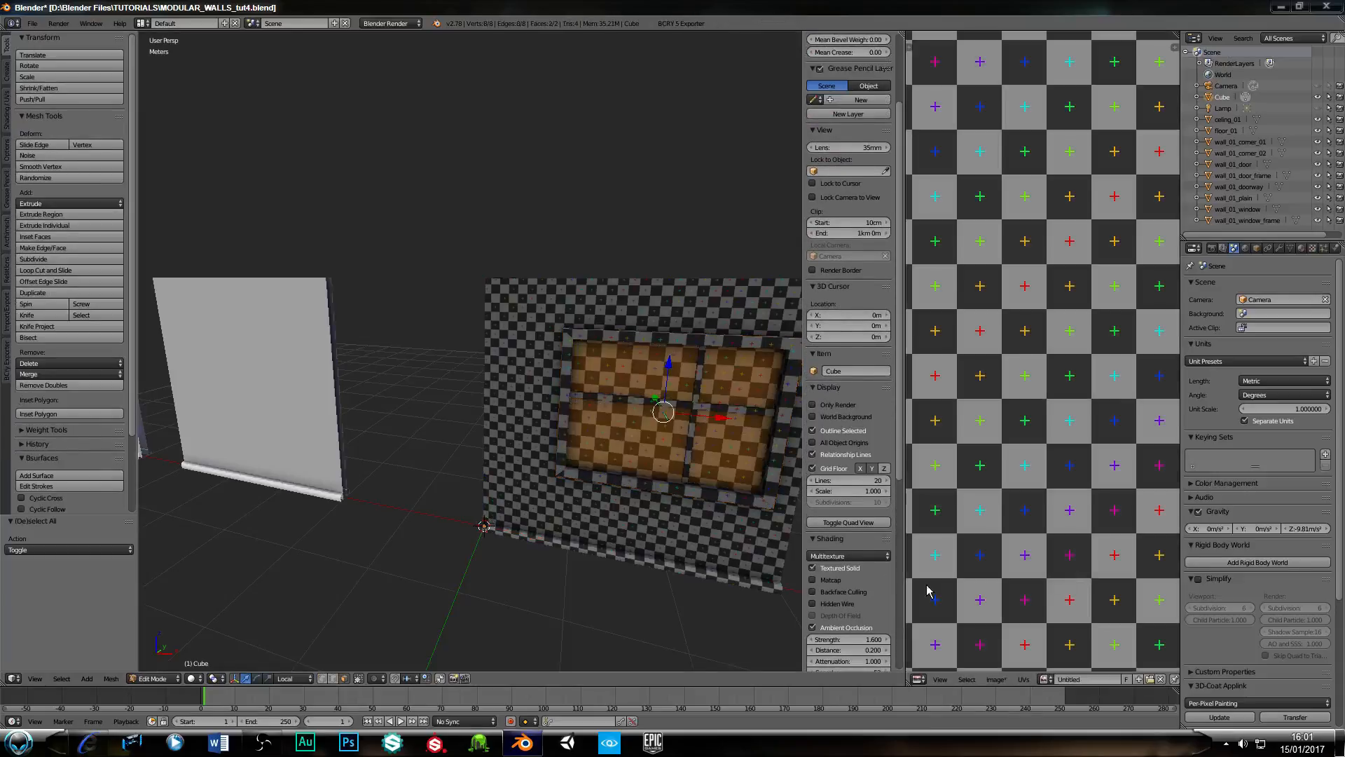
key(Tab)
Select the plain wall, assign the Untitled grid image to all its faces in Edit Mode, and return to Object Mode.
middle_drag(361, 480, 339, 456)
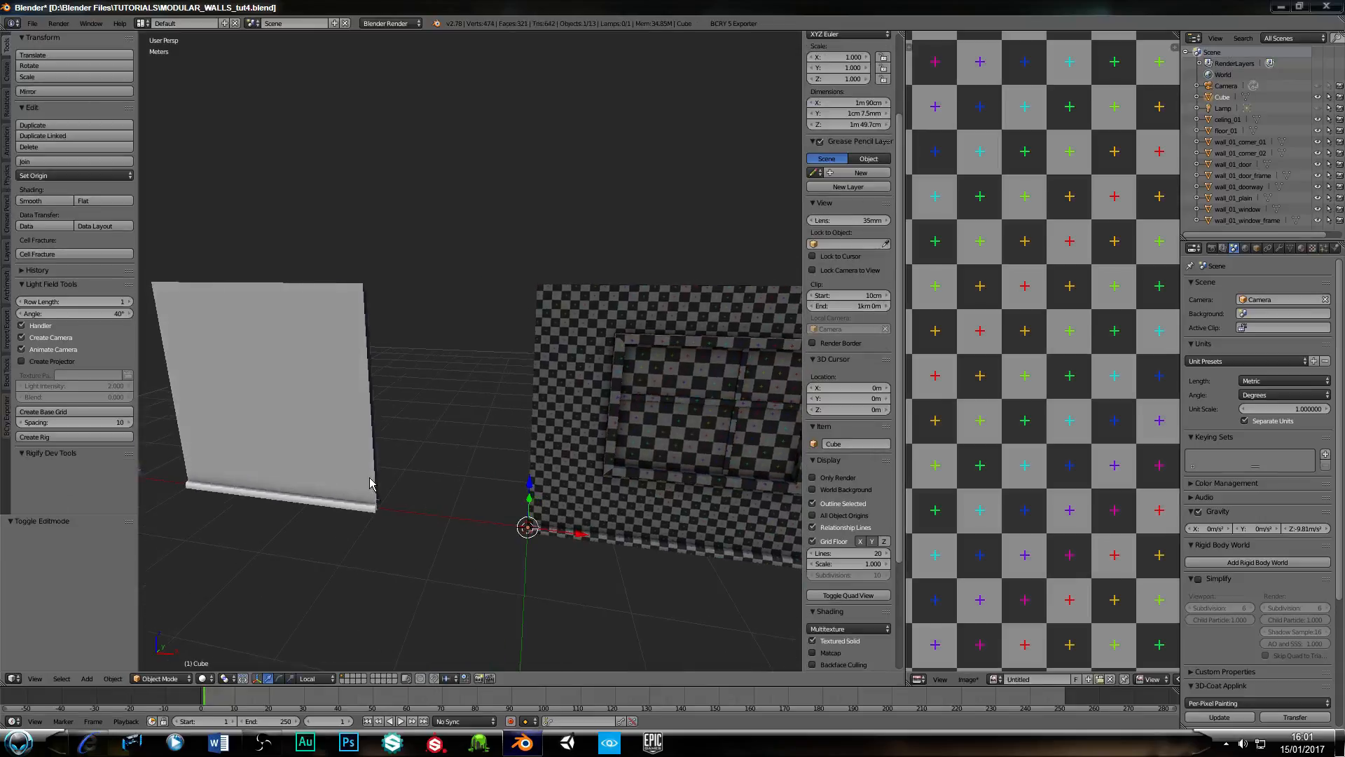
right_click(338, 454)
key(Tab)
key(a)
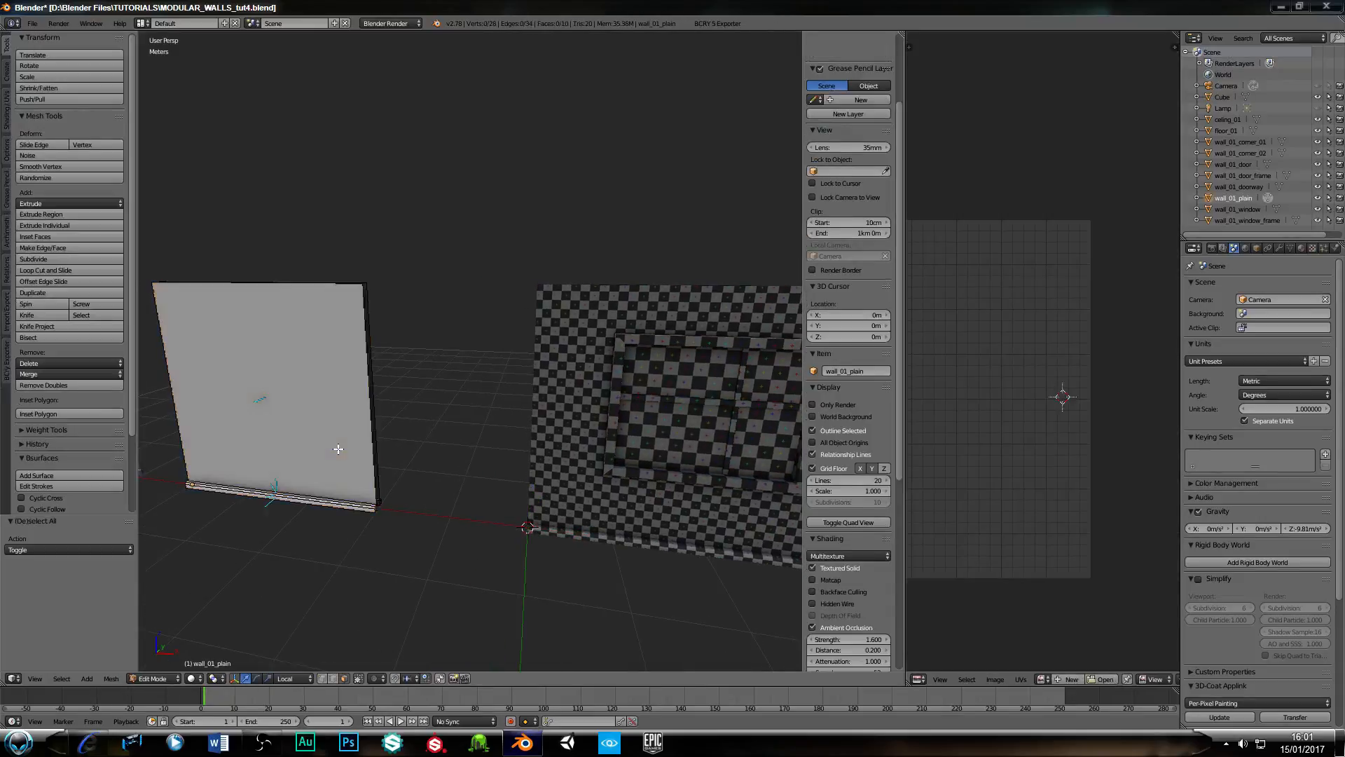
key(a)
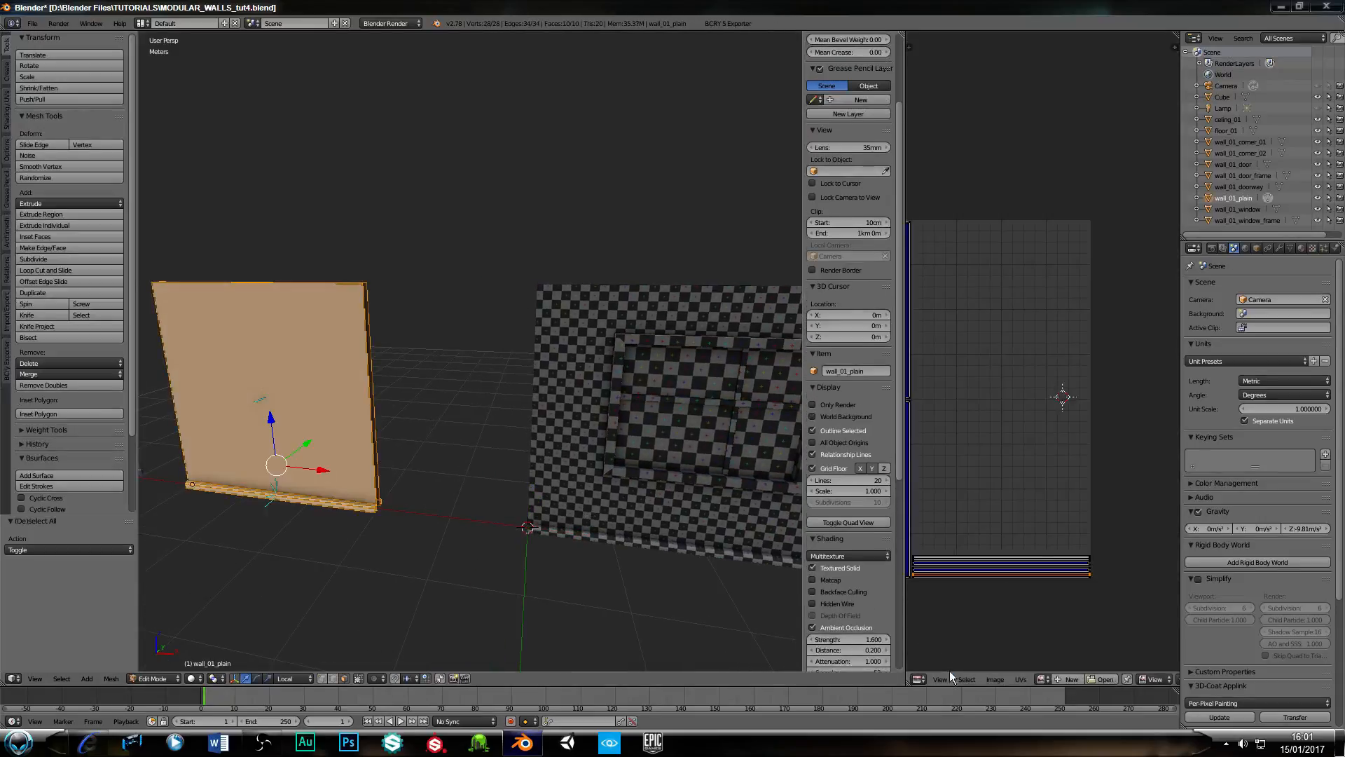
click(1043, 679)
click(1055, 574)
scroll(414, 561, down, 3)
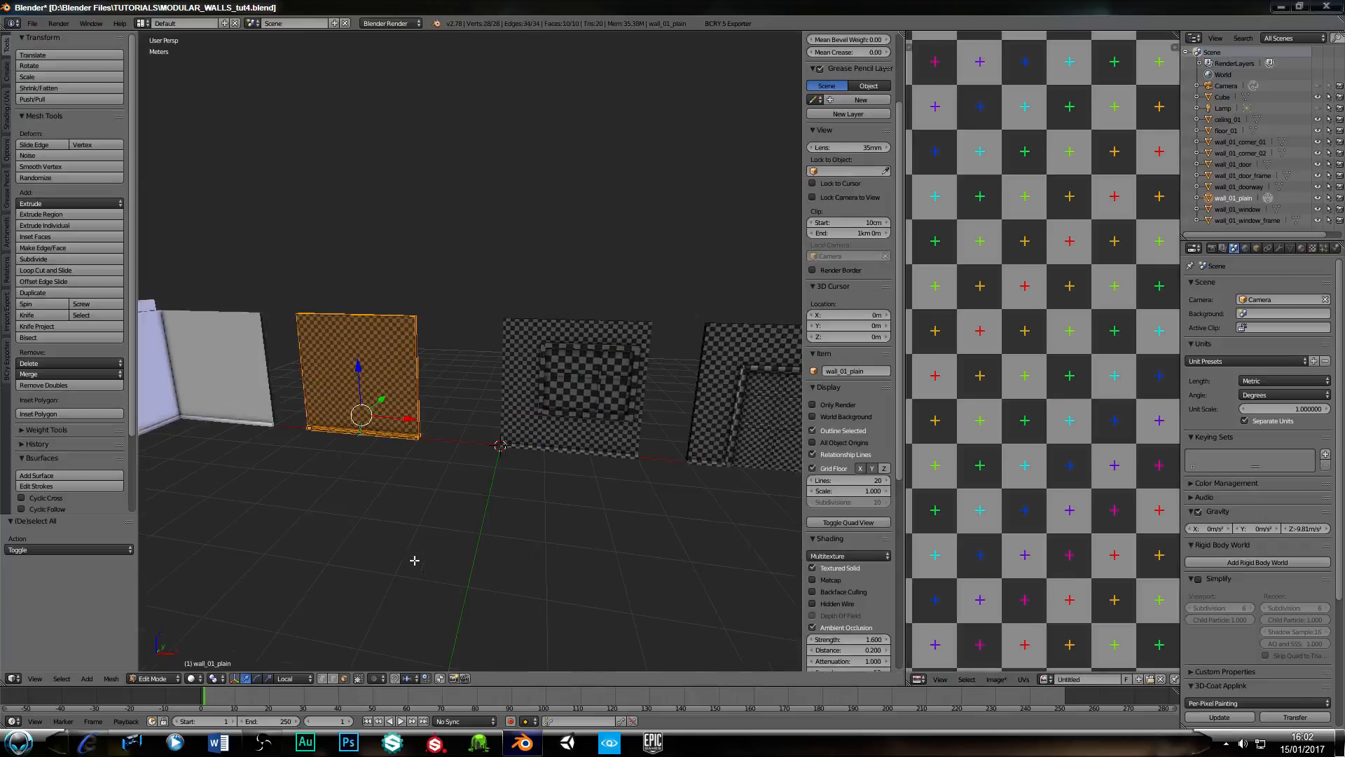
middle_drag(301, 507, 311, 506)
middle_drag(191, 512, 446, 496)
key(Tab)
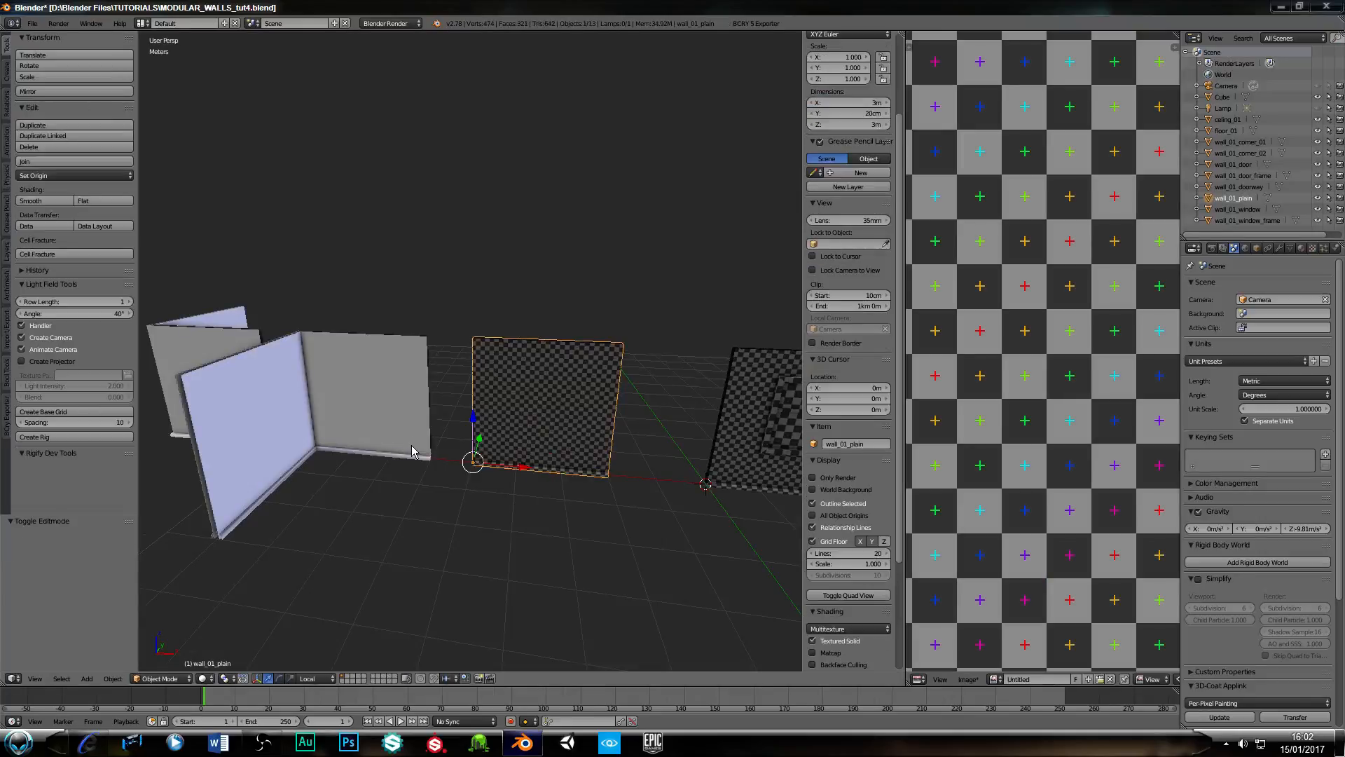
Select the corner wall wall_01_corner_01, assign the Untitled grid image to all its faces in Edit Mode, and return to Object Mode.
right_click(412, 443)
key(Tab)
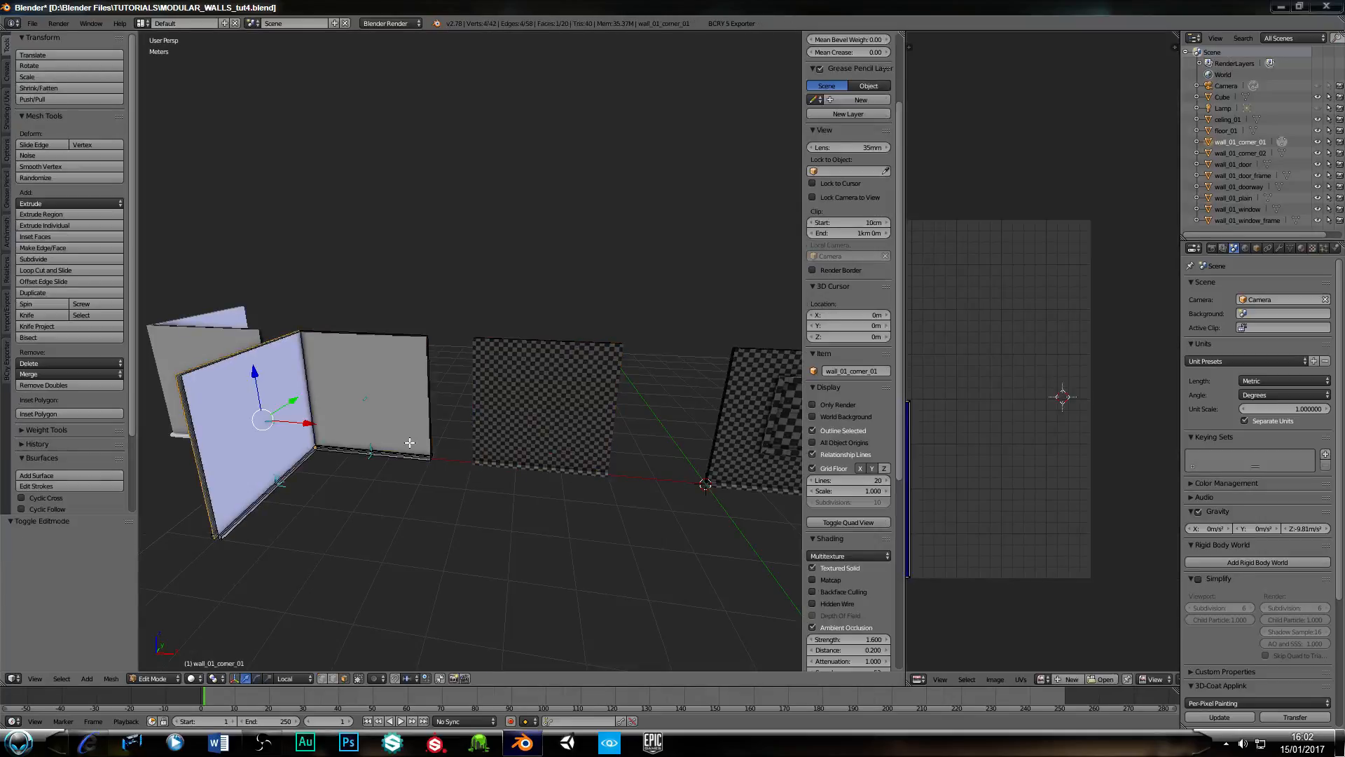
key(a)
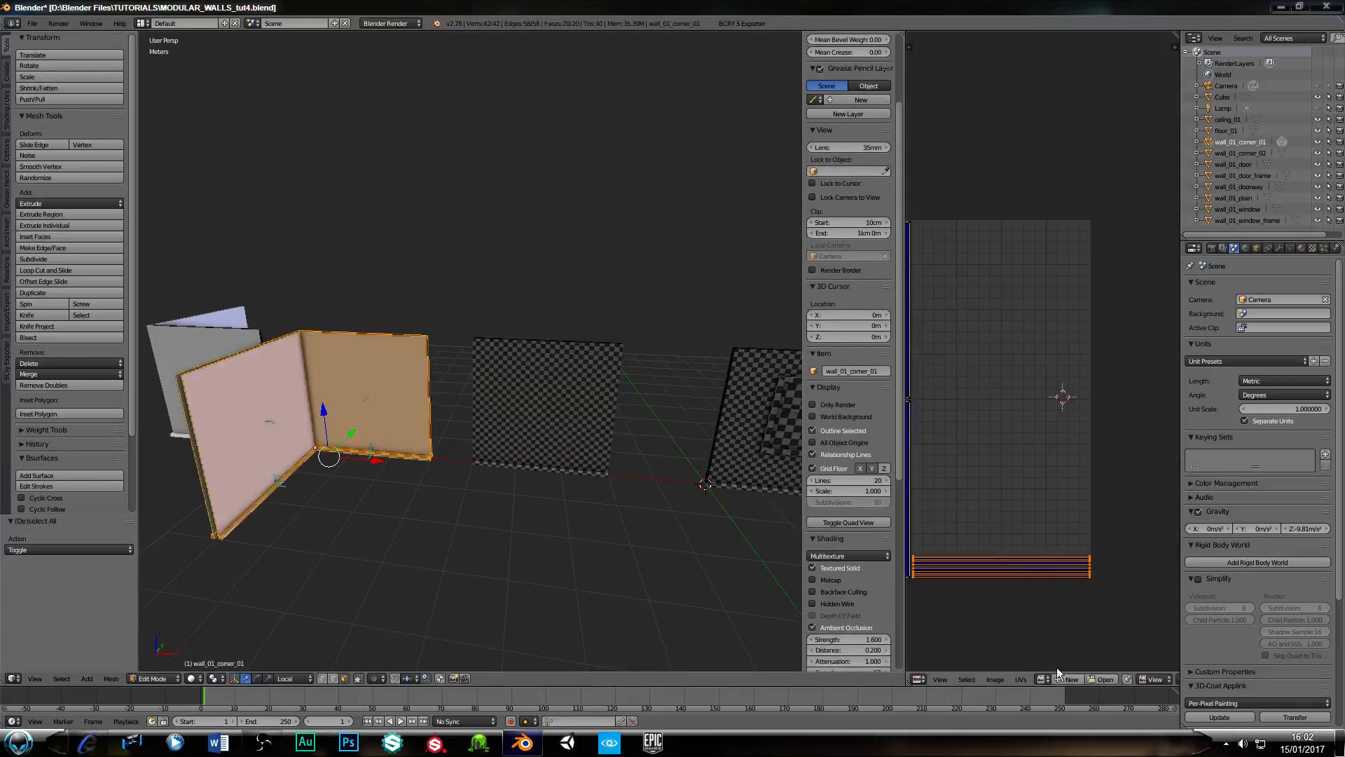
click(1047, 680)
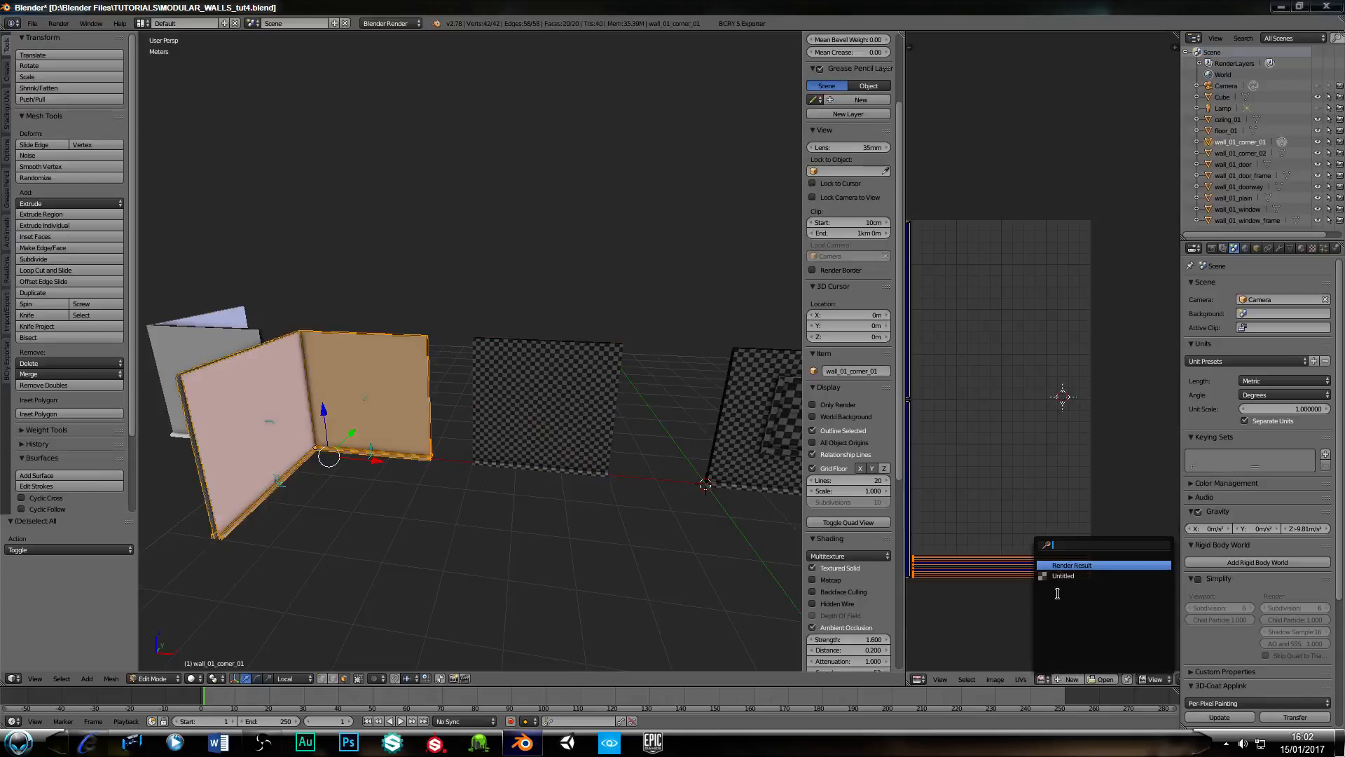
click(1058, 573)
key(Tab)
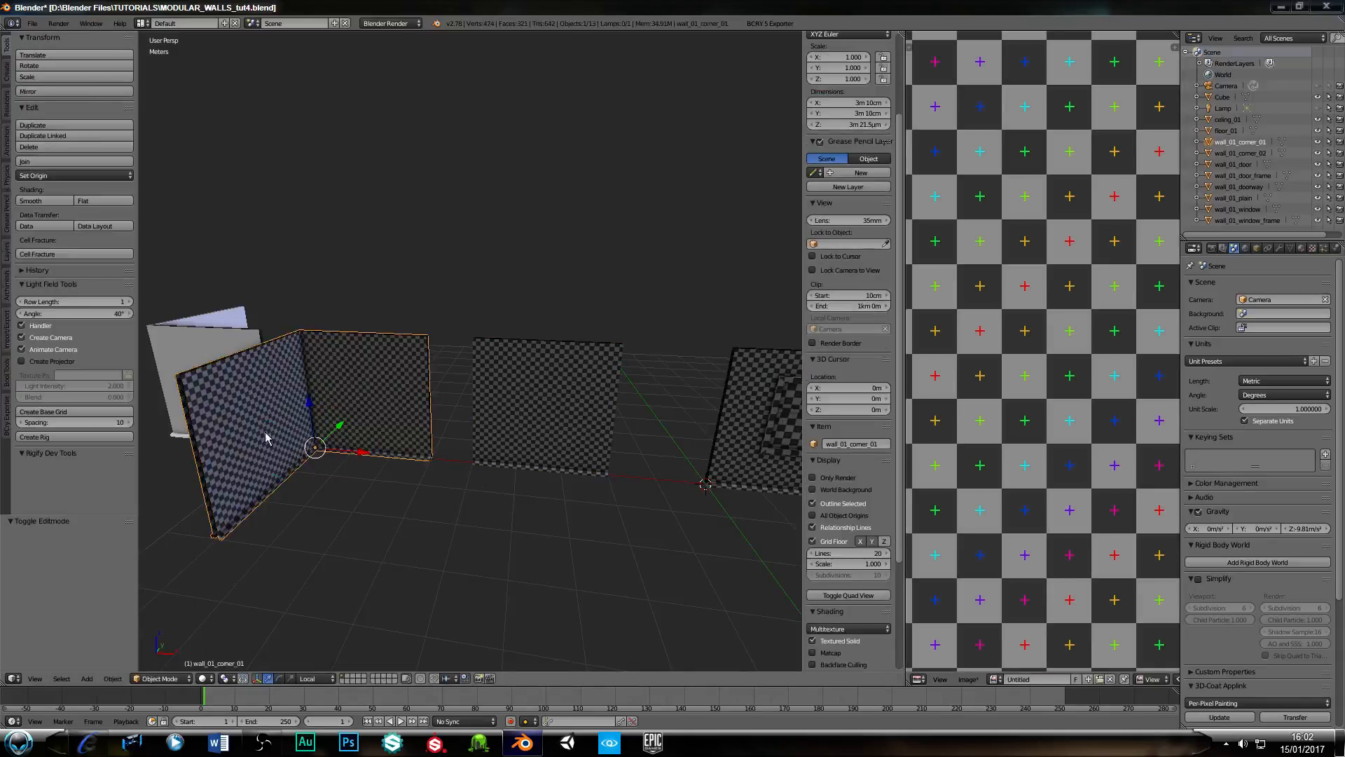
Select the rear corner wall wall_01_corner_02, assign the Untitled grid image to all its faces in Edit Mode, and return to Object Mode.
right_click(201, 352)
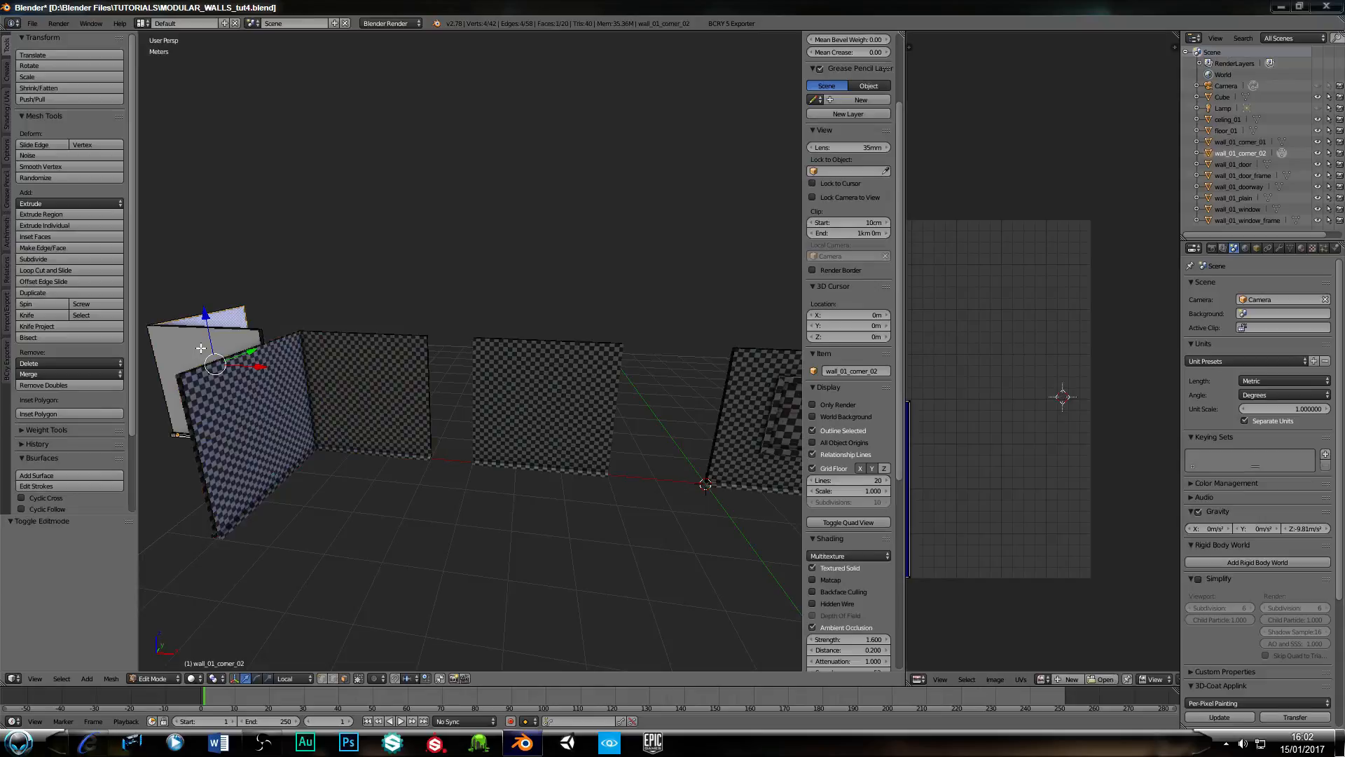
key(a)
key(a)
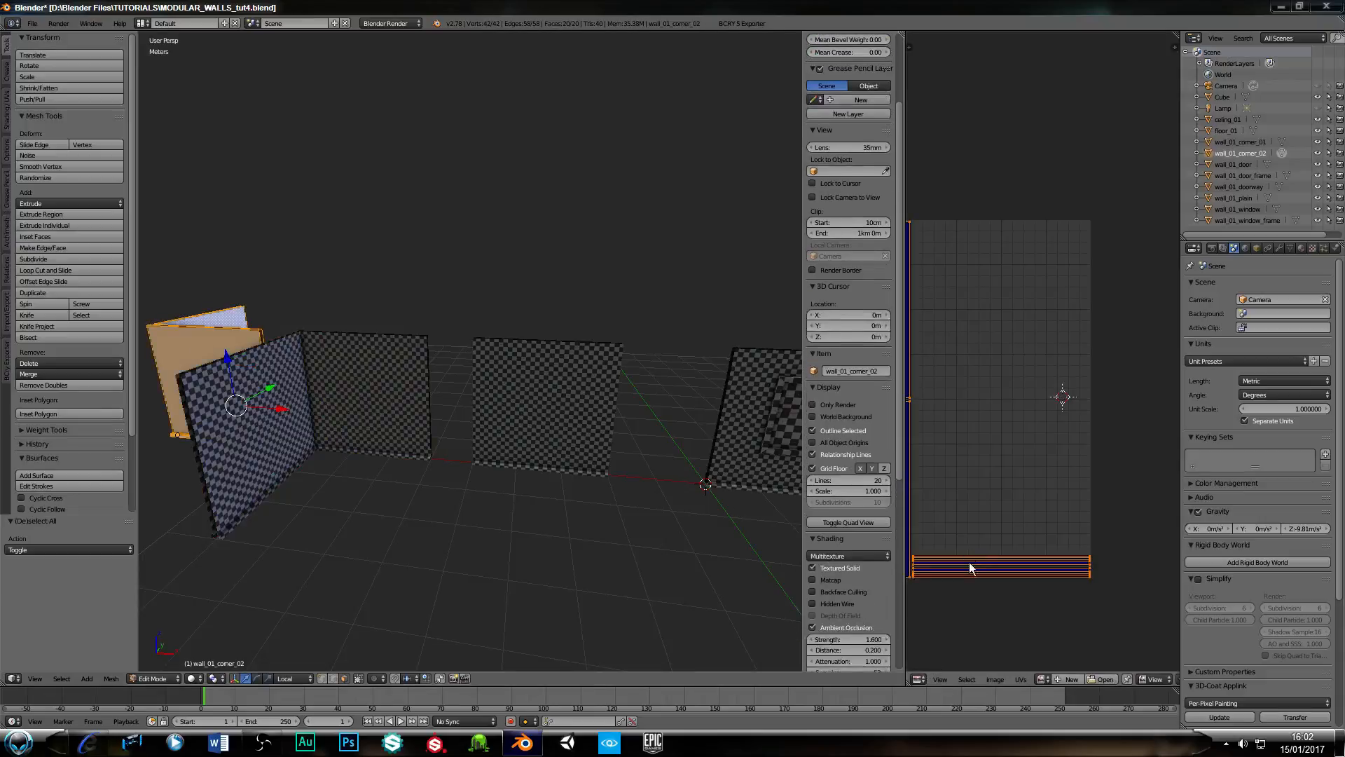
click(1042, 679)
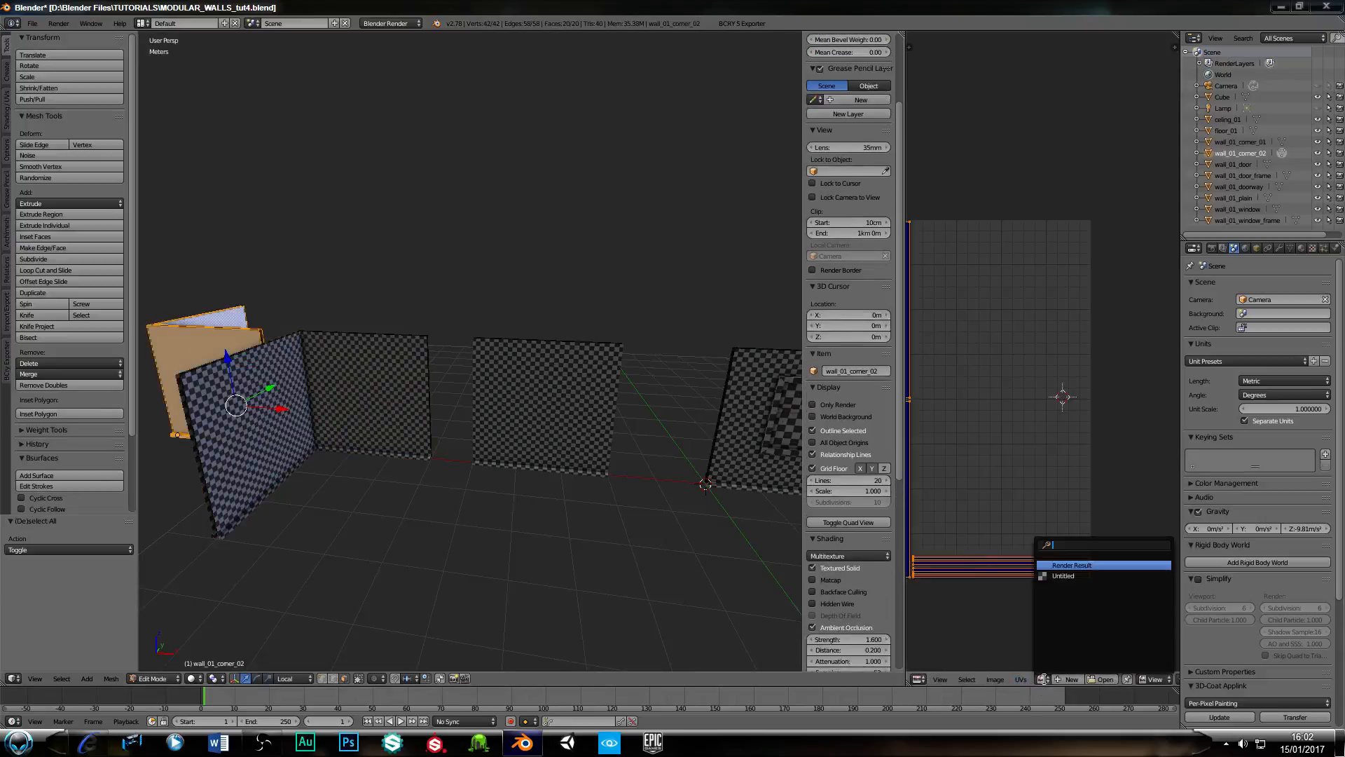
click(1061, 576)
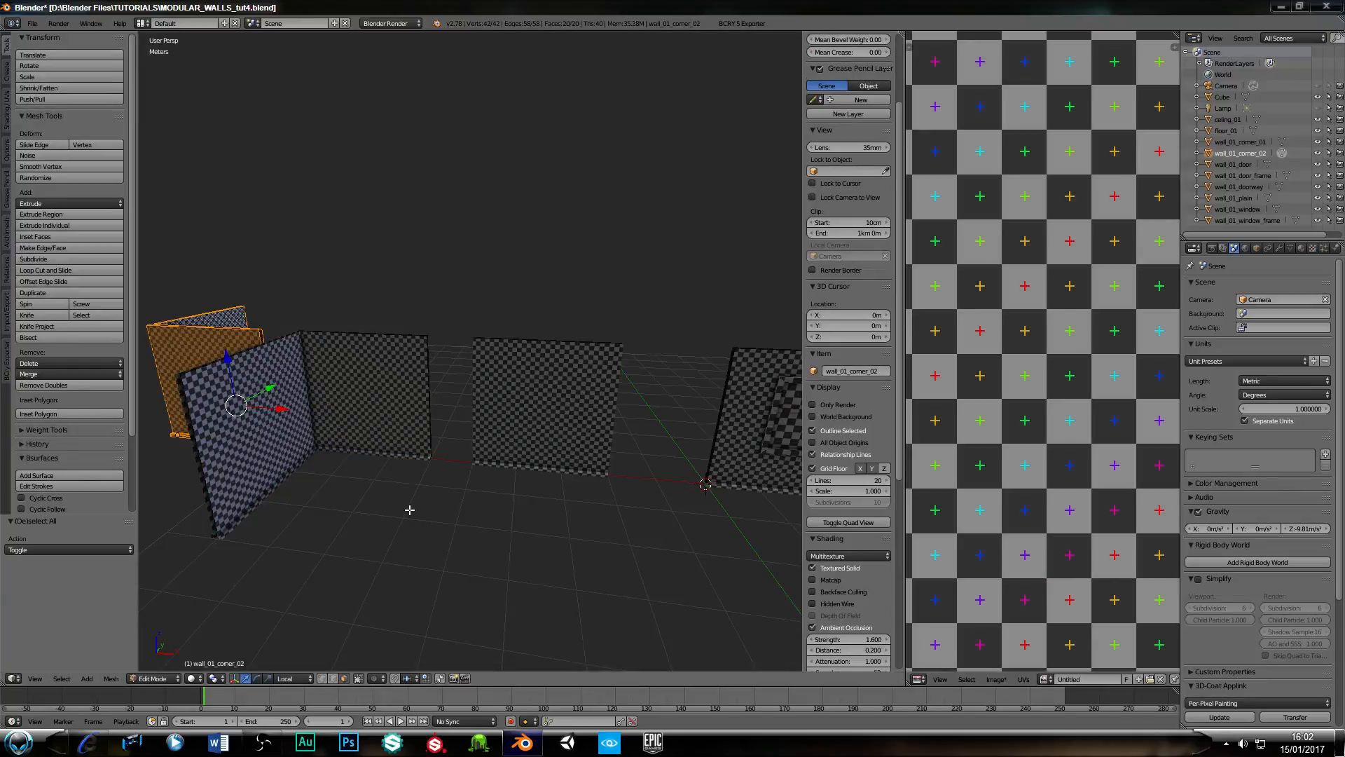
key(Tab)
middle_drag(387, 470, 356, 464)
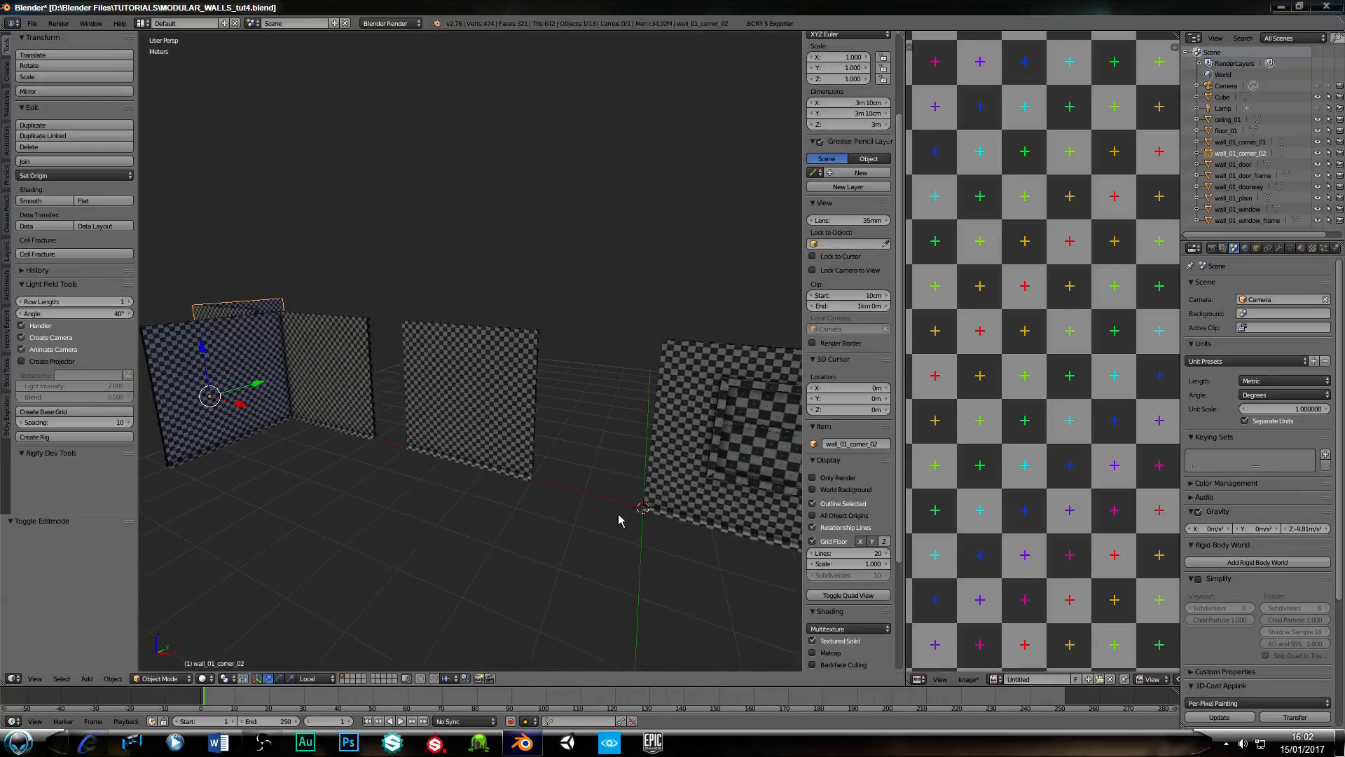
Examine the checker texture on both corner walls up close, checking square size and alignment on the faces, inner corners and skirting.
middle_drag(618, 519, 411, 424)
key(KP_Decimal)
scroll(376, 481, up, 3)
scroll(336, 487, down, 3)
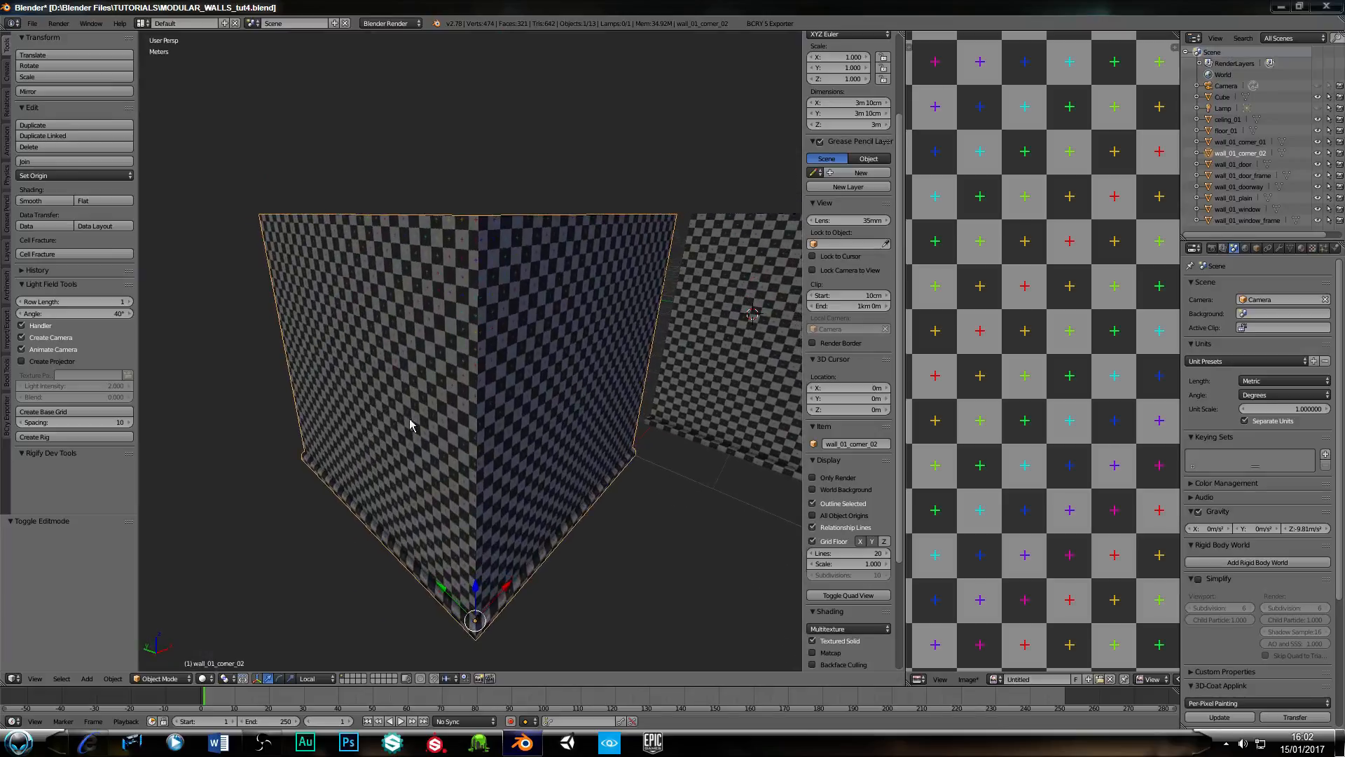
middle_drag(476, 390, 678, 397)
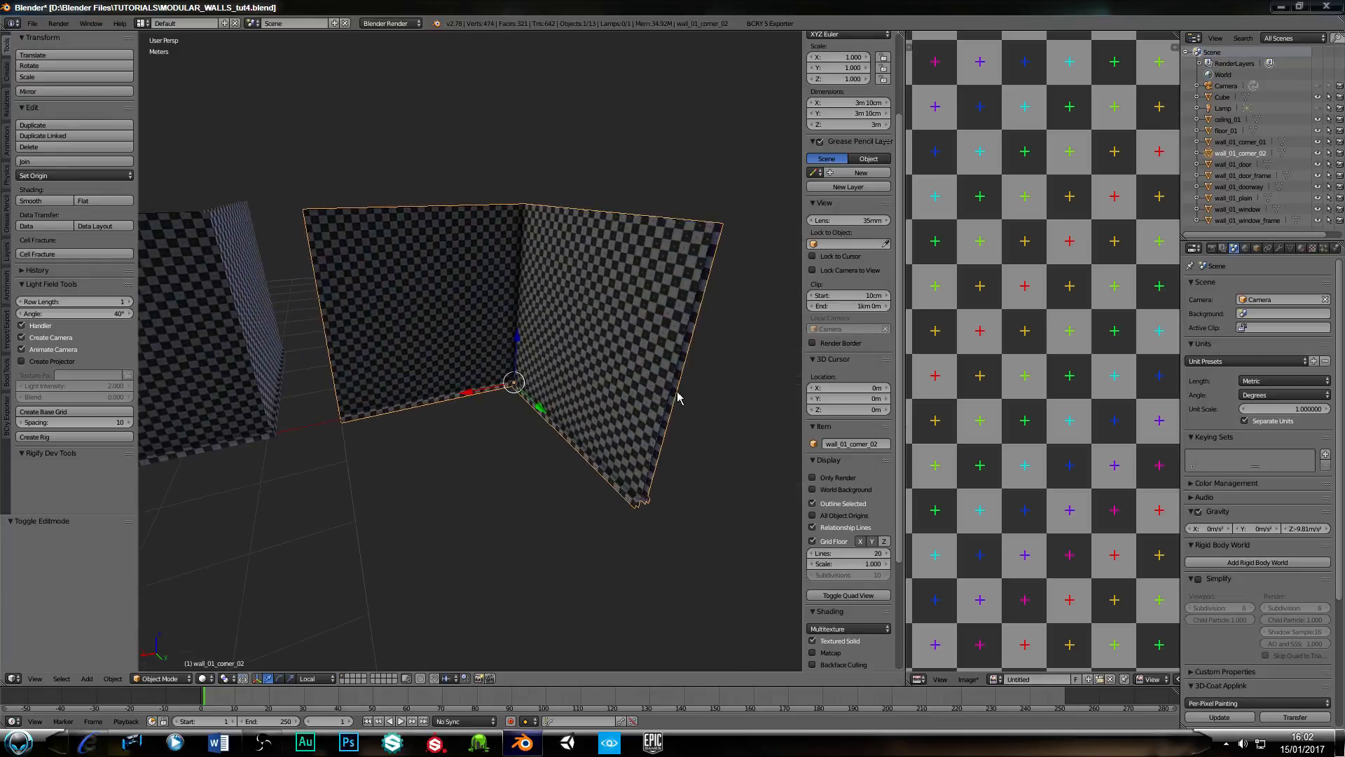
scroll(547, 396, up, 8)
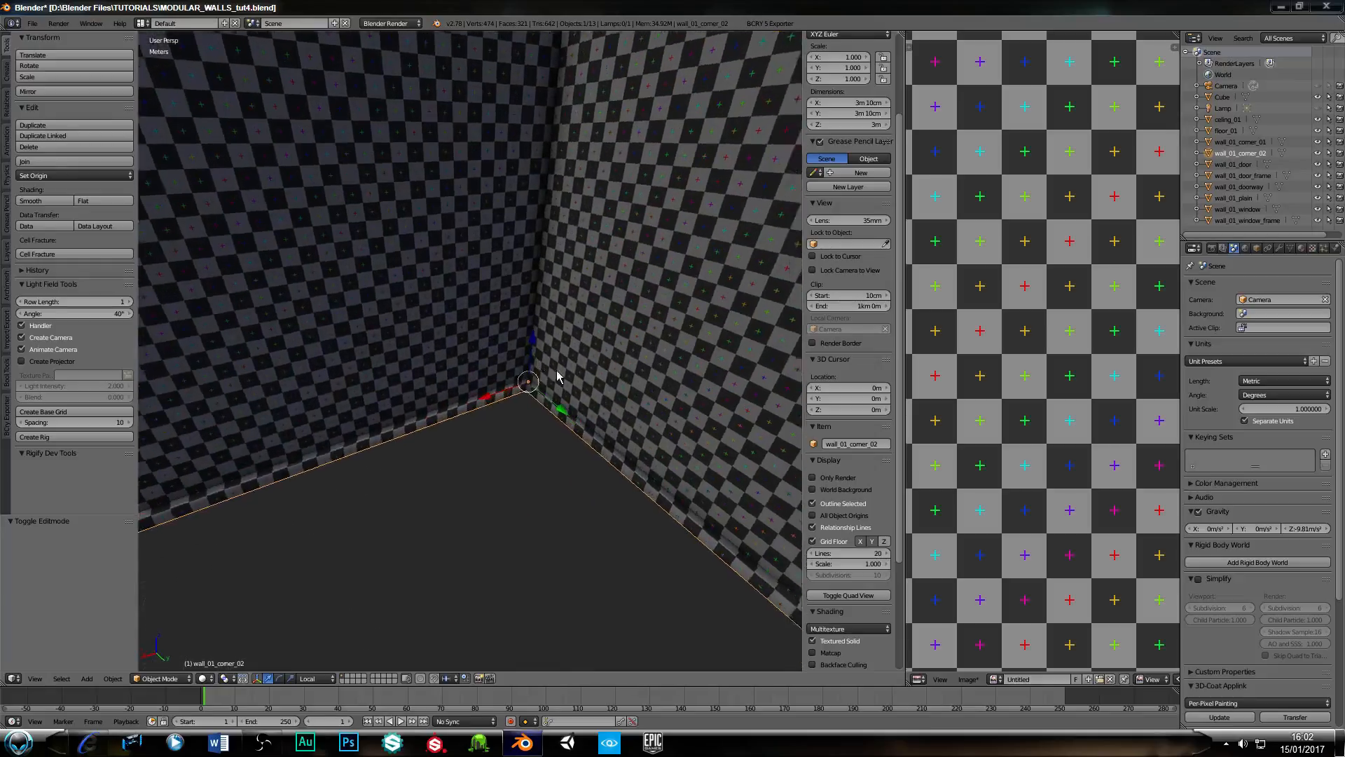
middle_drag(558, 376, 568, 387)
scroll(541, 404, down, 5)
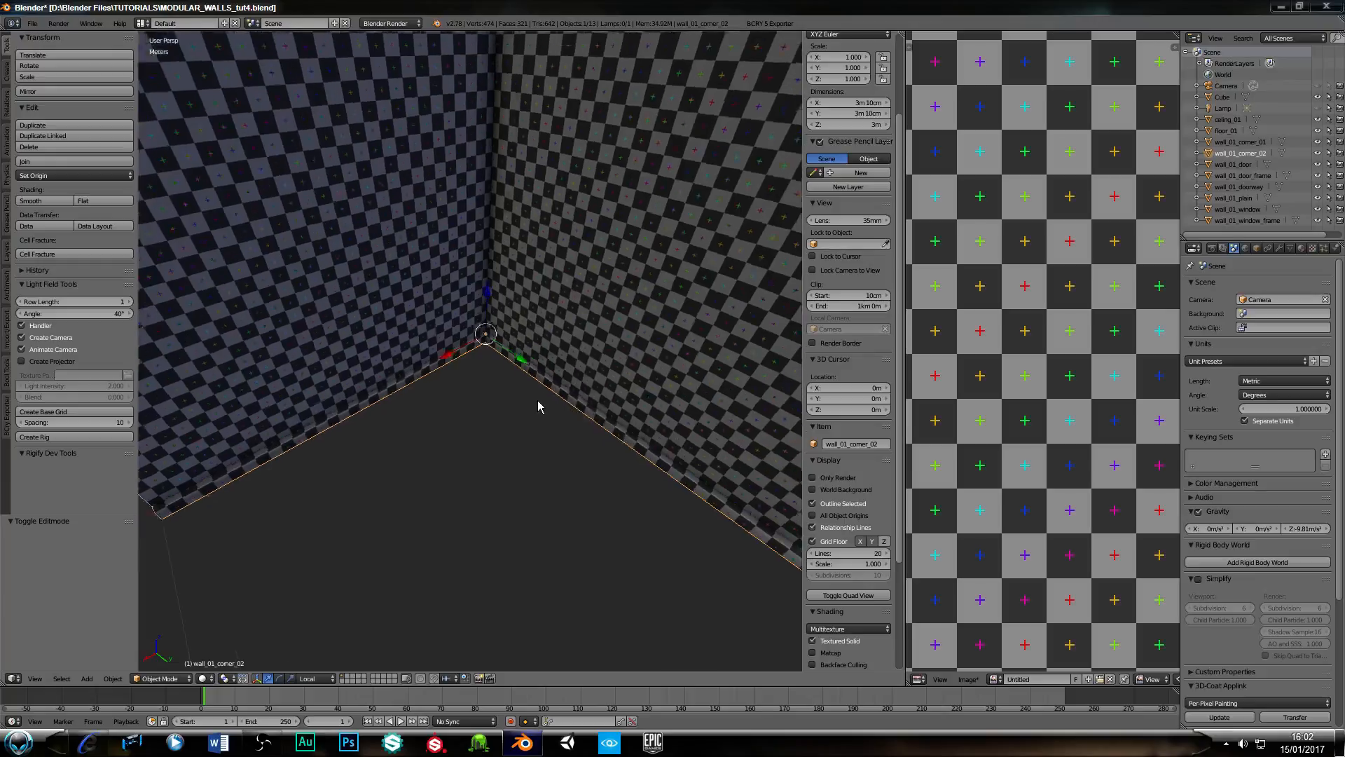
scroll(561, 406, down, 4)
middle_drag(549, 393, 276, 376)
middle_drag(531, 392, 412, 385)
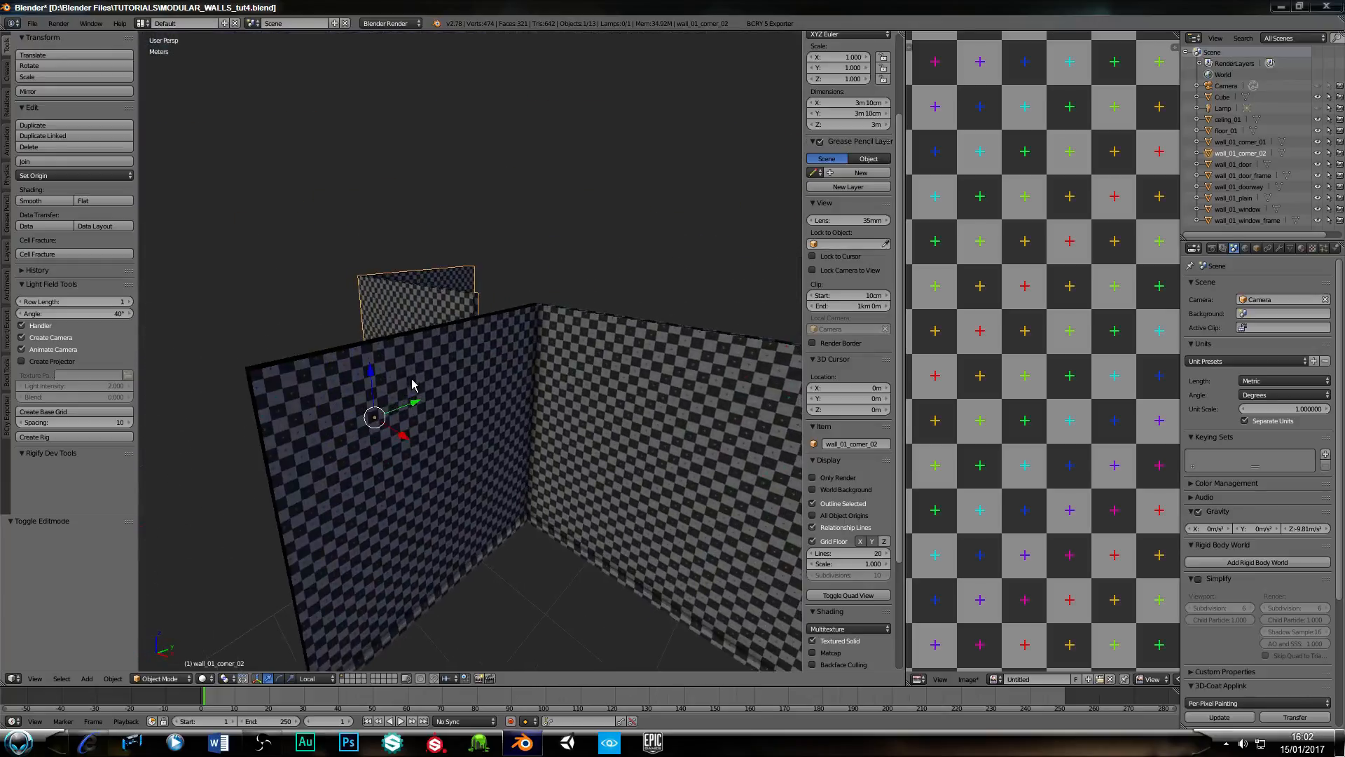
scroll(559, 413, up, 8)
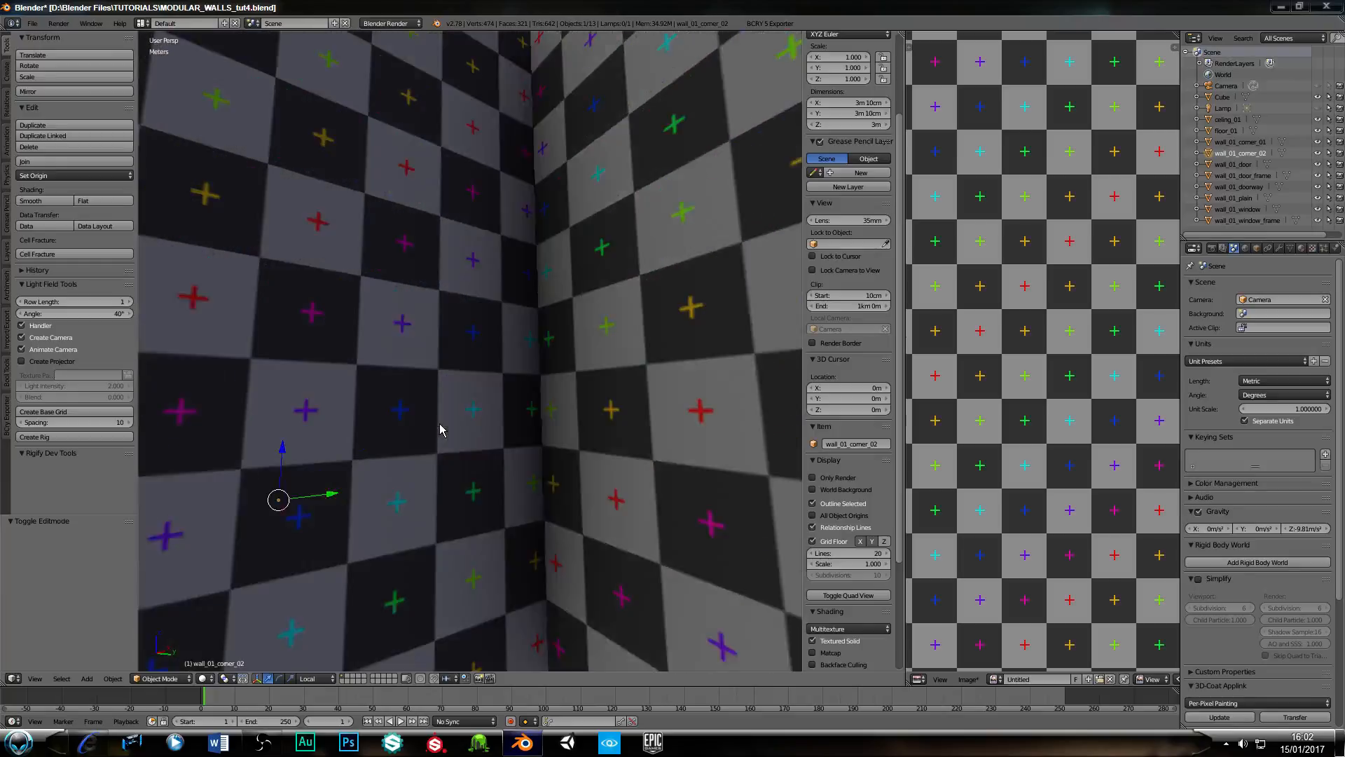
scroll(468, 438, down, 6)
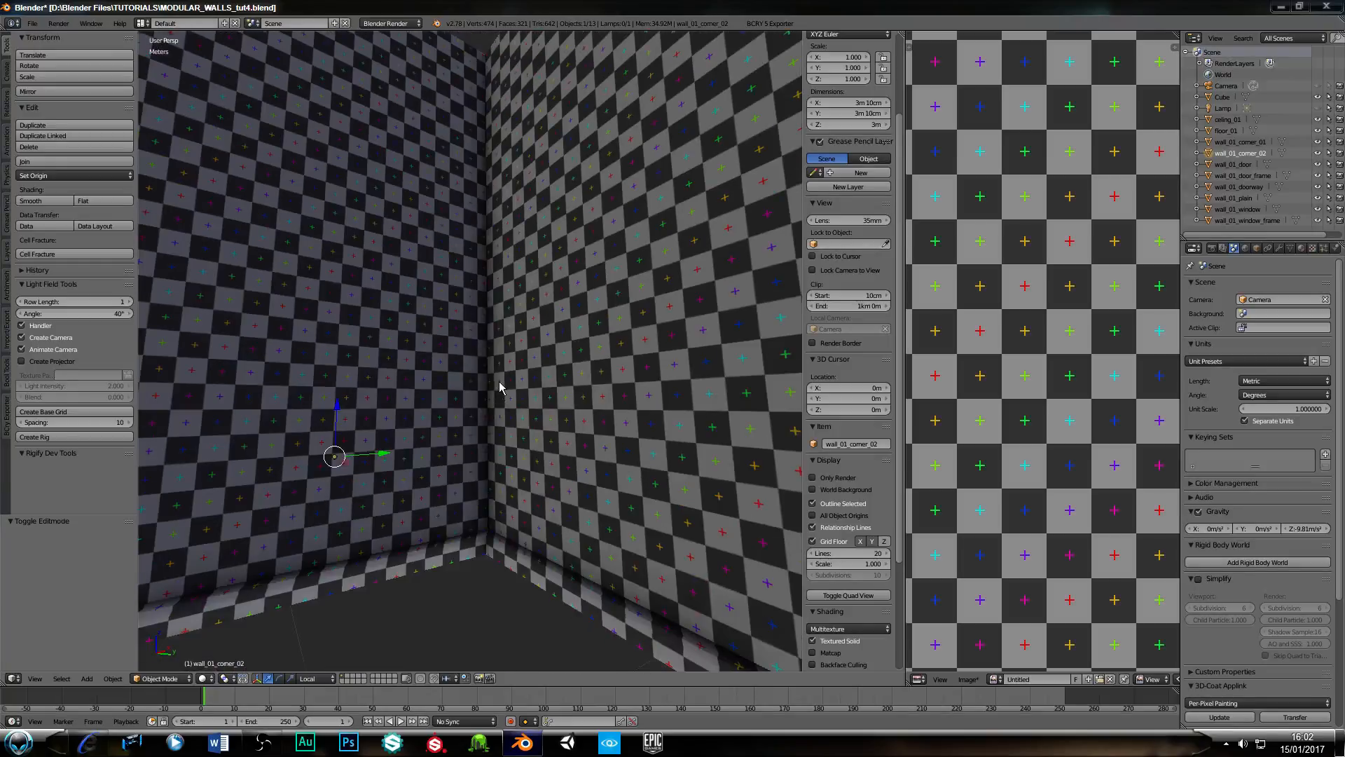
scroll(416, 420, down, 6)
Select both corner walls together and move them -5 m along the X axis, away from the plain wall.
mouse_move(376, 463)
middle_down()
mouse_move(339, 481)
mouse_move(444, 465)
mouse_move(390, 493)
mouse_move(456, 483)
mouse_move(450, 402)
mouse_move(435, 434)
mouse_move(549, 475)
mouse_move(514, 456)
mouse_move(603, 462)
mouse_move(460, 465)
mouse_move(502, 444)
mouse_move(330, 435)
mouse_move(389, 445)
middle_up()
scroll(389, 445, up, 2)
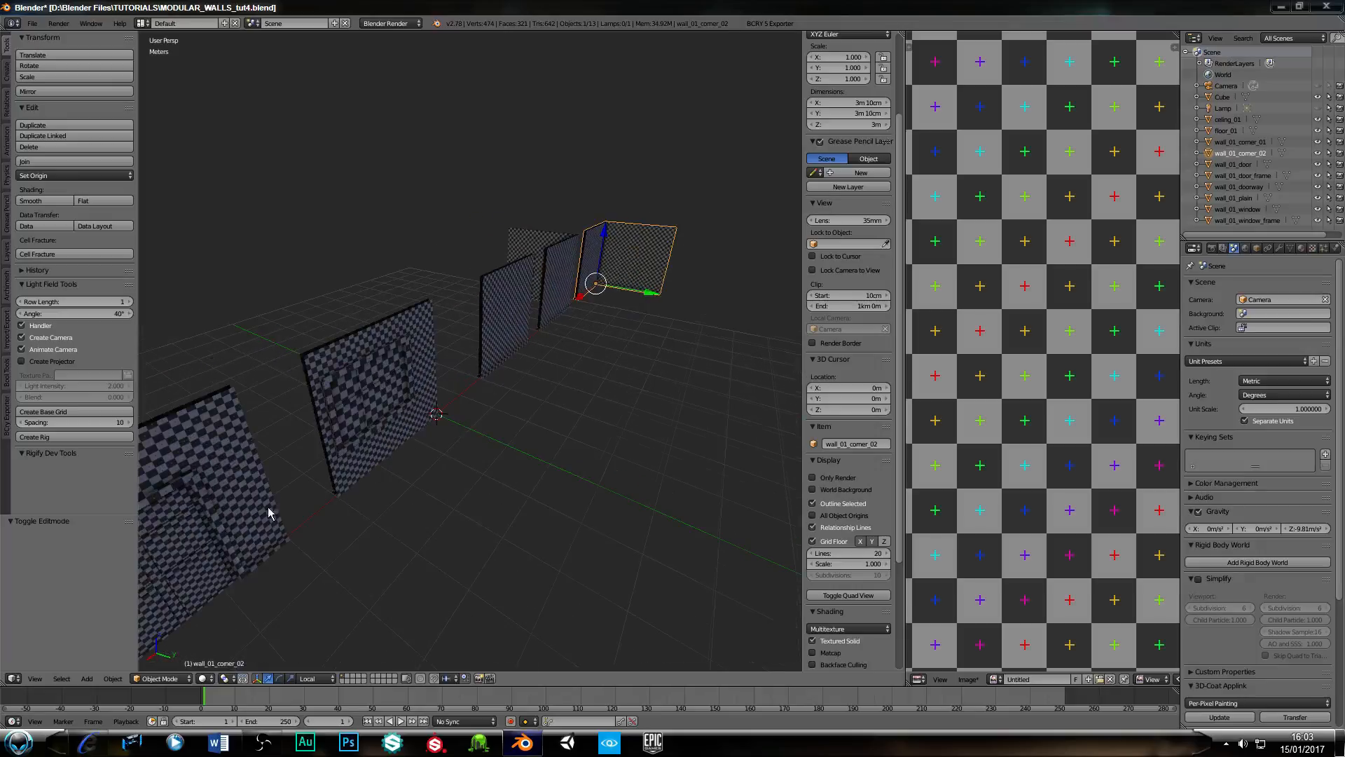
middle_drag(269, 512, 327, 462)
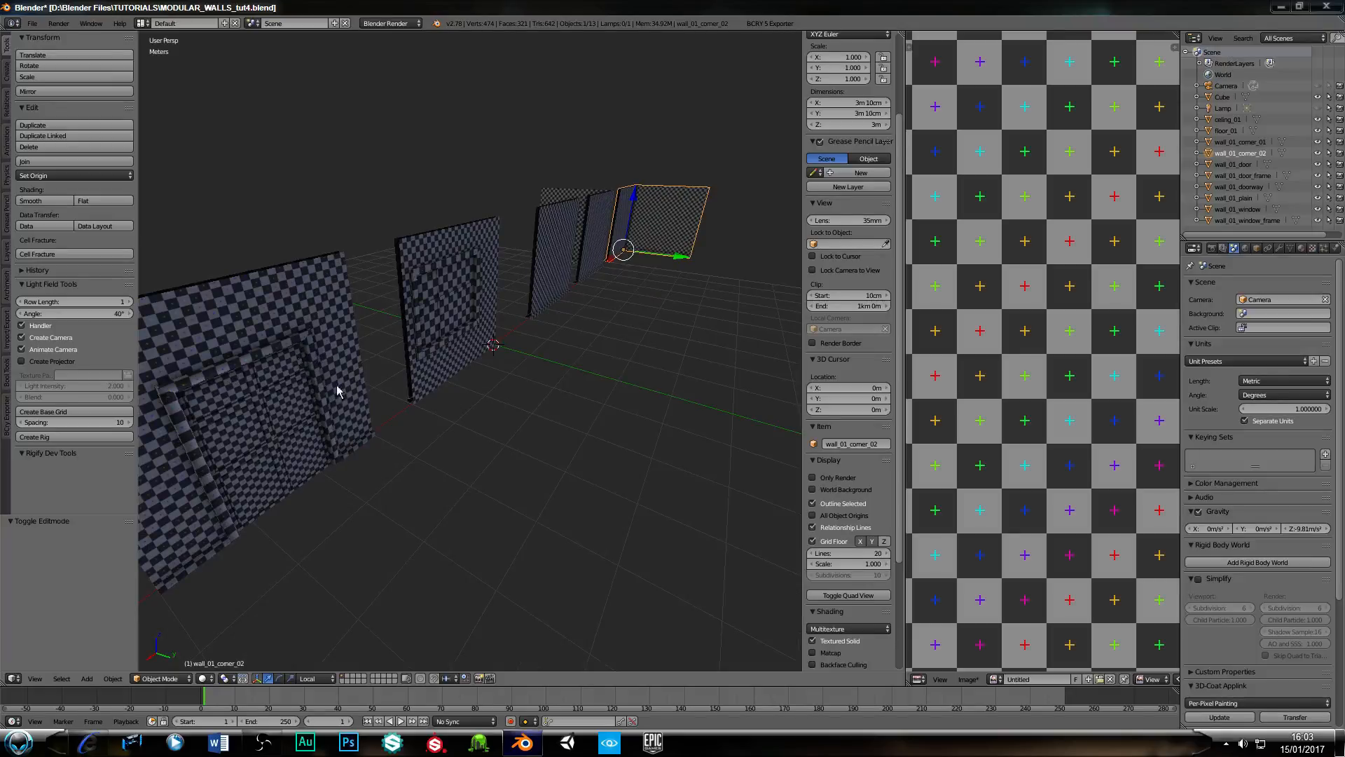
scroll(401, 434, down, 2)
middle_drag(325, 413, 480, 405)
middle_drag(475, 353, 579, 319)
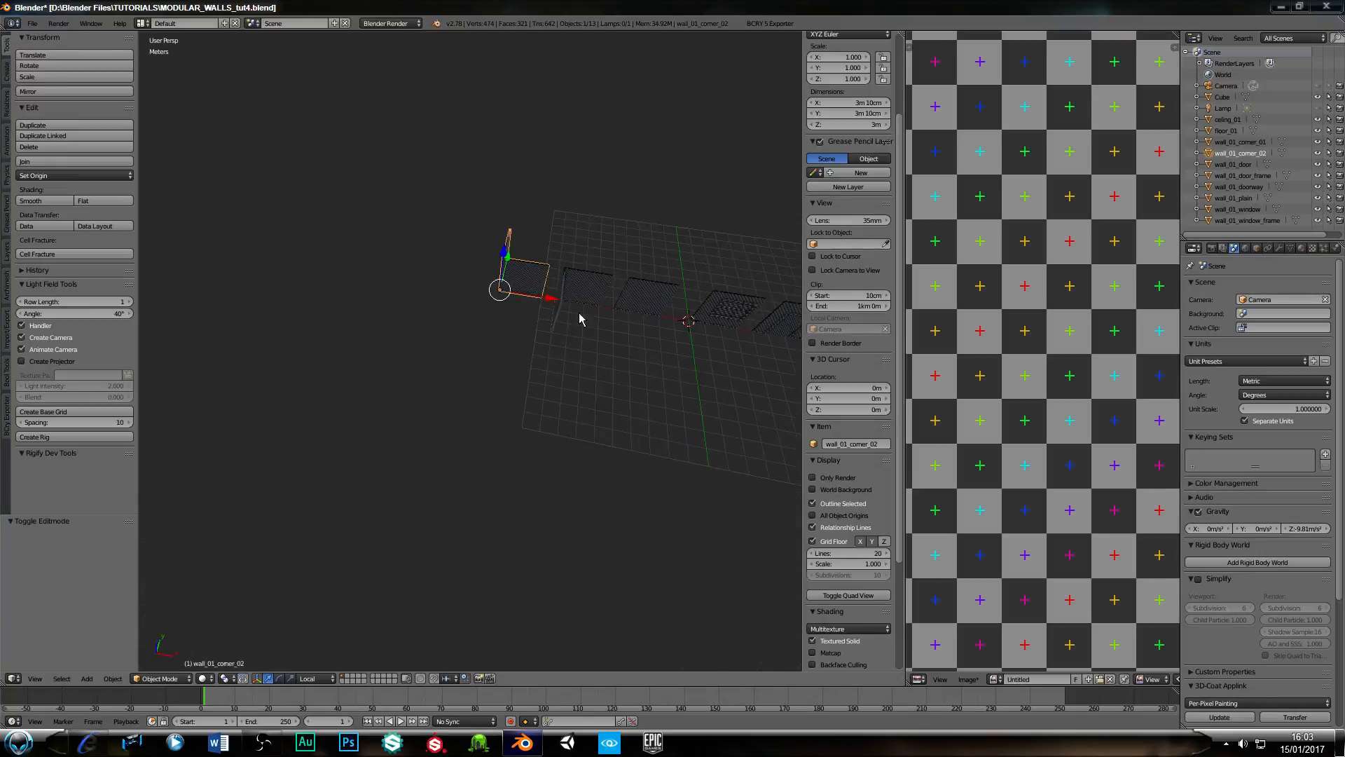
shift+right_click(575, 305)
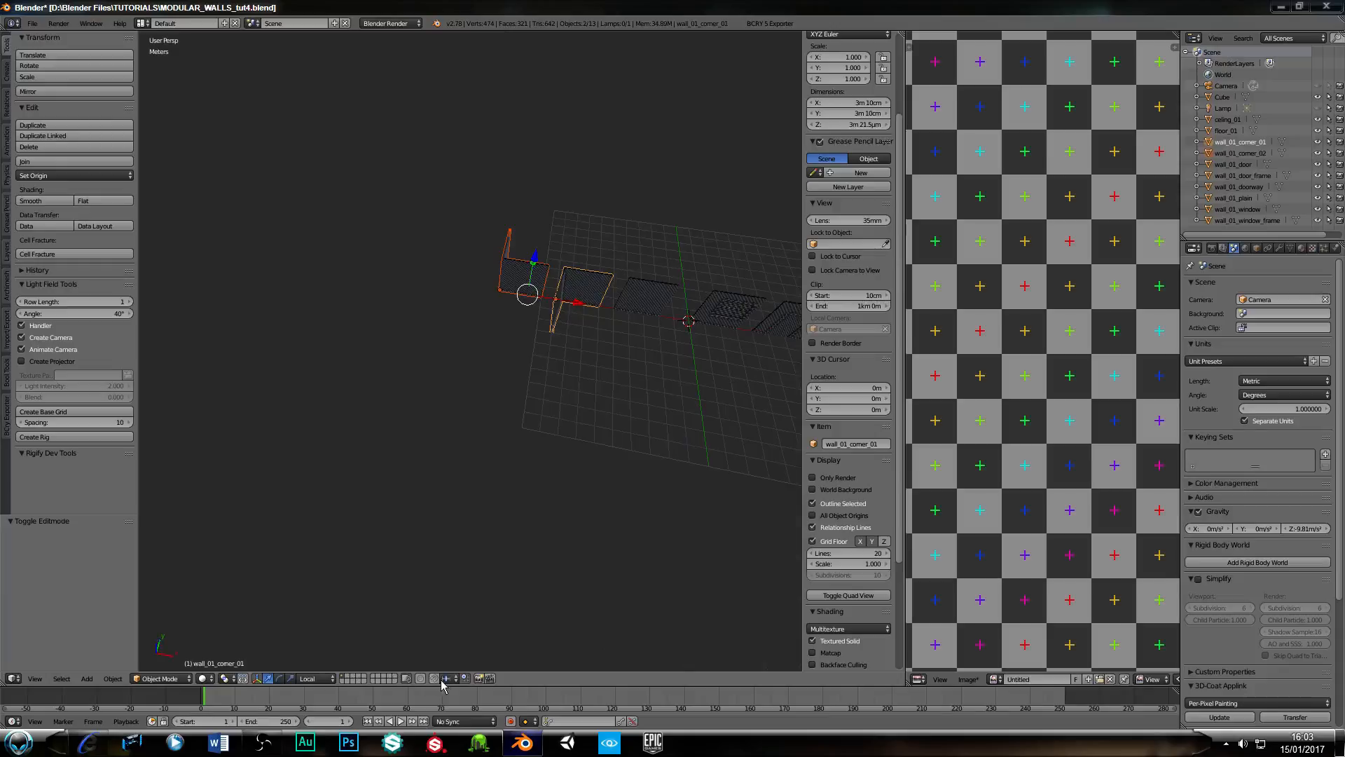
middle_drag(545, 524, 594, 371)
drag(580, 368, 477, 369)
Duplicate the plain wall wall_01_plain and place the copy -4 m along the global X axis.
middle_drag(591, 489, 621, 430)
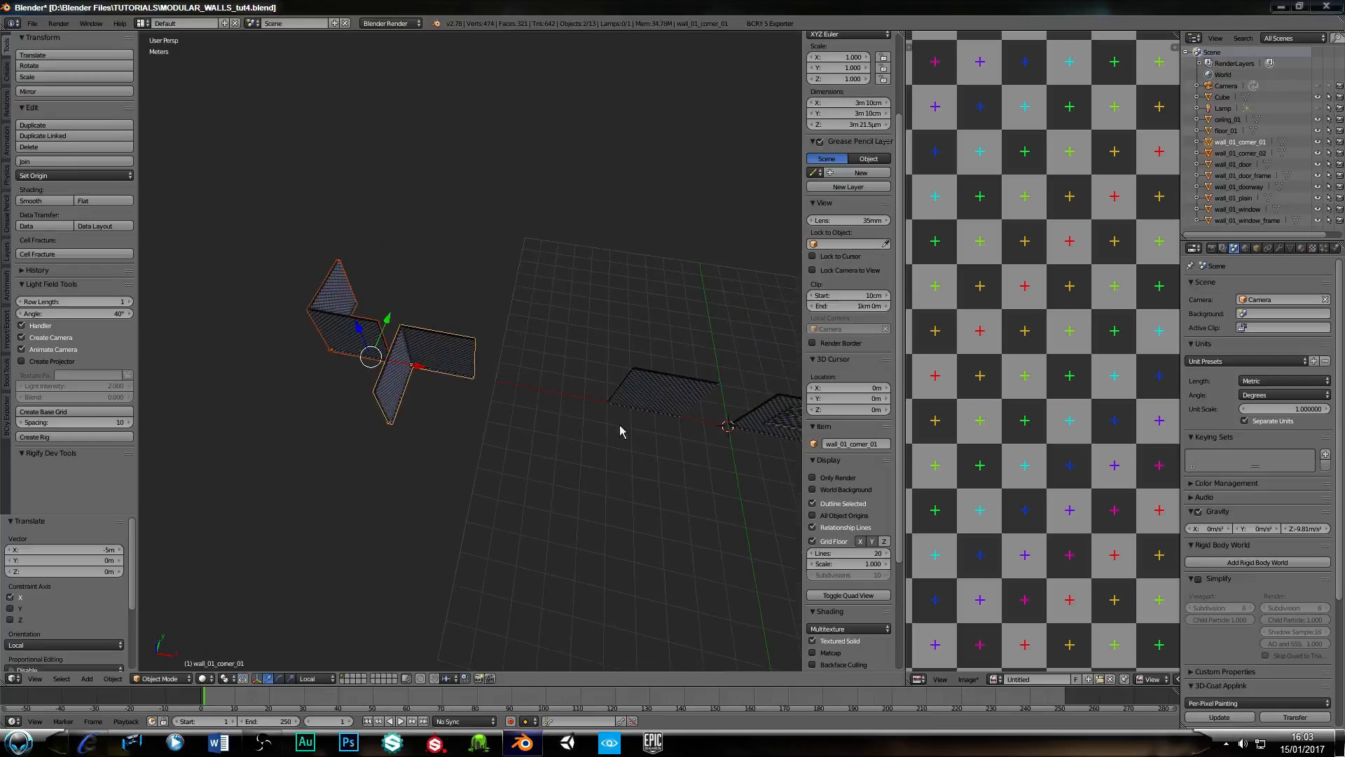
right_click(657, 426)
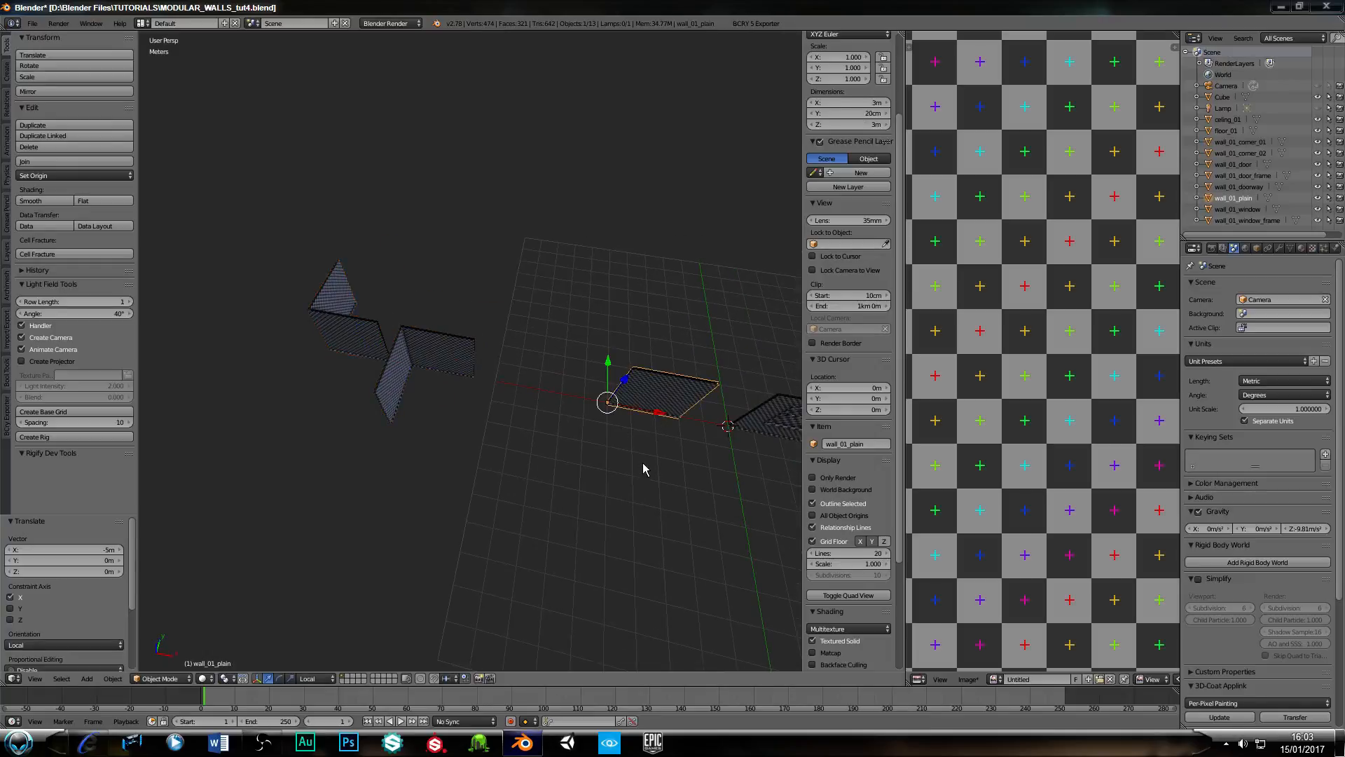
key(shift+d)
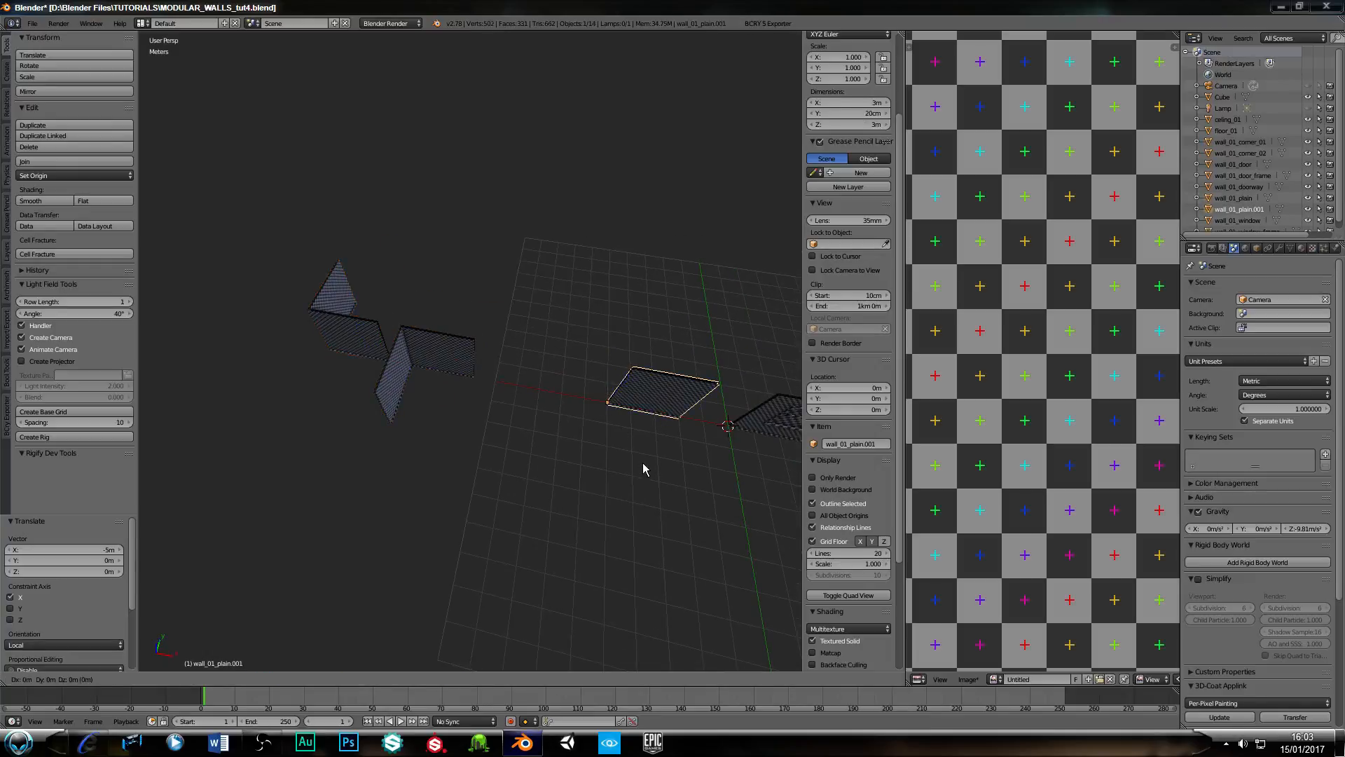
key(x)
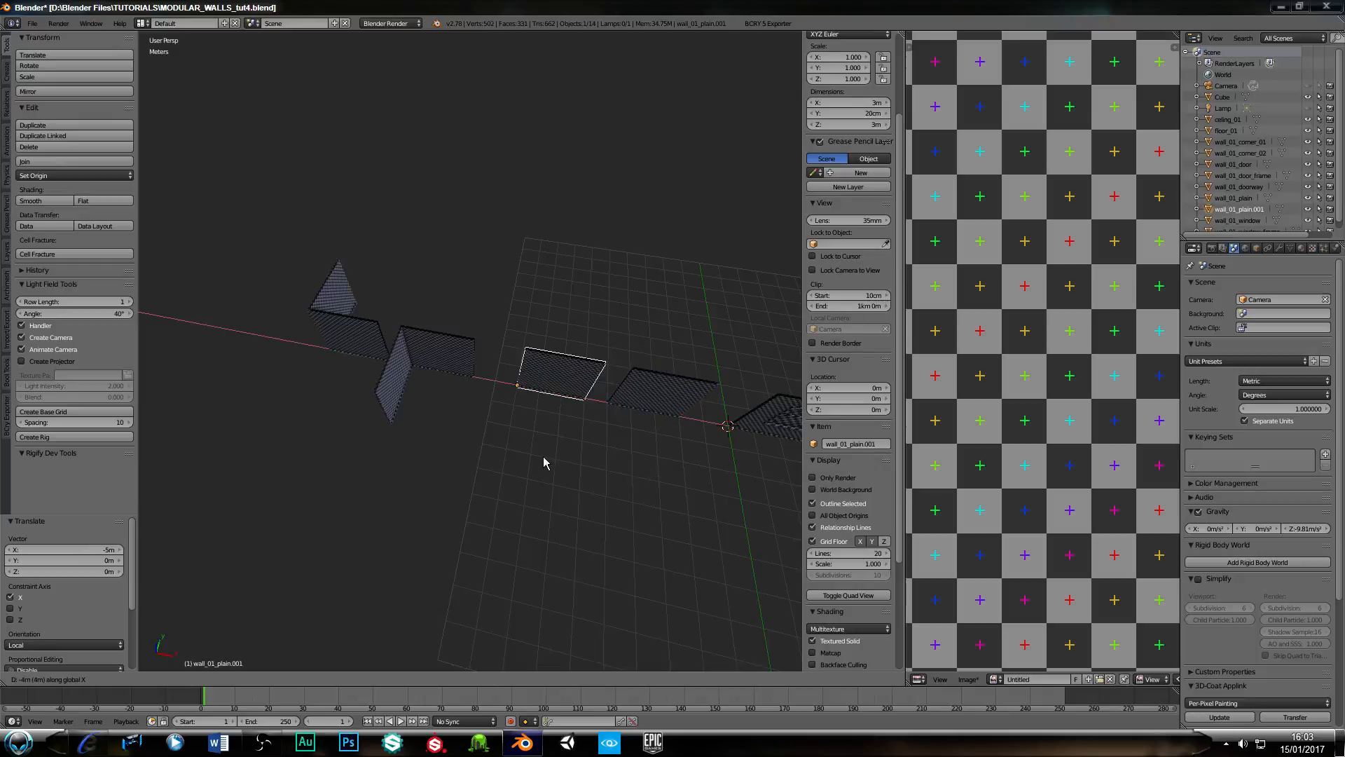
click(543, 462)
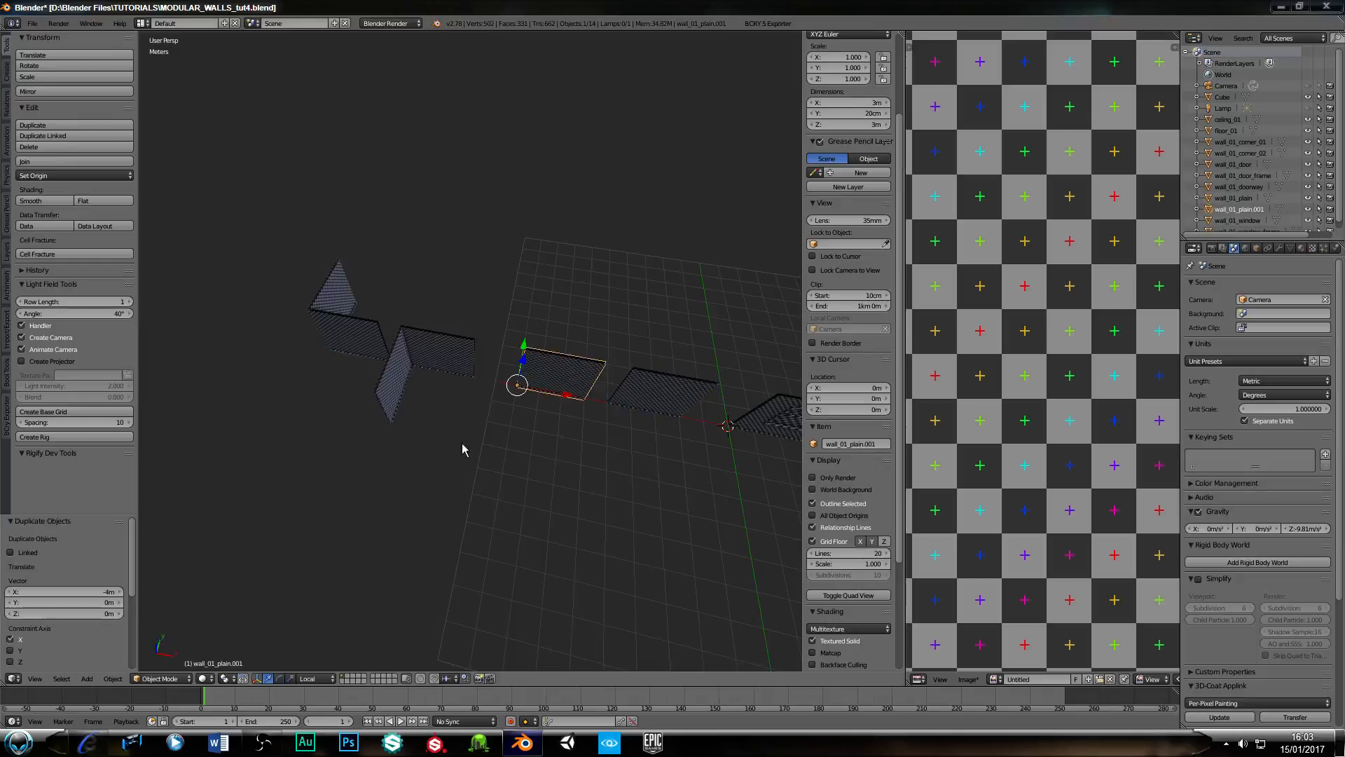
Select both corner walls and move them 1 m along X, closer to the duplicated plain wall.
right_click(444, 365)
shift+right_click(373, 347)
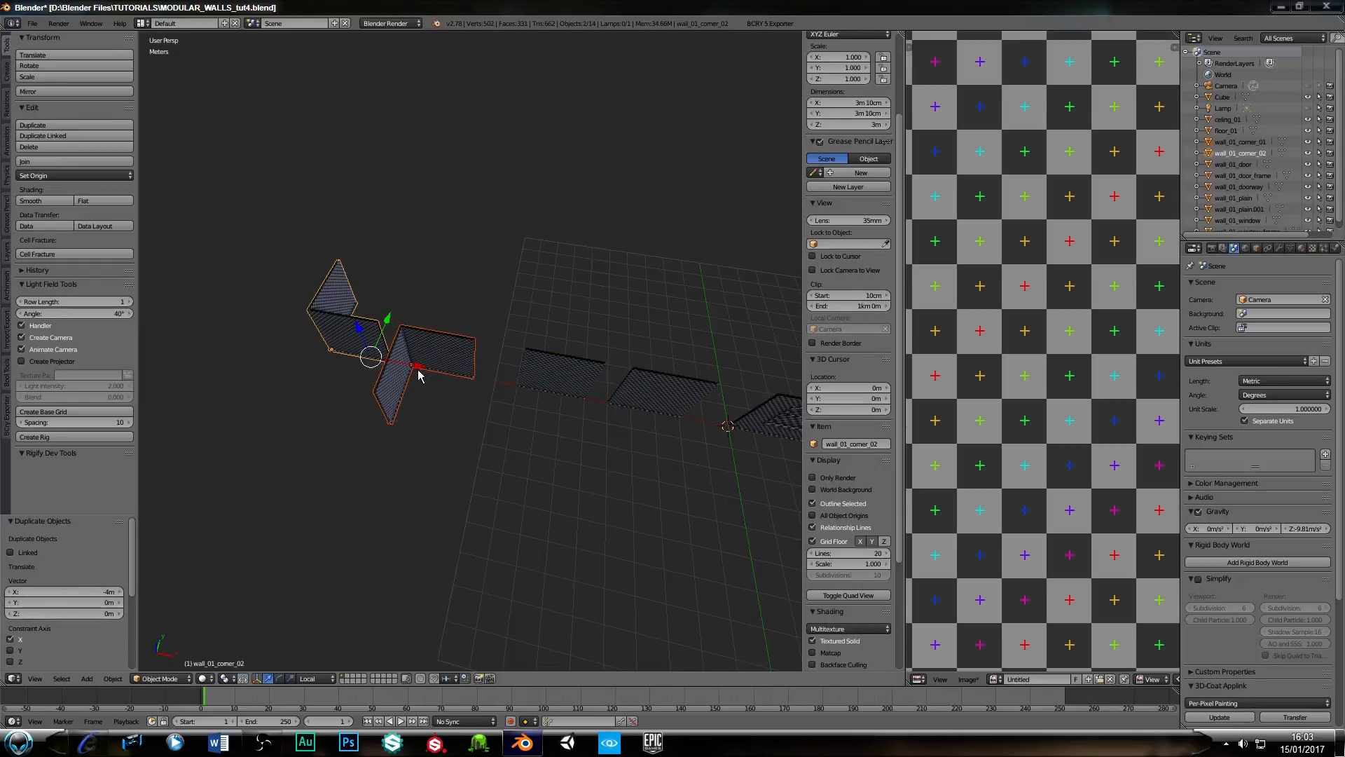
drag(420, 373, 447, 377)
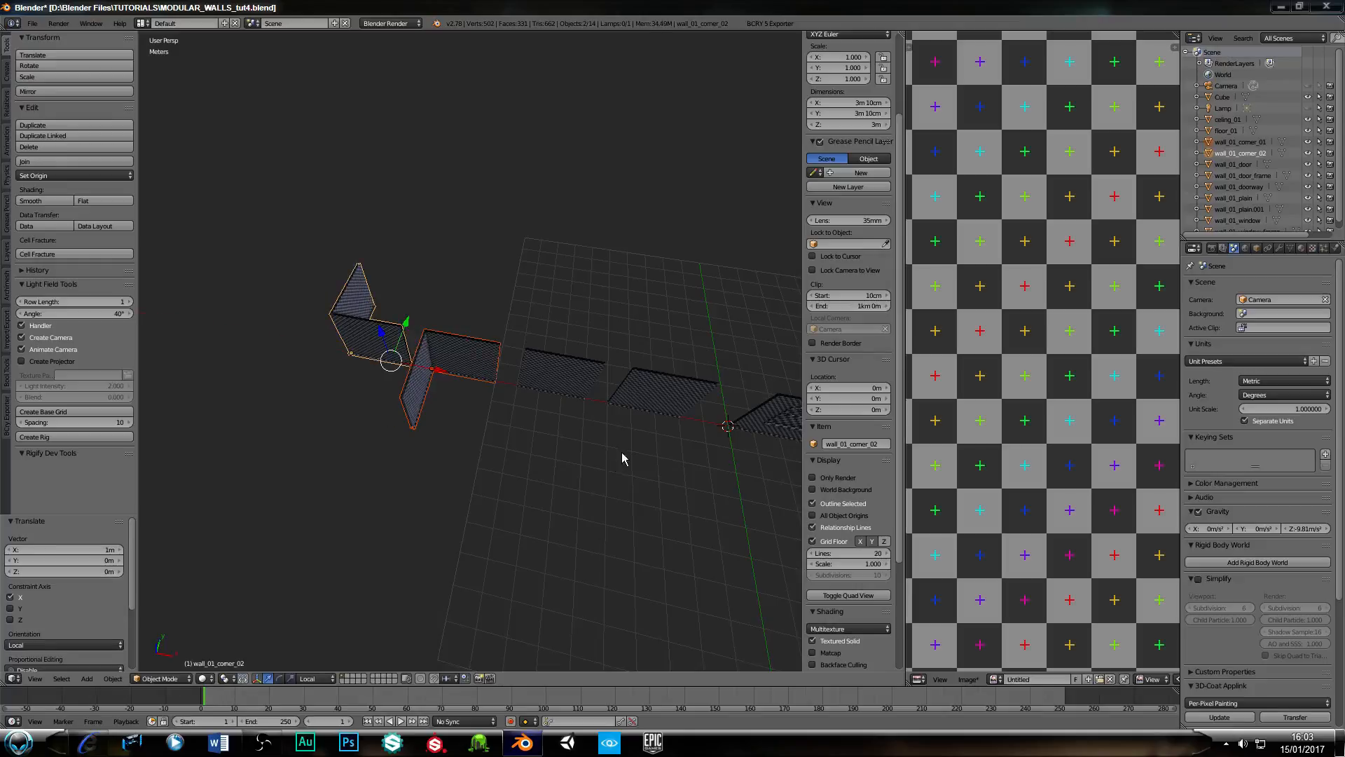
Delete the linked skirting board faces along the base of the duplicated wall wall_01_plain.001 in Edit Mode, and return to Object Mode.
middle_drag(622, 459, 366, 420)
right_click(395, 484)
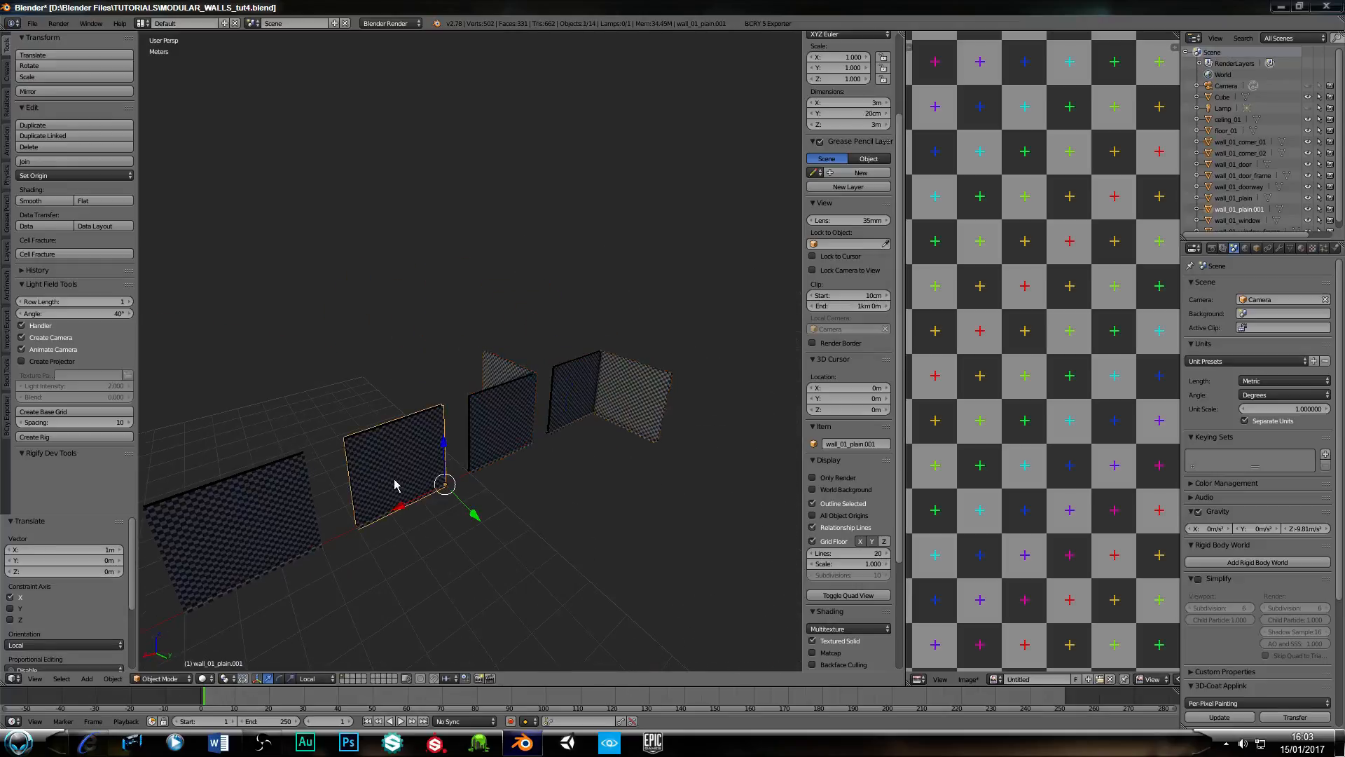
key(Tab)
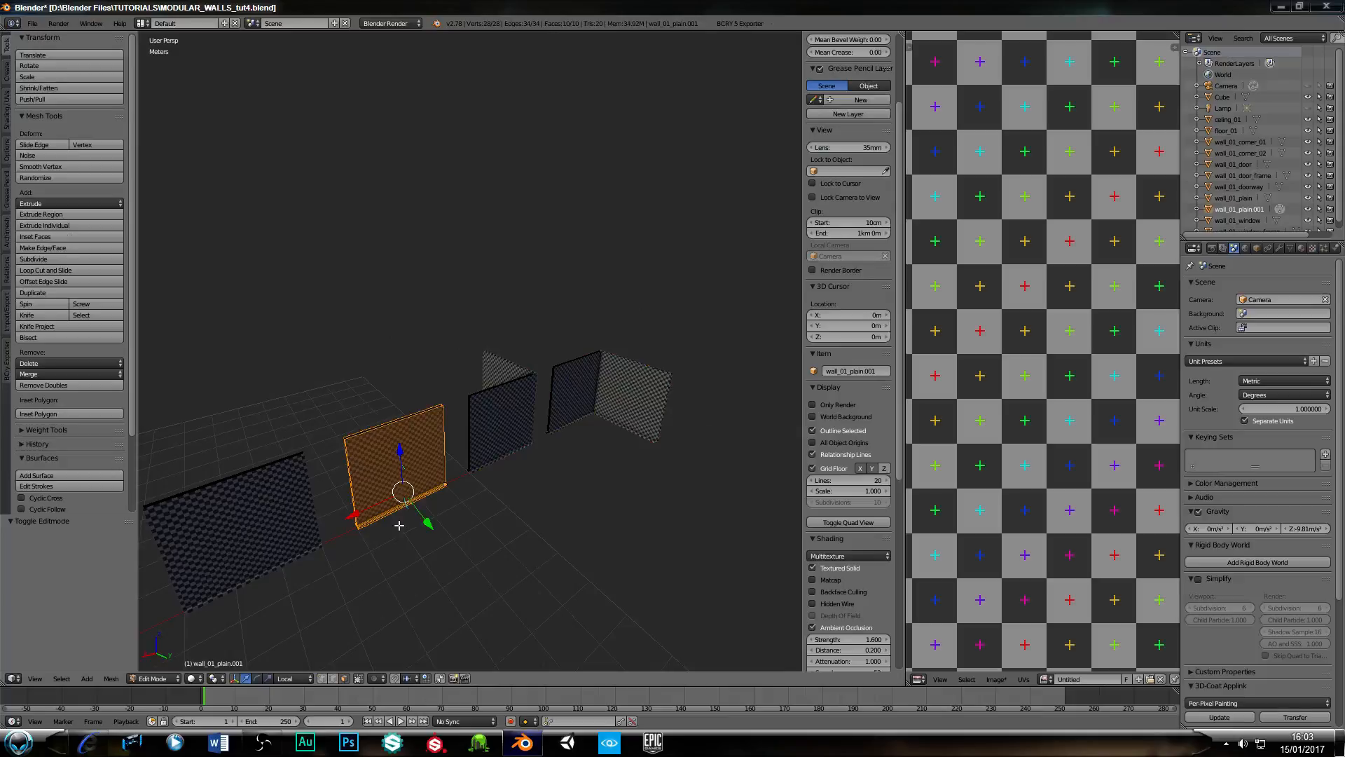
scroll(379, 543, up, 2)
scroll(319, 554, up, 4)
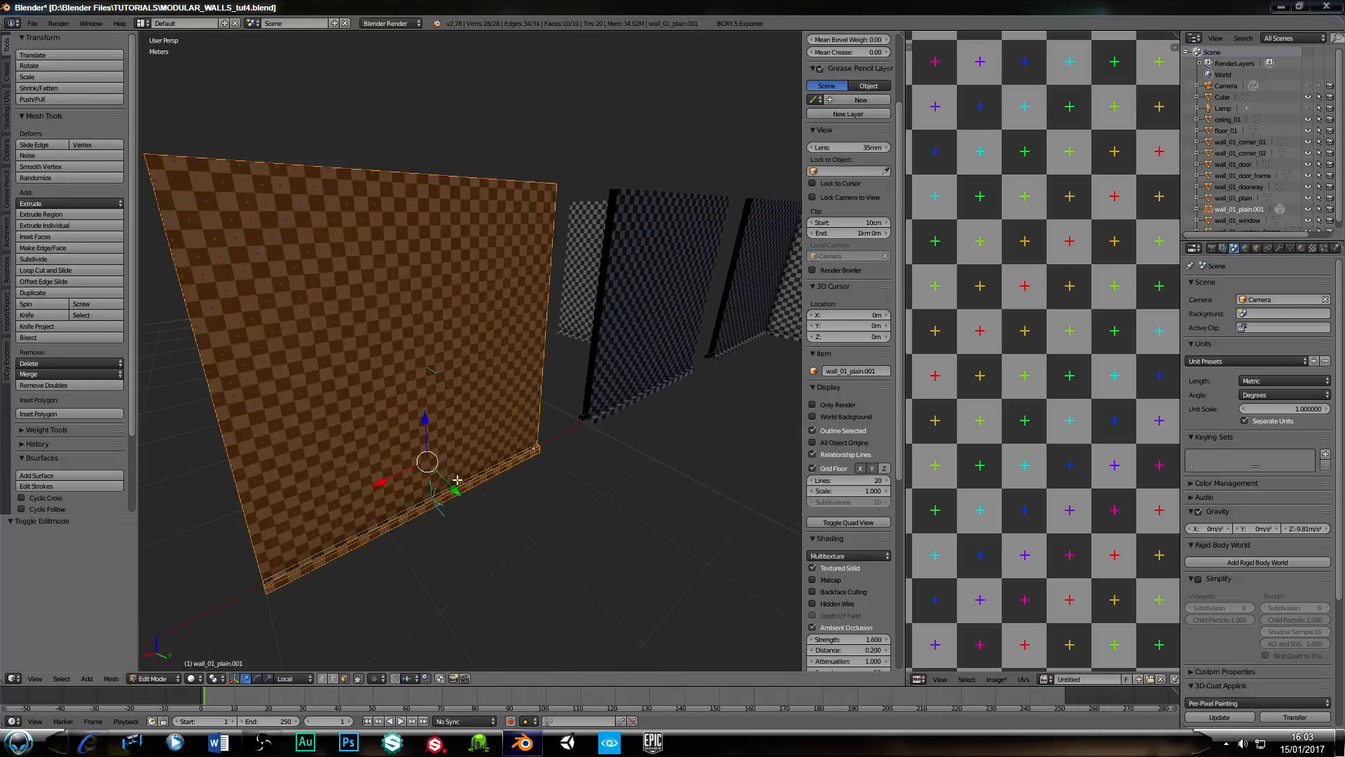
right_click(462, 489)
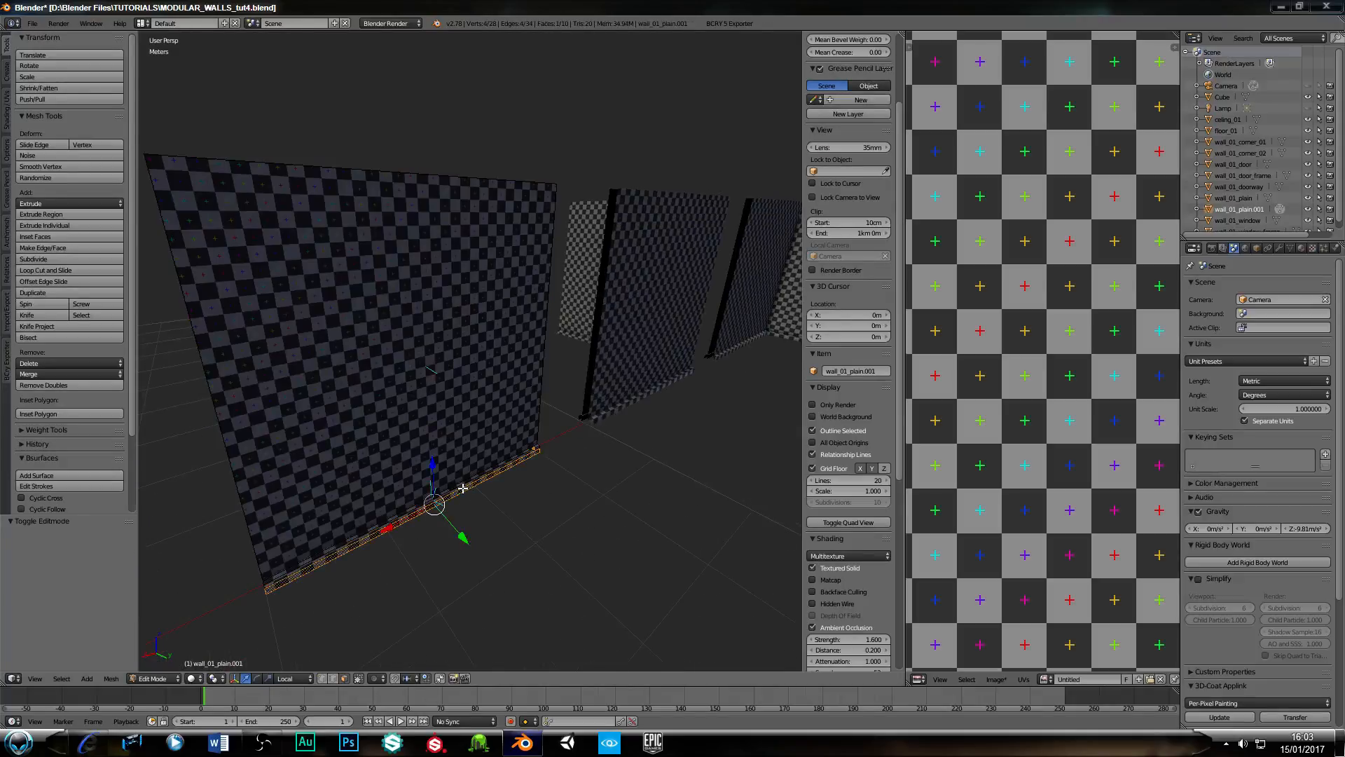
key(l)
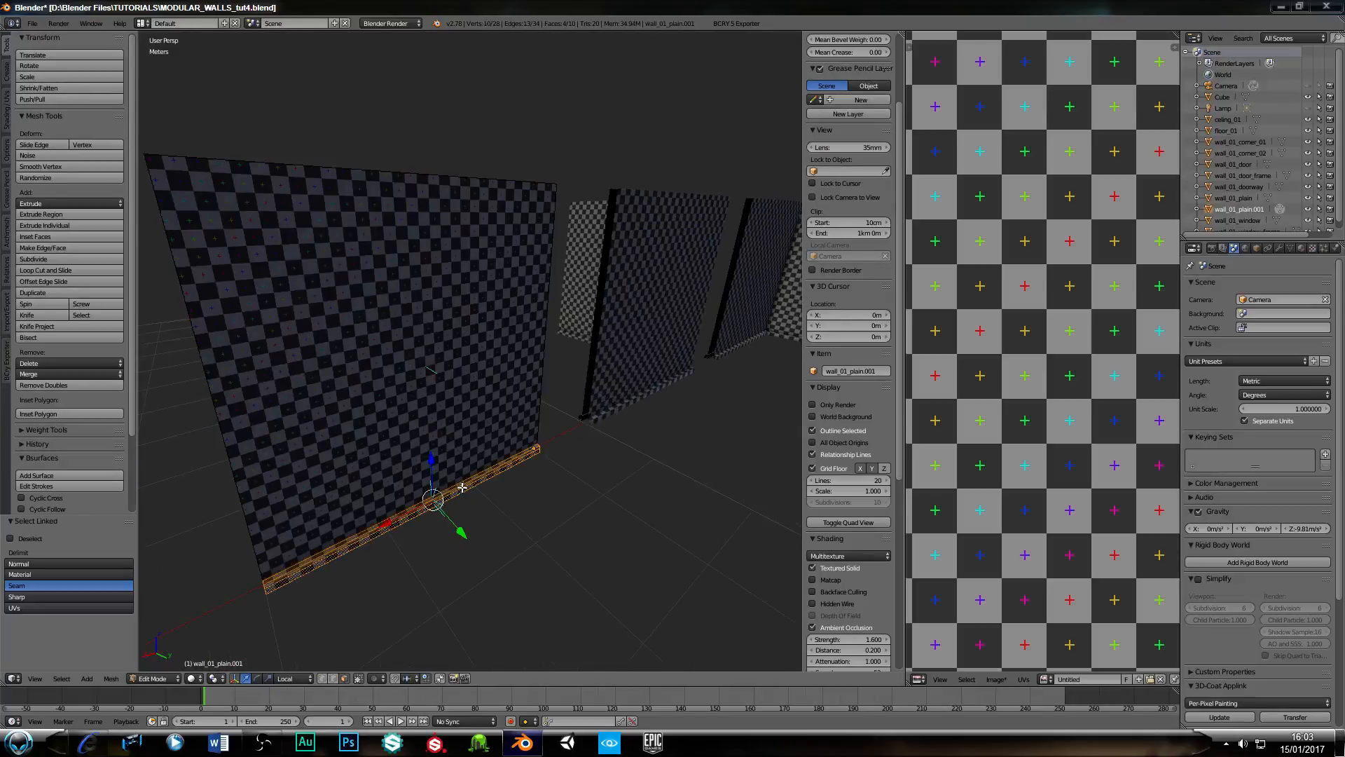
key(x)
click(423, 564)
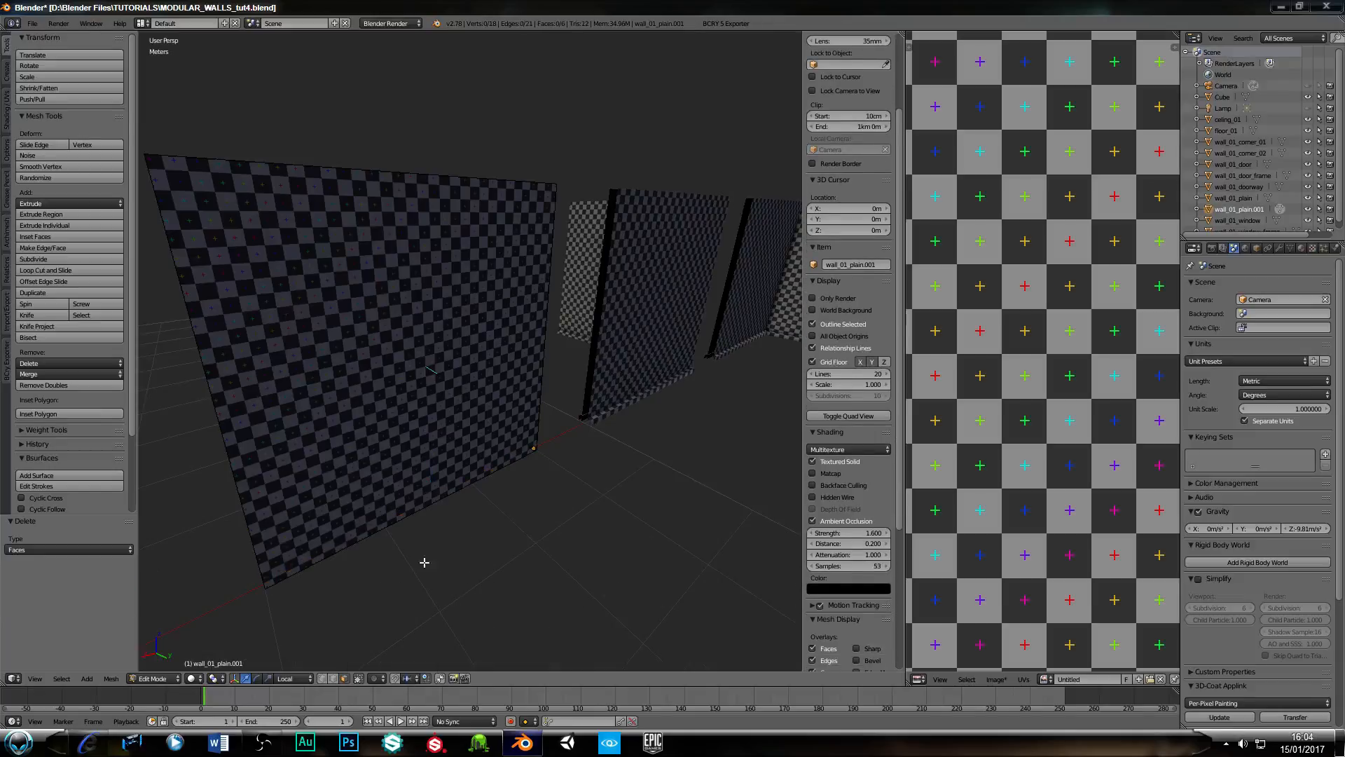
scroll(420, 558, down, 4)
middle_drag(354, 499, 561, 519)
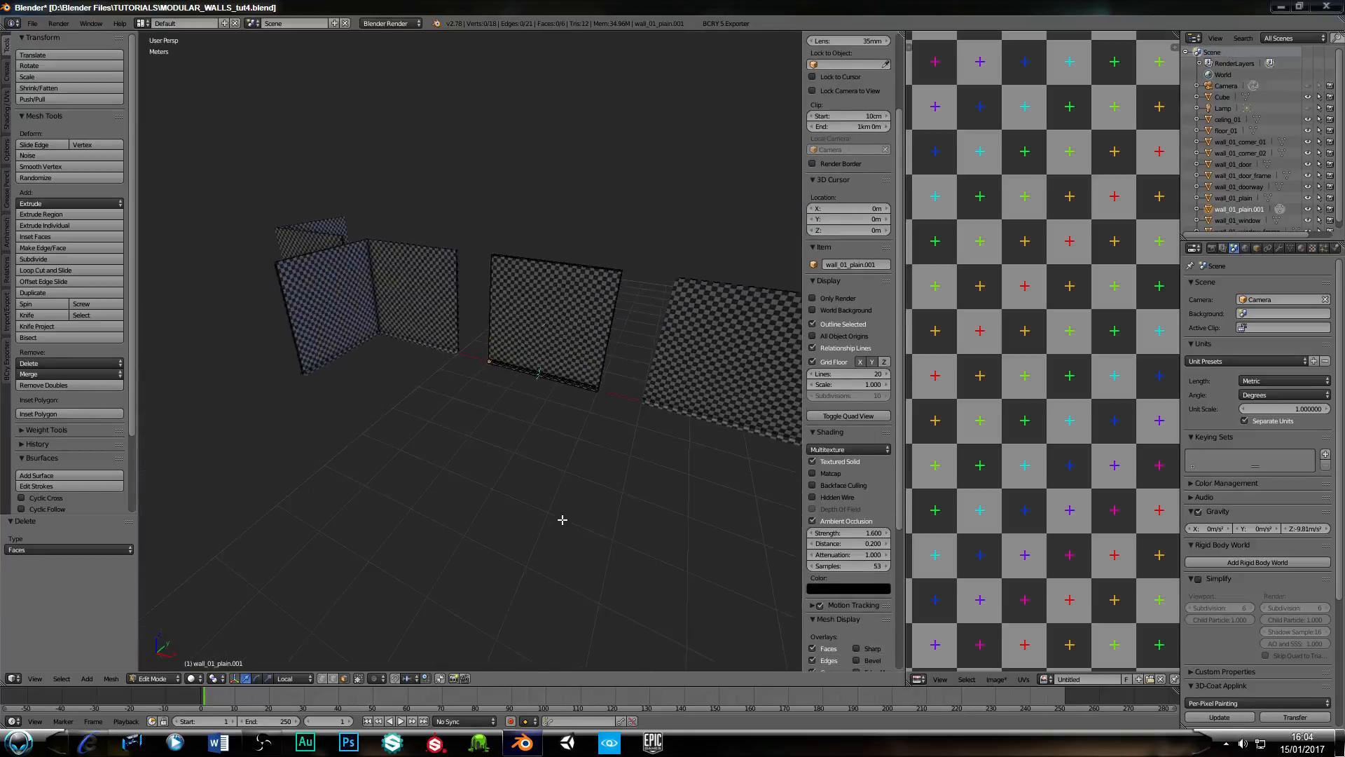
key(Tab)
Review the row of modular pieces, comparing the original plain wall with its duplicate that has no skirting.
scroll(544, 496, down, 2)
middle_drag(653, 494, 362, 403)
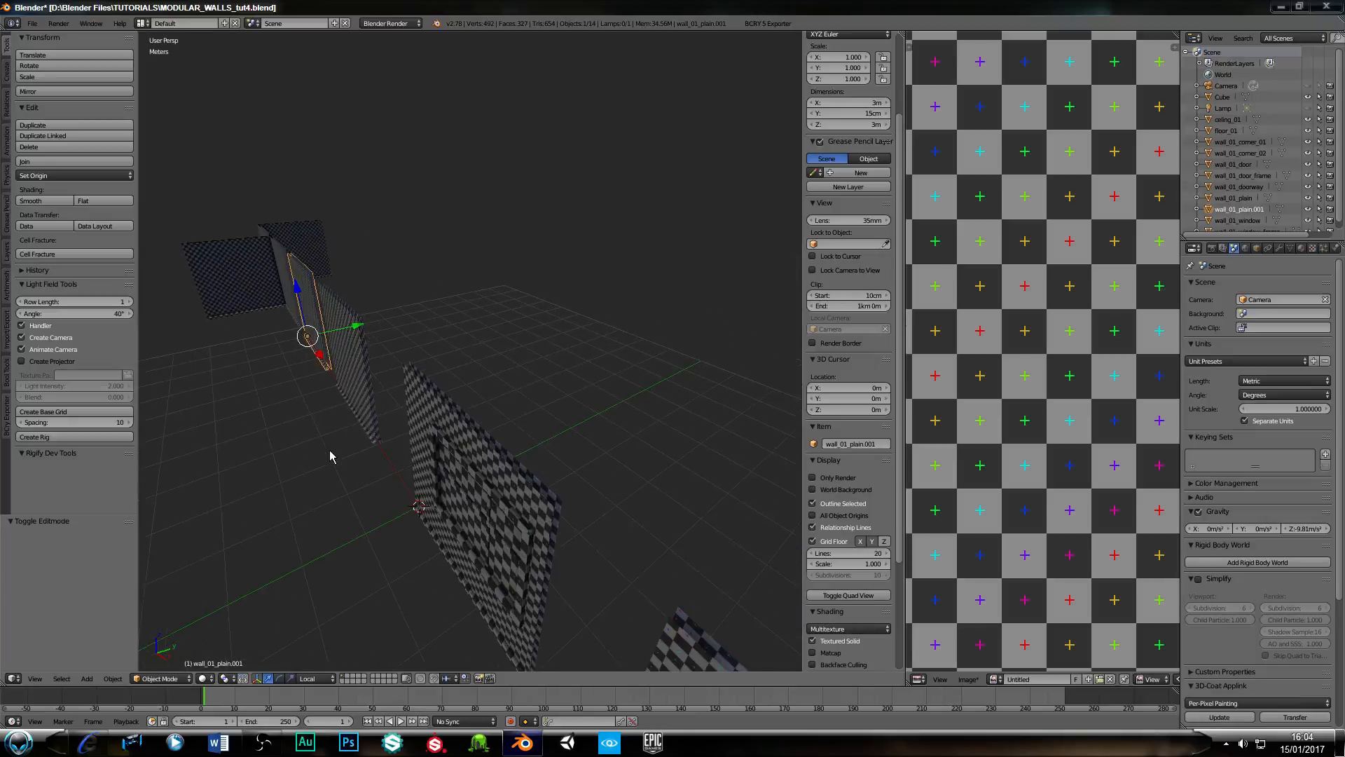
middle_drag(331, 456, 414, 418)
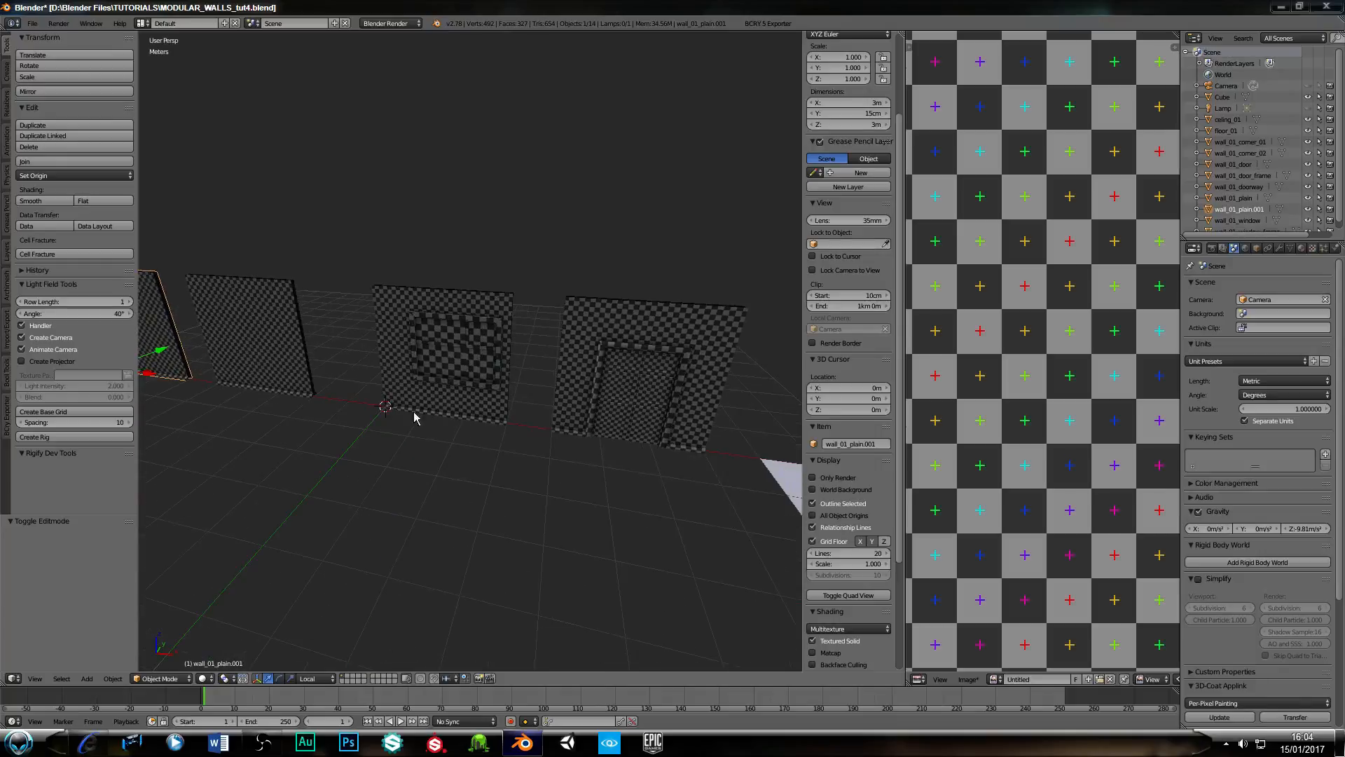
right_click(554, 353)
middle_drag(558, 351, 447, 391)
right_click(448, 391)
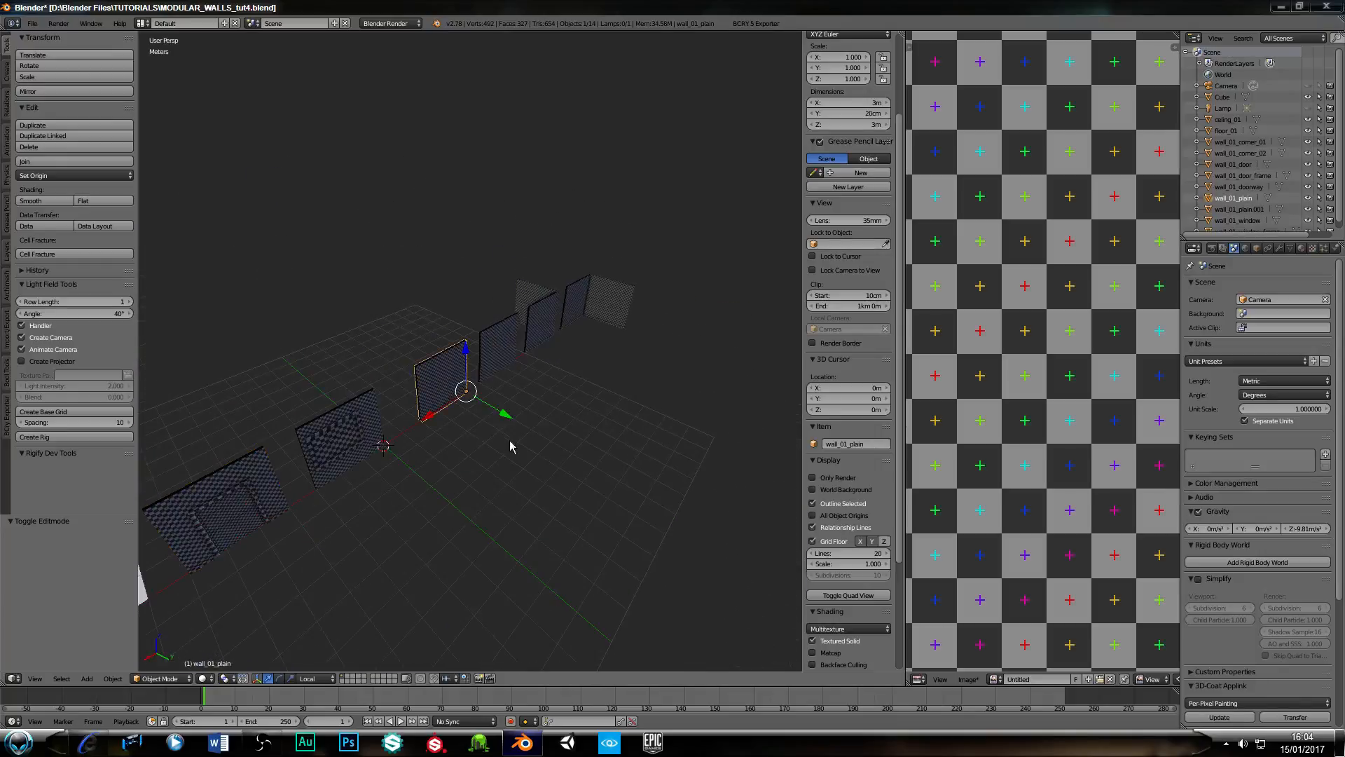
right_click(372, 422)
right_click(505, 359)
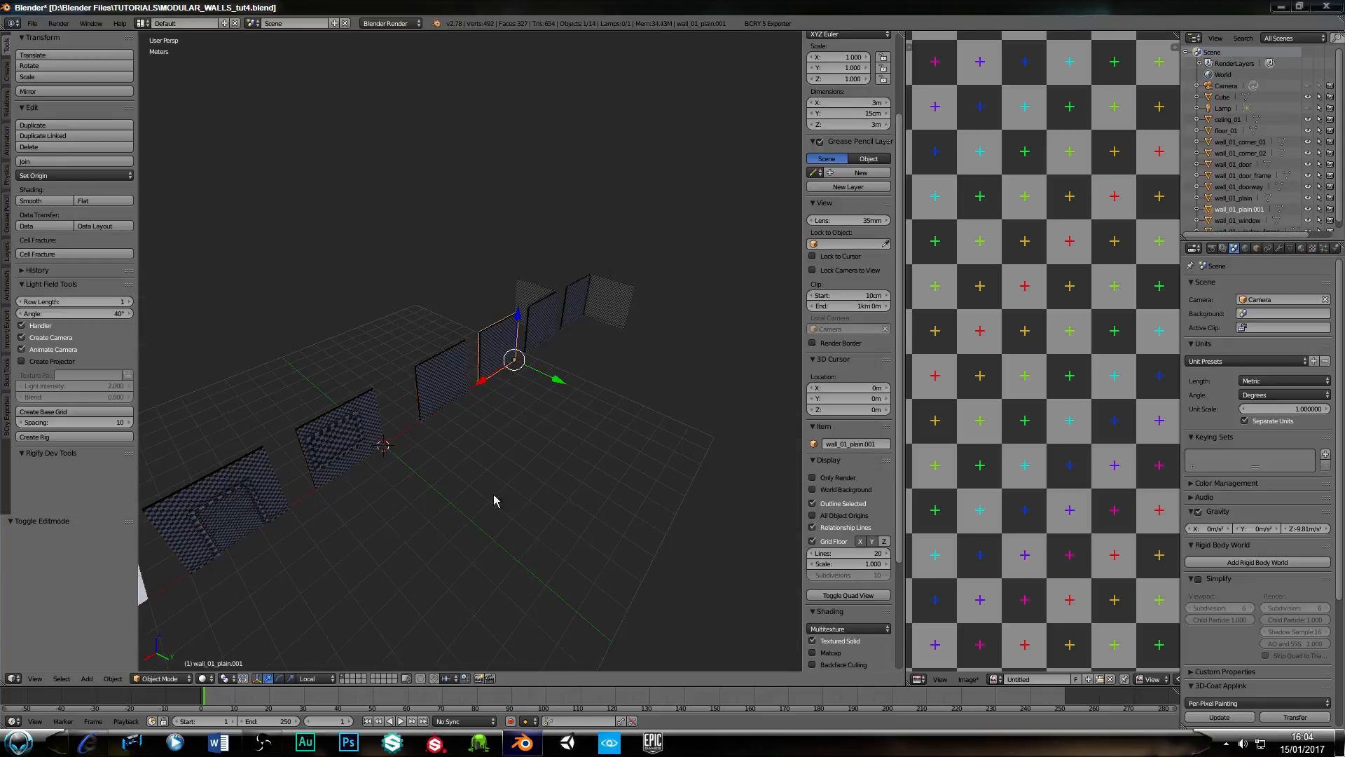
Turn off the Textured Solid display so the modular pieces are shown in plain solid shading.
middle_drag(427, 488, 591, 469)
middle_drag(510, 497, 462, 478)
scroll(511, 429, up, 2)
scroll(447, 459, up, 3)
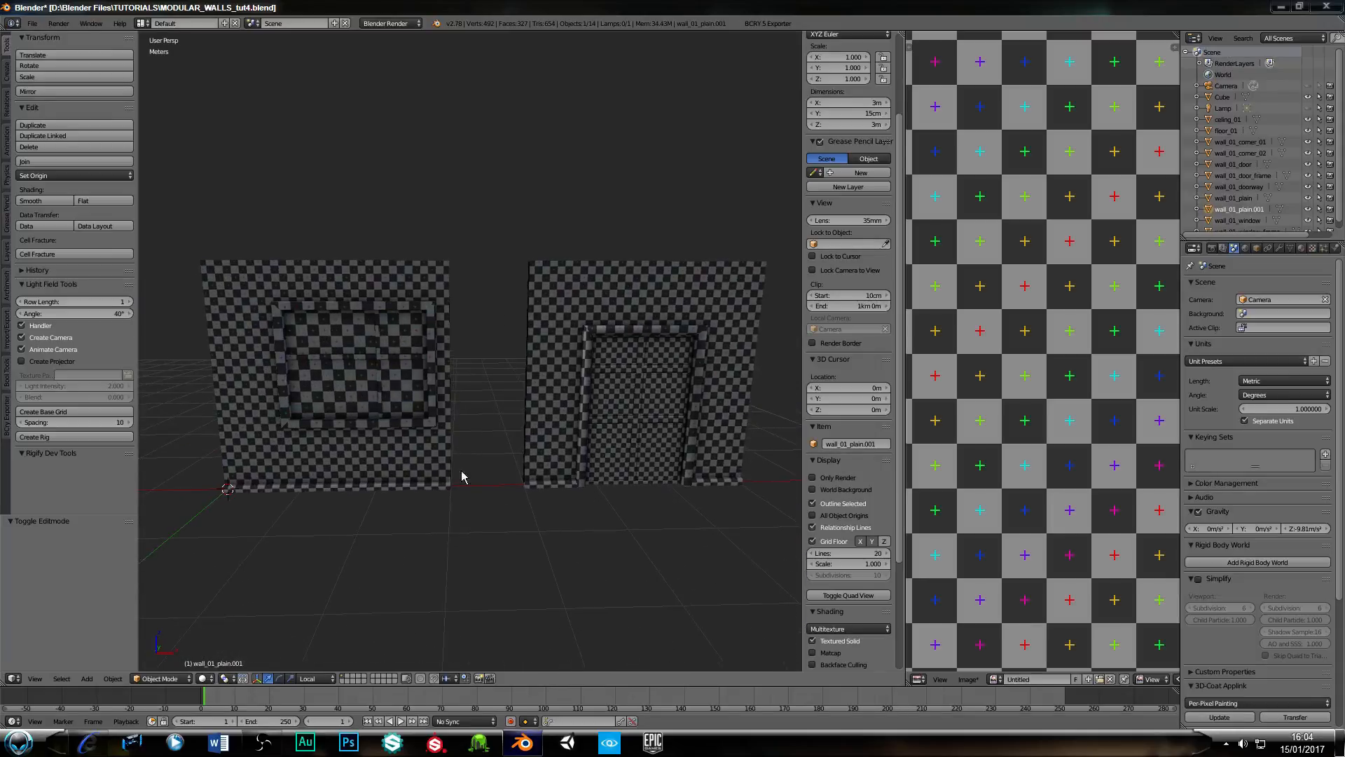
click(226, 677)
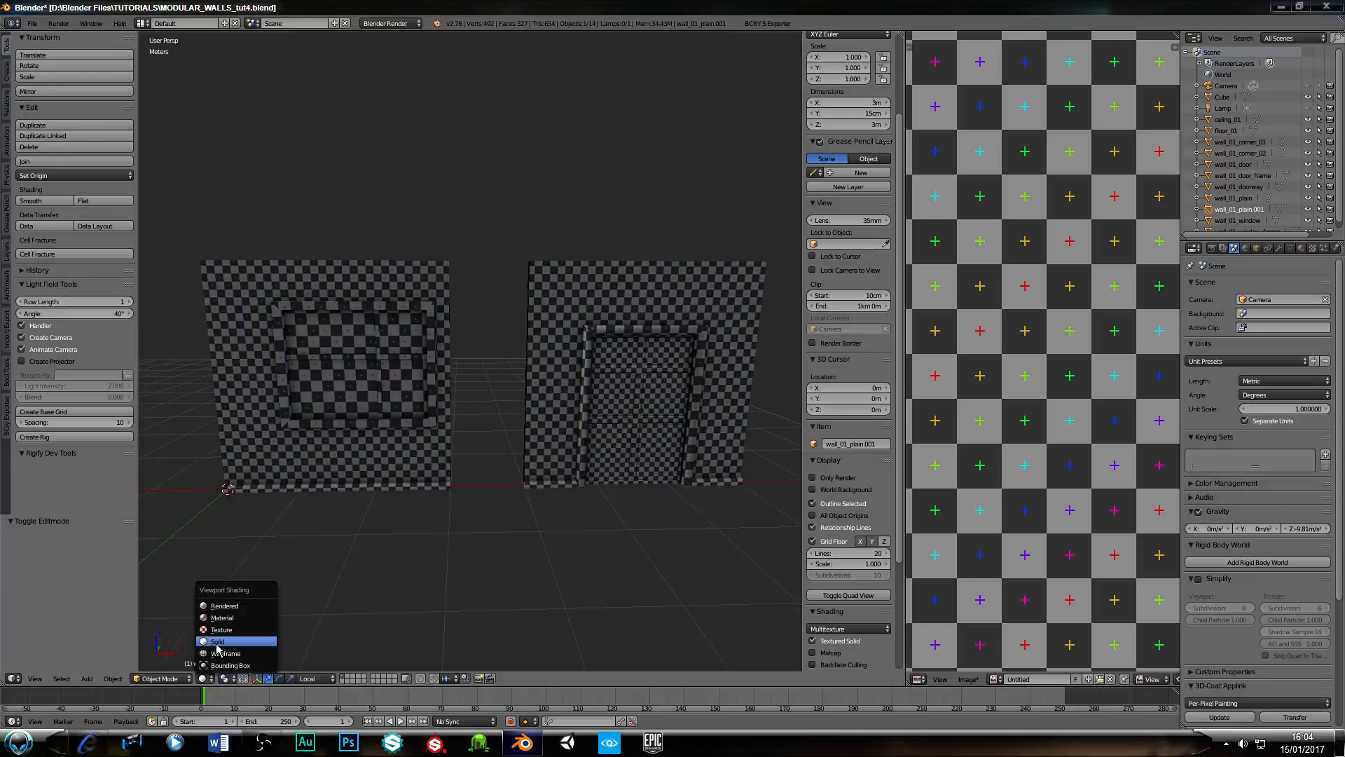
scroll(812, 541, down, 4)
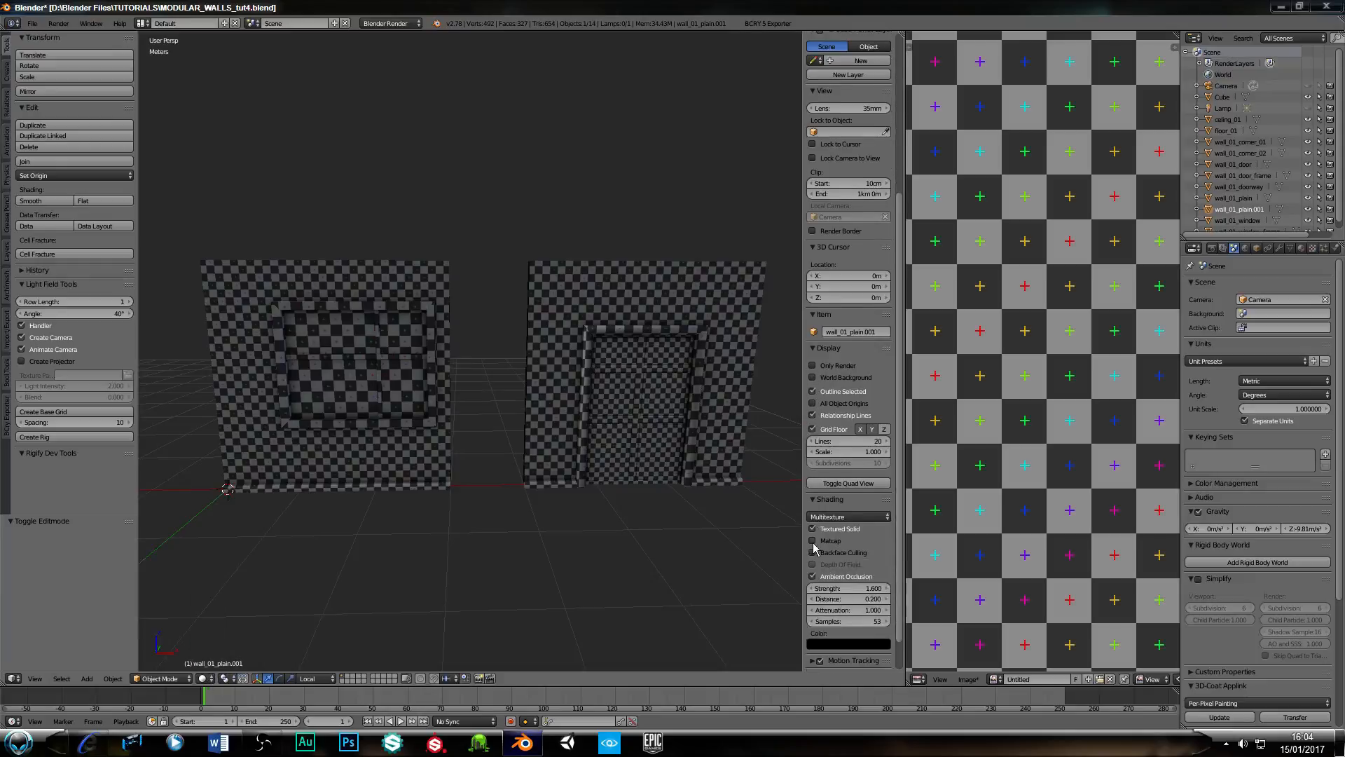
click(813, 529)
Inspect the untextured door, door frame and doorway wall up close, and review the whole row of modular pieces.
middle_drag(607, 476, 381, 454)
scroll(408, 466, up, 4)
scroll(346, 438, down, 3)
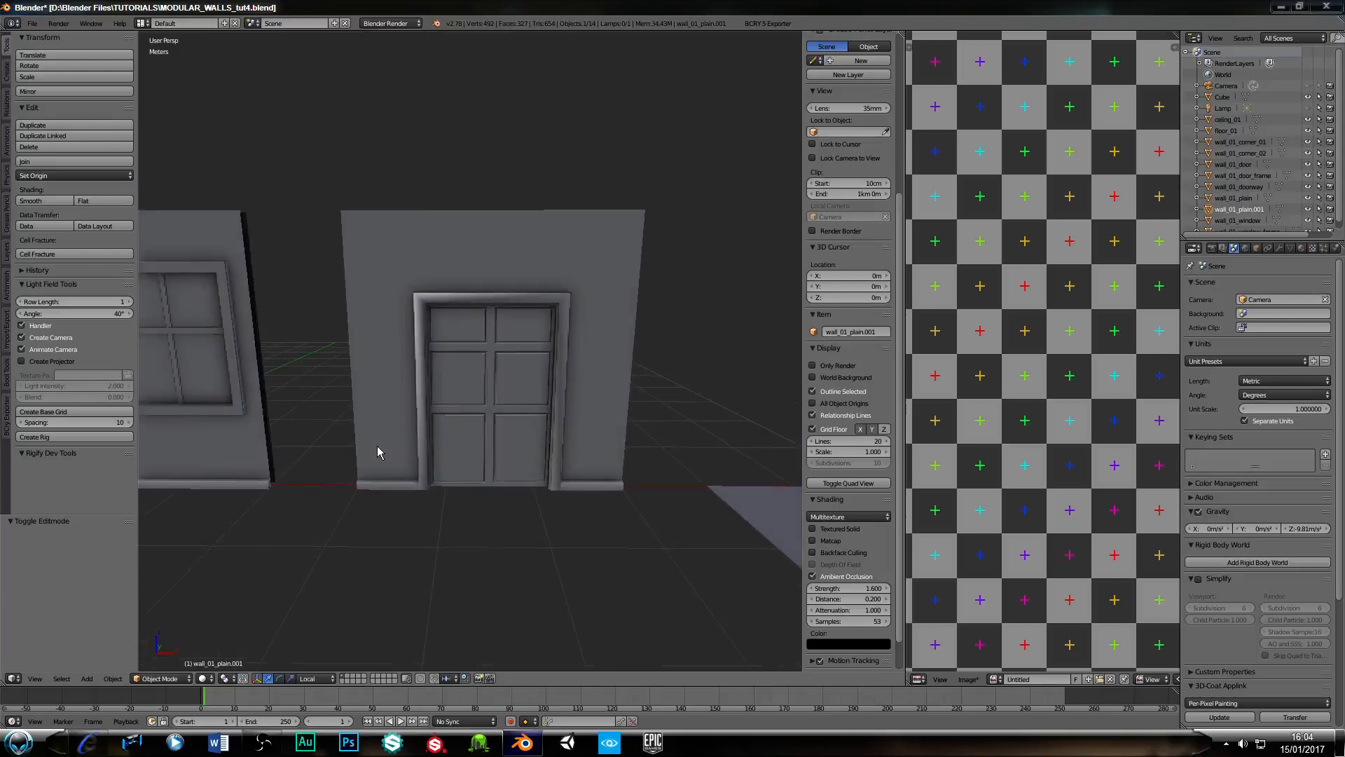
scroll(519, 456, up, 5)
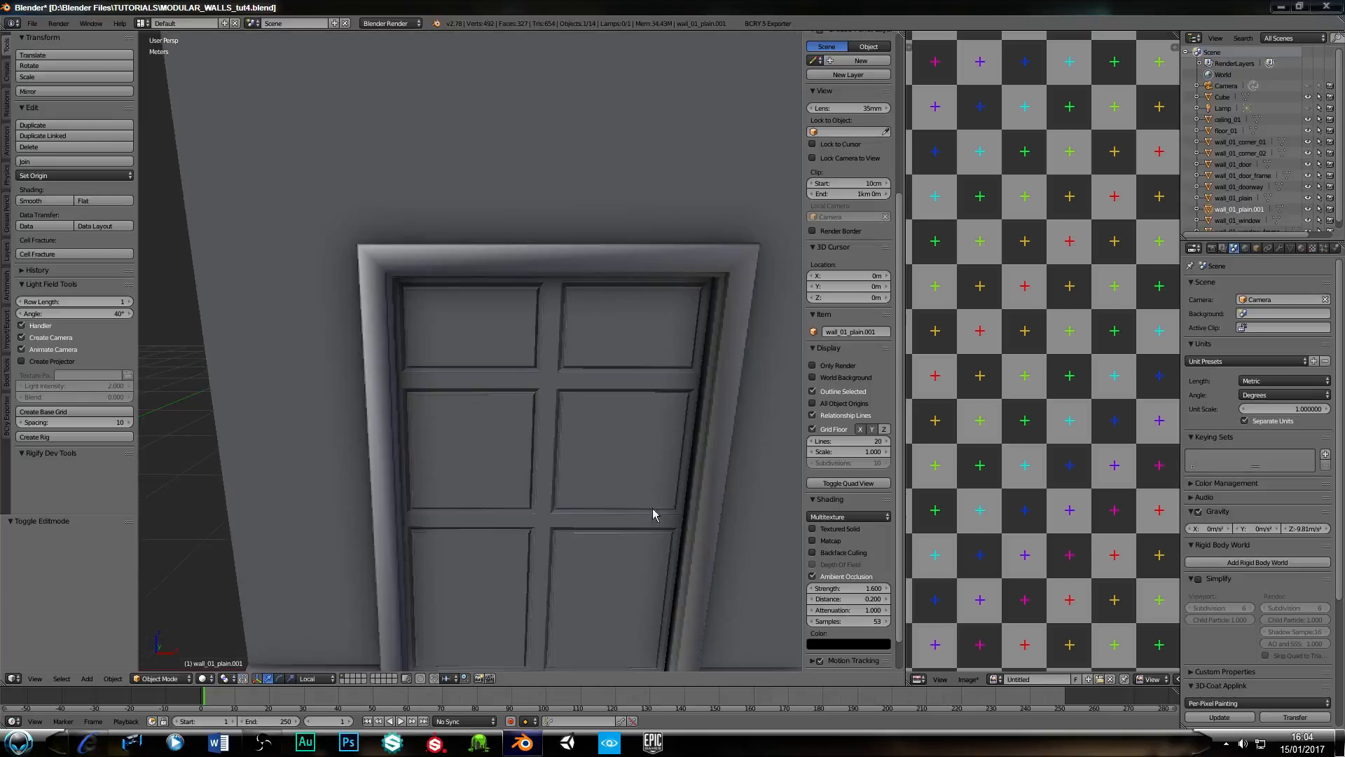
scroll(560, 504, down, 5)
middle_drag(549, 501, 636, 462)
scroll(636, 462, up, 2)
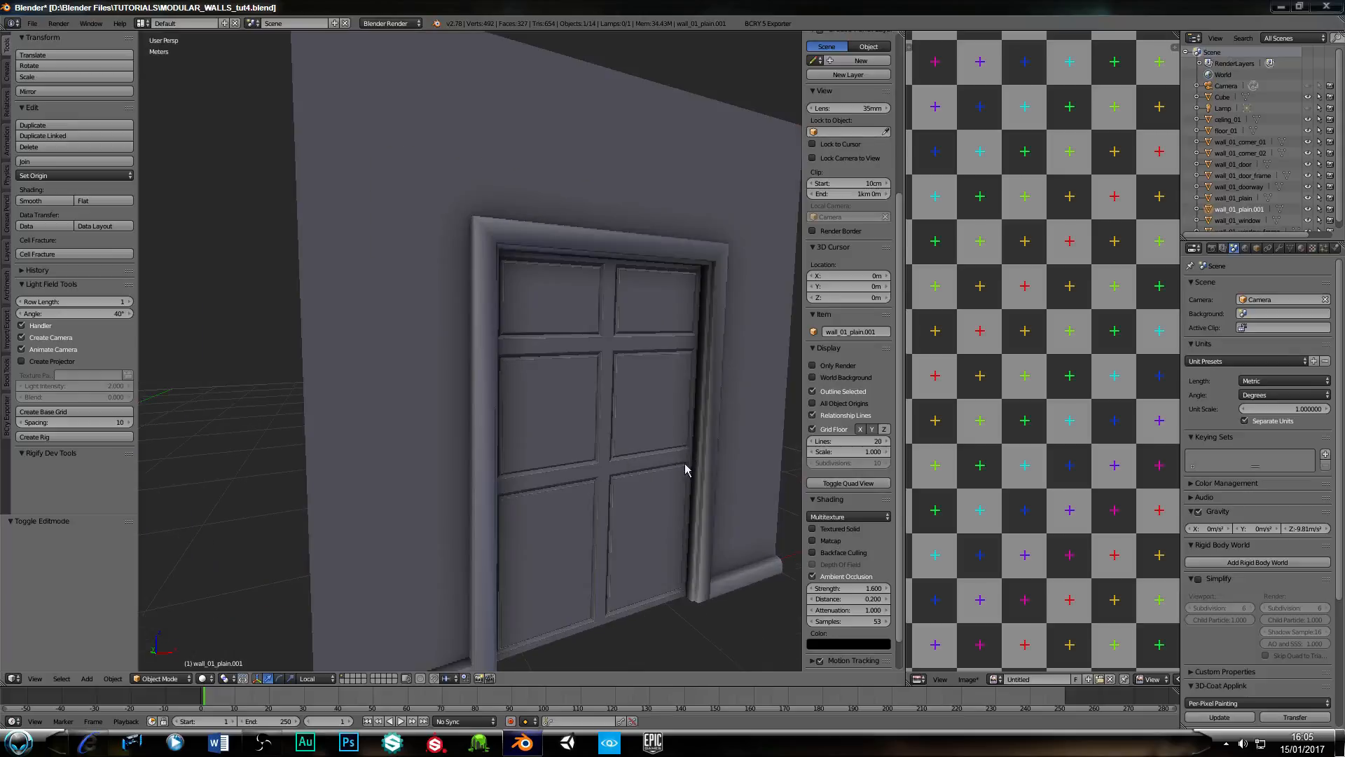
scroll(669, 457, down, 7)
middle_drag(444, 448, 381, 466)
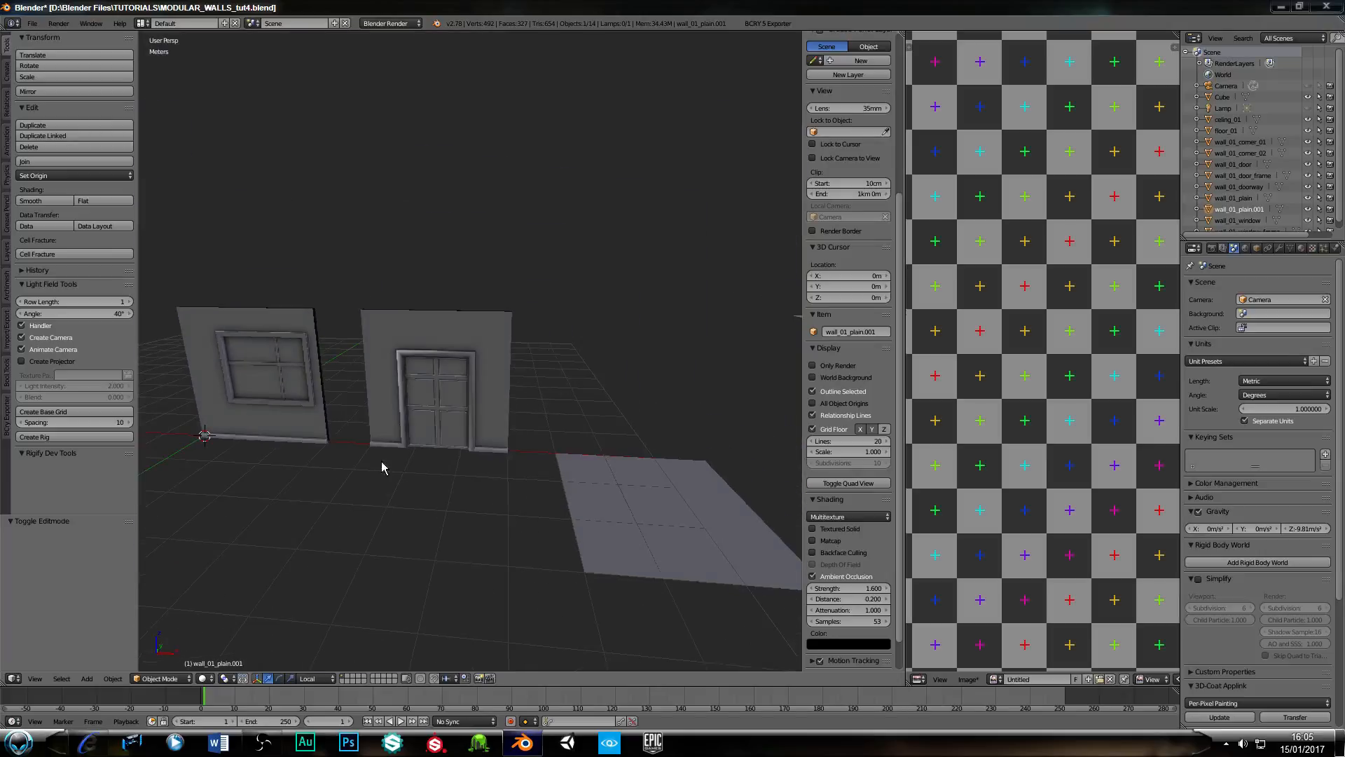
shift+middle_drag(275, 456, 468, 439)
scroll(455, 475, down, 5)
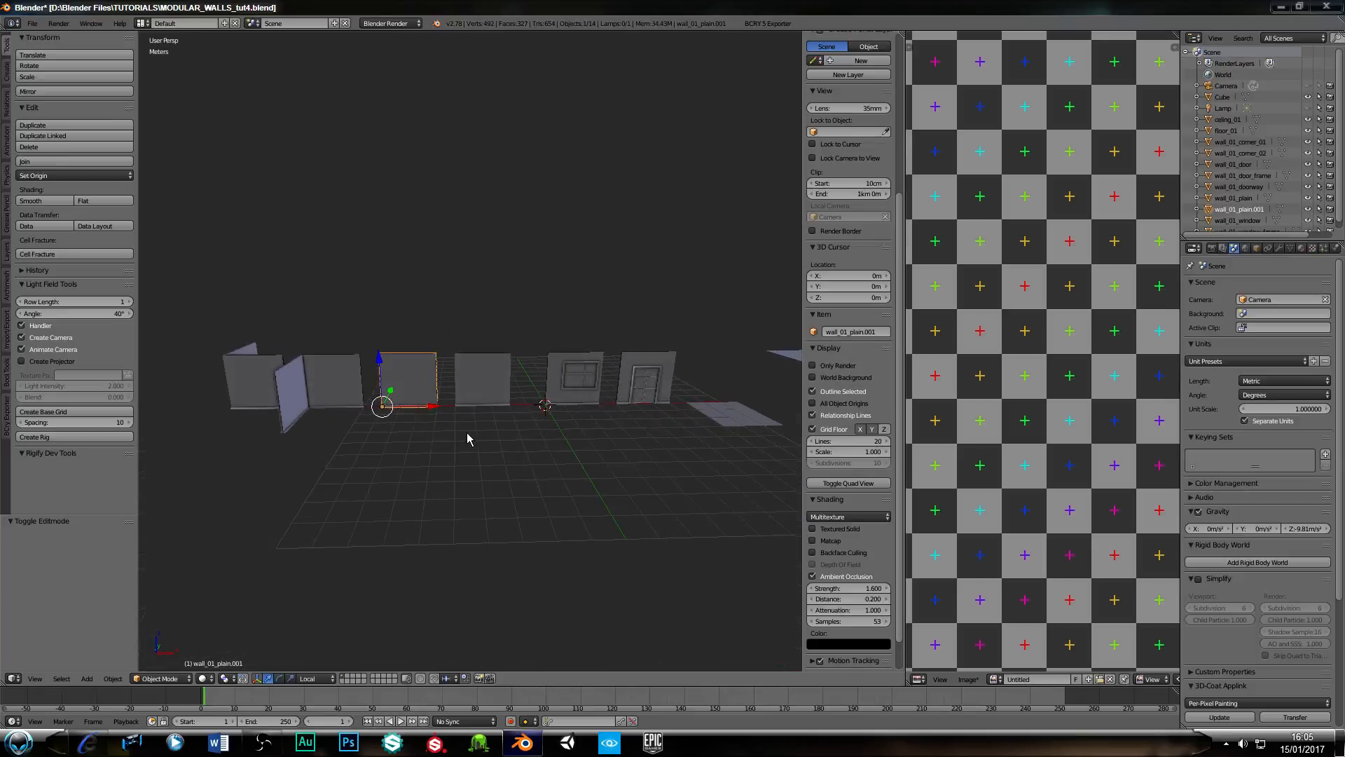